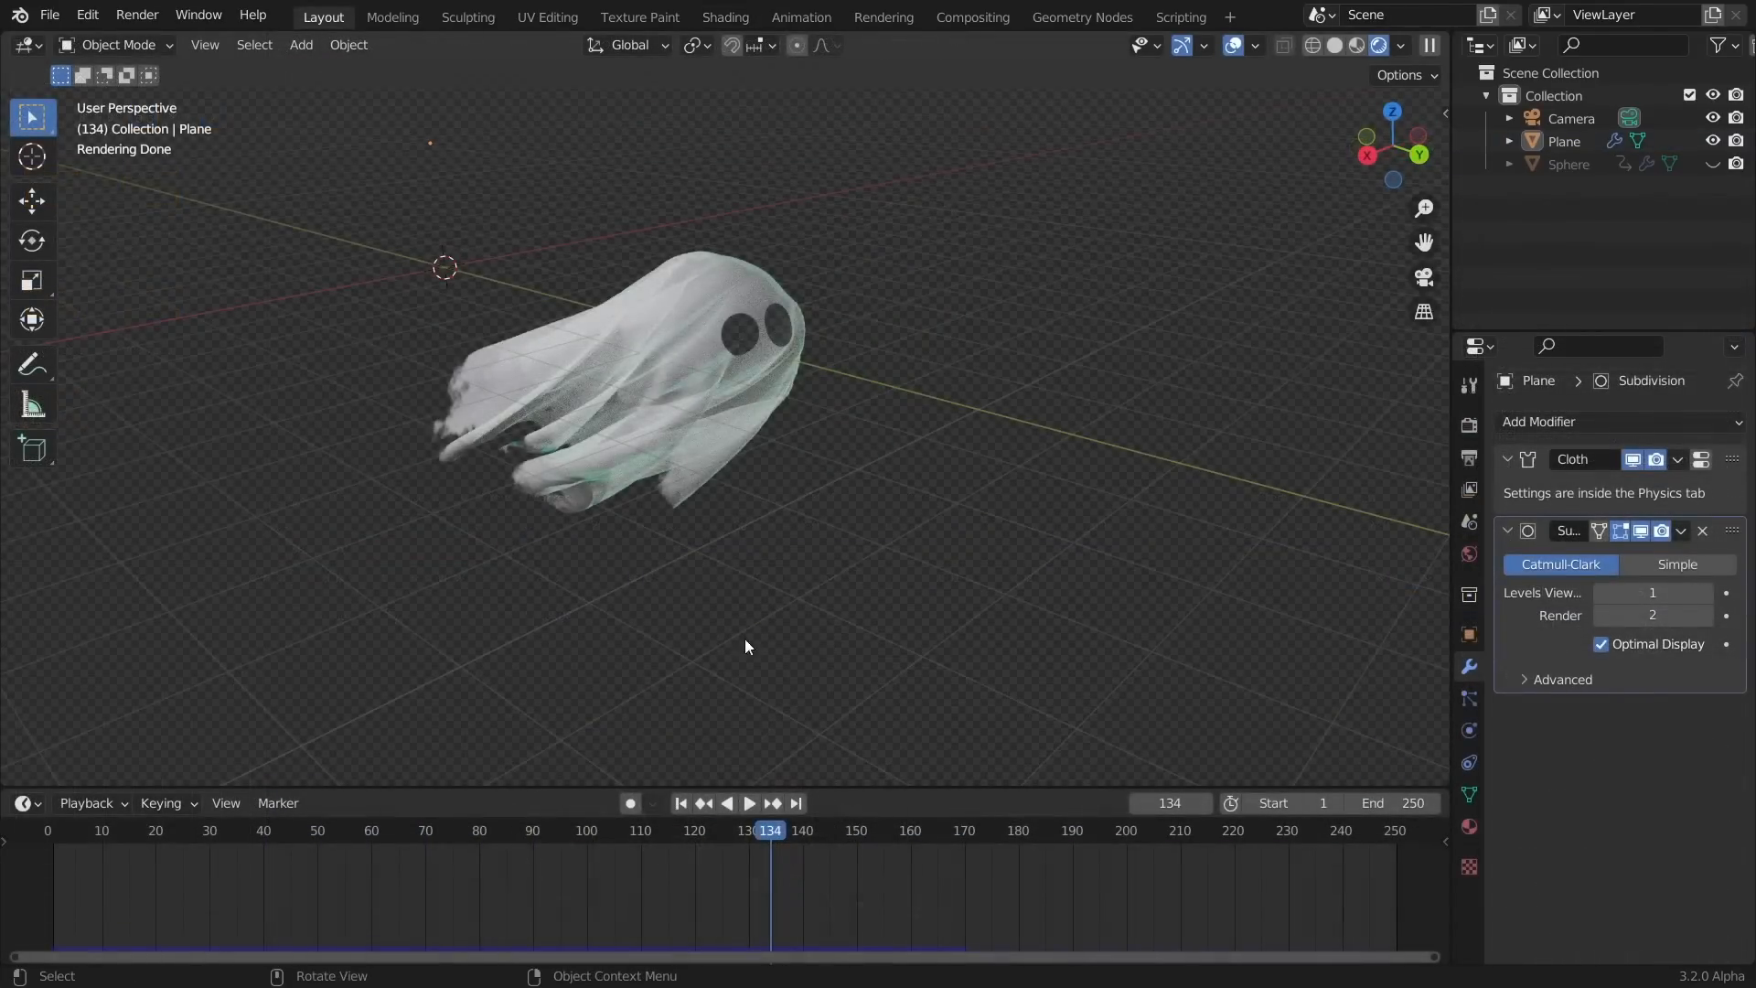
Scrub and play the finished ghost cloth animation between about frames 118 and 142, examining the draped mesh from several angles
drag(748, 831, 813, 810)
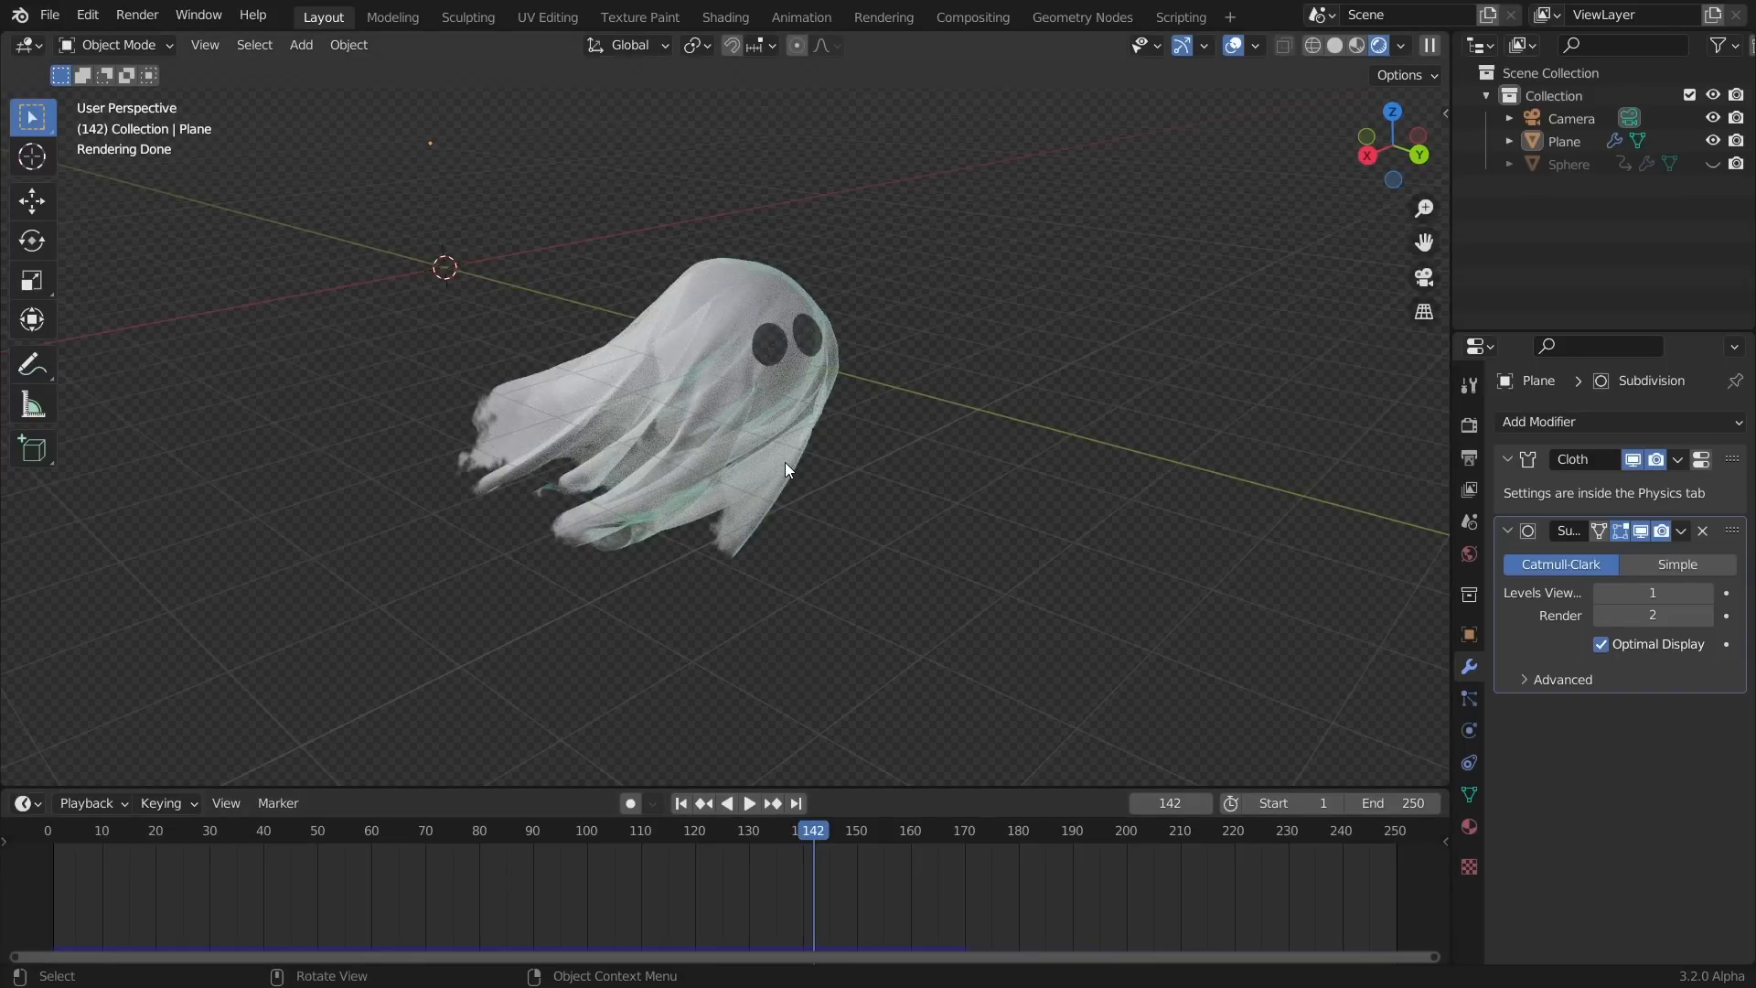
drag(792, 814, 717, 827)
middle_drag(634, 363, 668, 283)
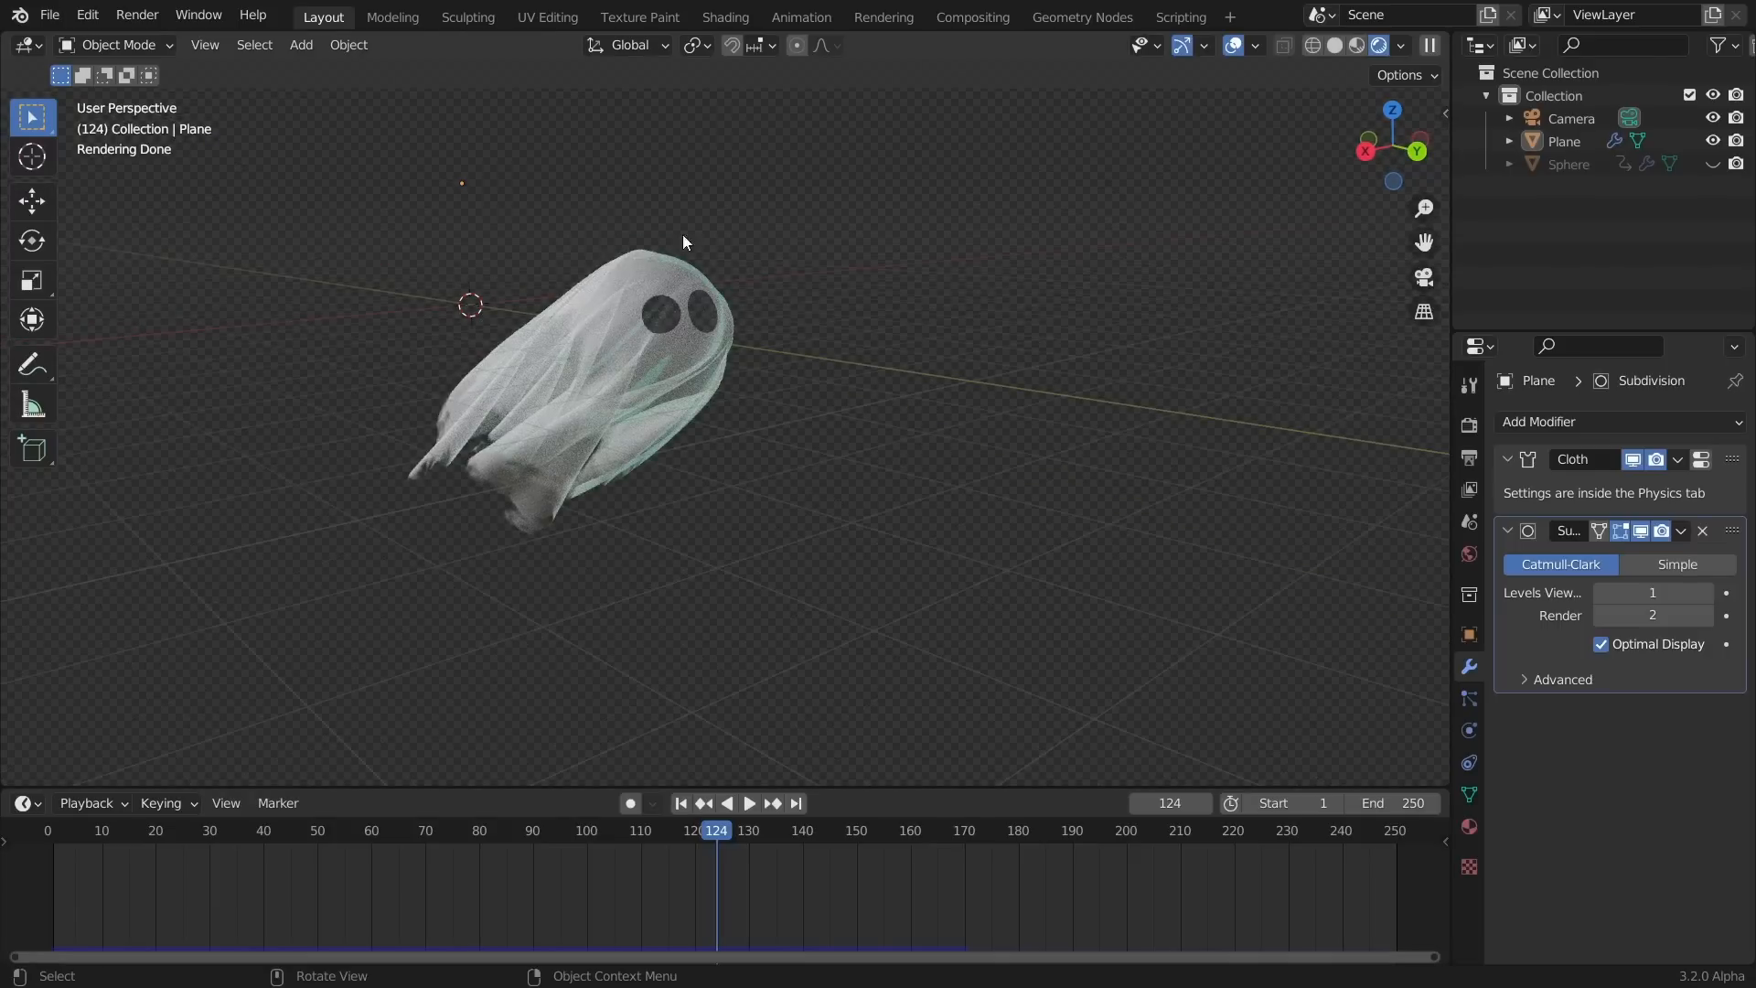
middle_drag(677, 349, 638, 356)
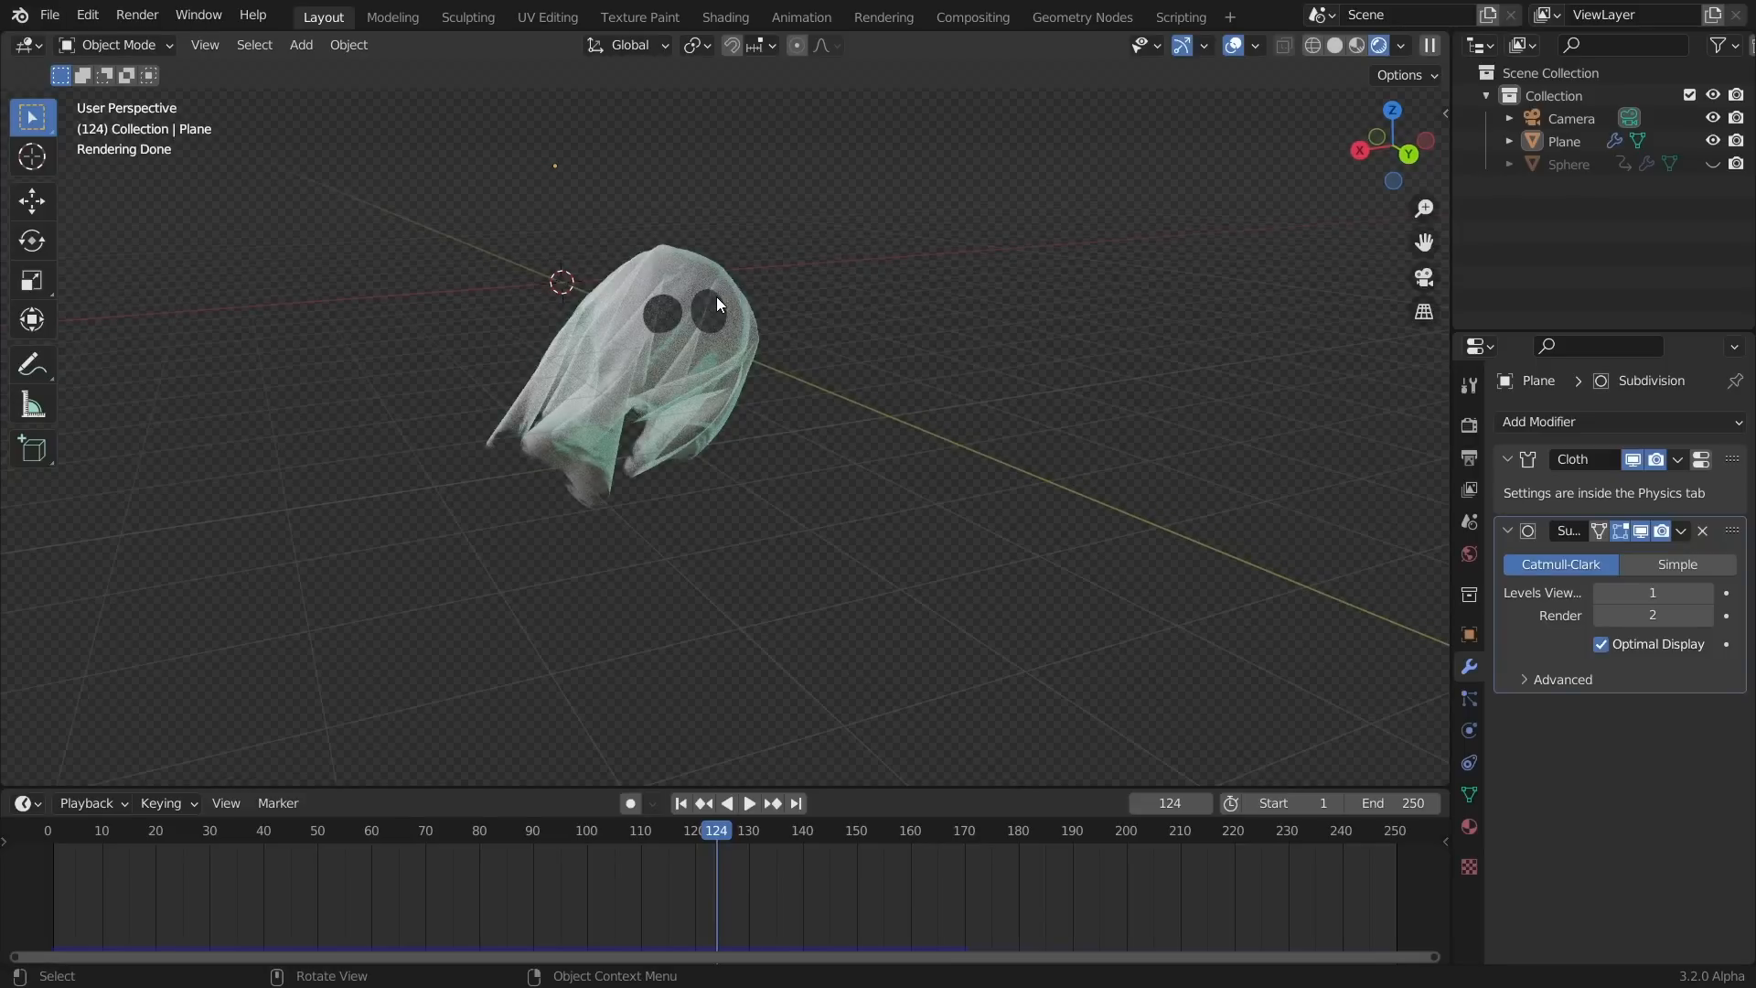
key(space)
key(space)
middle_drag(749, 465, 748, 326)
scroll(753, 348, up, 3)
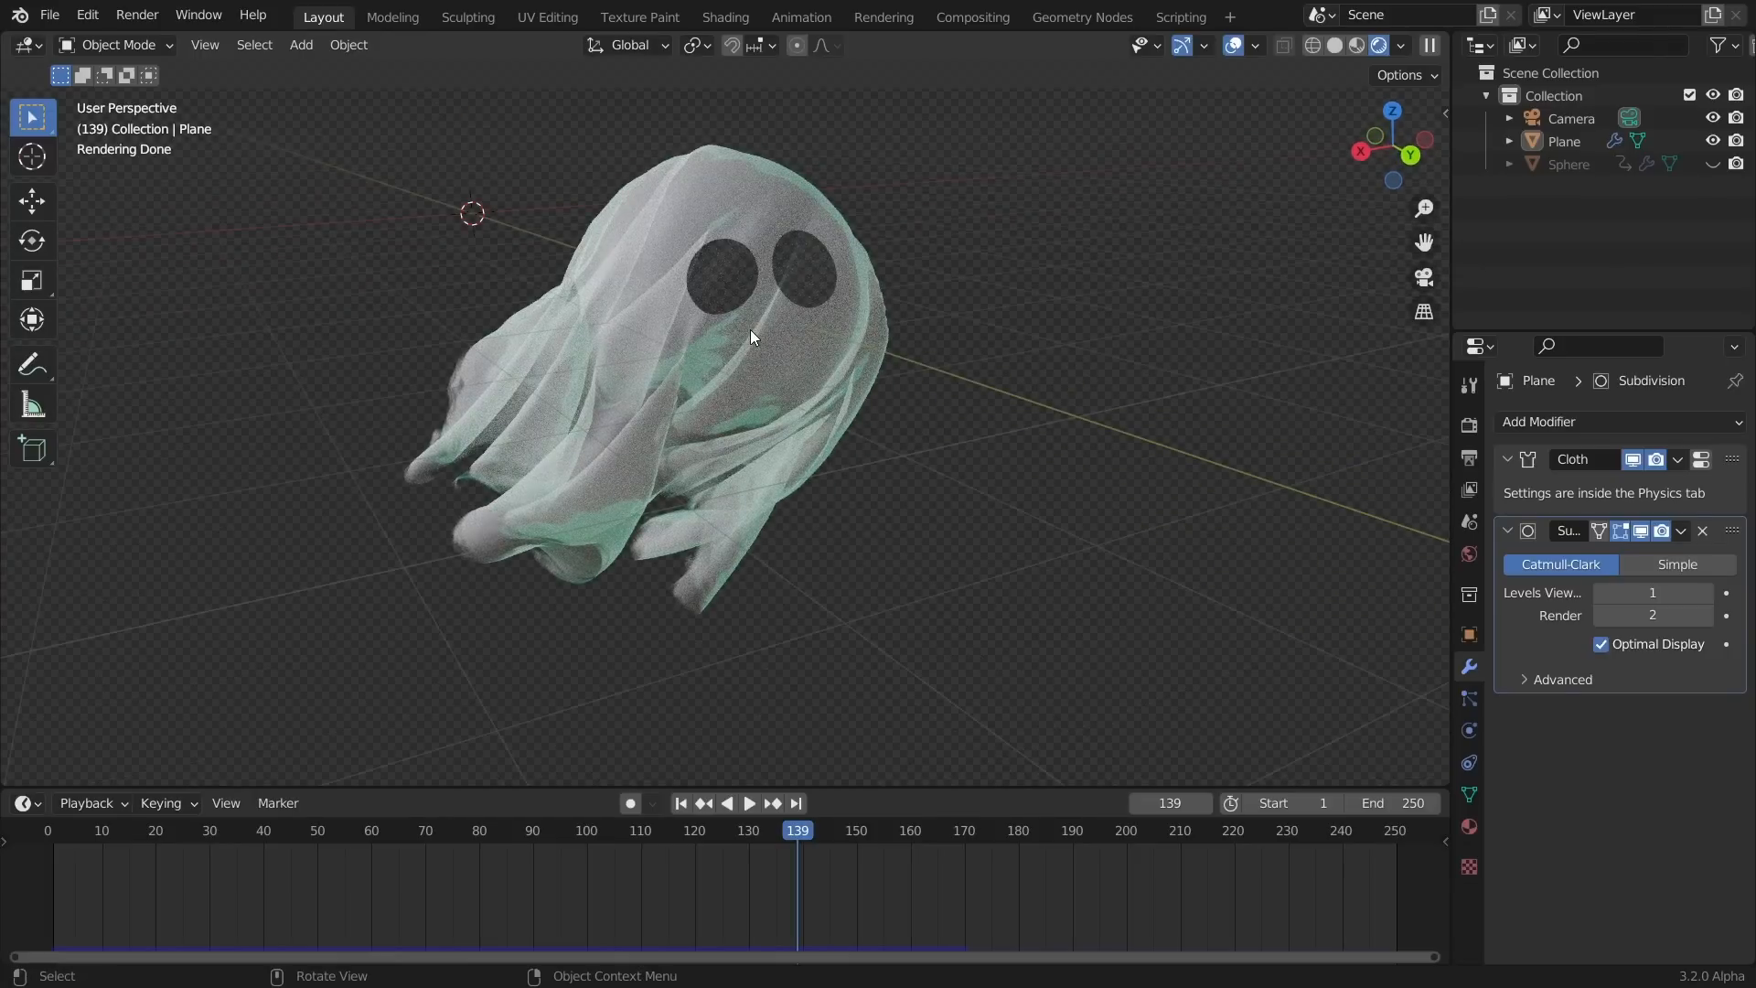
Start a new General file and delete the default cube
key(ctrl+n)
click(750, 331)
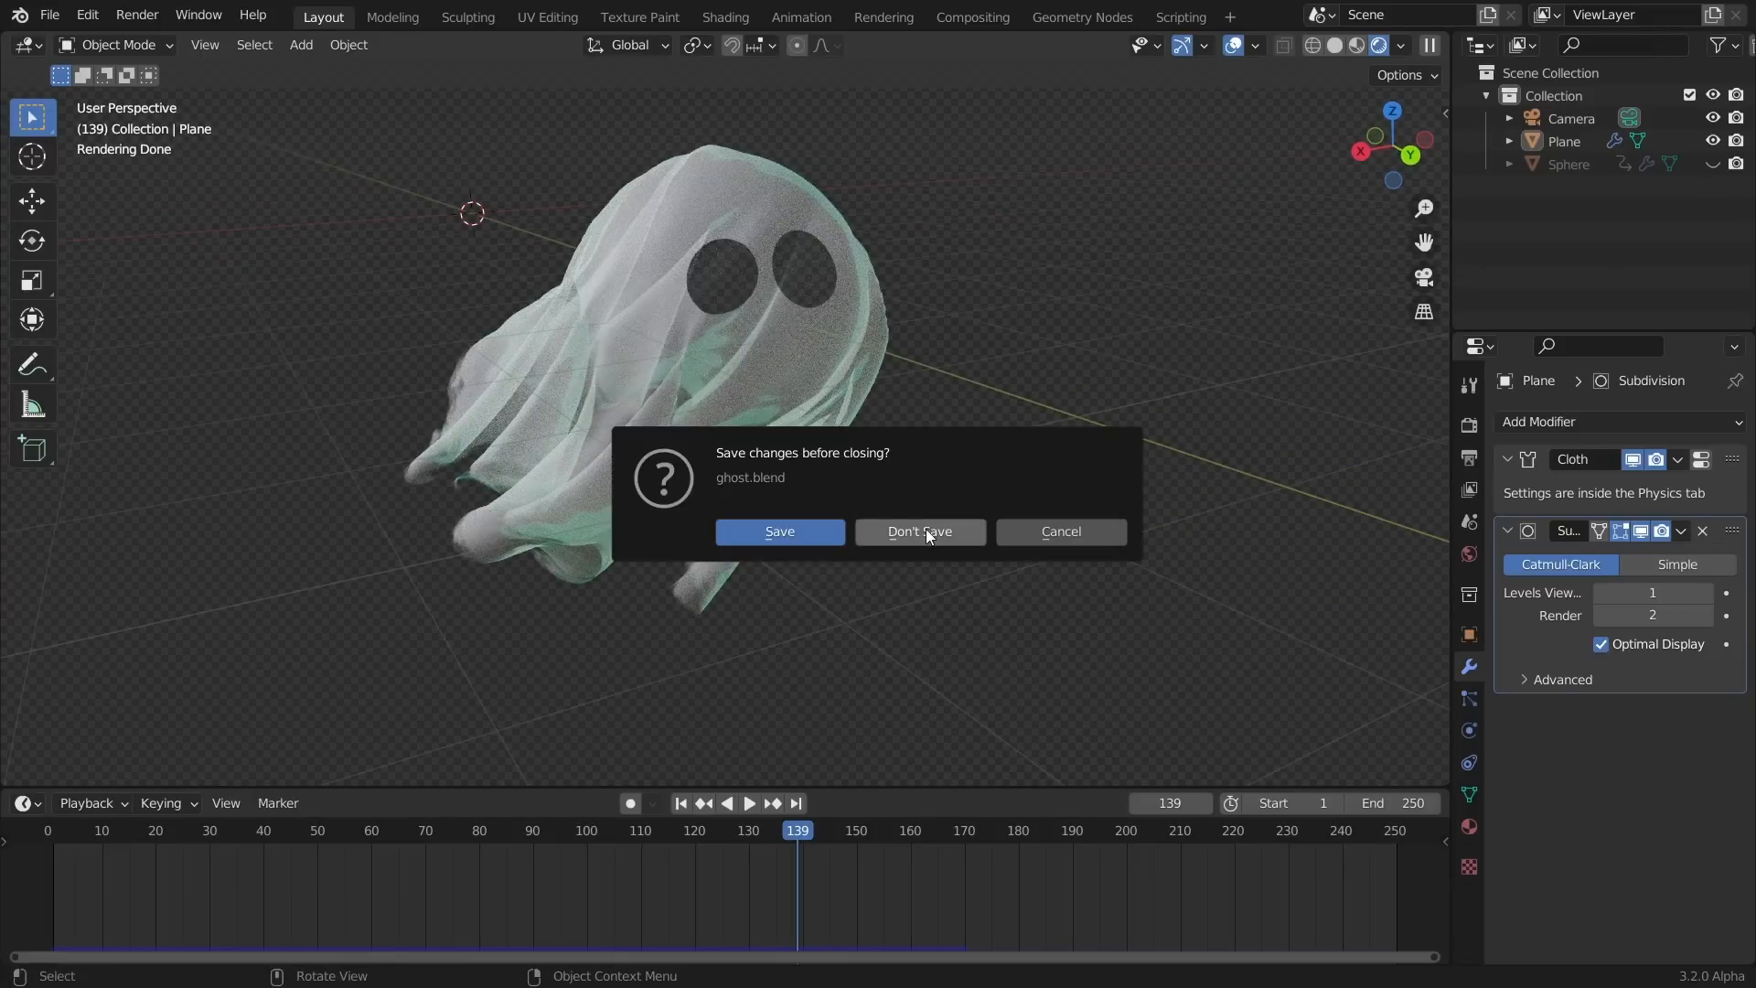
click(807, 533)
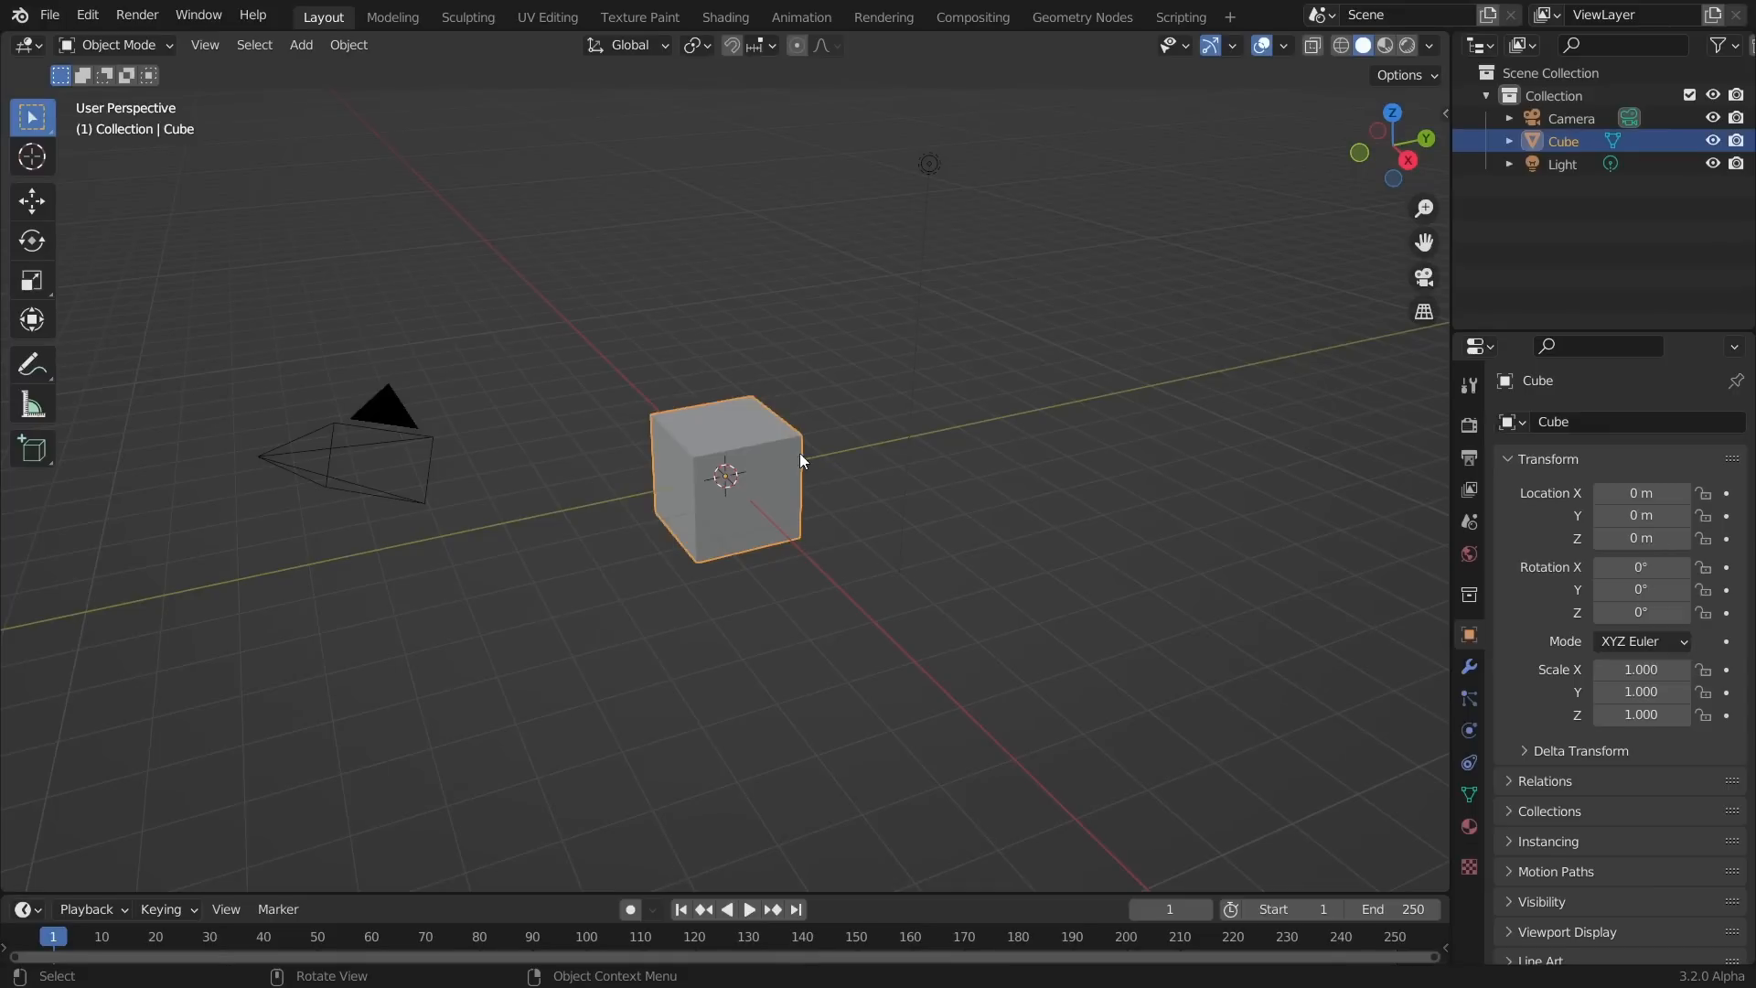
key(x)
click(755, 442)
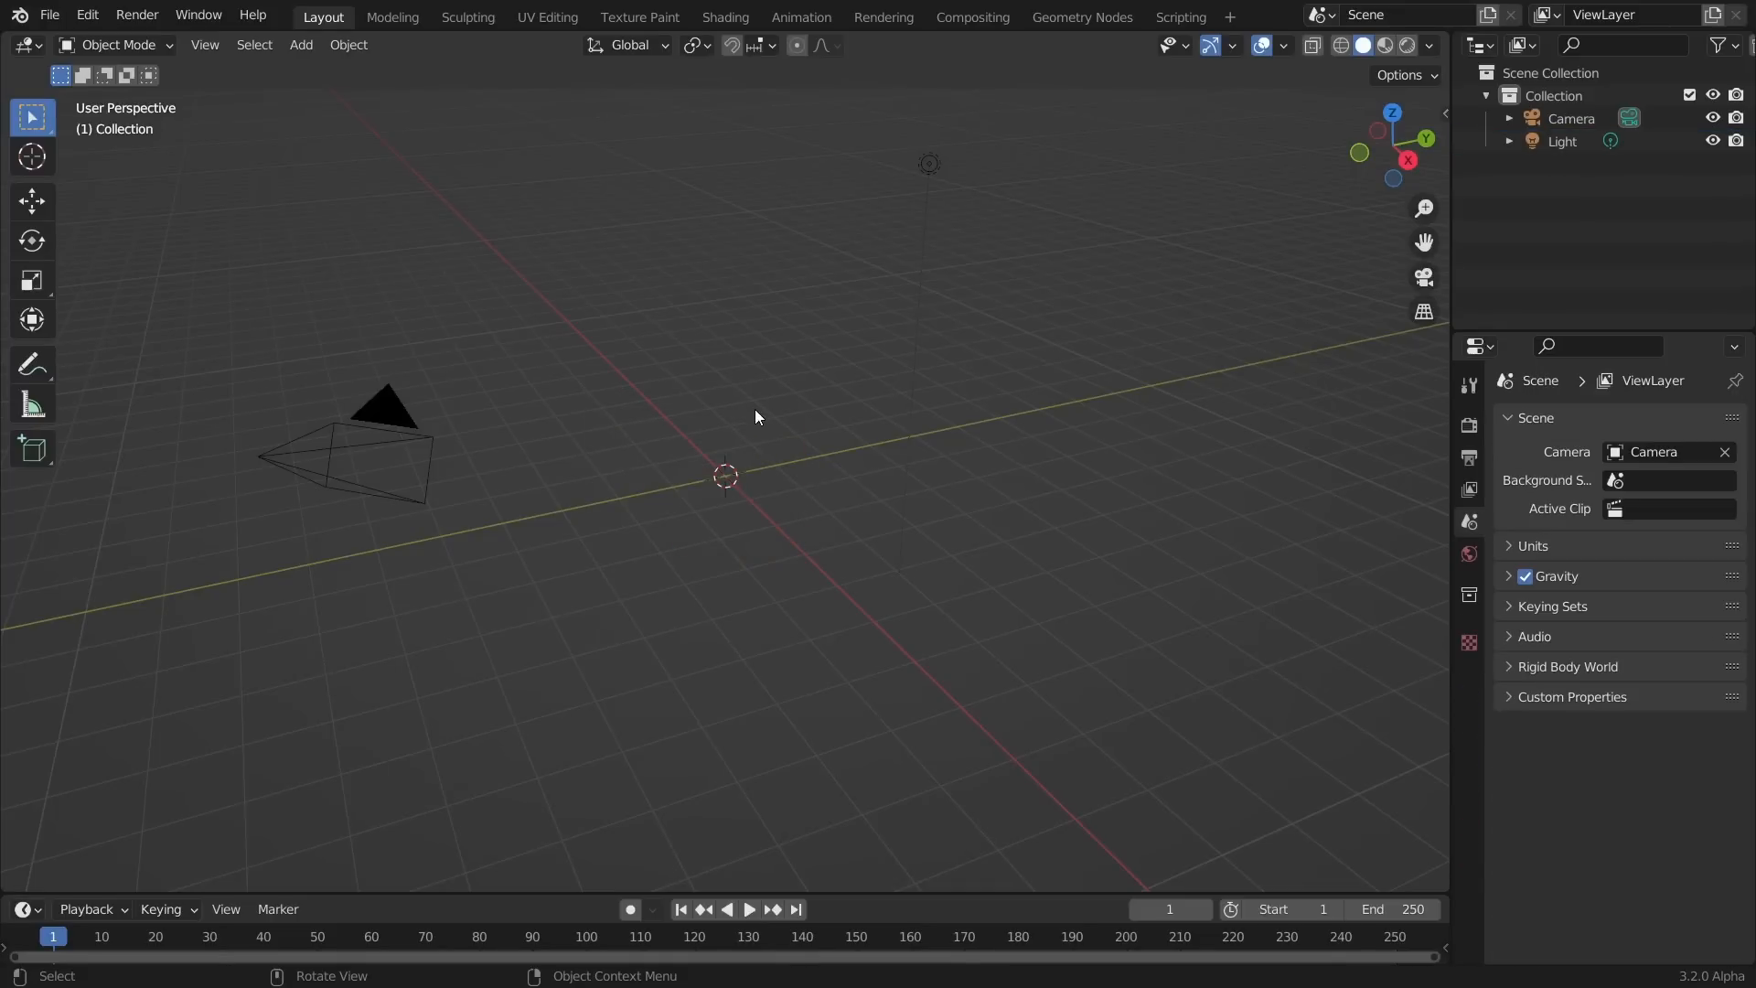
Annotate a ghost with a round smiling head and a draped sheet outline, and erase the drawing
scroll(755, 417, up, 2)
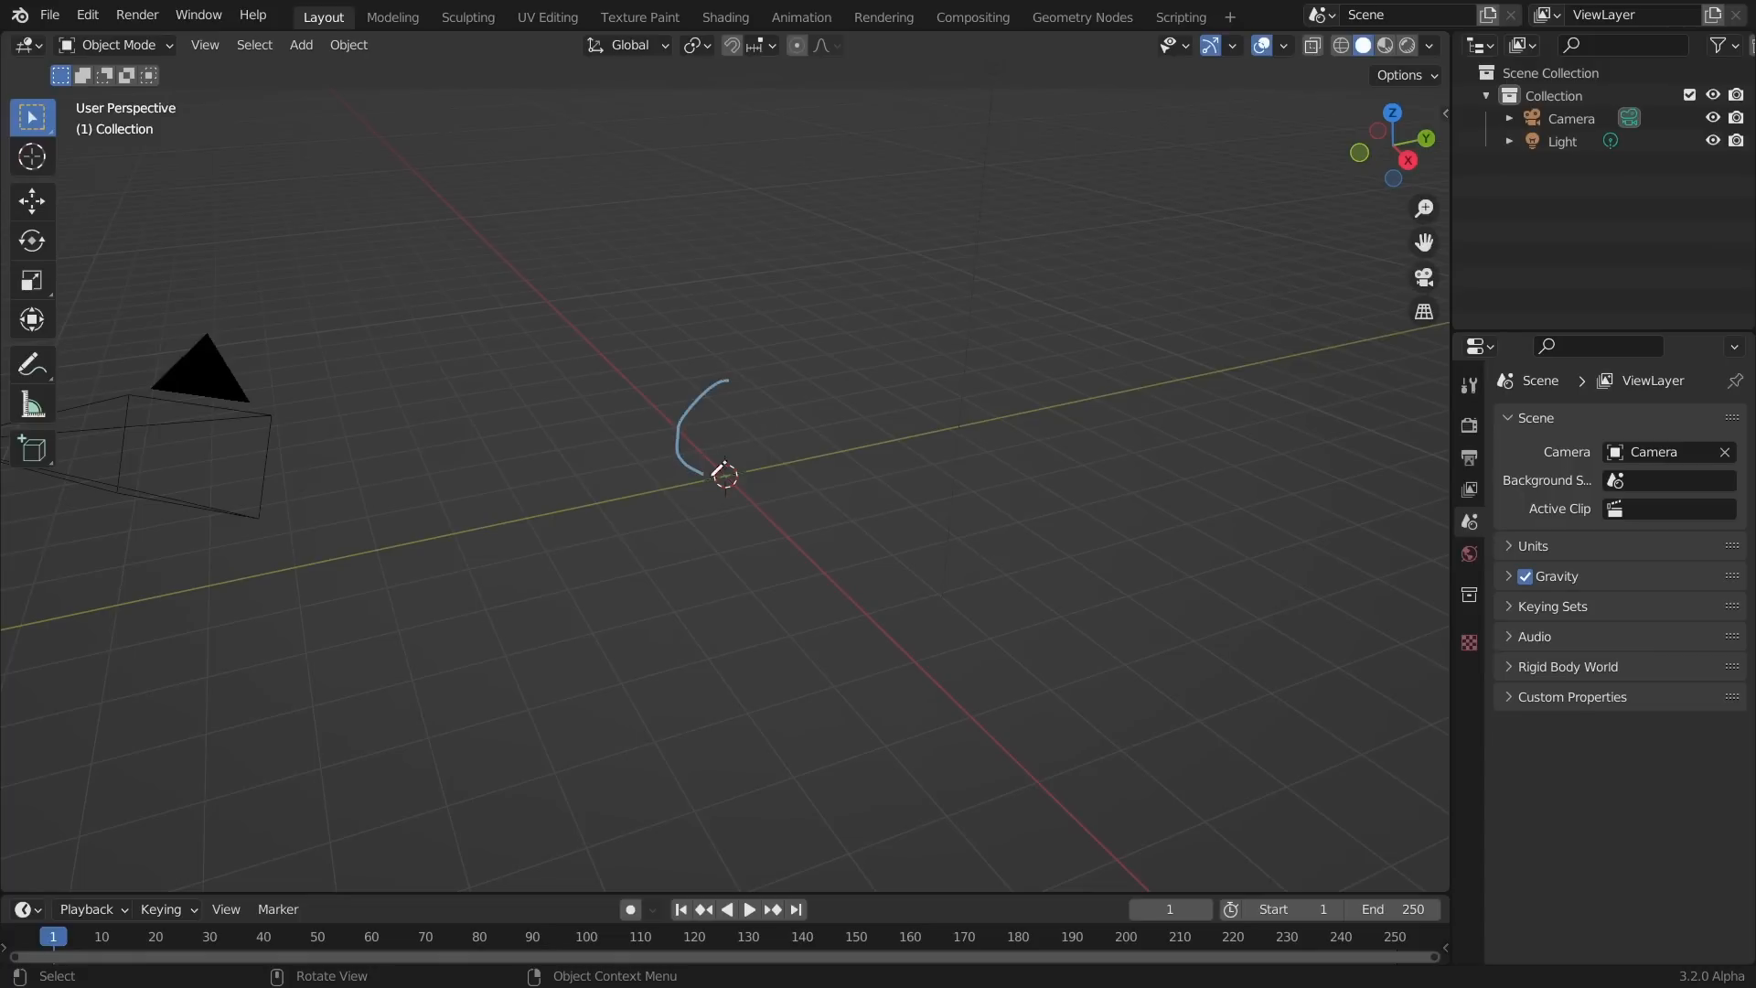
drag(656, 410, 635, 624)
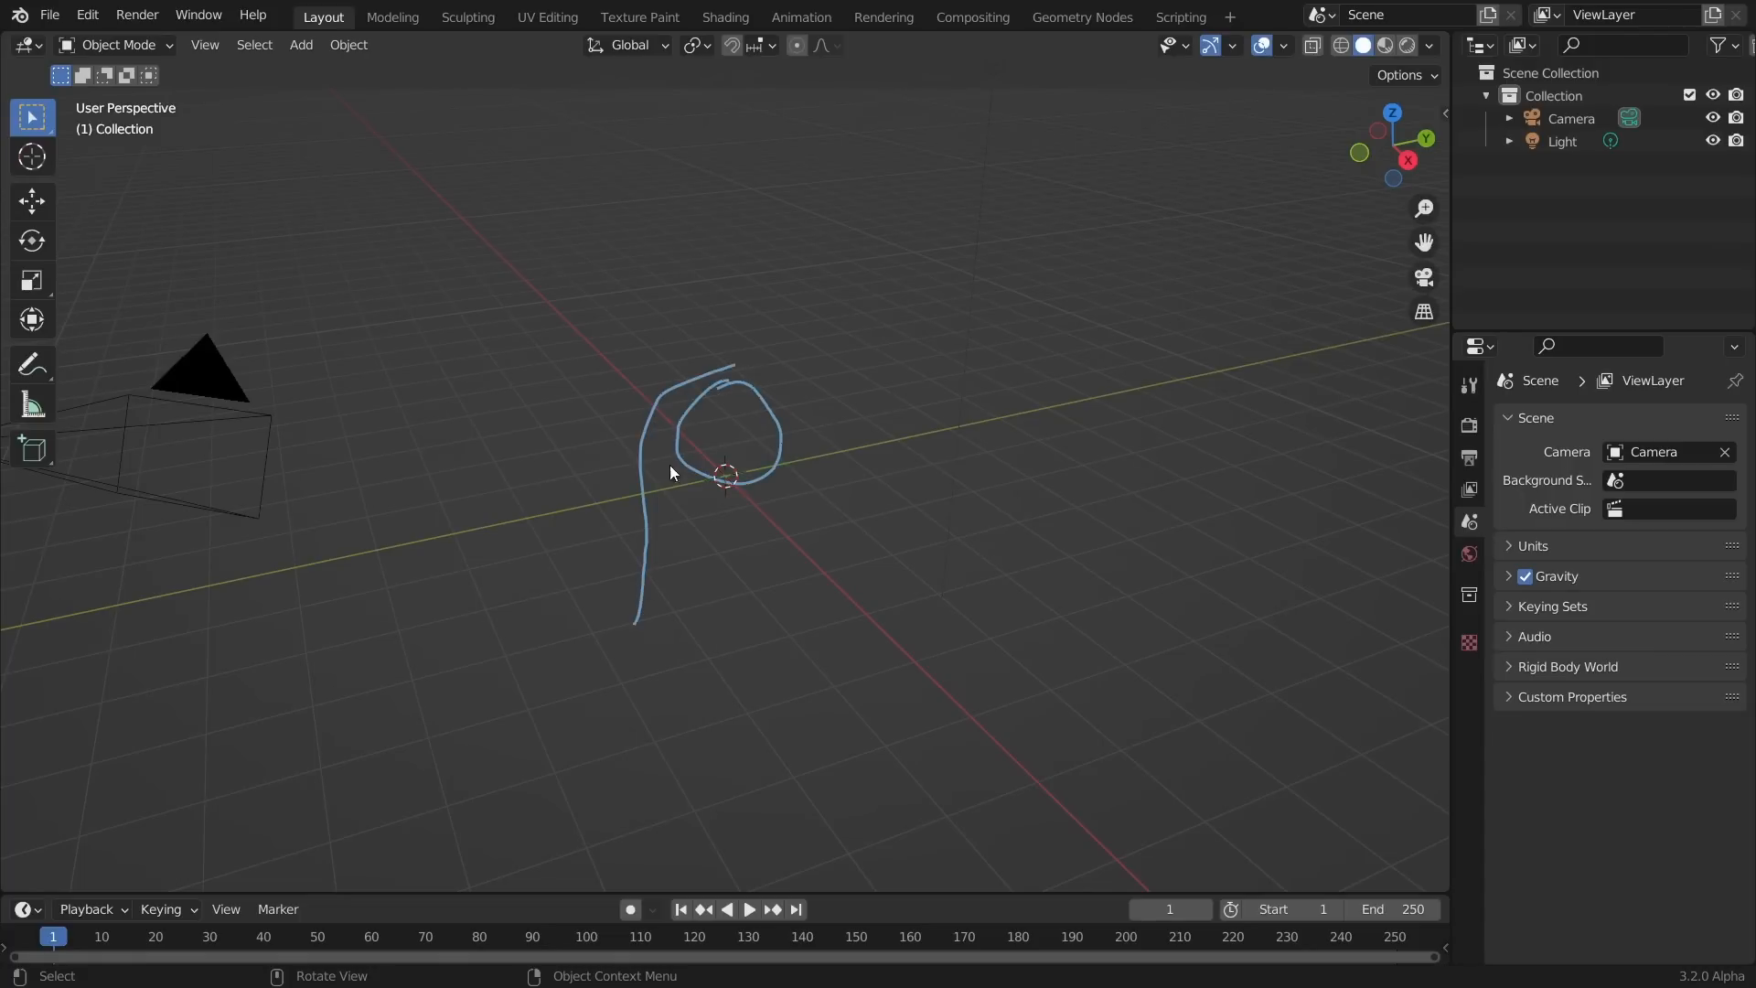
drag(739, 362, 832, 602)
click(708, 419)
click(747, 416)
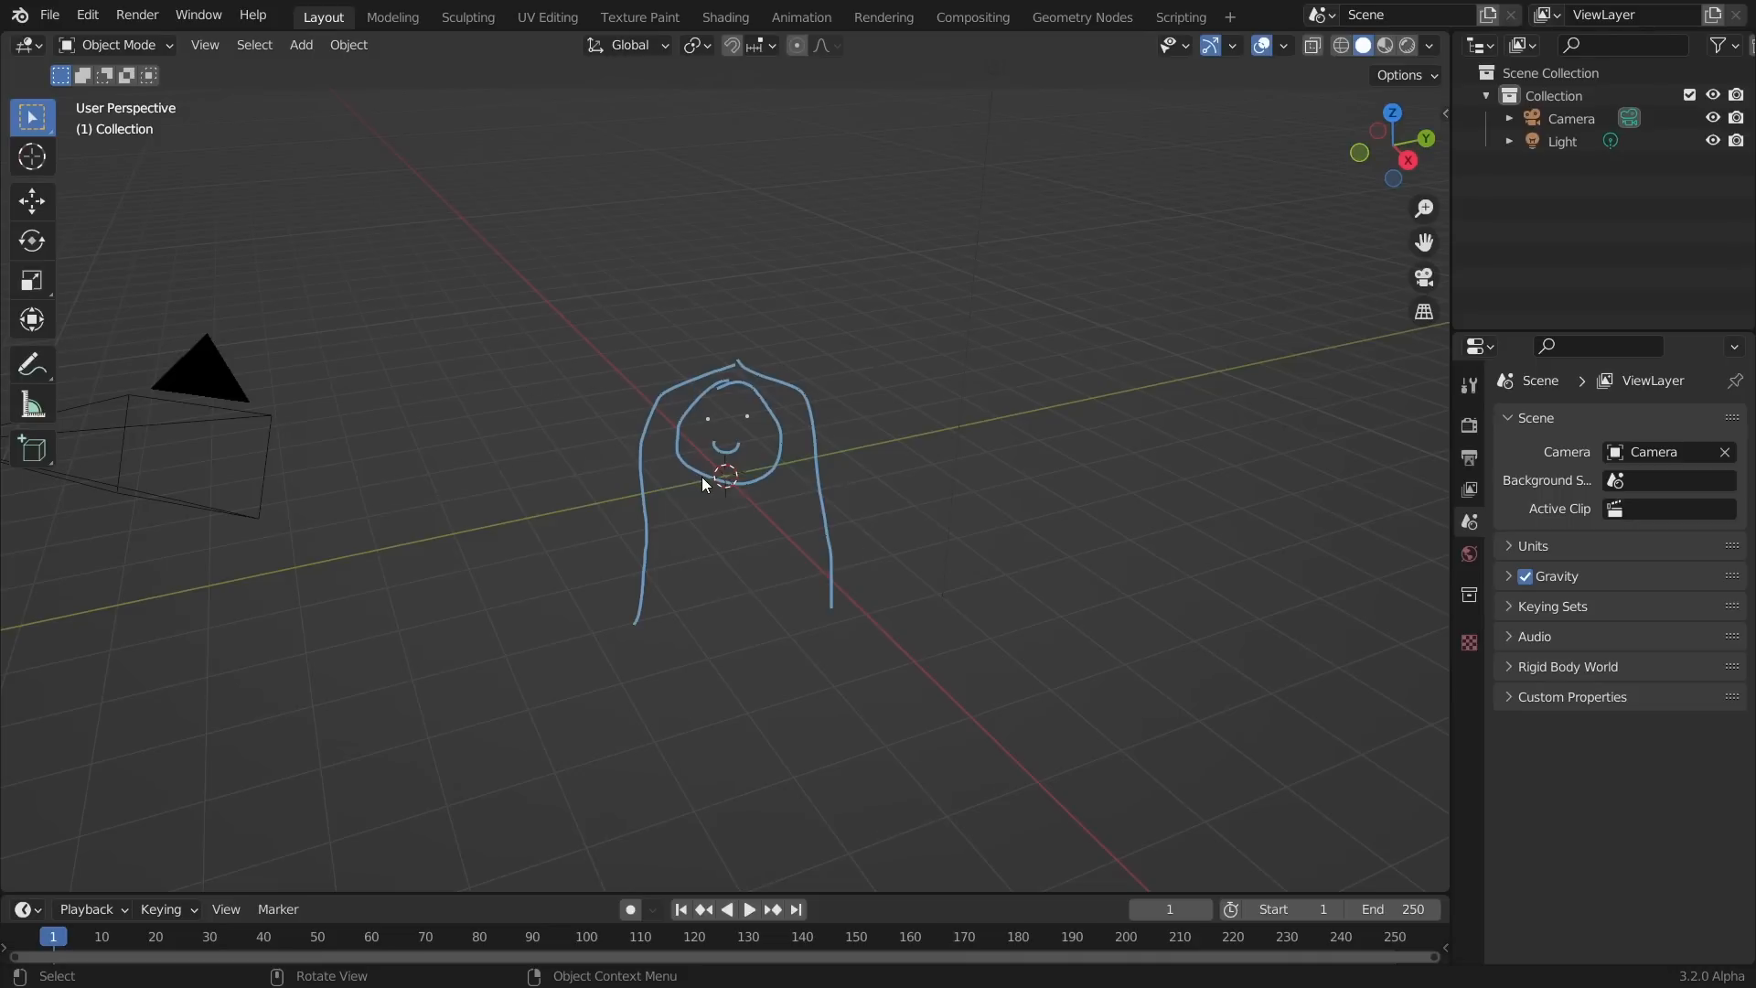
right_drag(837, 644, 814, 480)
mouse_move(806, 419)
right_down()
mouse_move(732, 373)
mouse_move(732, 468)
mouse_move(637, 634)
right_up()
Add a UV sphere at the origin, give it a level 1 Subdivision modifier and apply the modifier
key(shift+a)
mouse_move(718, 344)
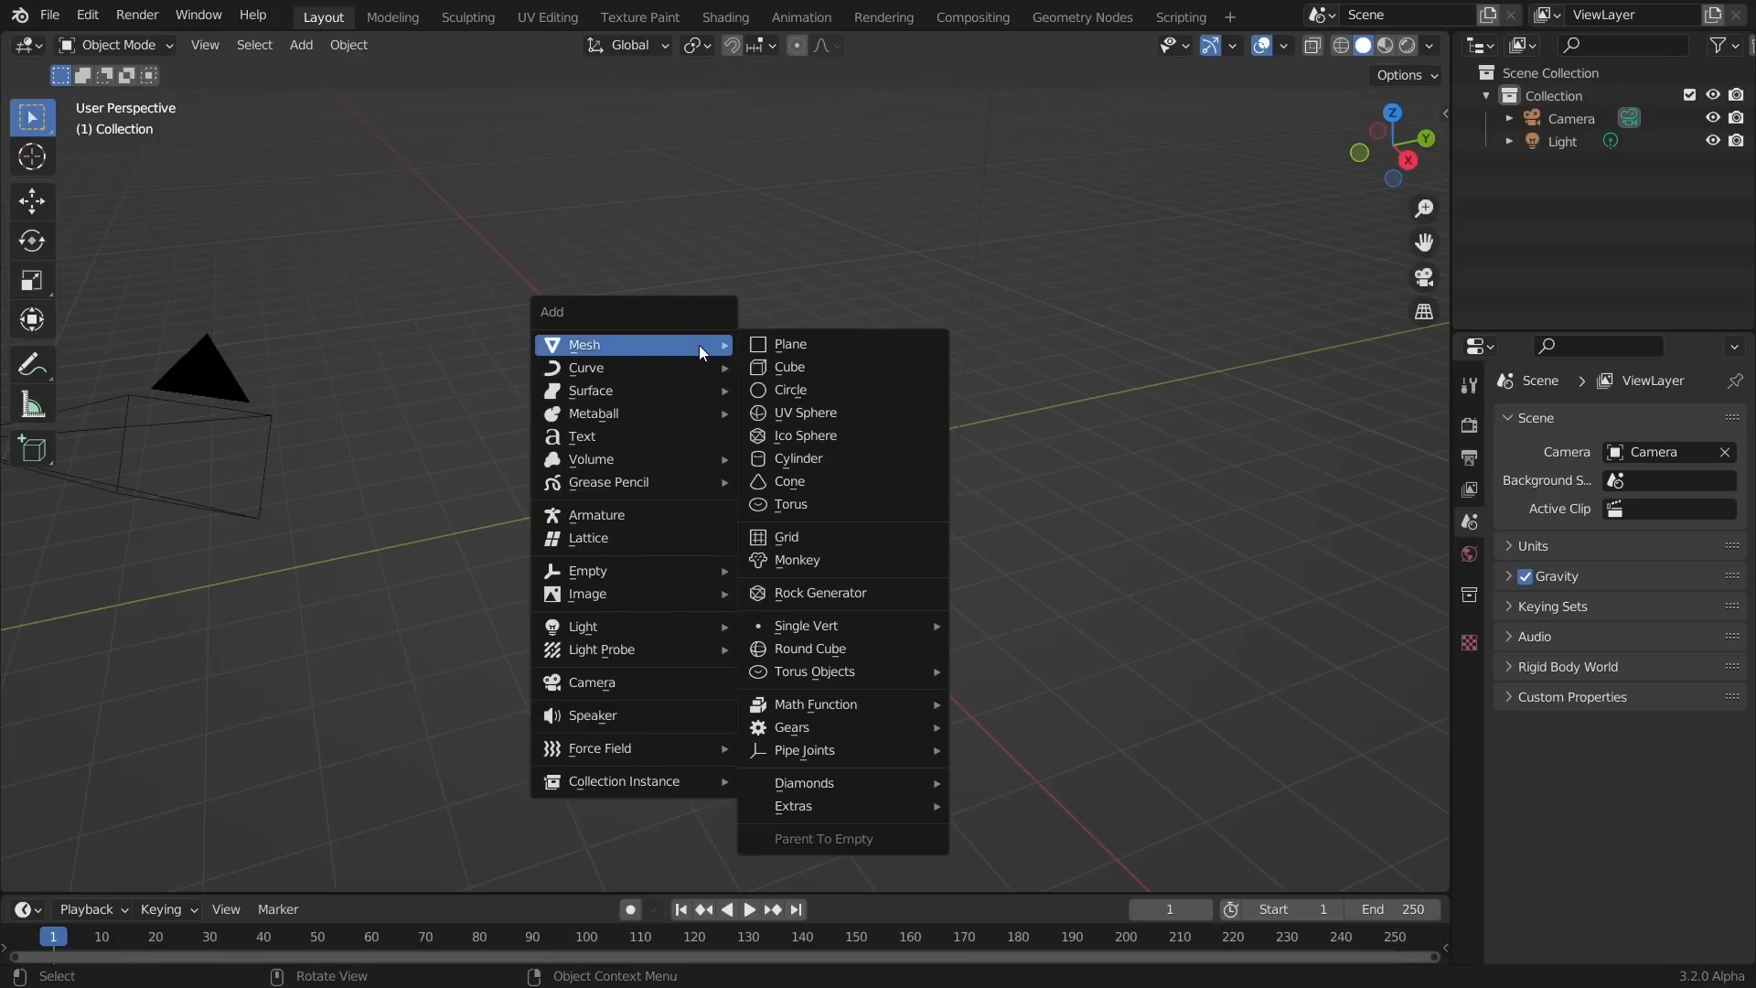
click(794, 414)
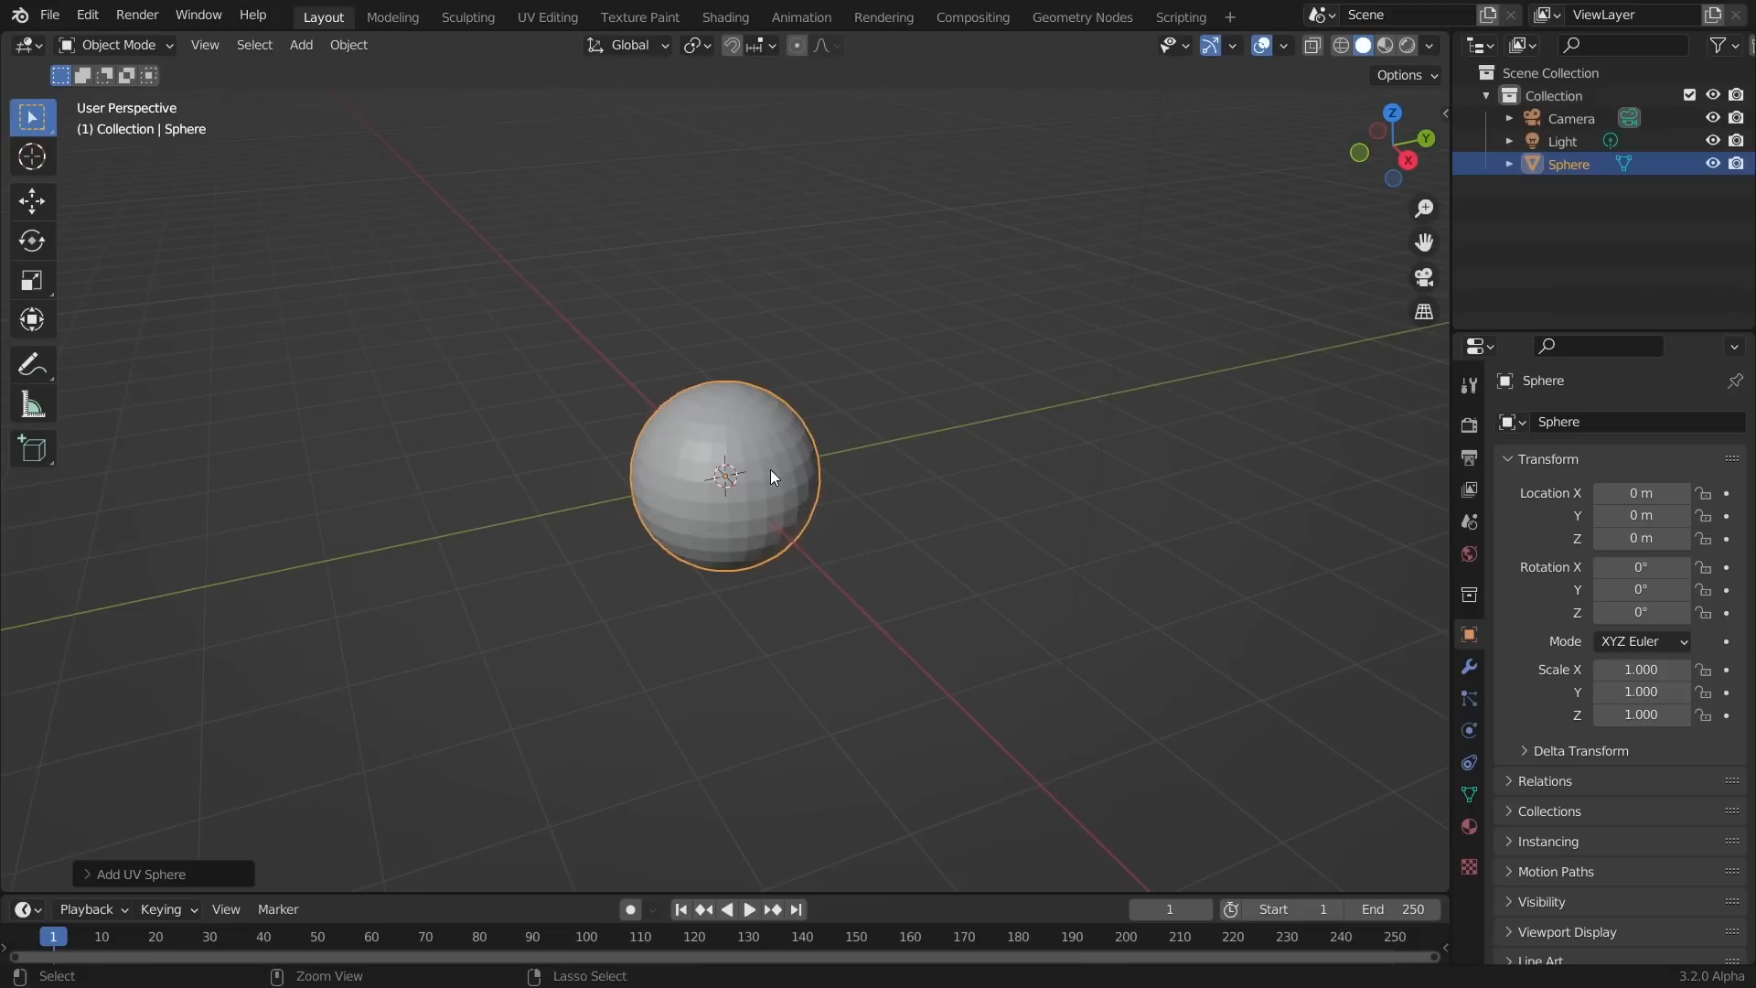
key(ctrl+1)
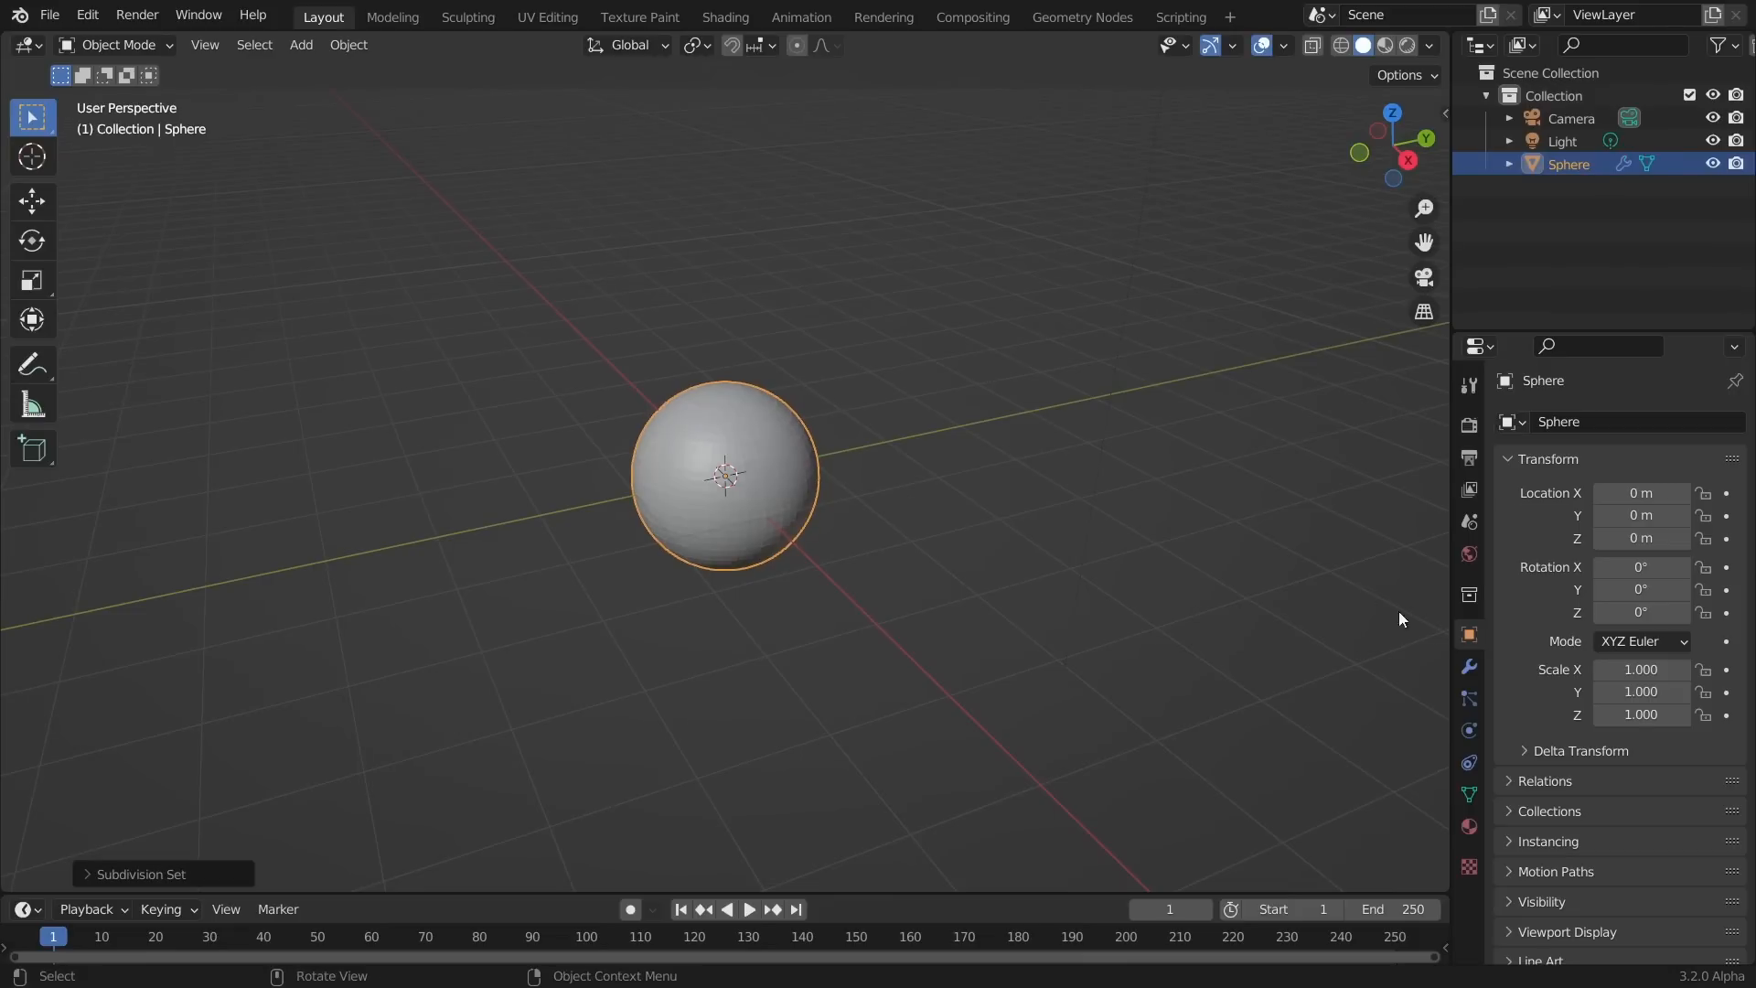
key(ctrl+a)
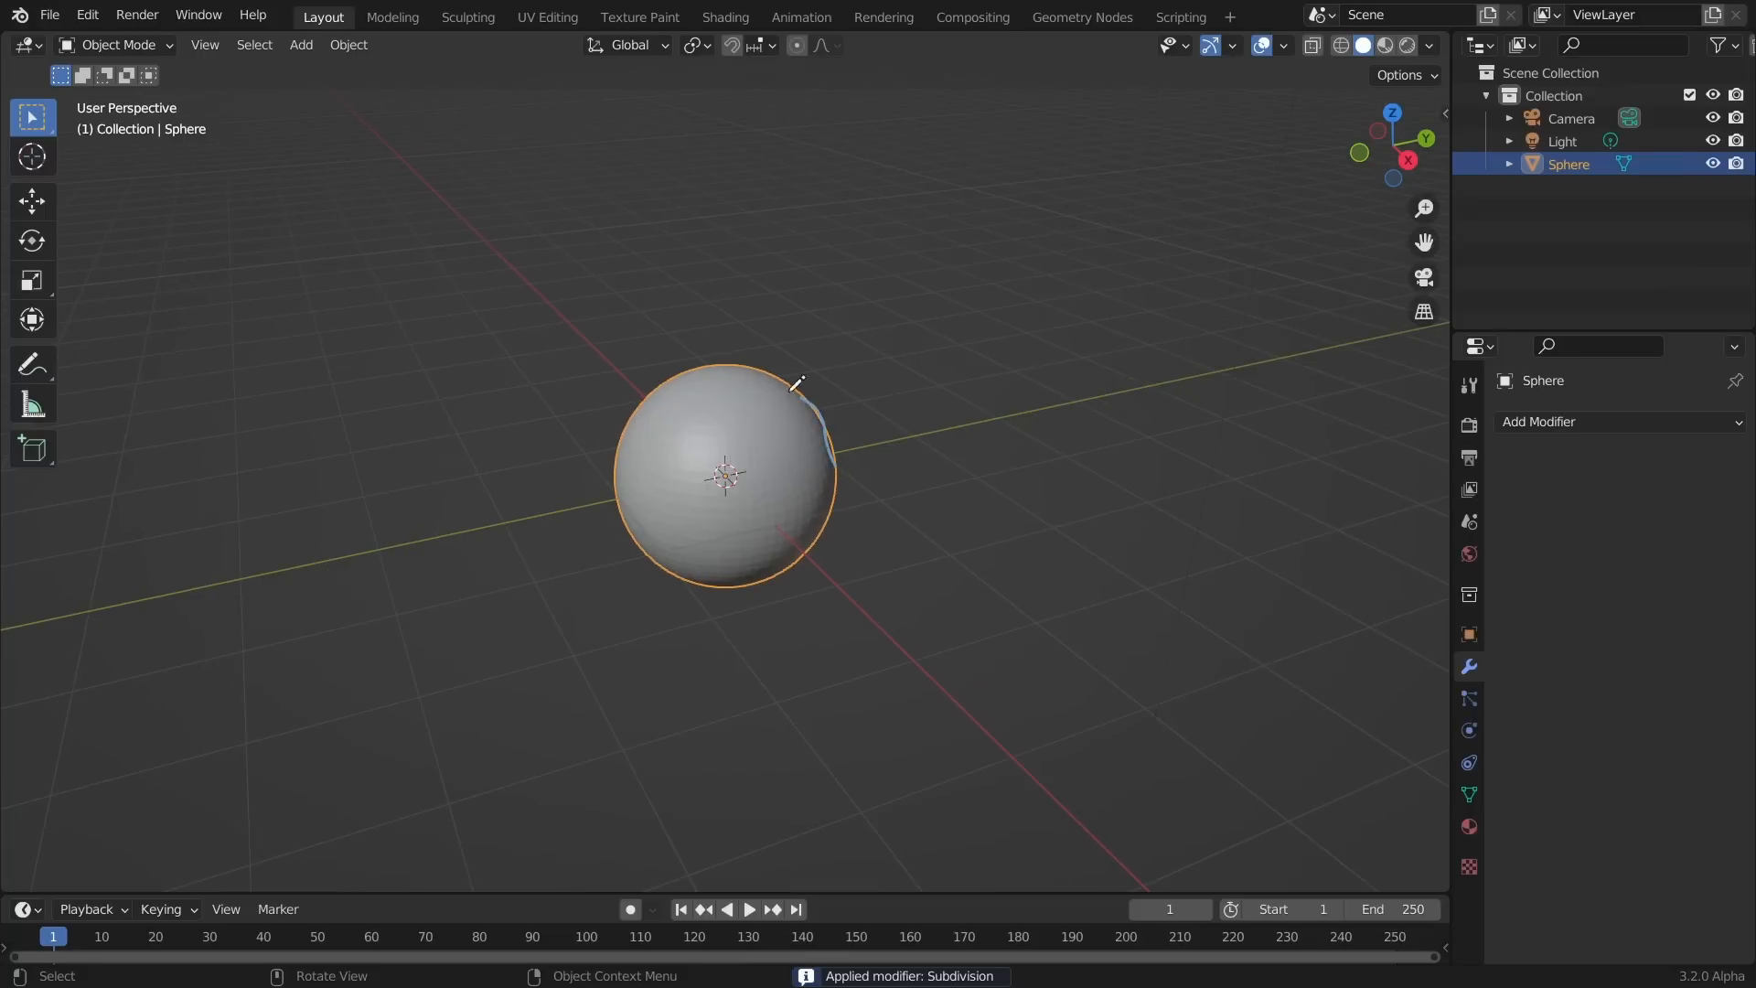
Add a plane and raise it along Z until it sits above the sphere
key(shift+a)
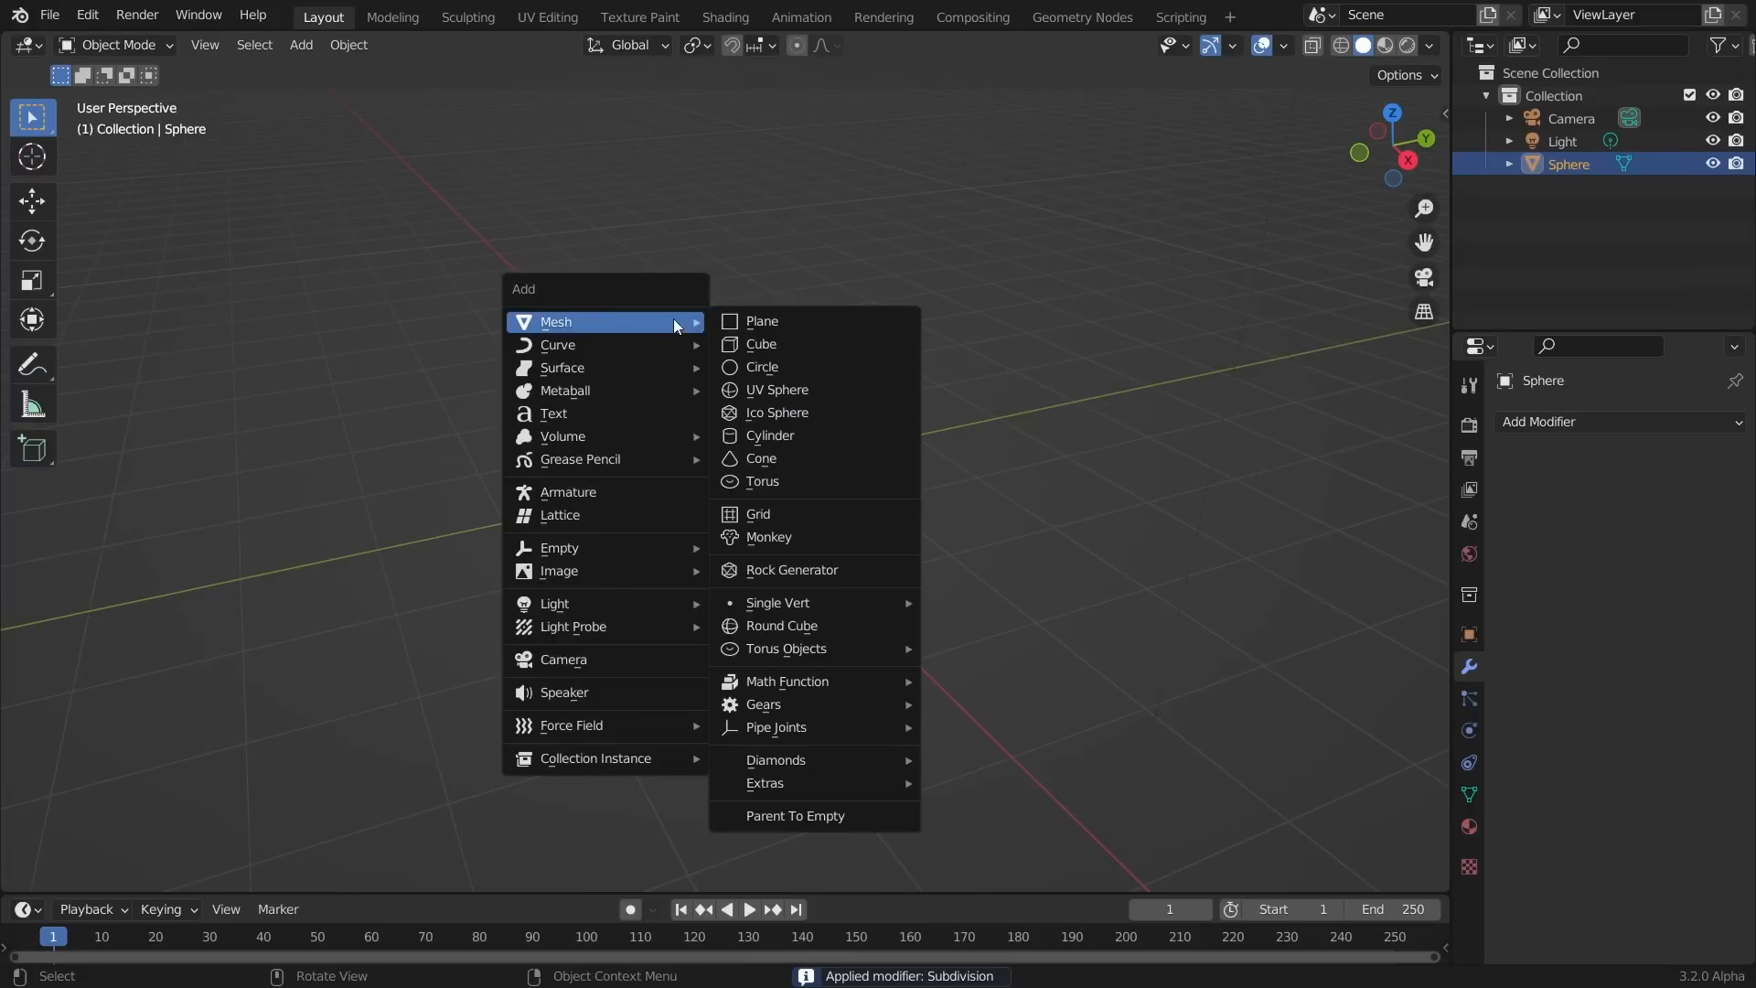
click(748, 320)
key(g)
key(z)
click(792, 360)
Subdivide the plane's mesh repeatedly into a dense grid and scale it up in Edit Mode so it overhangs the sphere
key(Tab)
right_click(707, 272)
click(707, 272)
right_click(707, 272)
click(709, 273)
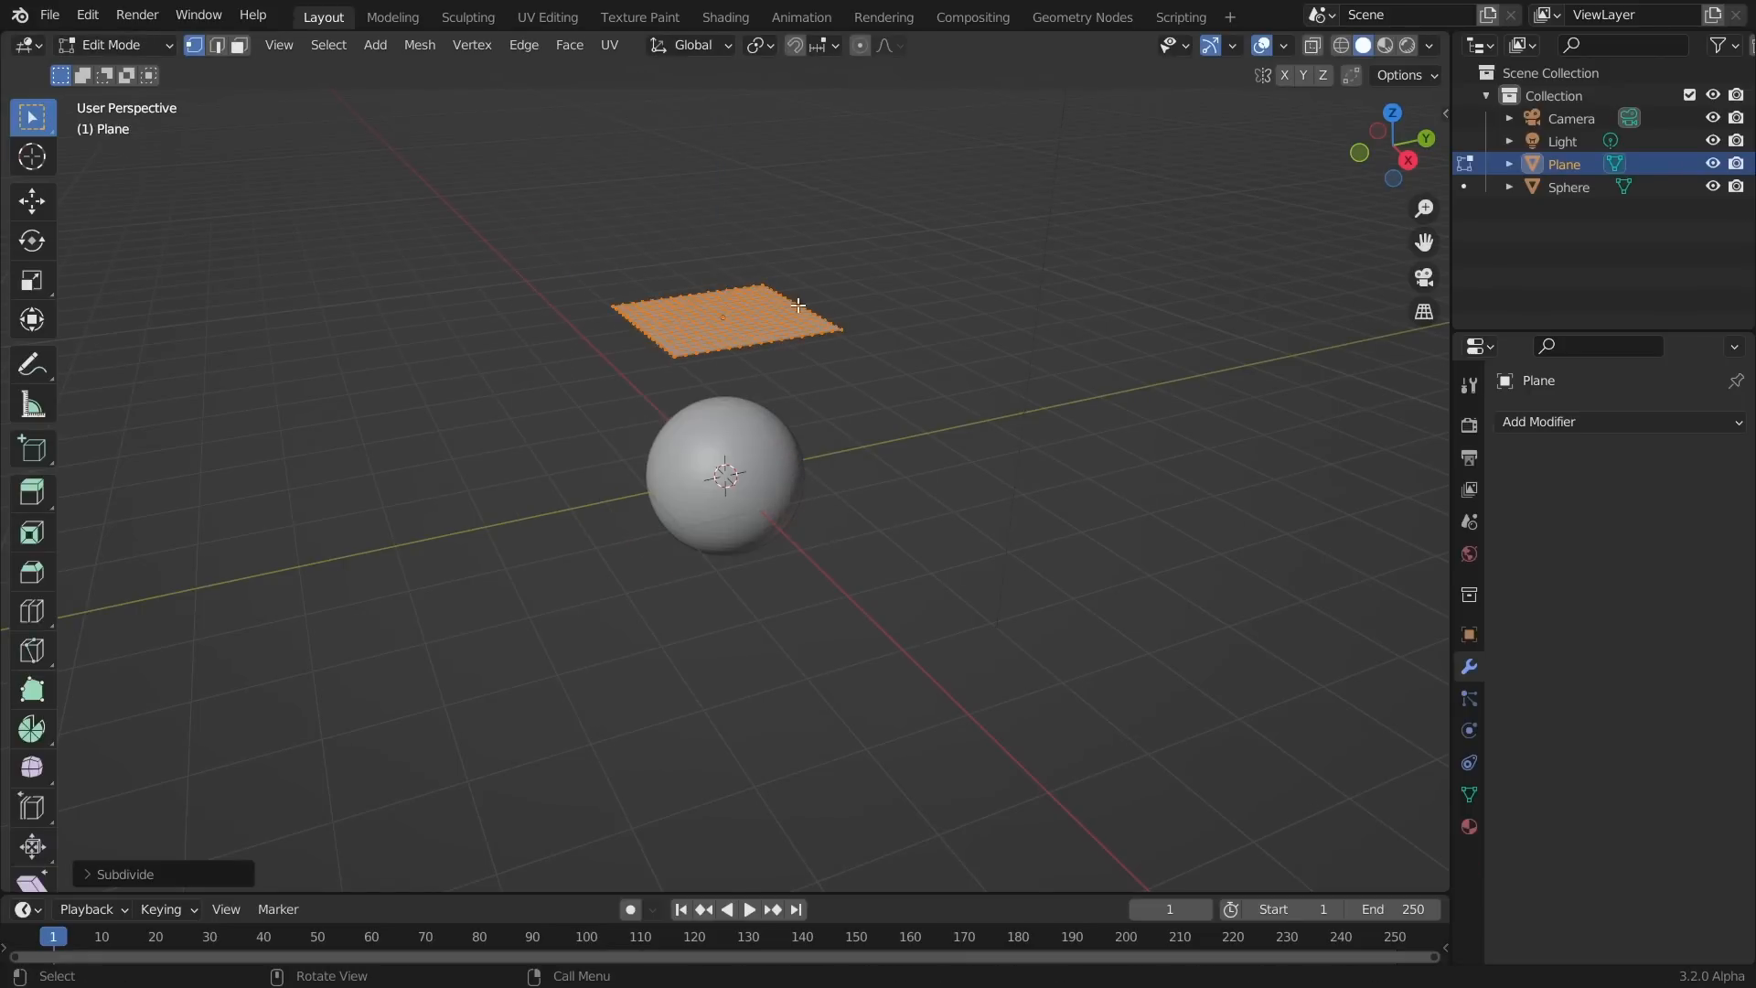
key(s)
click(995, 316)
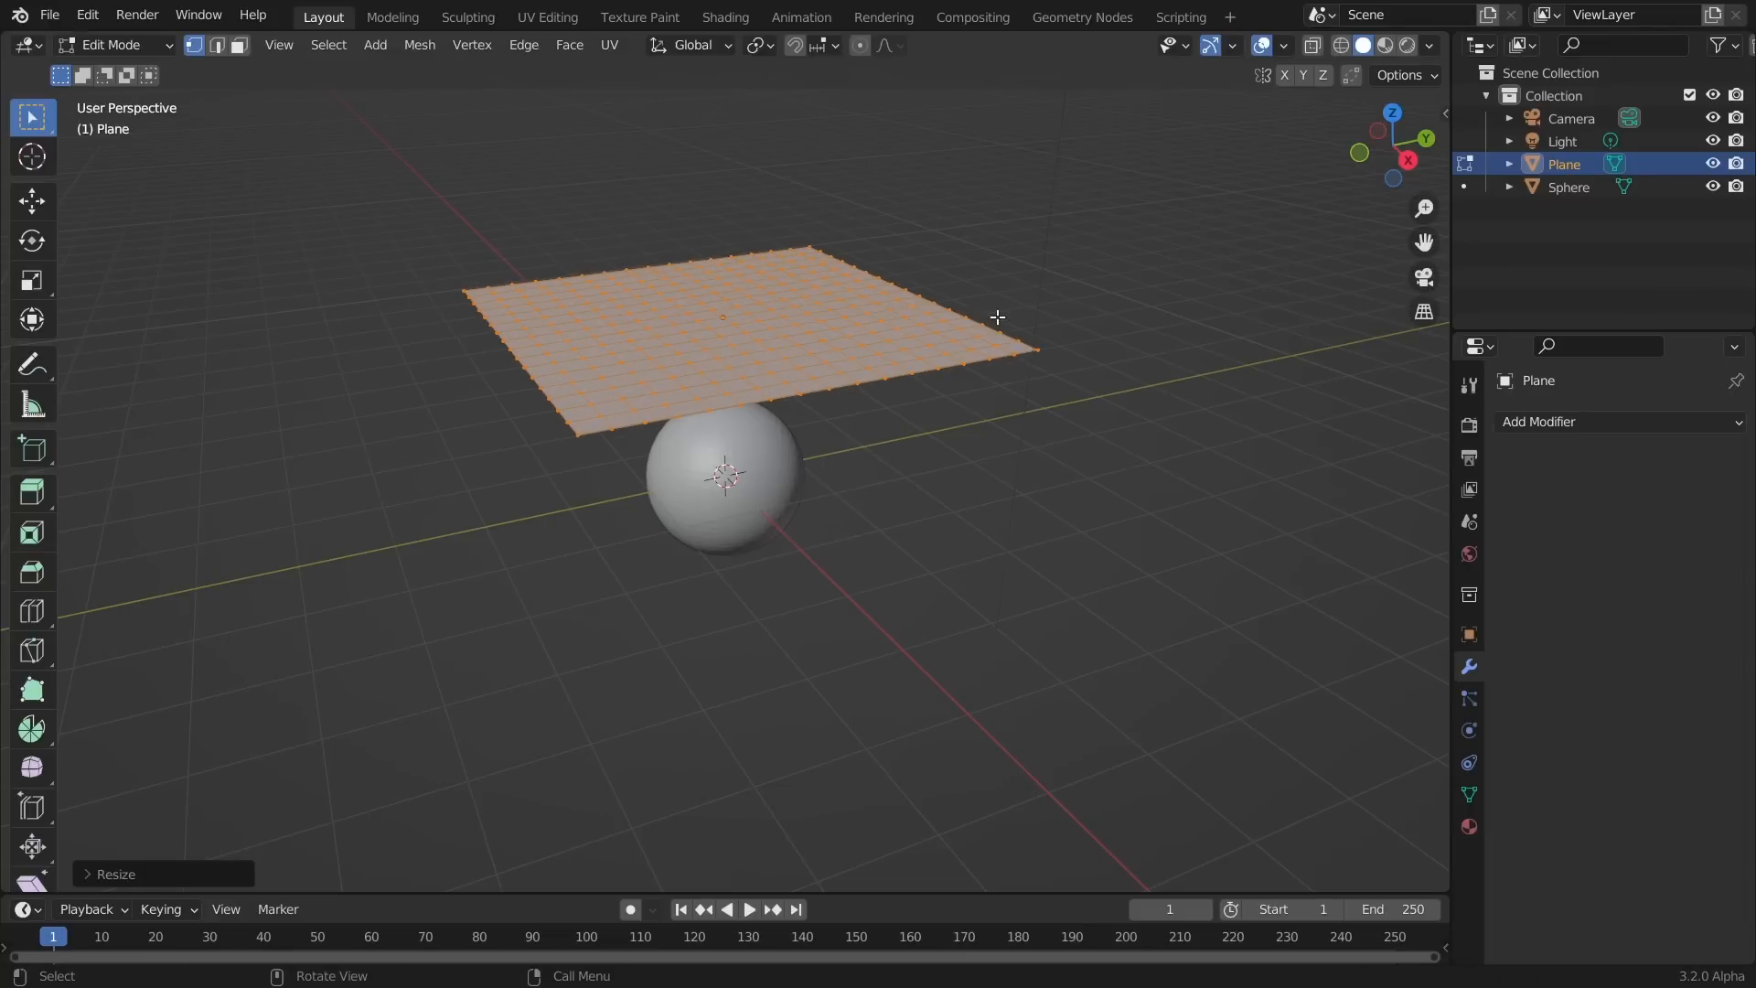
key(Tab)
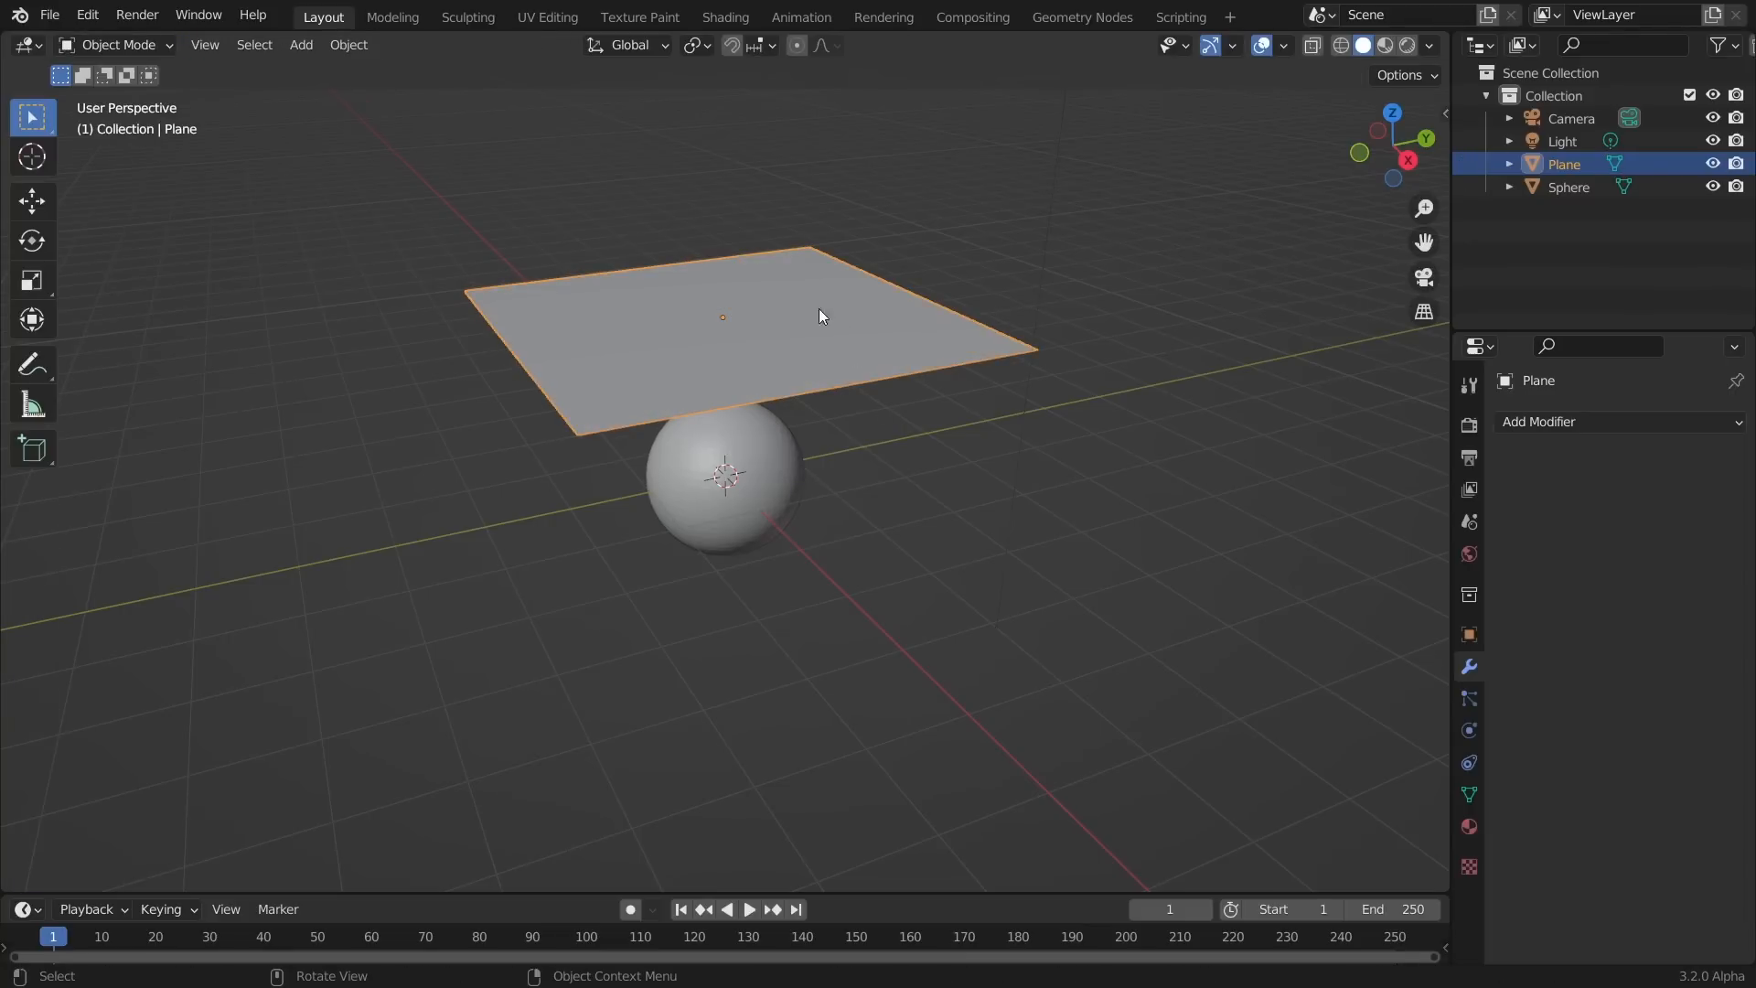
Inspect the vertex grid of the subdivided plane, reselect all its vertices and return to Object Mode
key(Tab)
scroll(820, 328, up, 1)
click(1092, 304)
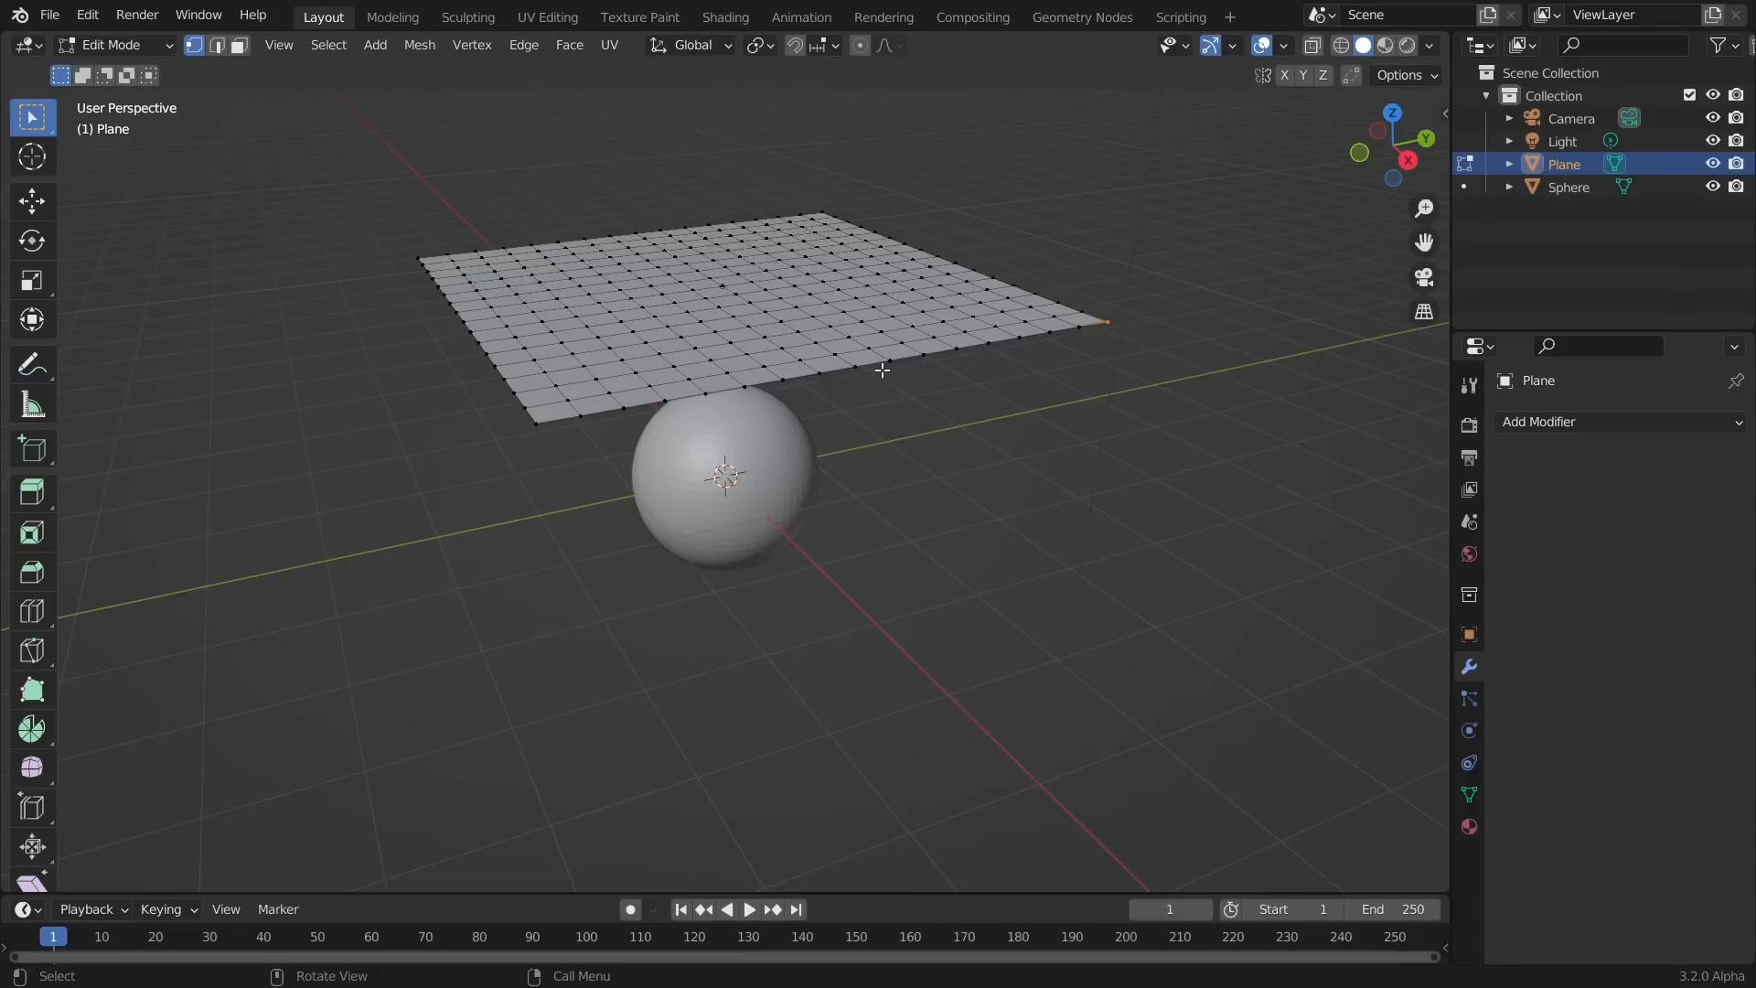
click(912, 357)
key(a)
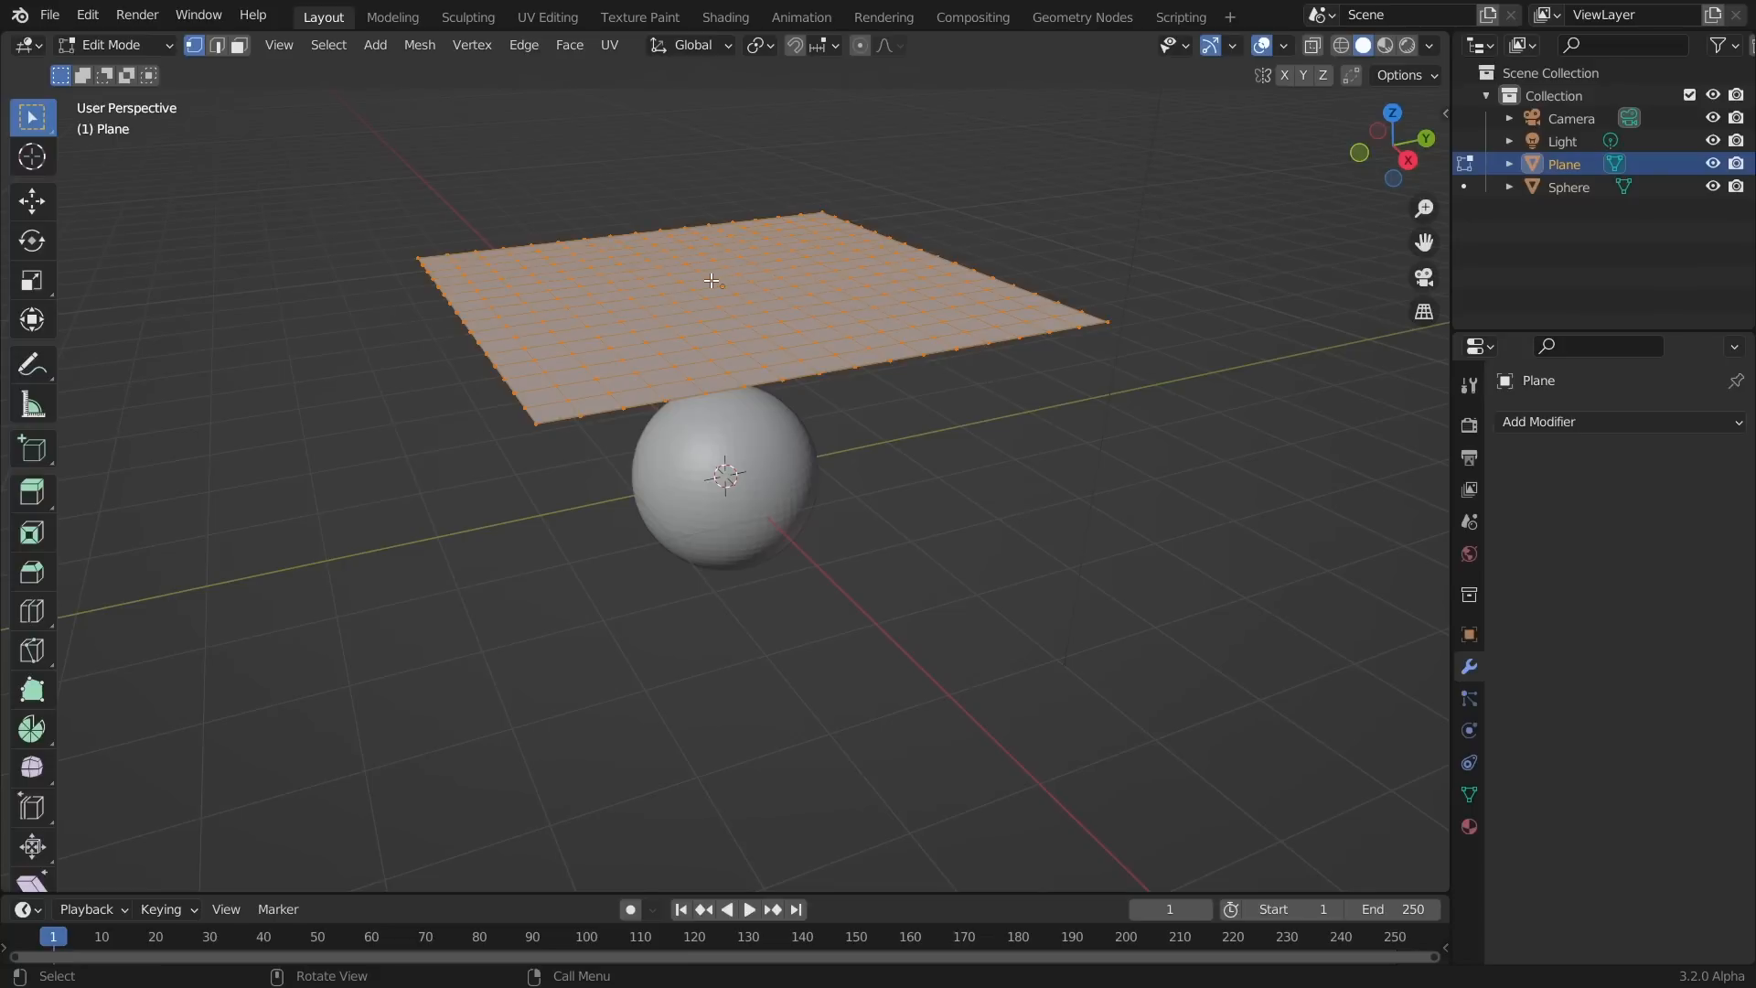
key(Tab)
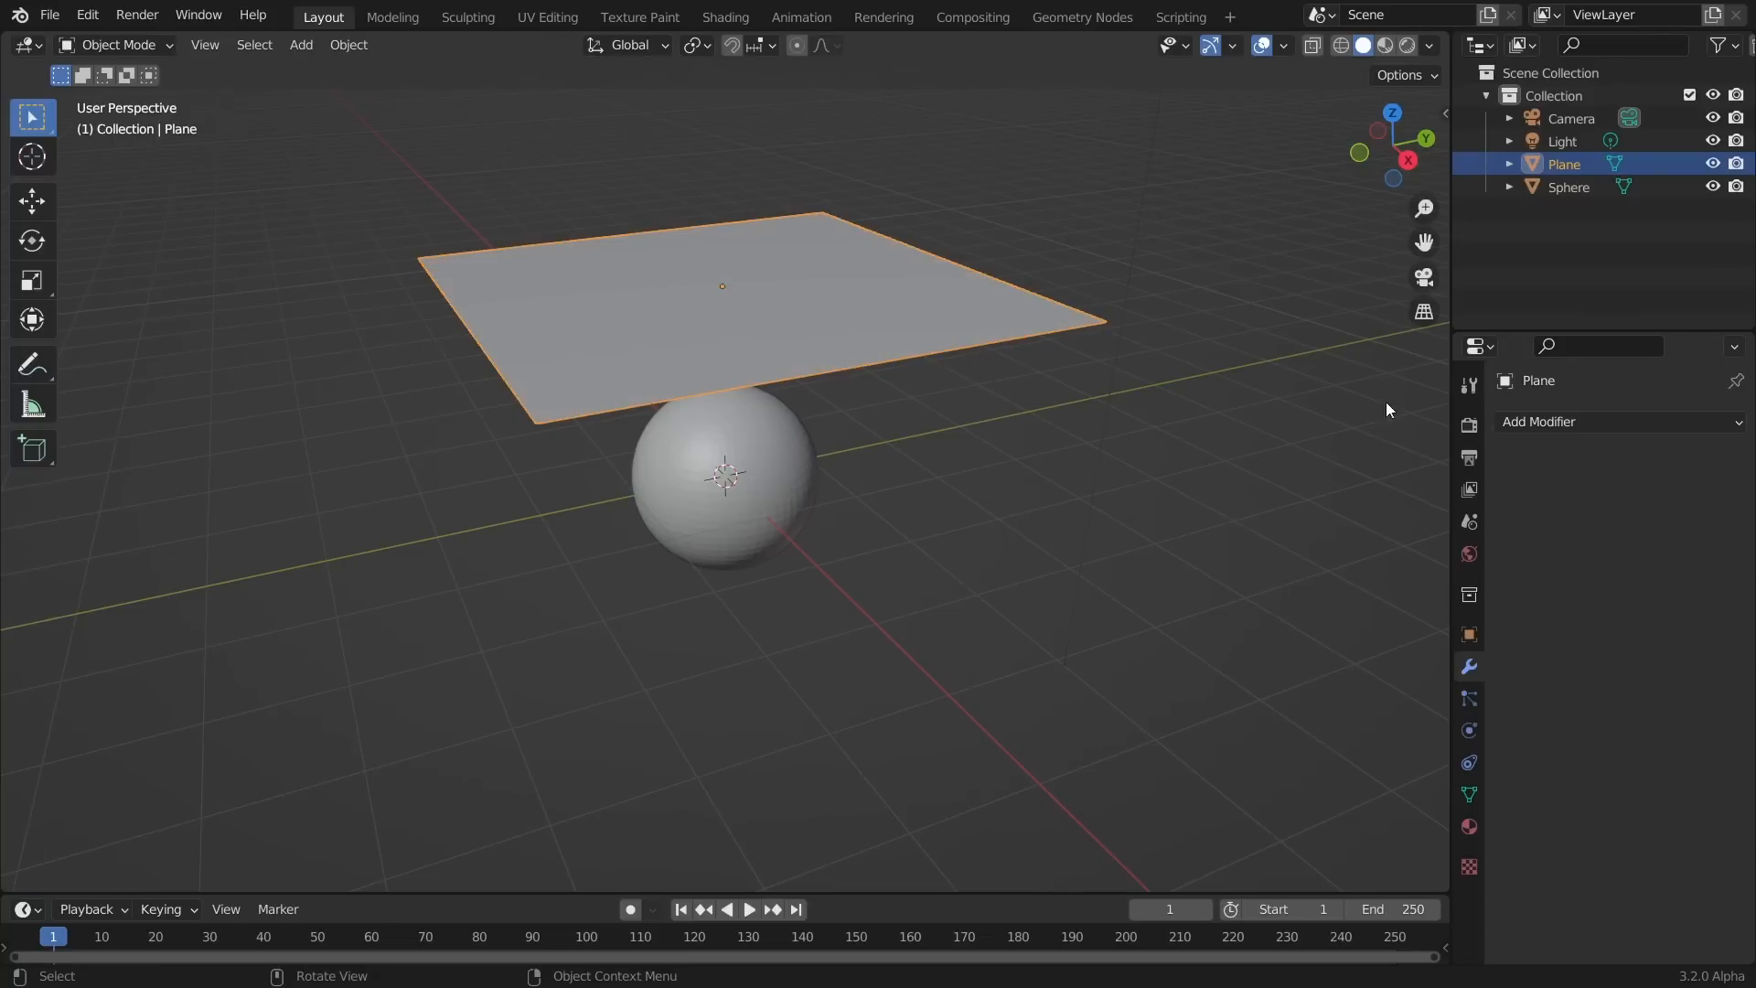
Add Cloth physics to the plane and Collision physics to the sphere
click(1469, 732)
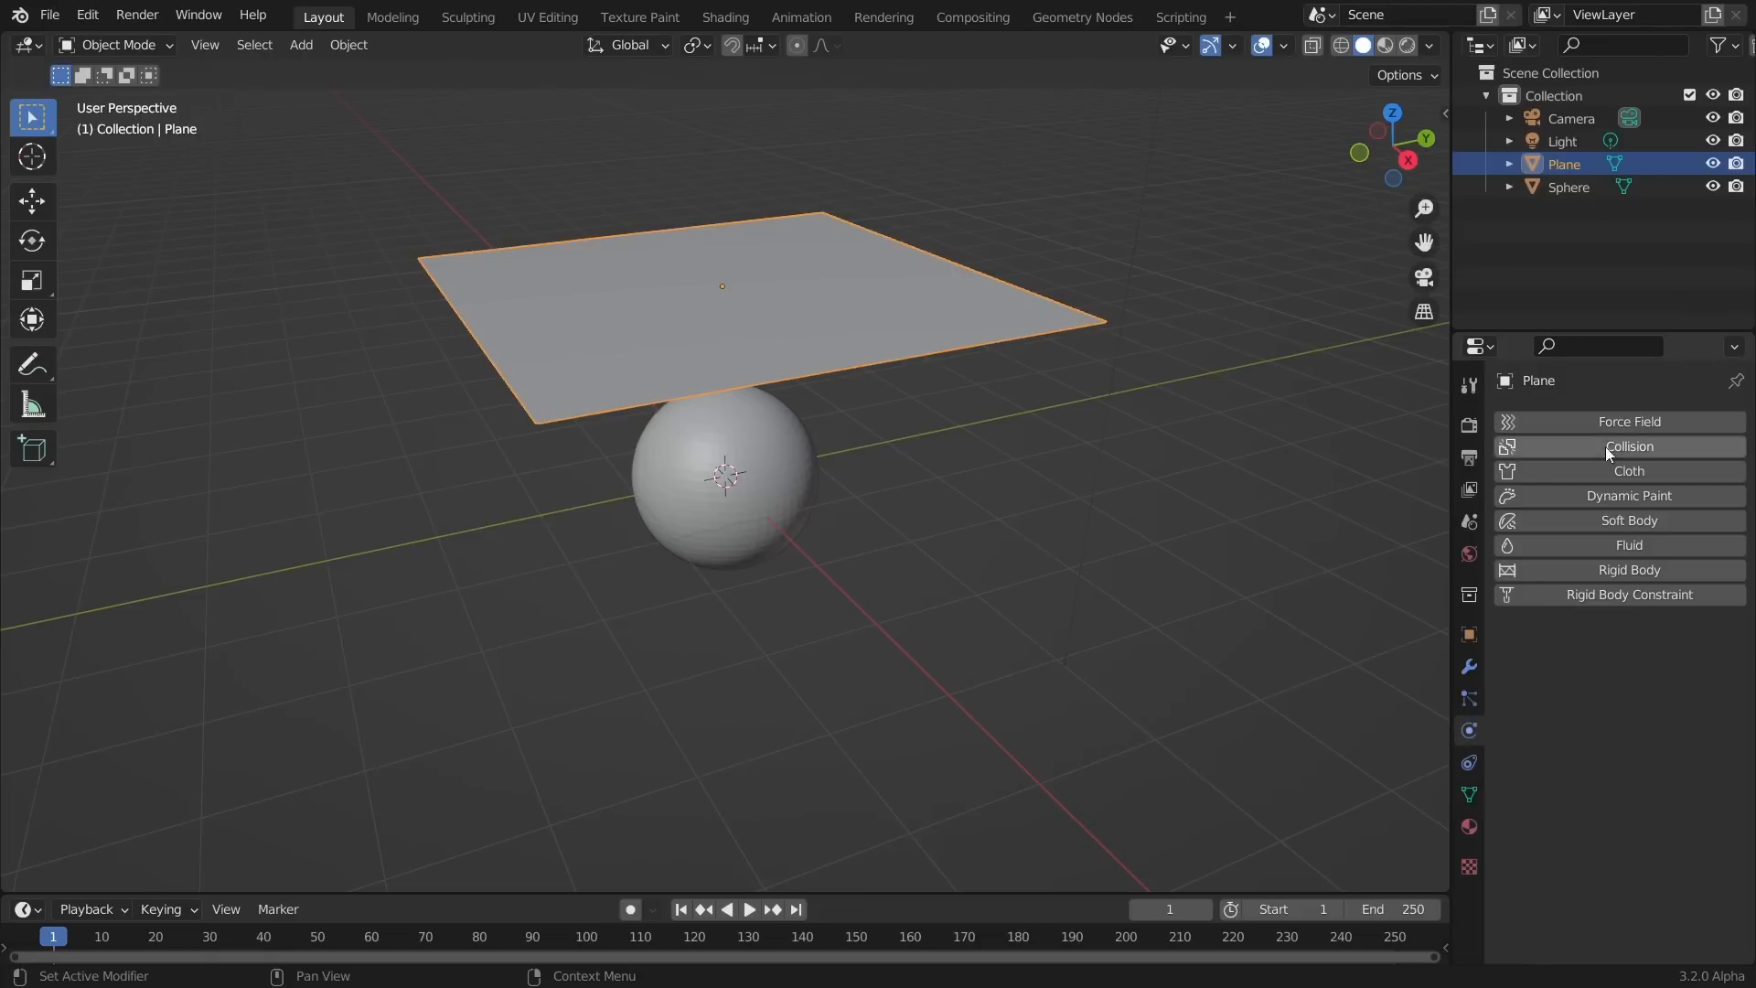
click(1518, 471)
click(672, 481)
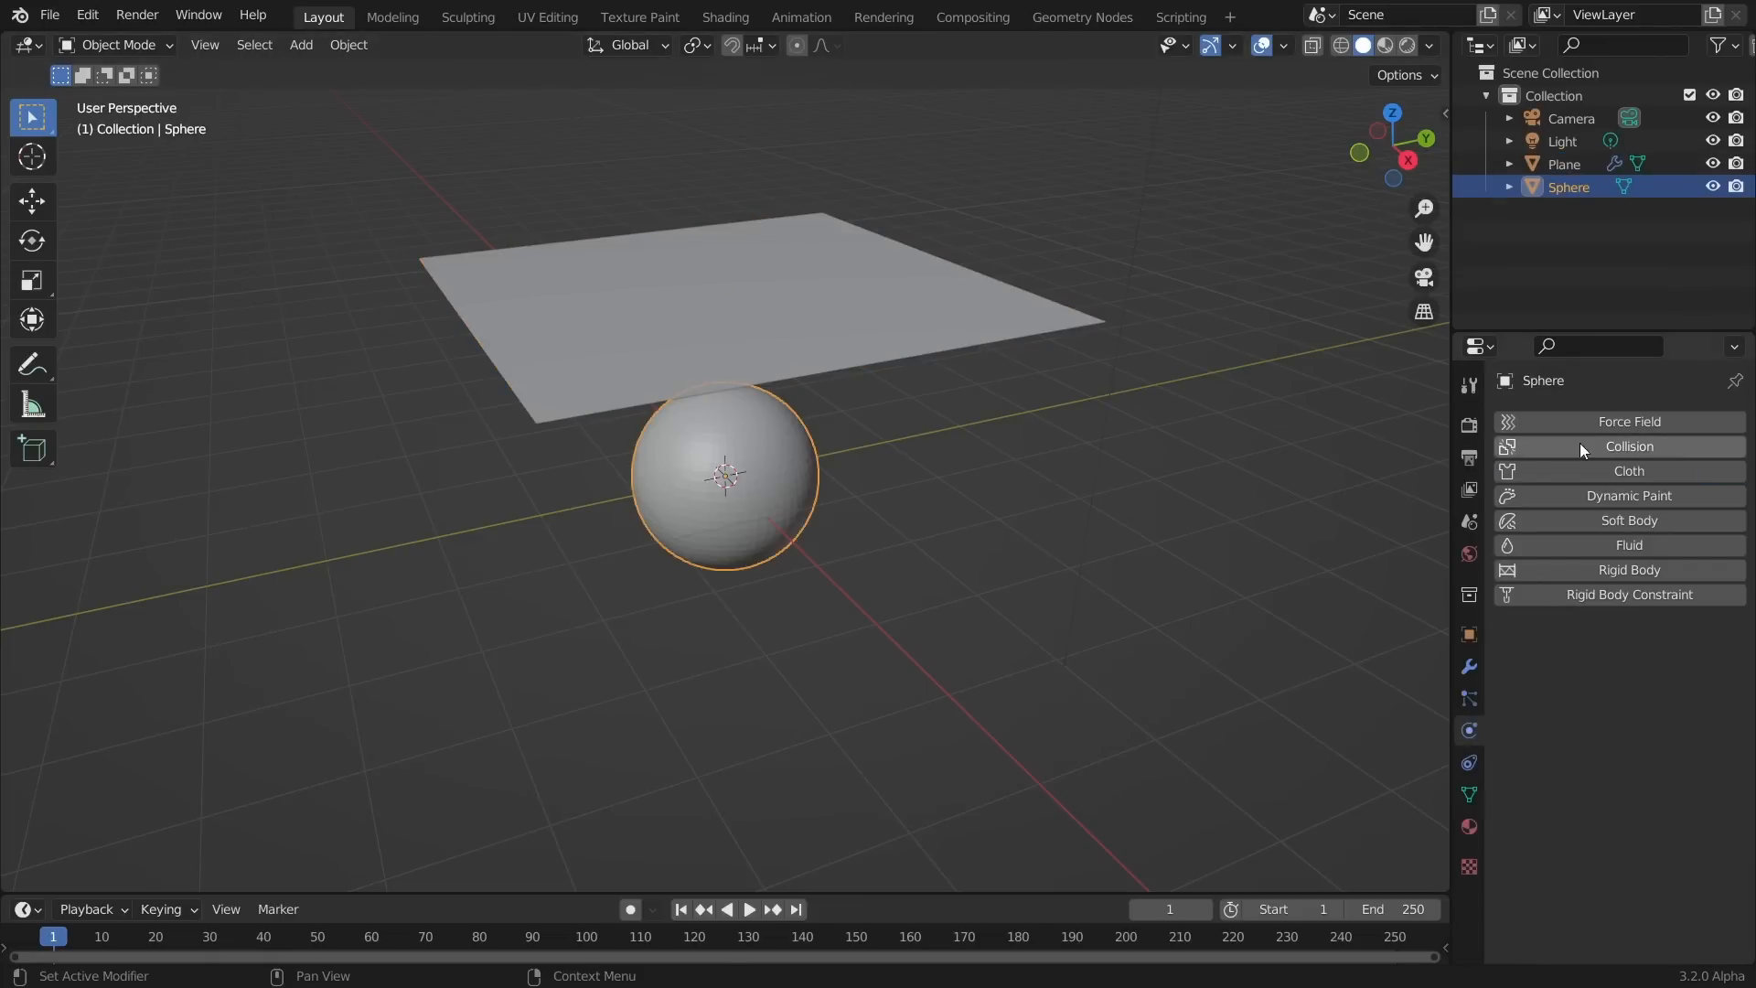
click(1619, 446)
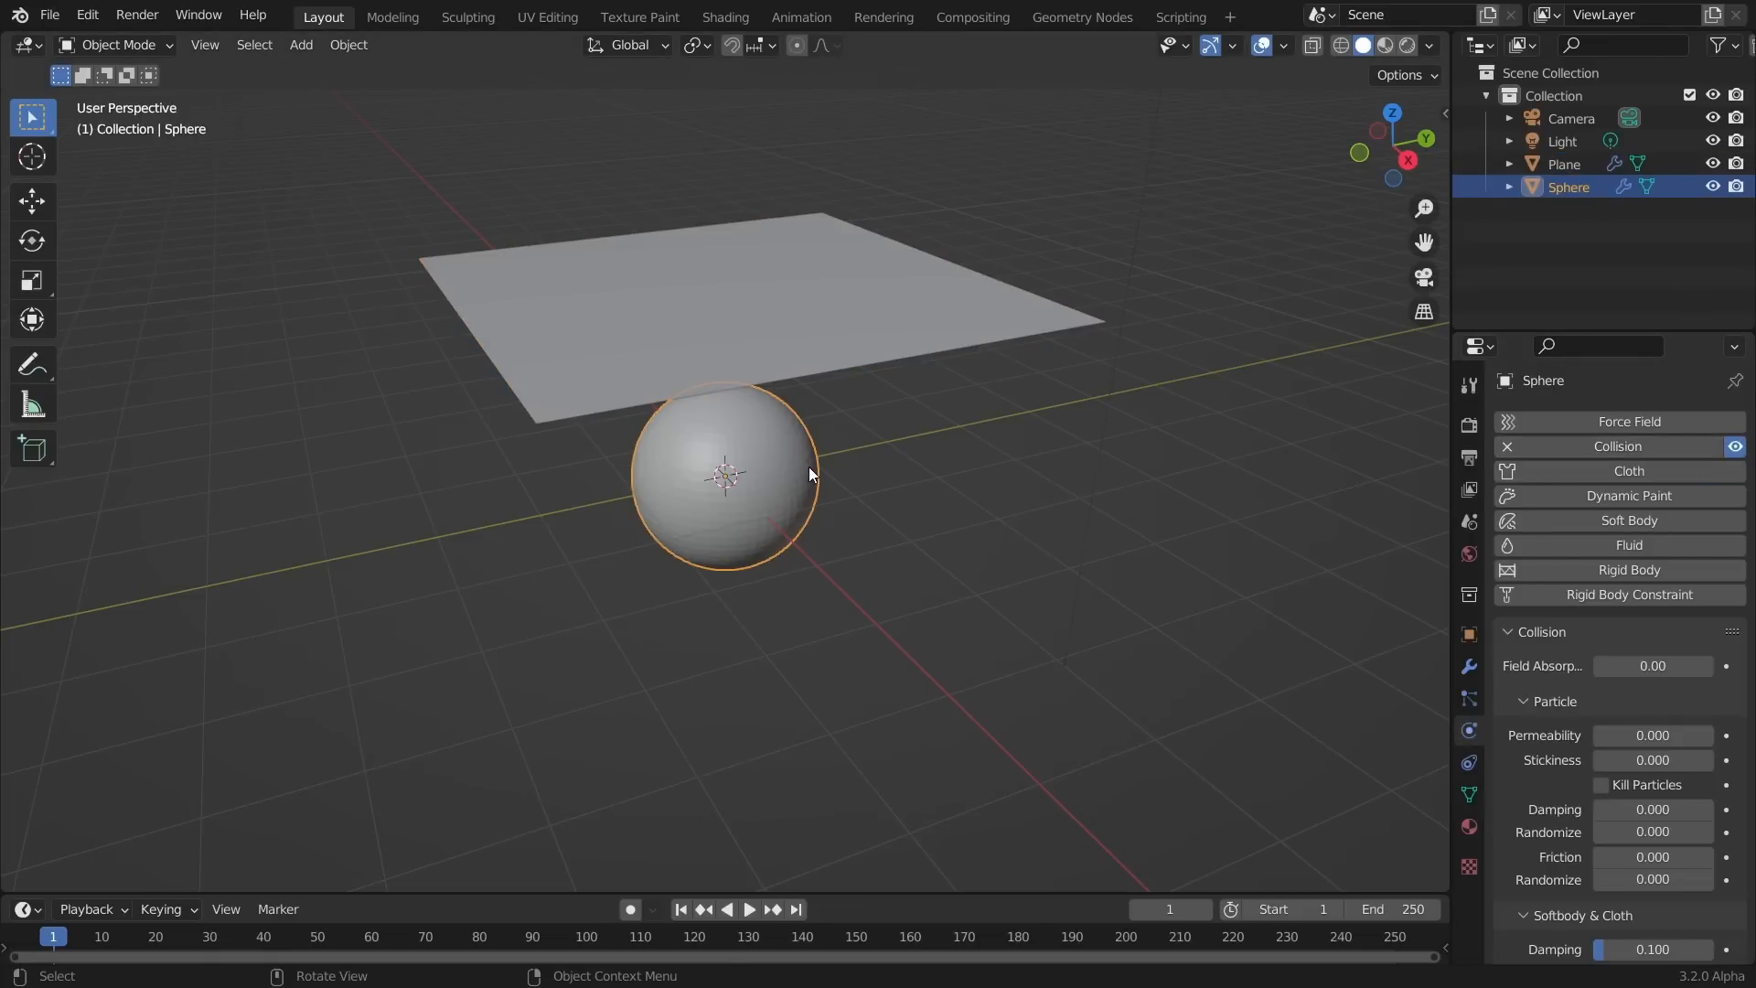
Play the cloth simulation over the sphere and return to the first frame
key(space)
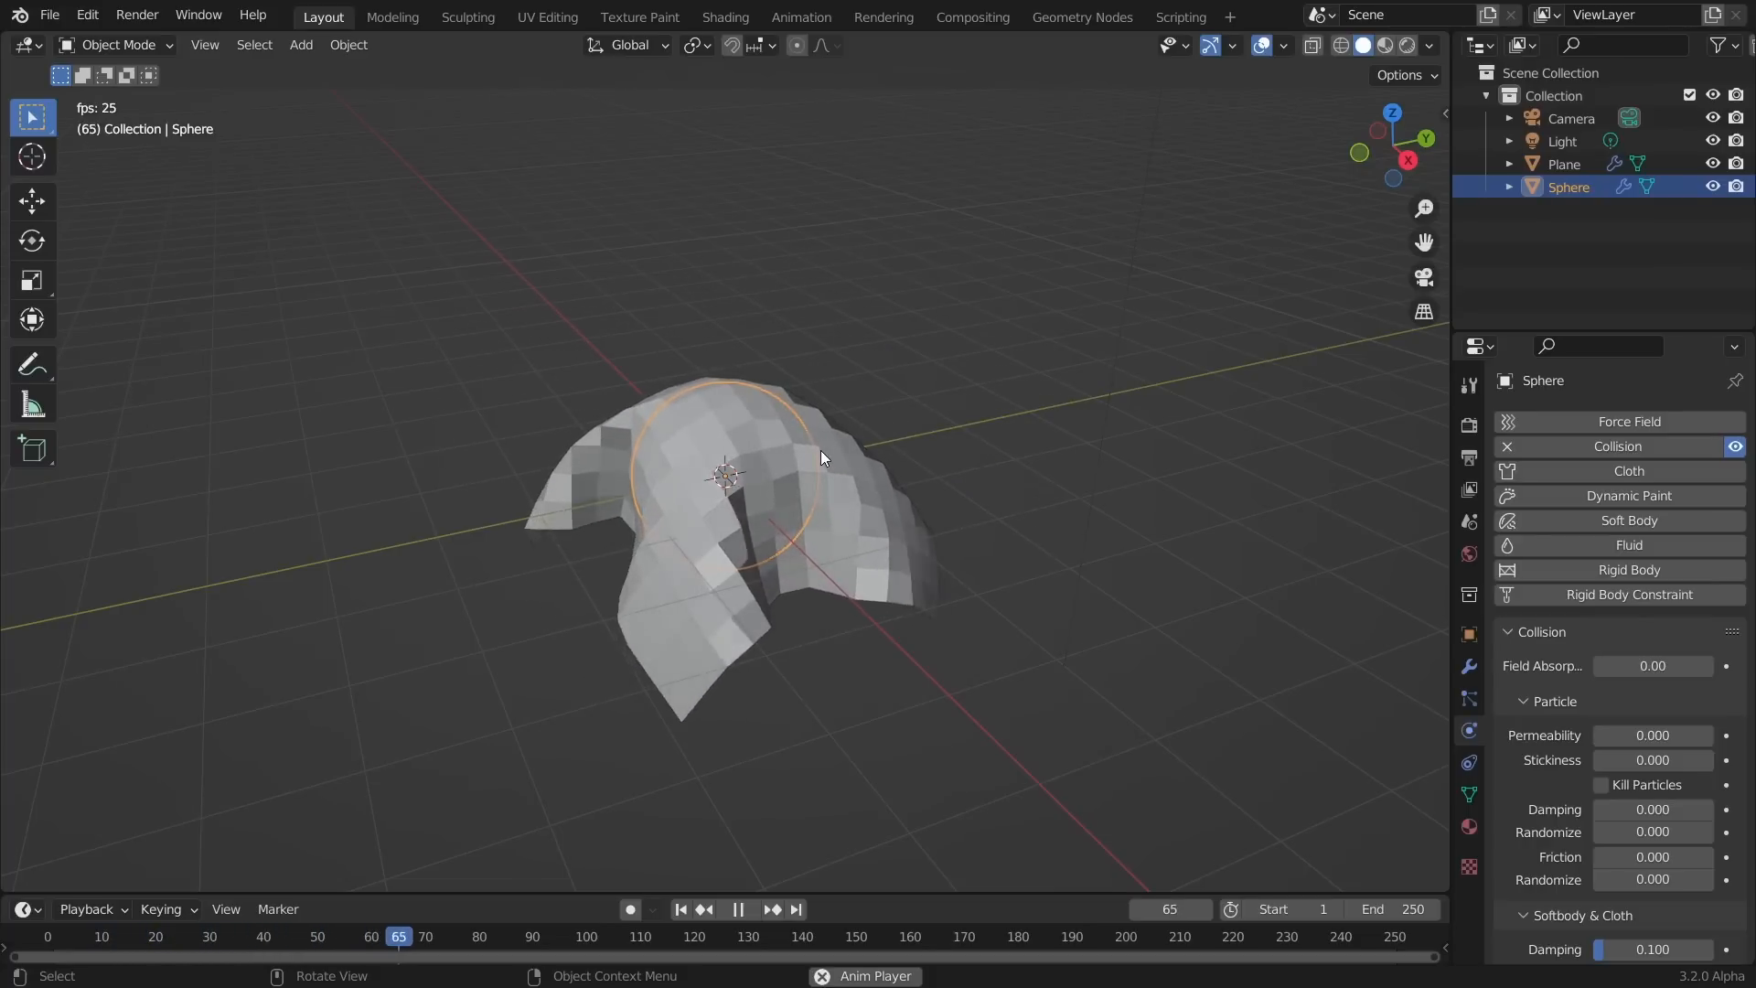
key(space)
key(shift+Left)
Scale the plane's mesh up further in Edit Mode and preview the larger cloth falling over the sphere
shift+click(836, 325)
scroll(869, 306, down, 2)
key(Tab)
key(Tab)
click(858, 350)
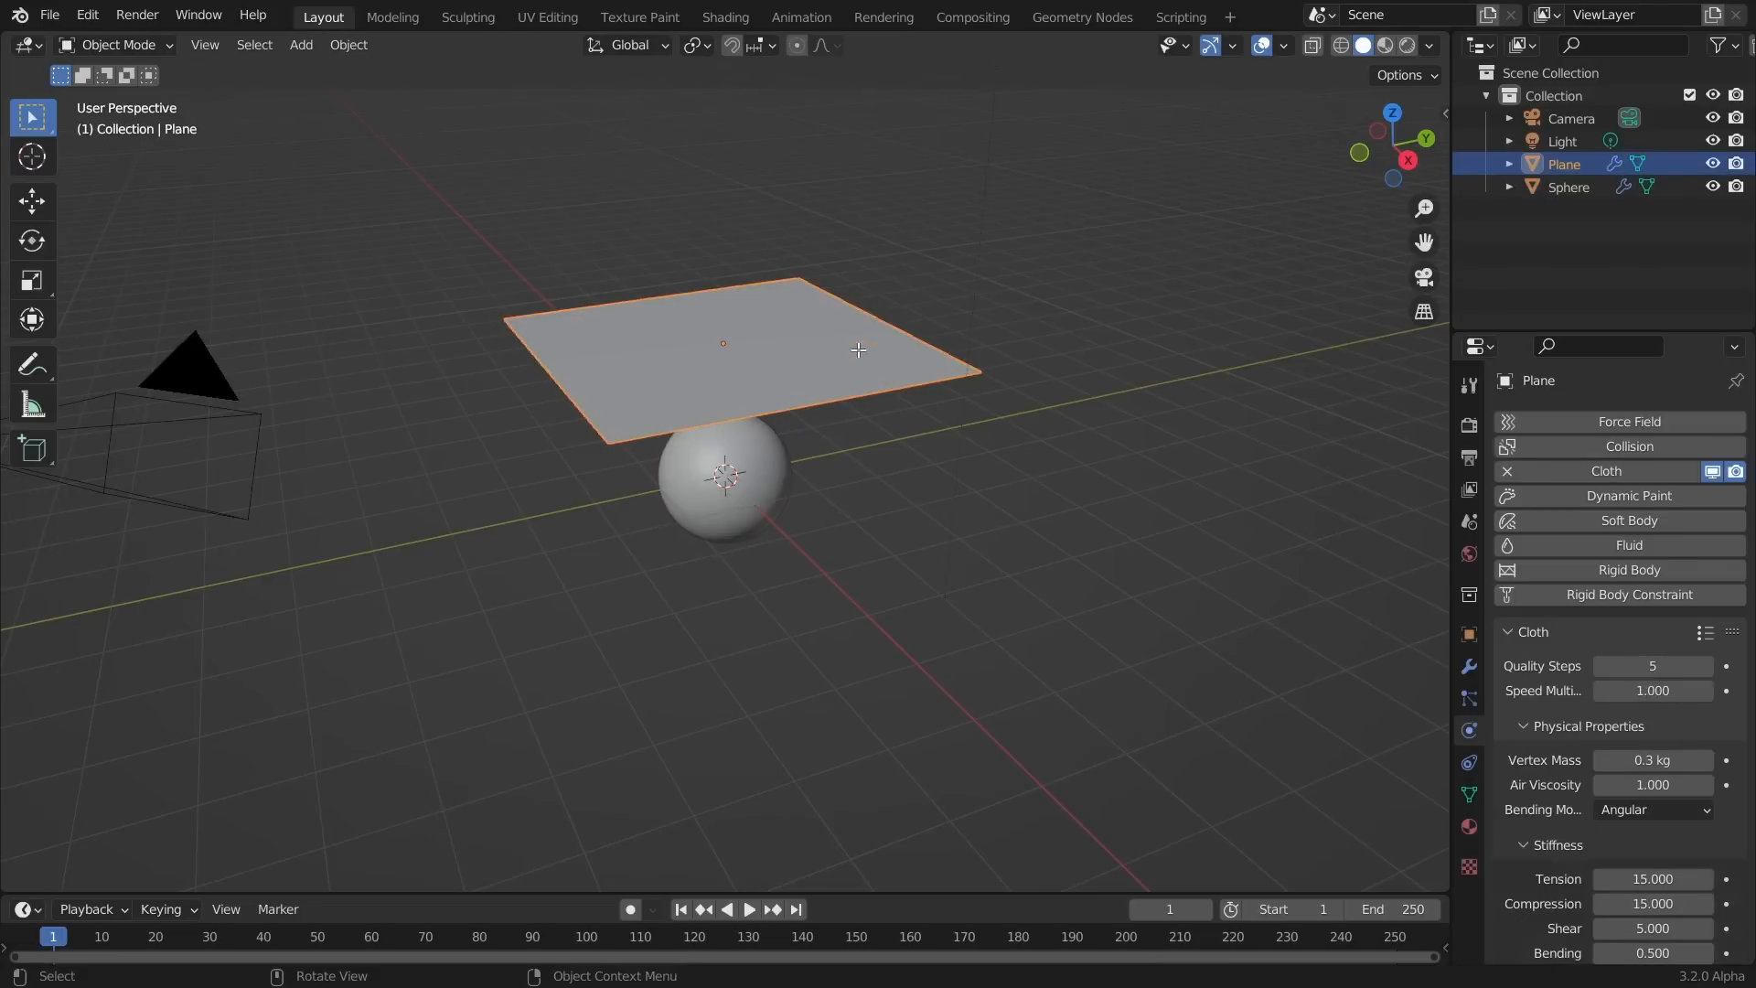
key(Tab)
key(s)
click(1032, 313)
key(Tab)
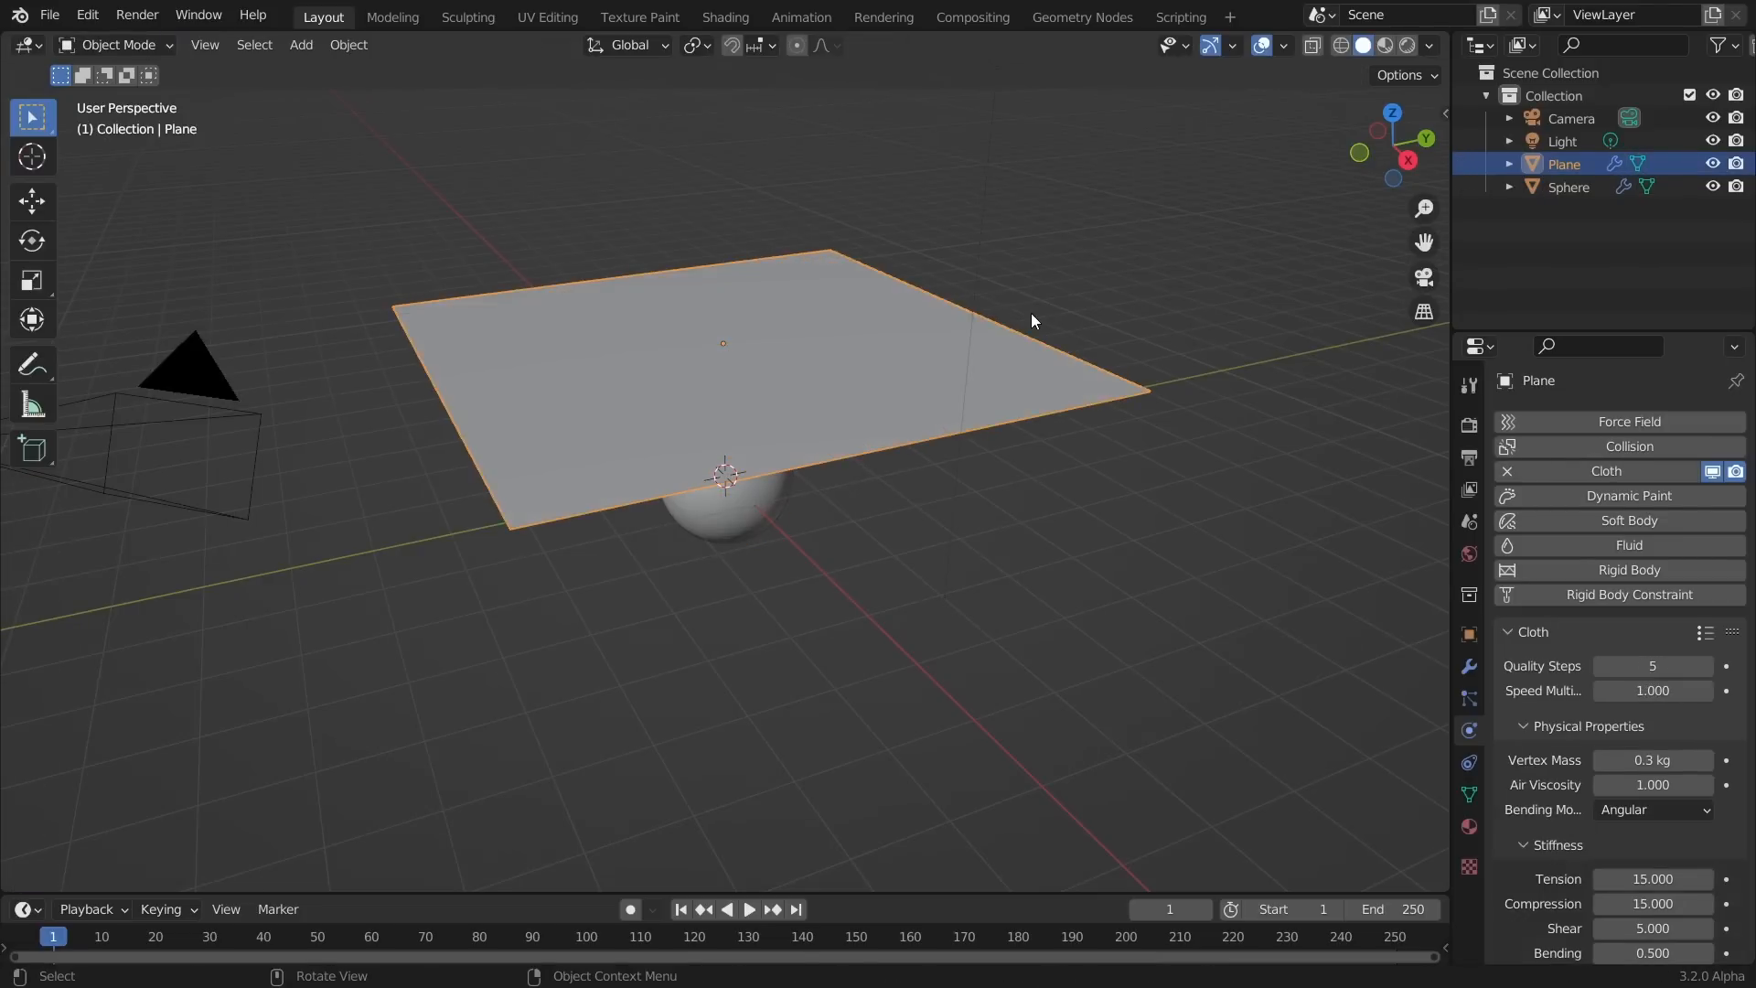
key(space)
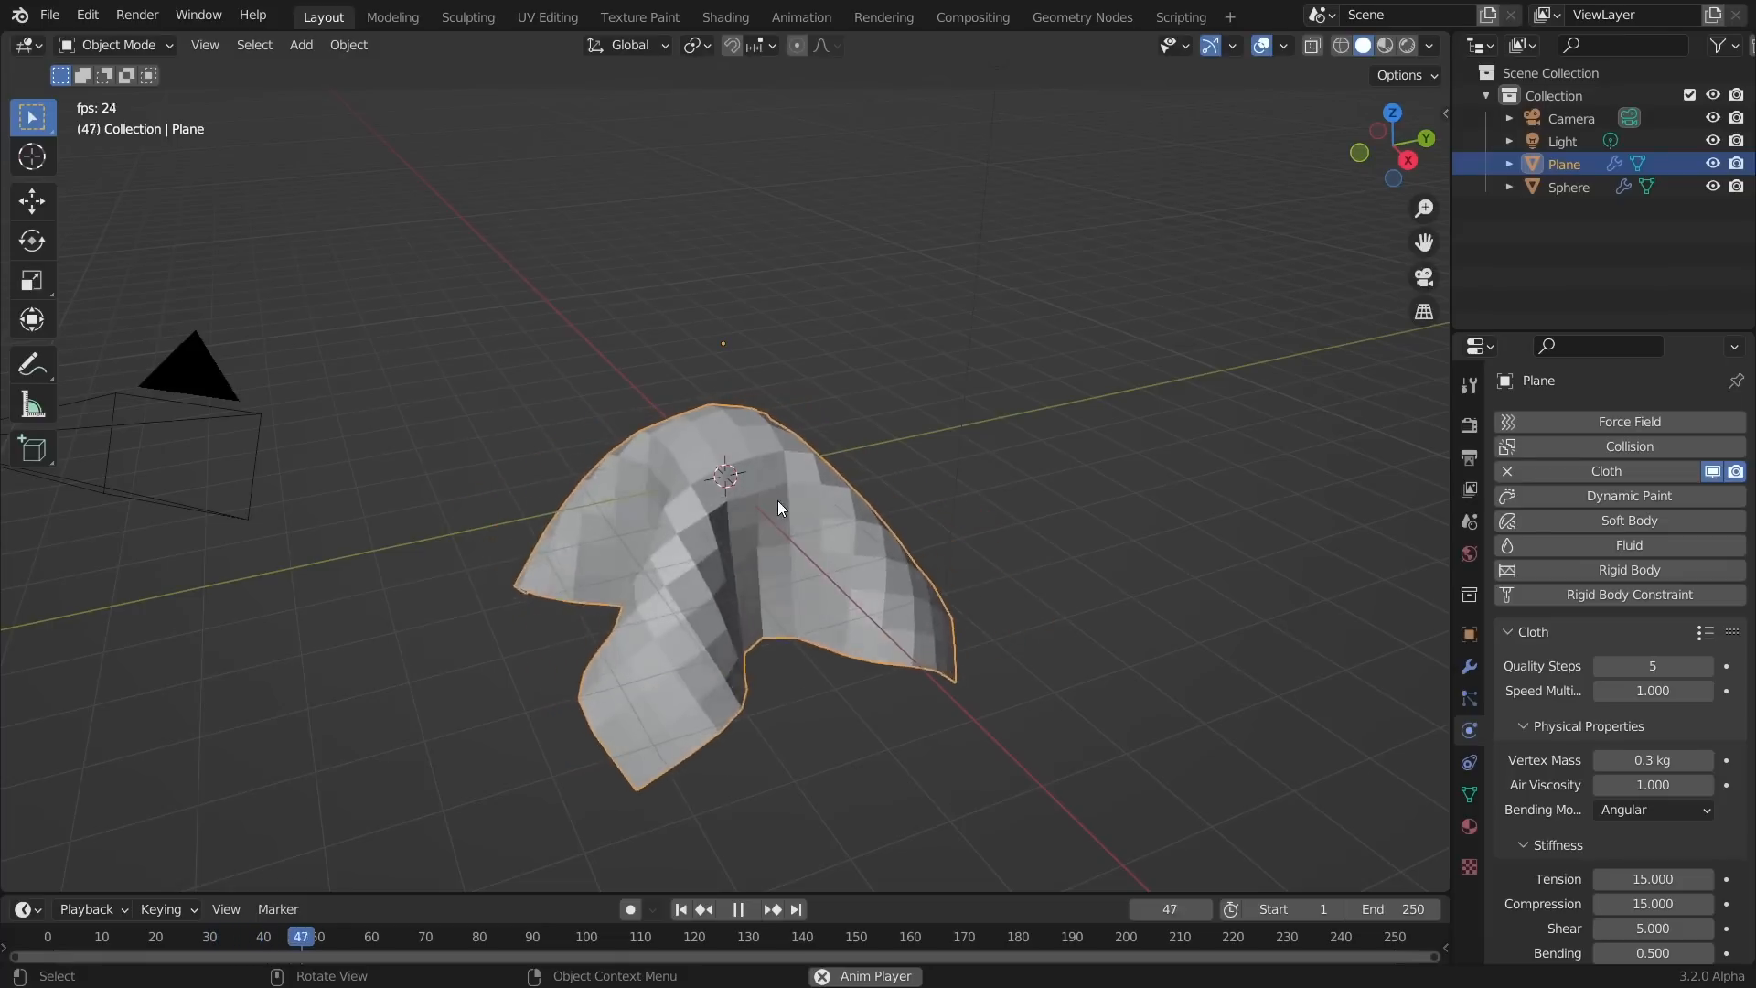
key(Escape)
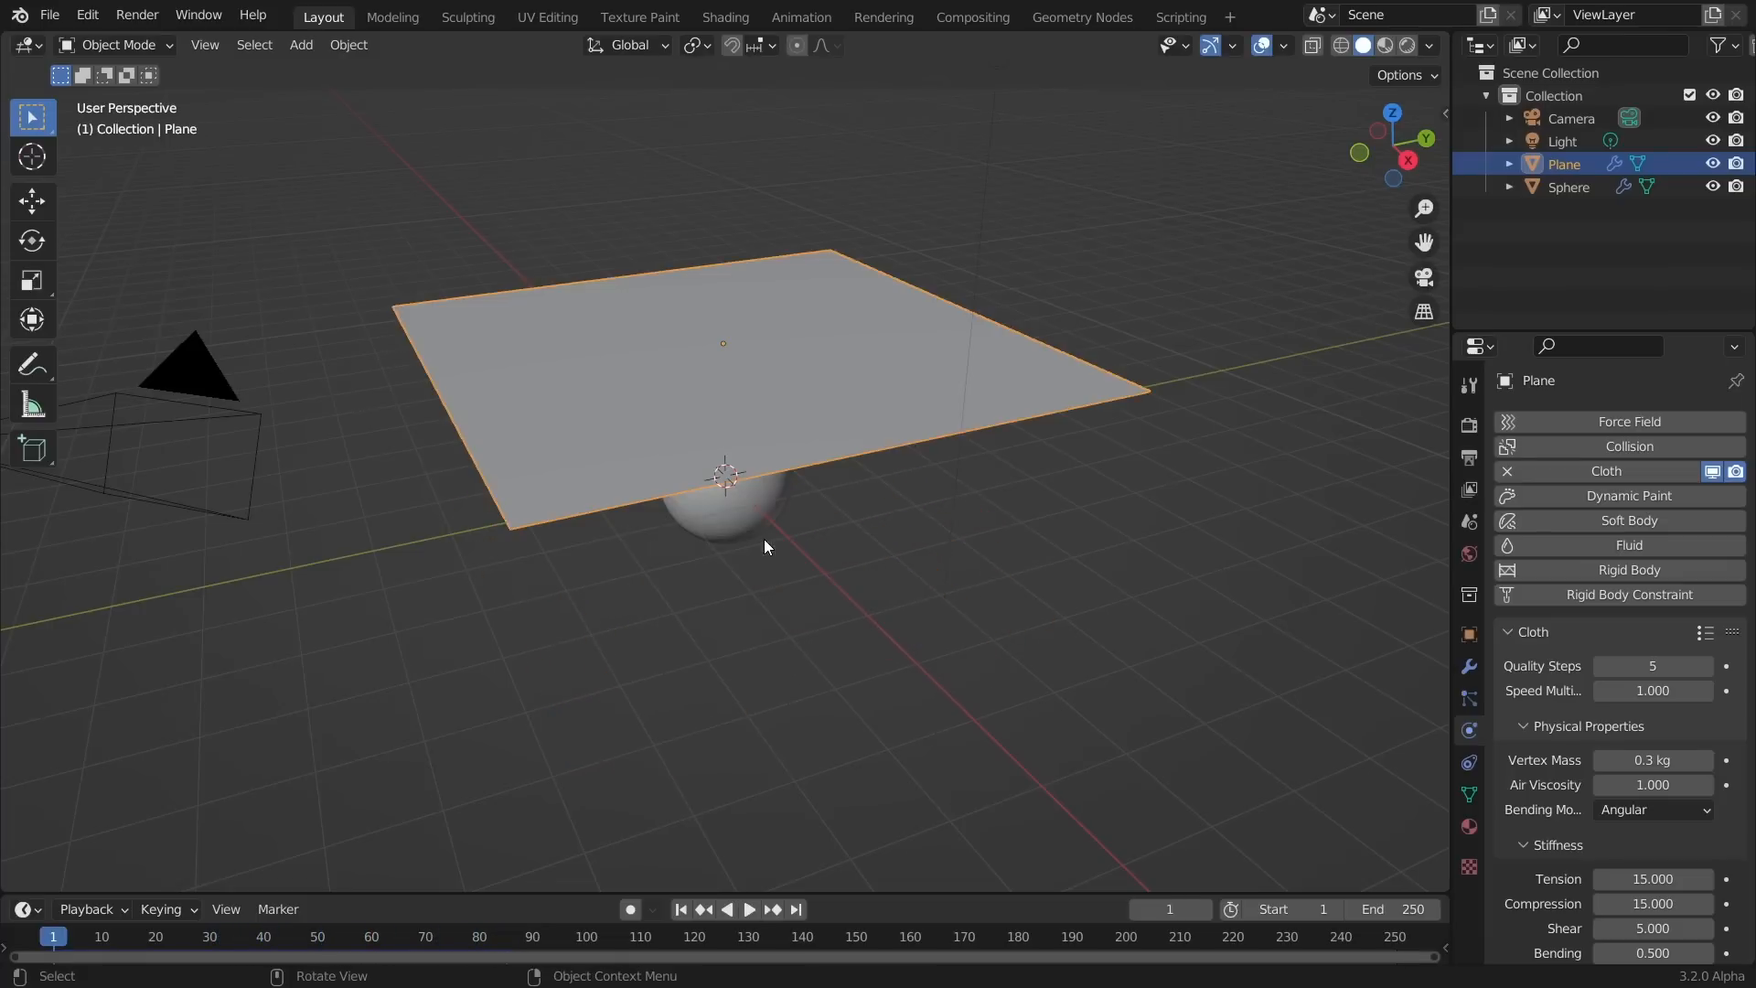
Subdivide the enlarged plane's whole mesh once more for a finer cloth
key(Tab)
right_click(722, 349)
click(723, 349)
key(Tab)
Play the cloth simulation several times to examine how the cloth's folds meet, returning to the first frame after each run
key(space)
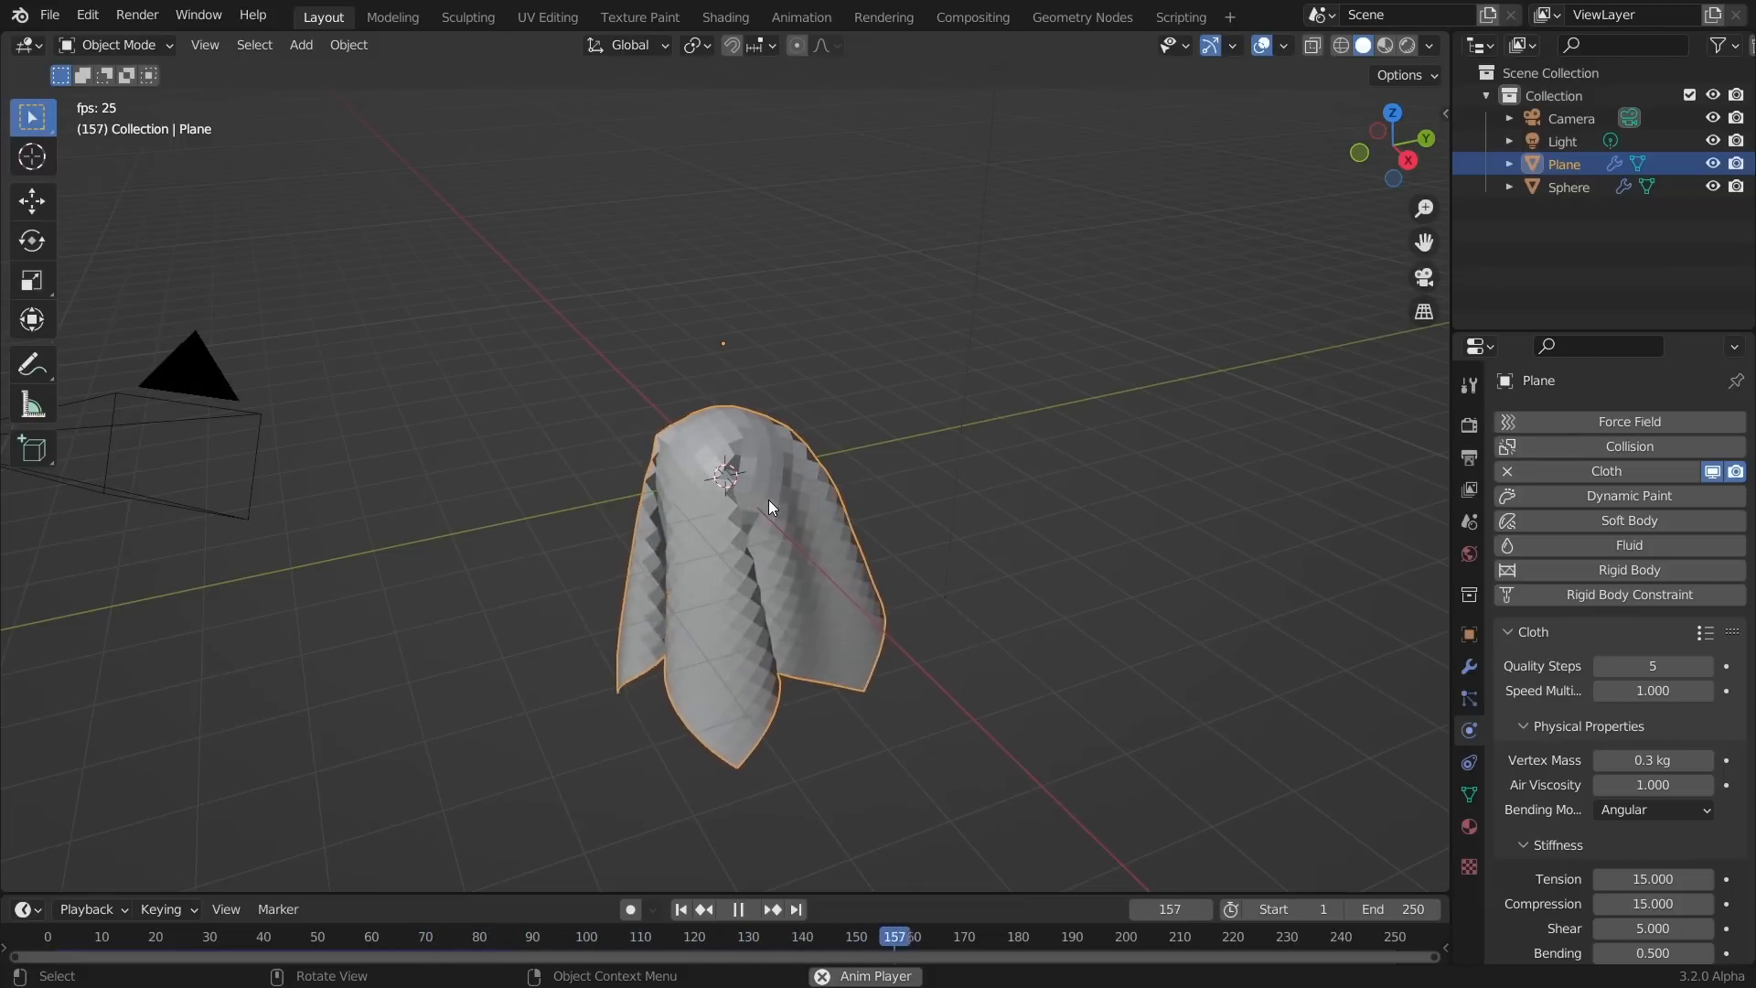
scroll(790, 507, up, 2)
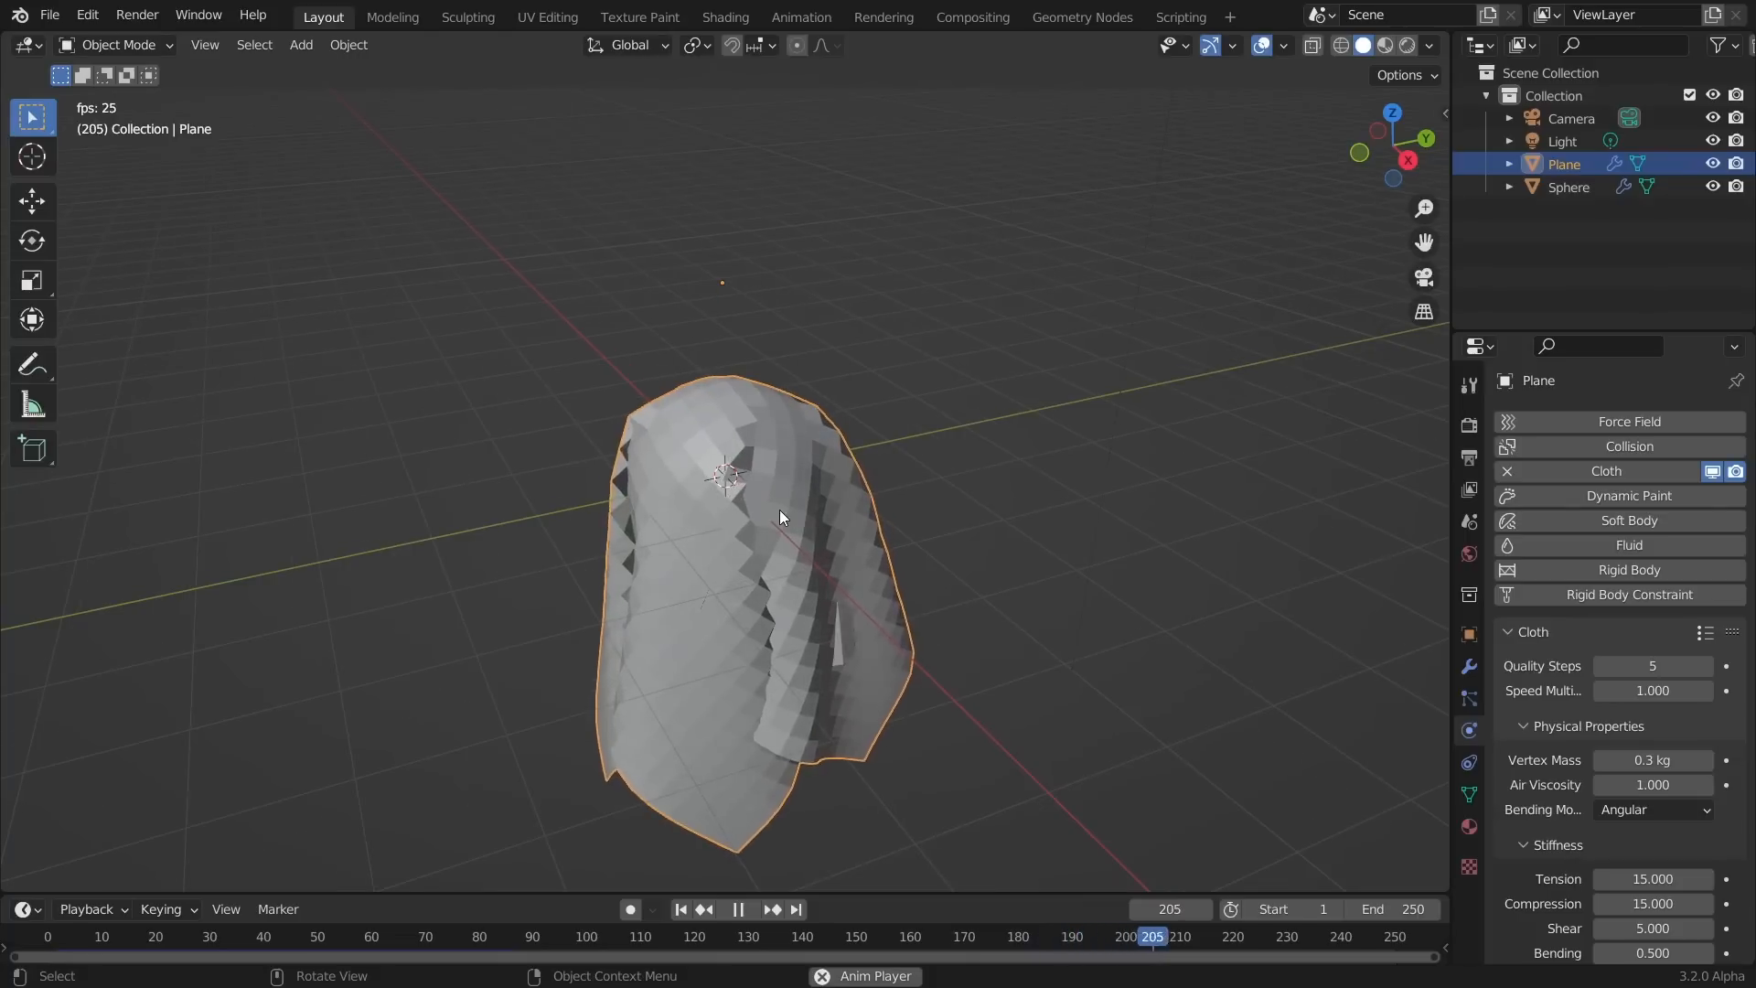
key(space)
key(shift+Left)
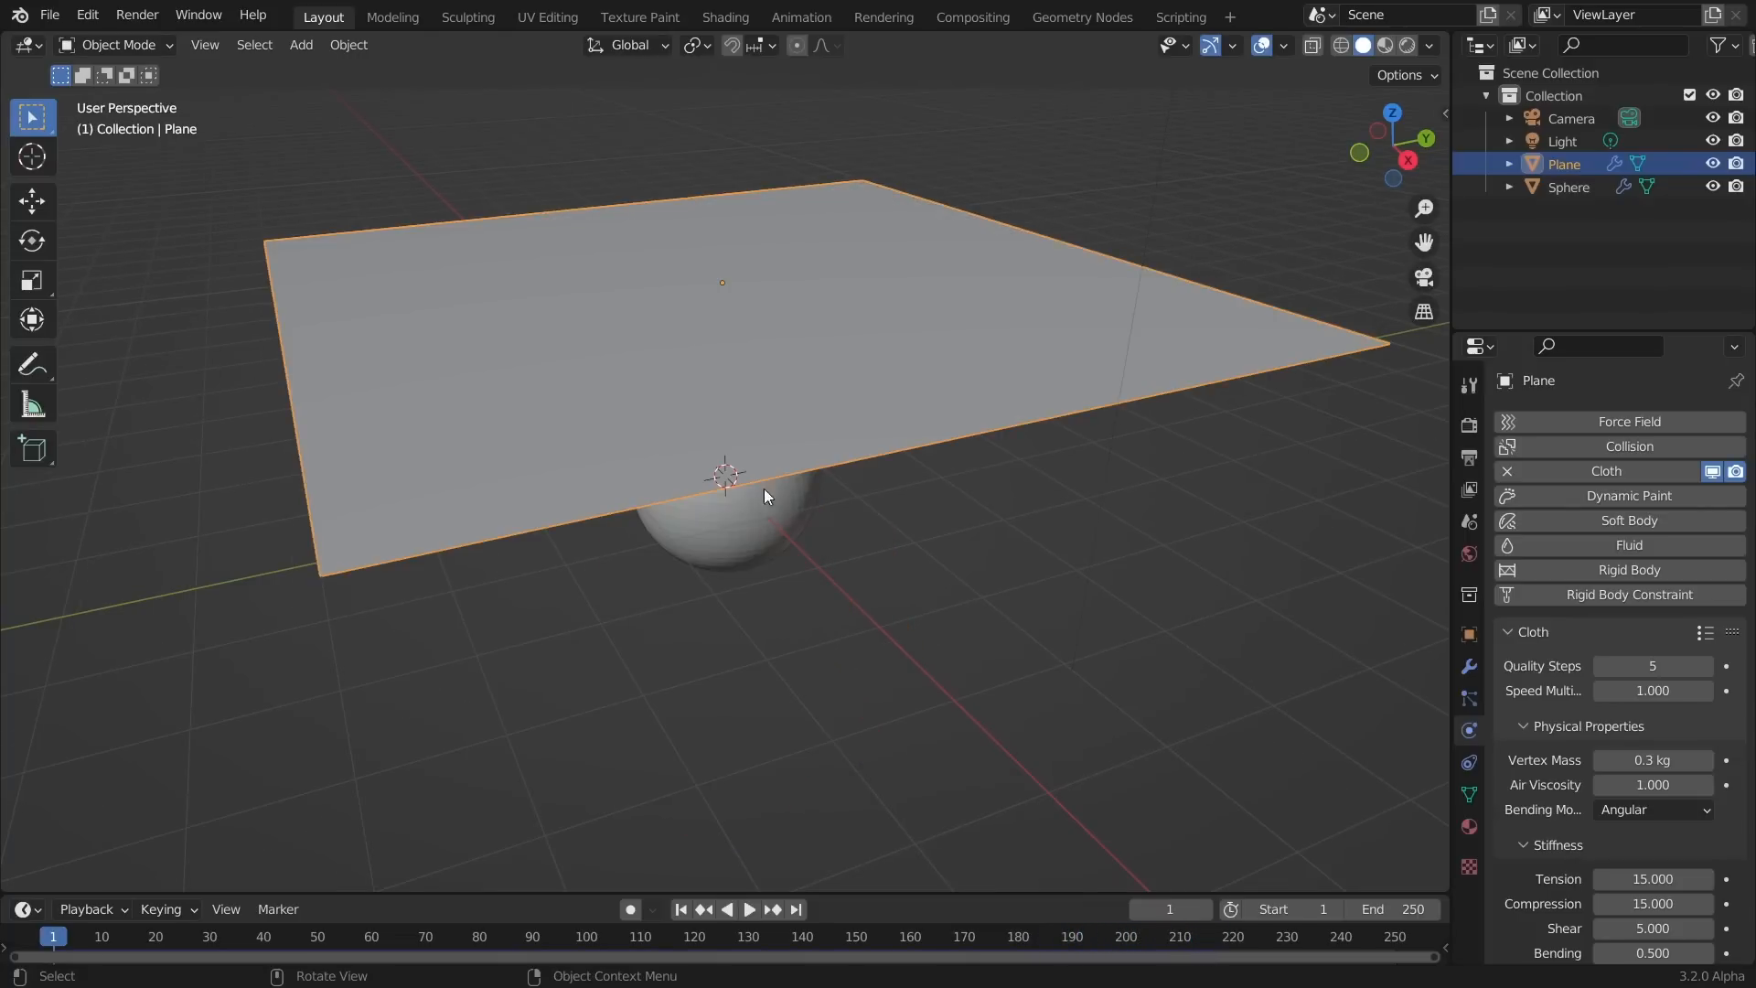
key(space)
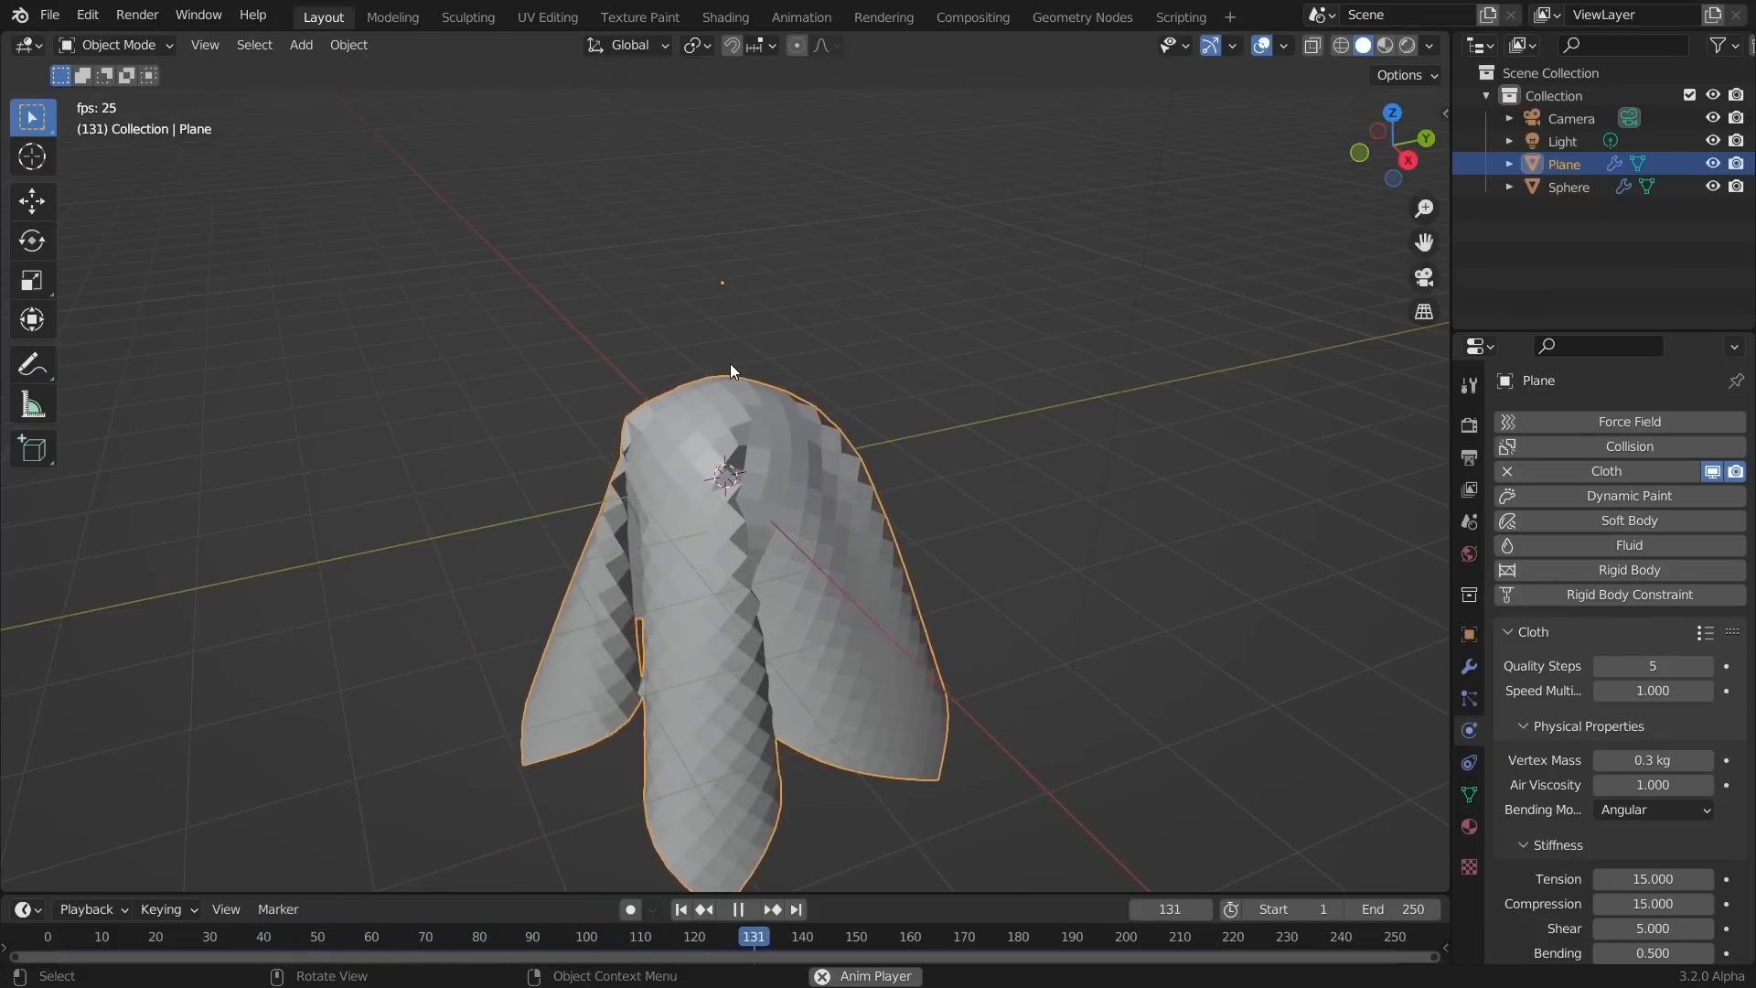
key(space)
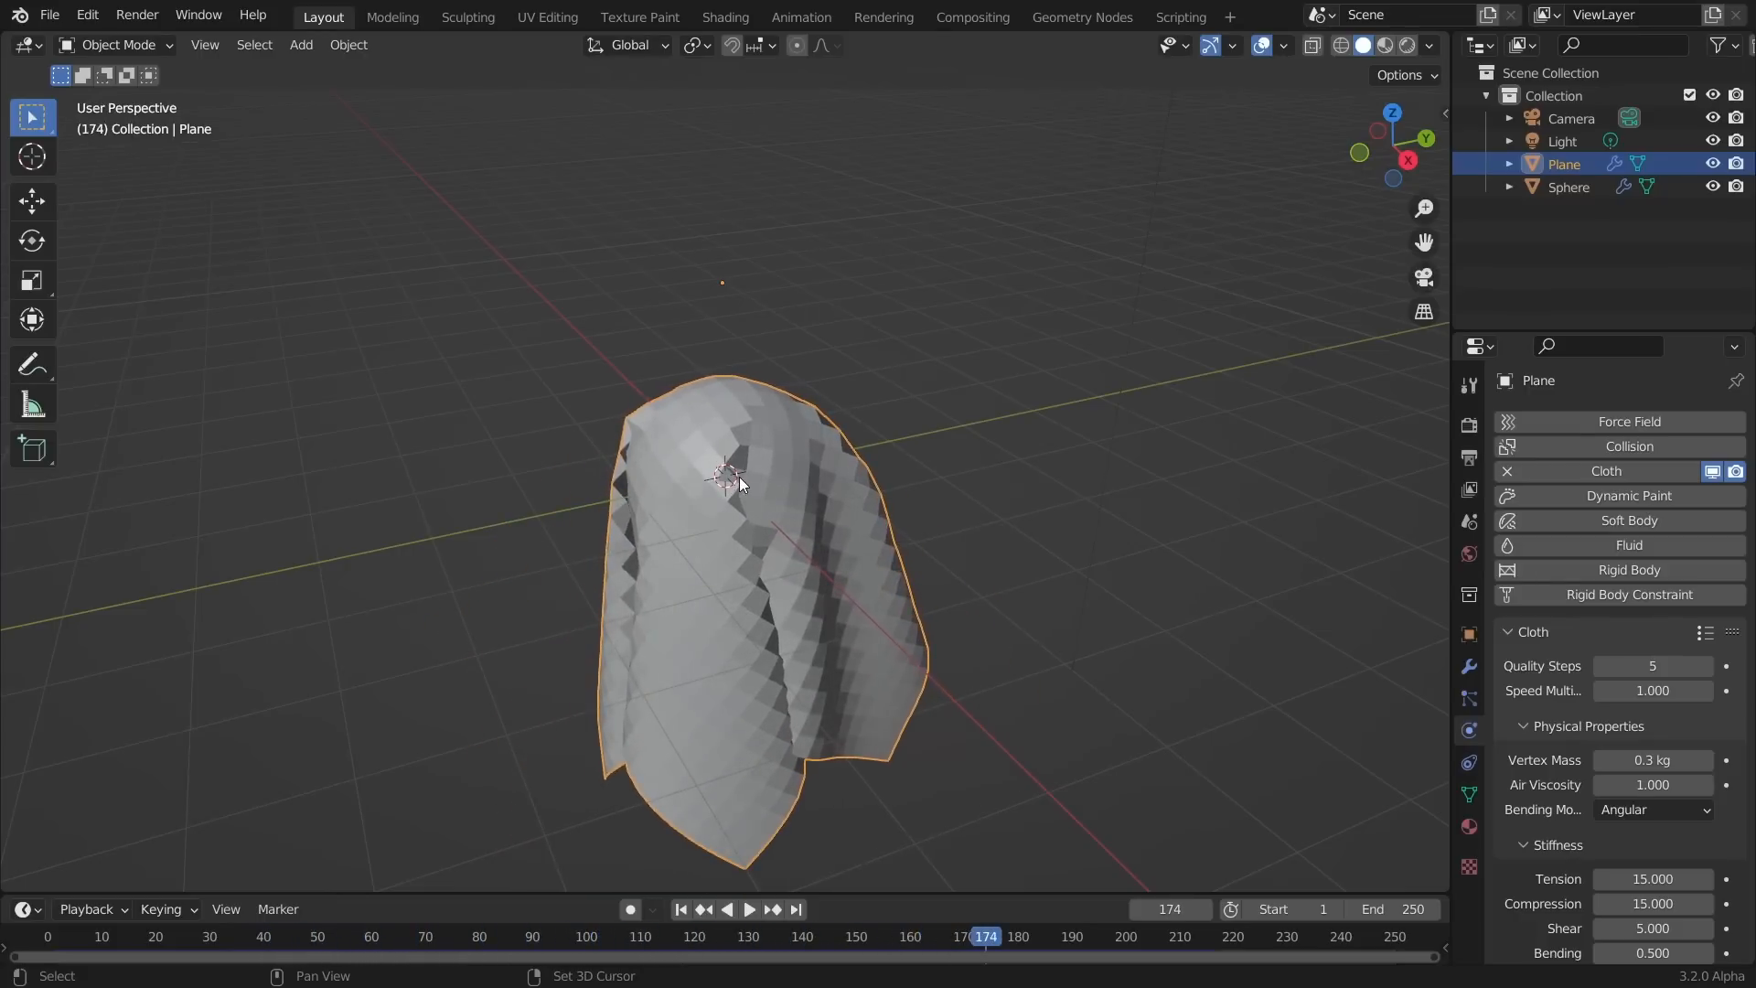
key(shift+Left)
key(space)
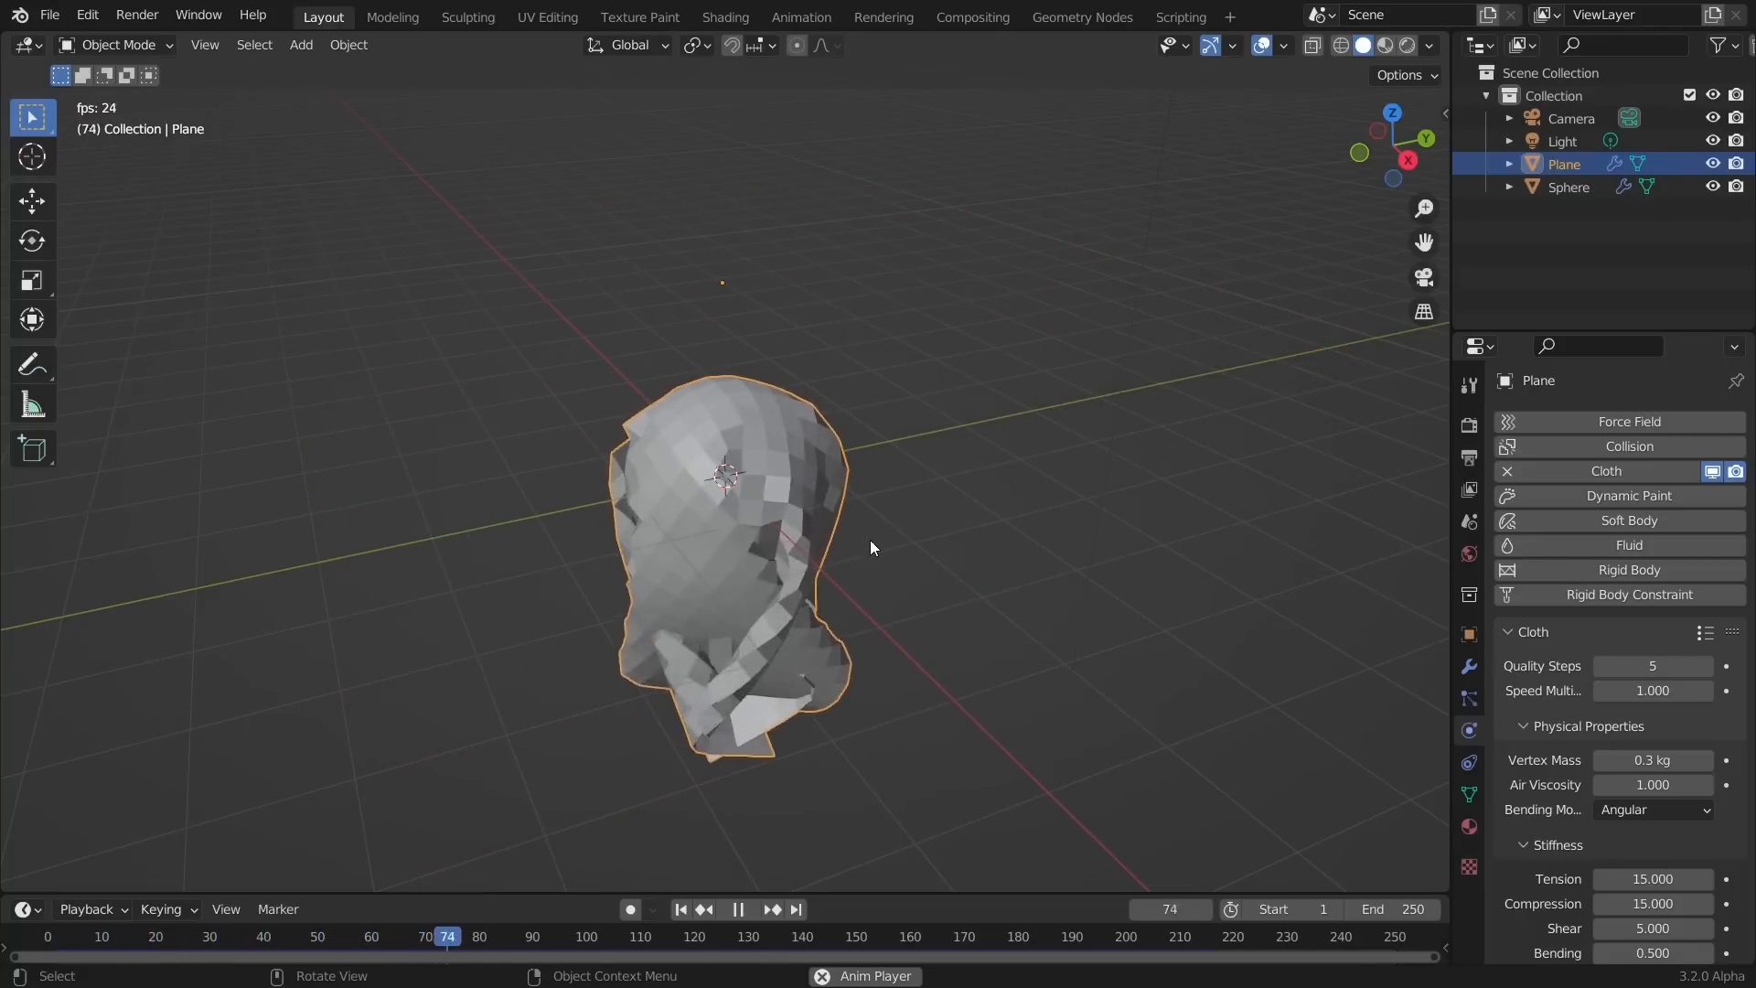
key(space)
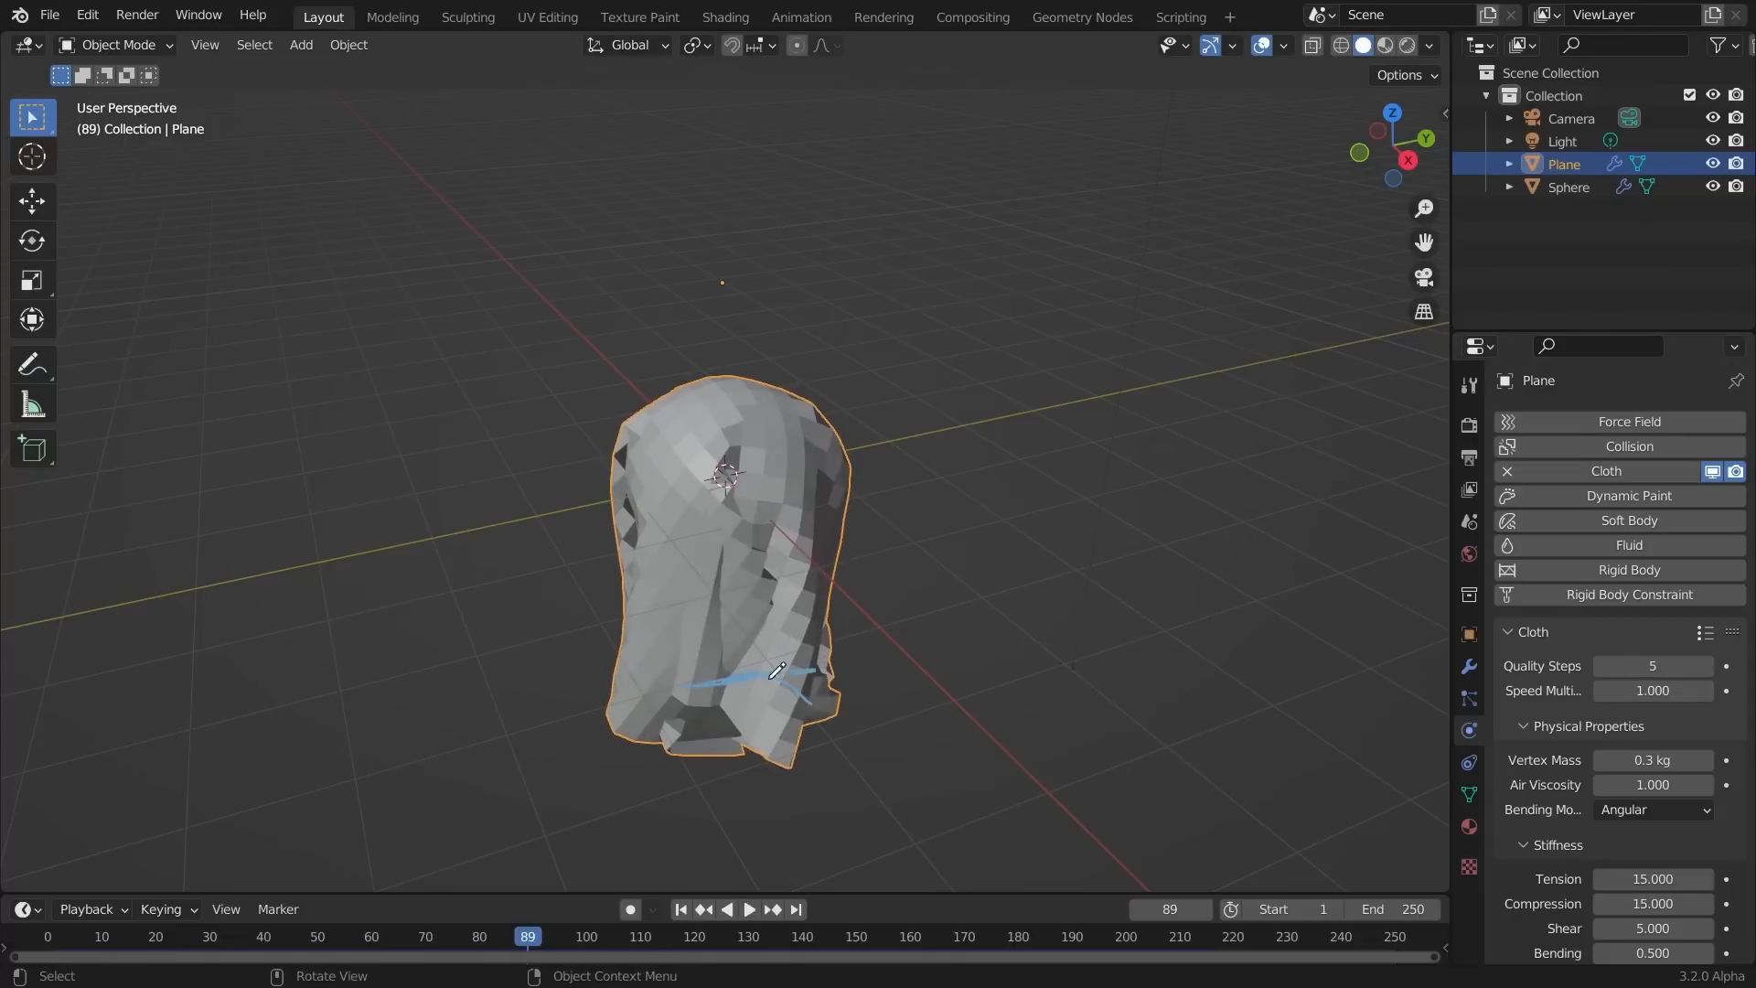
key(shift+Left)
Enable Self Collisions for the plane's cloth, run the simulation over the sphere and return to the first frame
scroll(1572, 778, down, 12)
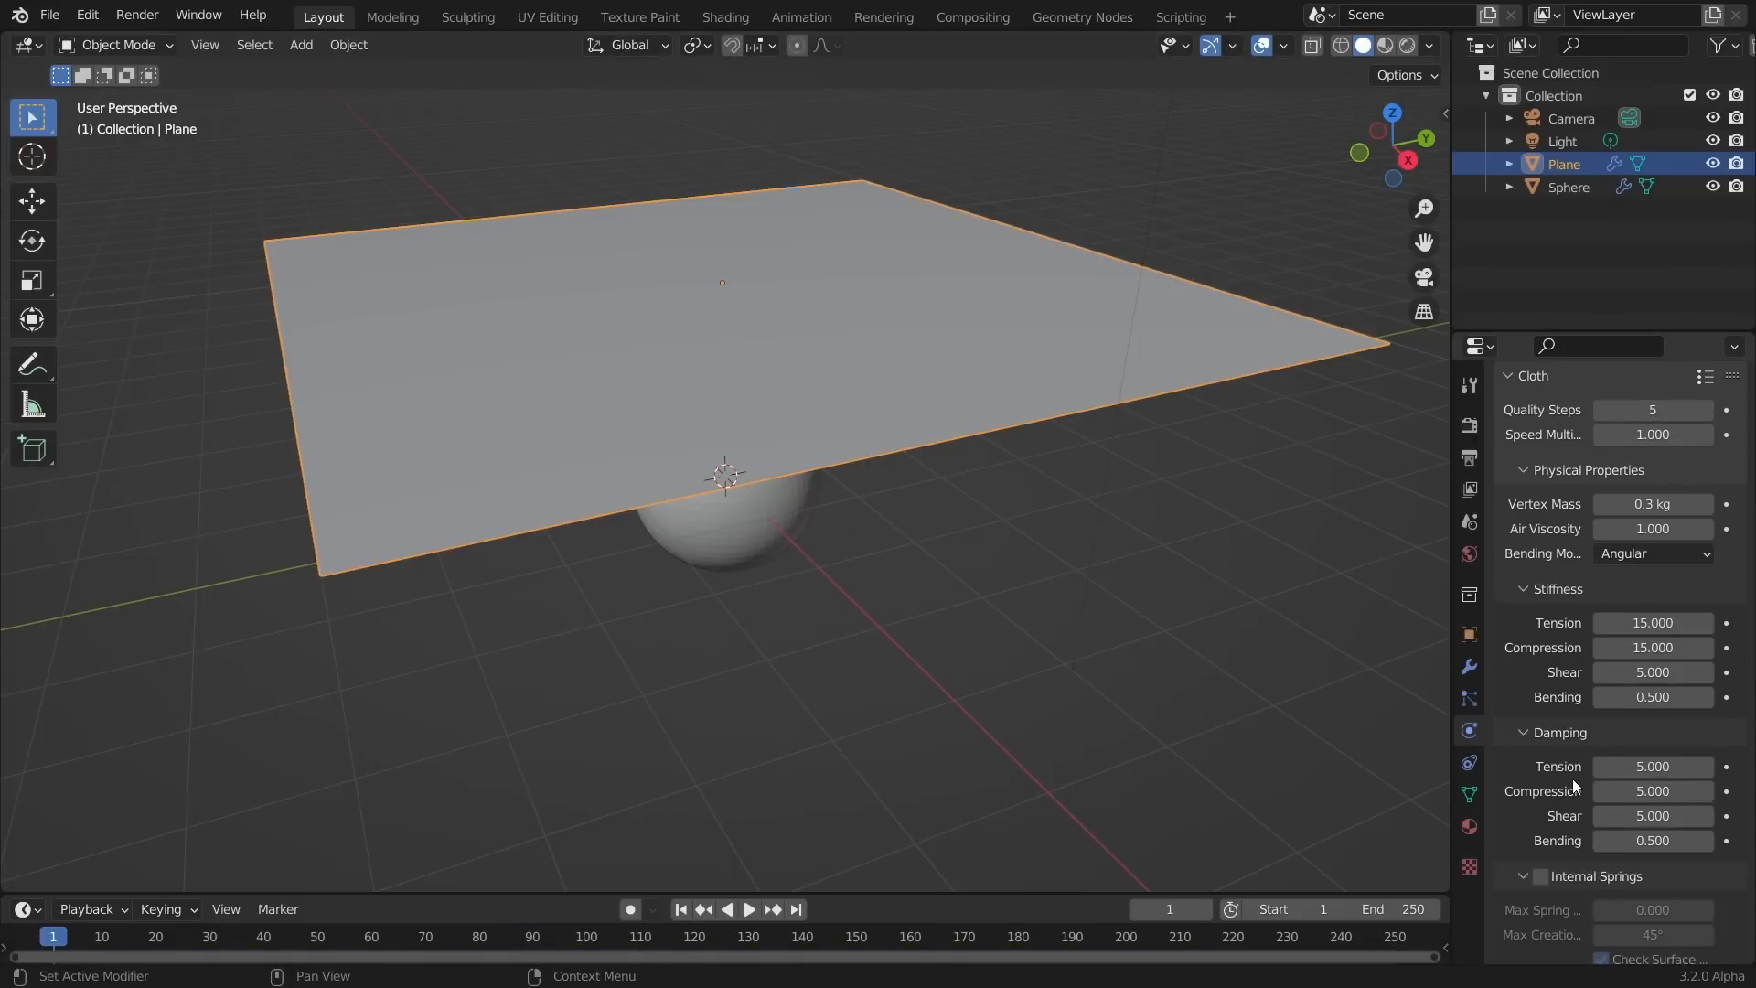
scroll(1568, 792, down, 6)
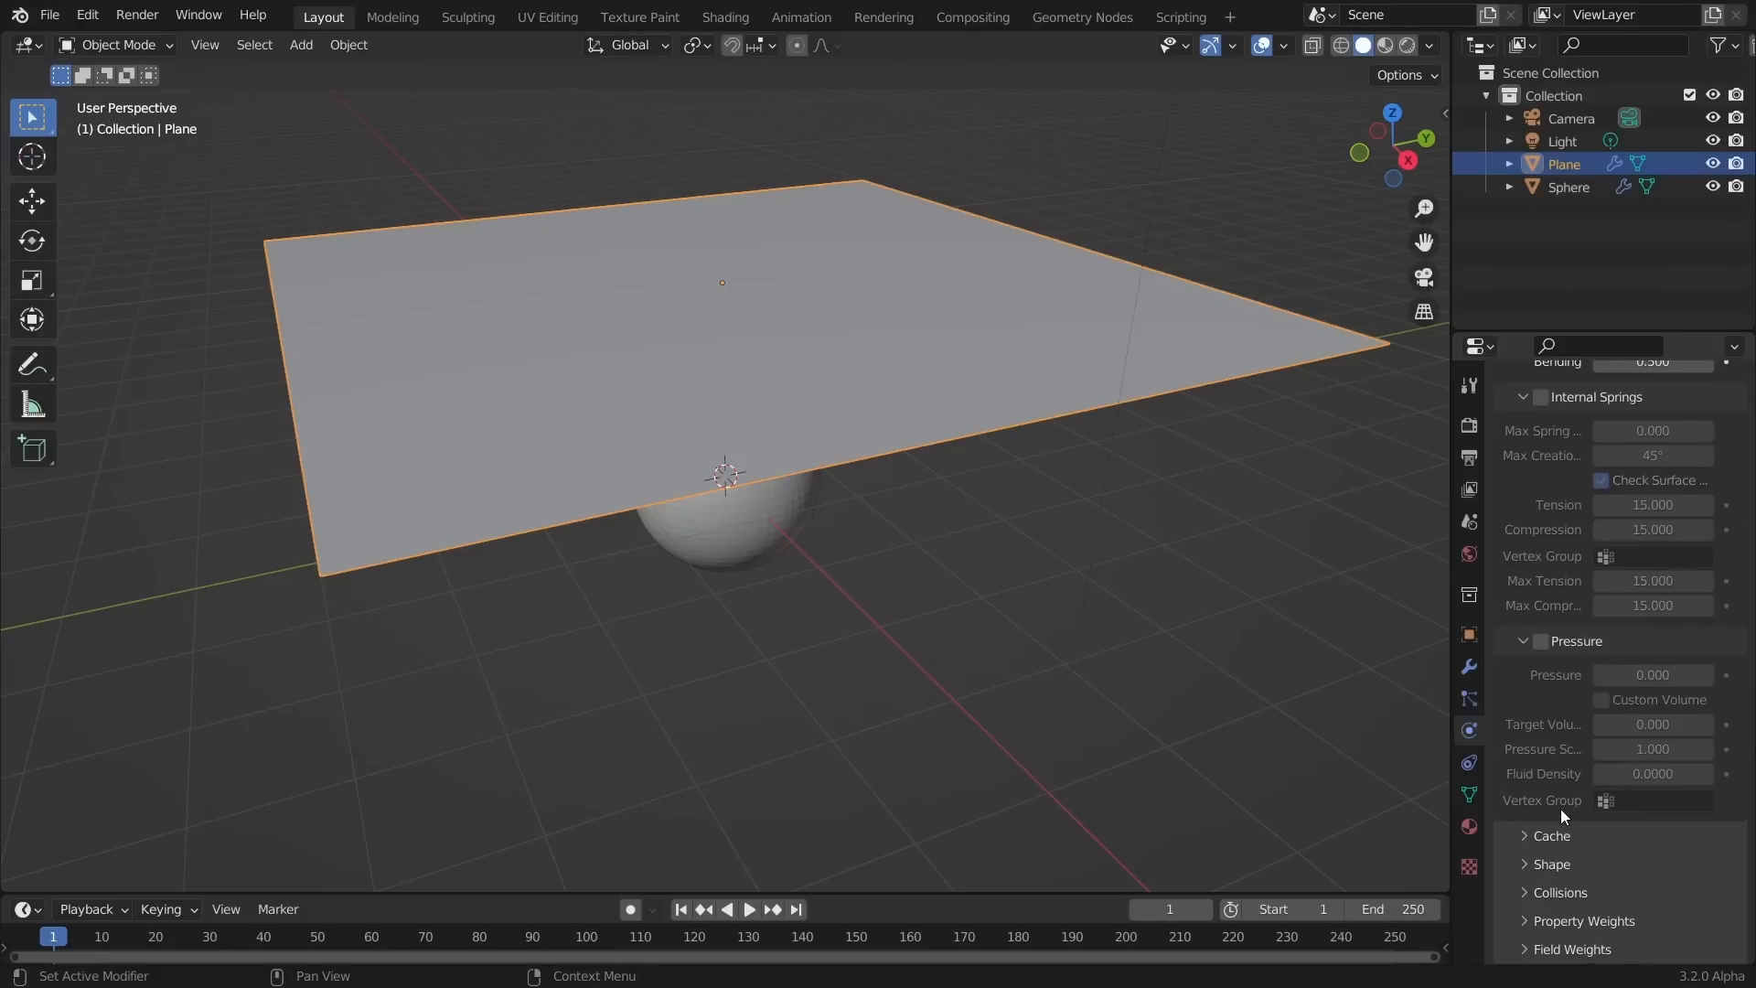
click(1570, 893)
scroll(1572, 878, down, 6)
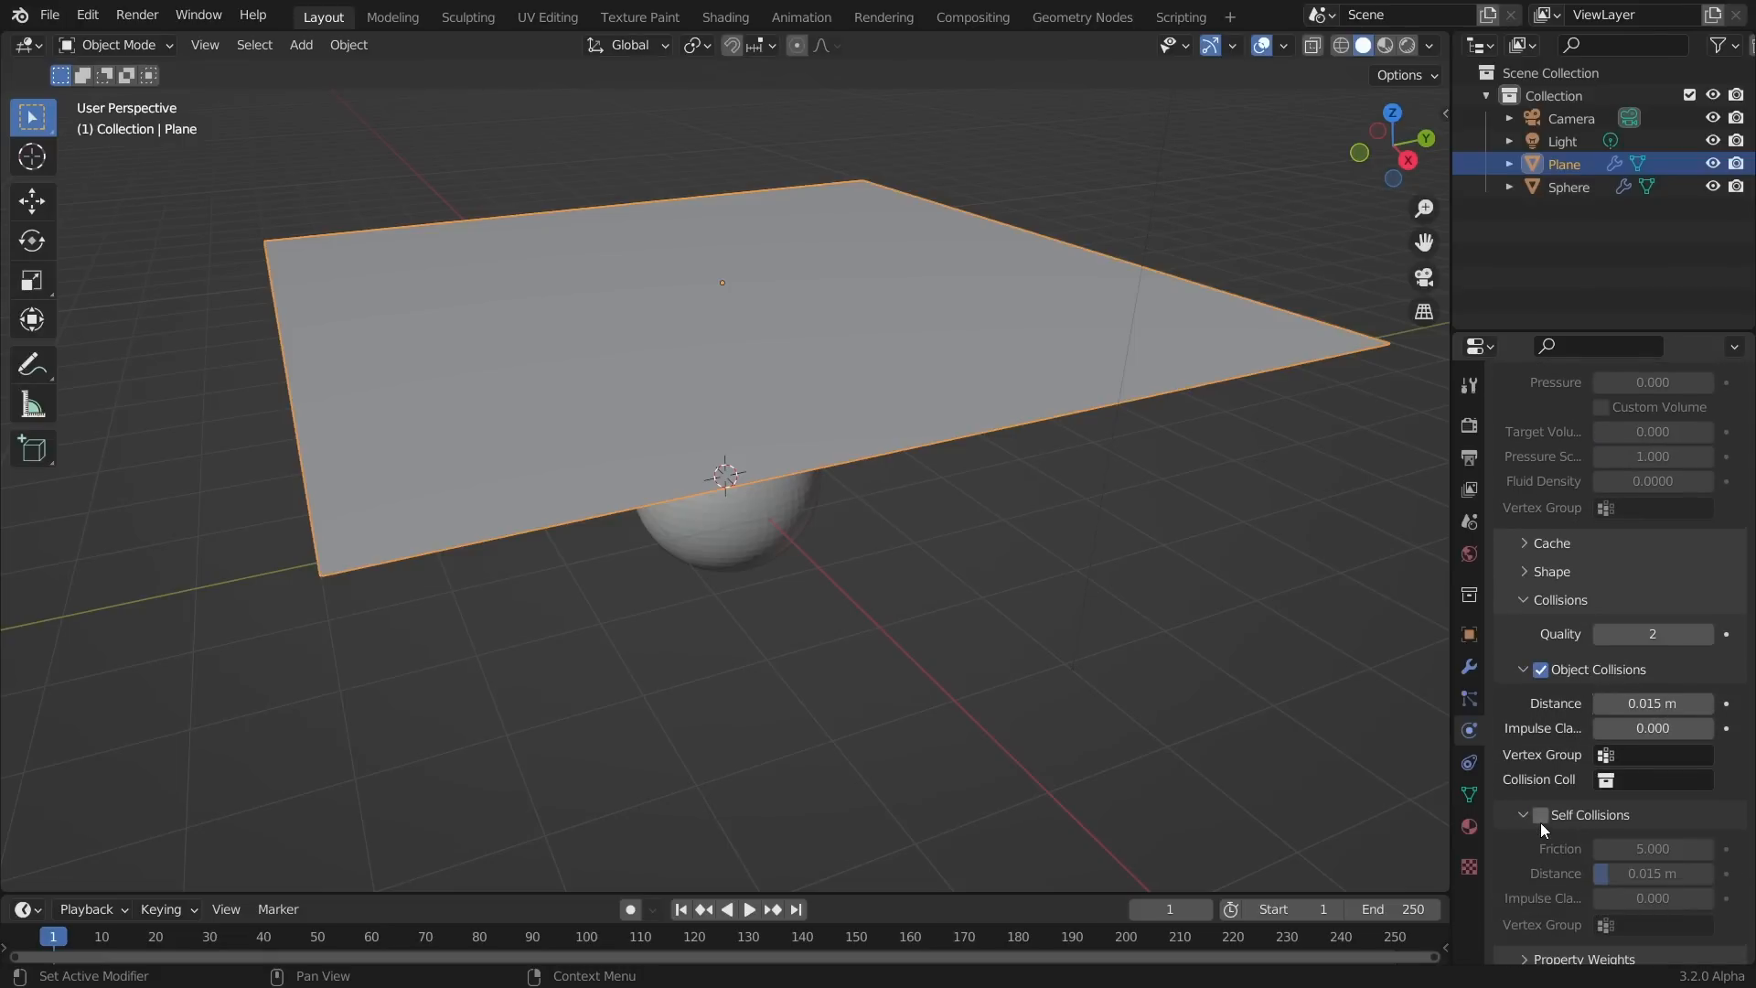
click(1540, 816)
key(space)
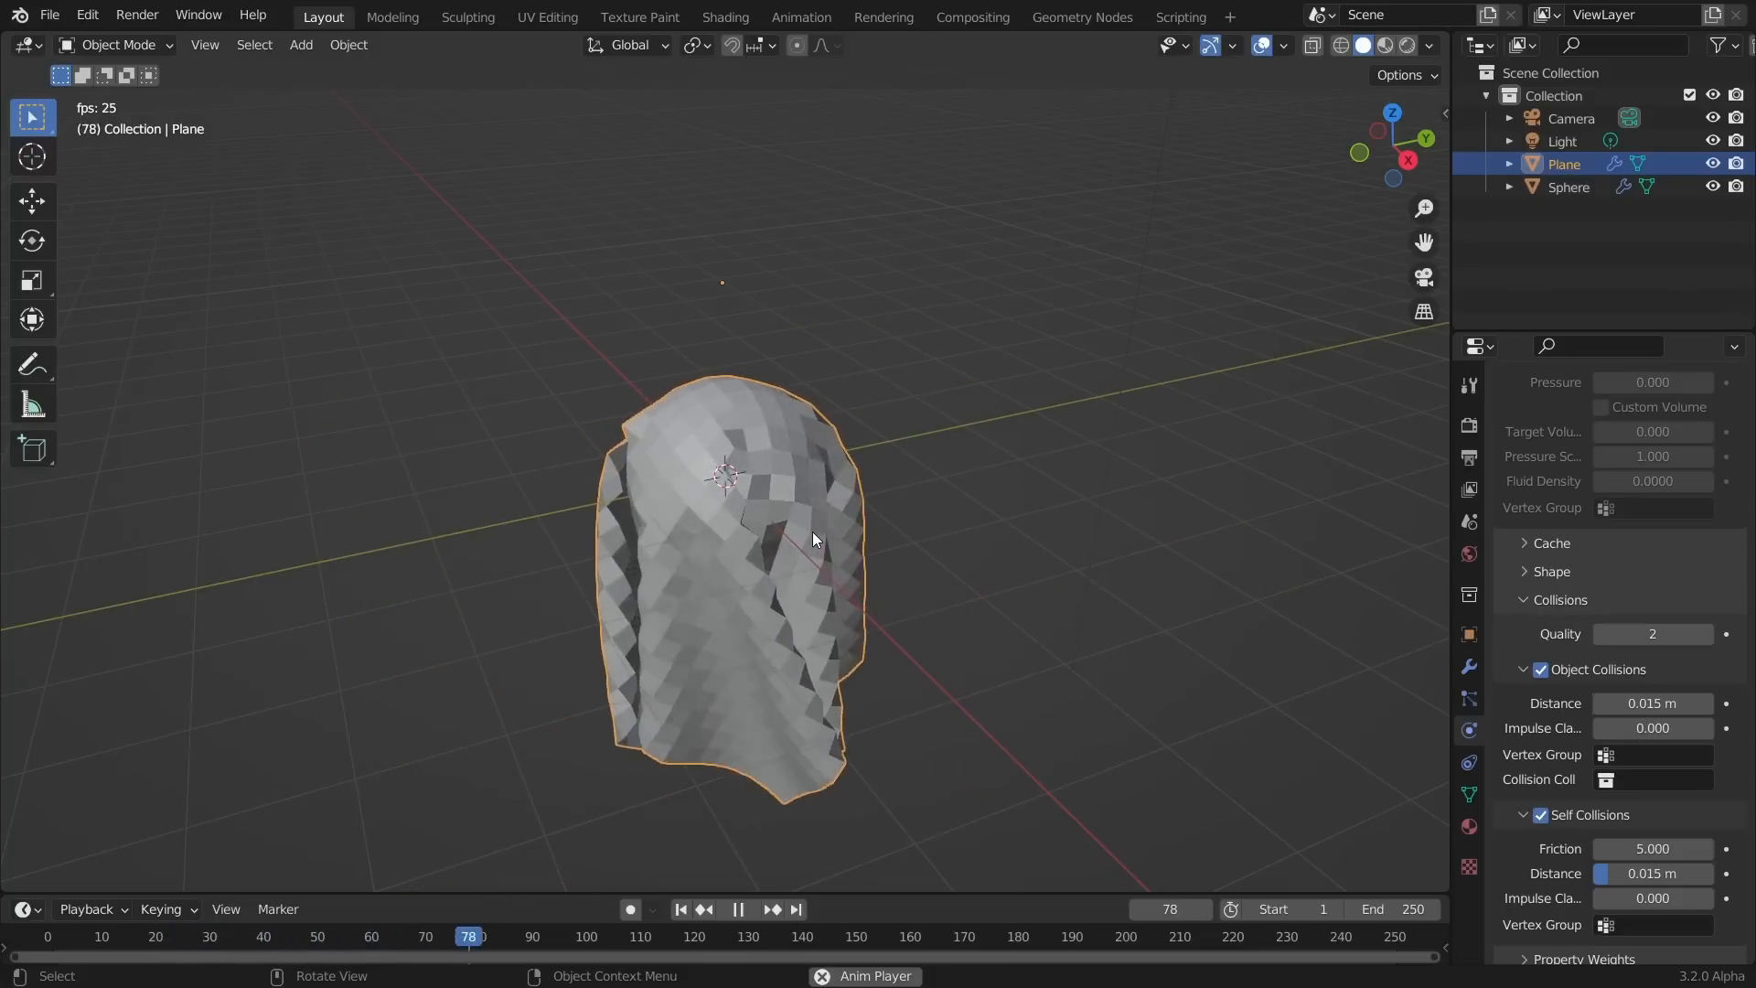
key(space)
key(shift+Left)
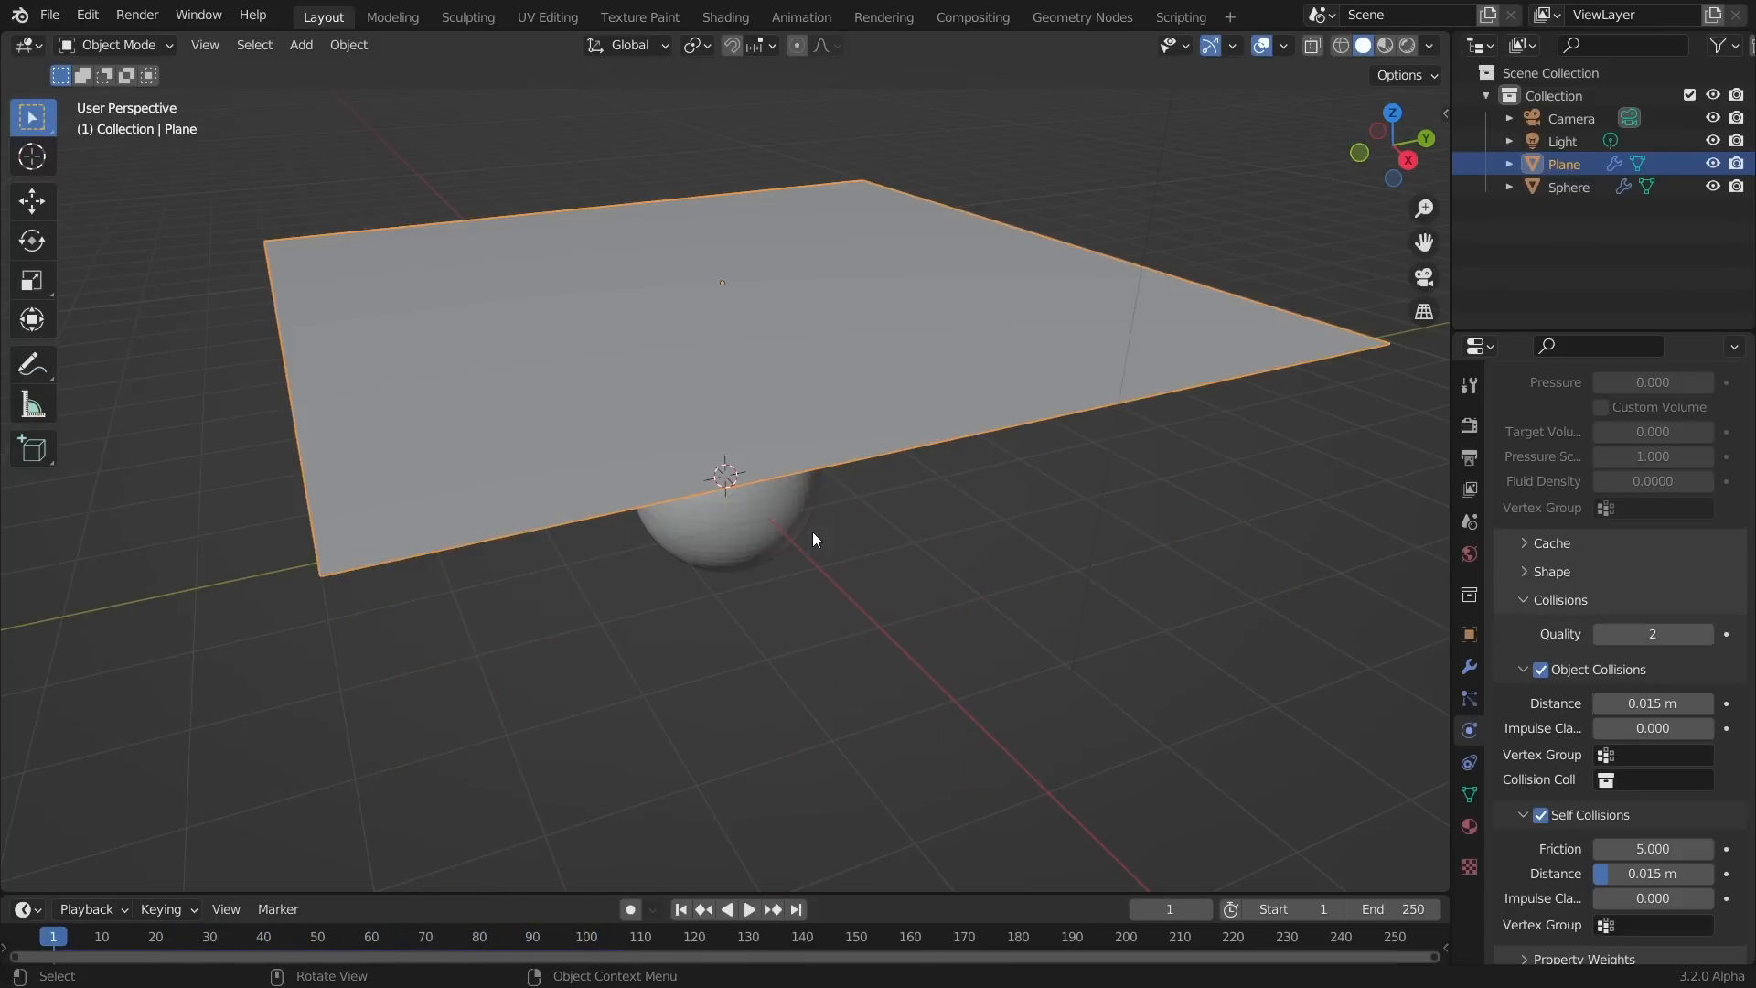
Run the simulation until the cloth drapes over the sphere and apply Shade Smooth to the plane
key(space)
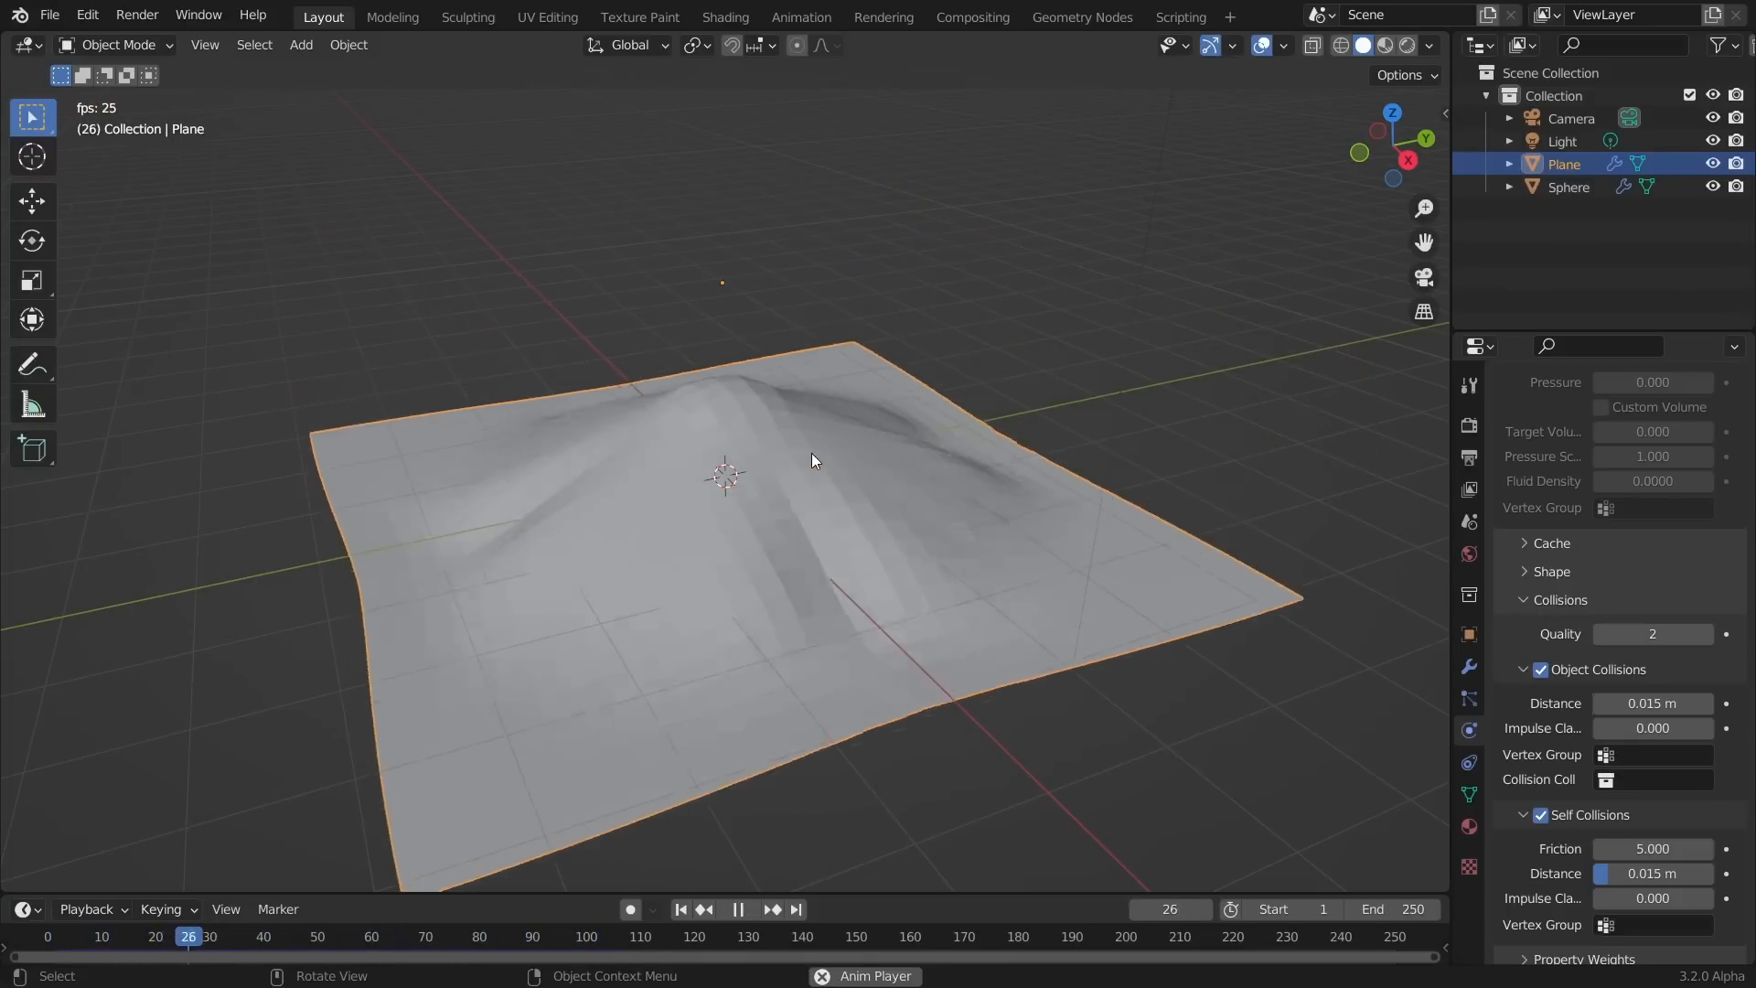
key(space)
right_click(739, 460)
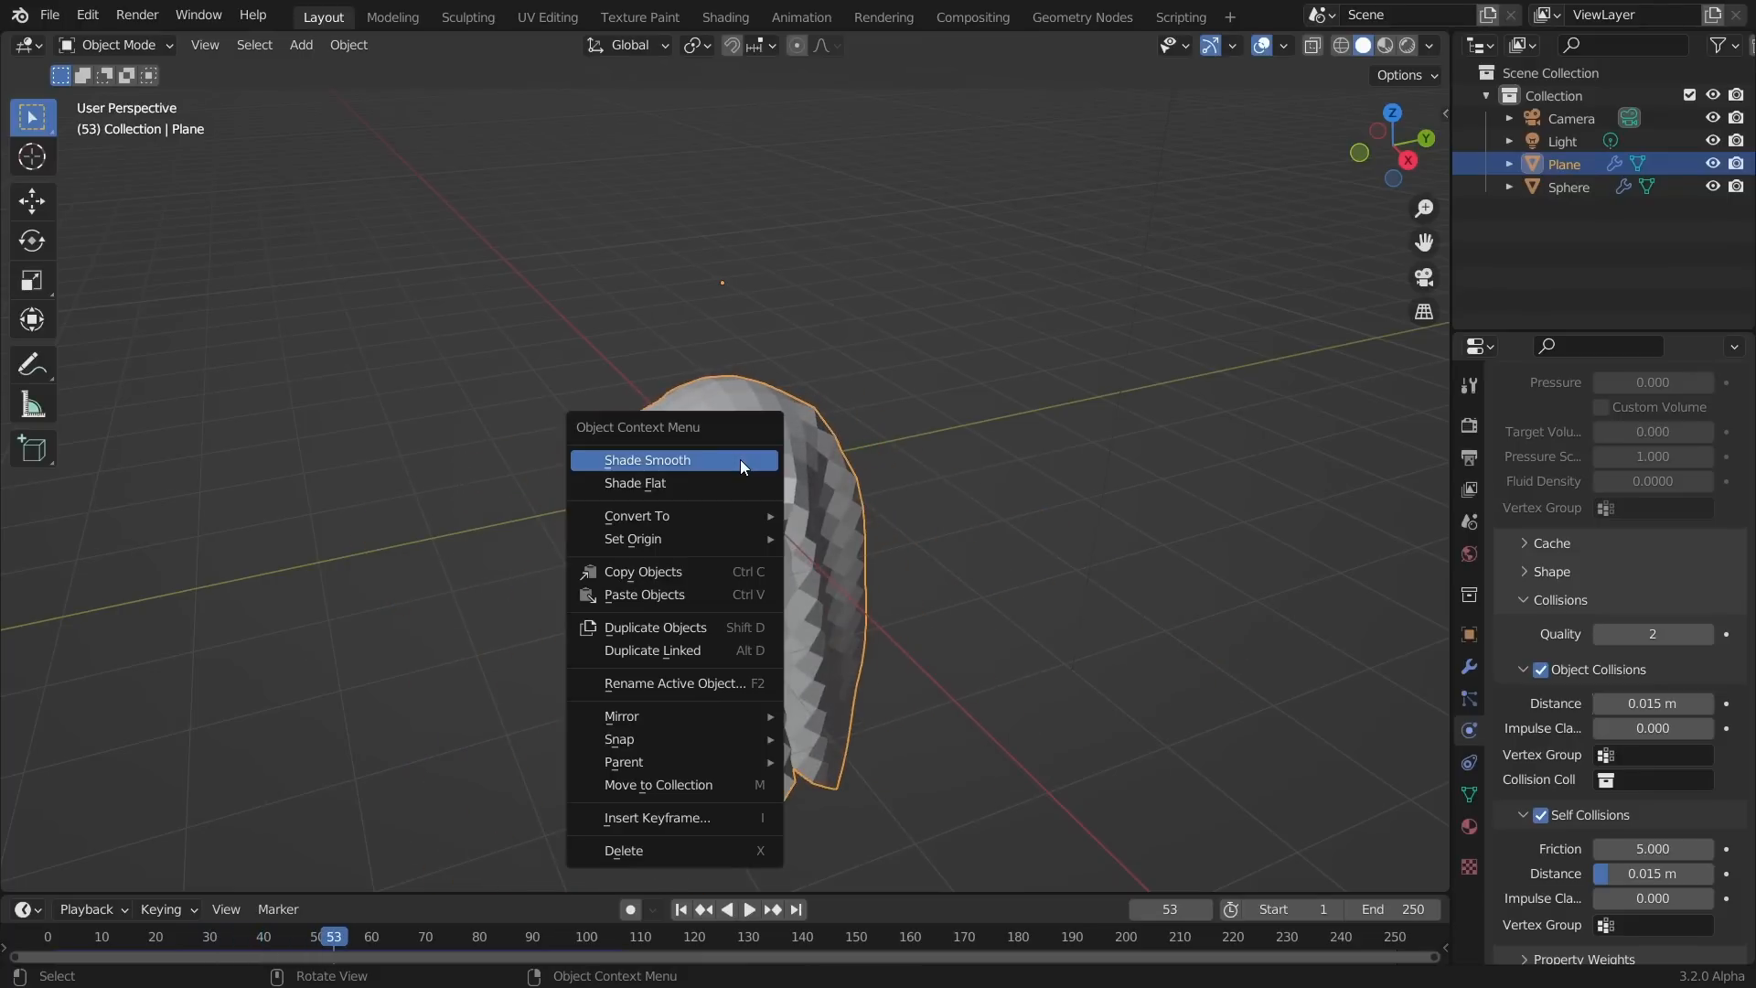
click(739, 459)
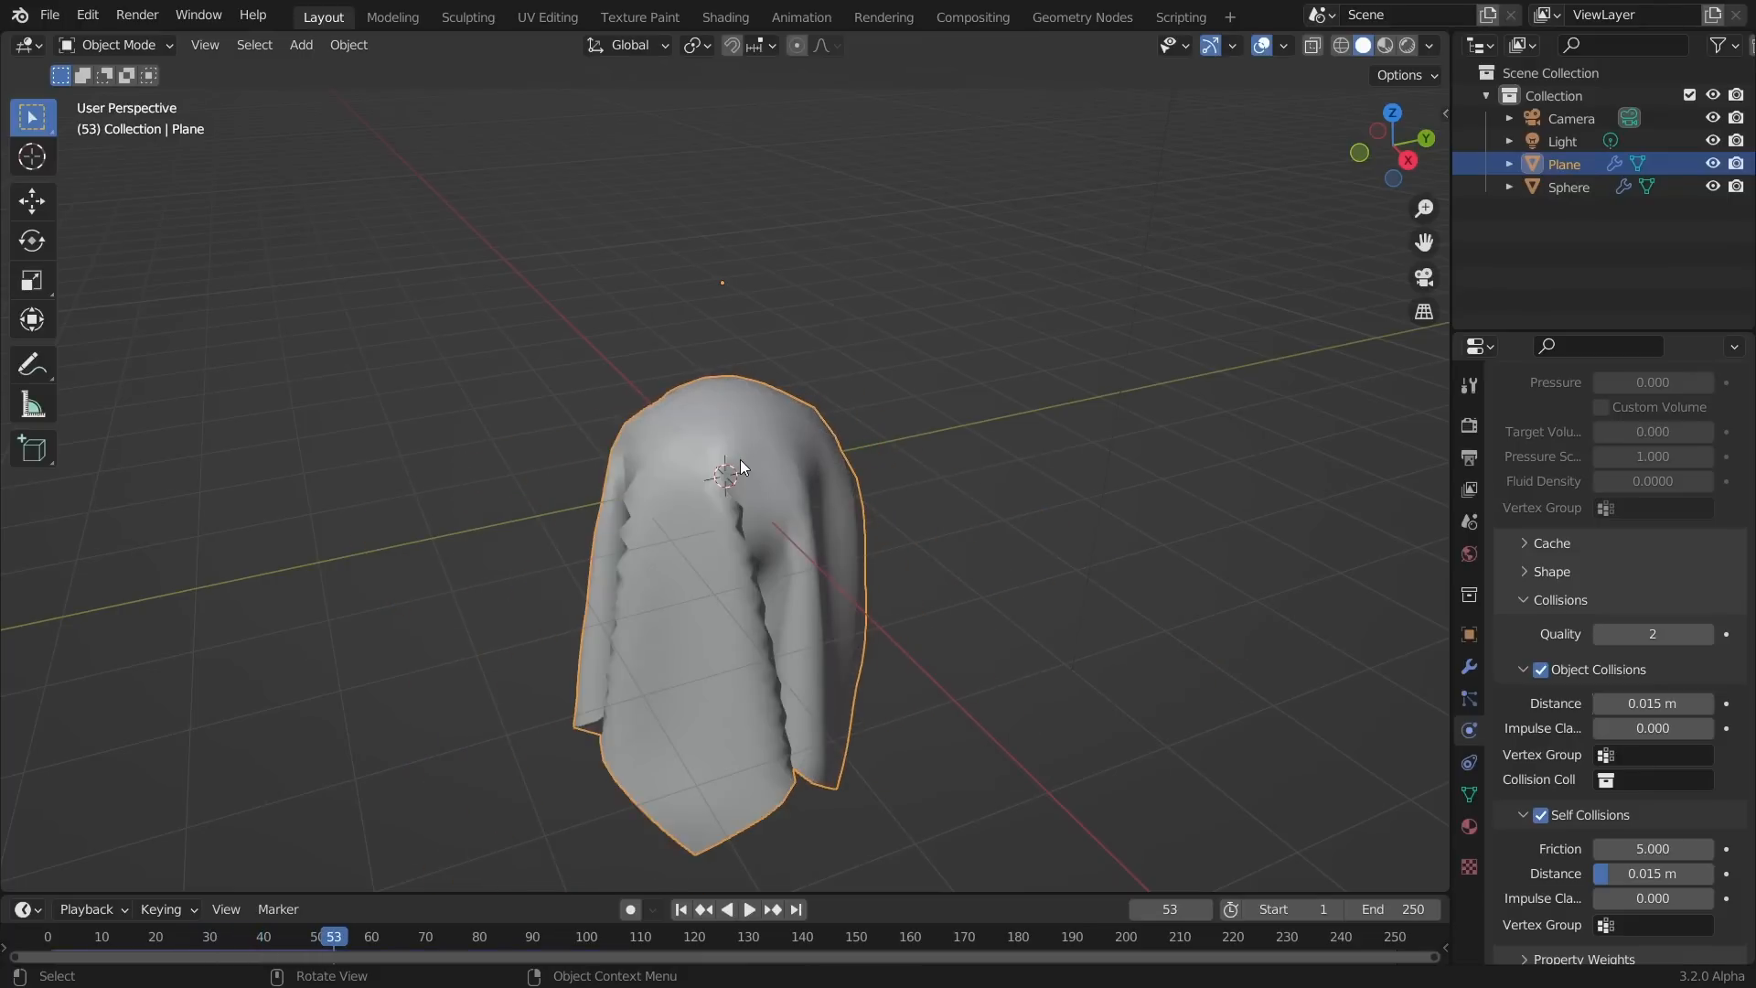
Add a Subdivision Surface modifier to the plane and play the simulation with the smoothed cloth
click(1469, 664)
click(1534, 419)
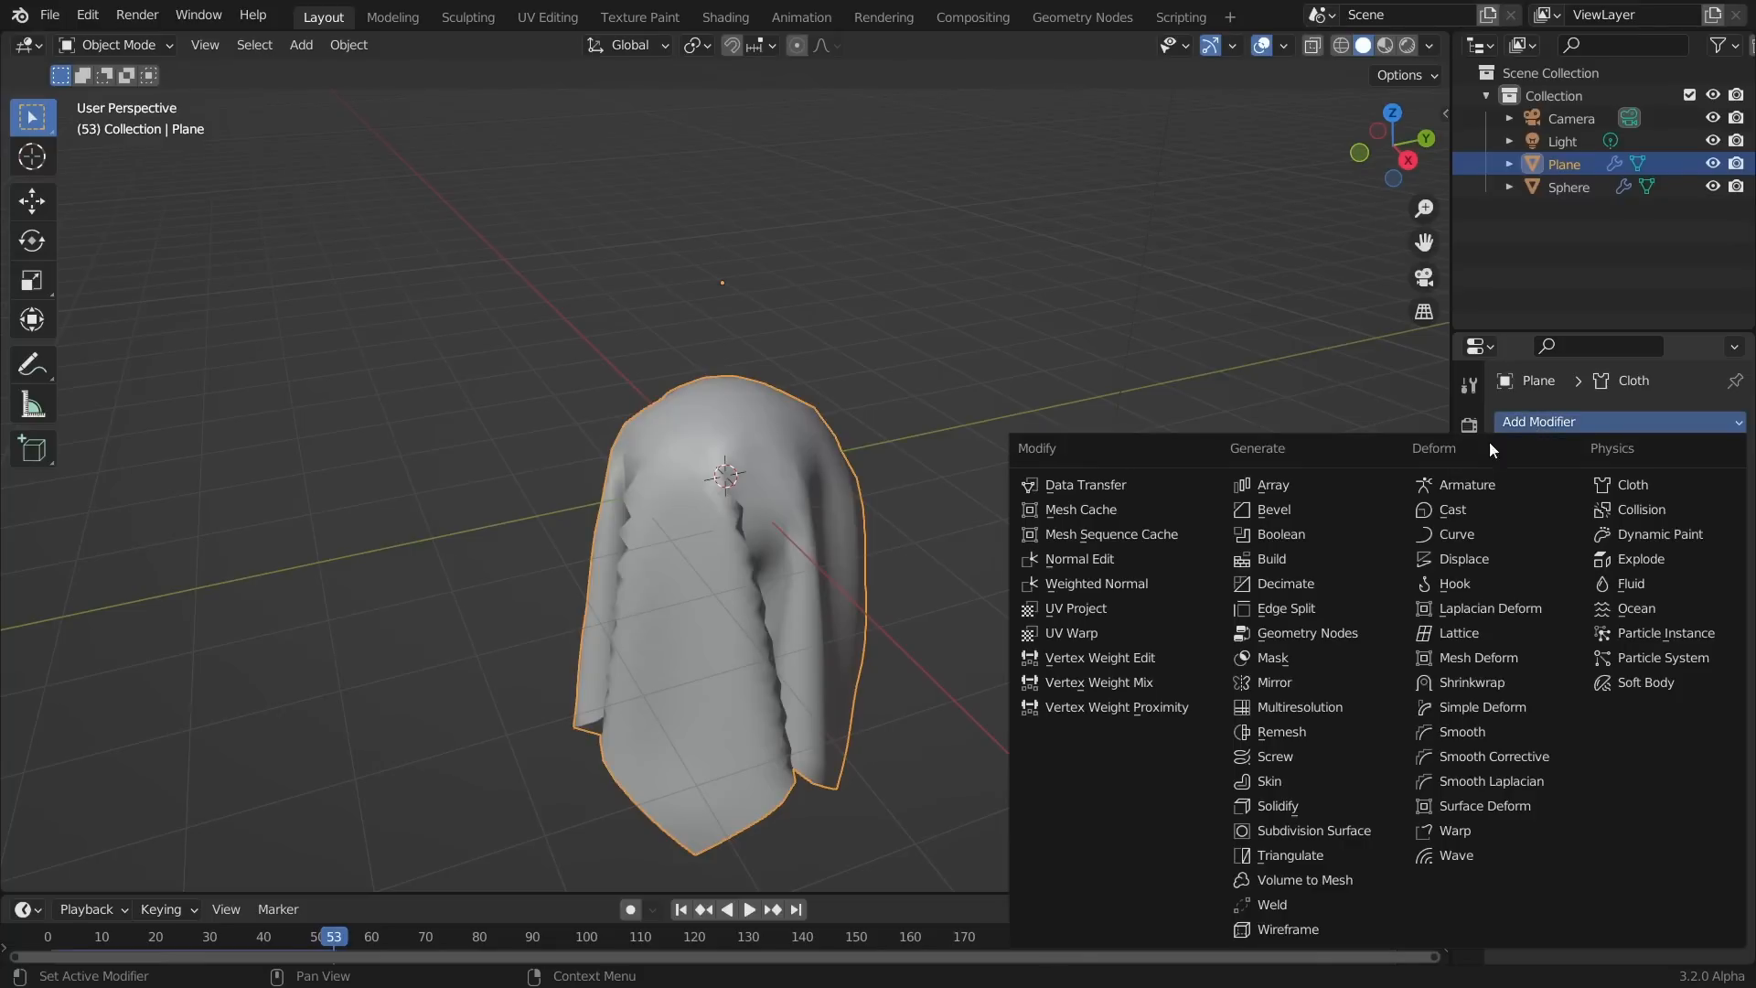
click(1320, 821)
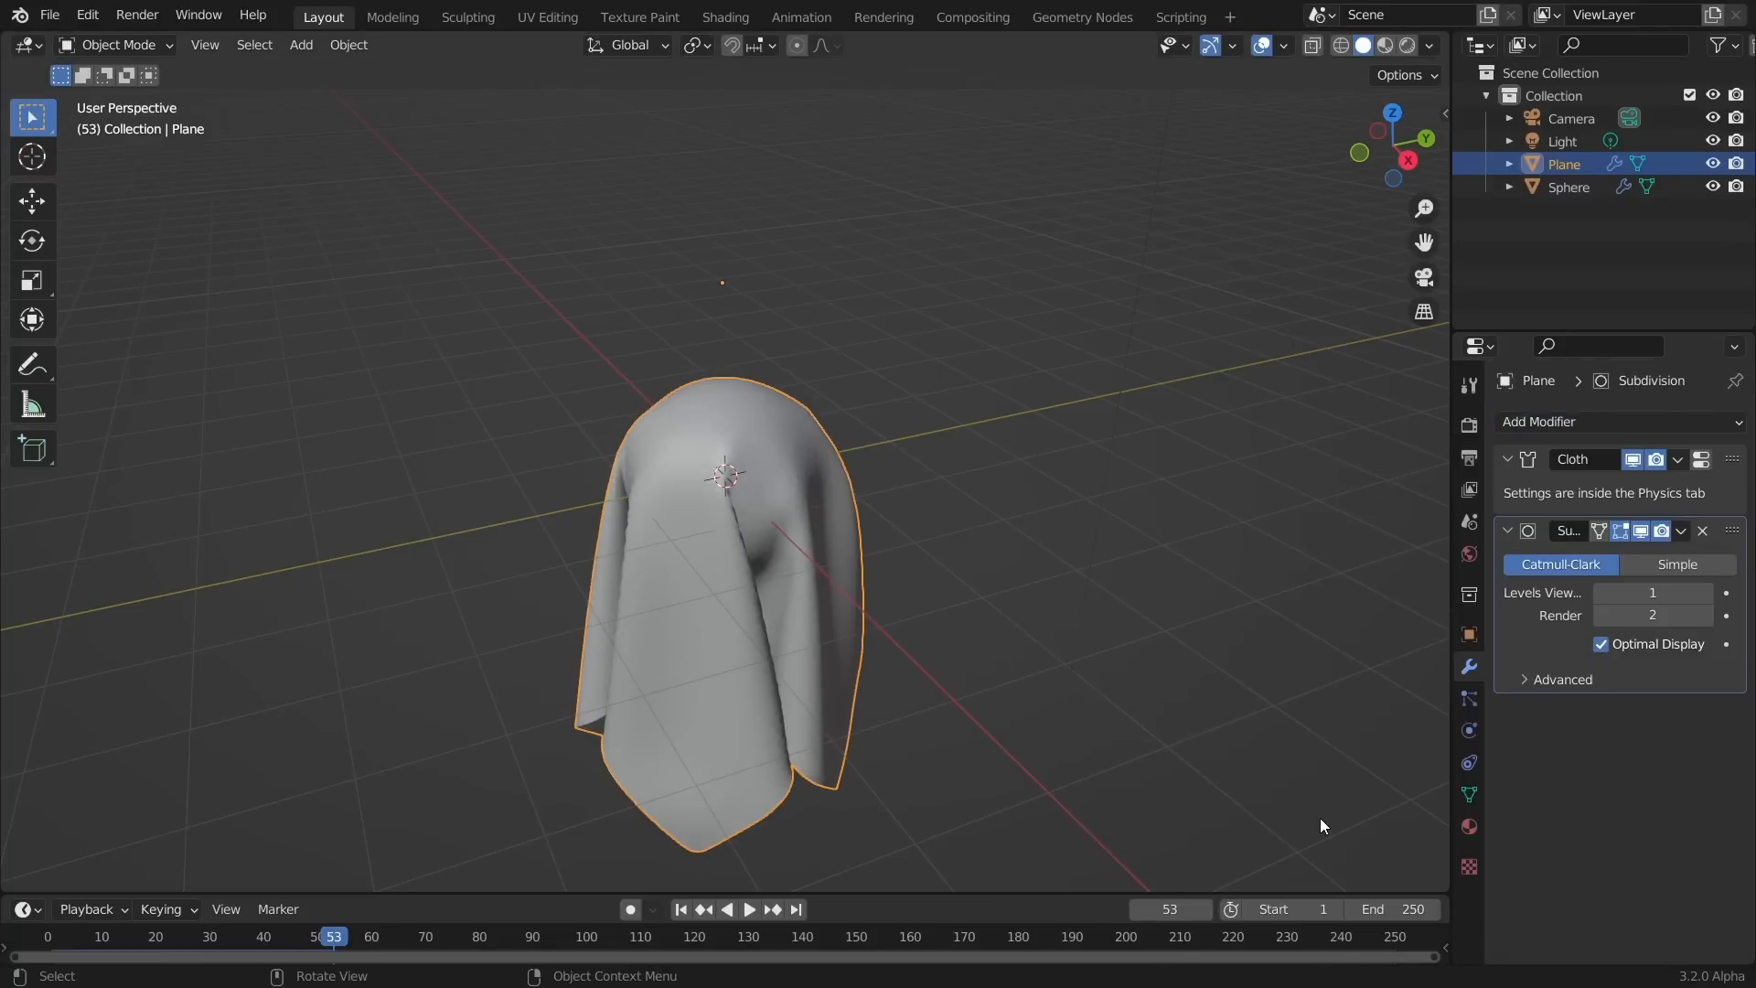
key(space)
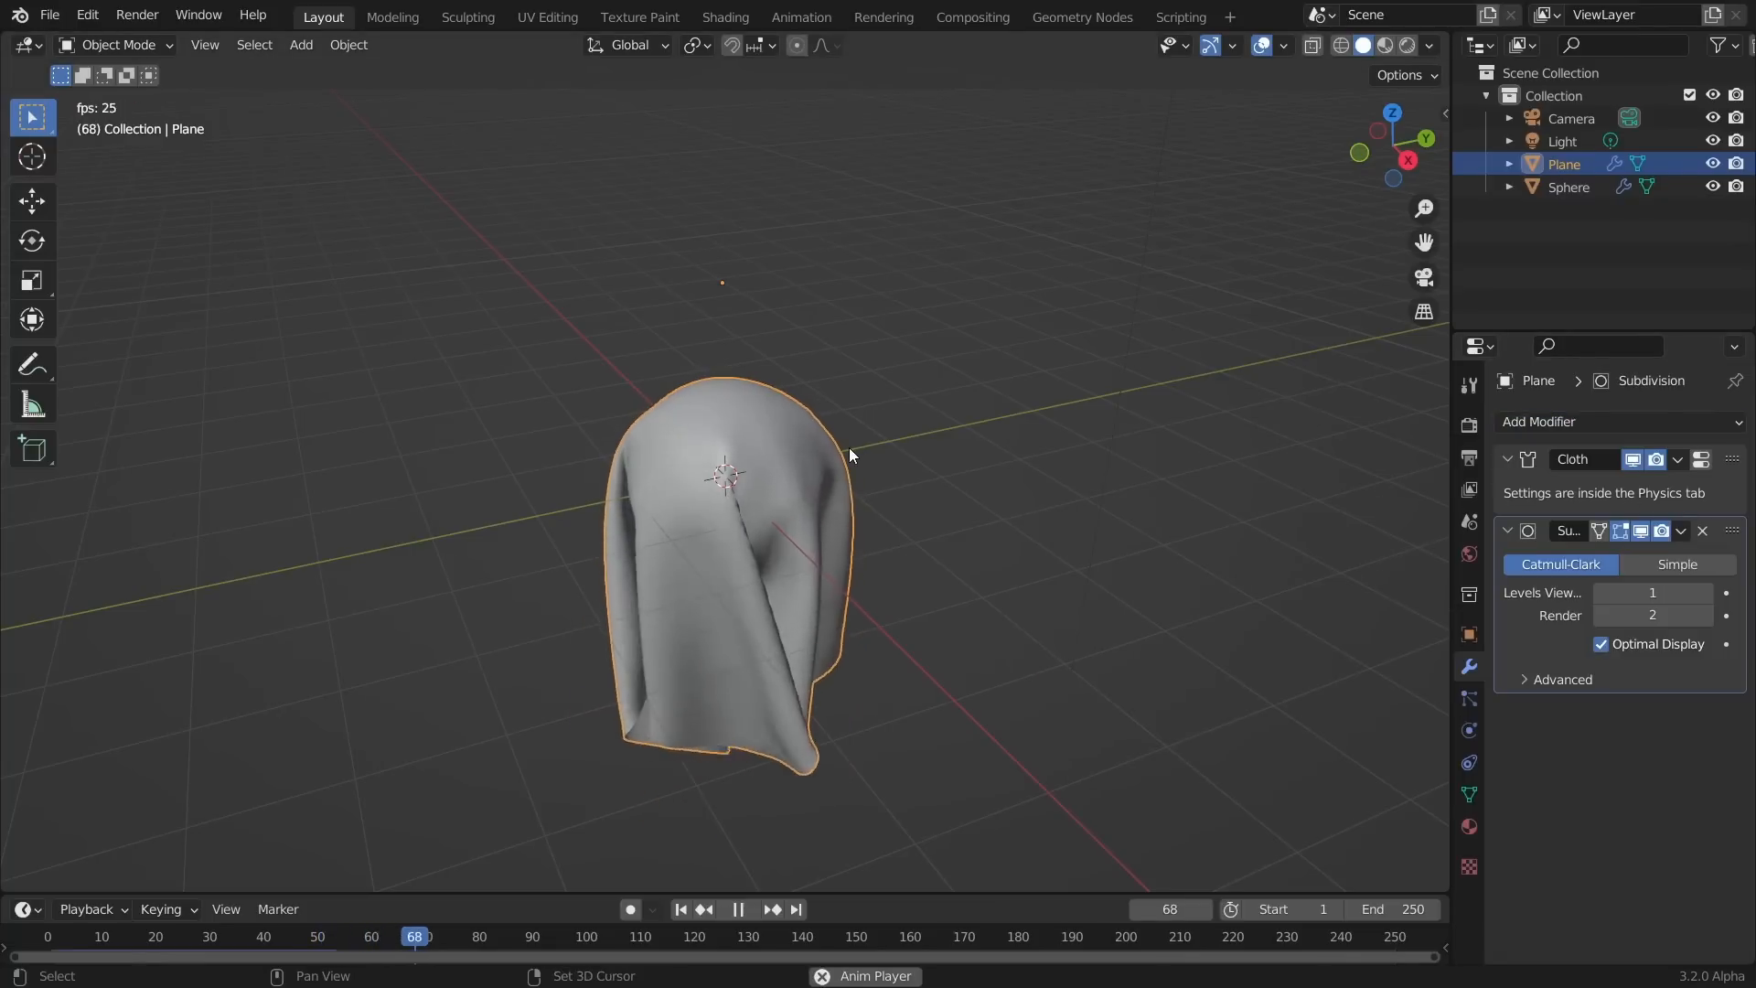
key(shift+Left)
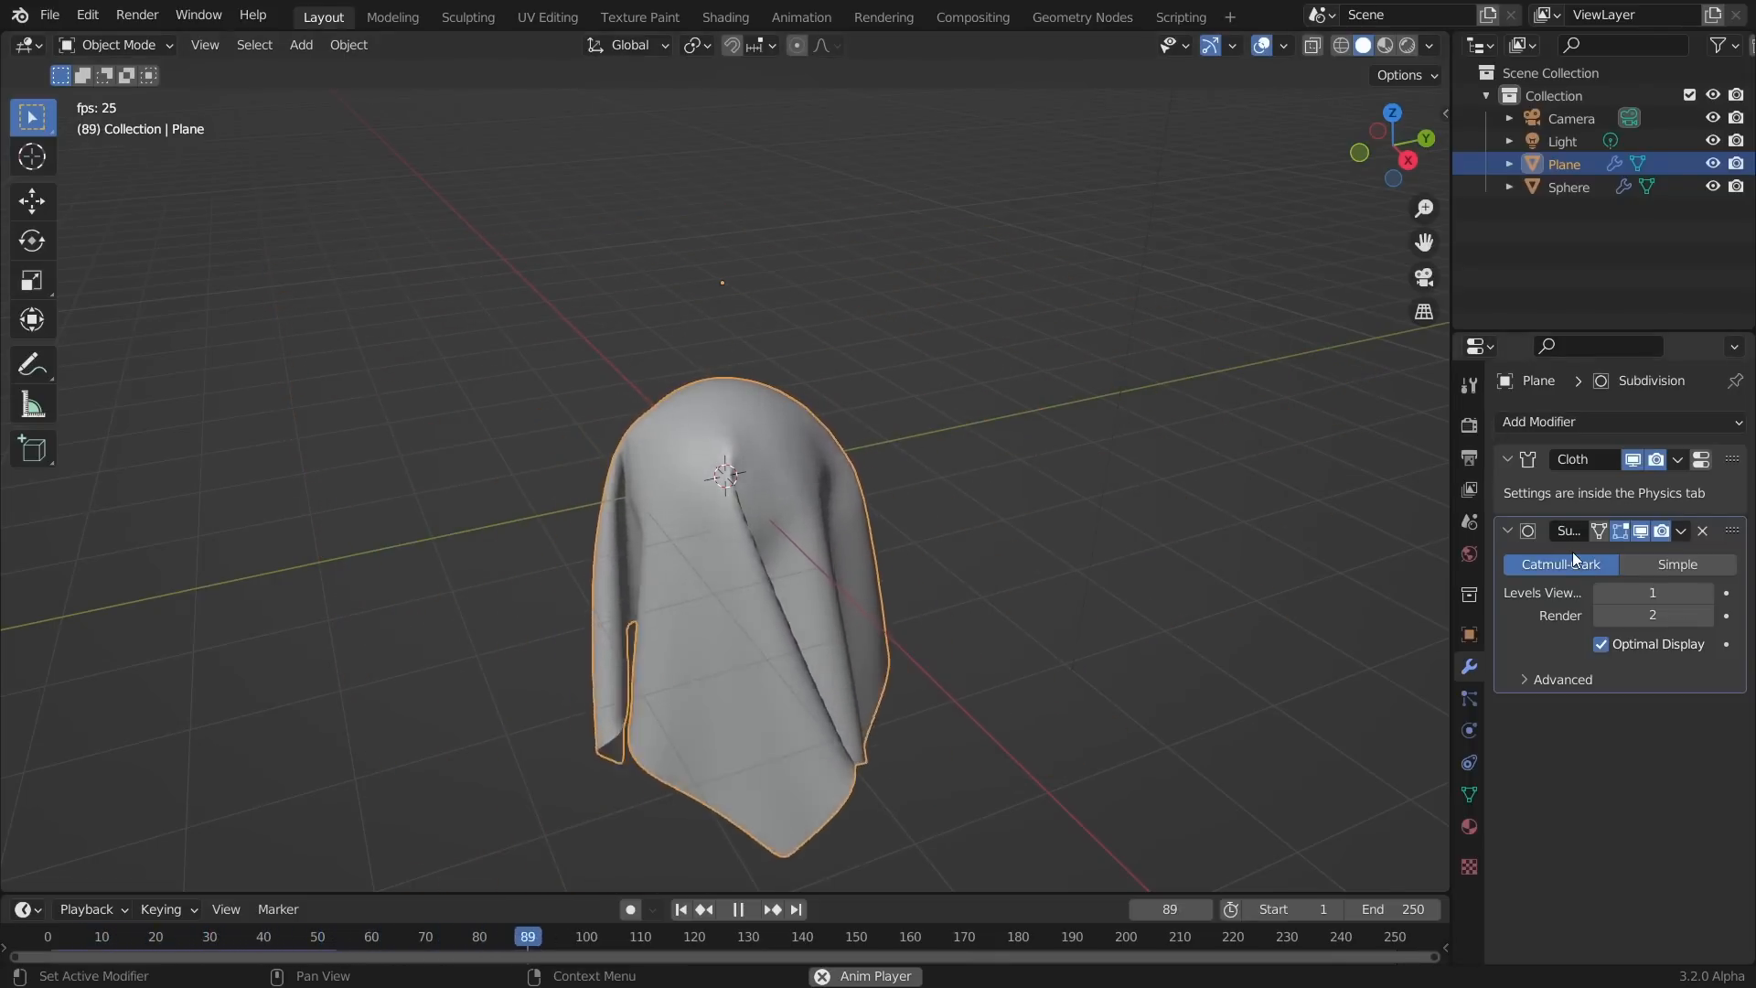
key(space)
Try the Subdivision modifier above the Cloth modifier and play the simulation from the first frame
drag(1731, 530, 1731, 462)
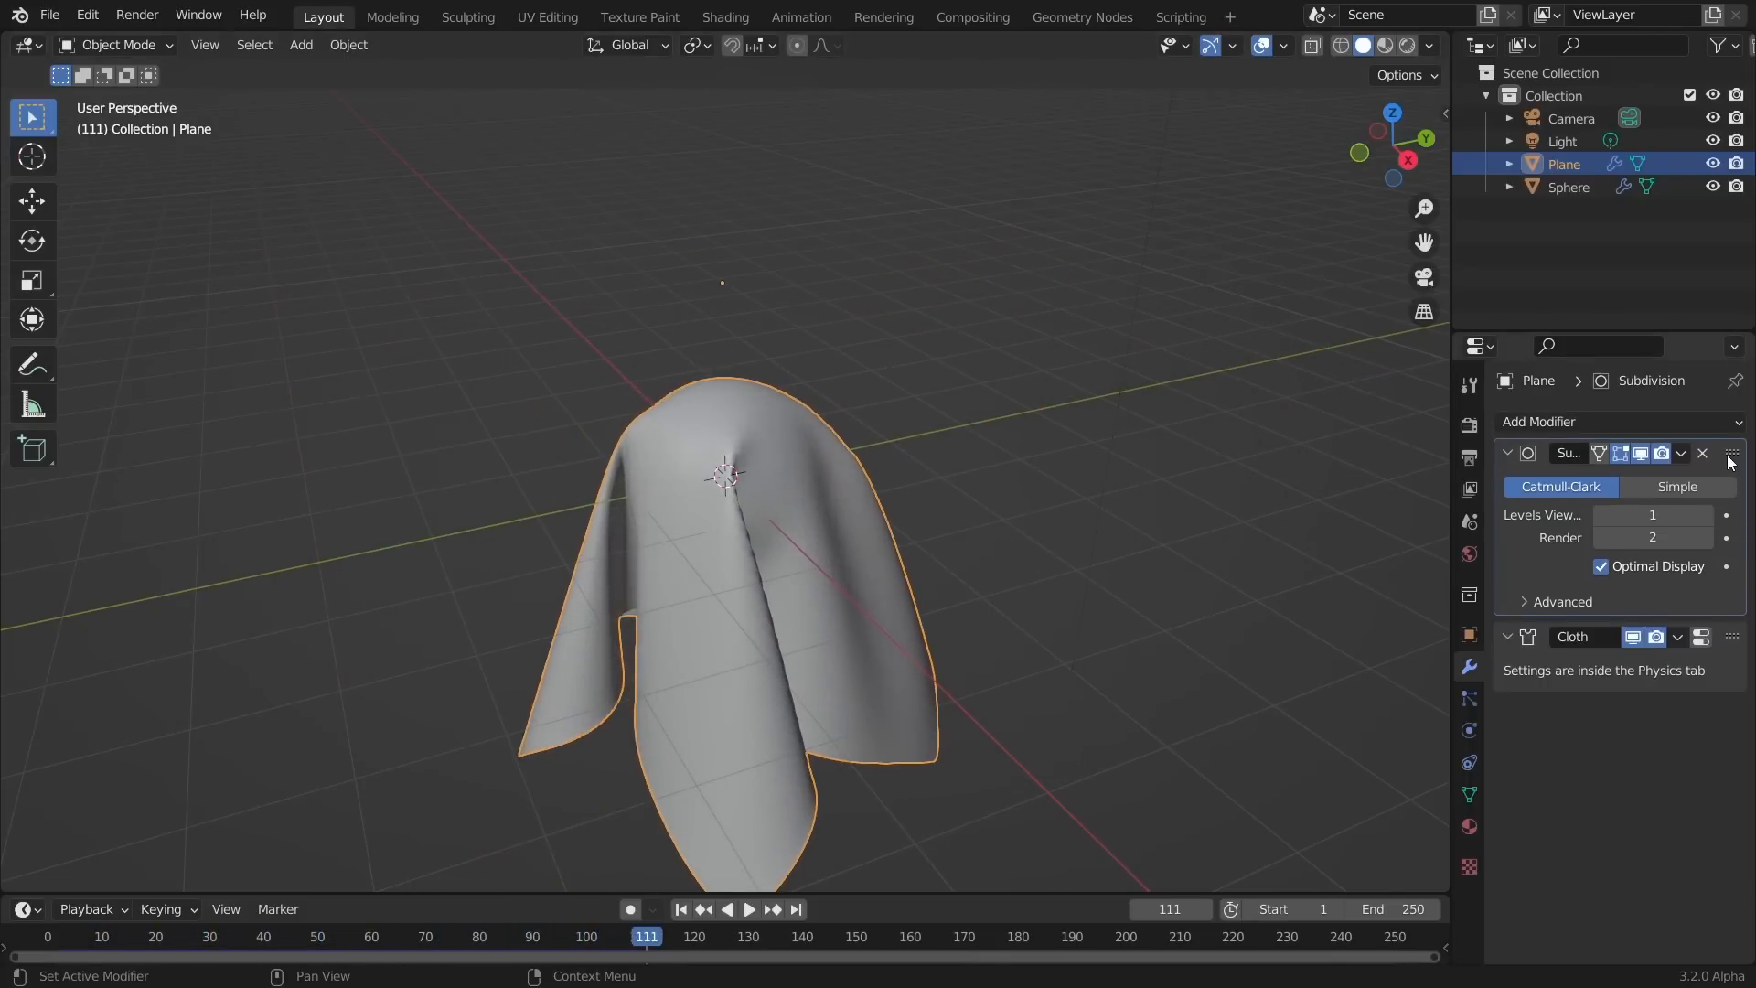
key(shift+Left)
key(space)
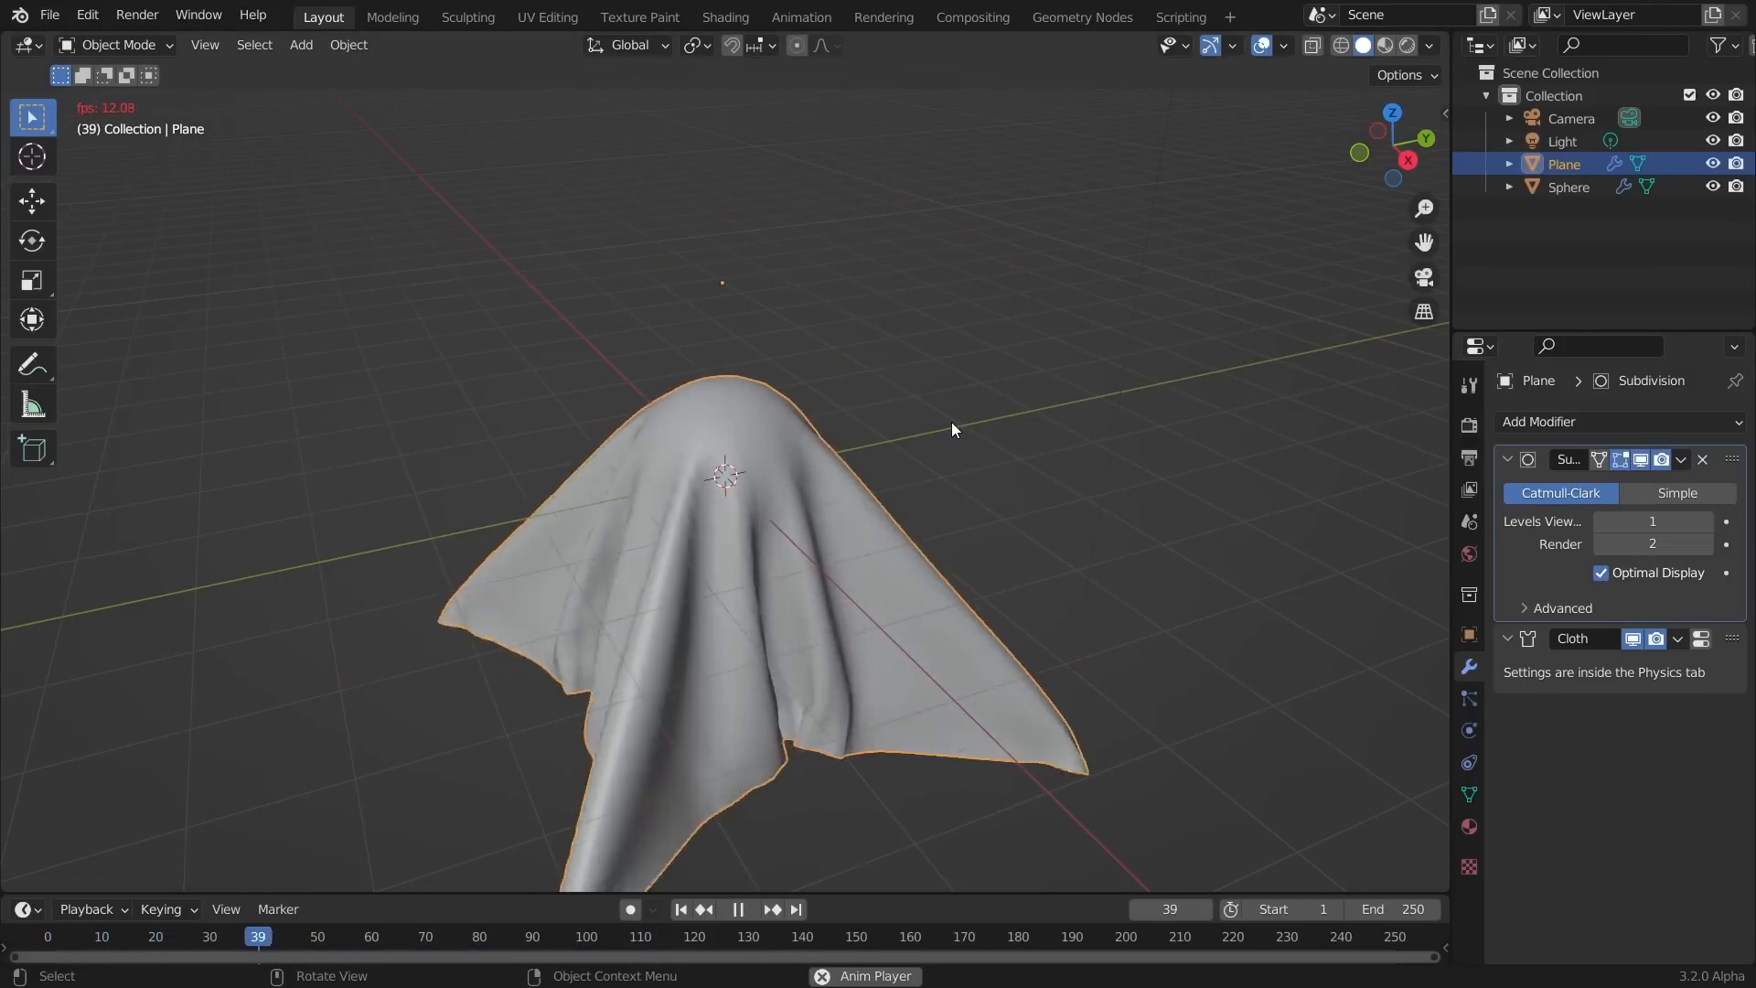
key(space)
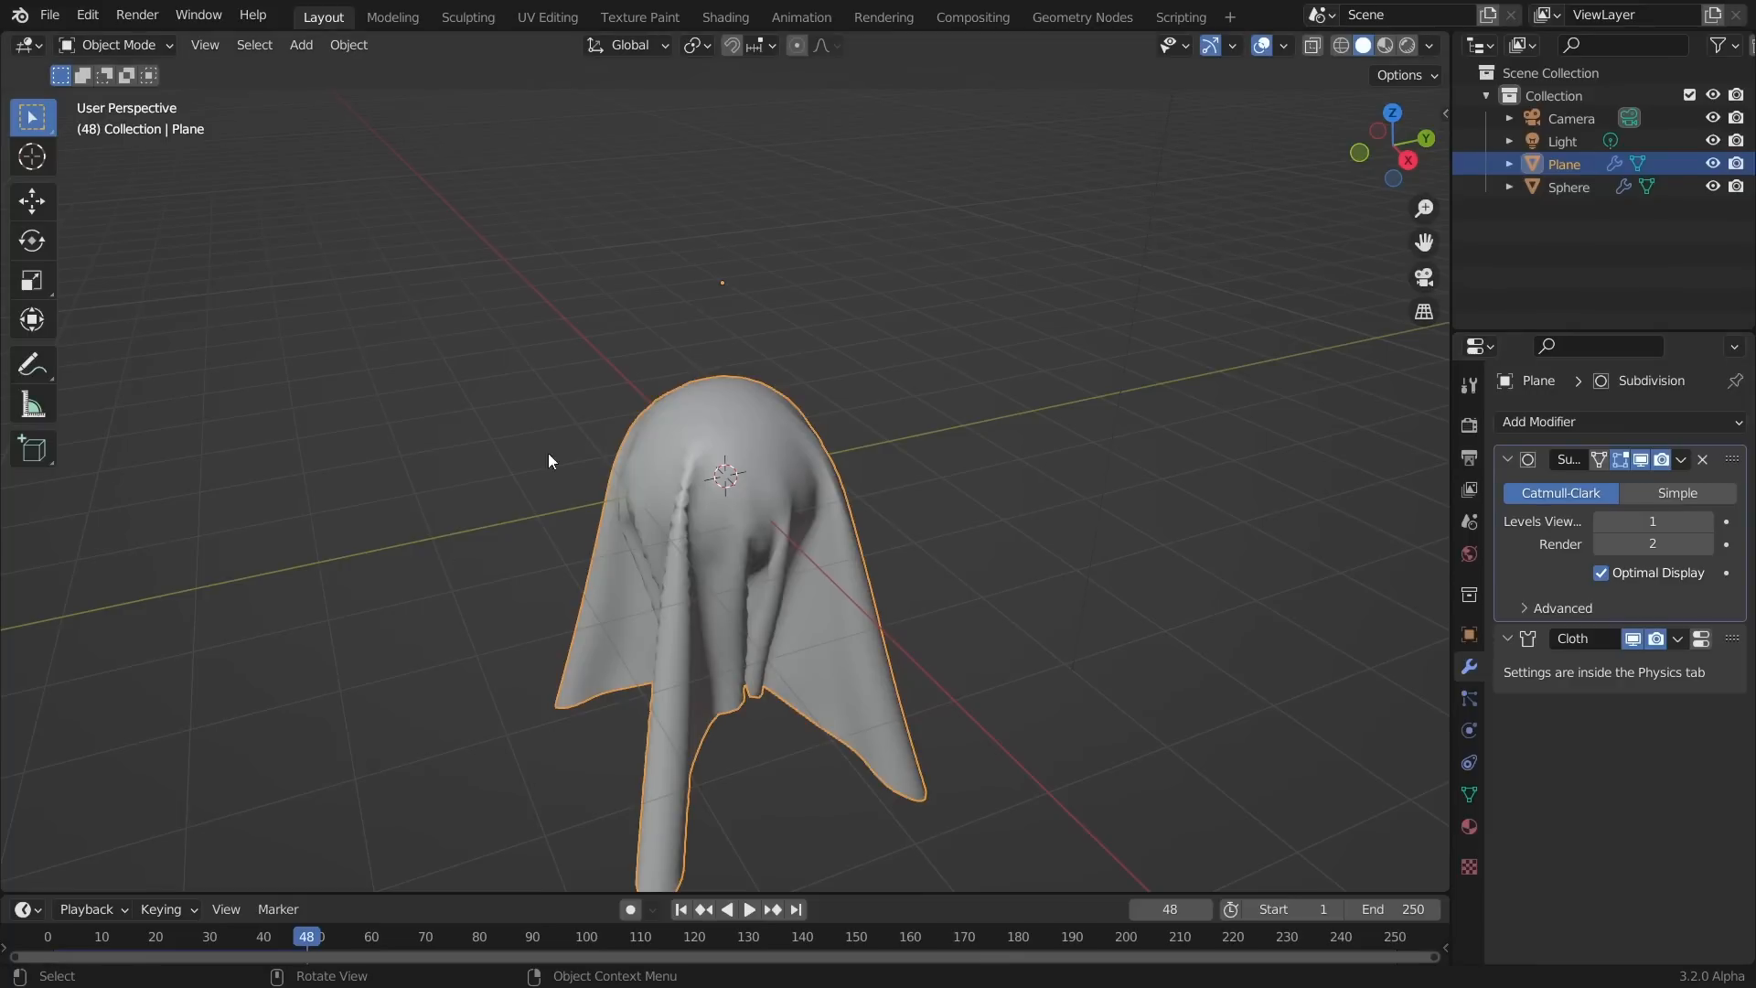
Move the Subdivision modifier back below the Cloth modifier and replay the simulation from the first frame
drag(1738, 464, 1706, 567)
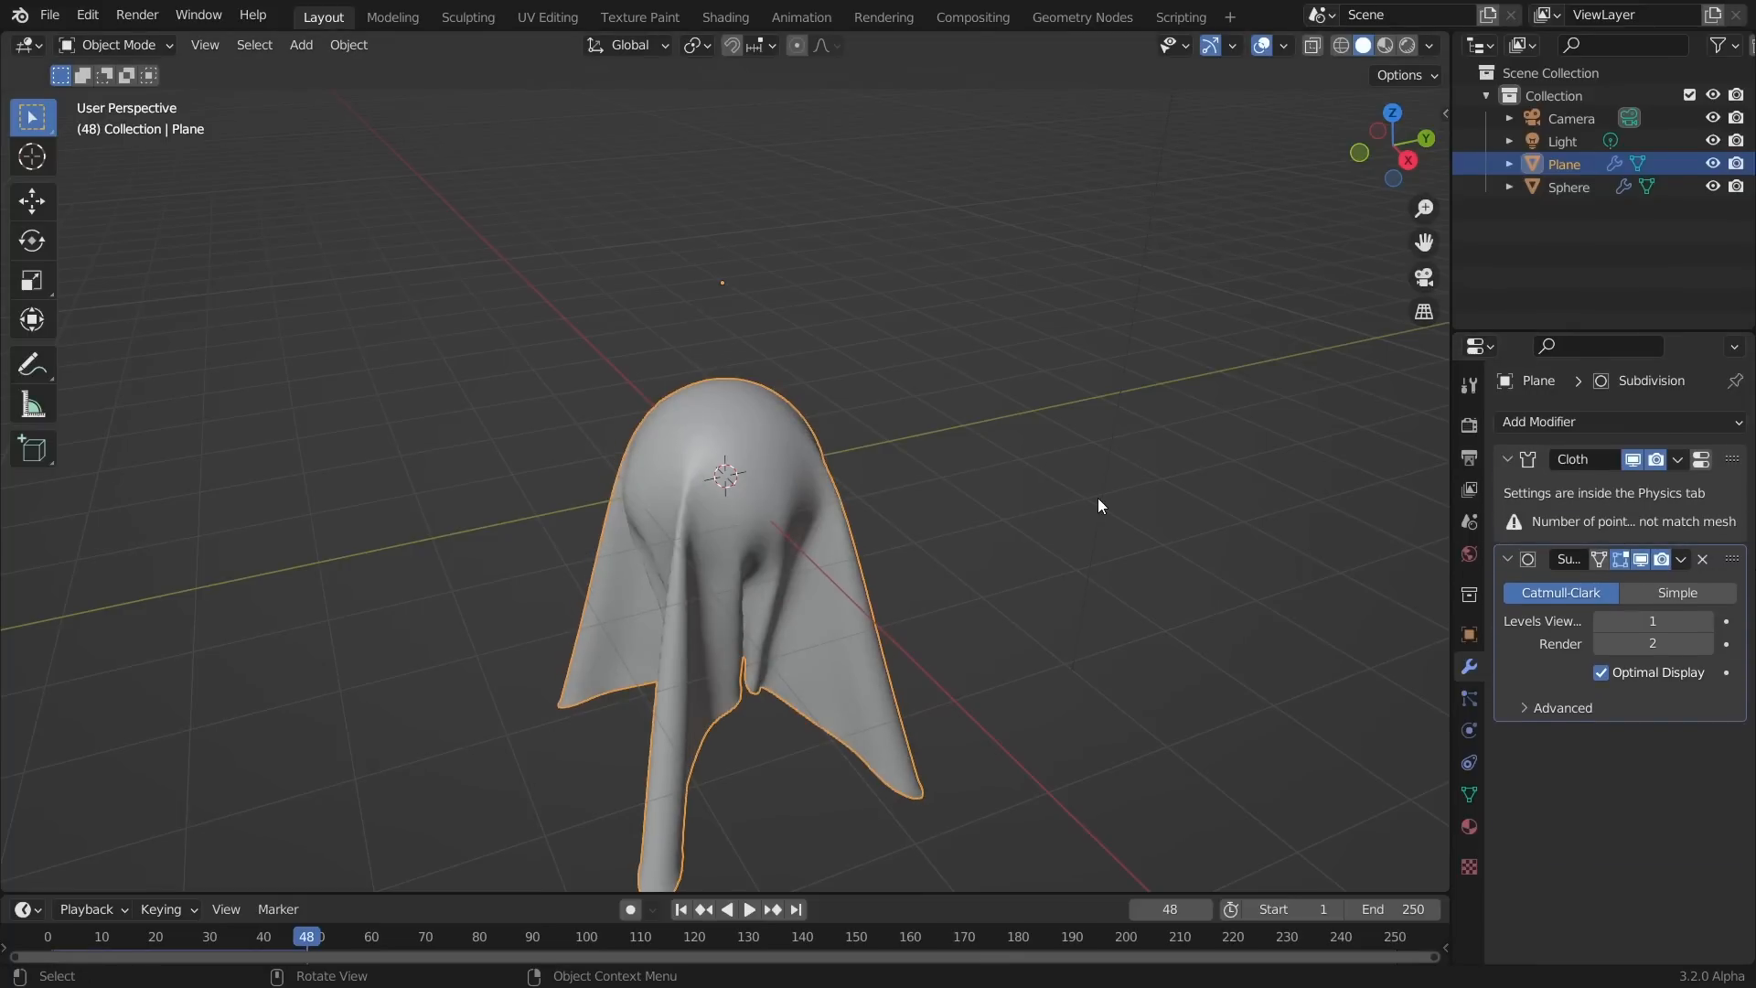
key(shift+Left)
key(space)
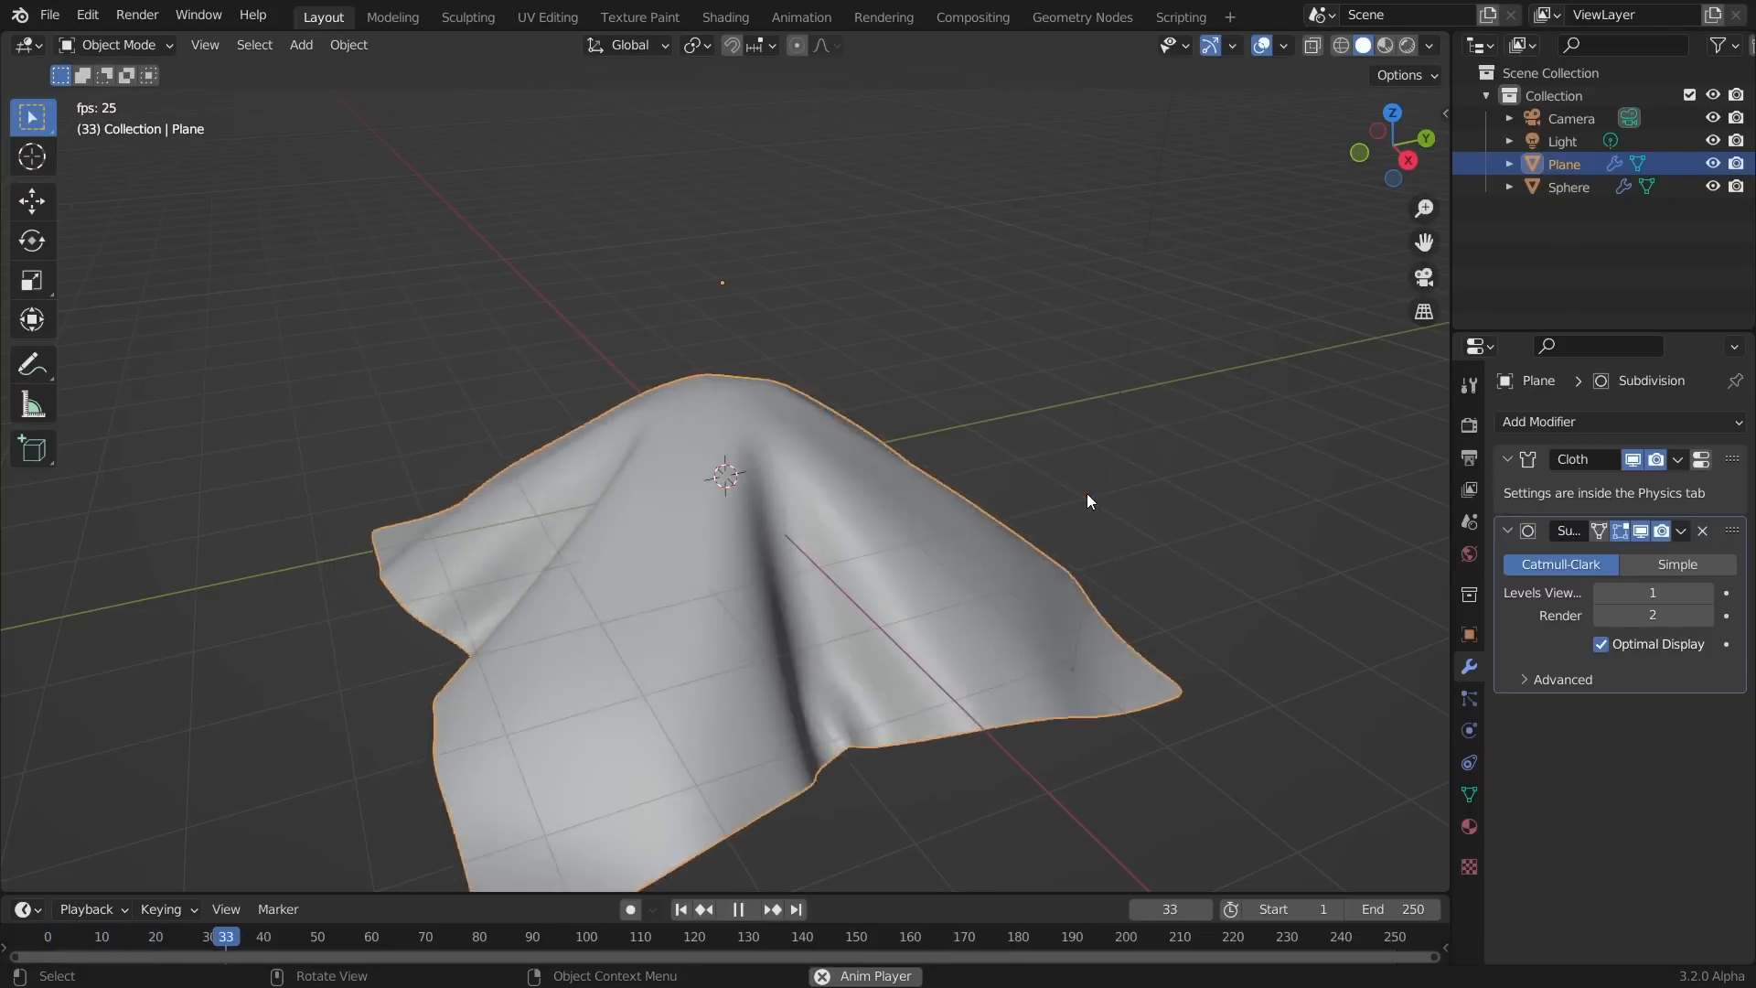
key(space)
Apply the cloth preset with 0.15 kg vertex mass, tension, compression and shear of 5 and bending of 0.05, and preview it
click(1469, 730)
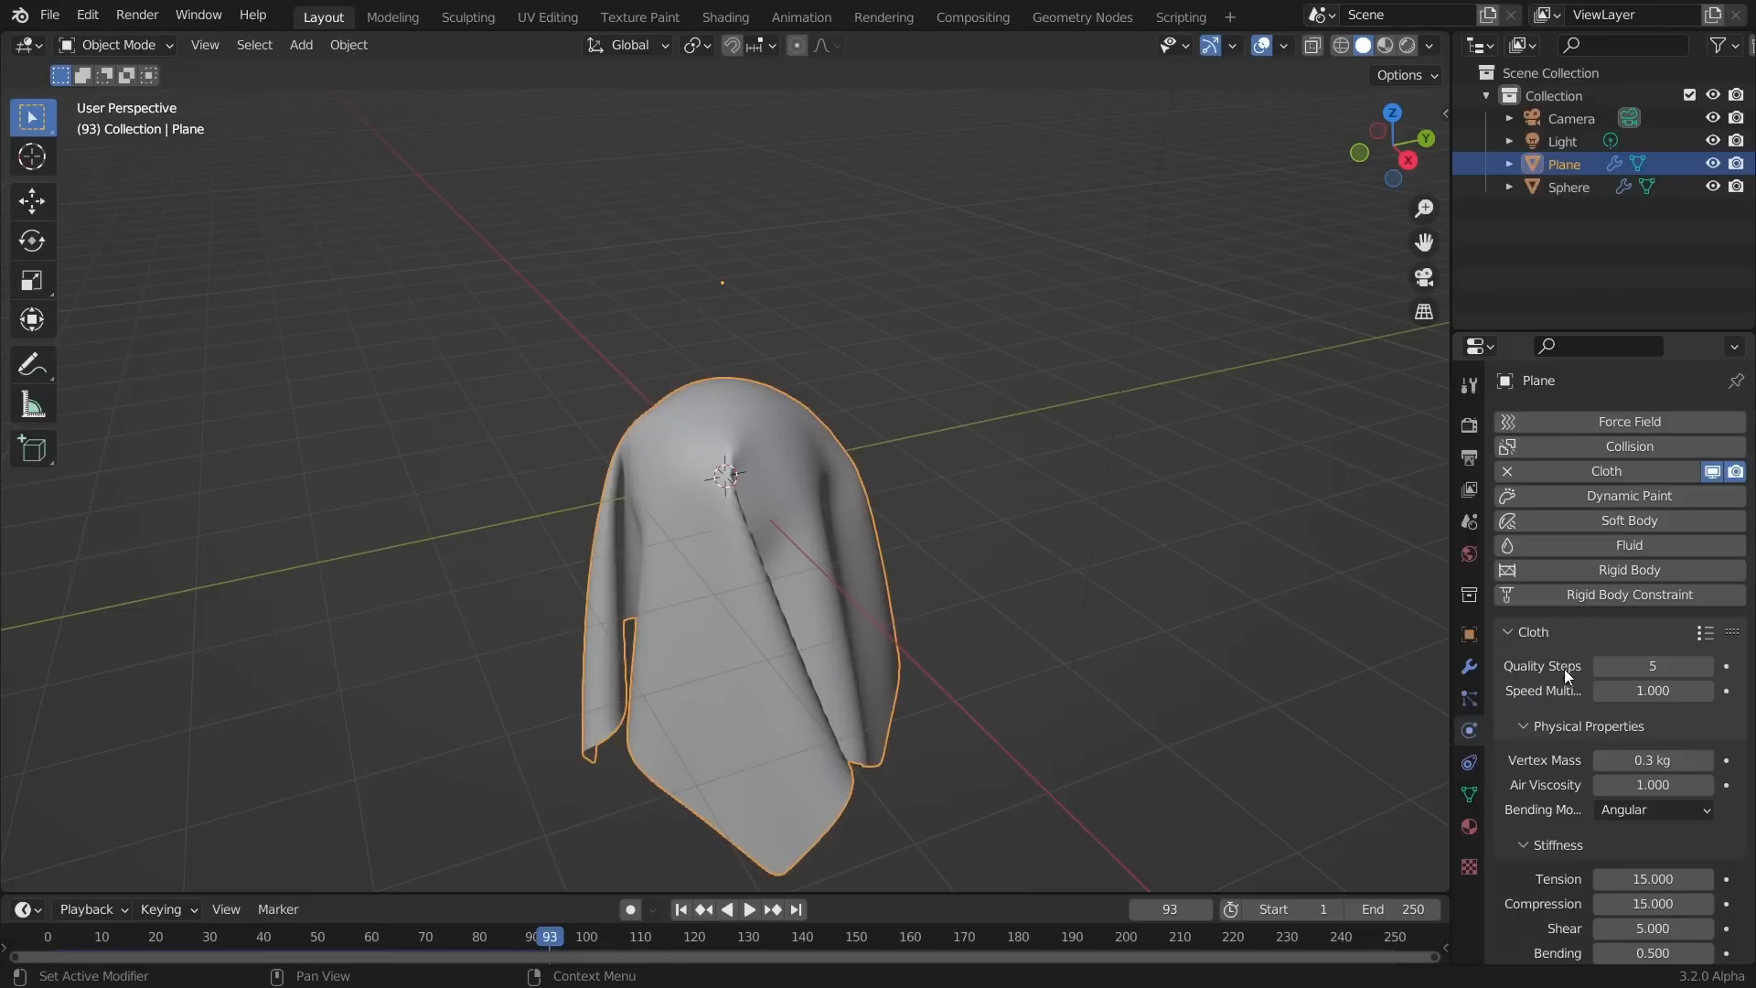
scroll(1567, 695, down, 1)
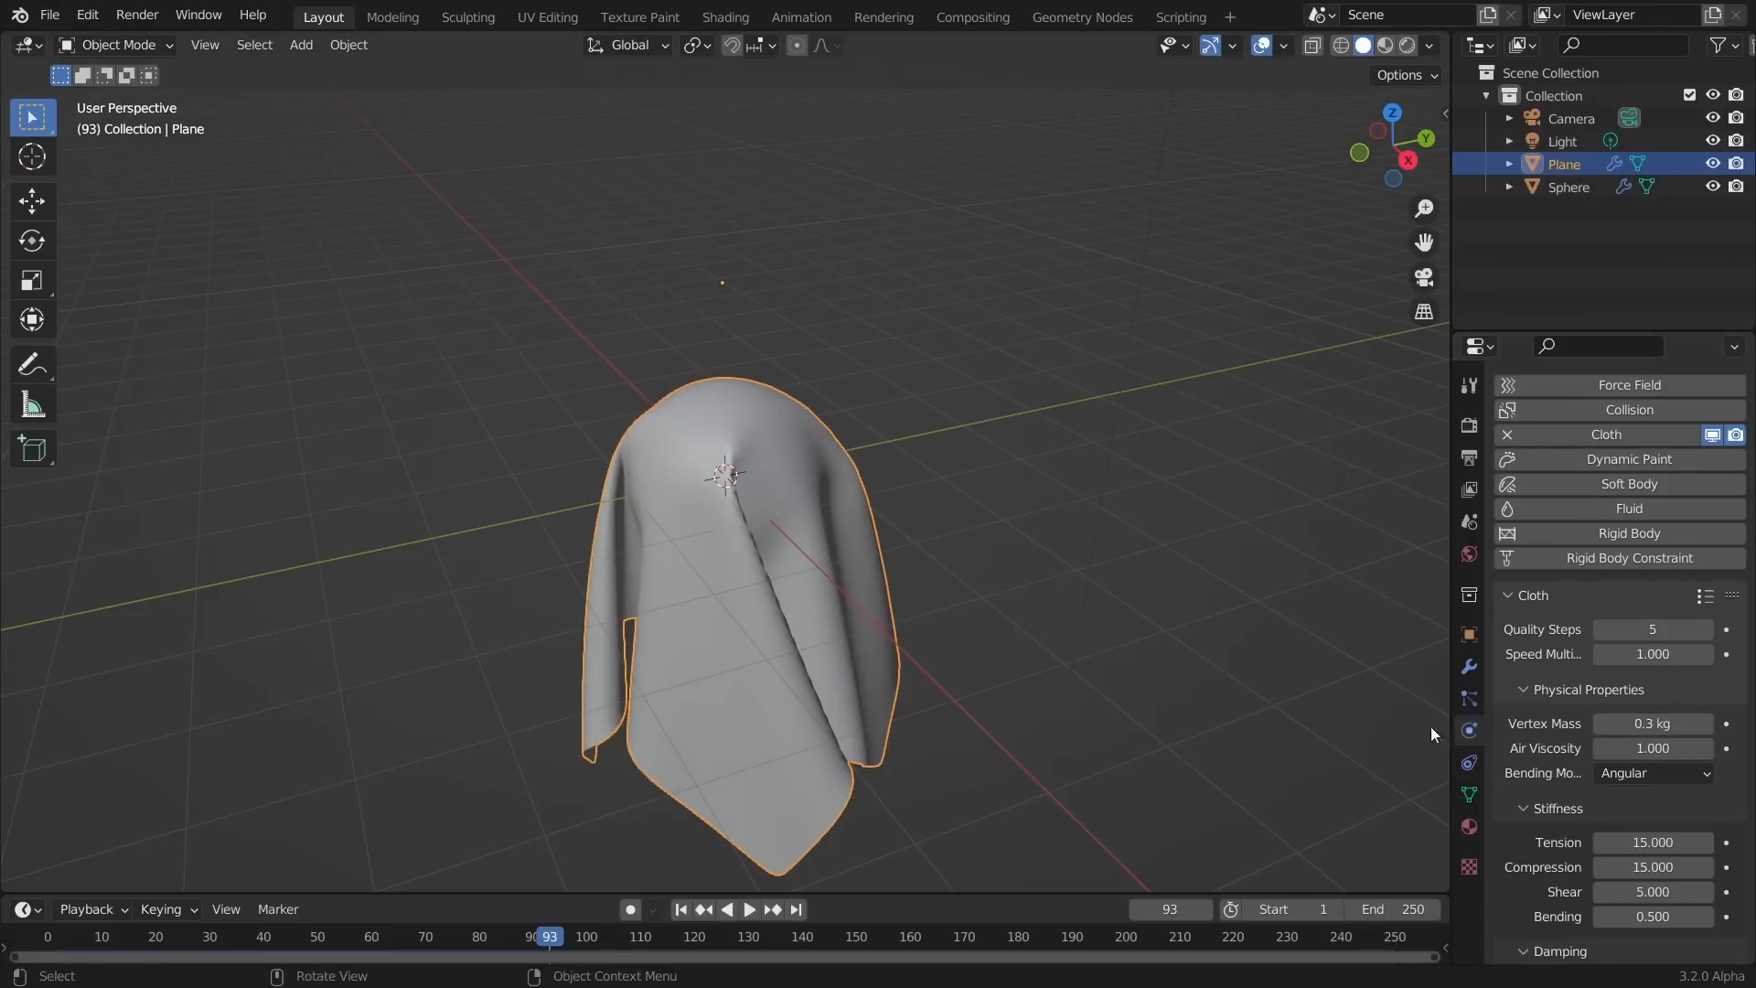
click(1610, 512)
key(shift+Left)
key(space)
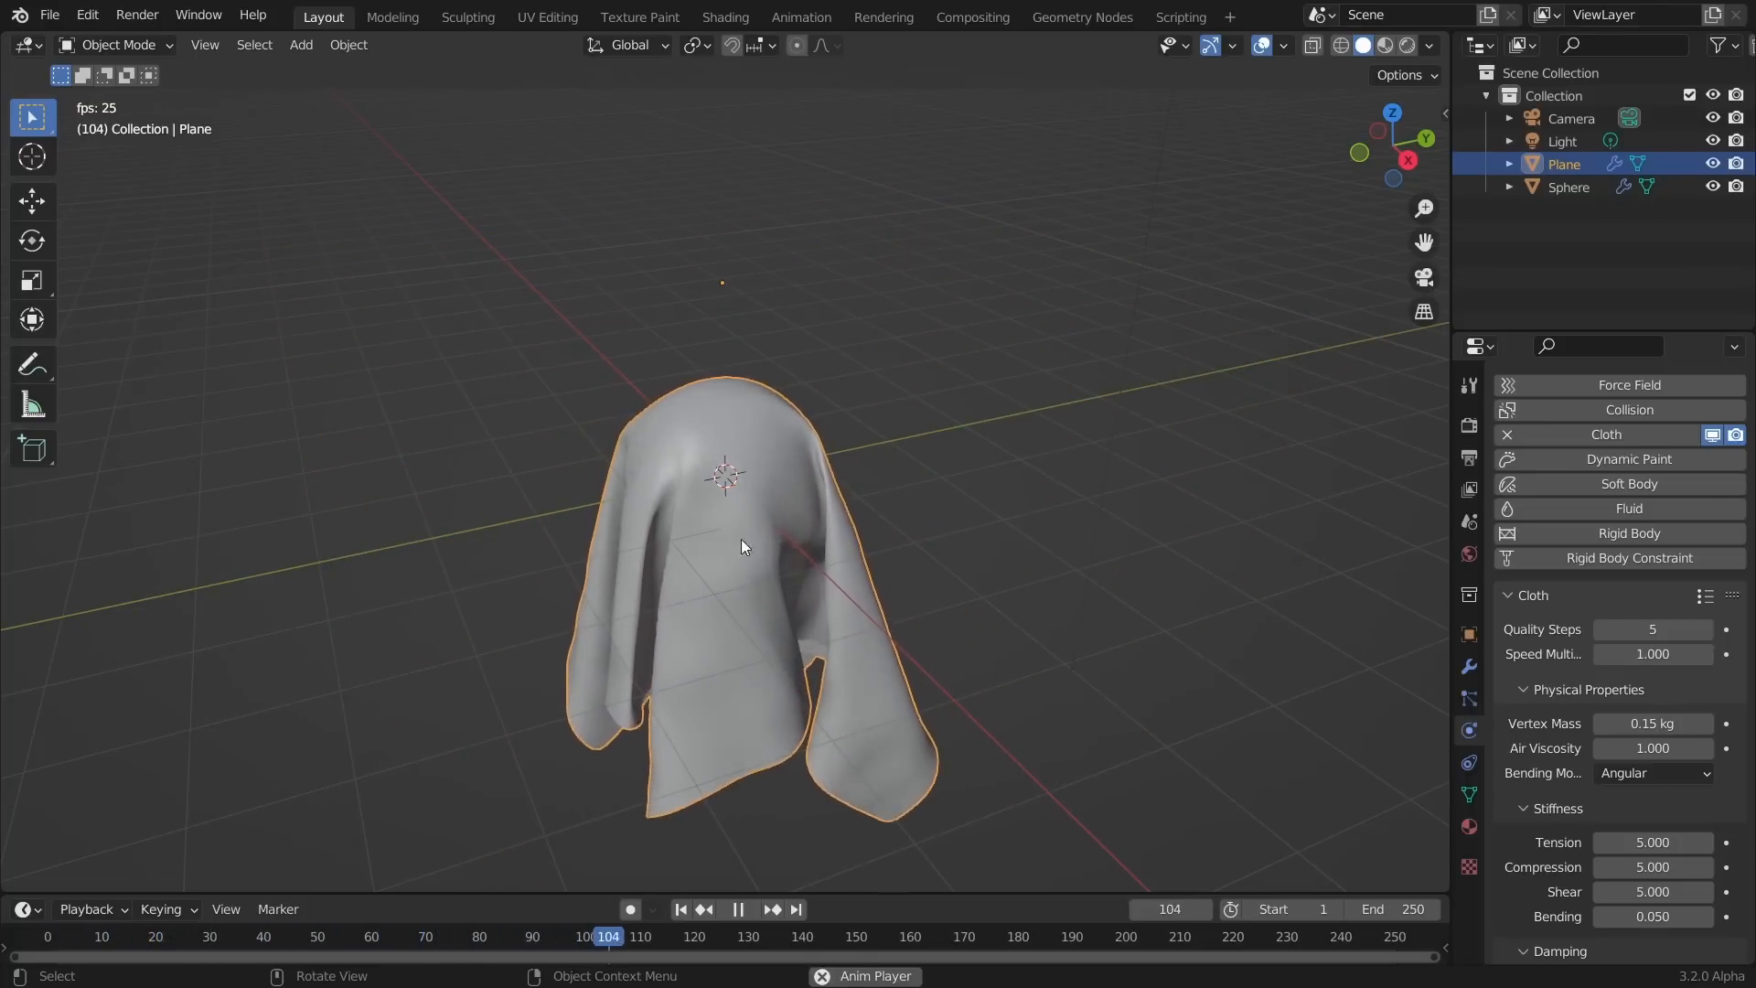
key(space)
key(shift+Left)
Subdivide the plane's whole mesh again in Edit Mode and preview the denser cloth falling over the sphere
key(Tab)
right_click(854, 321)
click(854, 321)
key(Tab)
key(space)
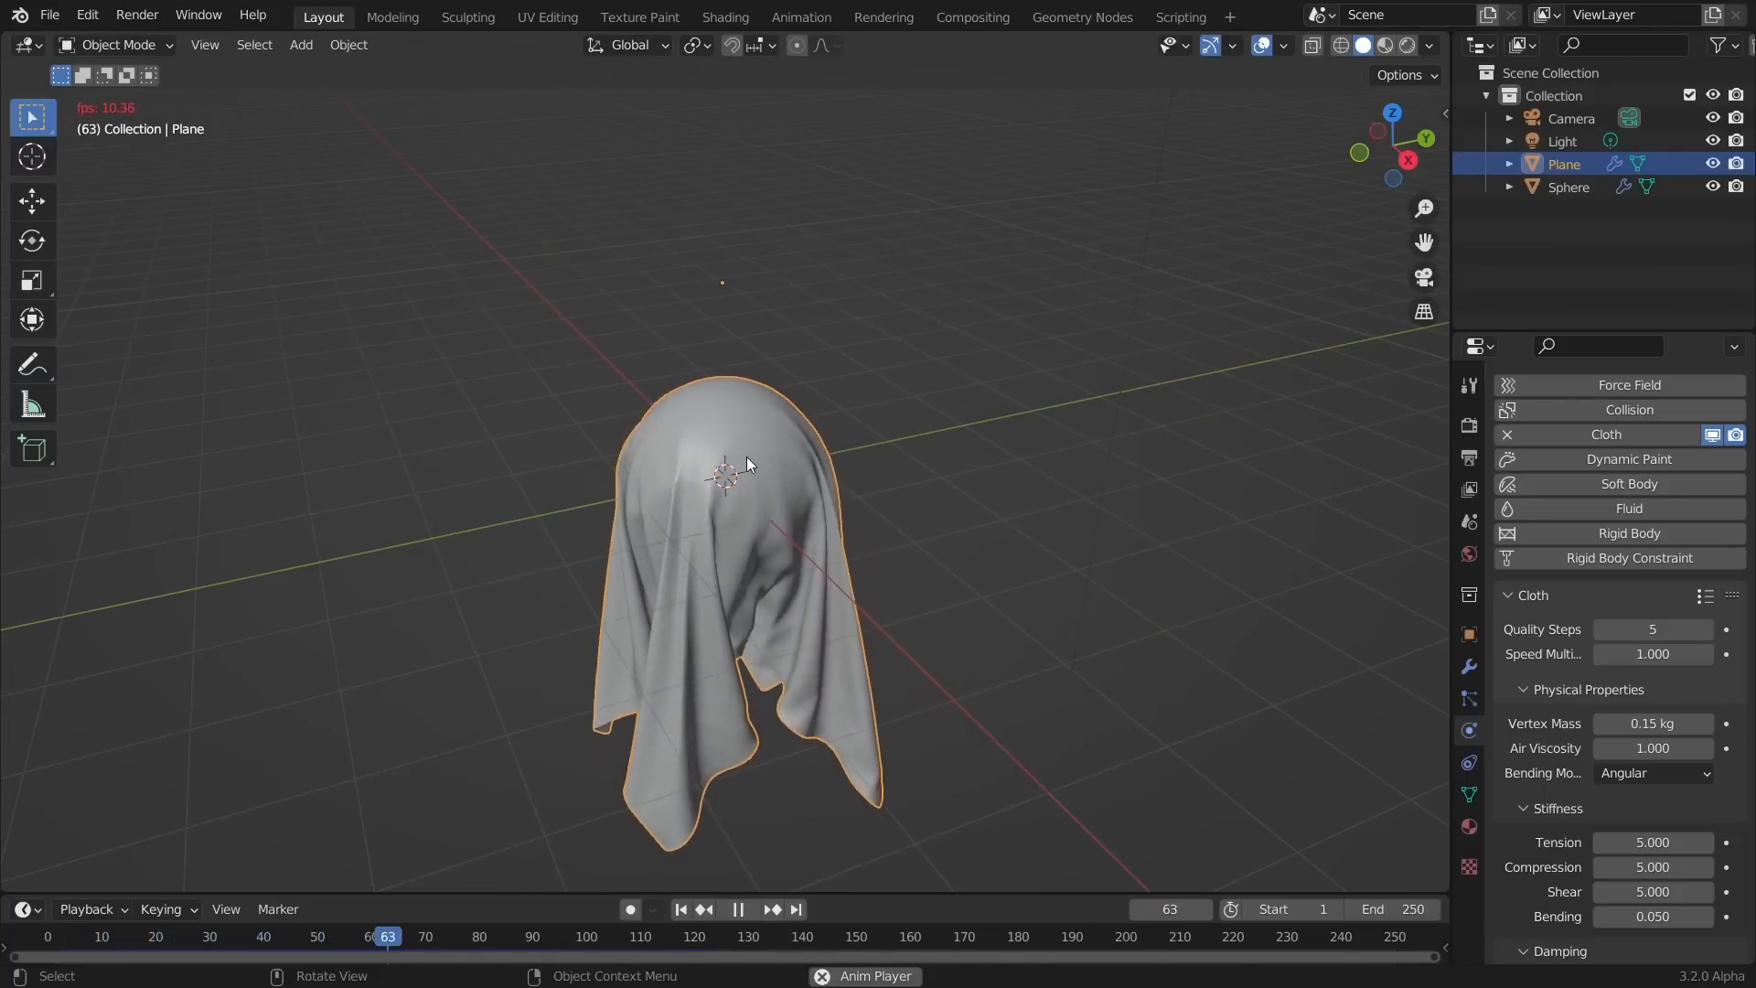
middle_drag(748, 455, 737, 387)
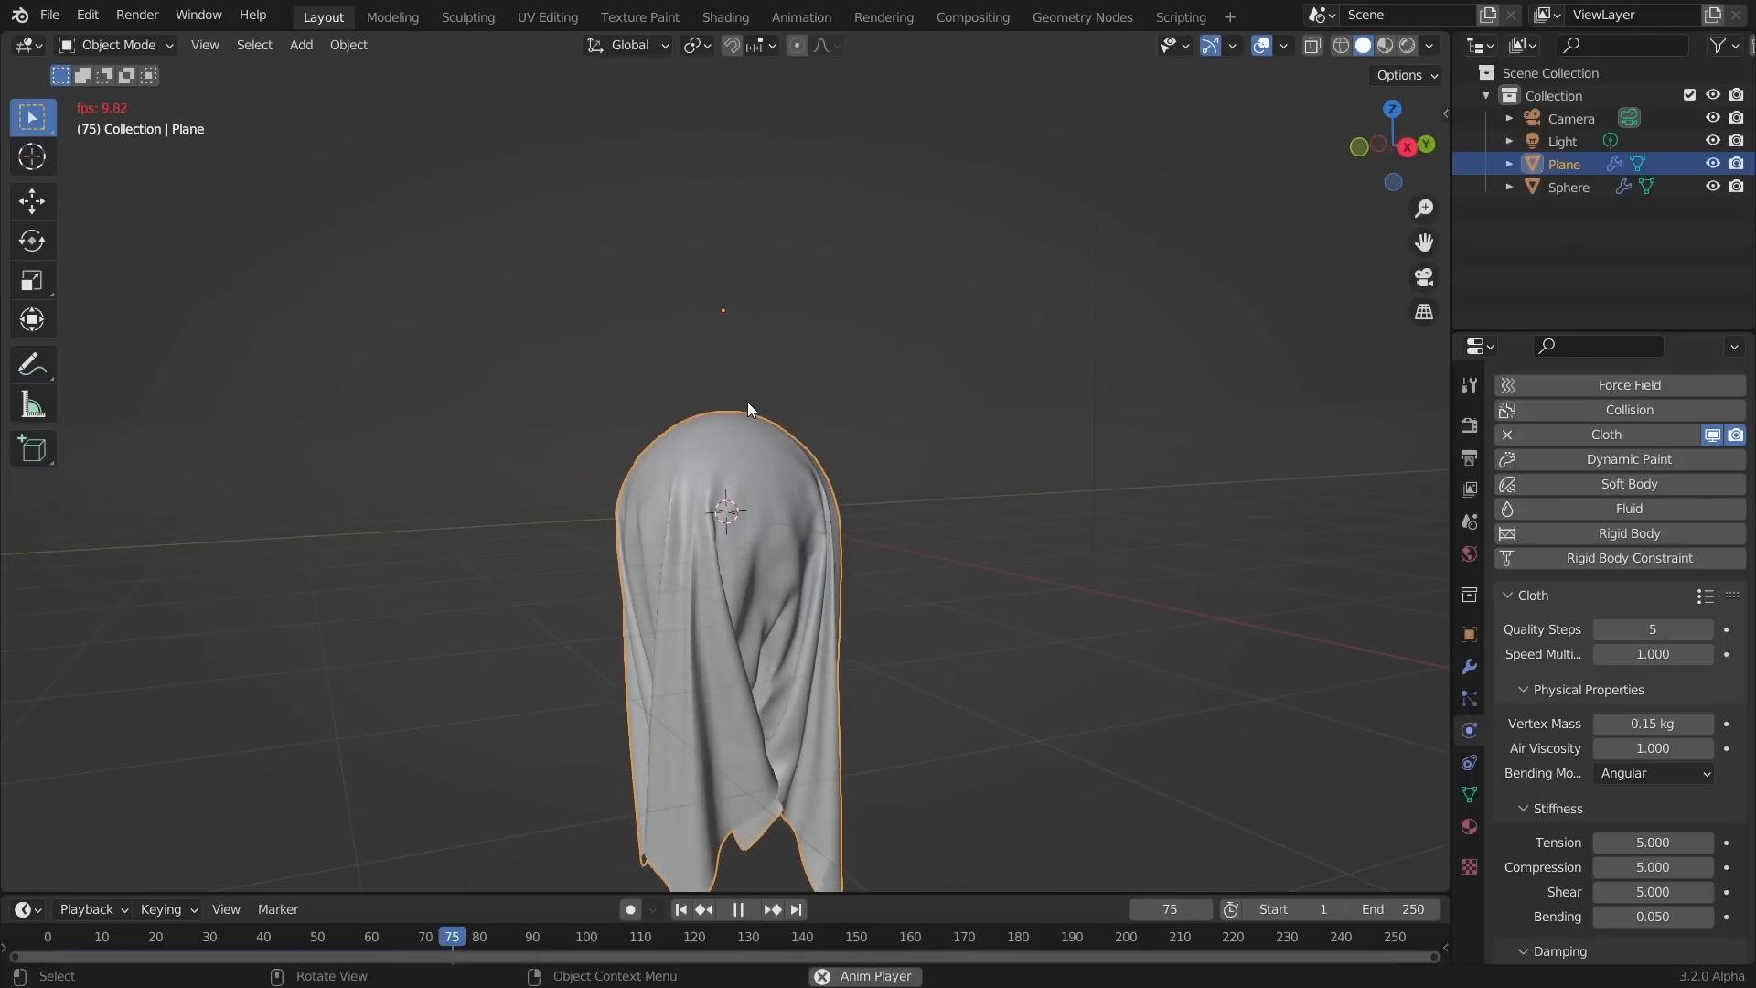
key(Escape)
Scale up the plane's whole mesh in Edit Mode, preview the larger cloth's drape and return to the first frame
key(Tab)
middle_drag(748, 409, 848, 373)
key(s)
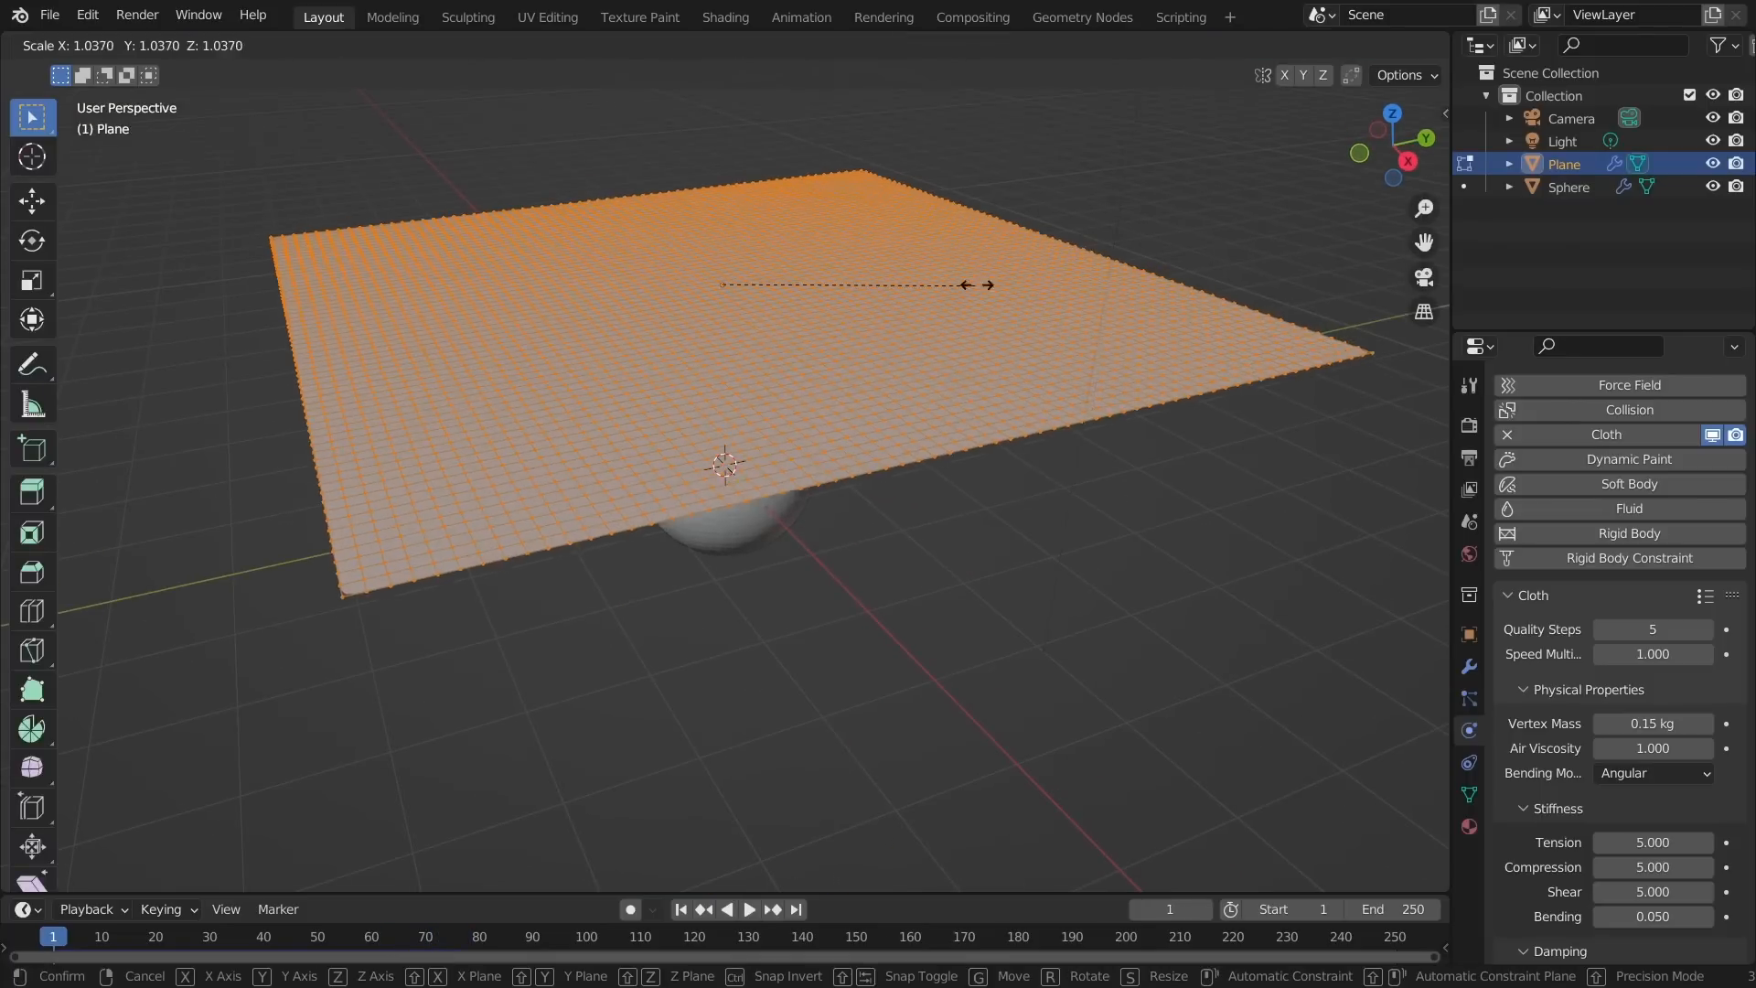
click(1034, 275)
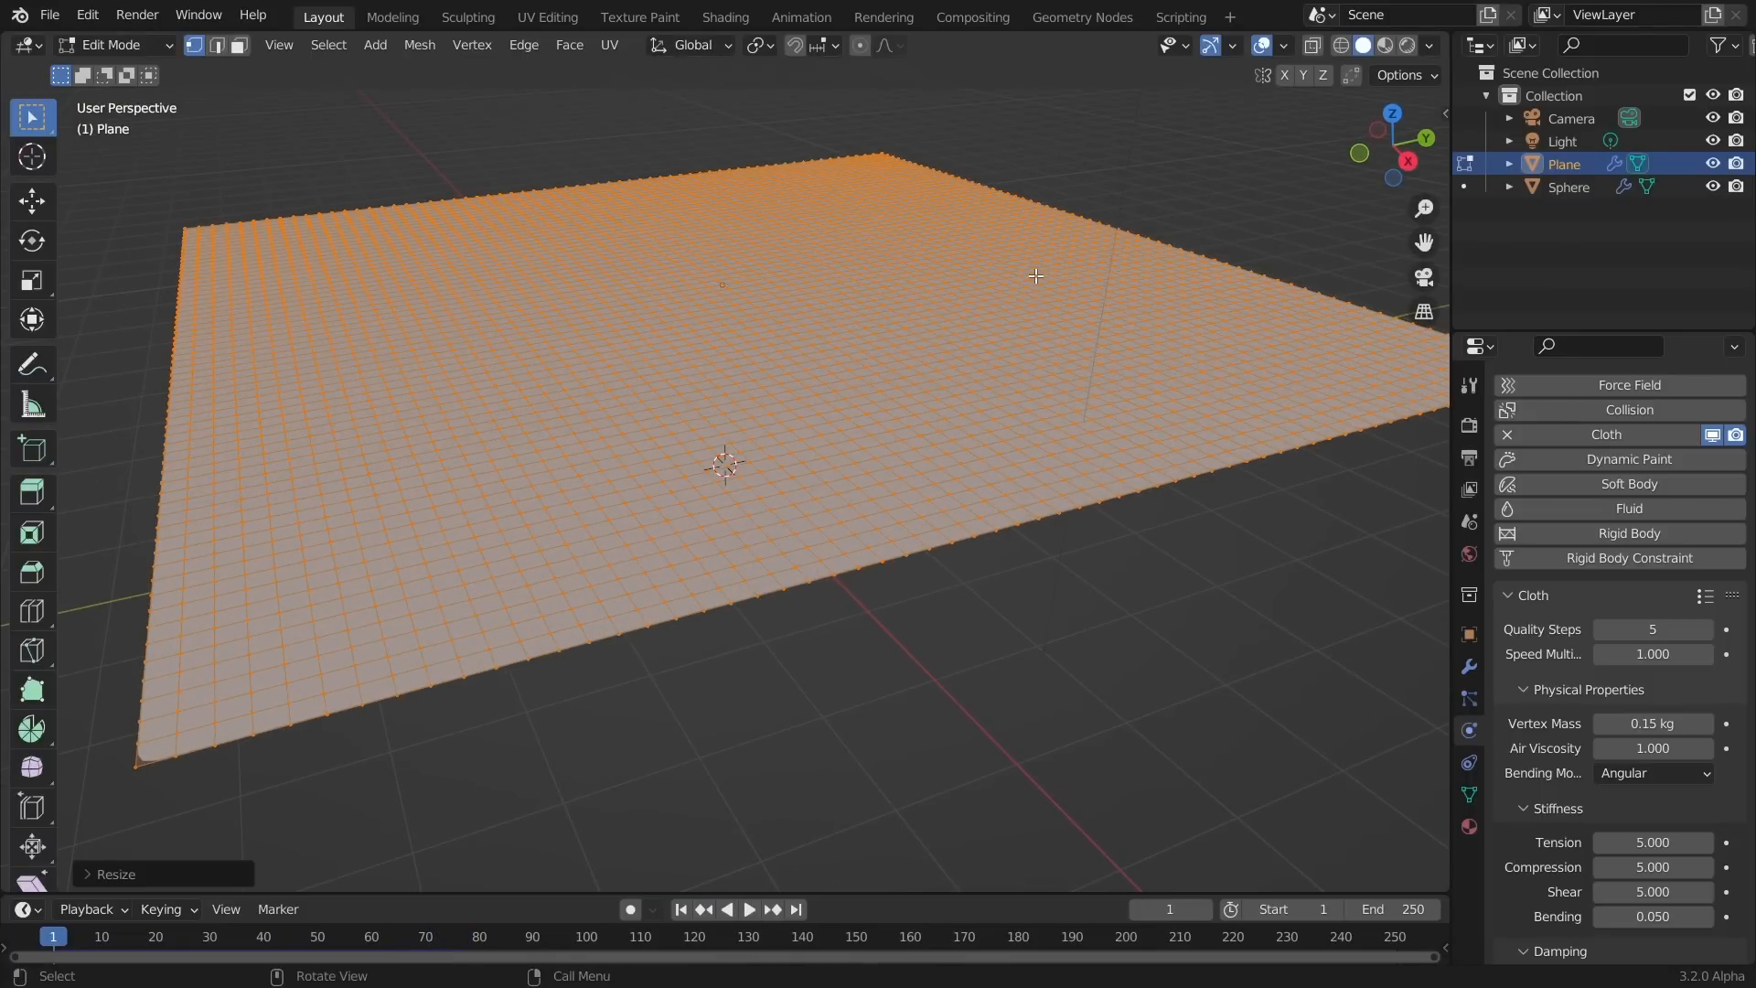
key(Tab)
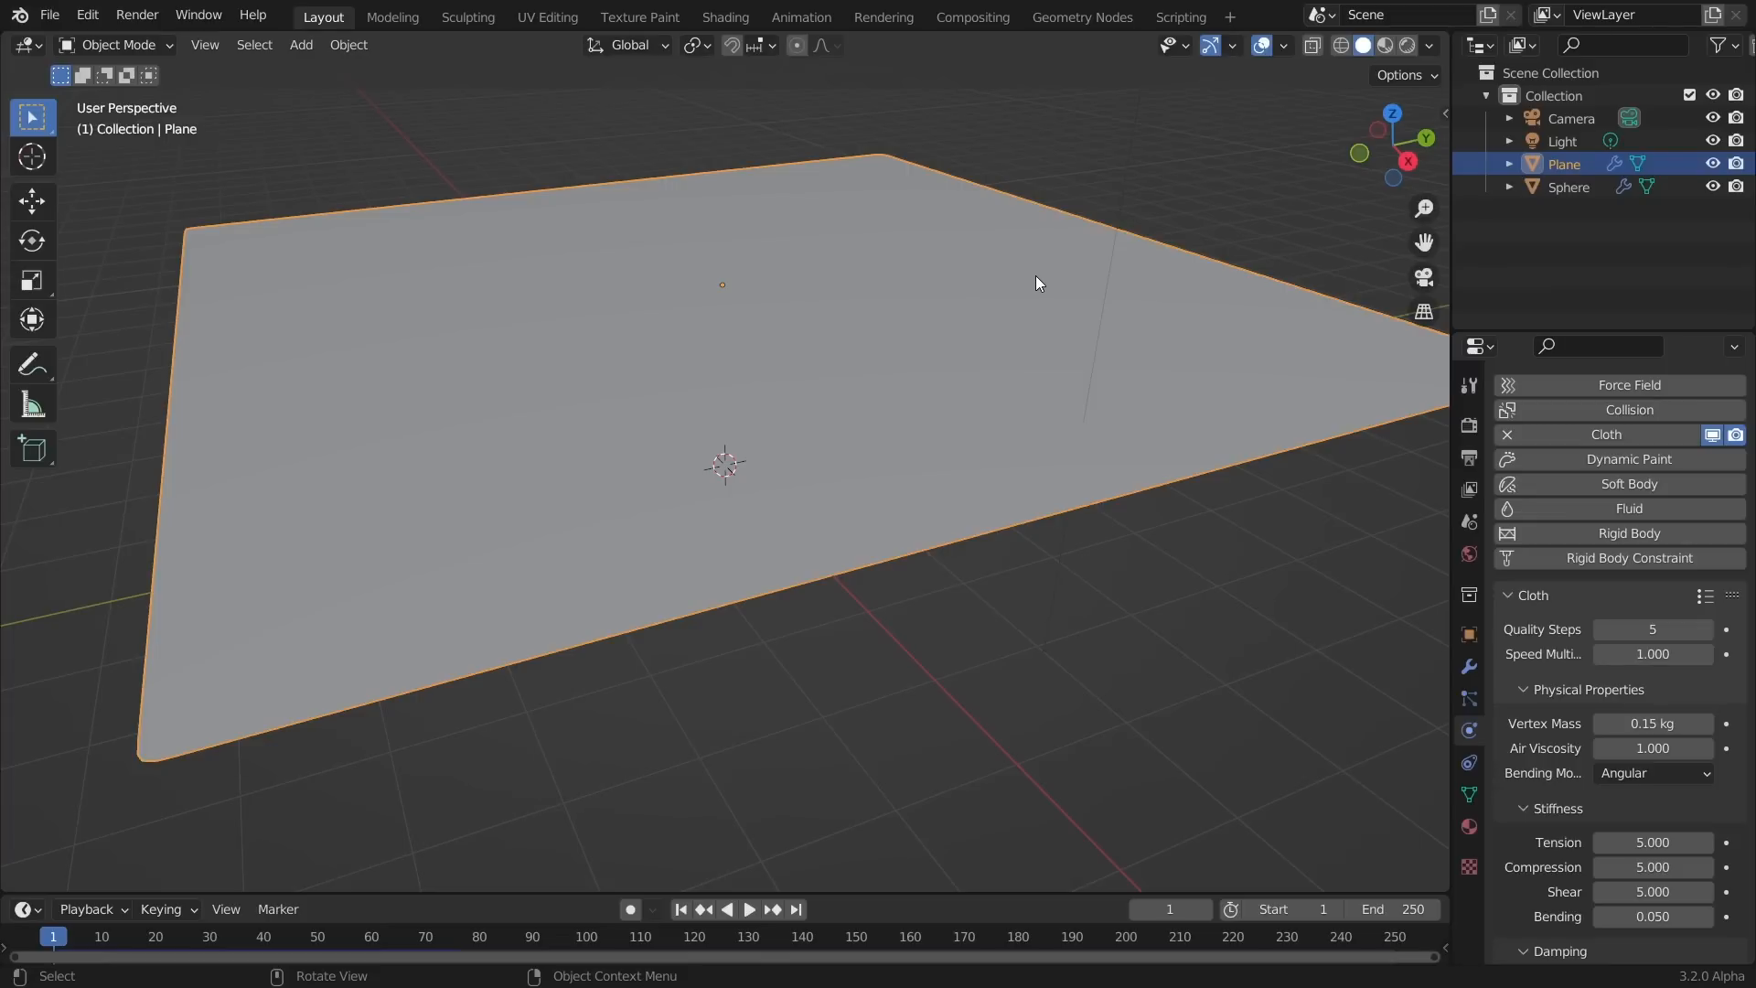
key(space)
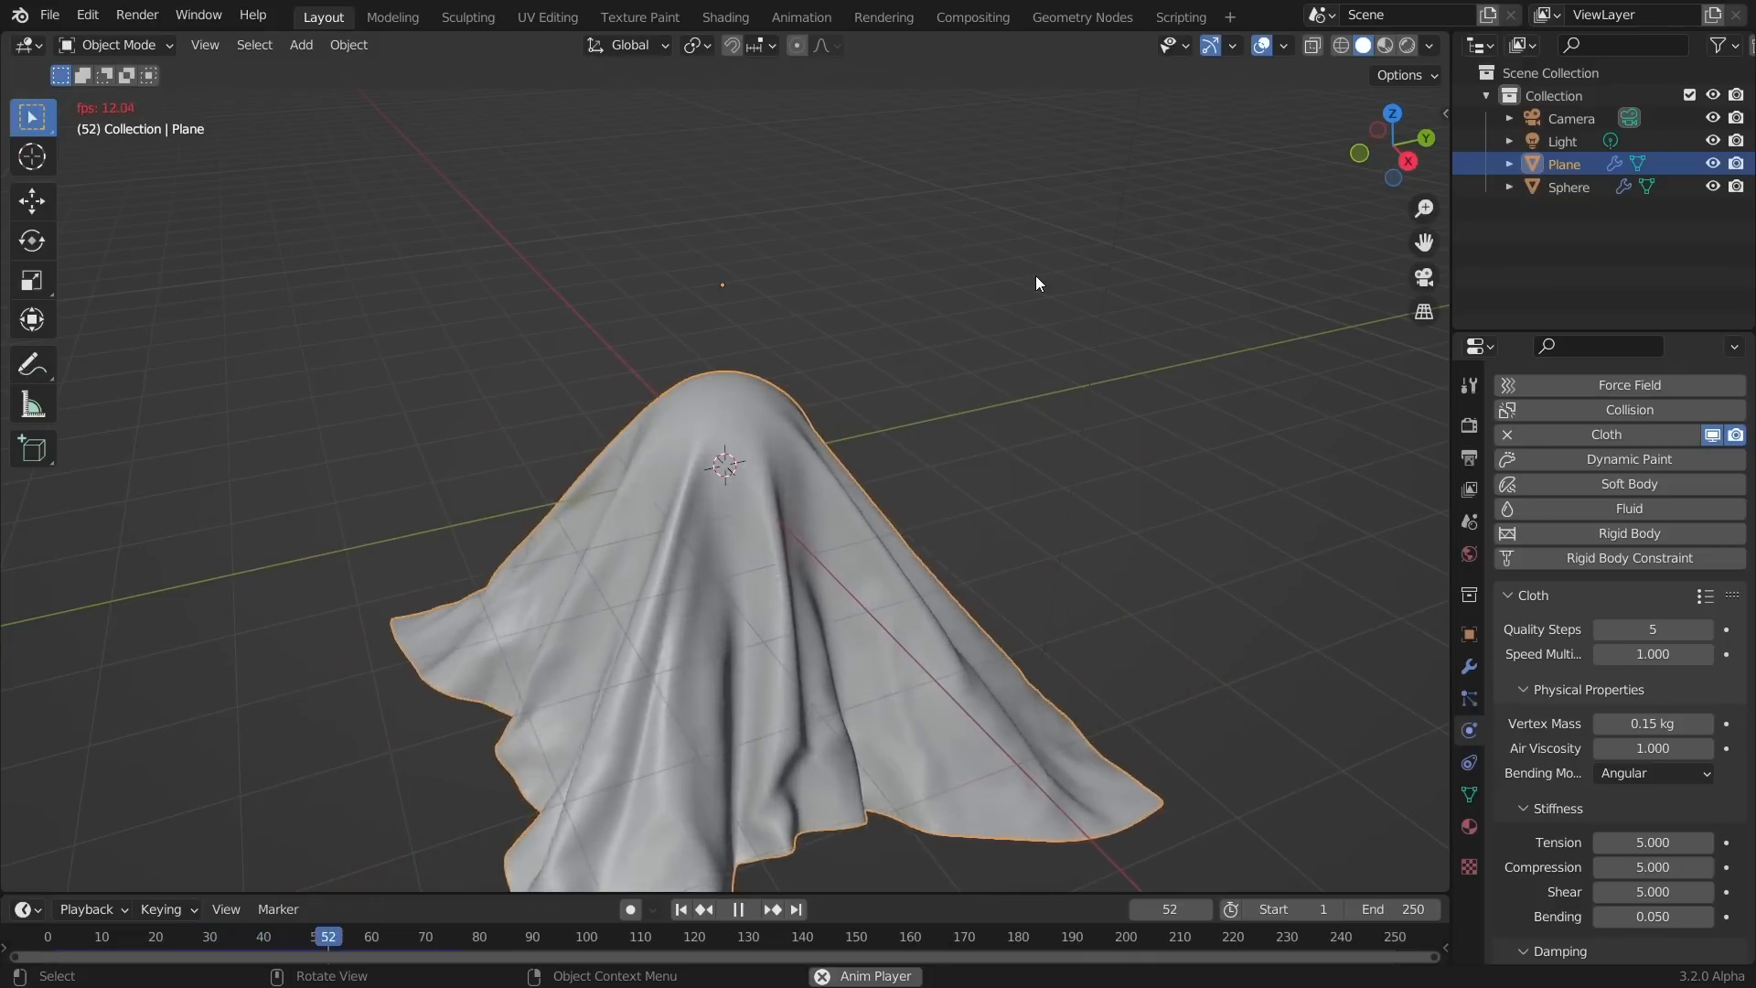
middle_drag(823, 481, 814, 420)
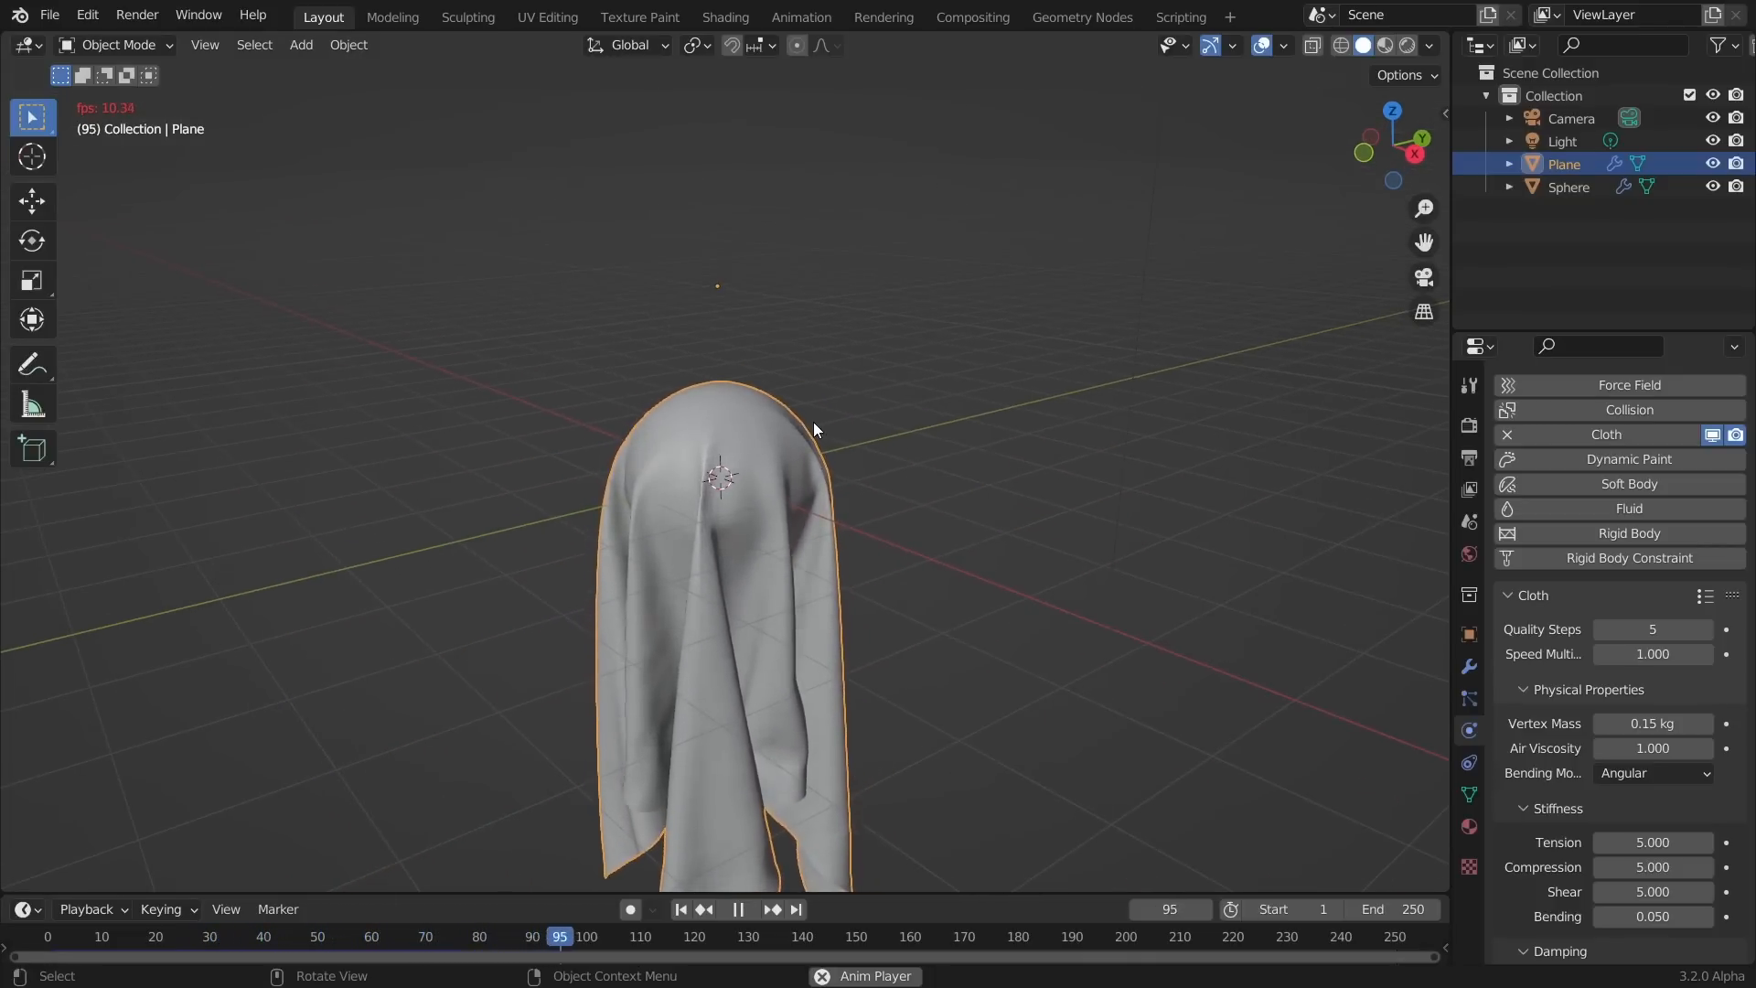
key(space)
key(shift+Left)
Save the project as PatreonGhost.blend, preview the cloth drape and return to the first frame
key(ctrl+s)
click(603, 815)
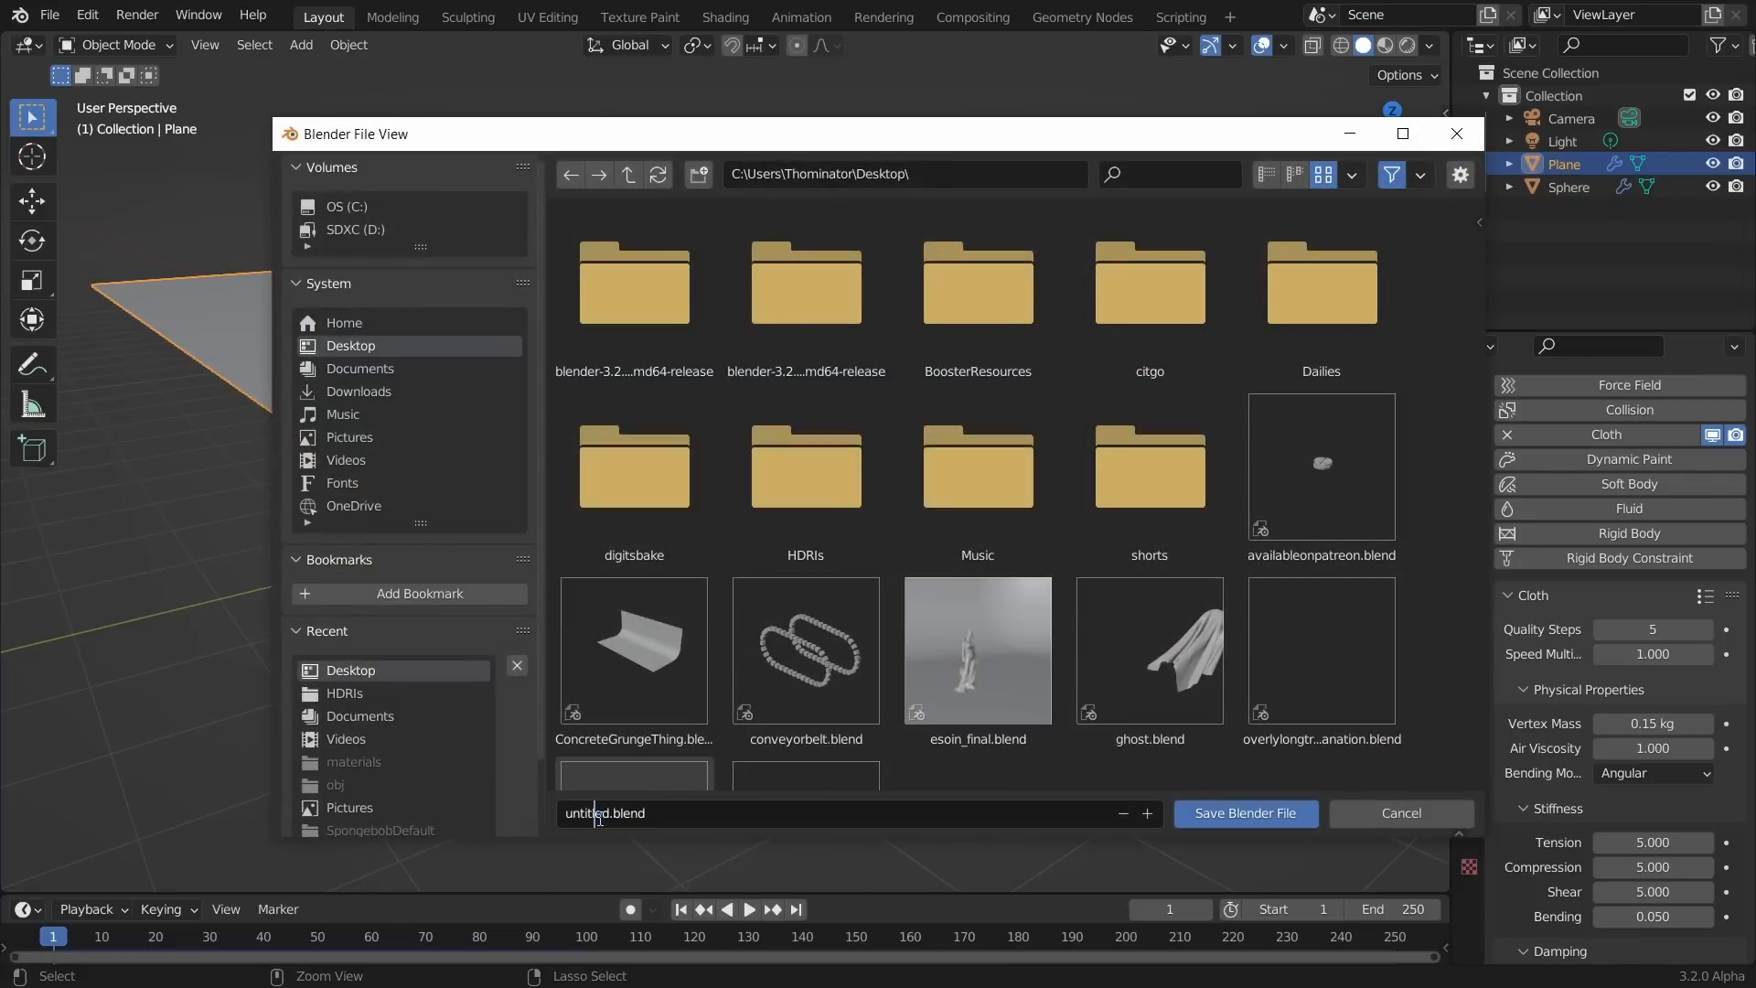
text(PatreonGhos)
key(Return)
key(space)
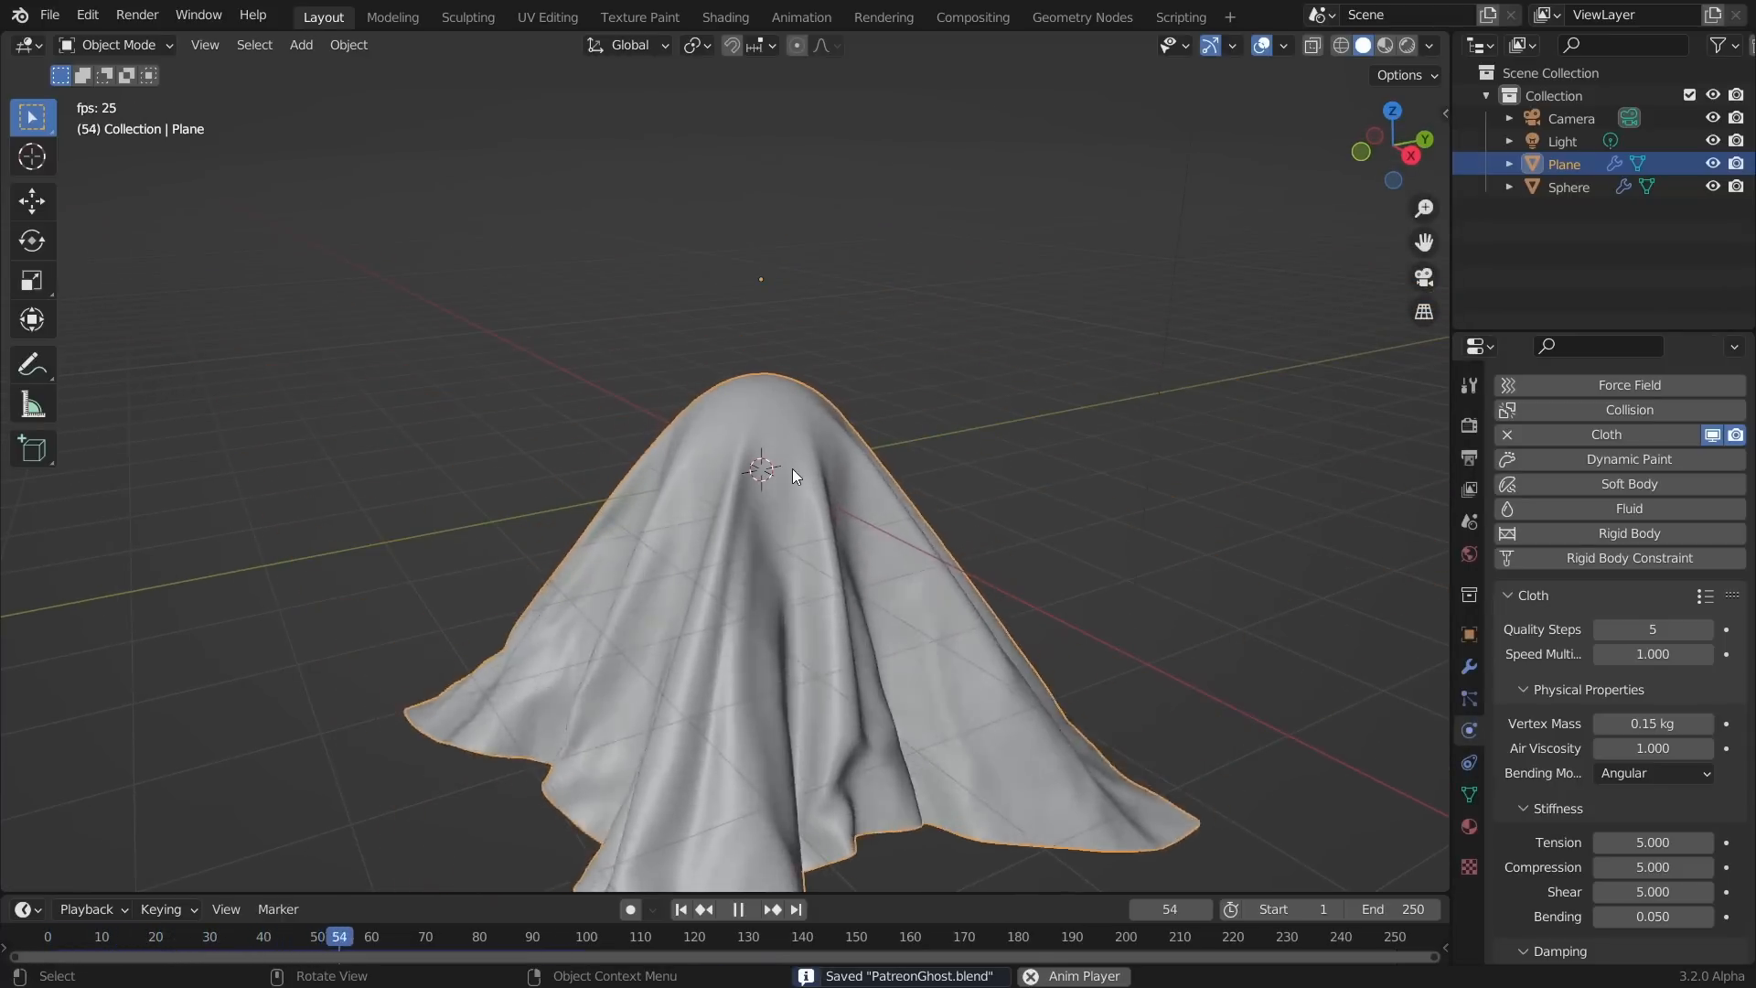
key(Escape)
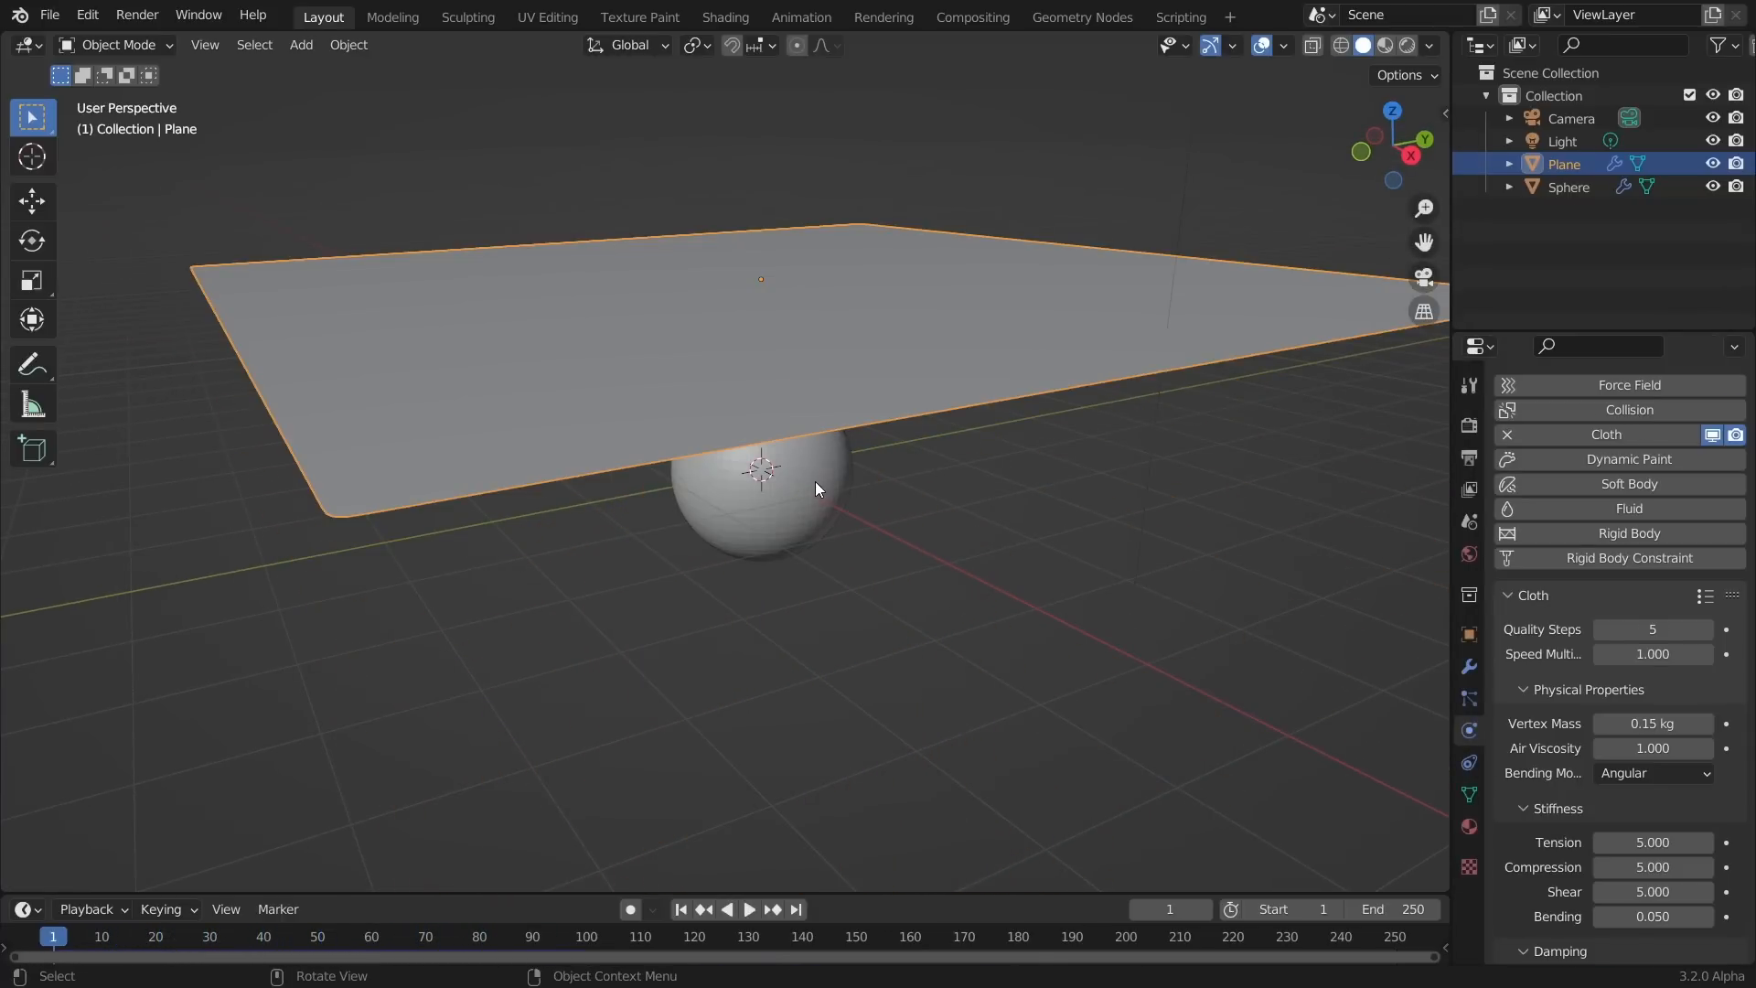
Select the collision sphere, play the simulation to frame 88 and insert a Location keyframe for the sphere there
click(815, 481)
scroll(826, 490, down, 3)
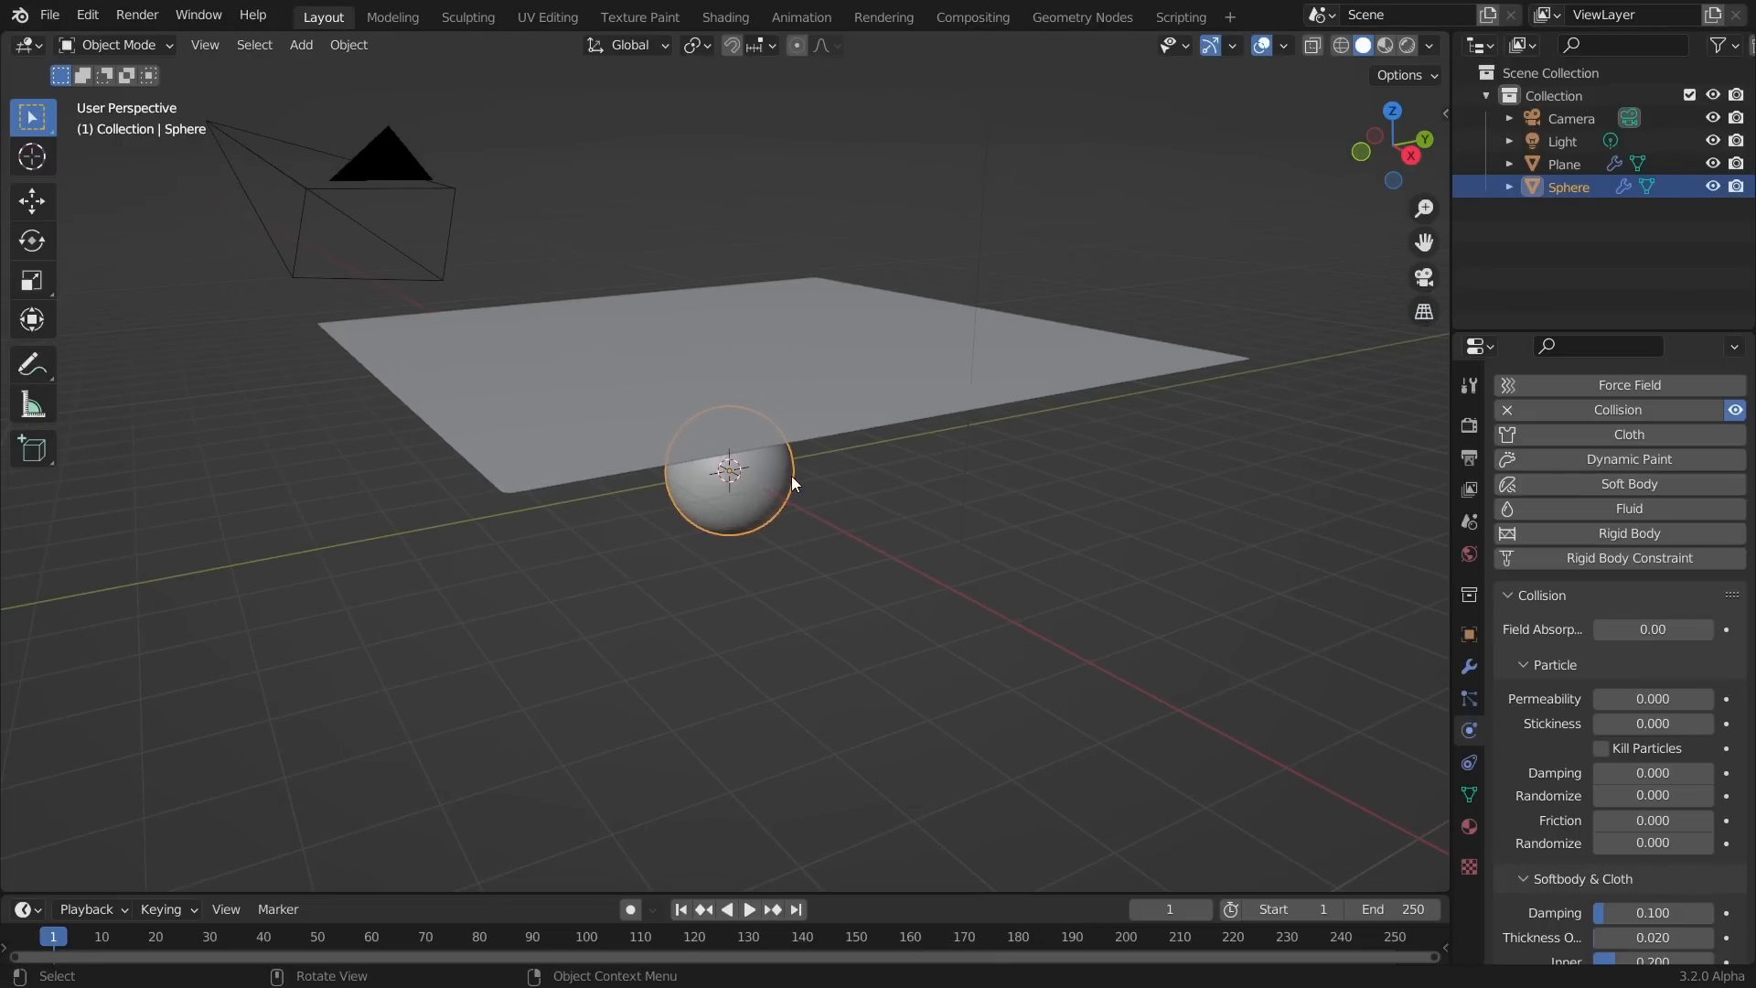
key(space)
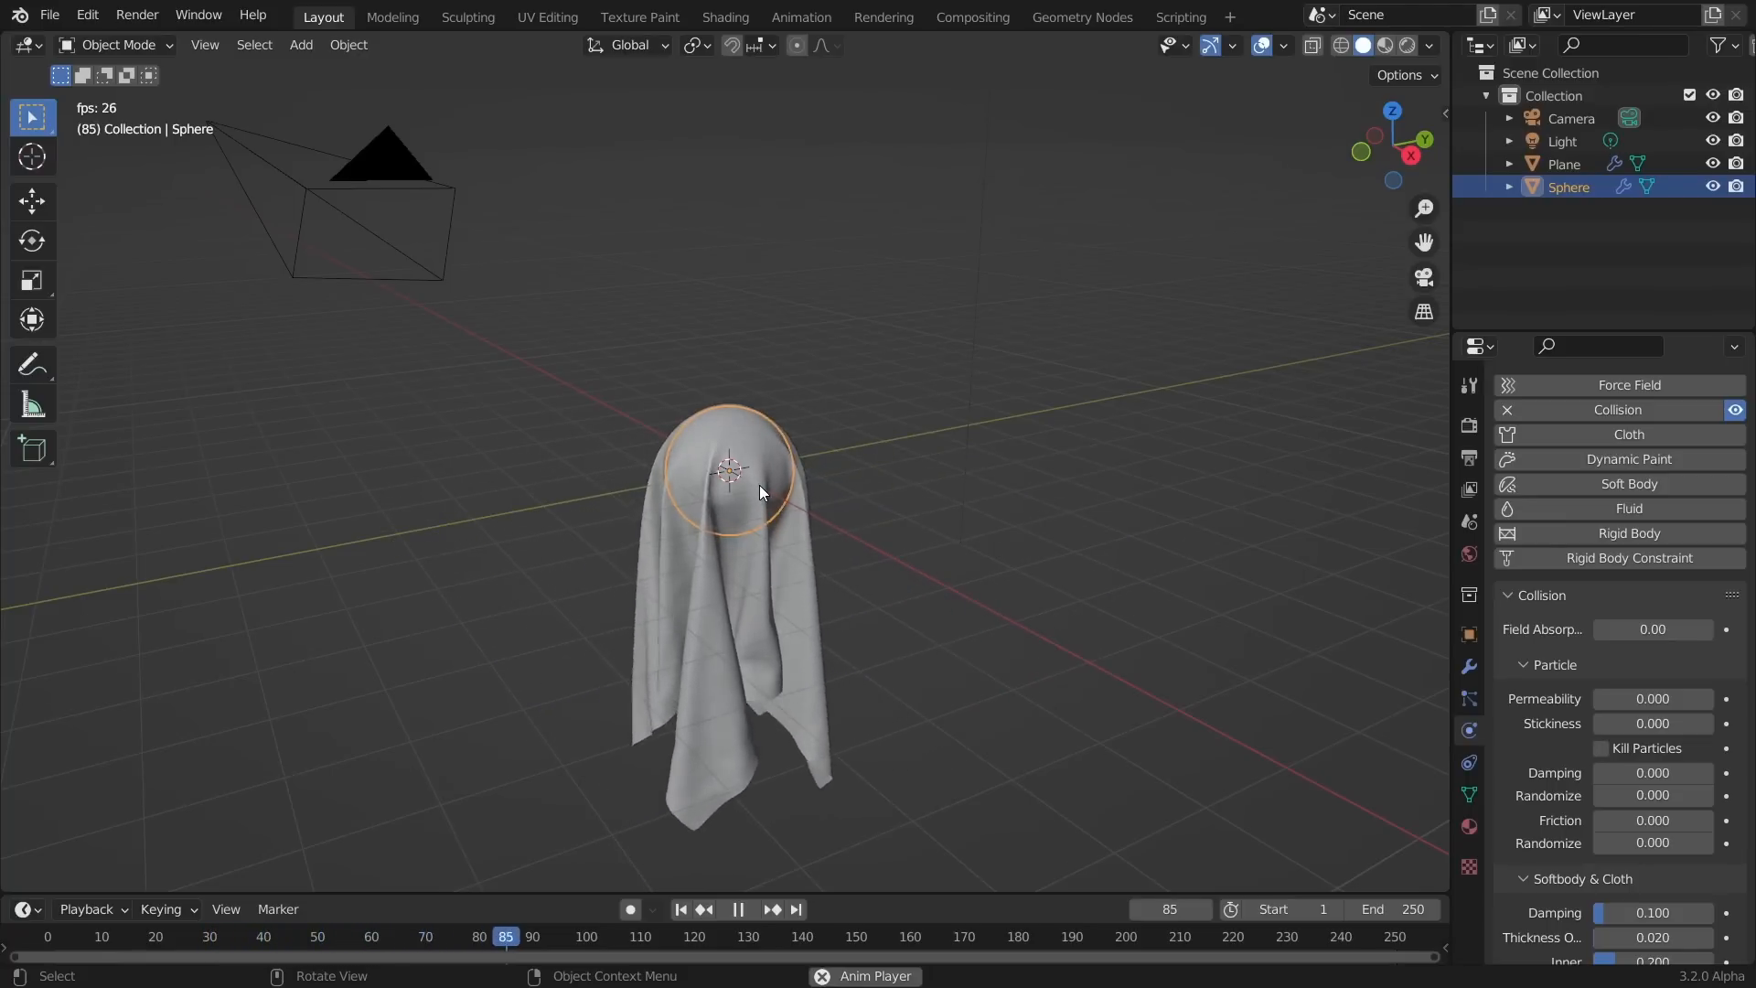
key(space)
key(i)
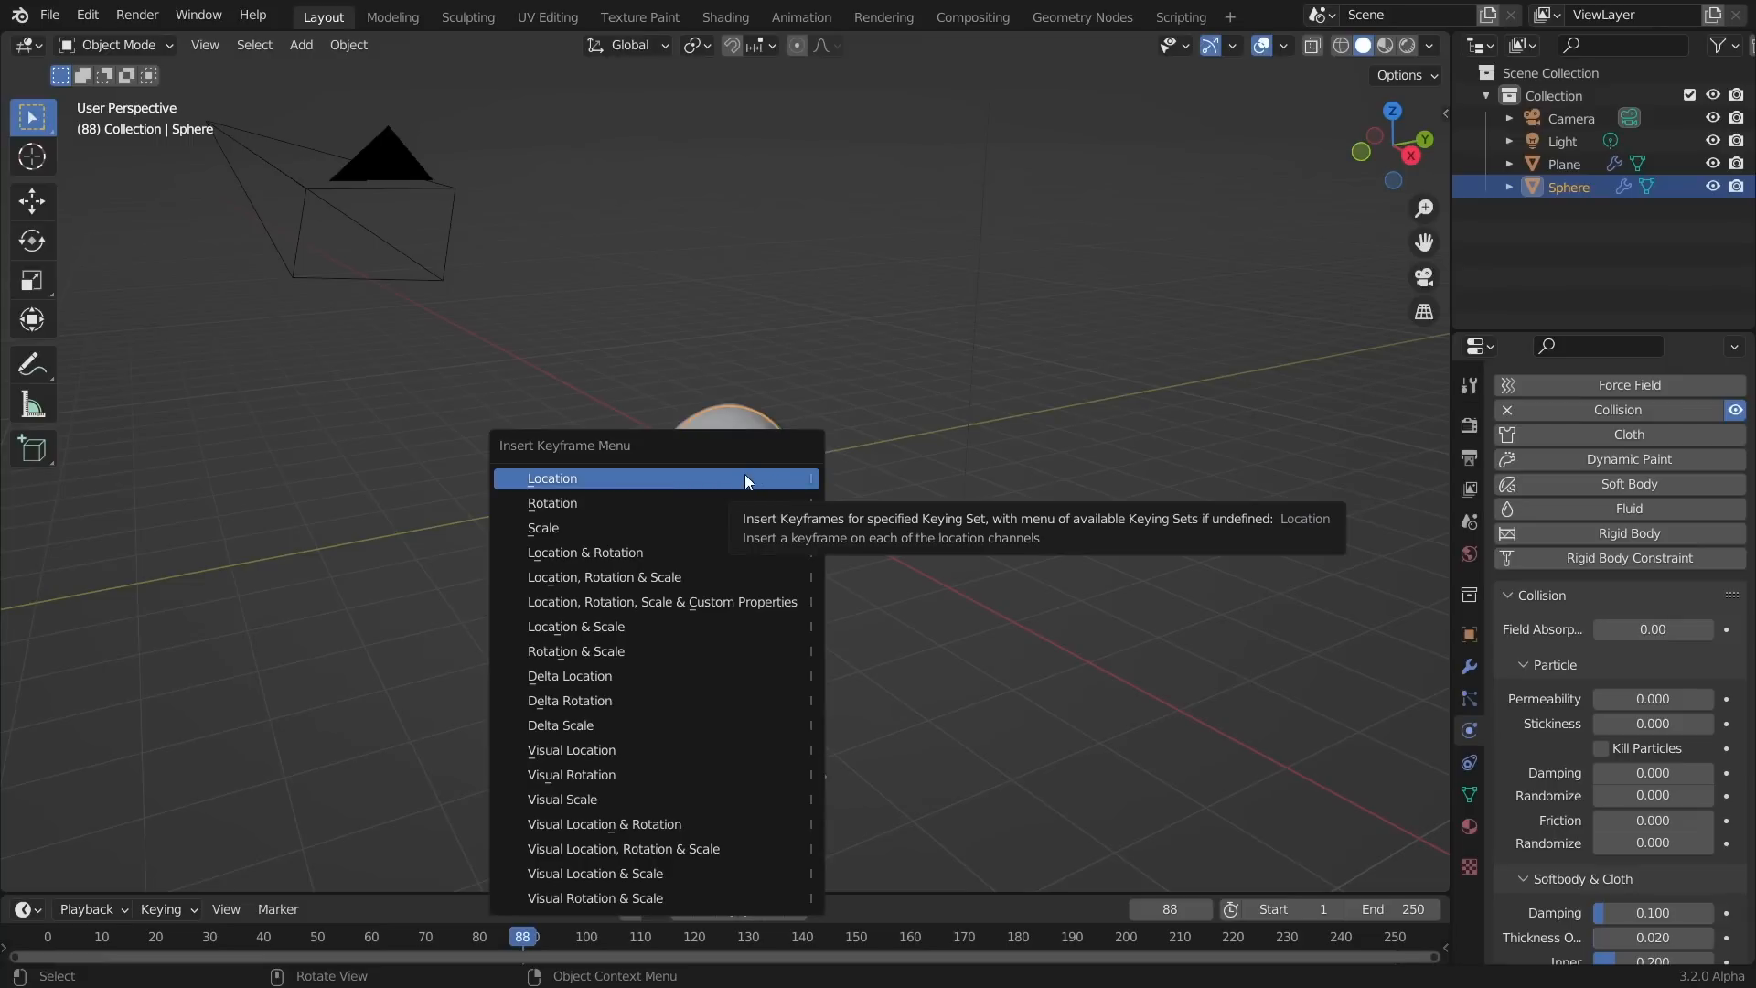
click(744, 473)
At frame 131, move the sphere out from under the cloth along the X axis and insert a Location keyframe
key(space)
click(751, 939)
key(space)
key(g)
key(y)
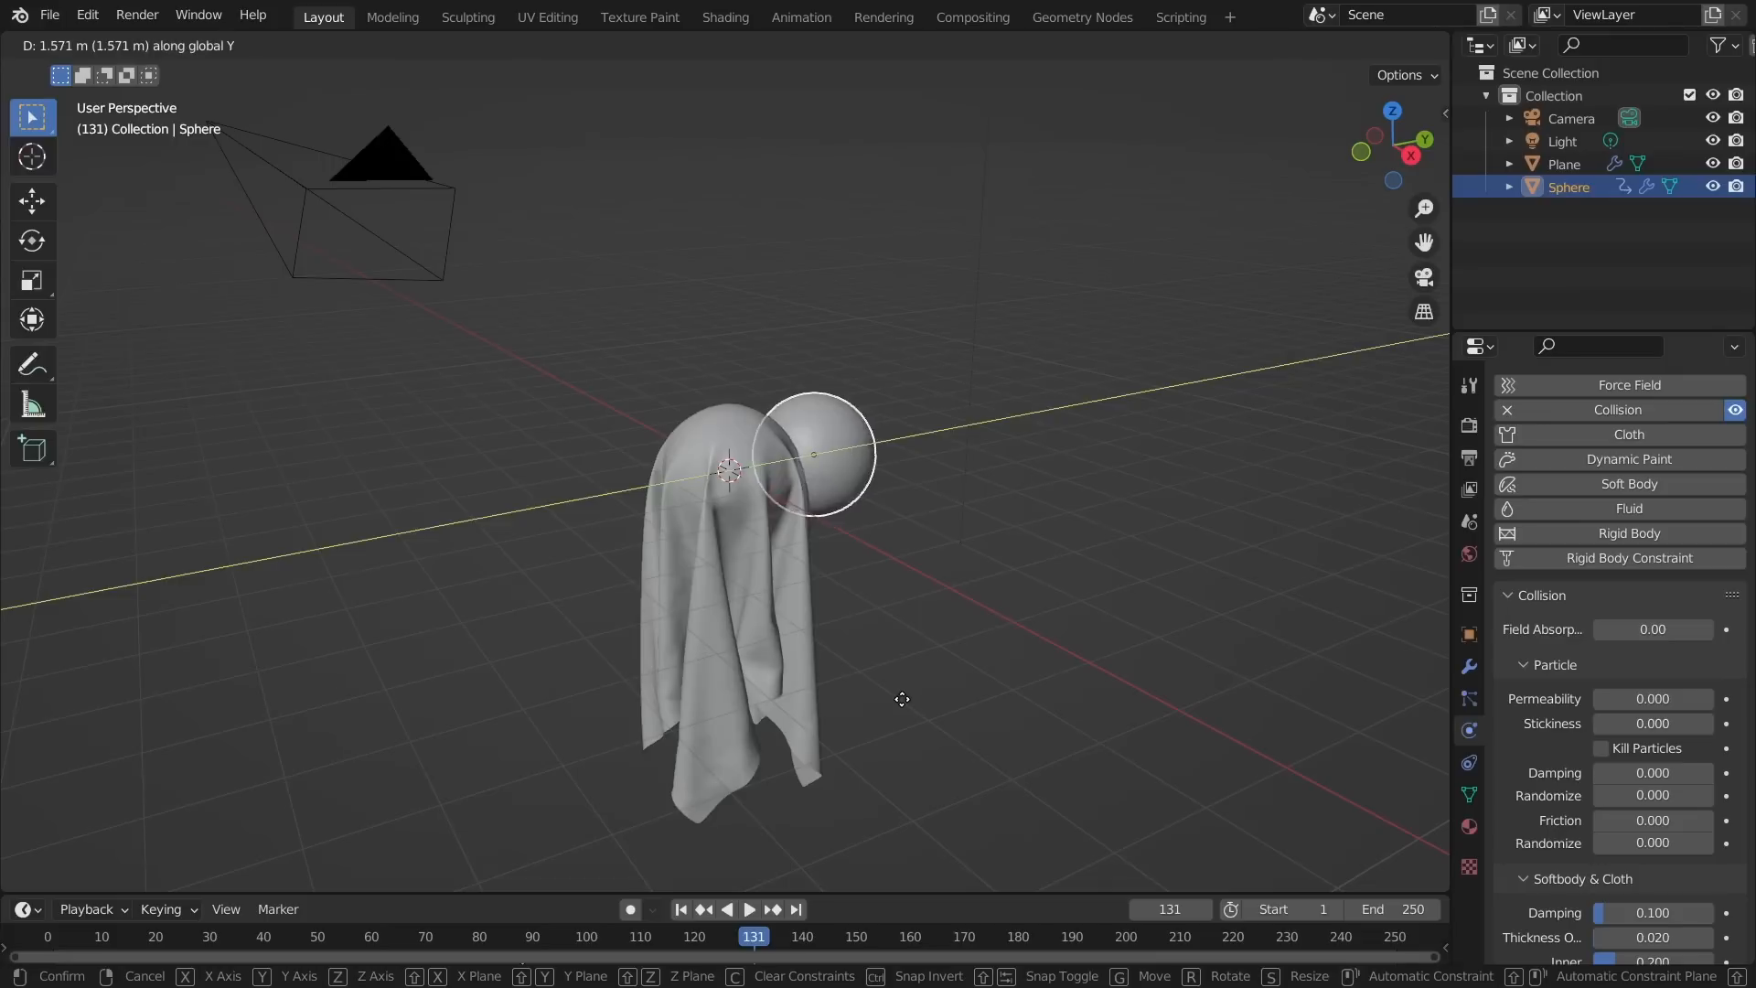
click(1052, 742)
key(i)
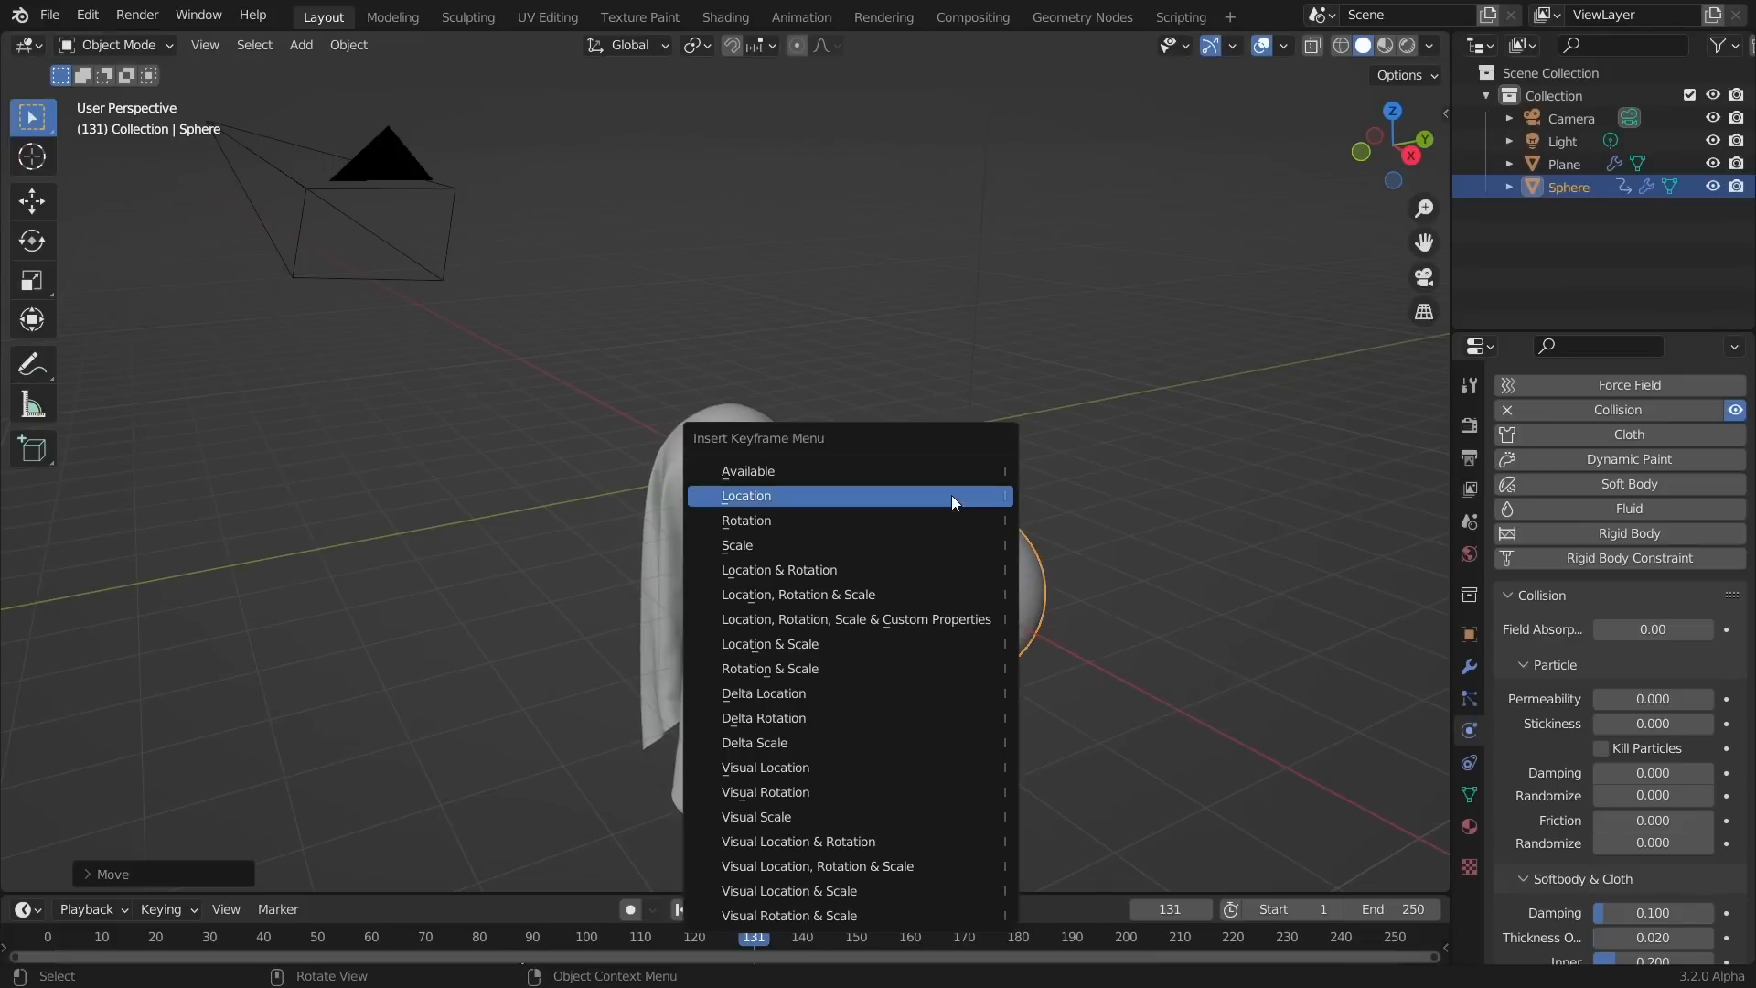
click(952, 498)
Enlarge the timeline to show the sphere's keyframes and play the animation from the first frame to frame 119
drag(684, 893, 686, 844)
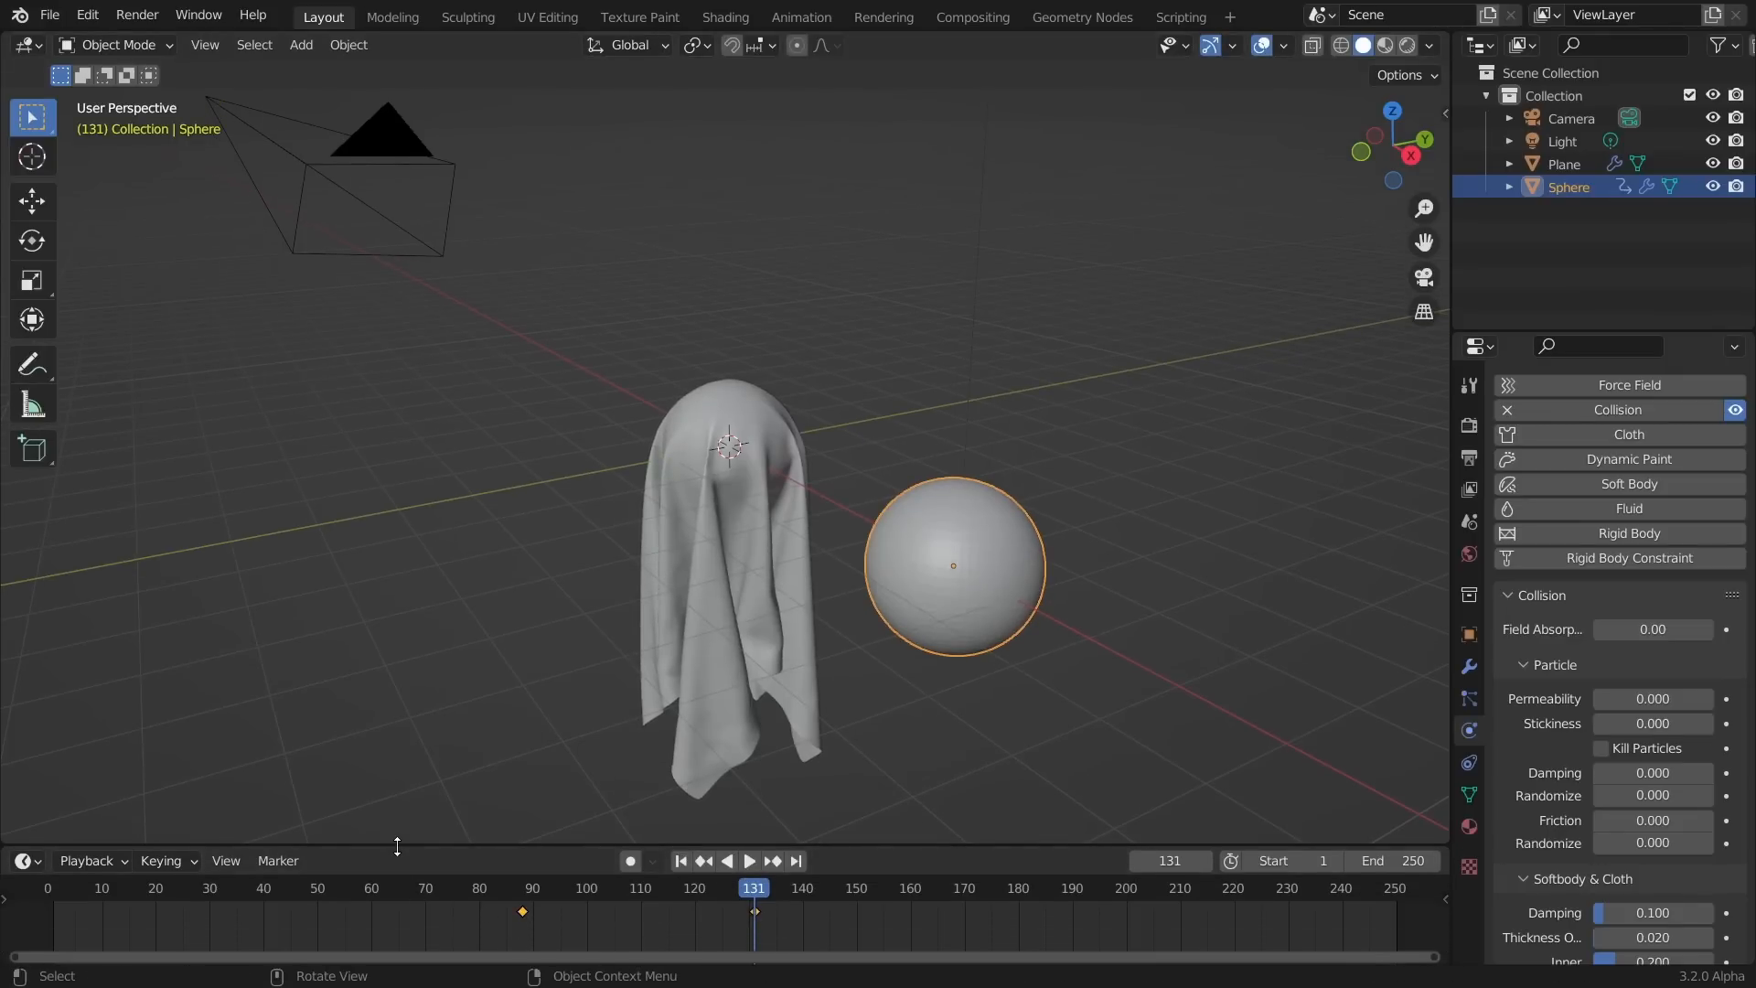
key(shift+Left)
key(space)
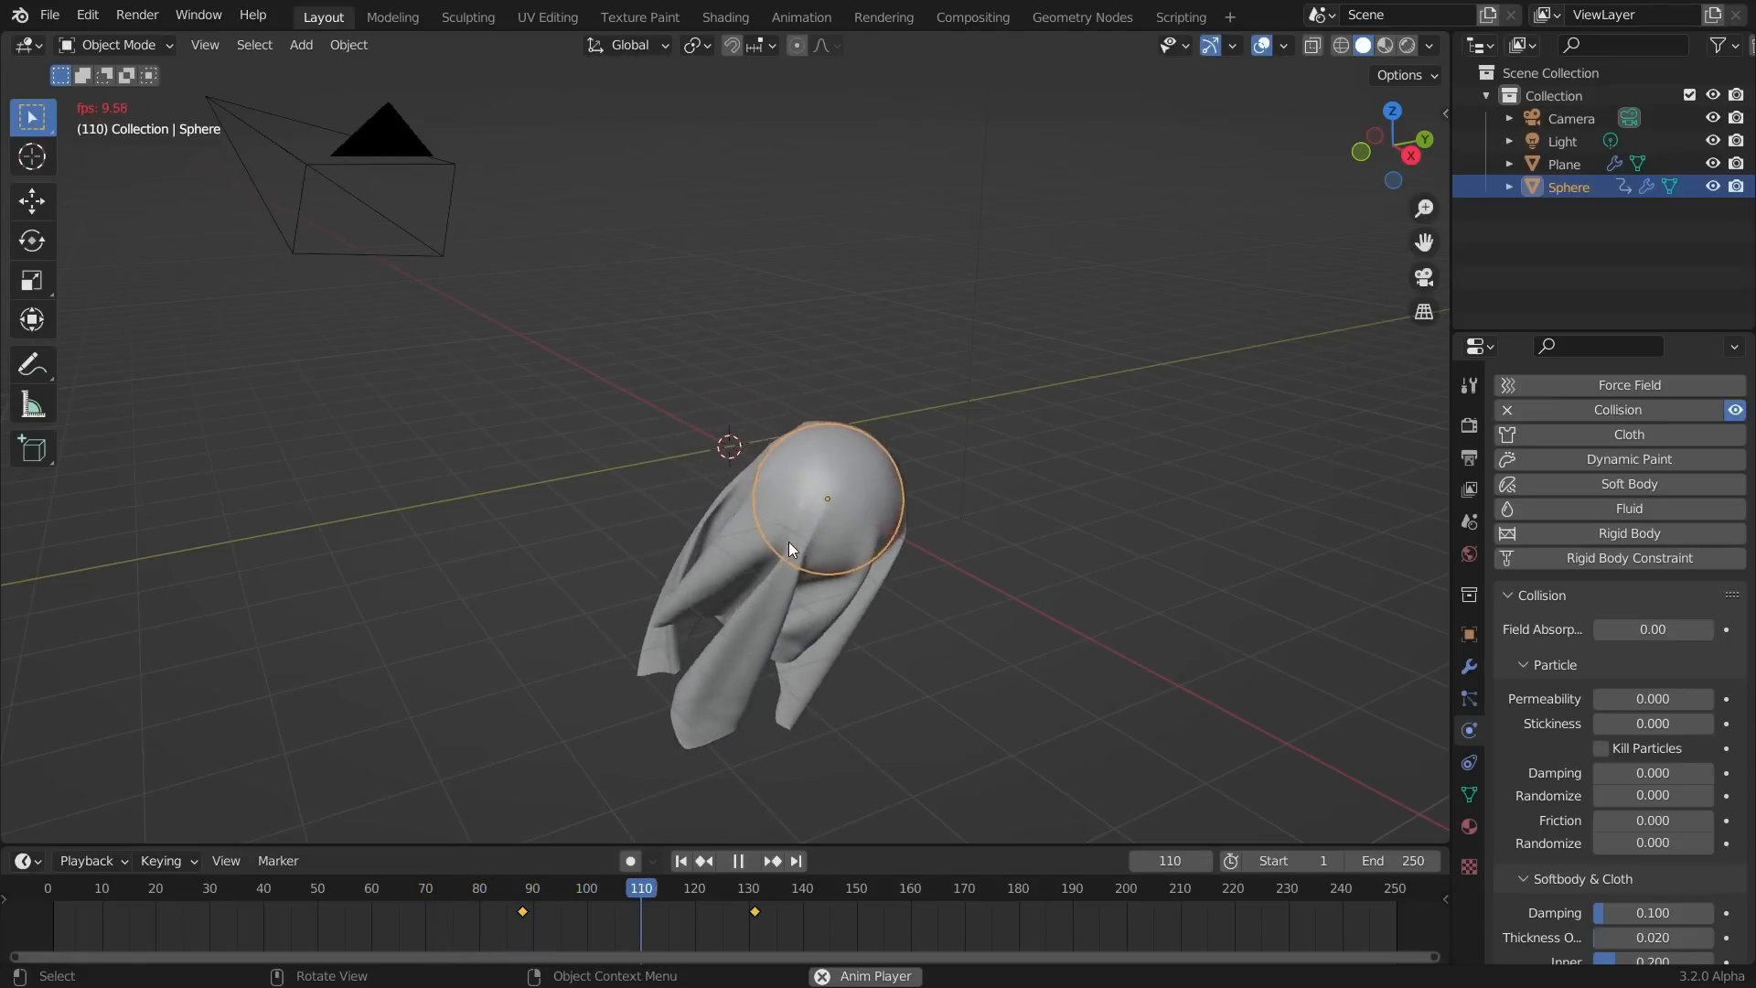
key(space)
Inspect the trailing cloth from several sides, then select the collision sphere inside it and hide it in the viewport
shift+middle_drag(885, 577, 1009, 440)
click(939, 456)
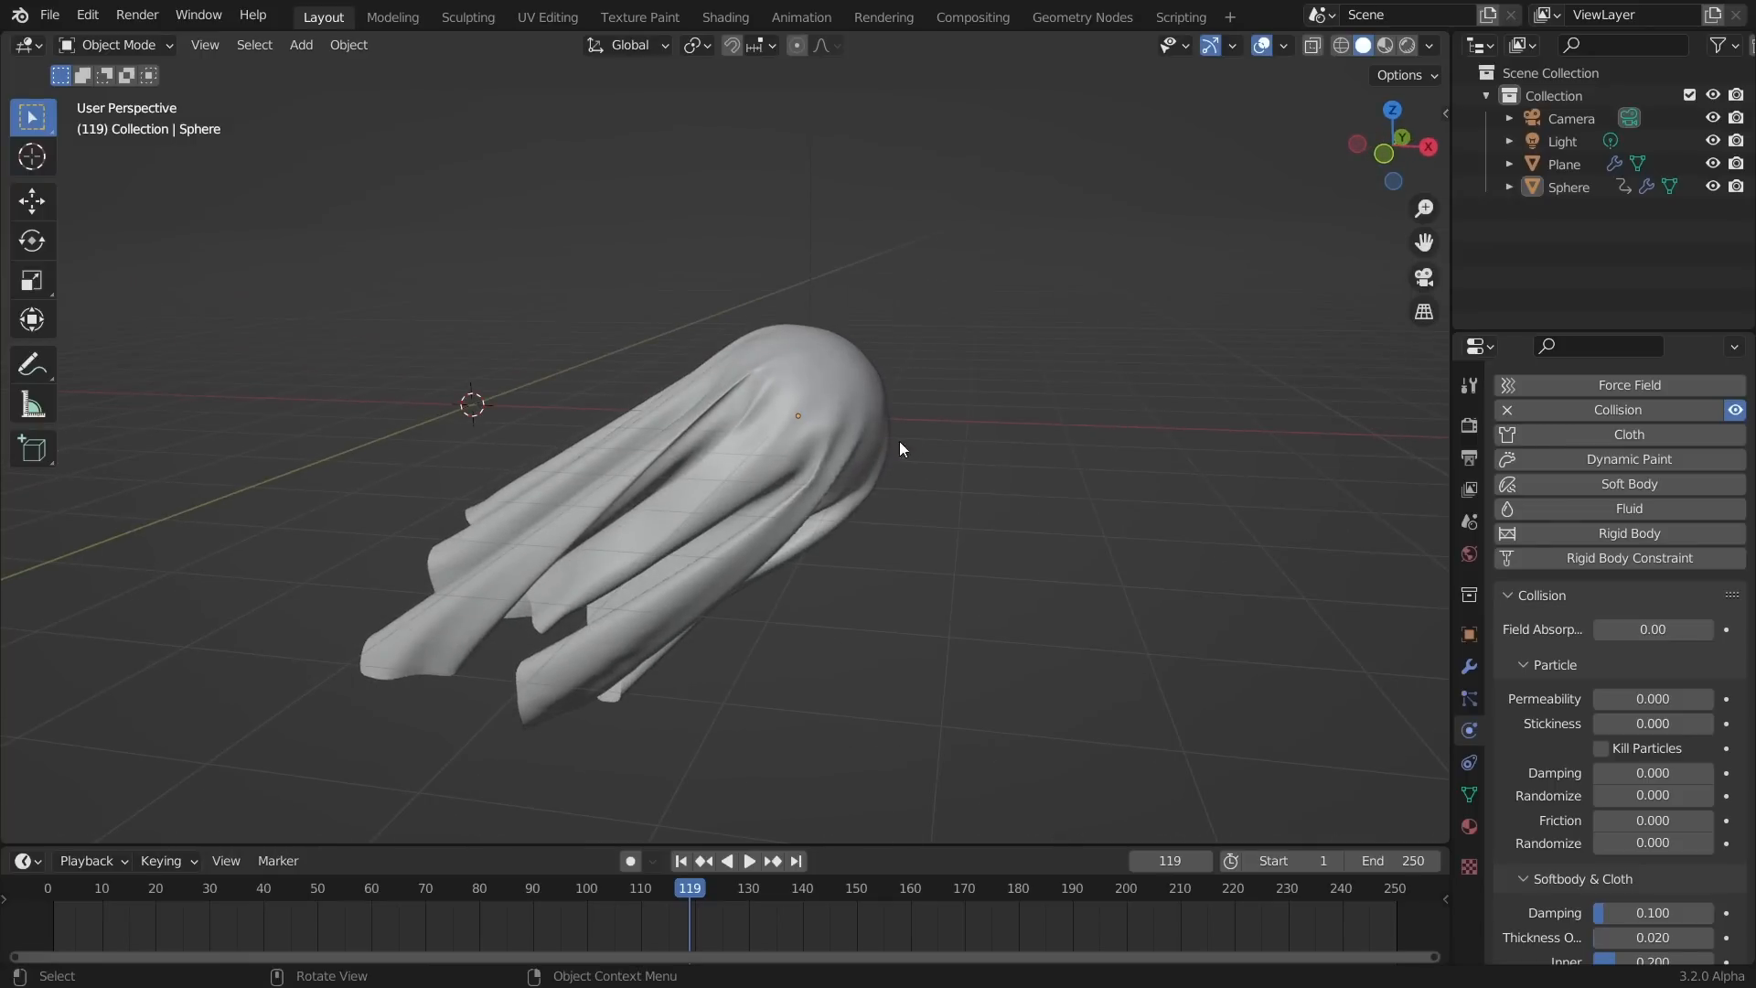
middle_drag(764, 473, 723, 454)
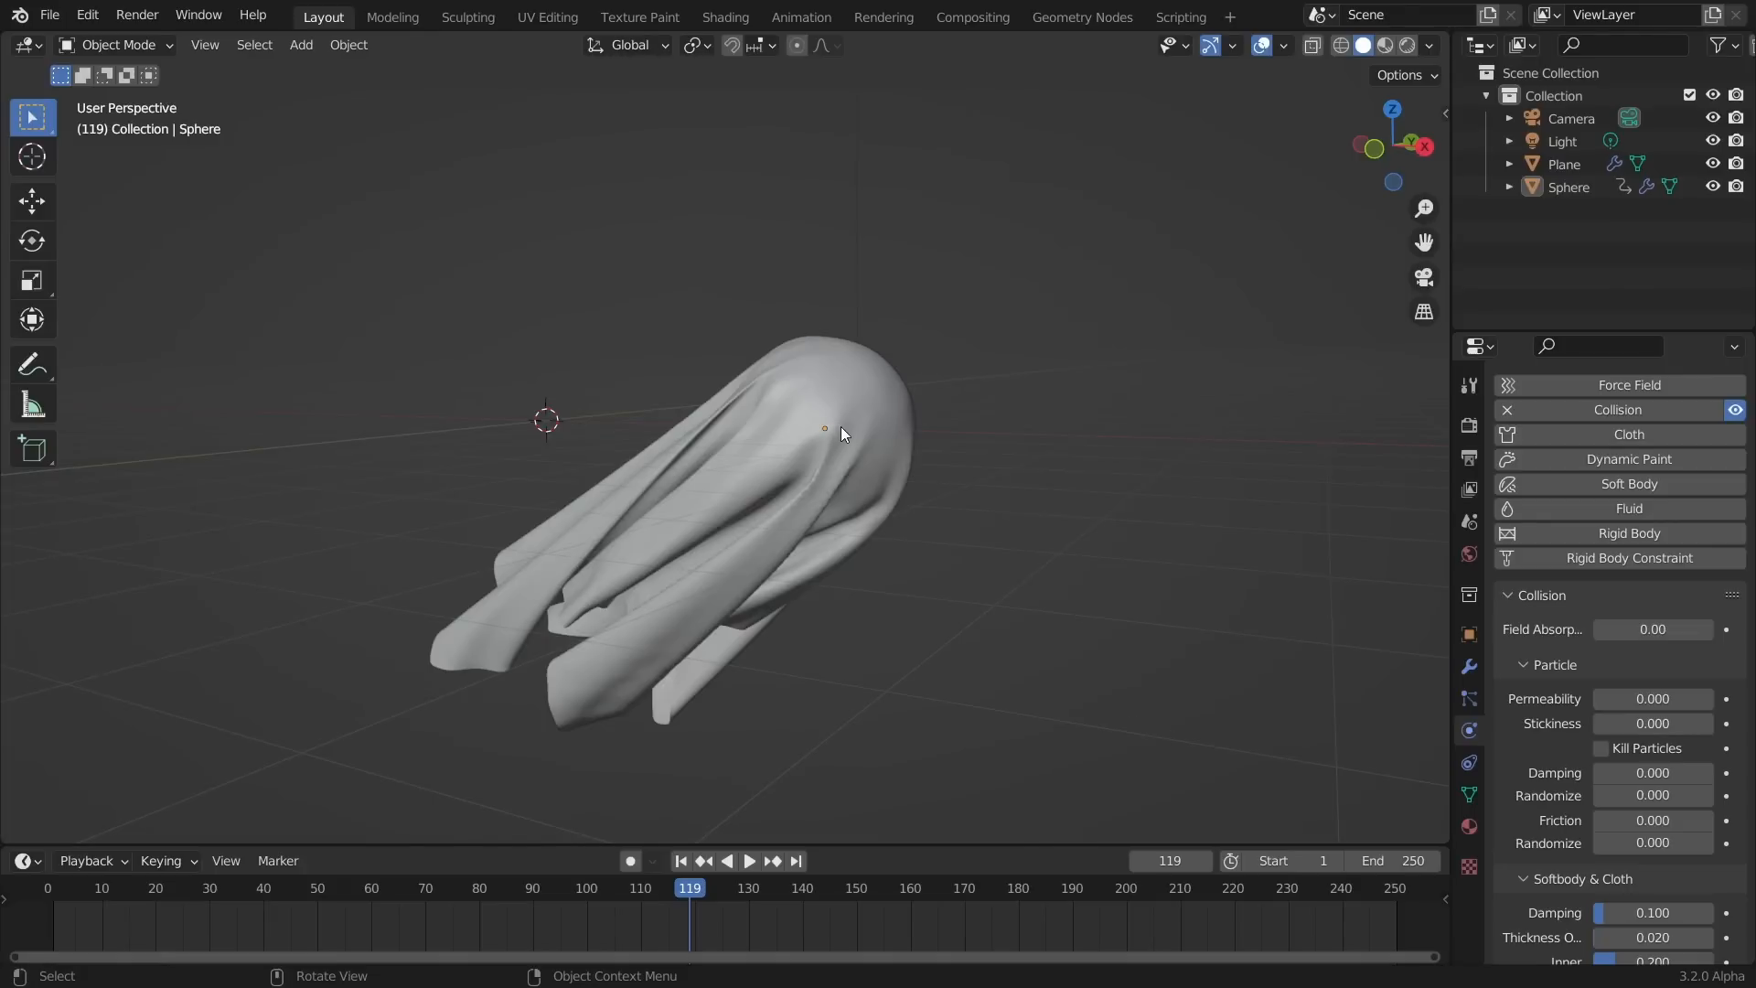
middle_drag(792, 447, 755, 435)
middle_drag(602, 424, 641, 437)
click(640, 438)
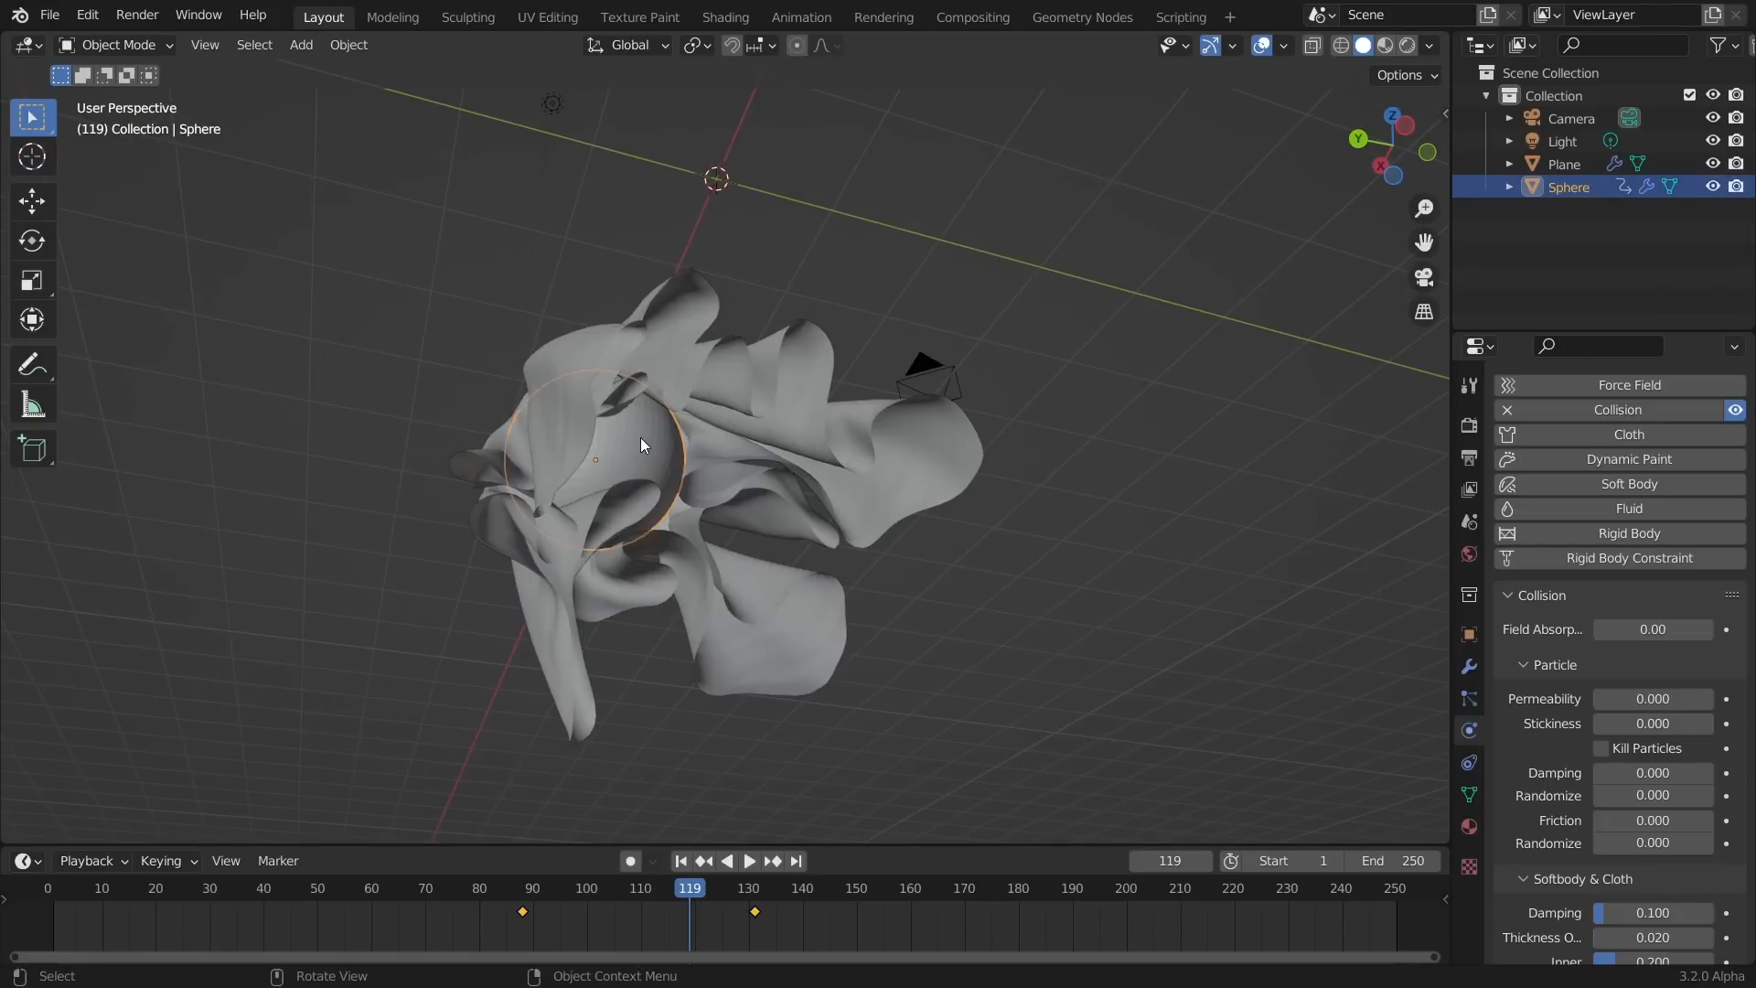
middle_drag(750, 404, 800, 358)
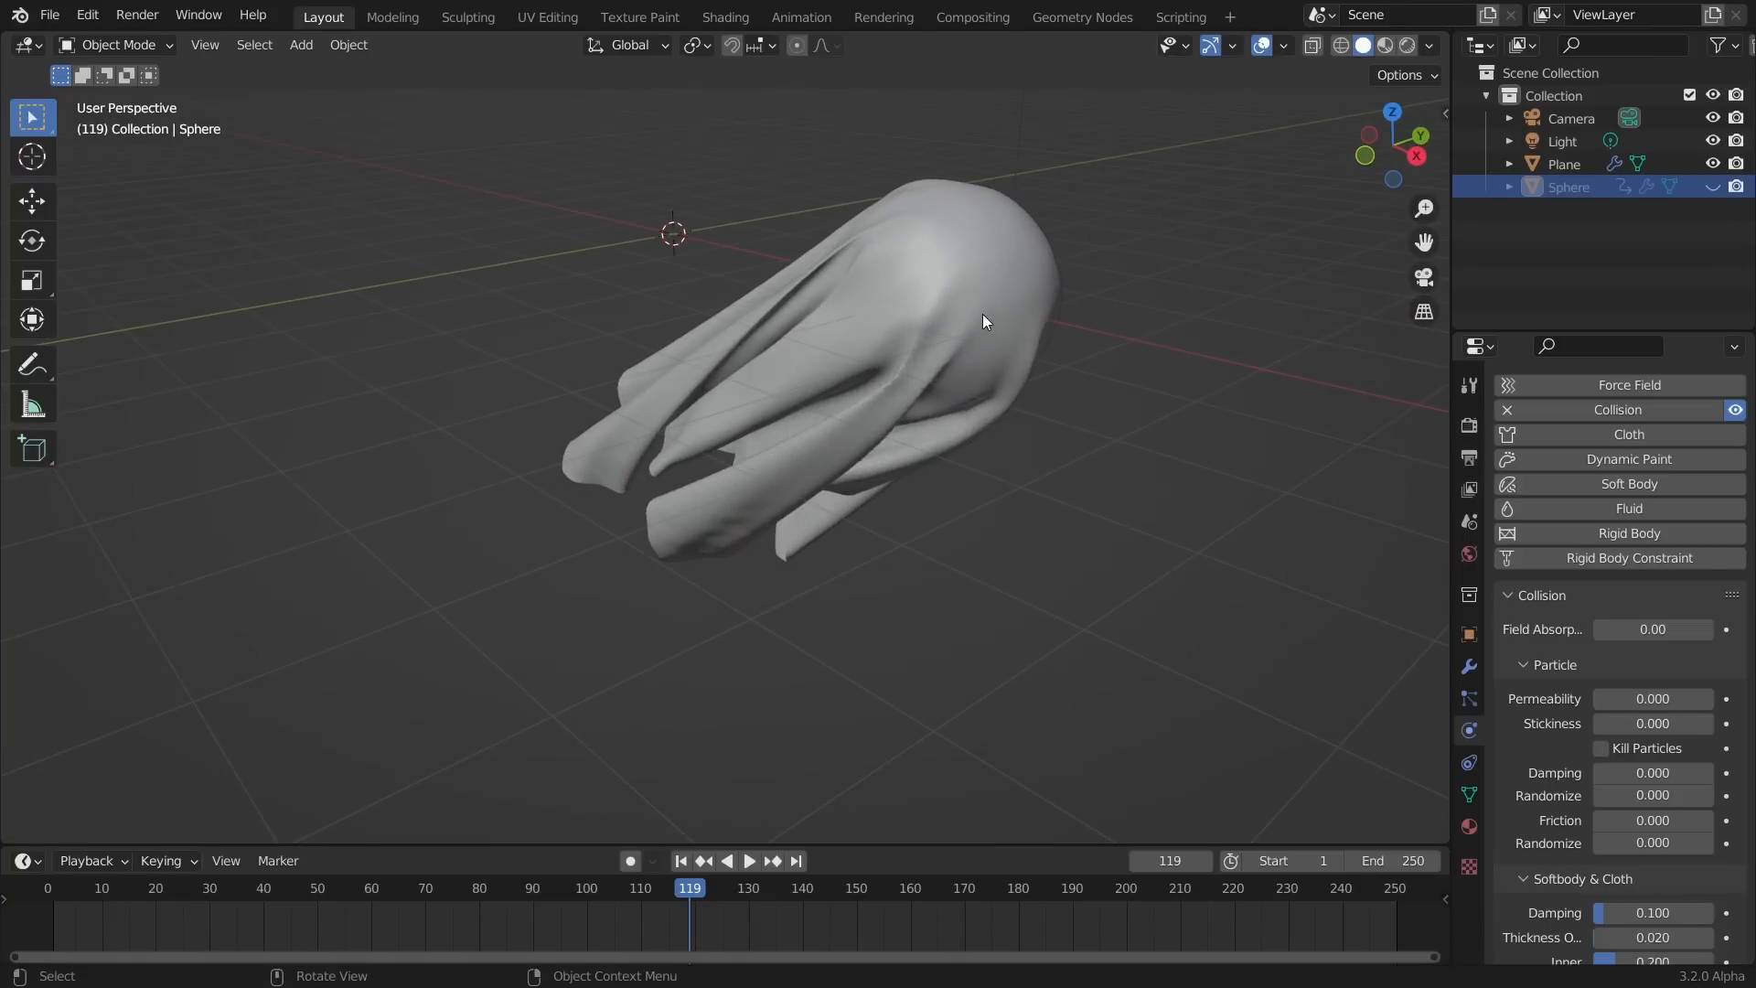
Make the cloth plane the active object and frame the whole ghost in the viewport
click(974, 305)
right_click(969, 304)
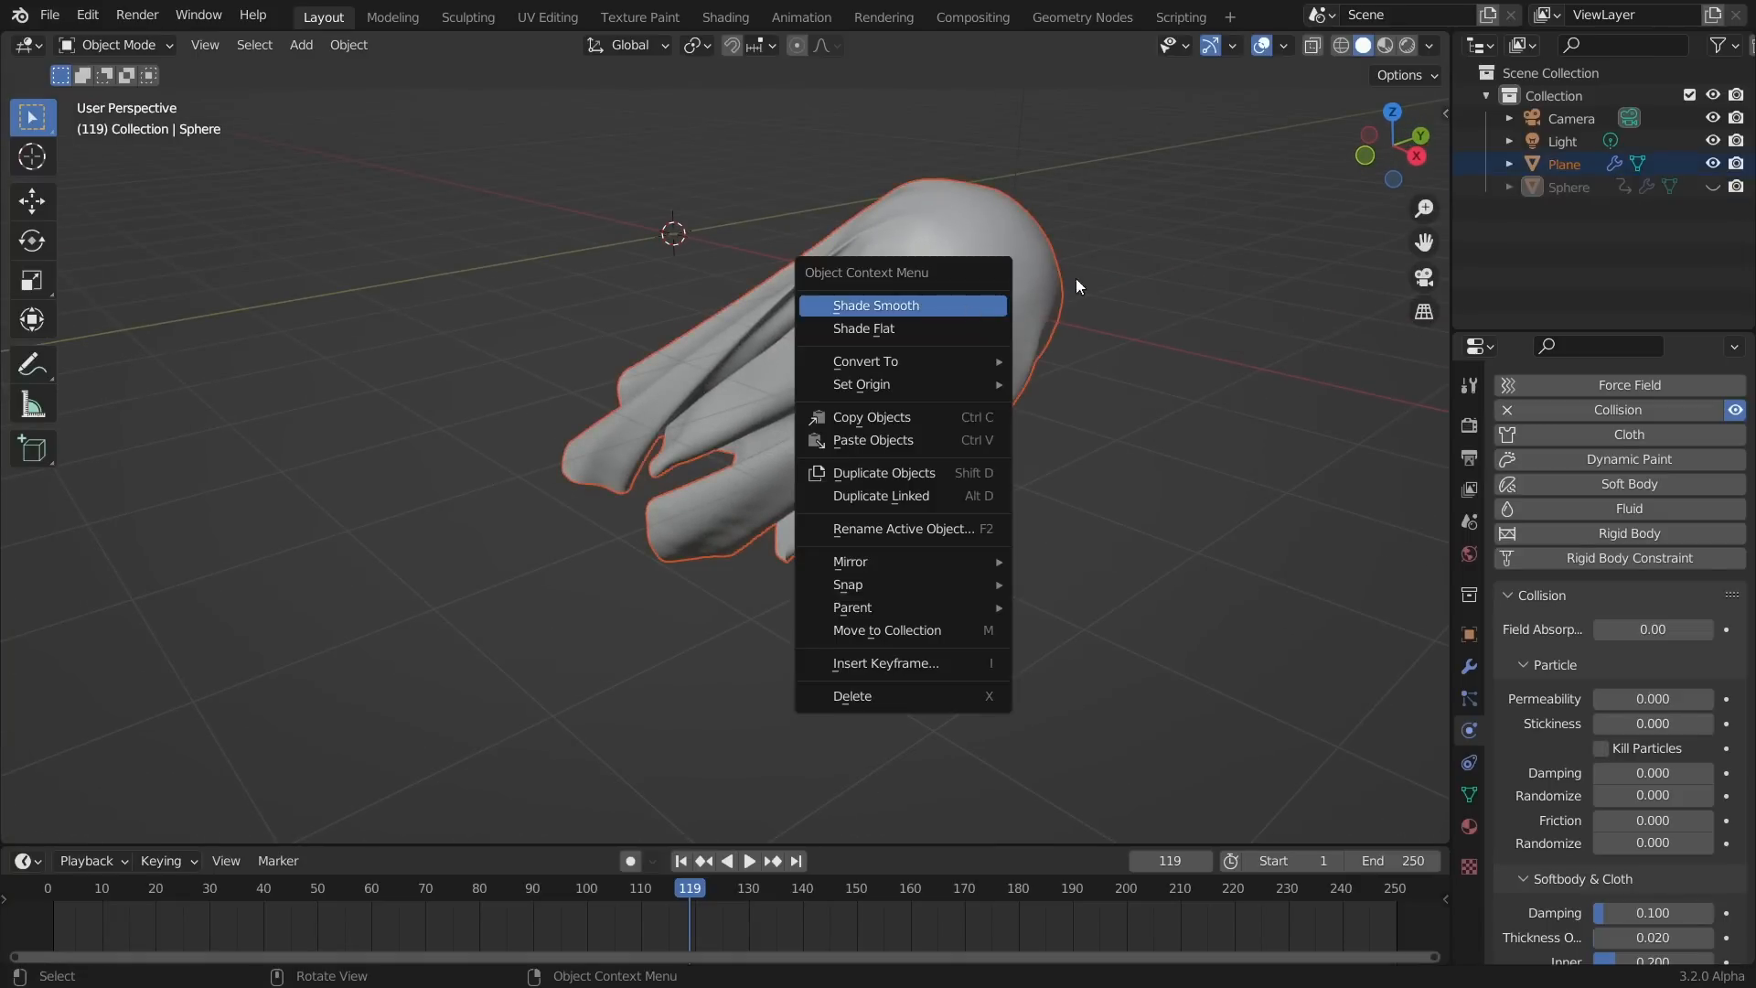
right_click(939, 274)
click(939, 275)
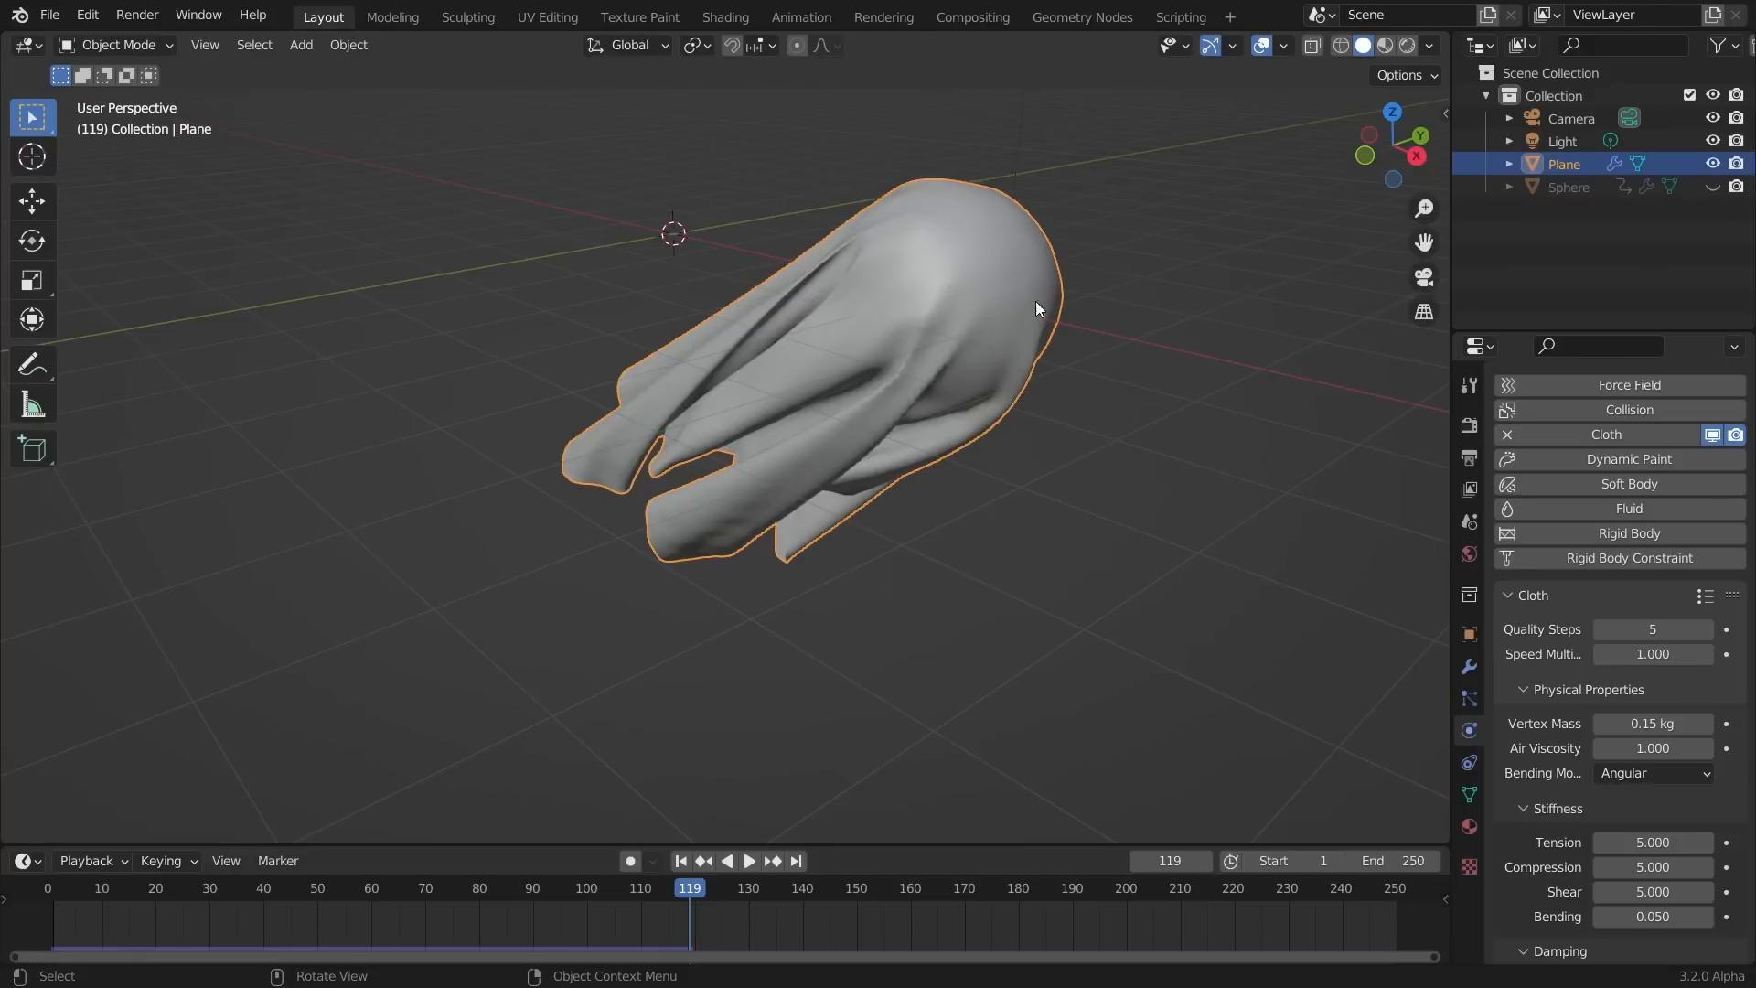
shift+middle_drag(1023, 306, 944, 399)
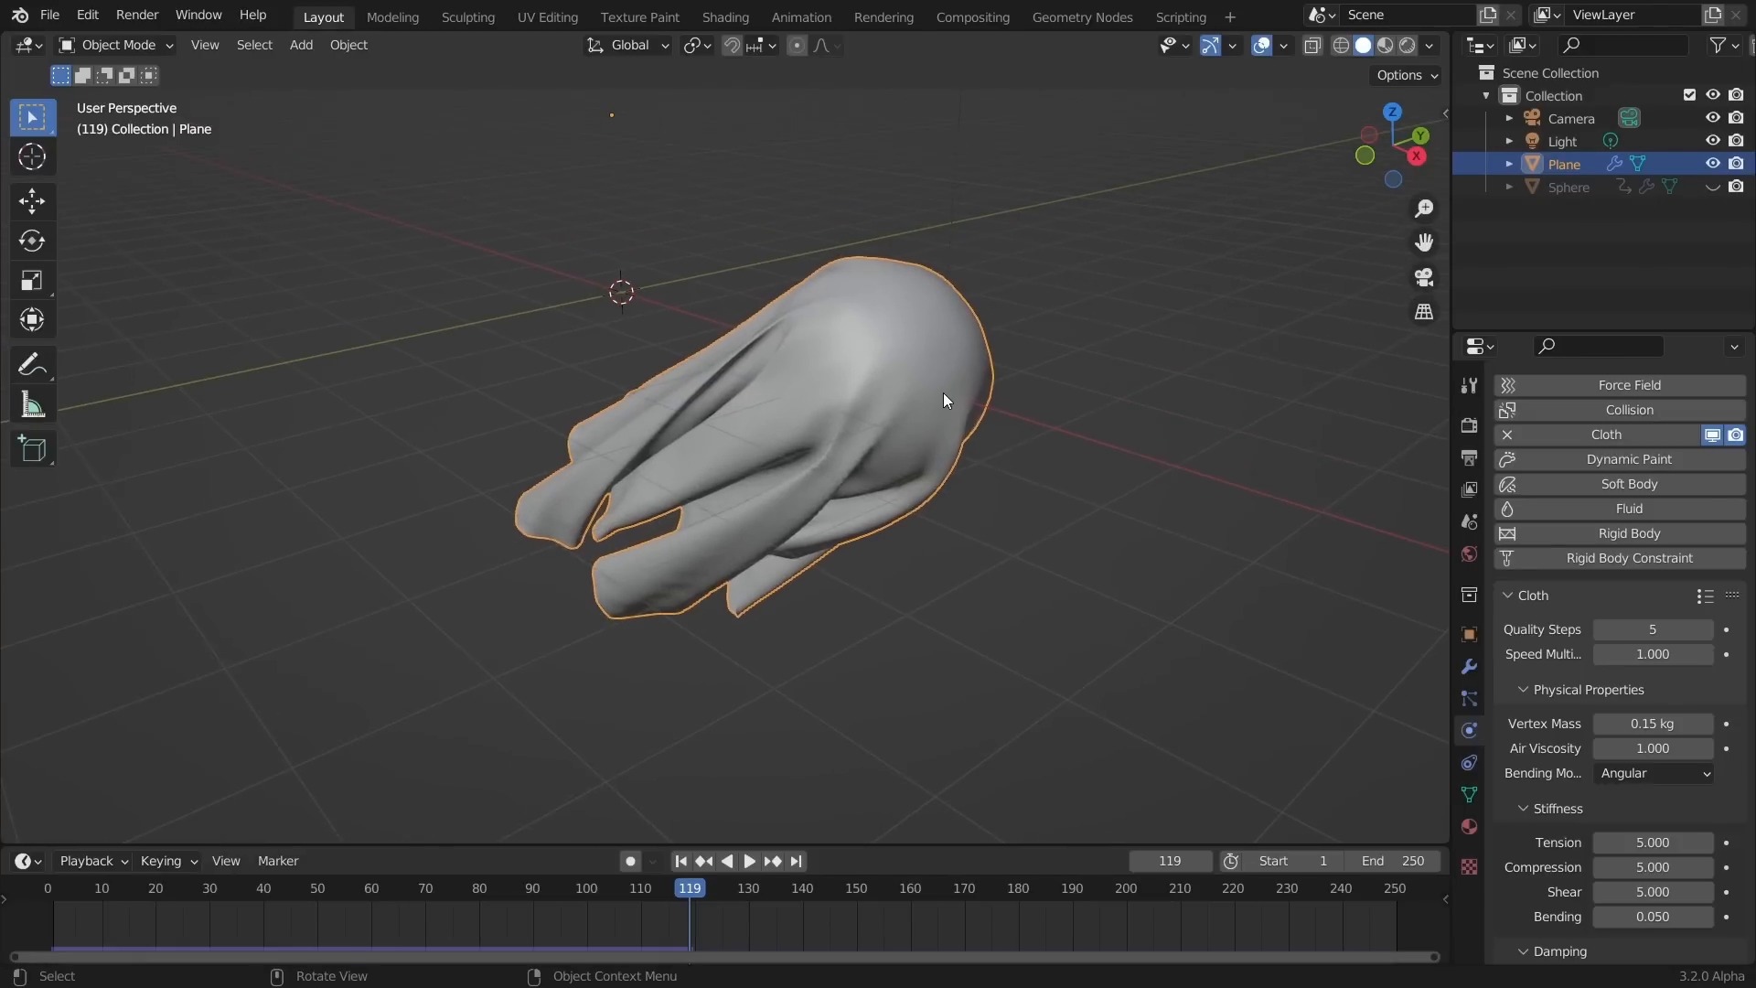
scroll(971, 364, down, 3)
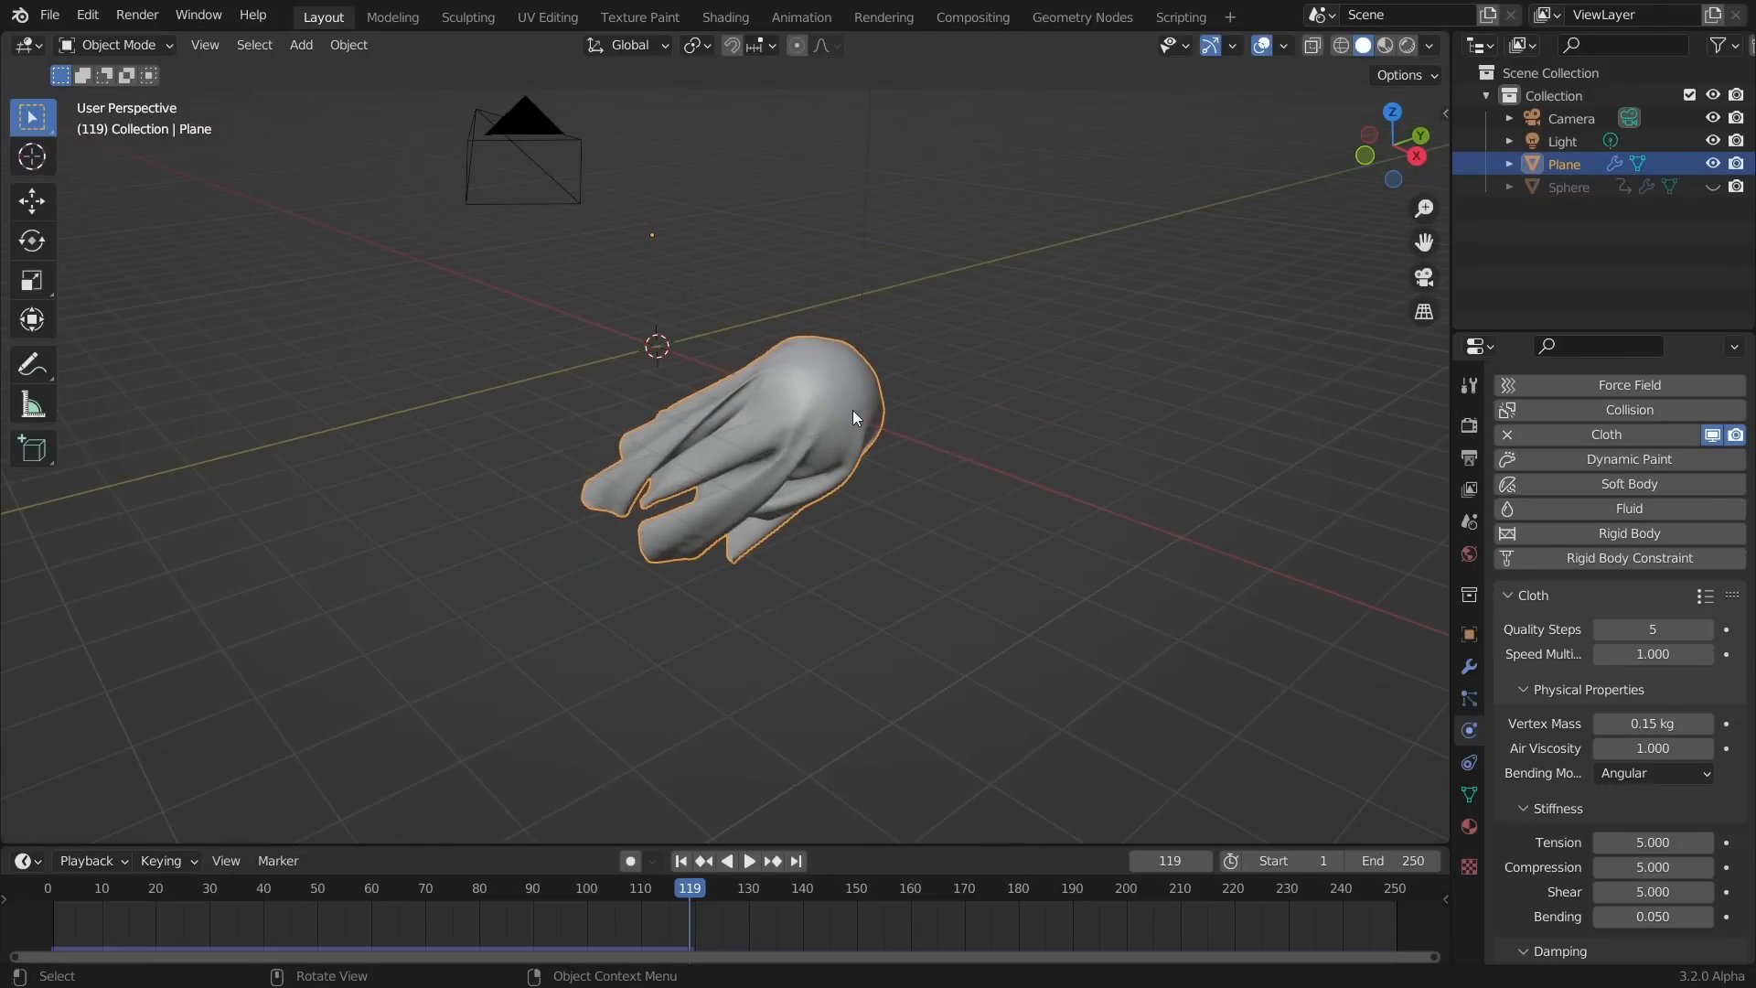
Show the viewport in Rendered shading and set the render engine to Cycles with GPU Compute
click(1407, 46)
click(1469, 425)
click(1653, 388)
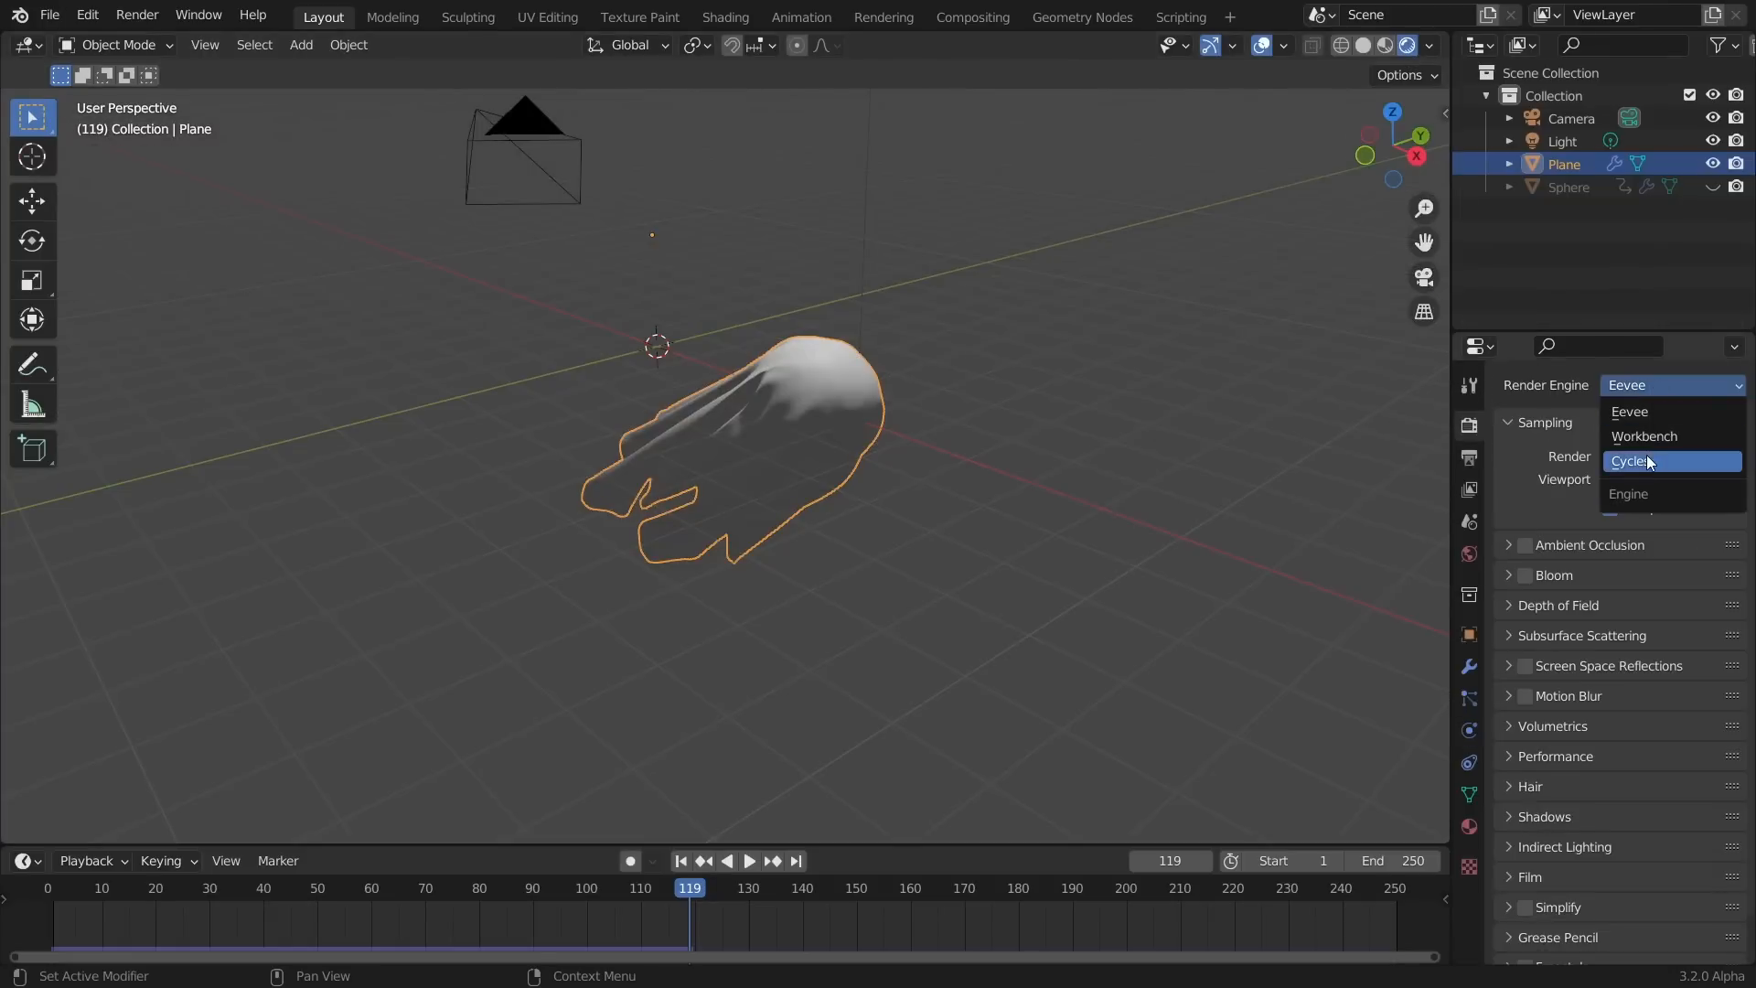
click(1646, 459)
click(1642, 446)
click(1617, 494)
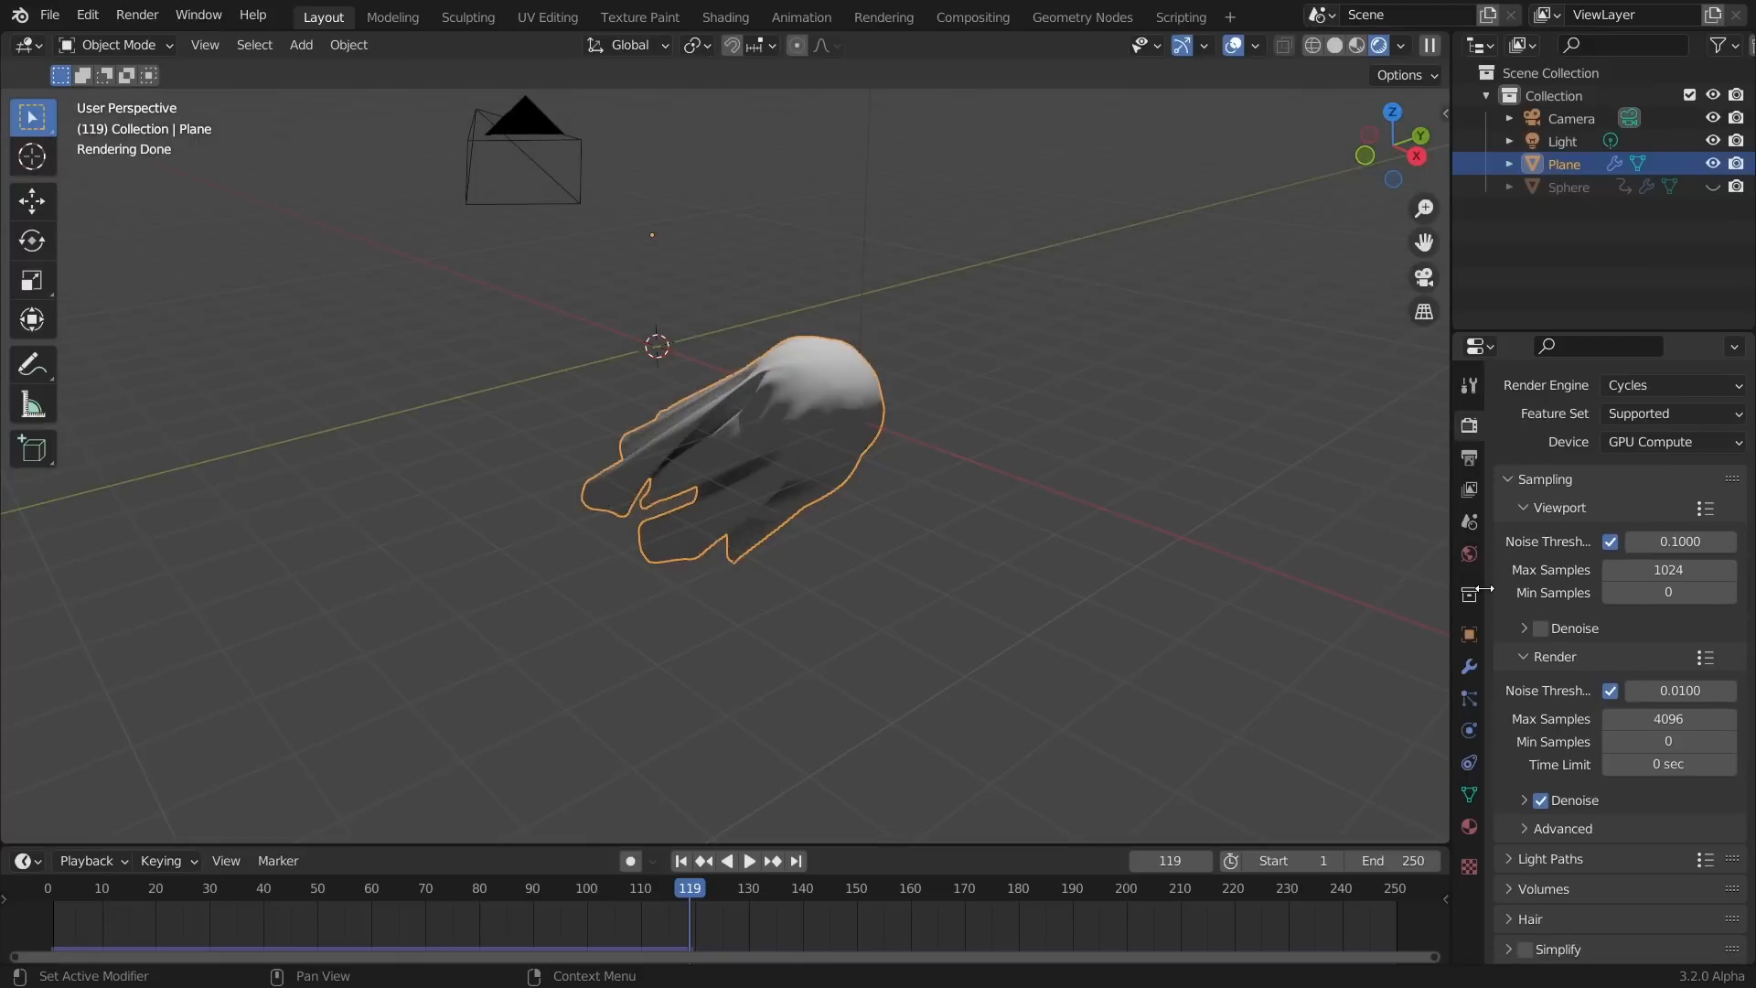
Delete the light and illuminate the world with an Environment Texture using the peppermint powerplant 2k HDR from the HDRIs folder
click(1550, 139)
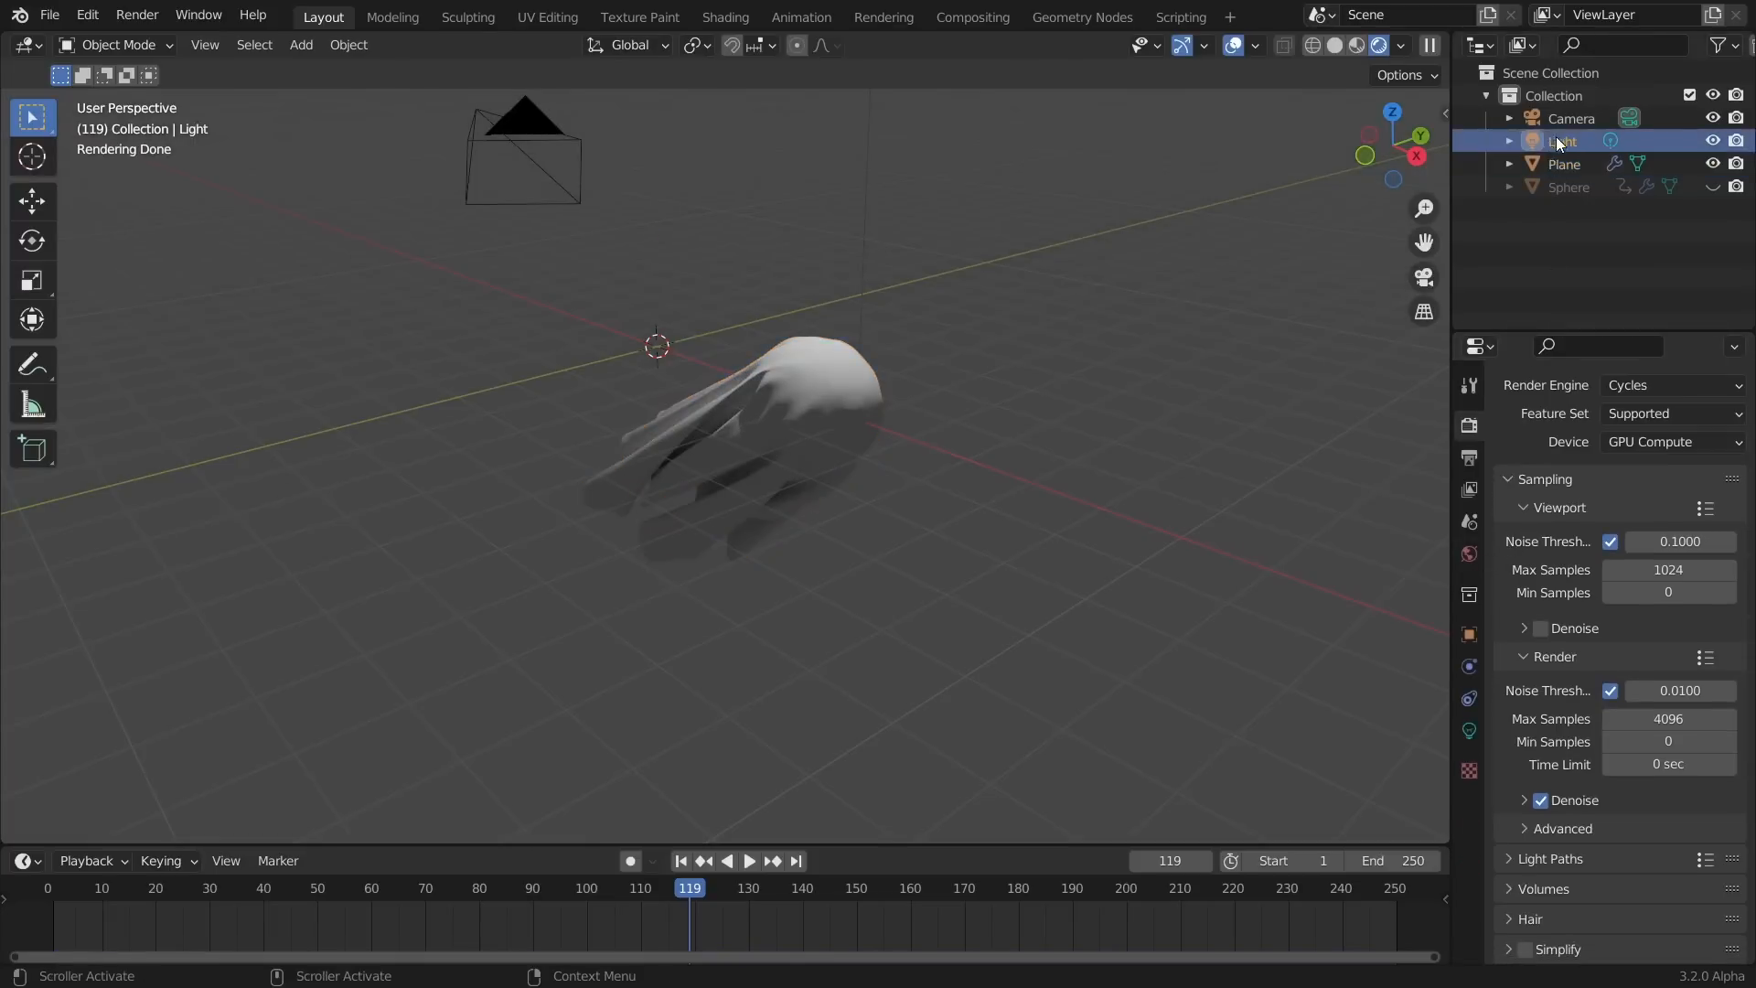
key(x)
click(1469, 553)
click(1602, 565)
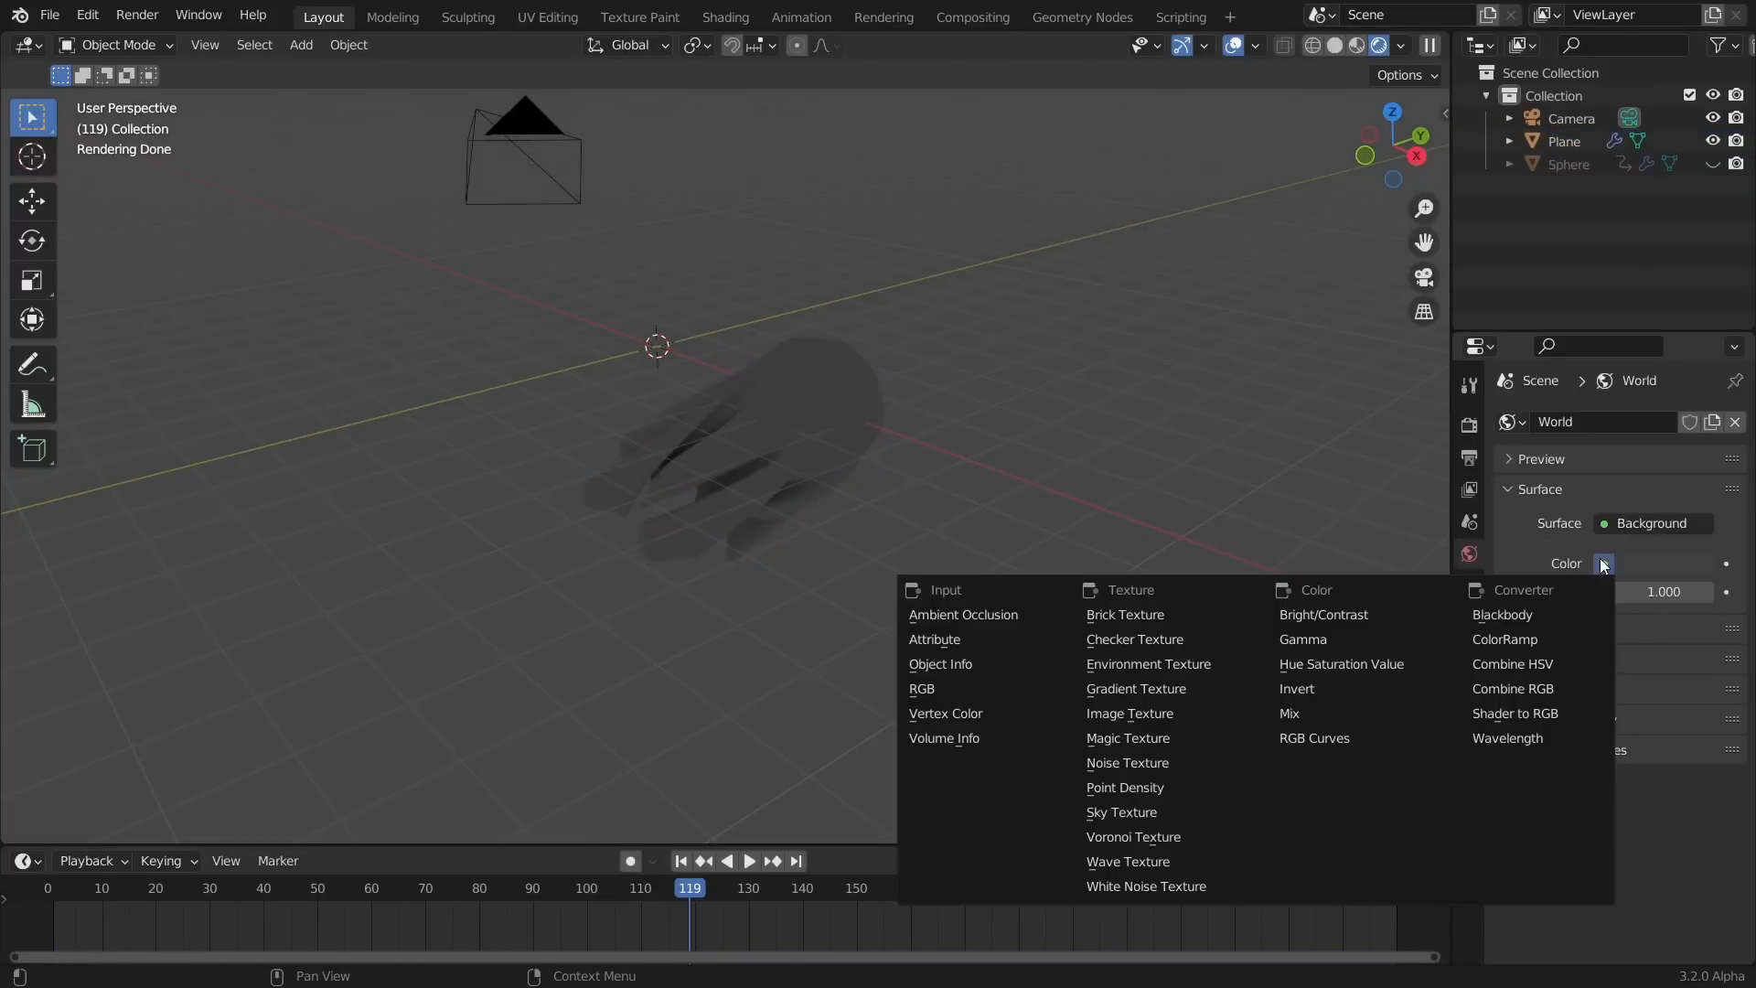
click(1174, 661)
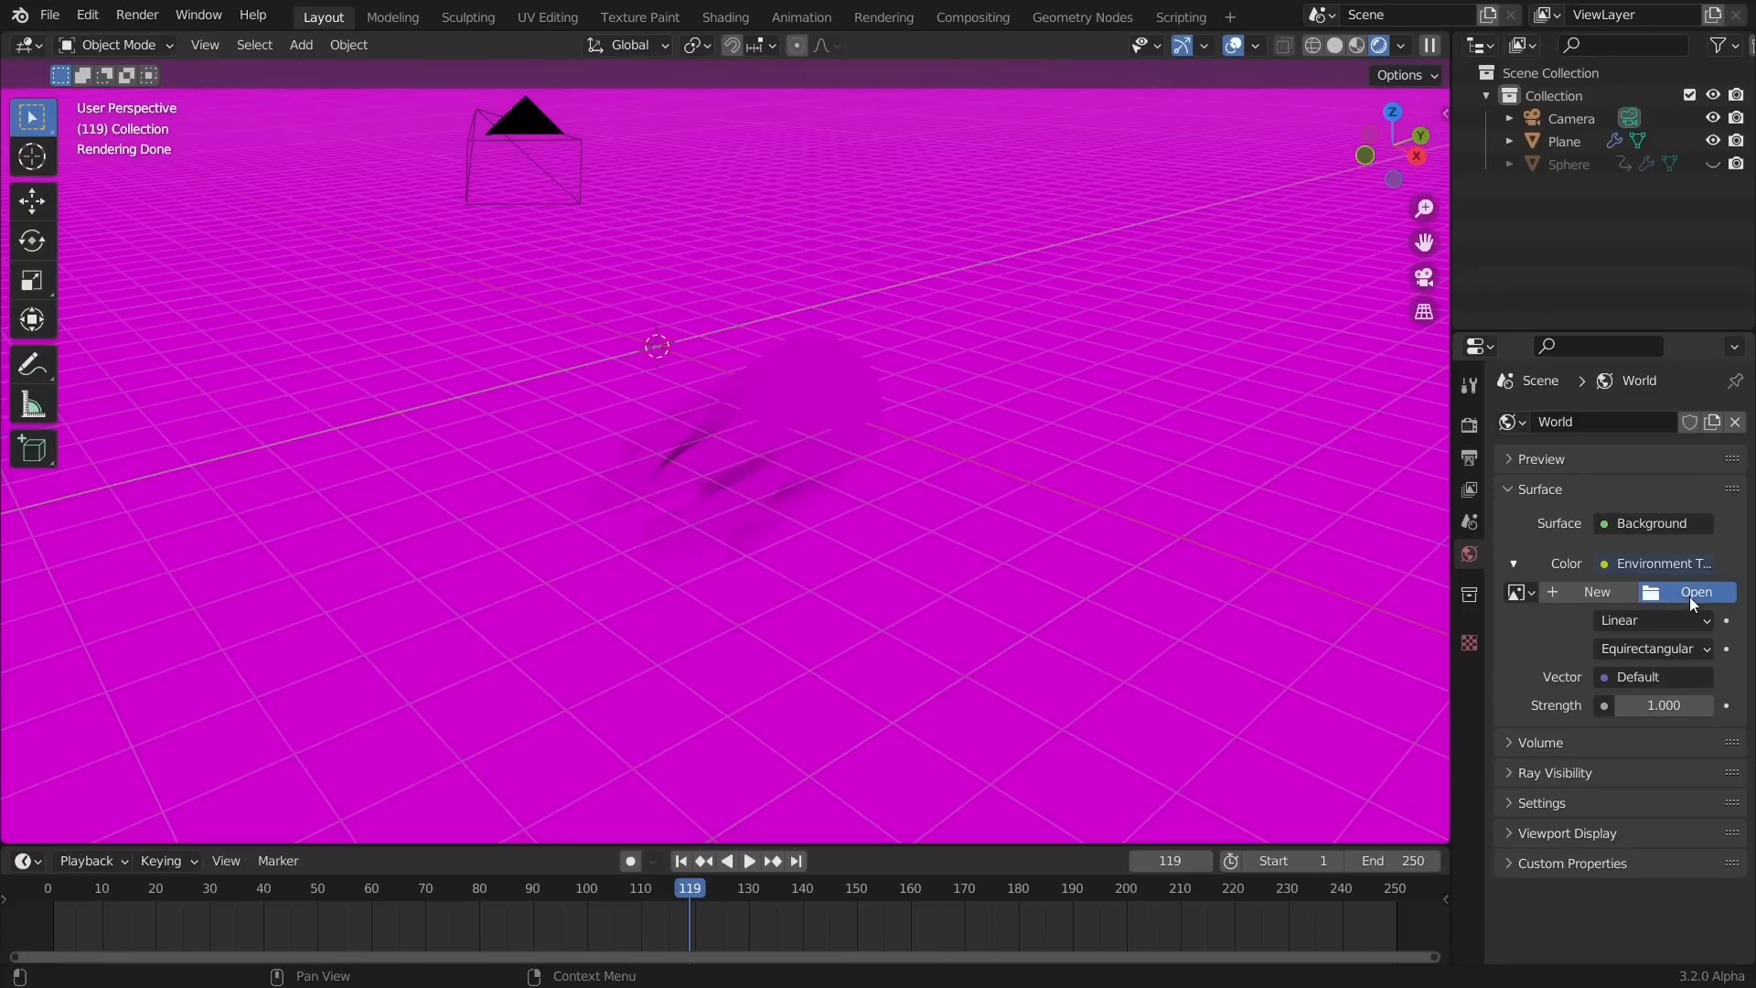
click(1688, 594)
click(355, 694)
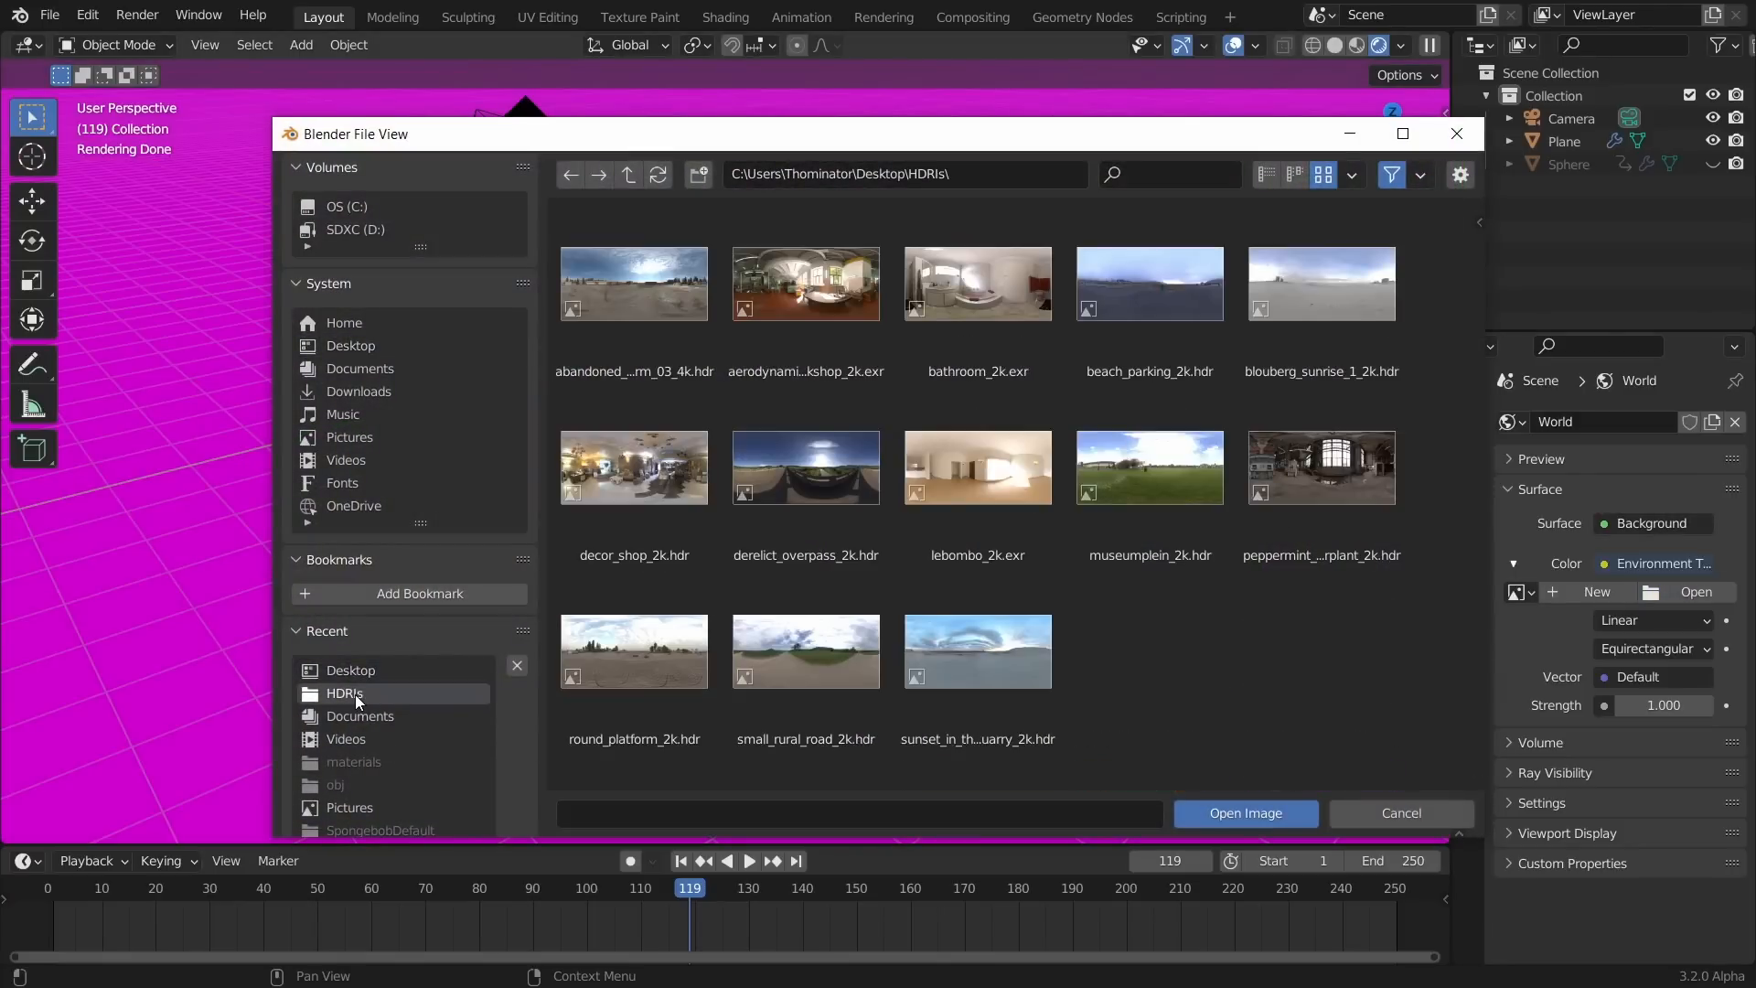
double_click(1321, 470)
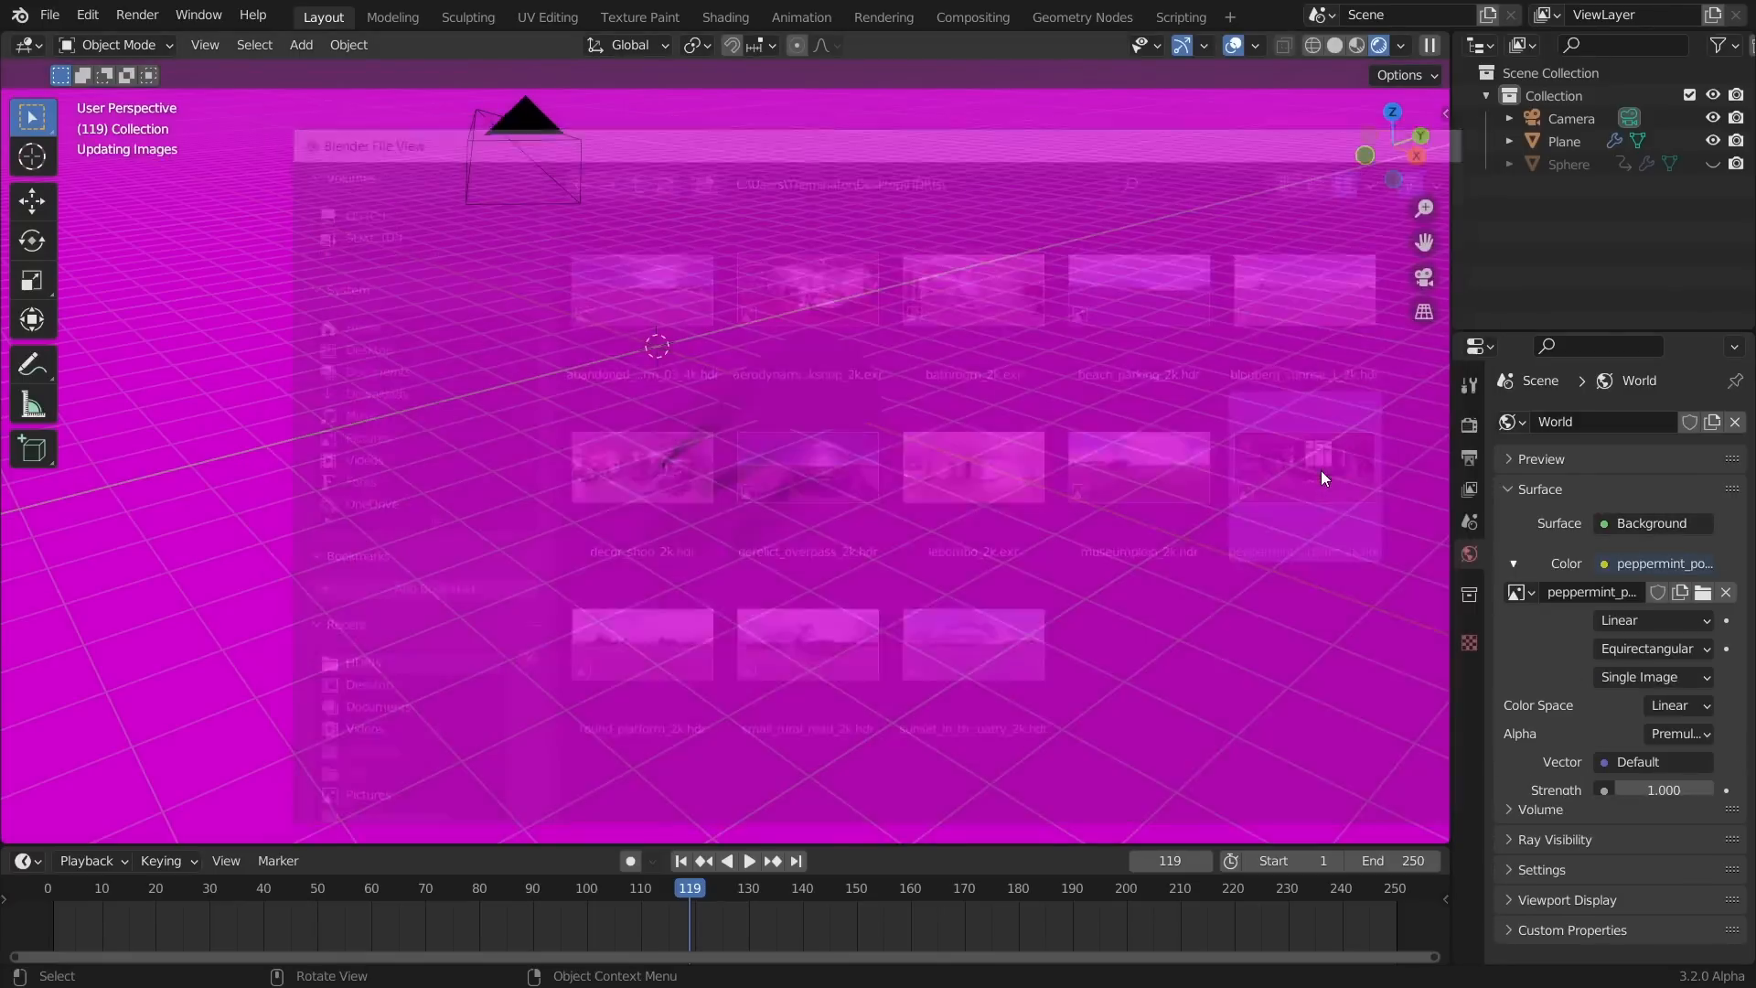
middle_drag(904, 459, 875, 439)
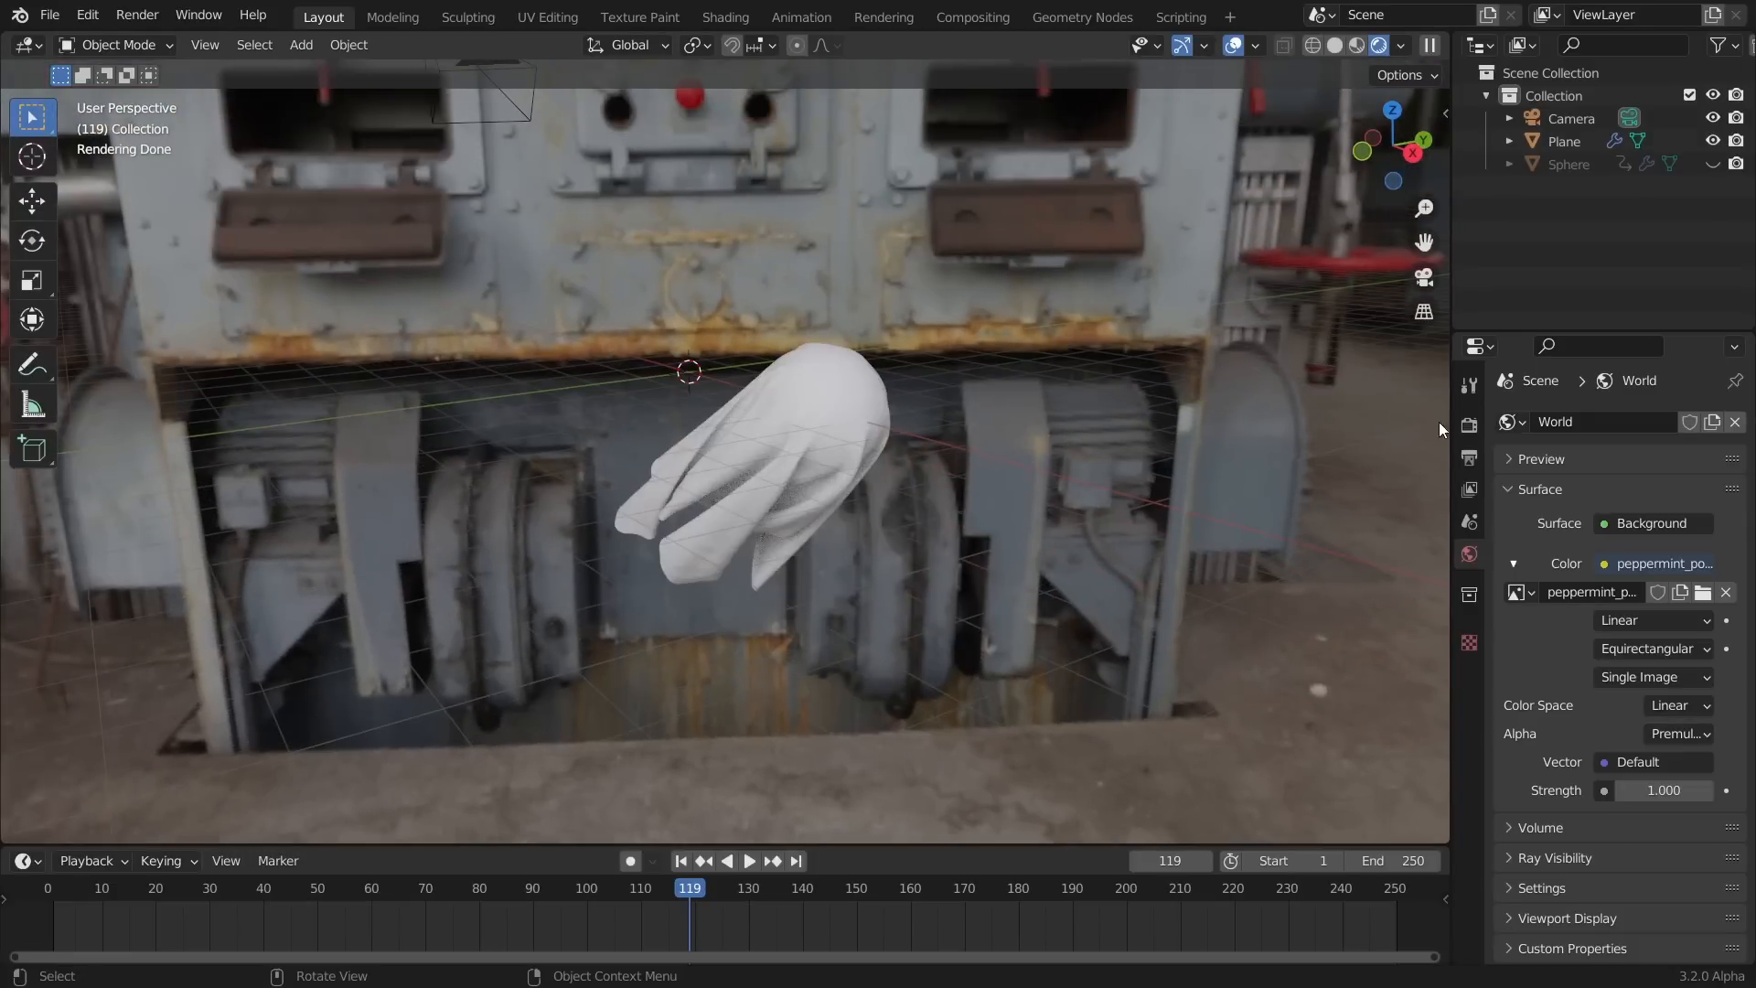
Enable Transparent in the Film render settings to hide the HDRI background
click(1466, 424)
scroll(1544, 859, down, 5)
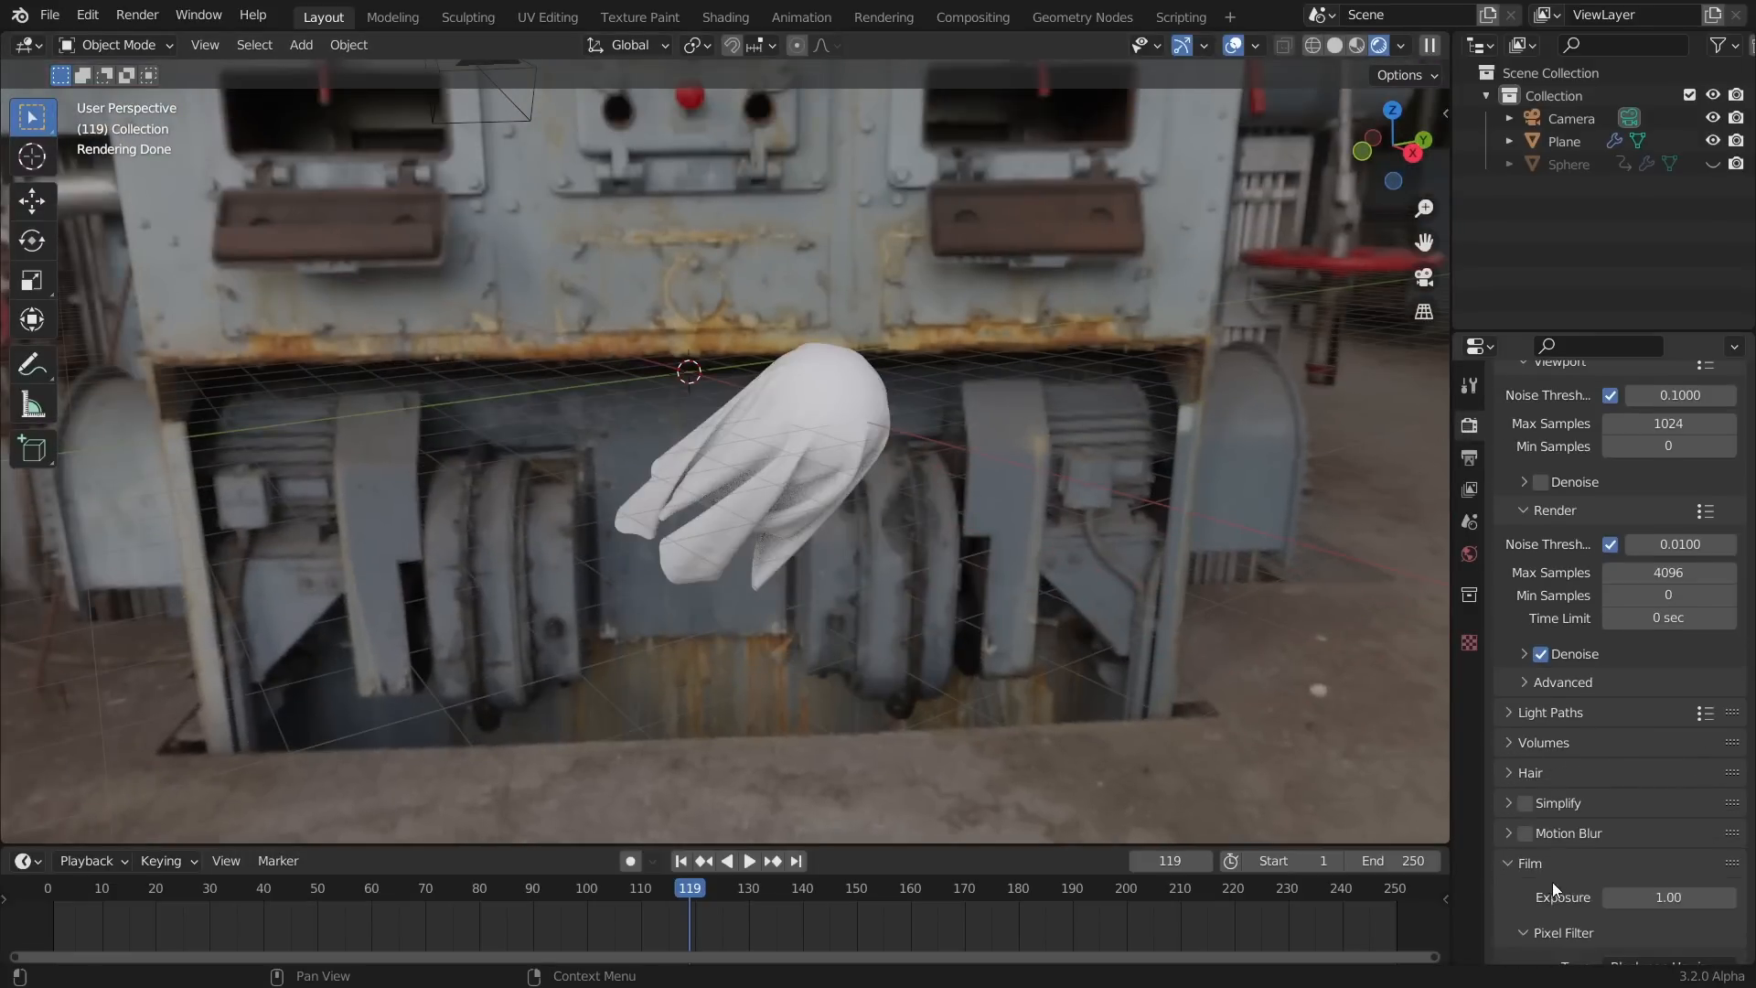
scroll(1549, 878, down, 5)
click(1541, 844)
middle_drag(925, 503, 886, 494)
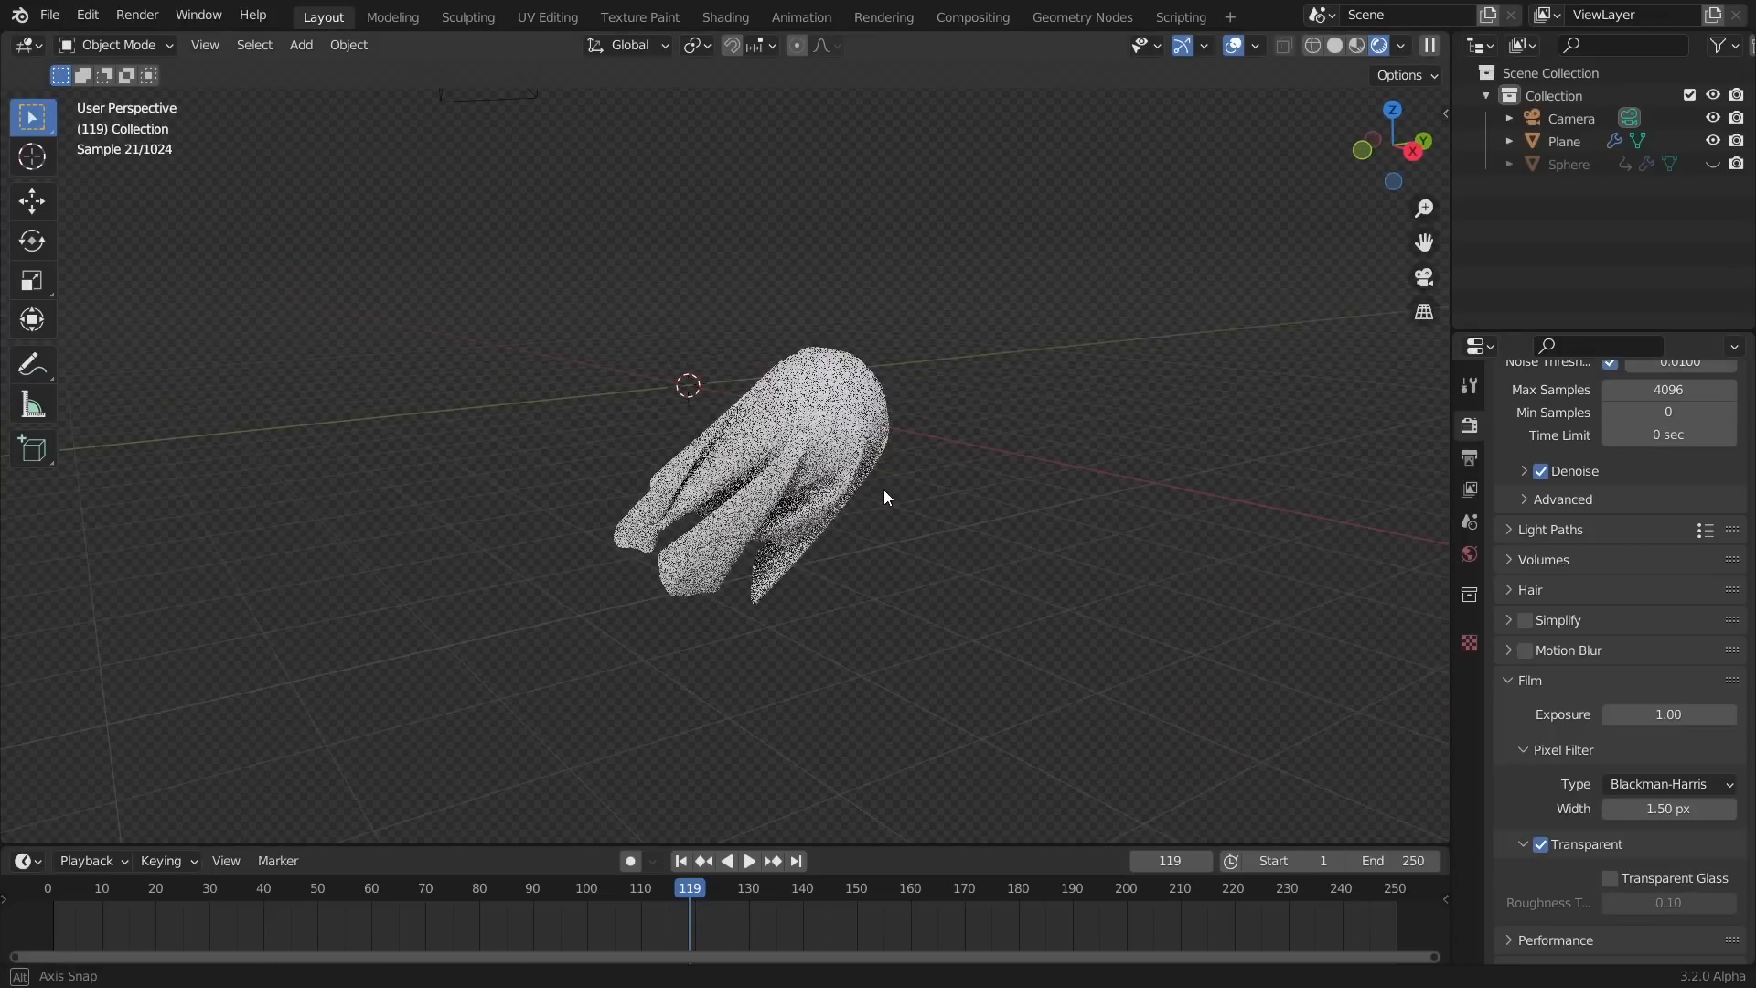
Select the cloth plane and play the ghost animation in rendered view from the first frame to frame 112
click(863, 428)
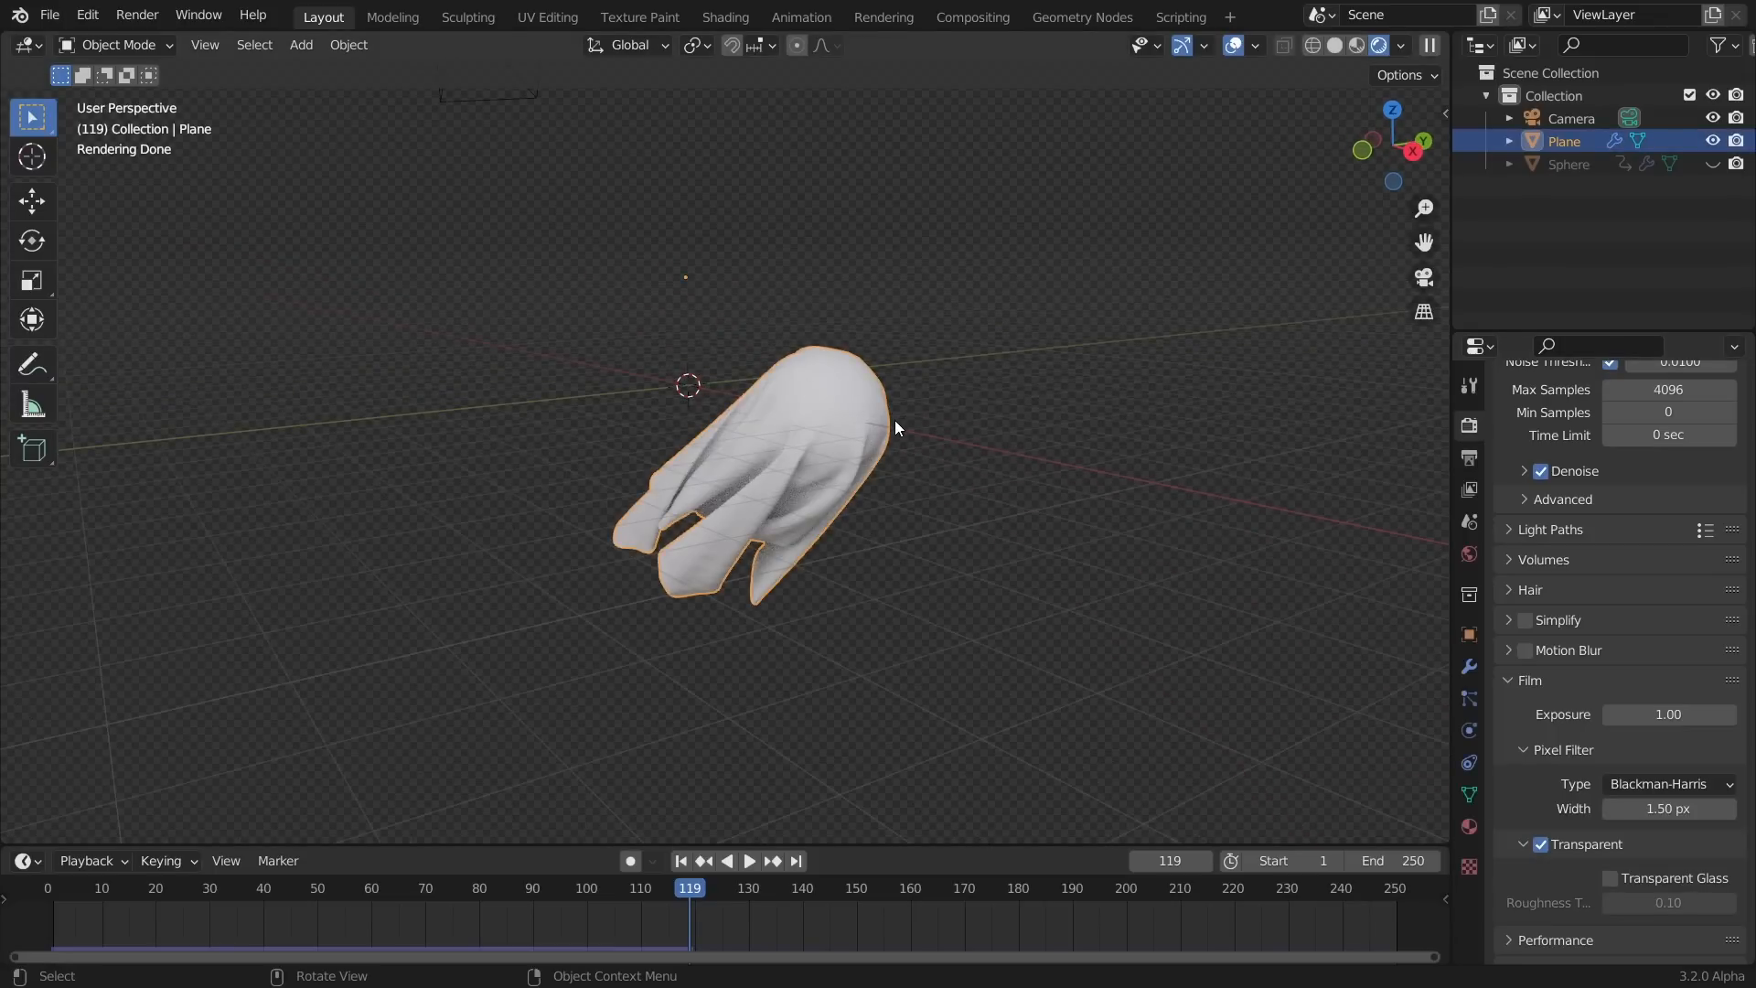
scroll(894, 418, up, 3)
middle_drag(949, 384, 913, 395)
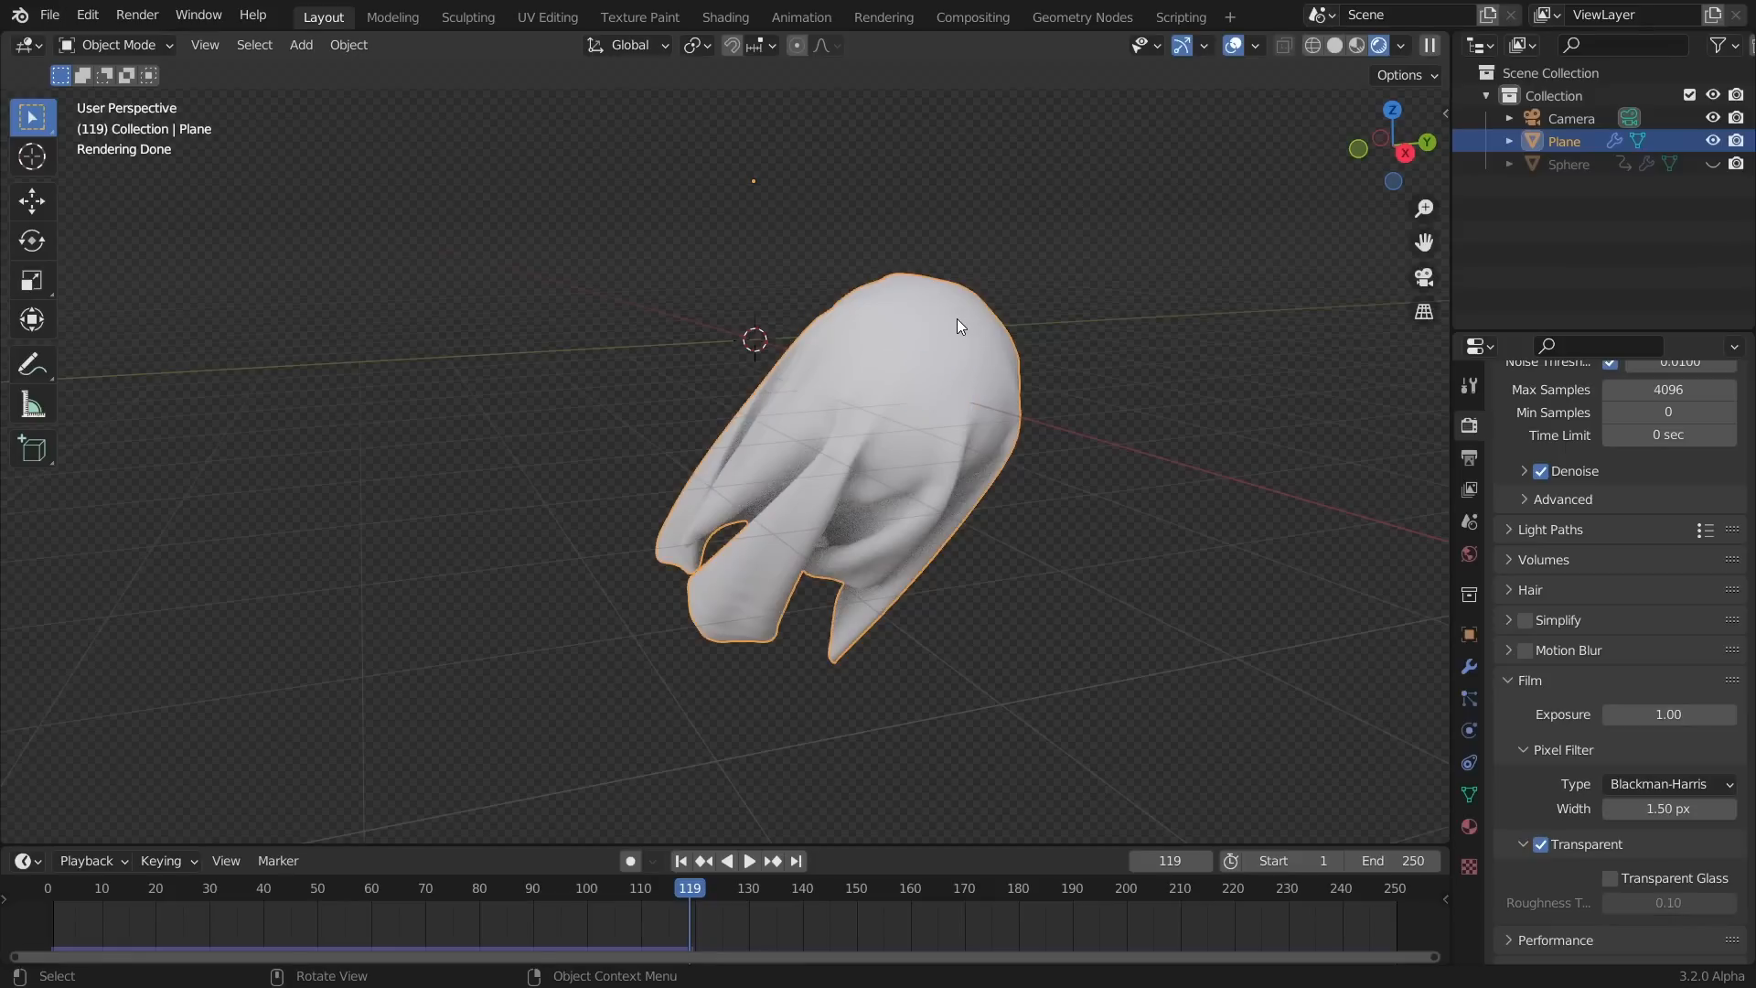
key(shift+Left)
shift+scroll(958, 349, down, 3)
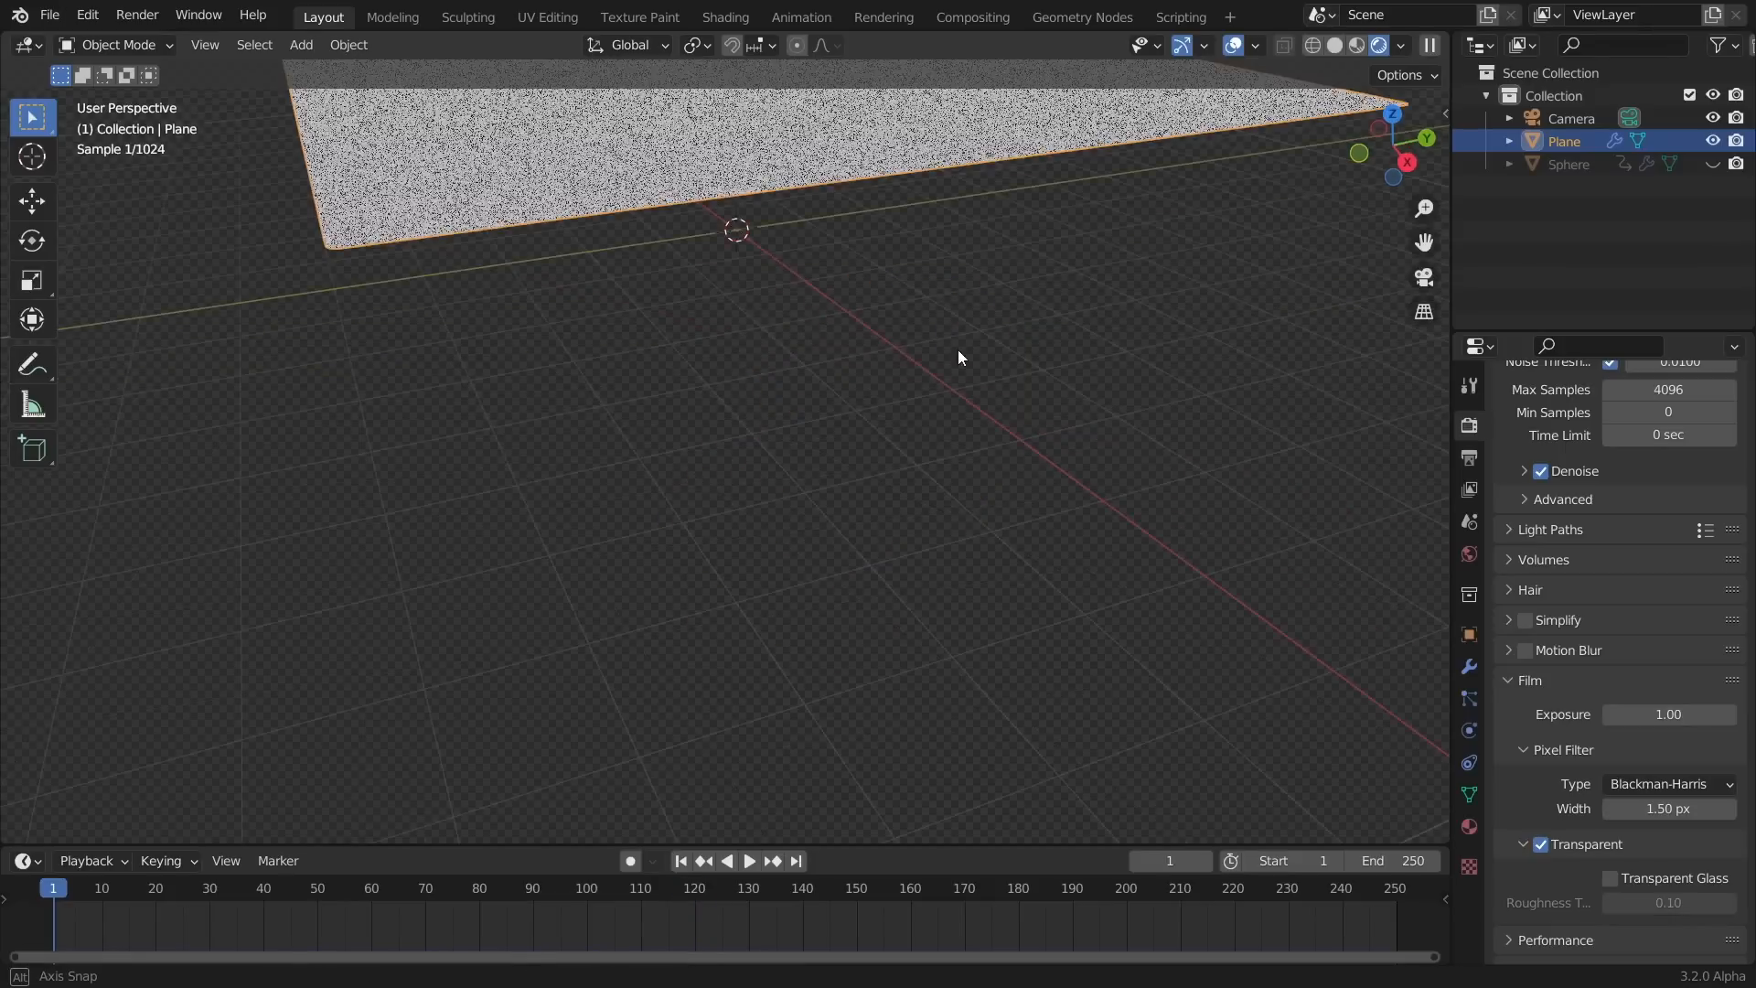
shift+middle_drag(880, 157, 919, 322)
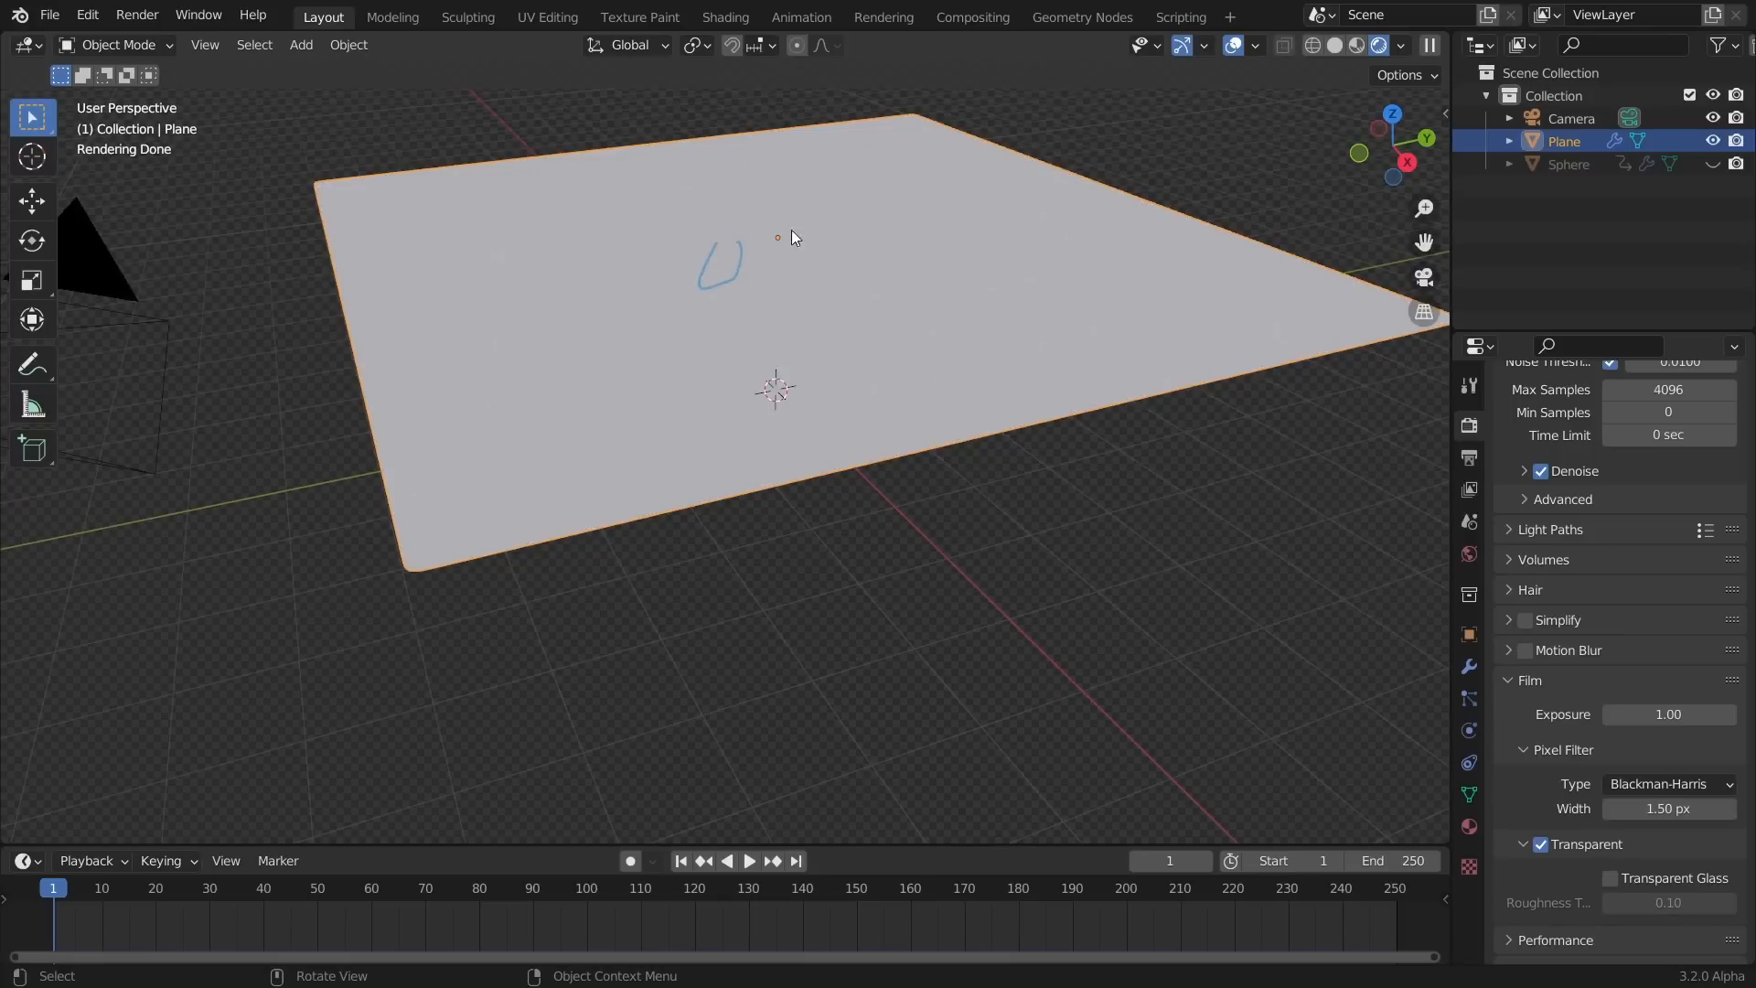
key(space)
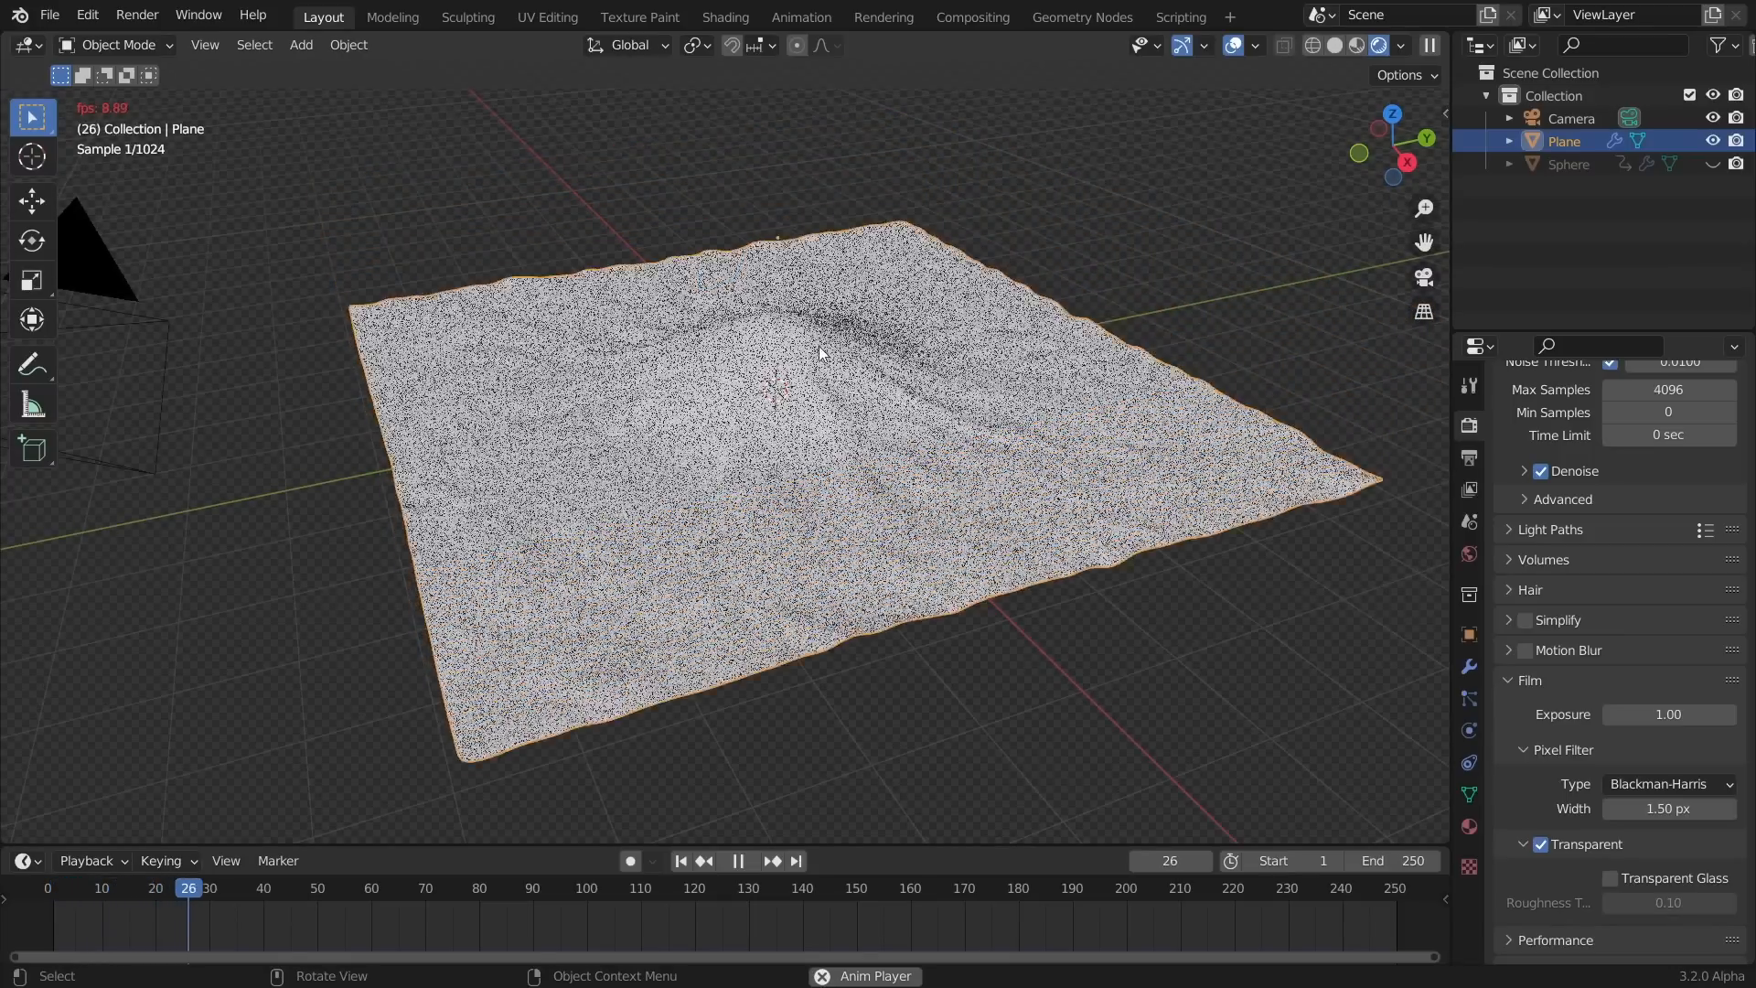
drag(416, 887, 433, 884)
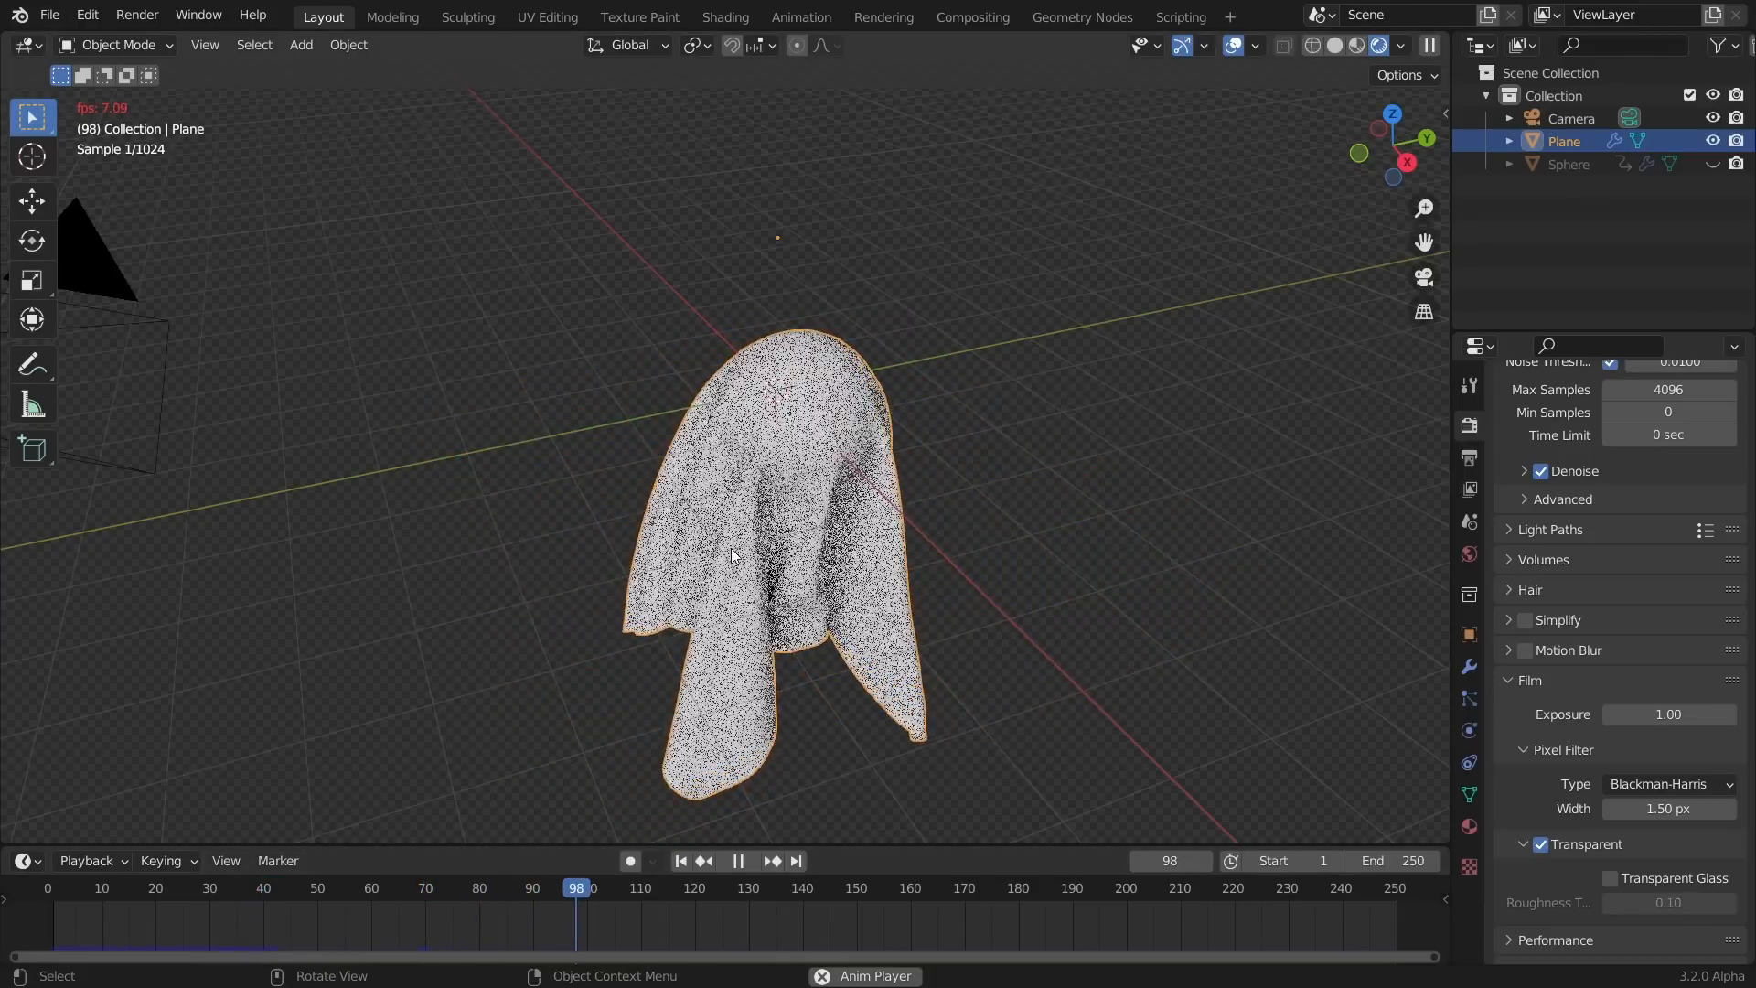
key(space)
middle_drag(887, 559, 863, 442)
key(q)
click(869, 436)
key(q)
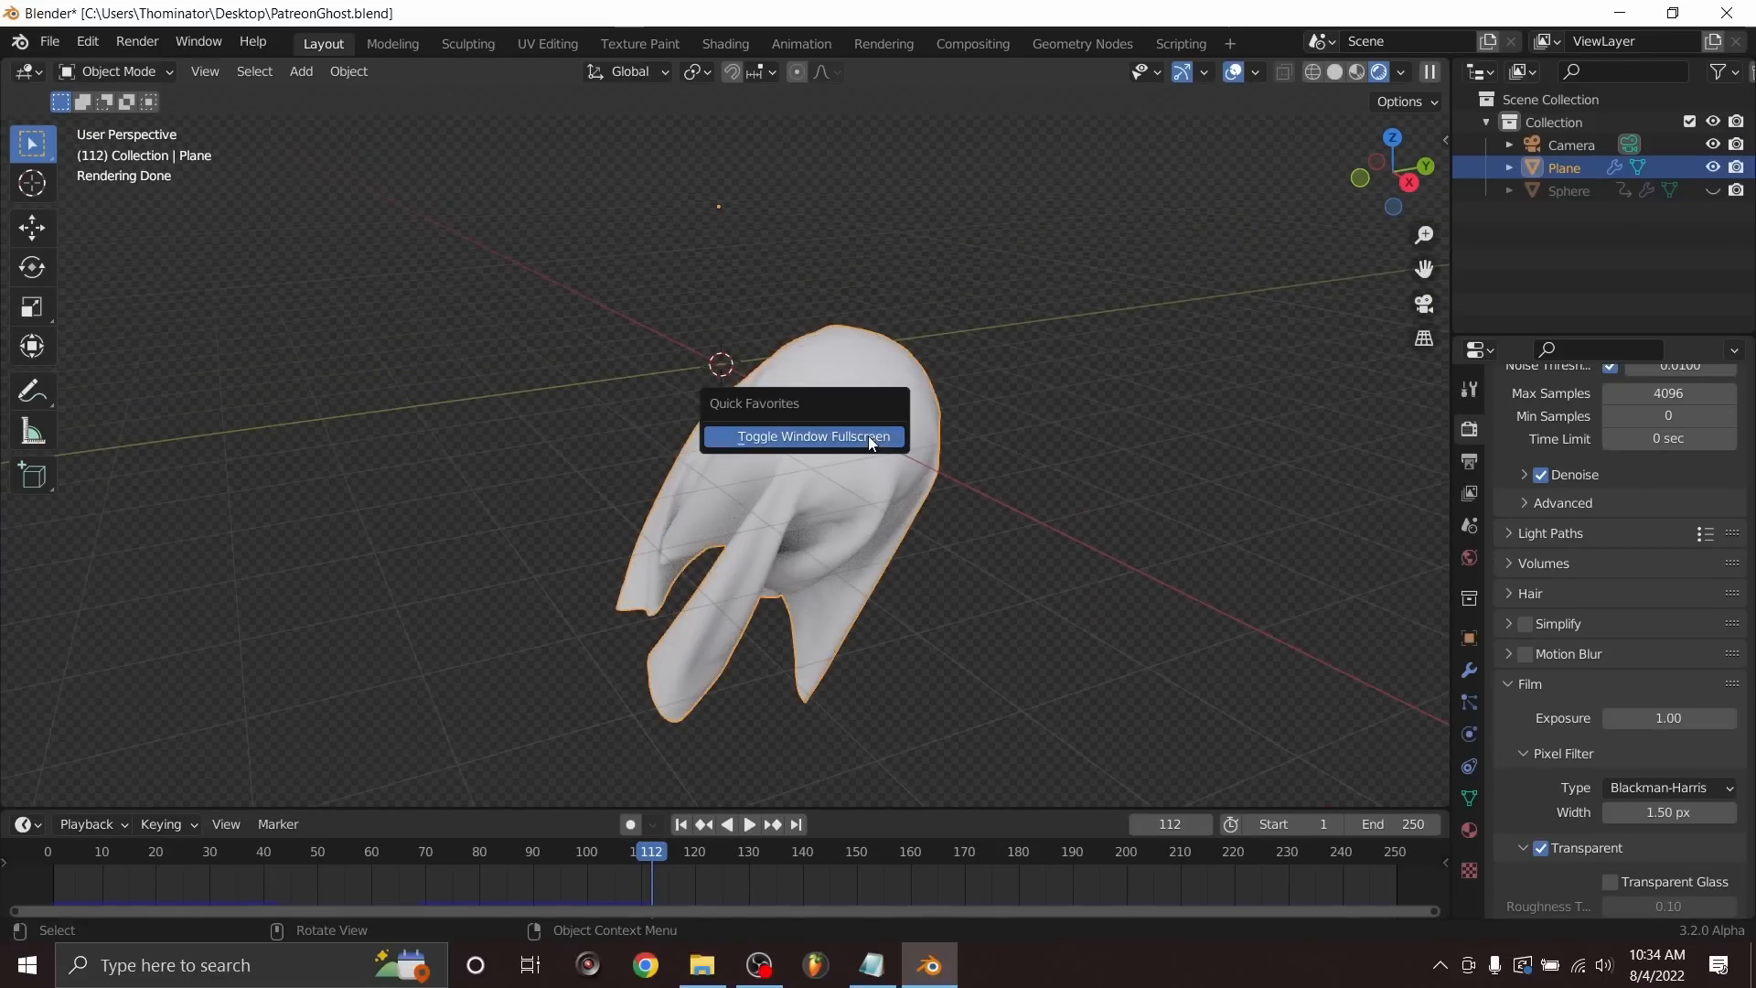
click(869, 435)
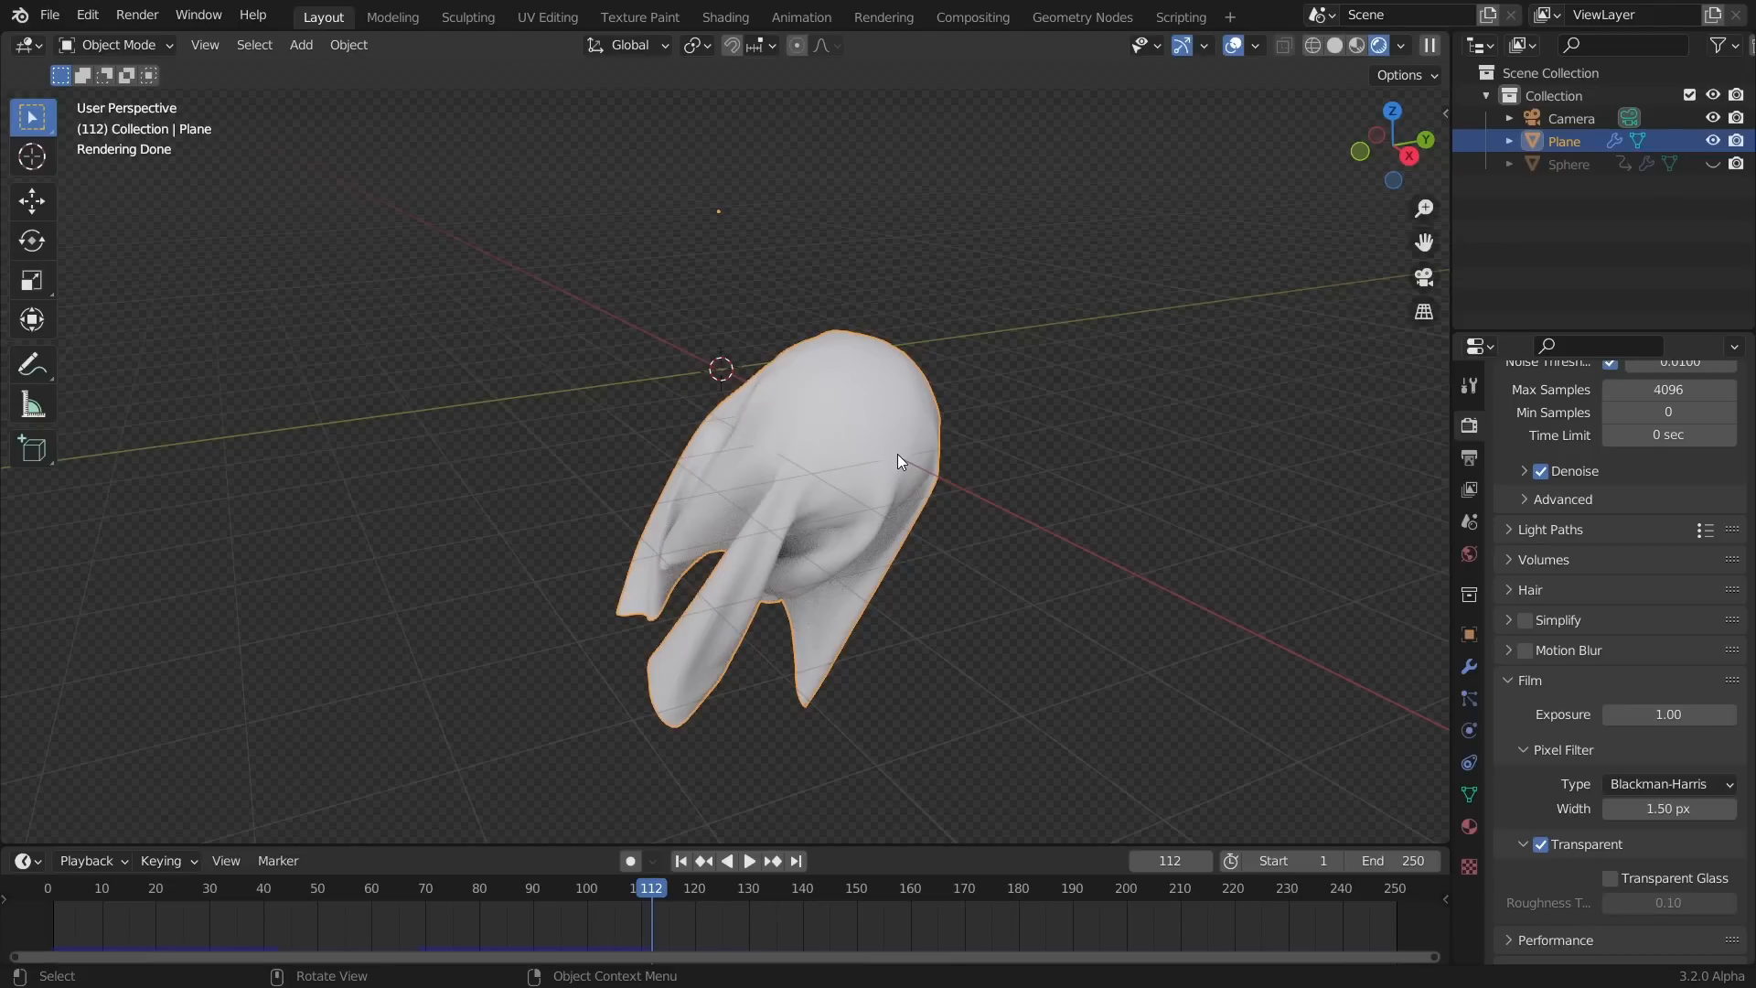
Switch to the Shading workspace with Rendered viewport shading and create a new material for the cloth plane
scroll(897, 454, up, 2)
shift+middle_drag(901, 456, 814, 426)
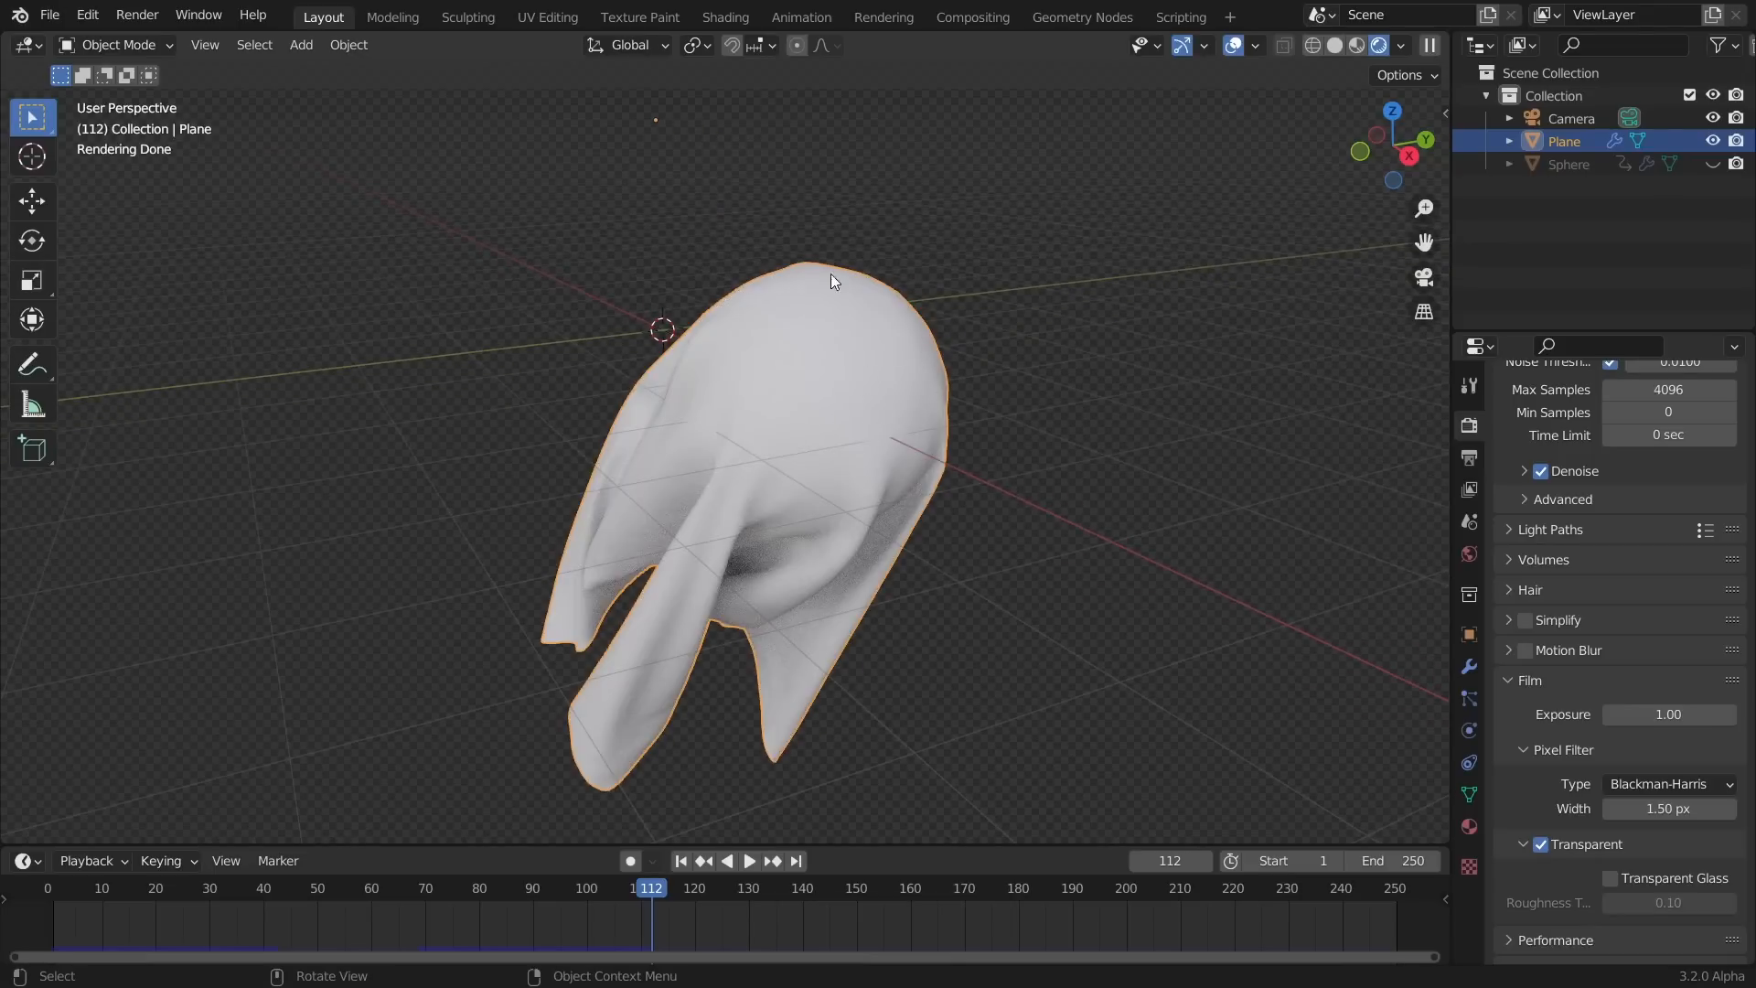
click(732, 11)
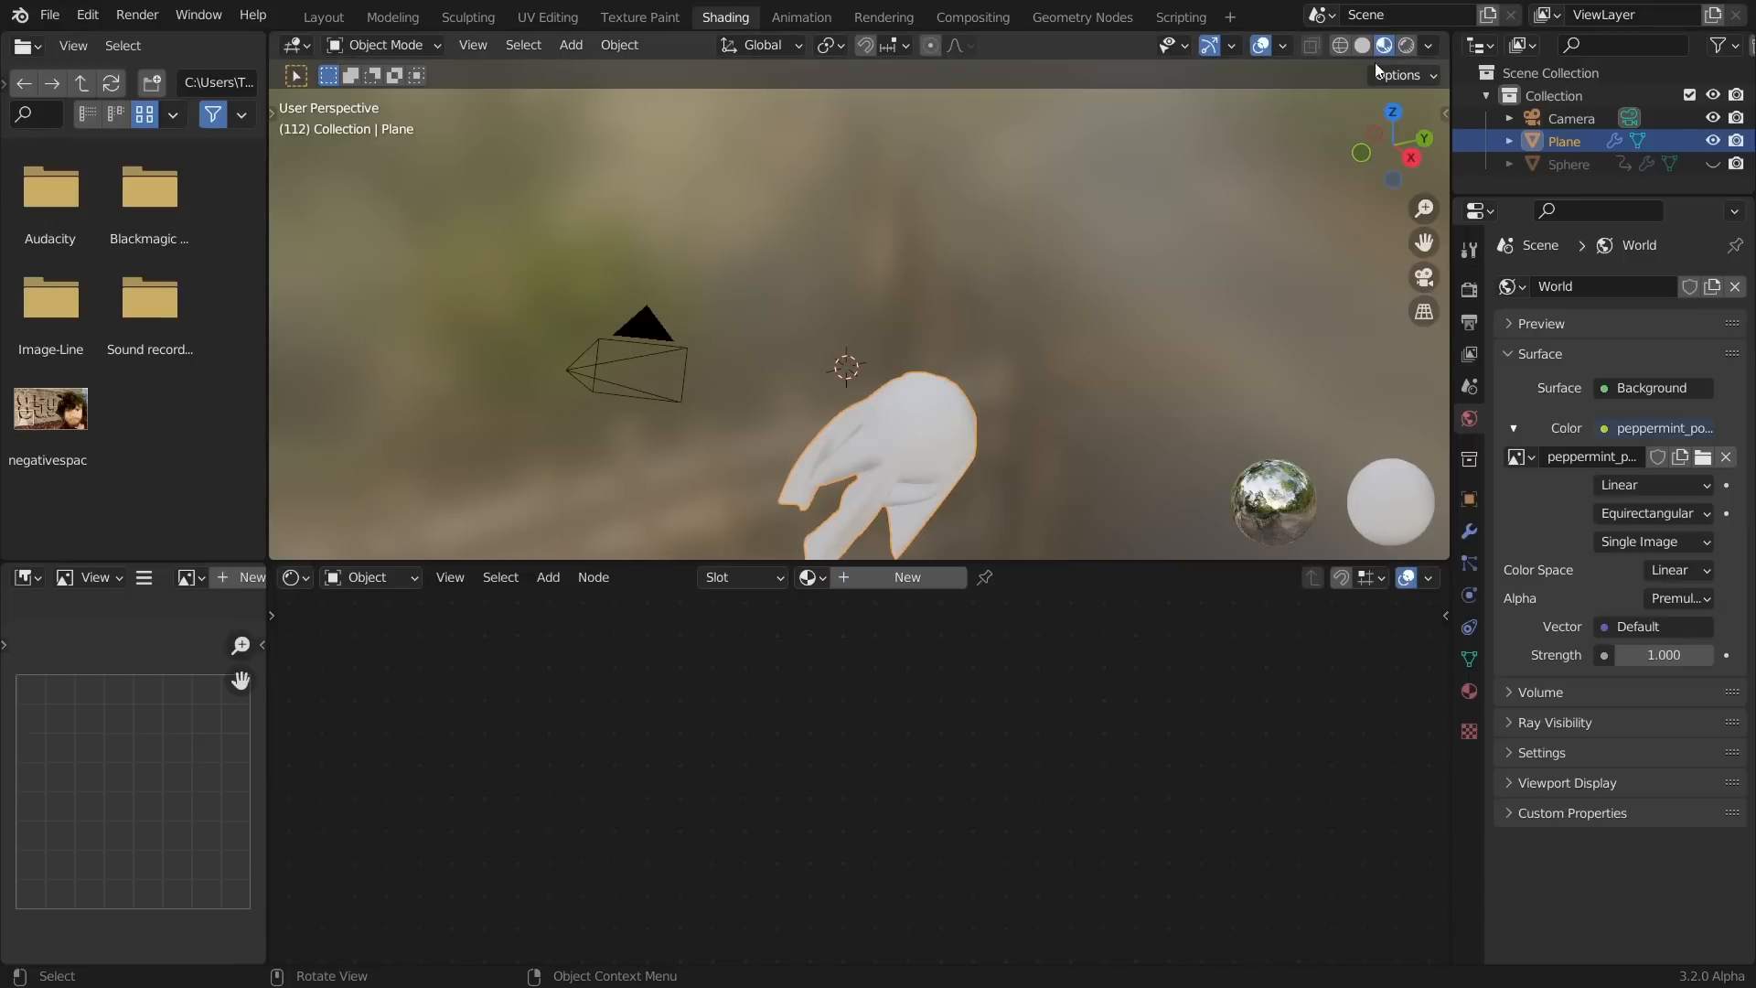
click(1411, 44)
shift+middle_drag(953, 522, 914, 406)
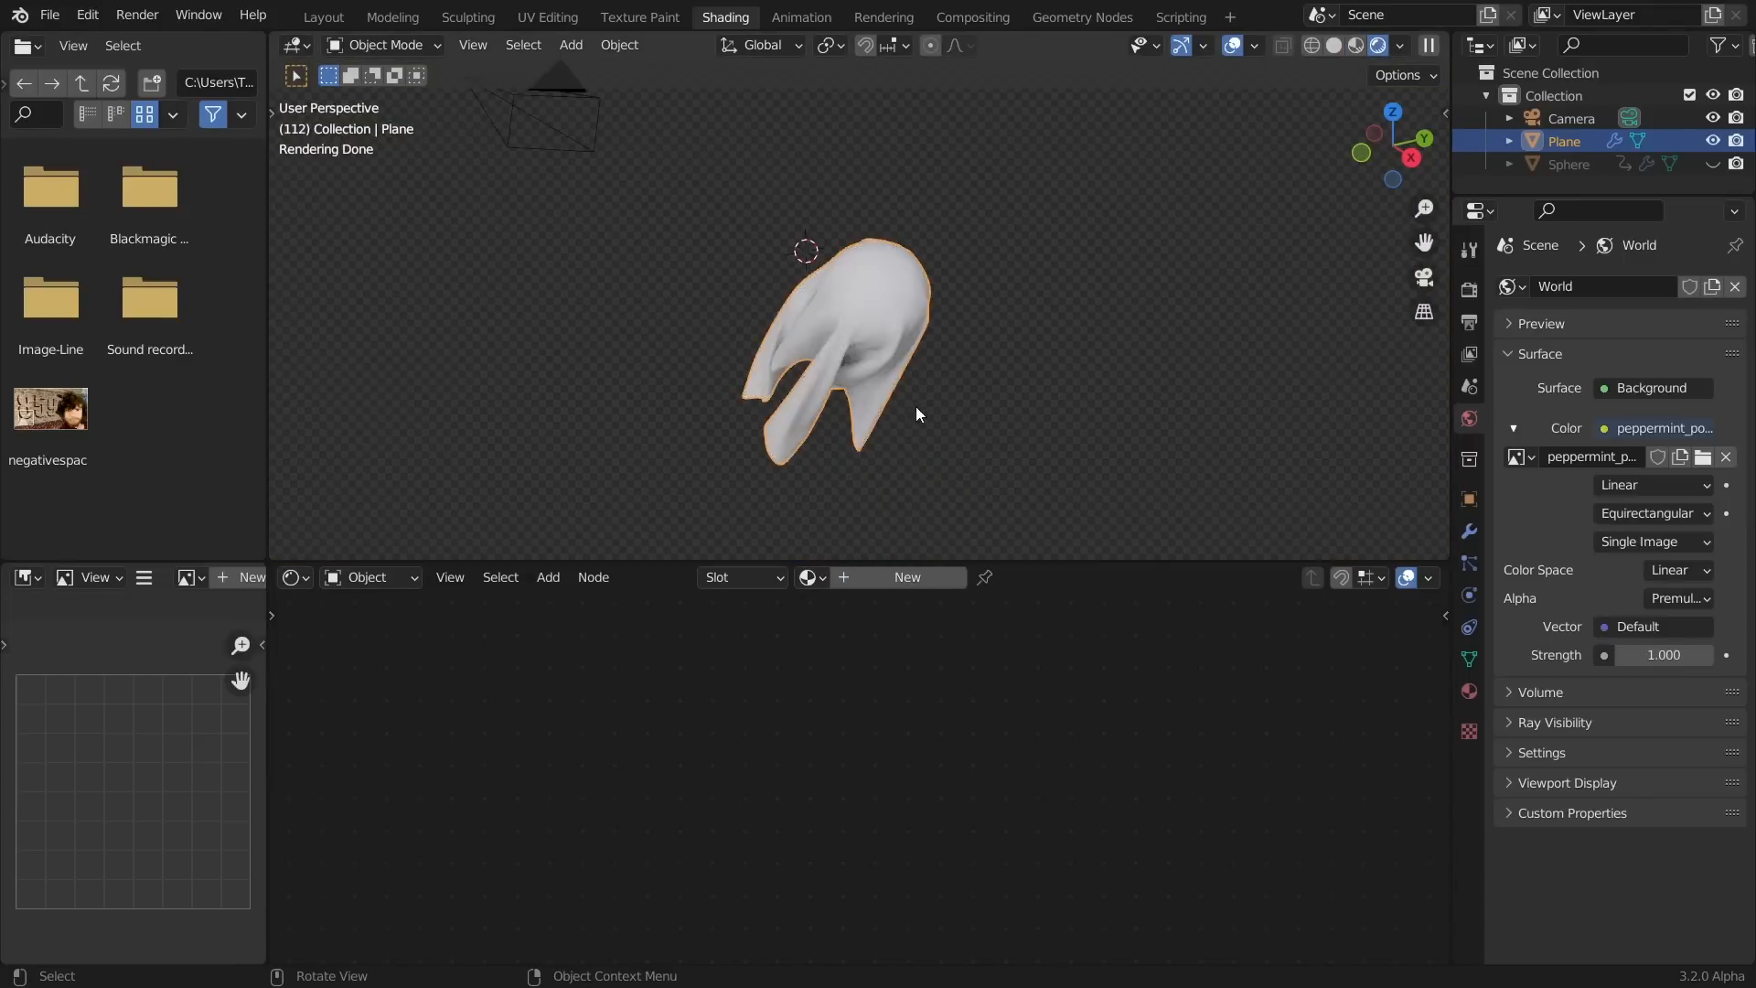
scroll(915, 408, up, 2)
click(922, 576)
Lower the Alpha of the material's Principled BSDF to 0.538 to make the ghost partly transparent
middle_drag(882, 715, 977, 601)
click(1107, 345)
shift+scroll(997, 768, down, 4)
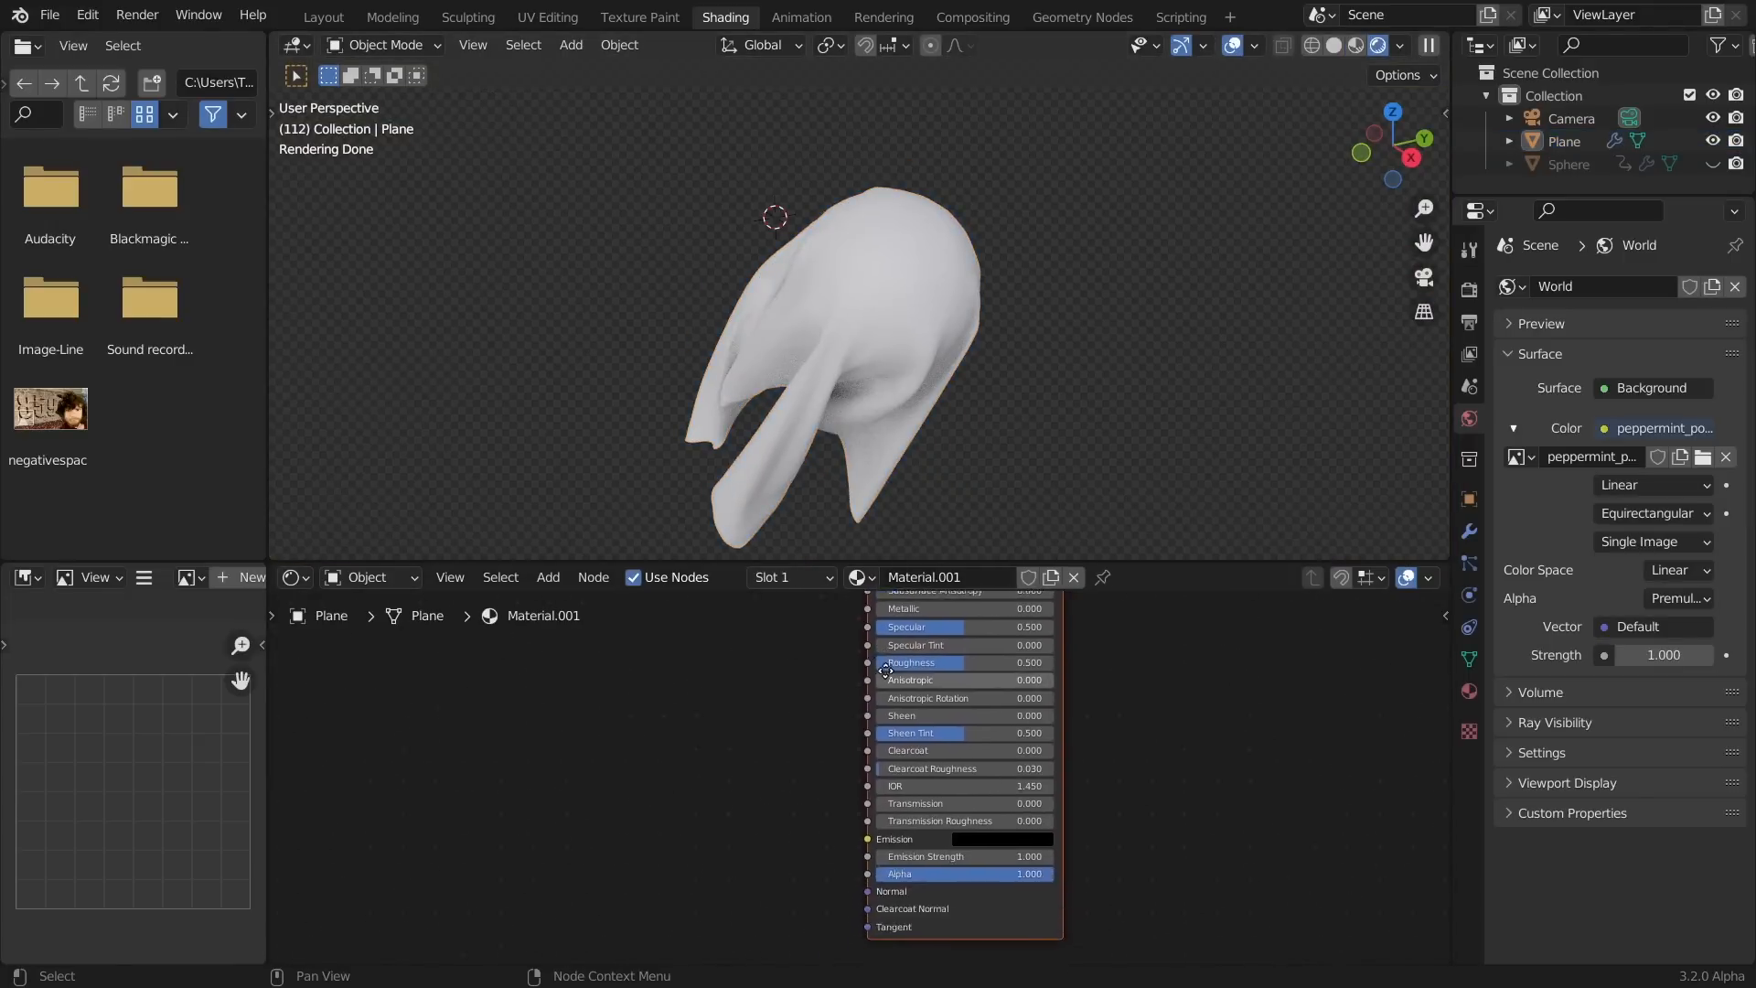
scroll(973, 795, up, 2)
drag(1107, 853, 1032, 853)
middle_drag(909, 360, 952, 355)
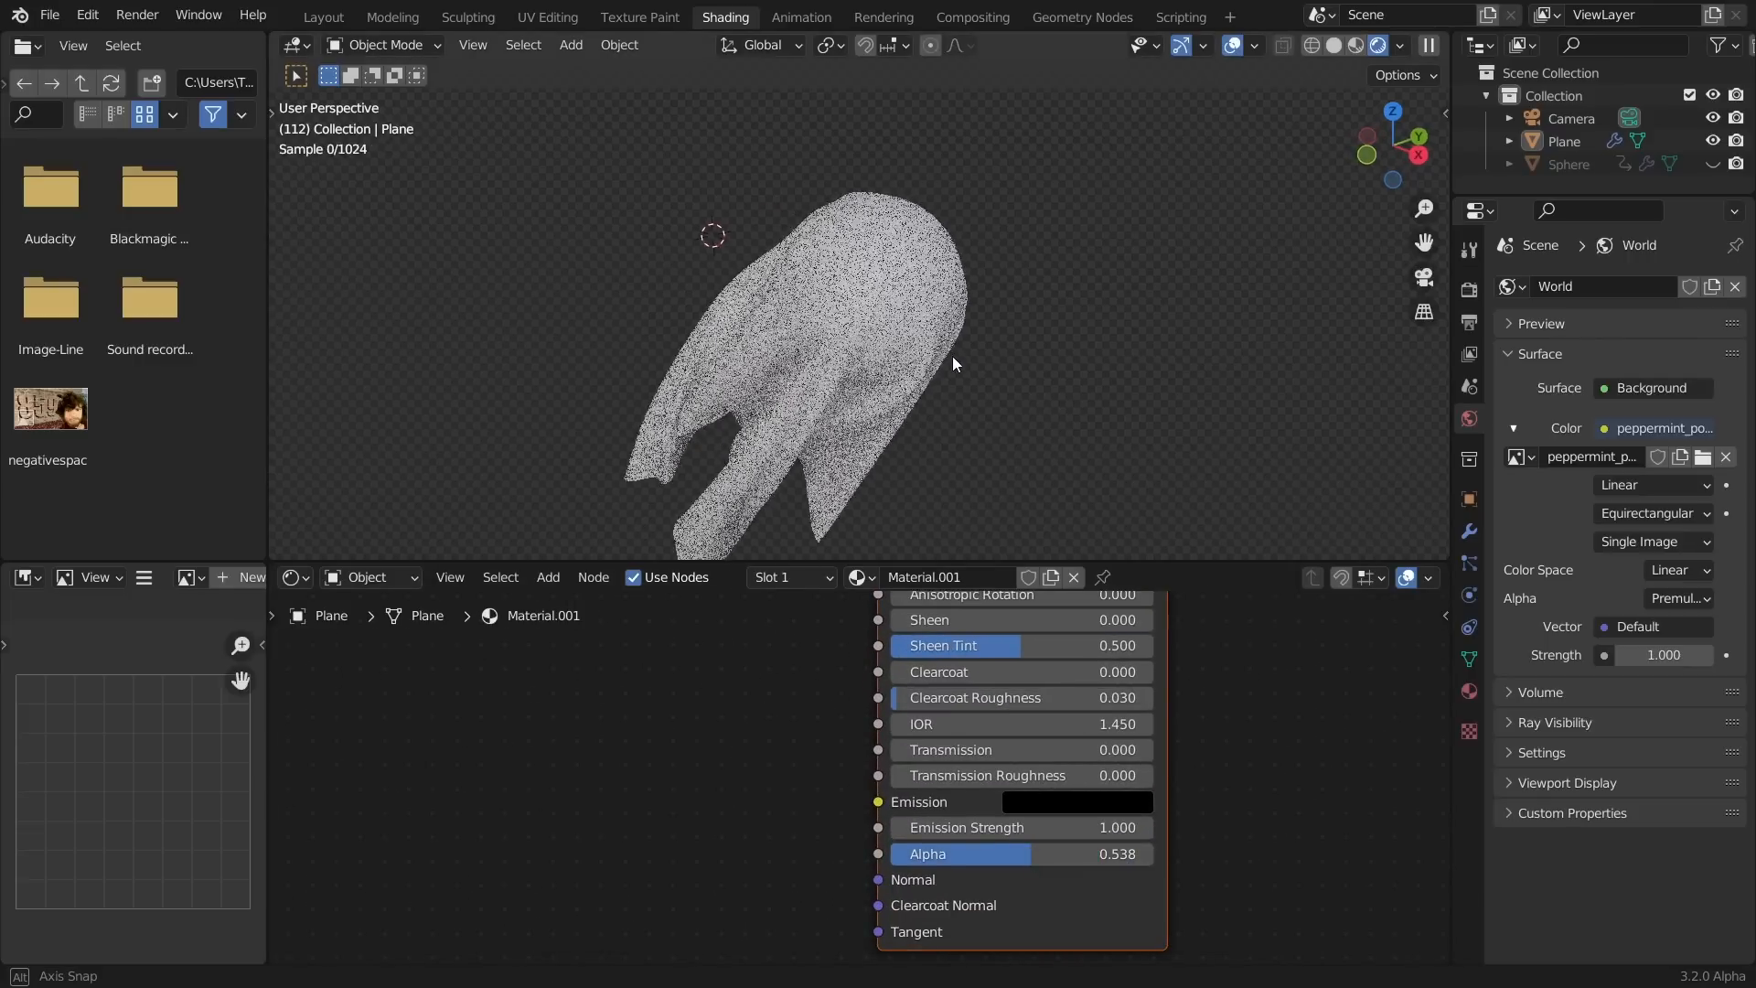
Try an Alpha of 0.175 on the ghost material, undo it, and clear the annotation strokes
drag(986, 853, 931, 850)
middle_drag(923, 338, 1073, 368)
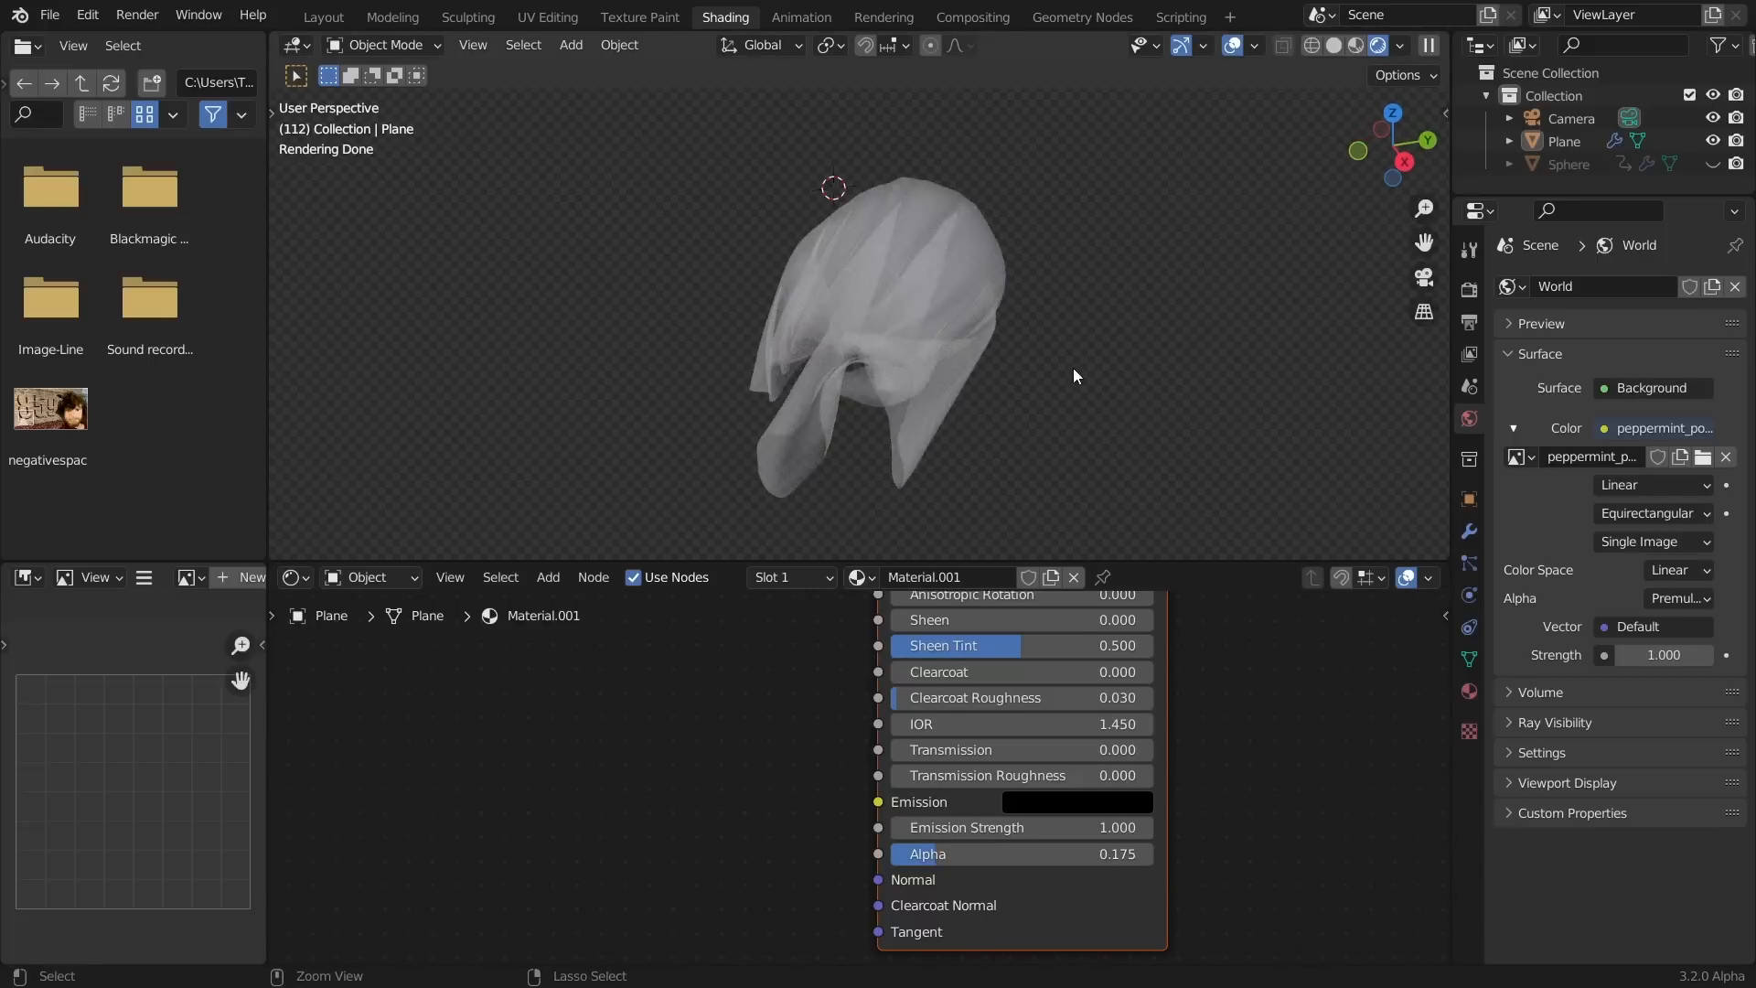
key(ctrl+z)
middle_drag(732, 773, 849, 766)
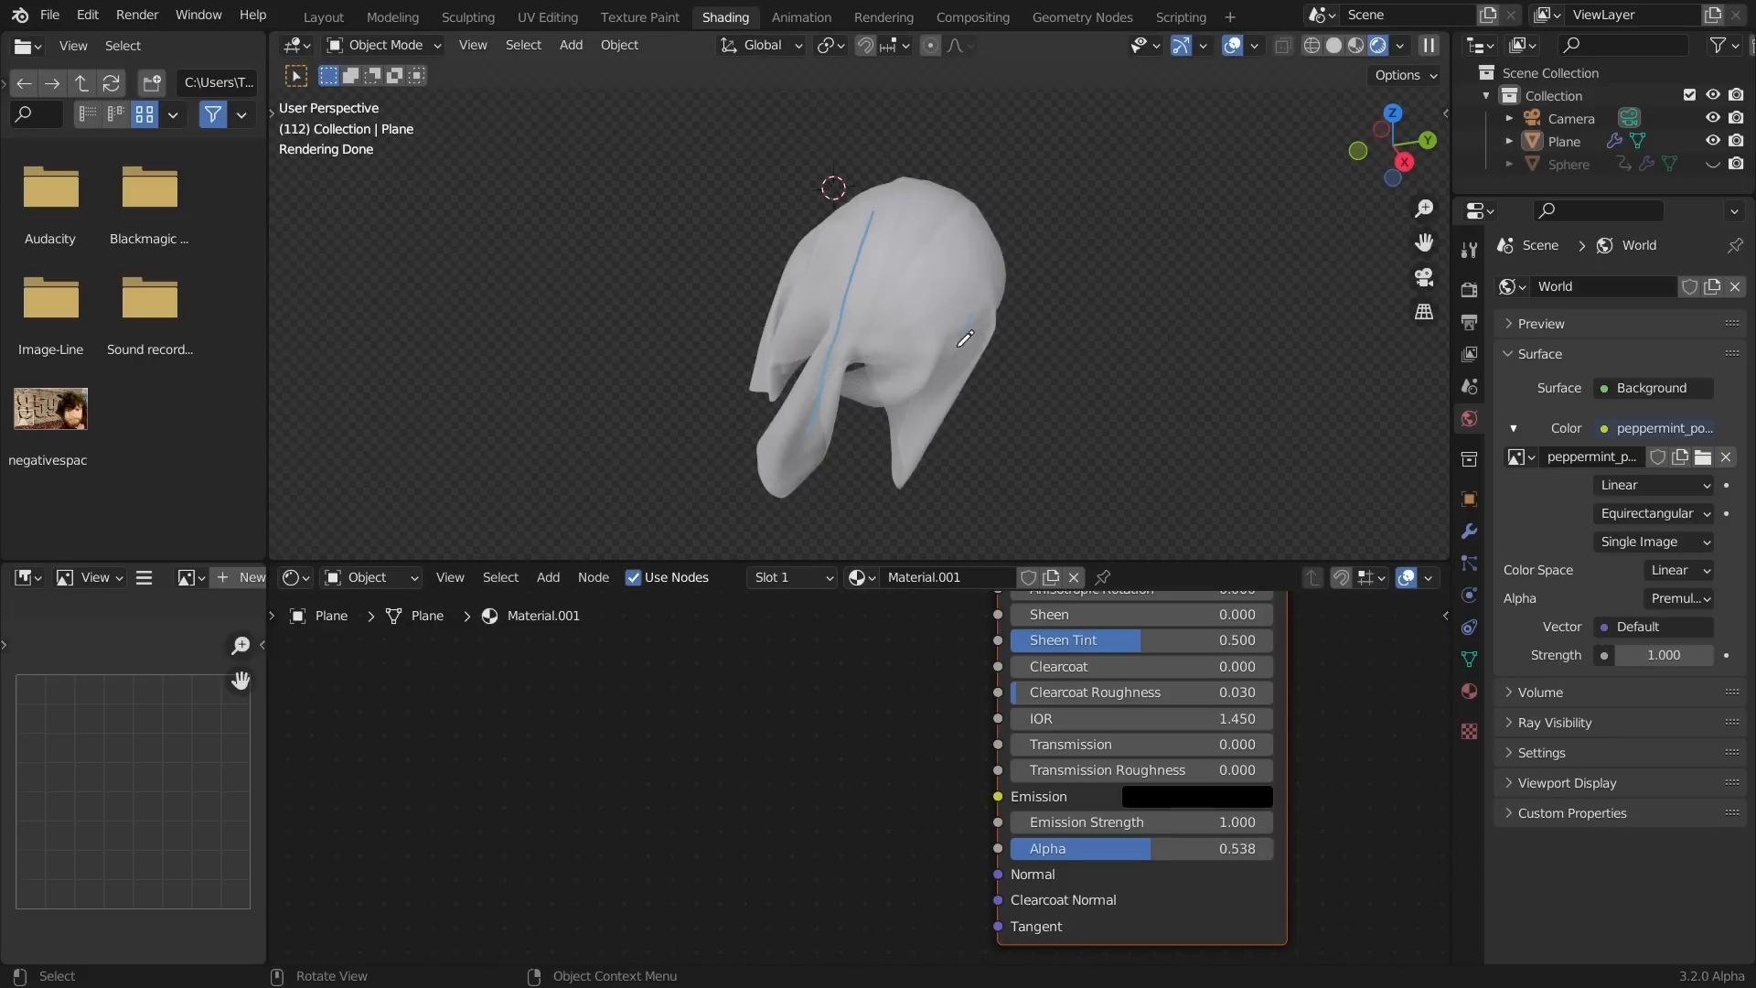
key(ctrl+z)
key(ctrl+z)
key(ctrl+z)
Add a Fresnel node beside the Principled BSDF, preview it on the ghost, and set its IOR to 1.040
key(shift+a)
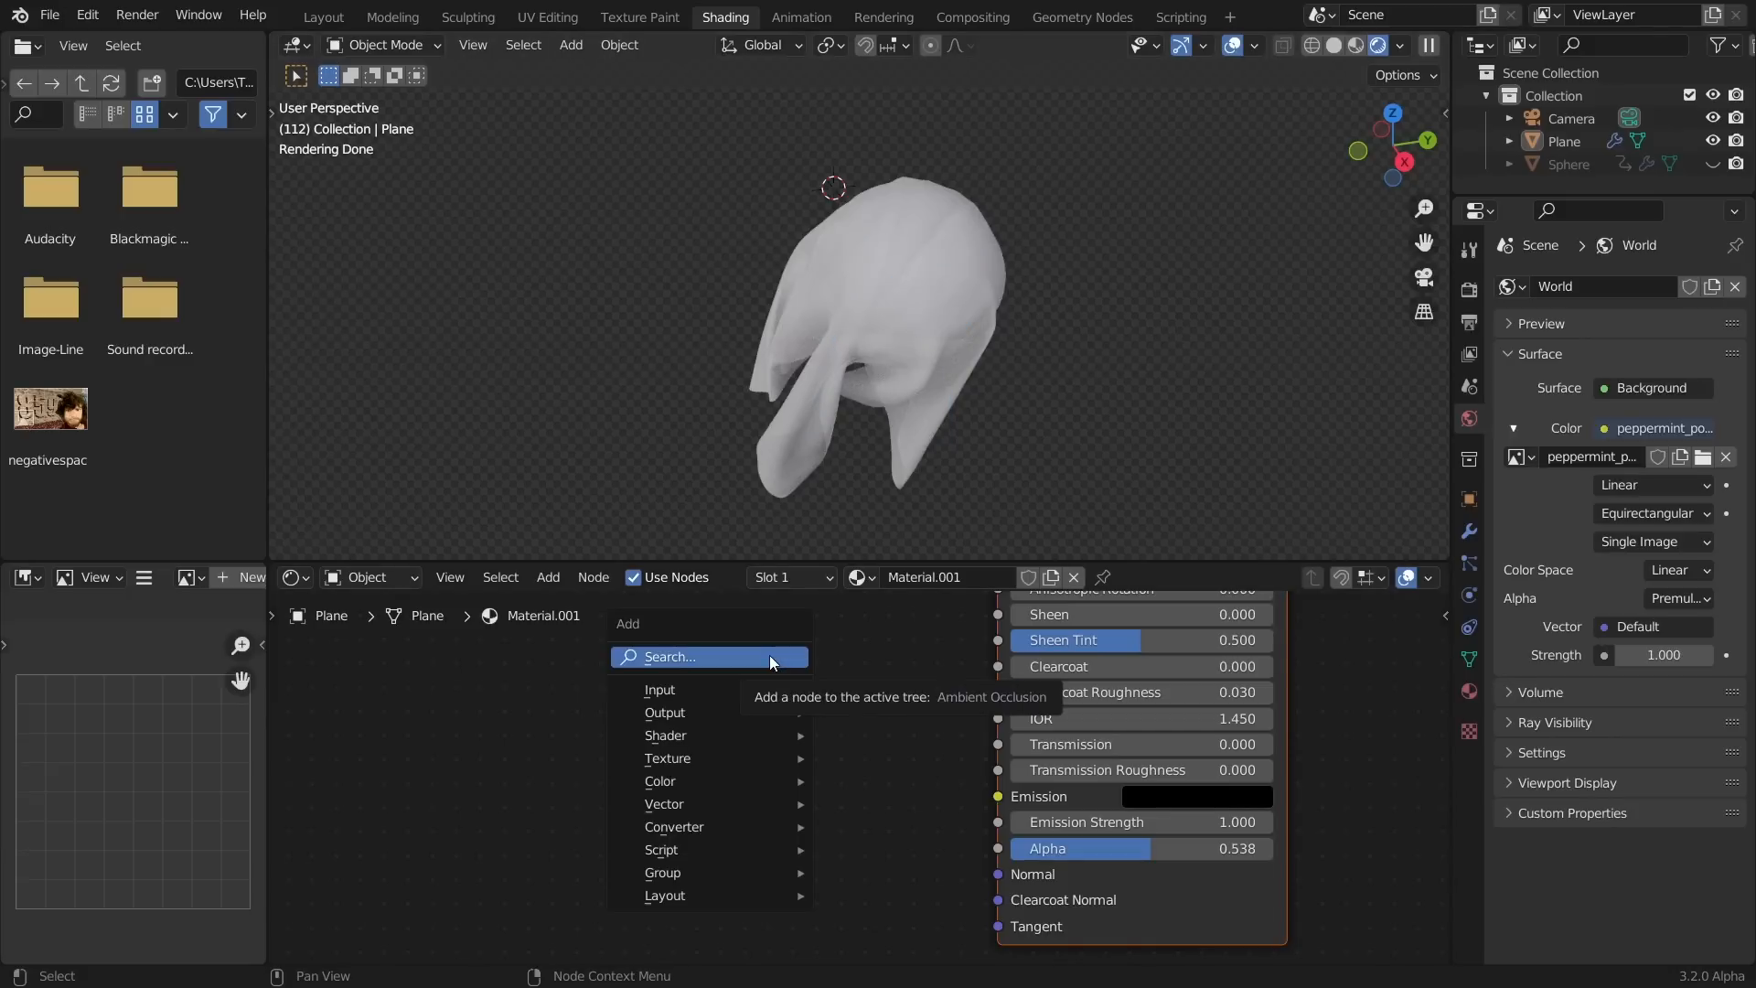
click(770, 655)
text(fres)
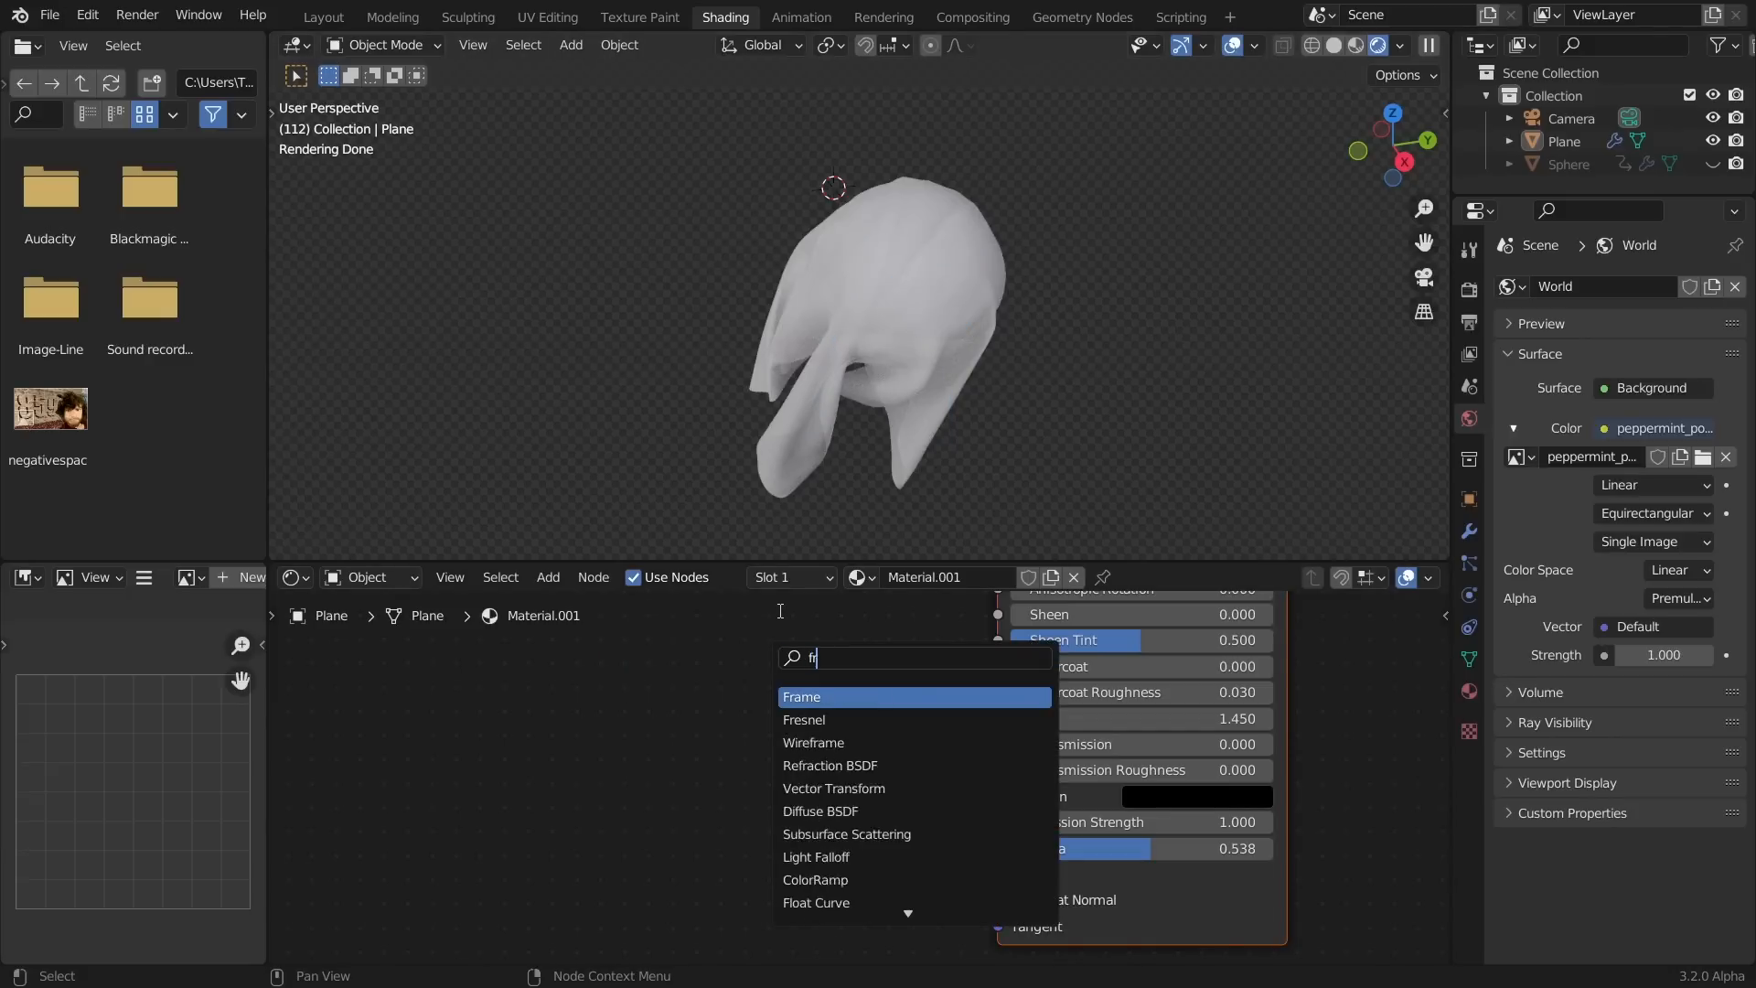
key(Return)
click(547, 668)
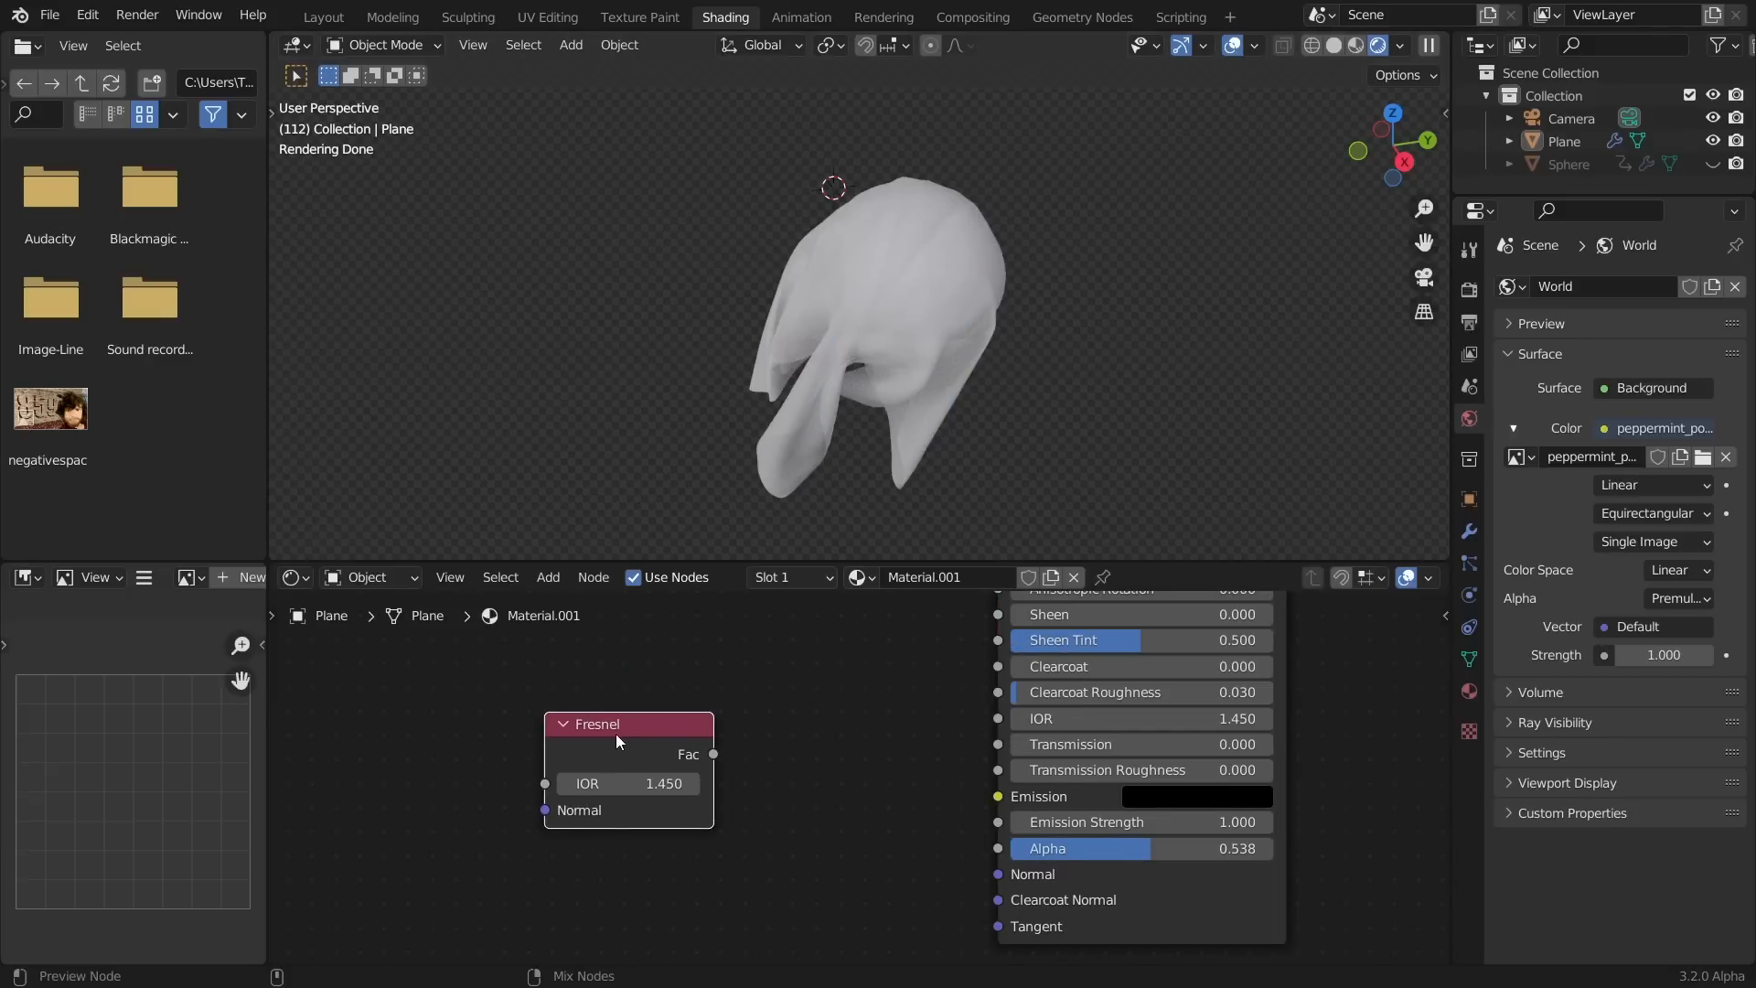
ctrl+shift+click(617, 732)
drag(624, 737, 497, 756)
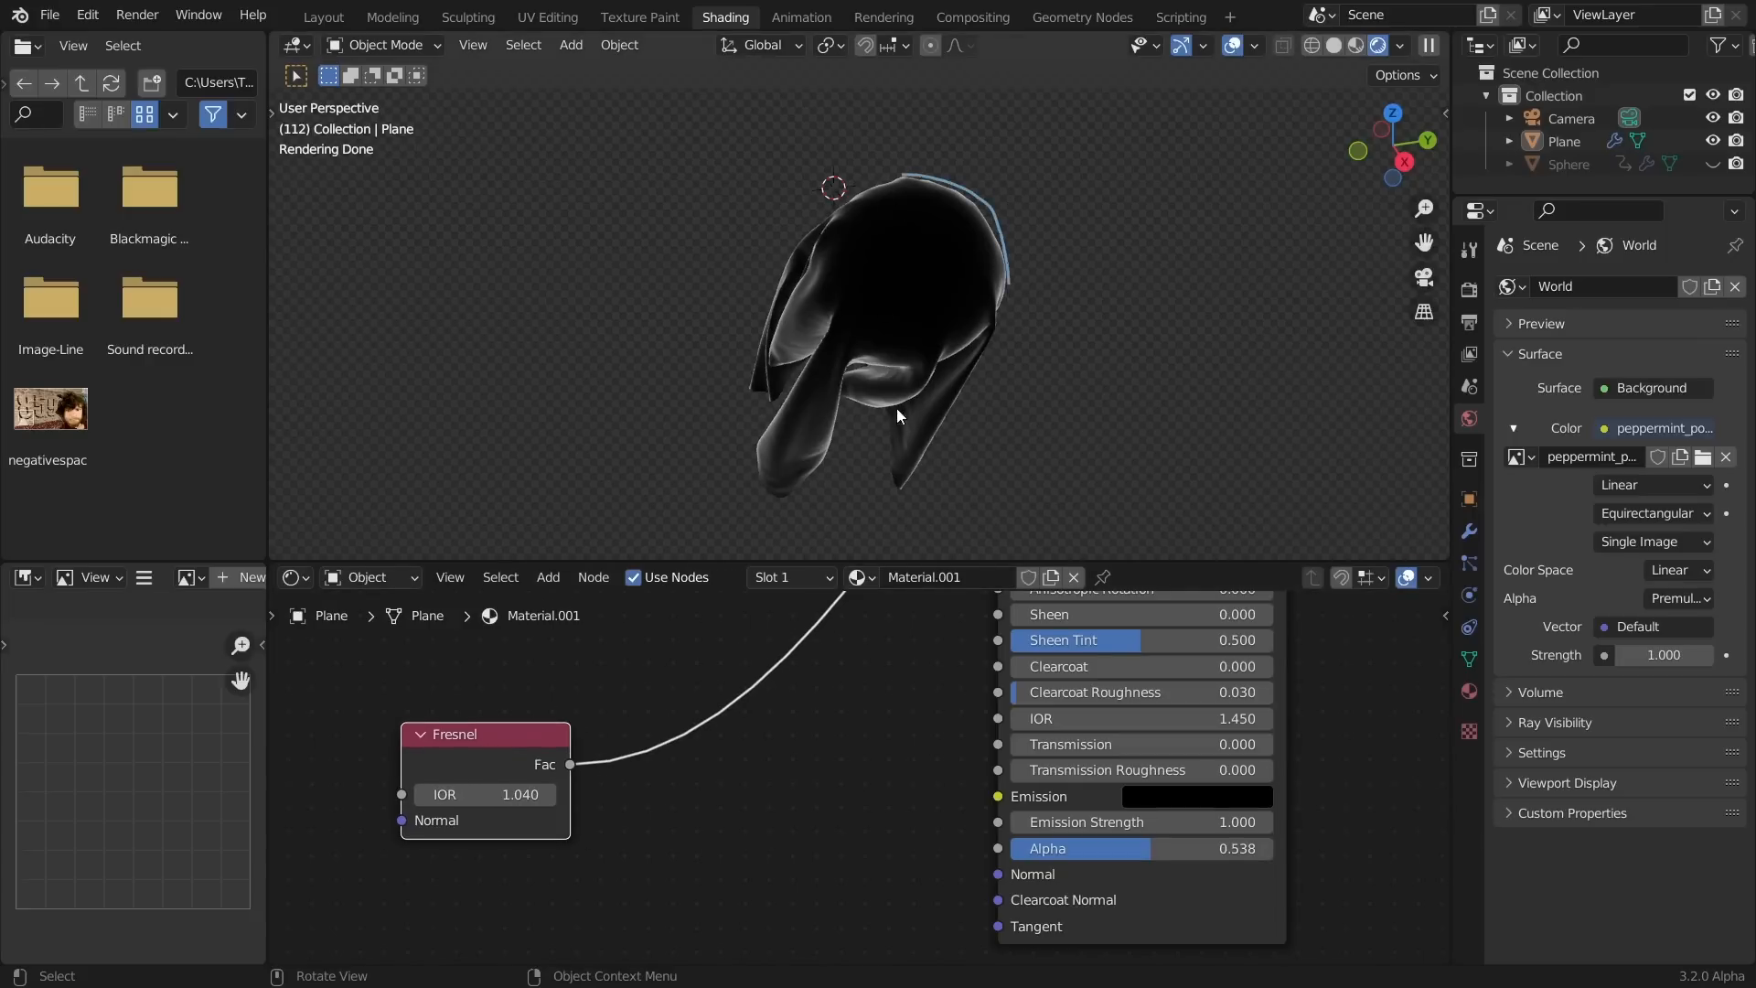
Drive Emission Strength with the Fresnel Fac output and set the Emission color to turquoise with hue 0.418, saturation 1 and value 1
drag(567, 765, 1001, 820)
click(1230, 794)
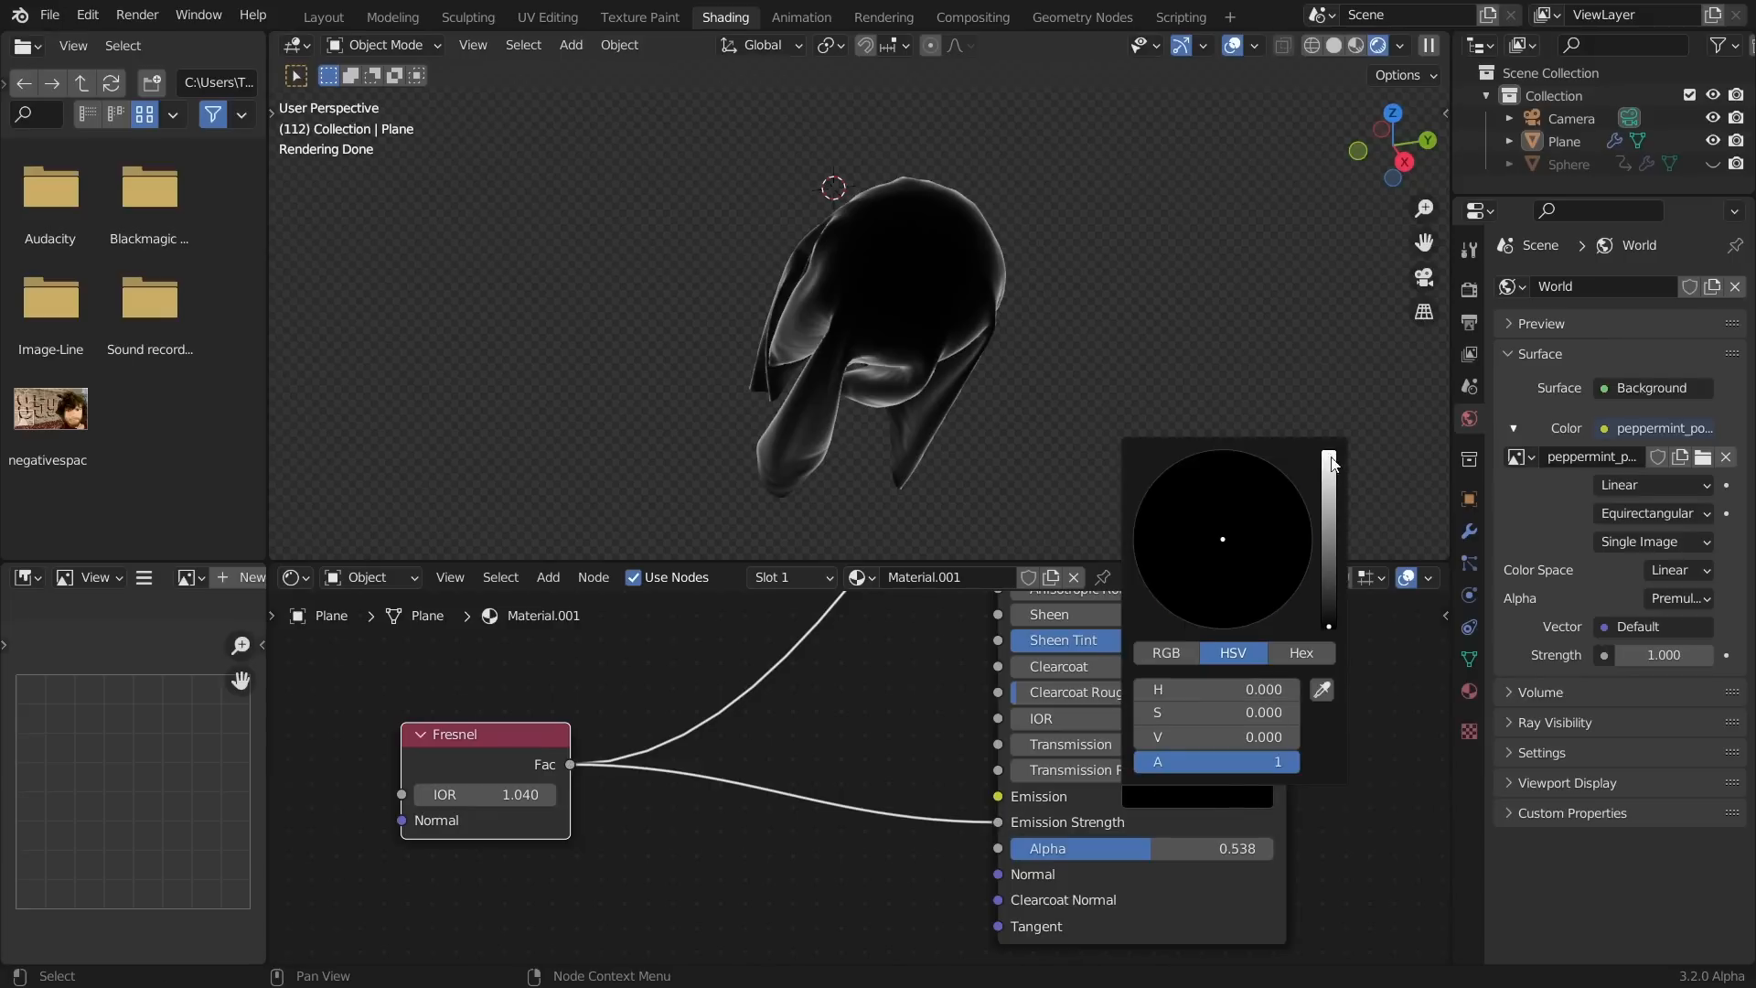
drag(1333, 465, 1329, 450)
drag(1214, 481, 1229, 450)
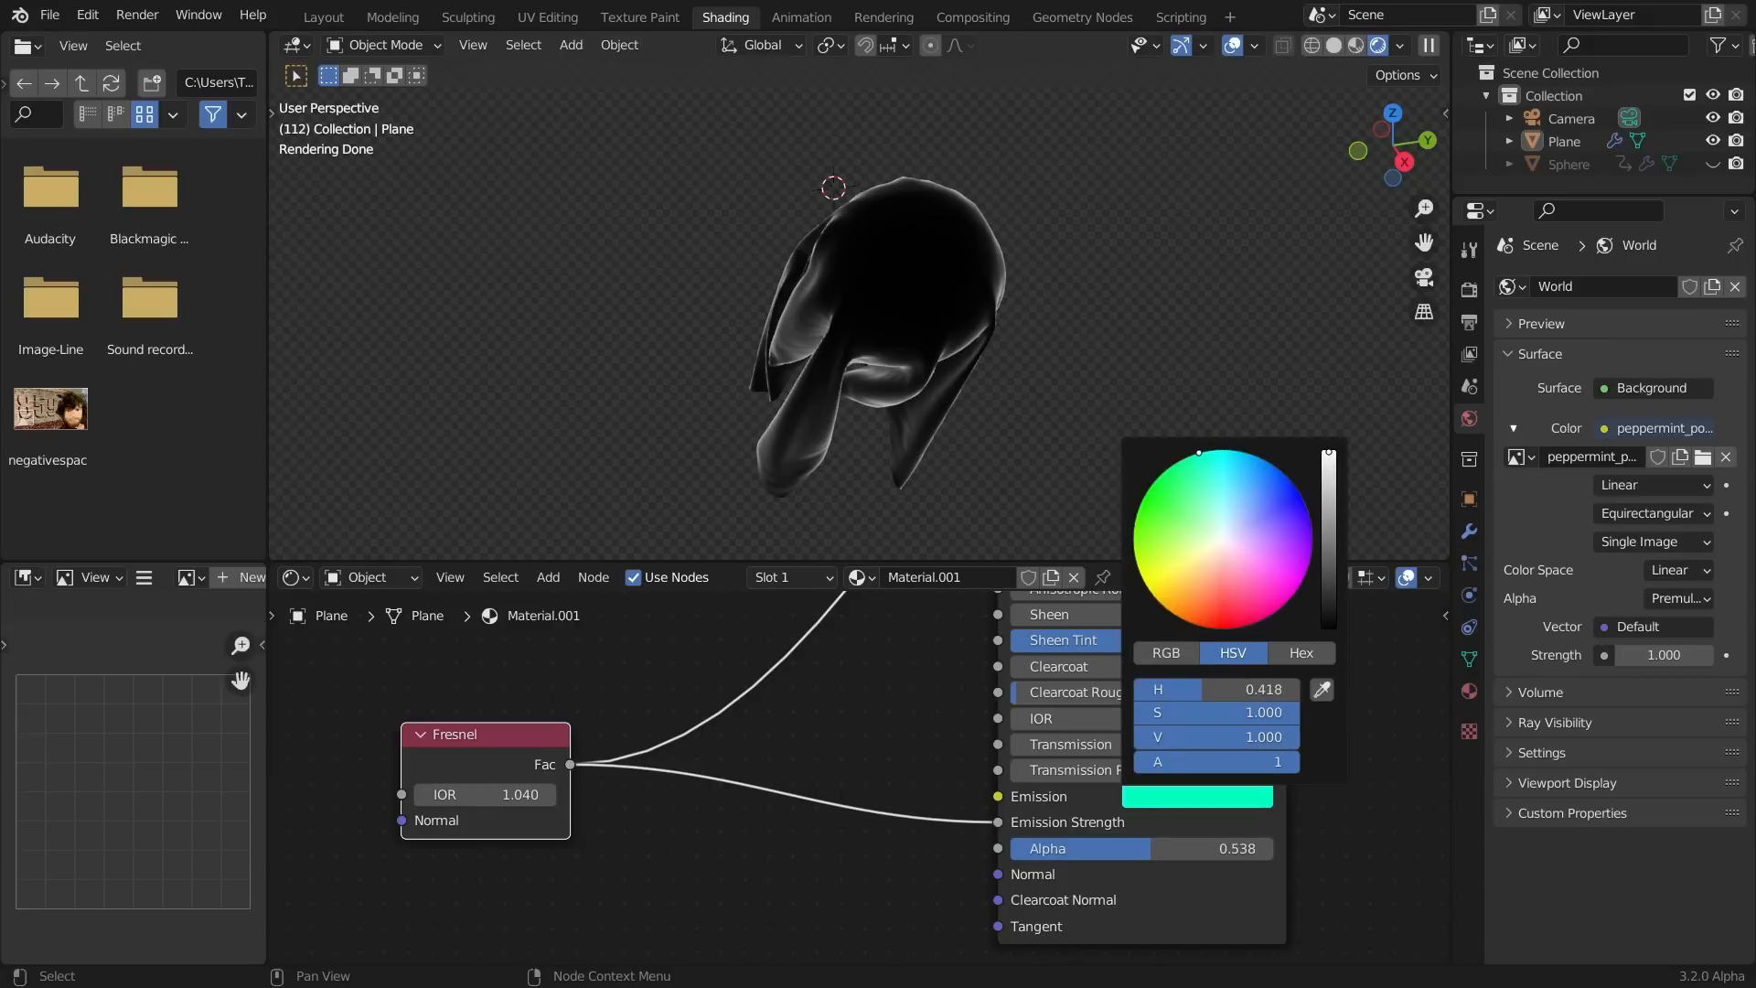
Reconnect the Principled BSDF to the Material Output and inspect the glowing edges from several angles
scroll(1030, 845, down, 2)
middle_drag(1052, 642, 1057, 816)
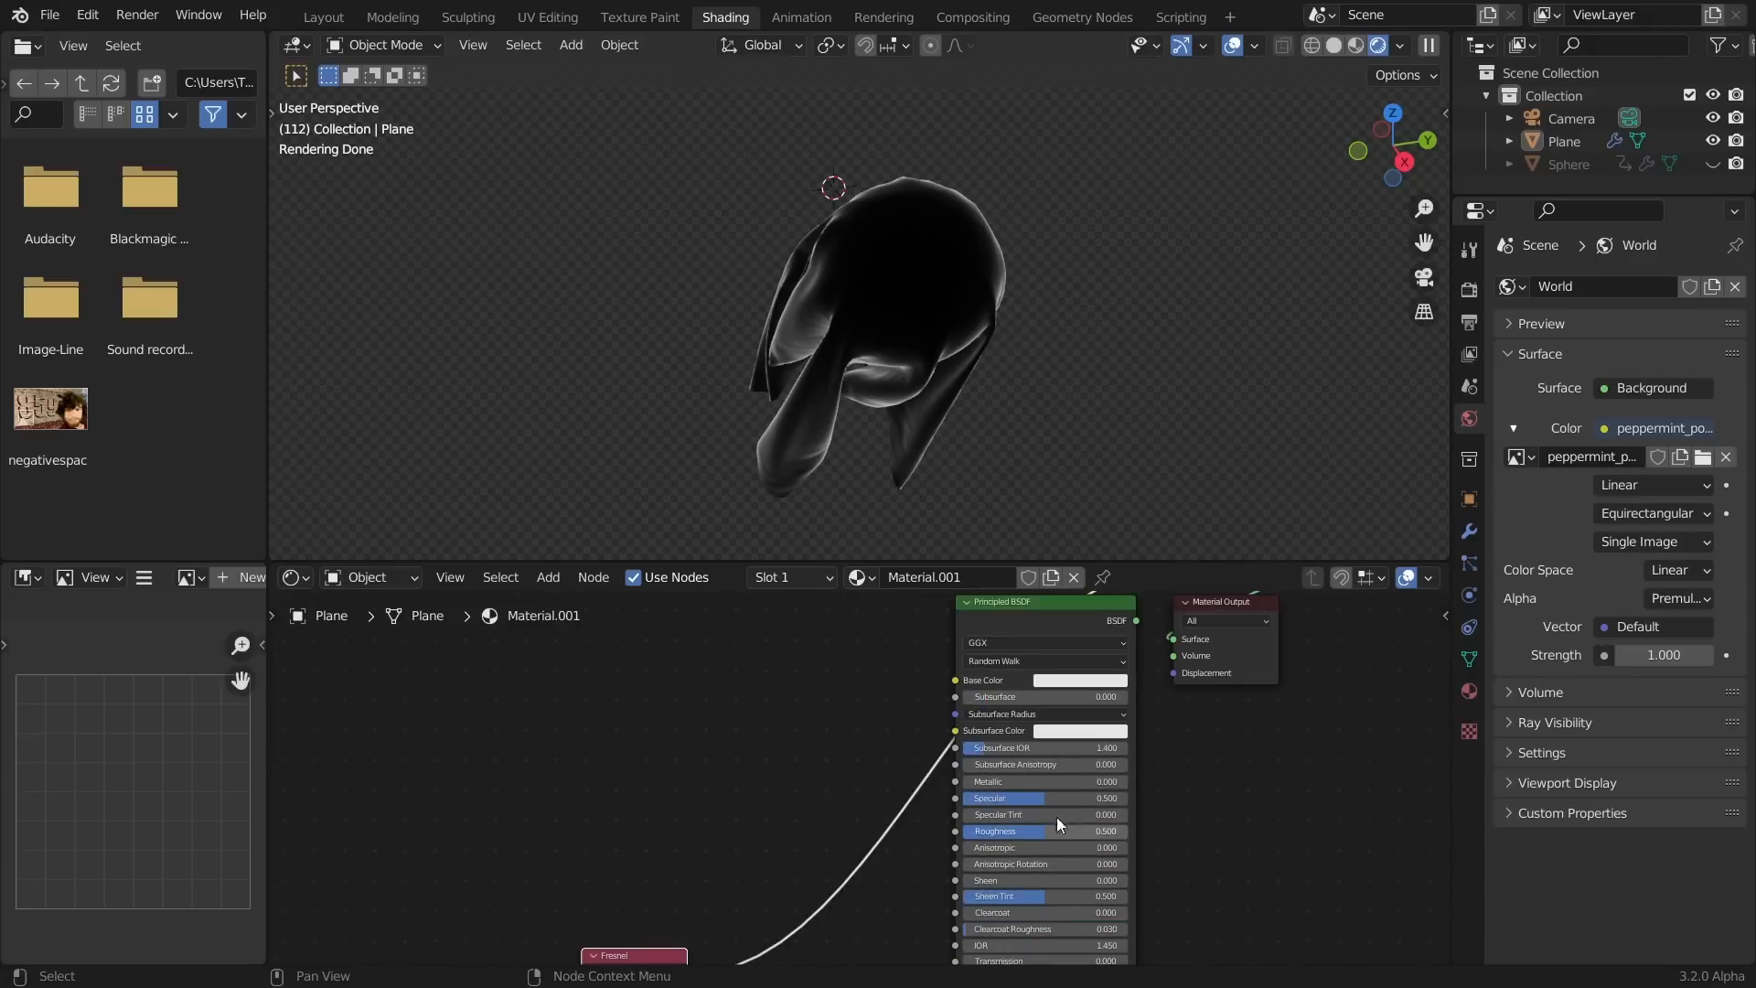
ctrl+shift+click(1049, 618)
middle_drag(922, 387, 975, 374)
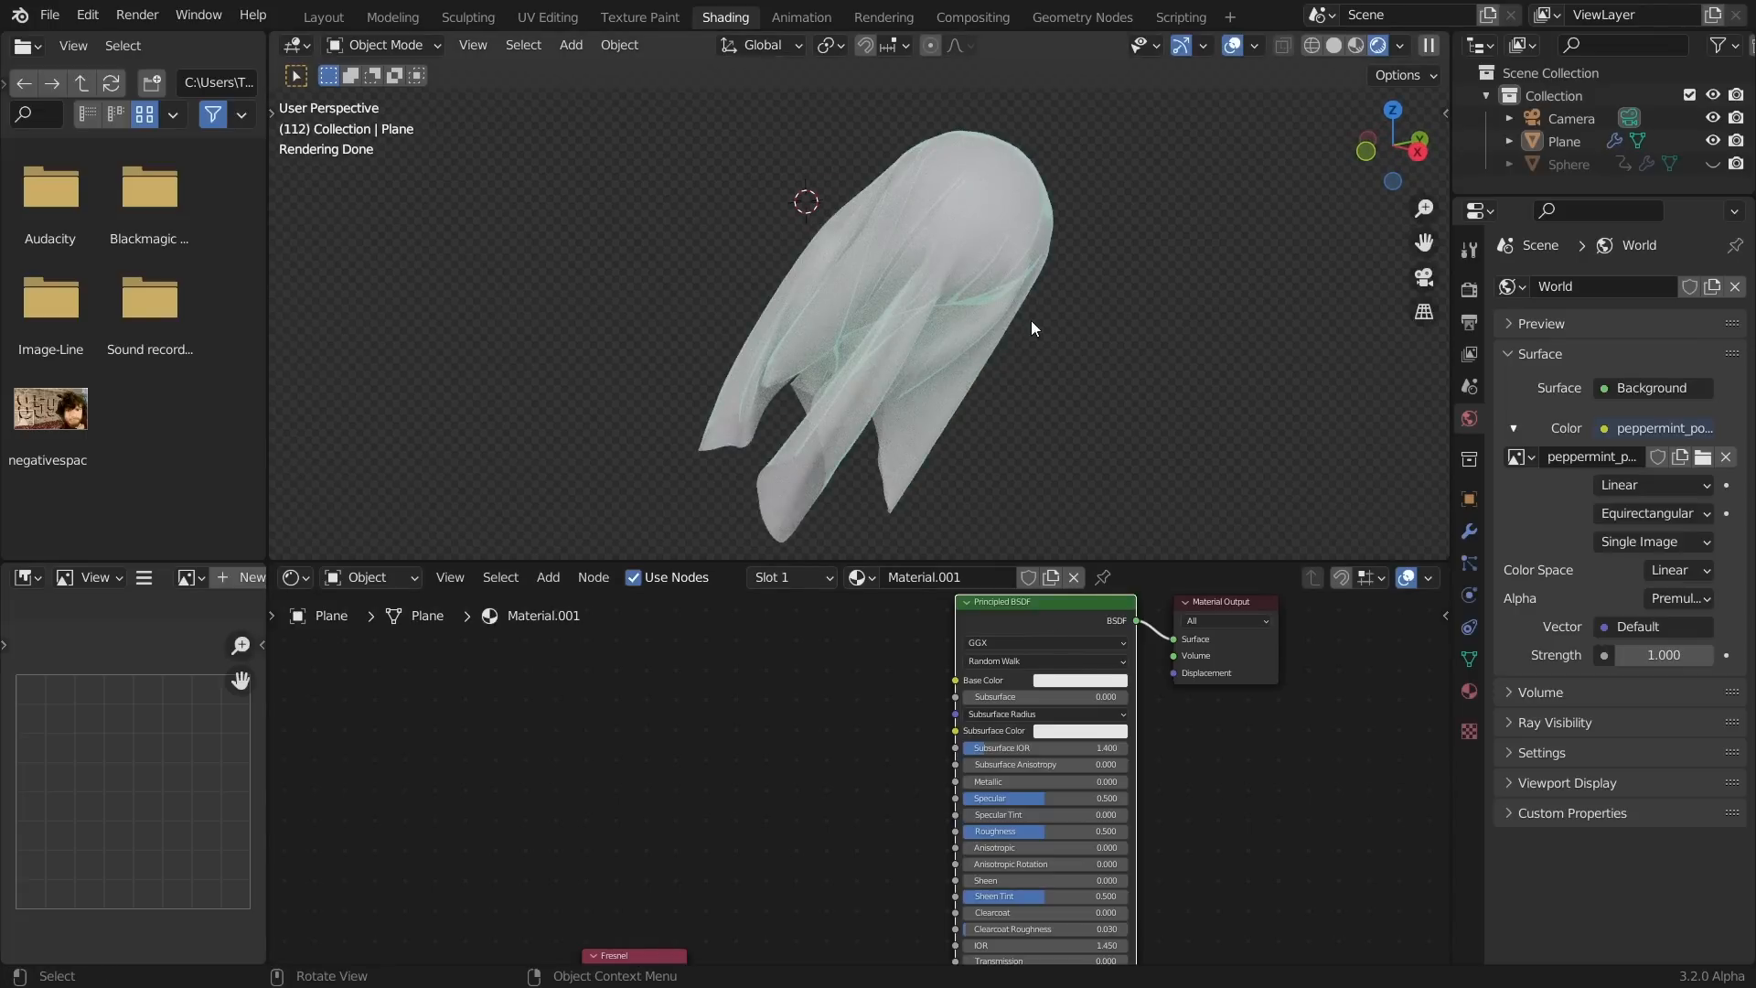
middle_drag(1014, 266, 951, 213)
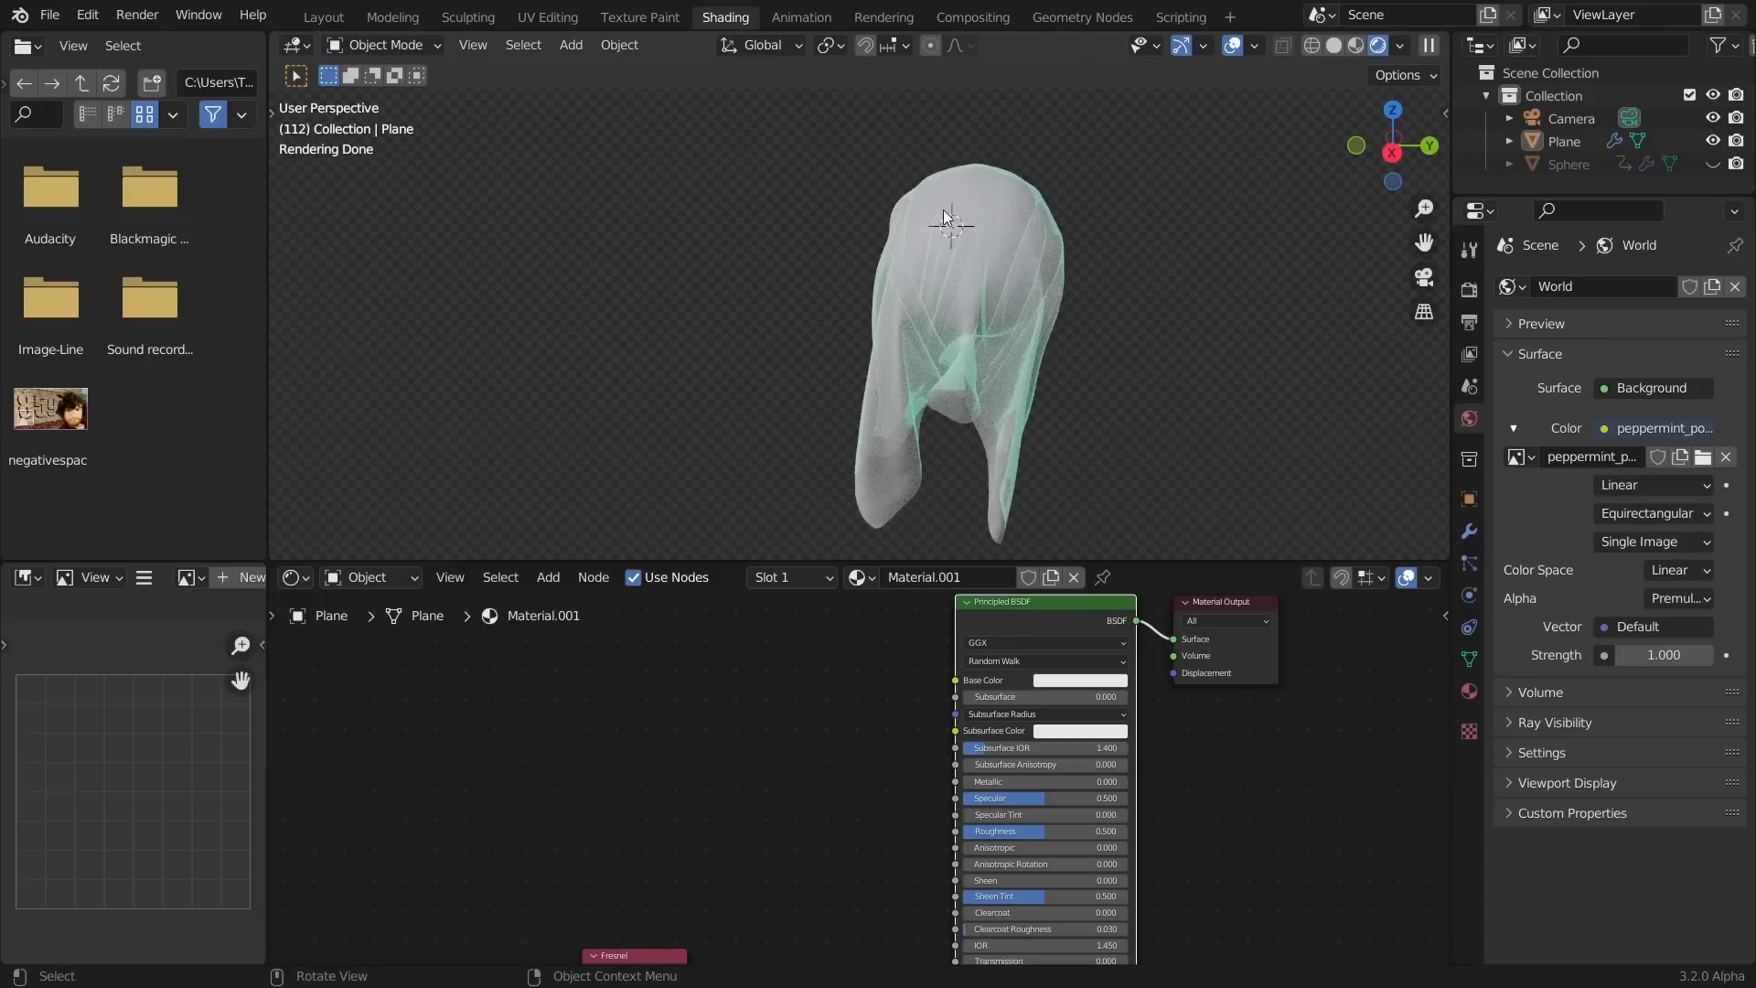
key(ctrl+z)
Add a Texture Coordinate node and preview its Generated output on the ghost
middle_drag(639, 703, 792, 621)
key(shift+a)
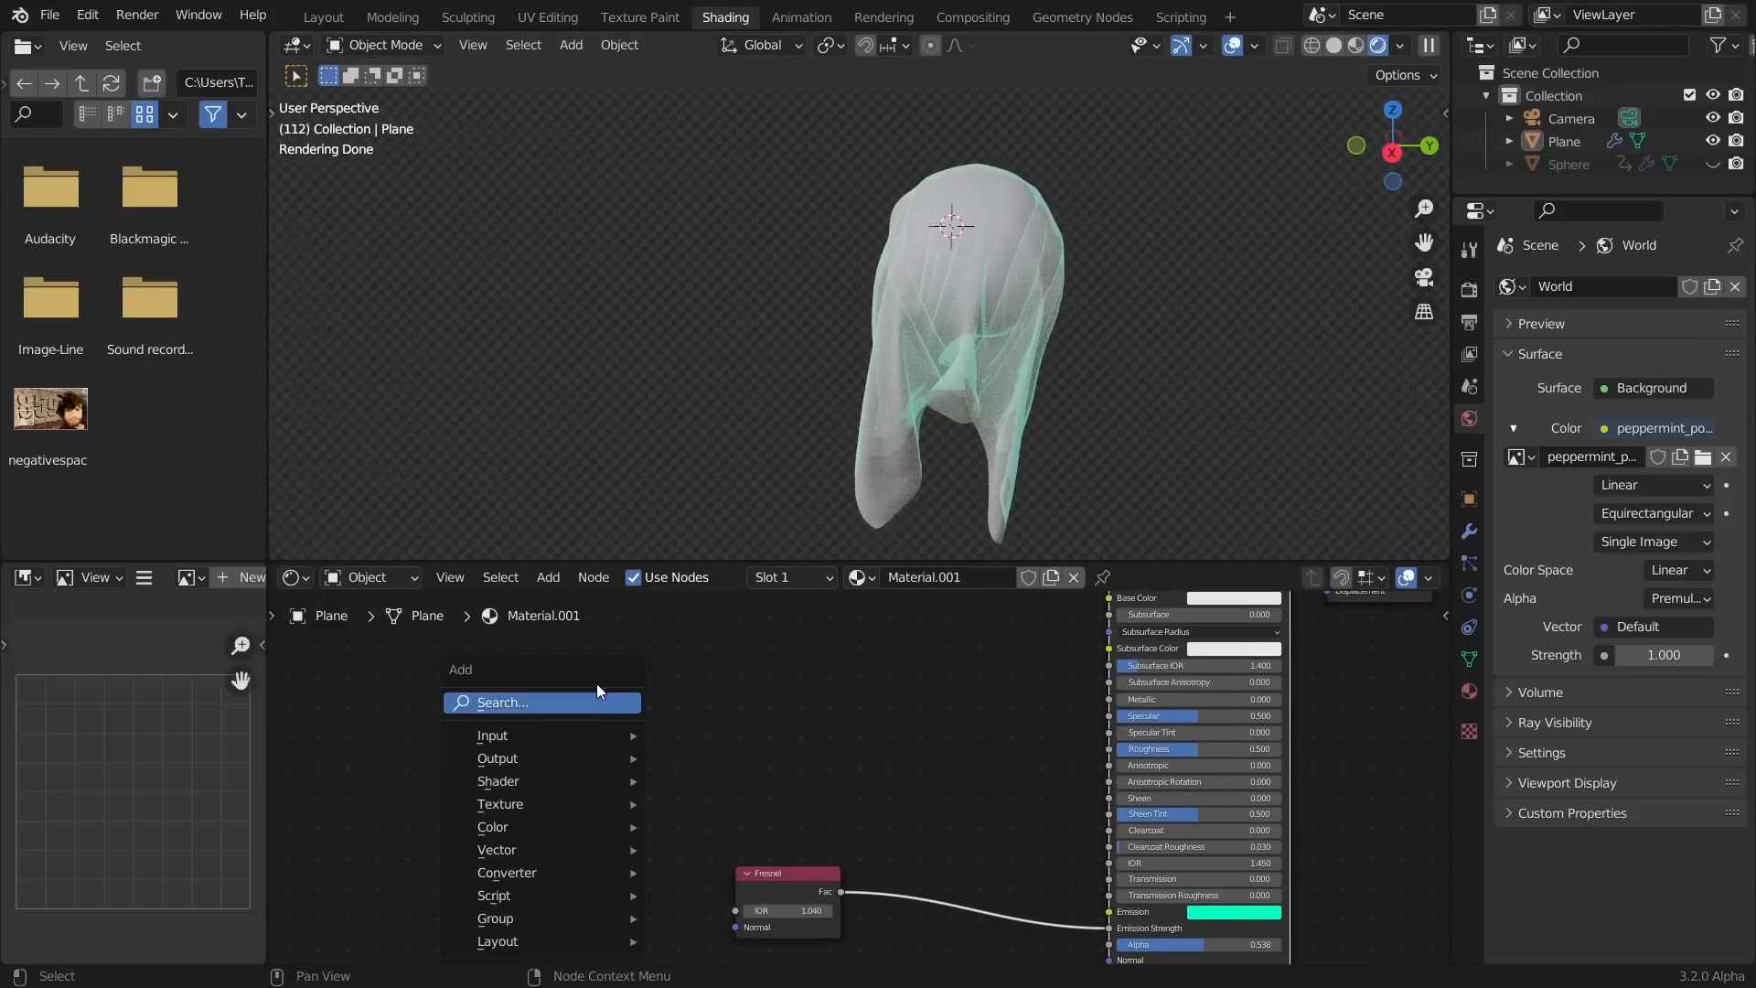
click(596, 701)
text(coor)
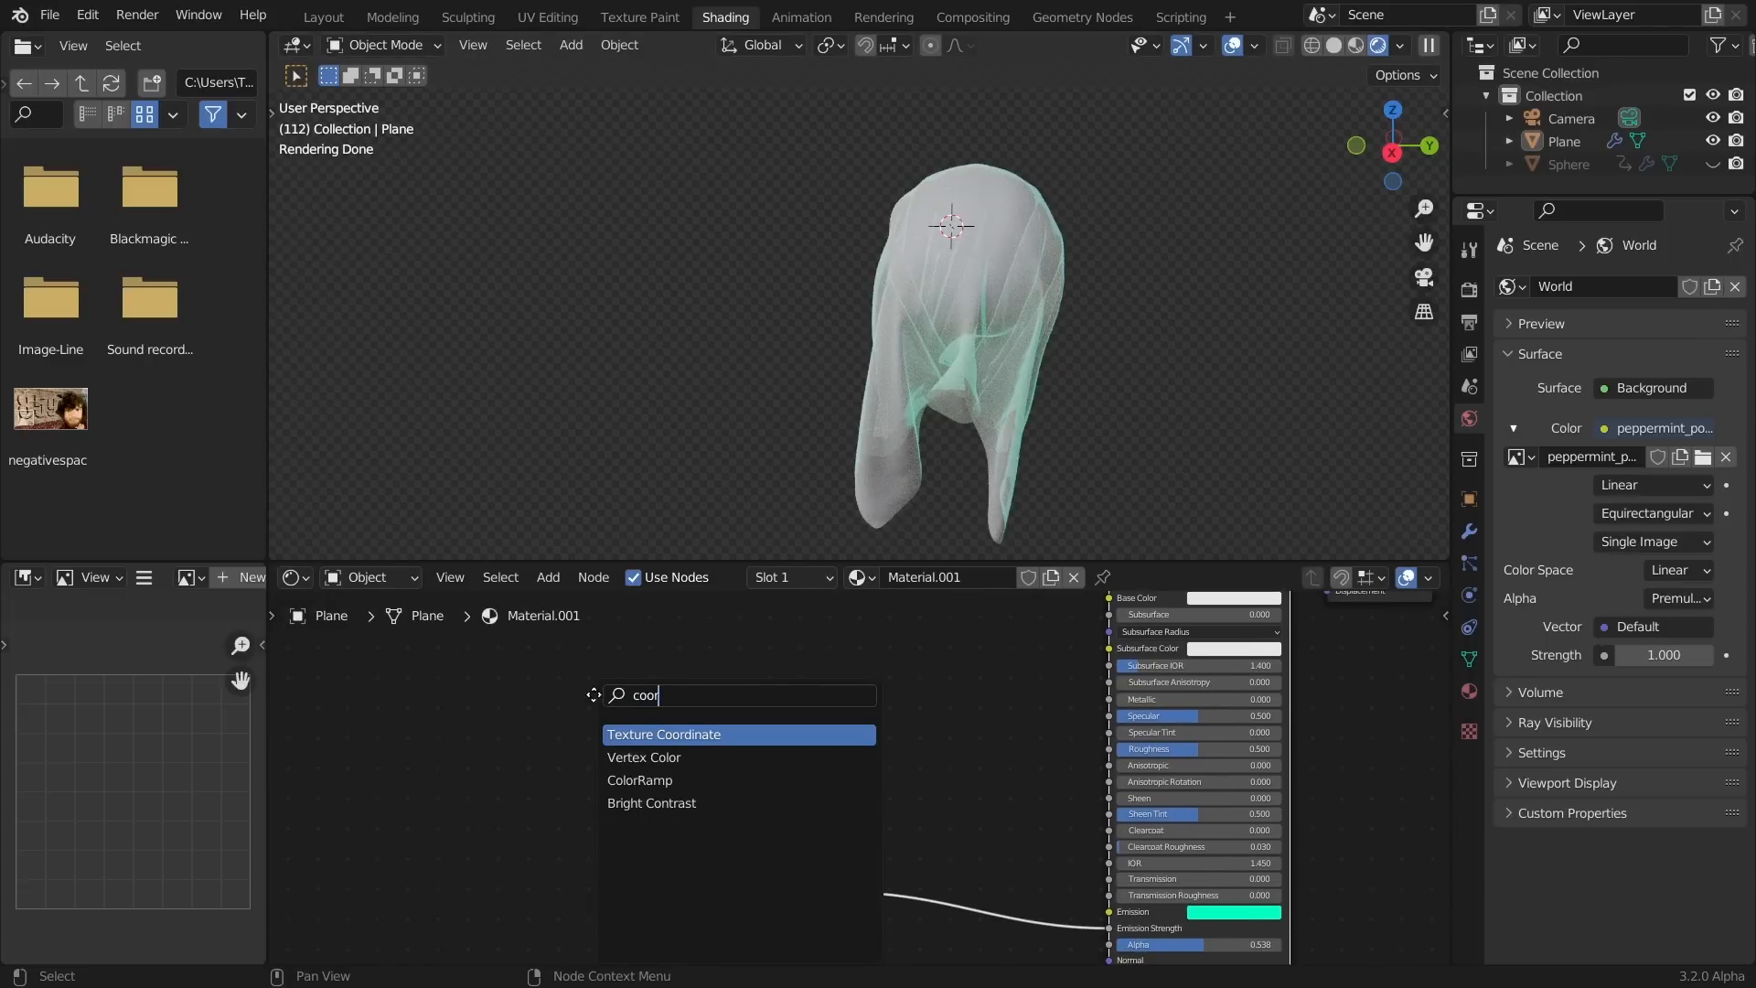
key(Return)
click(552, 684)
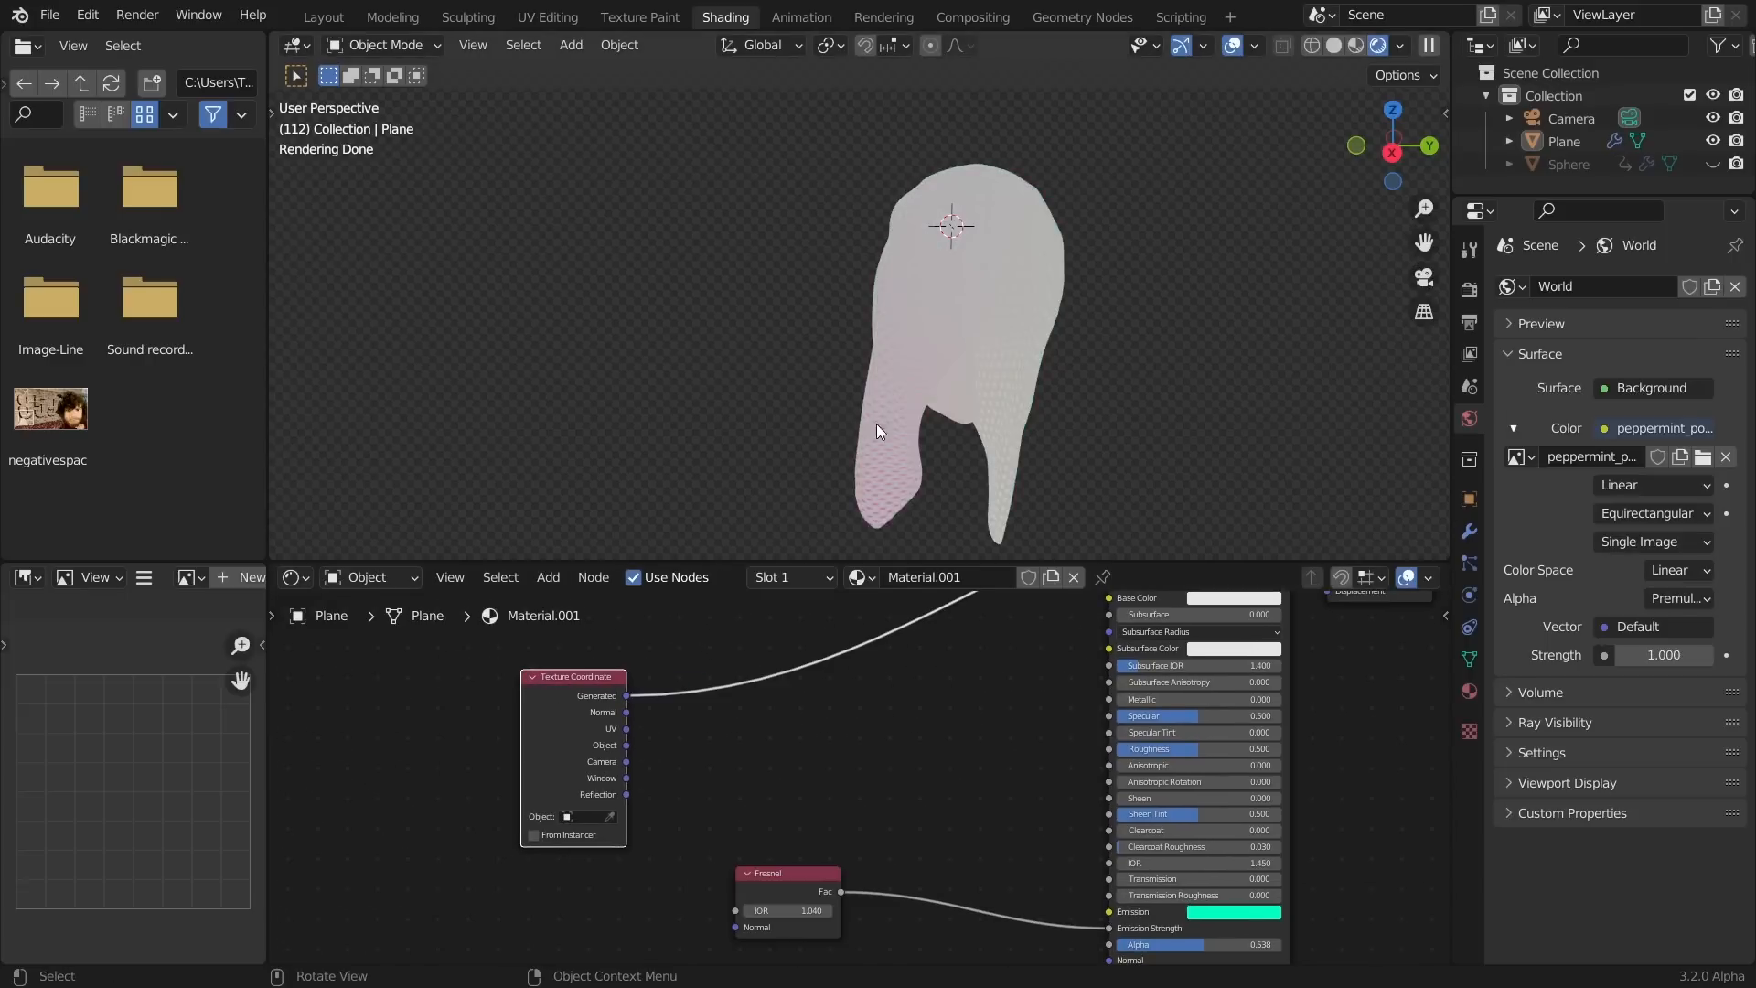
scroll(1042, 352, up, 4)
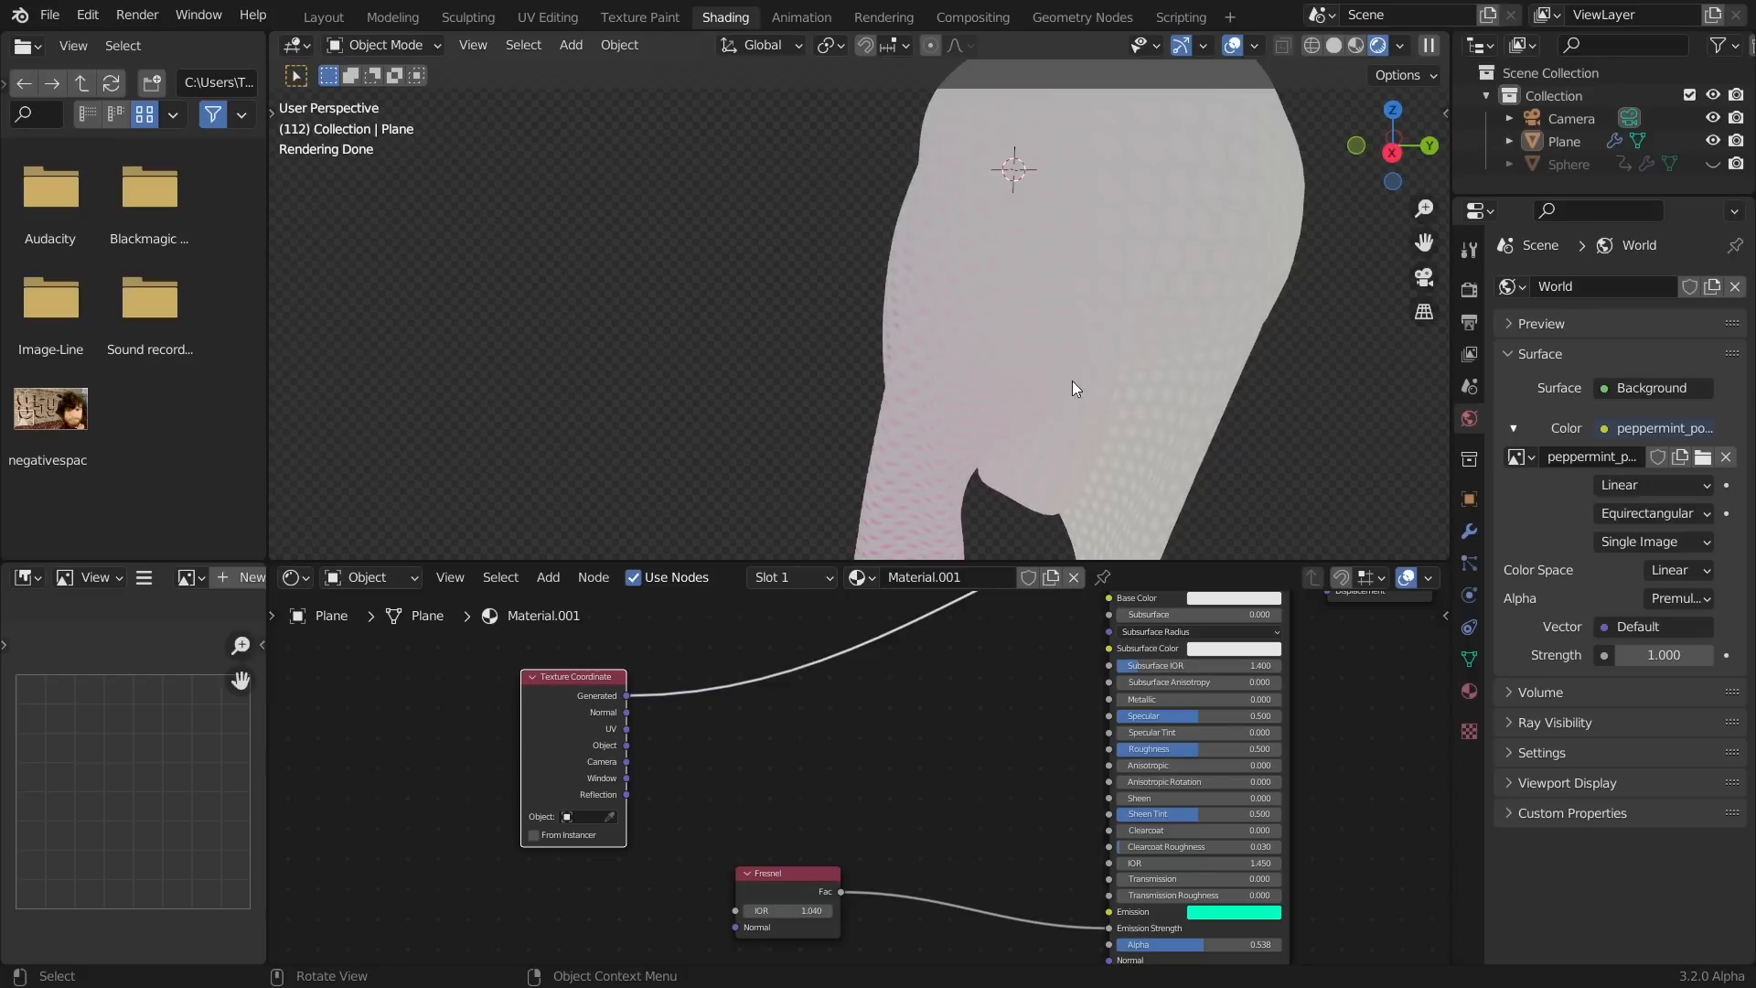
Preview the Texture Coordinate's Object output and play the animation from the first frame to frame 109
ctrl+drag(626, 695, 625, 745)
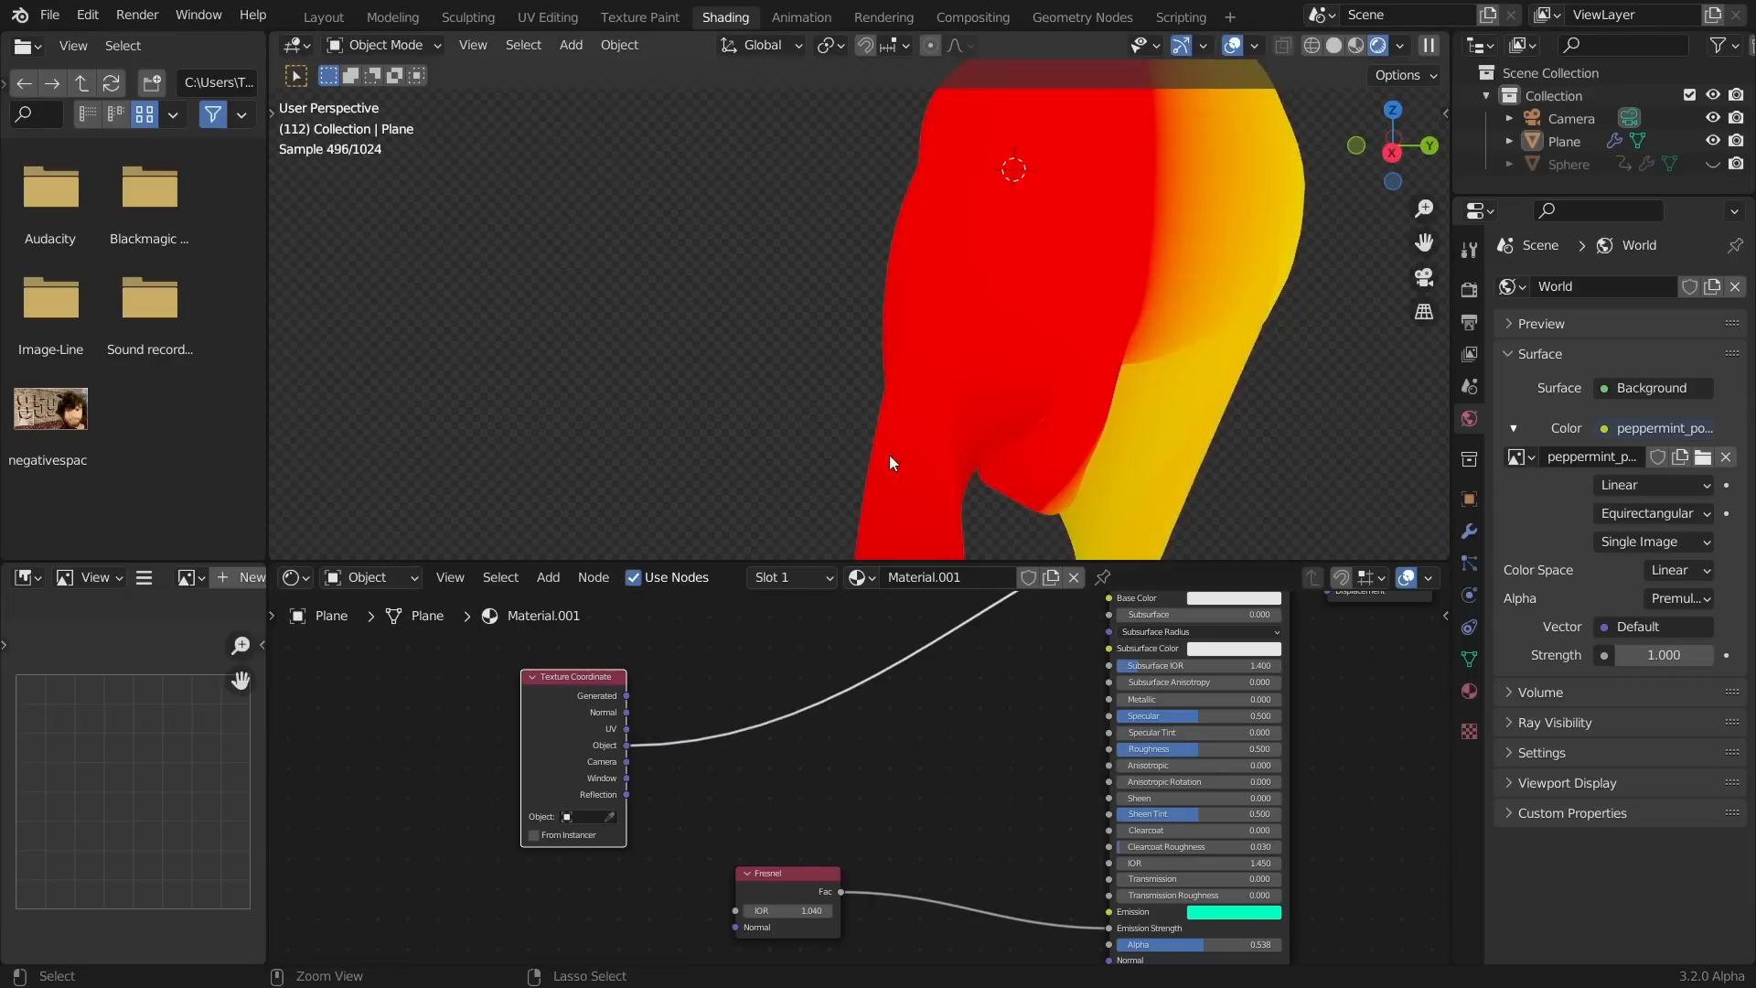
scroll(991, 417, down, 4)
key(shift+Left)
middle_drag(992, 417, 1003, 184)
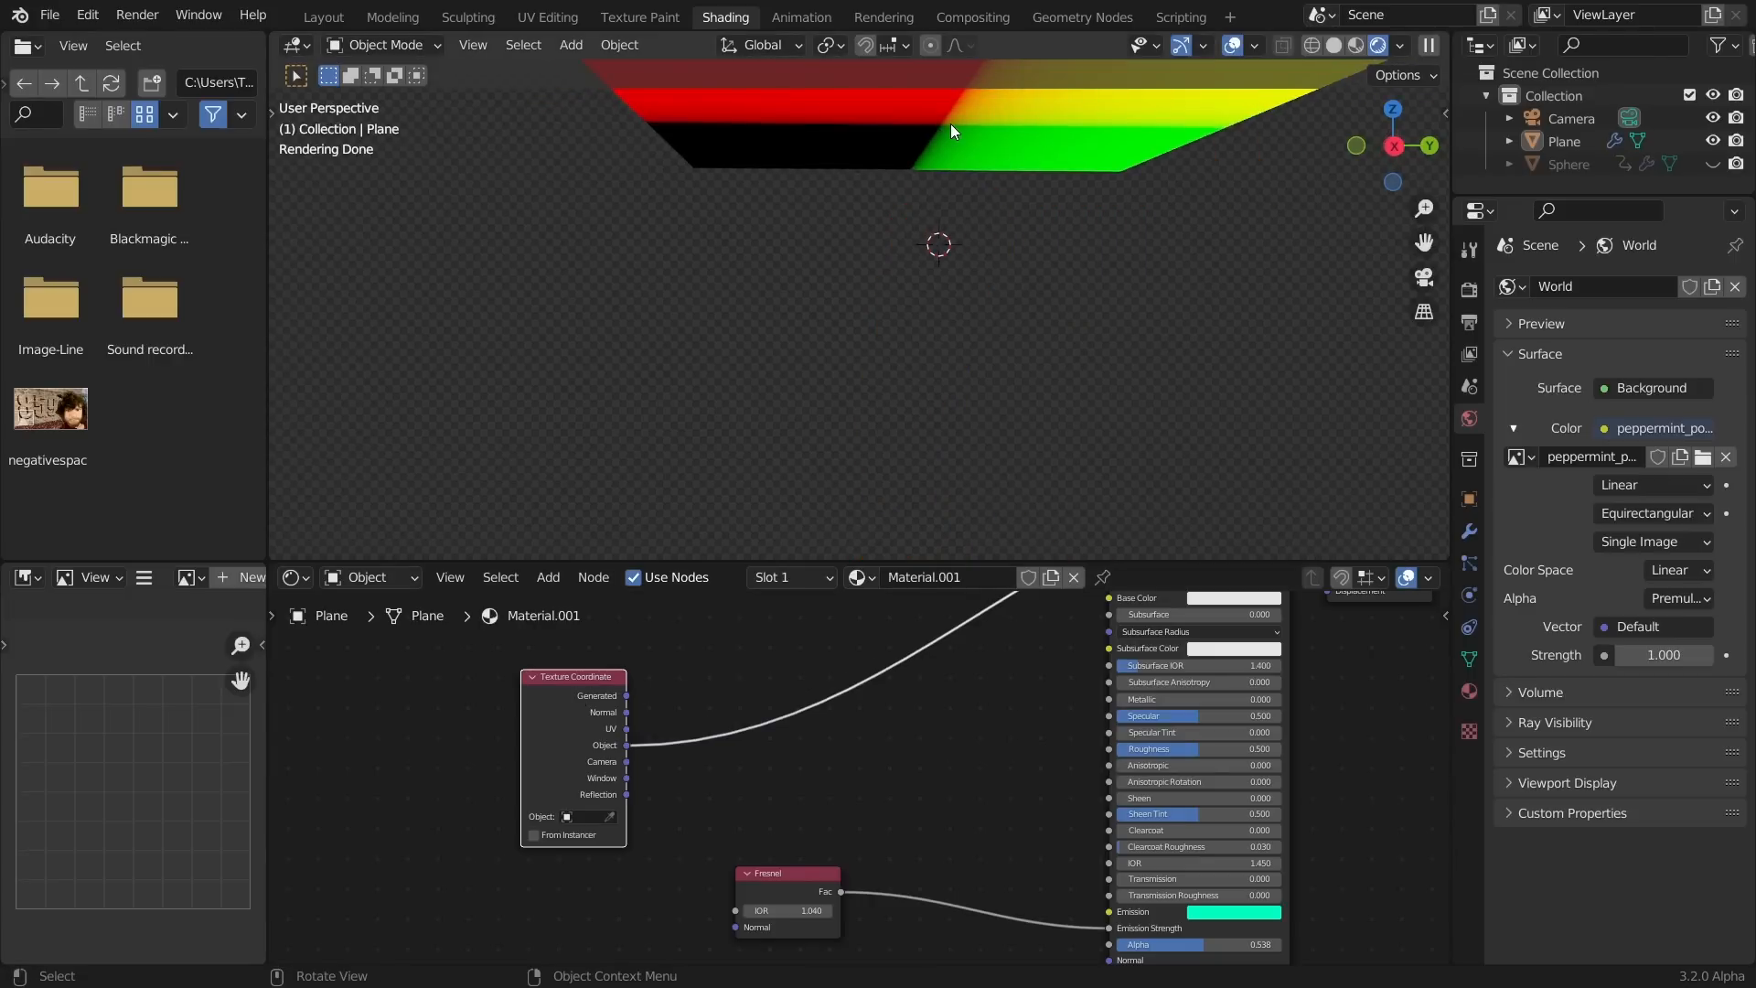
key(space)
middle_drag(952, 167, 996, 261)
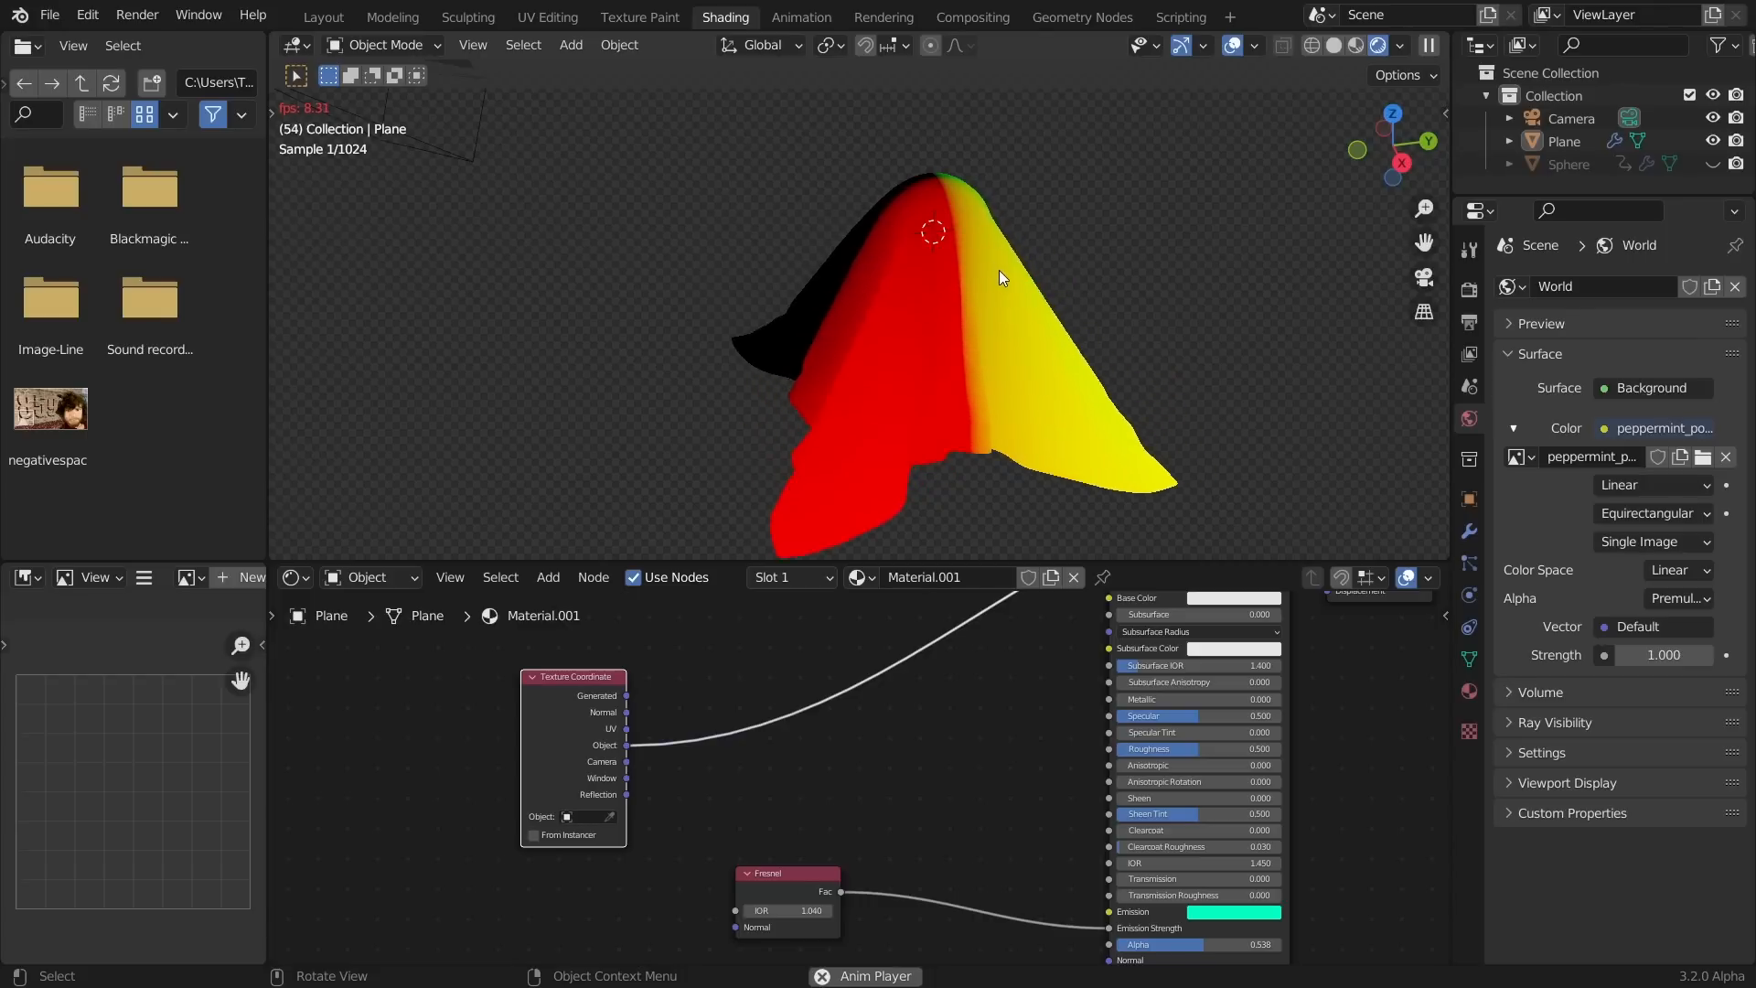
middle_drag(1003, 282, 1030, 282)
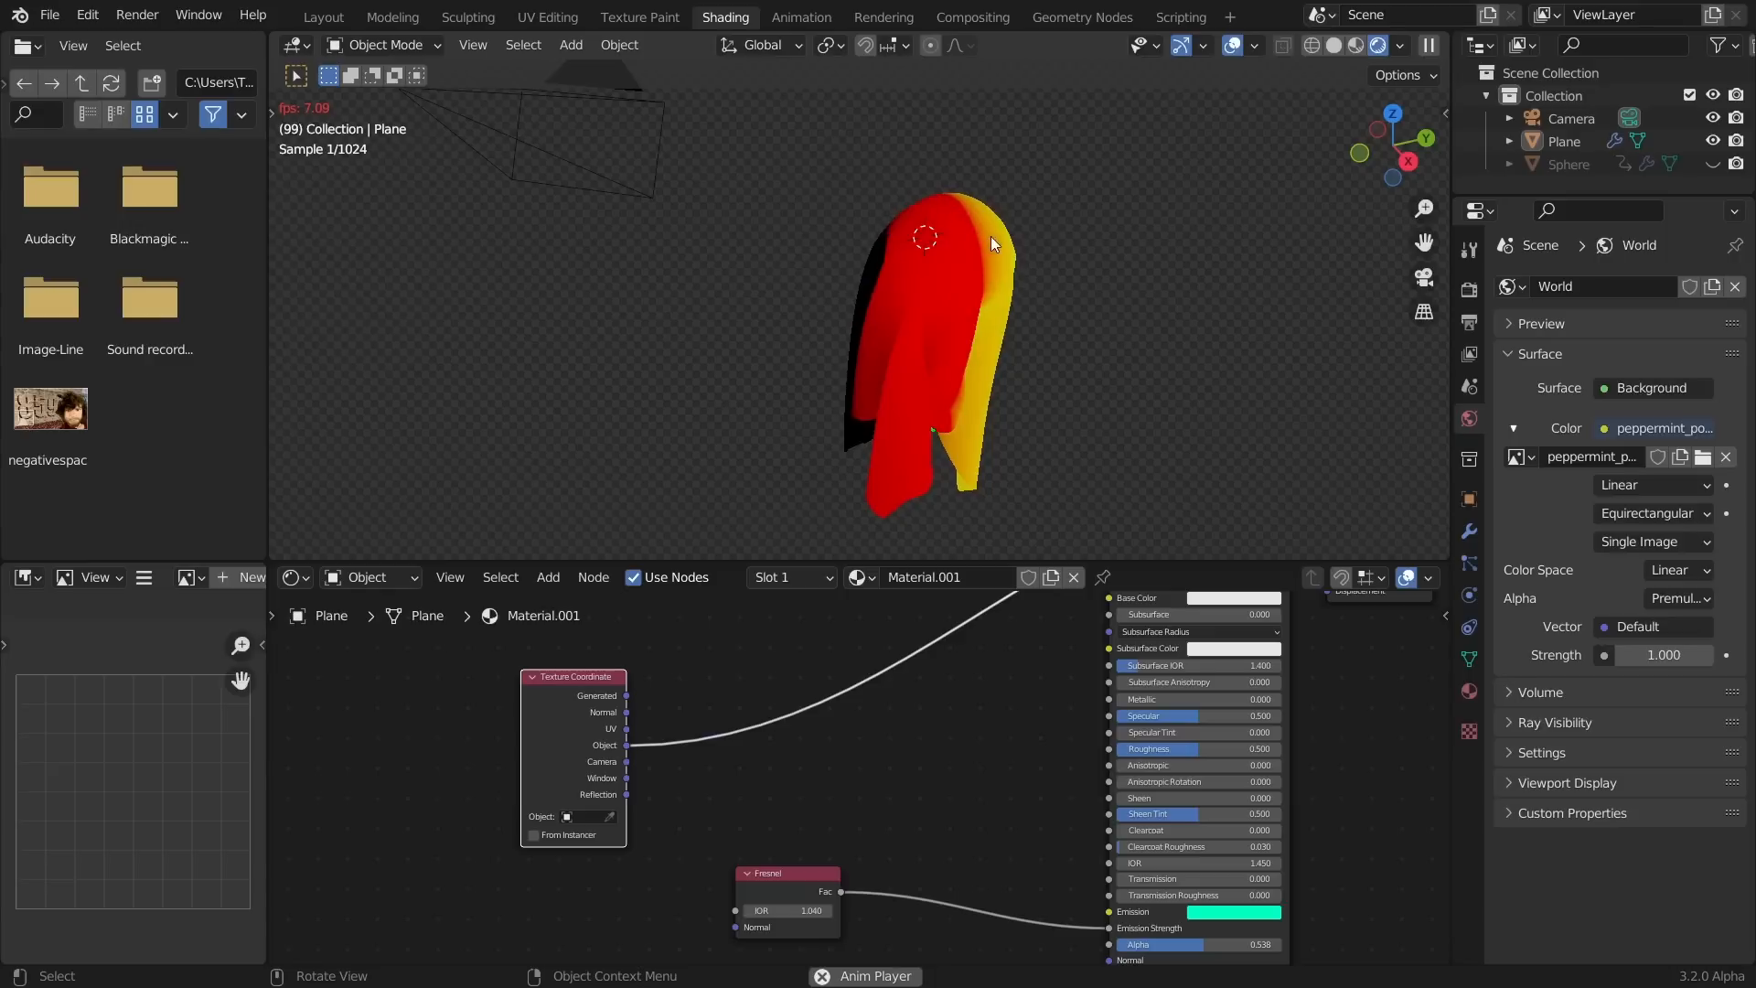
key(space)
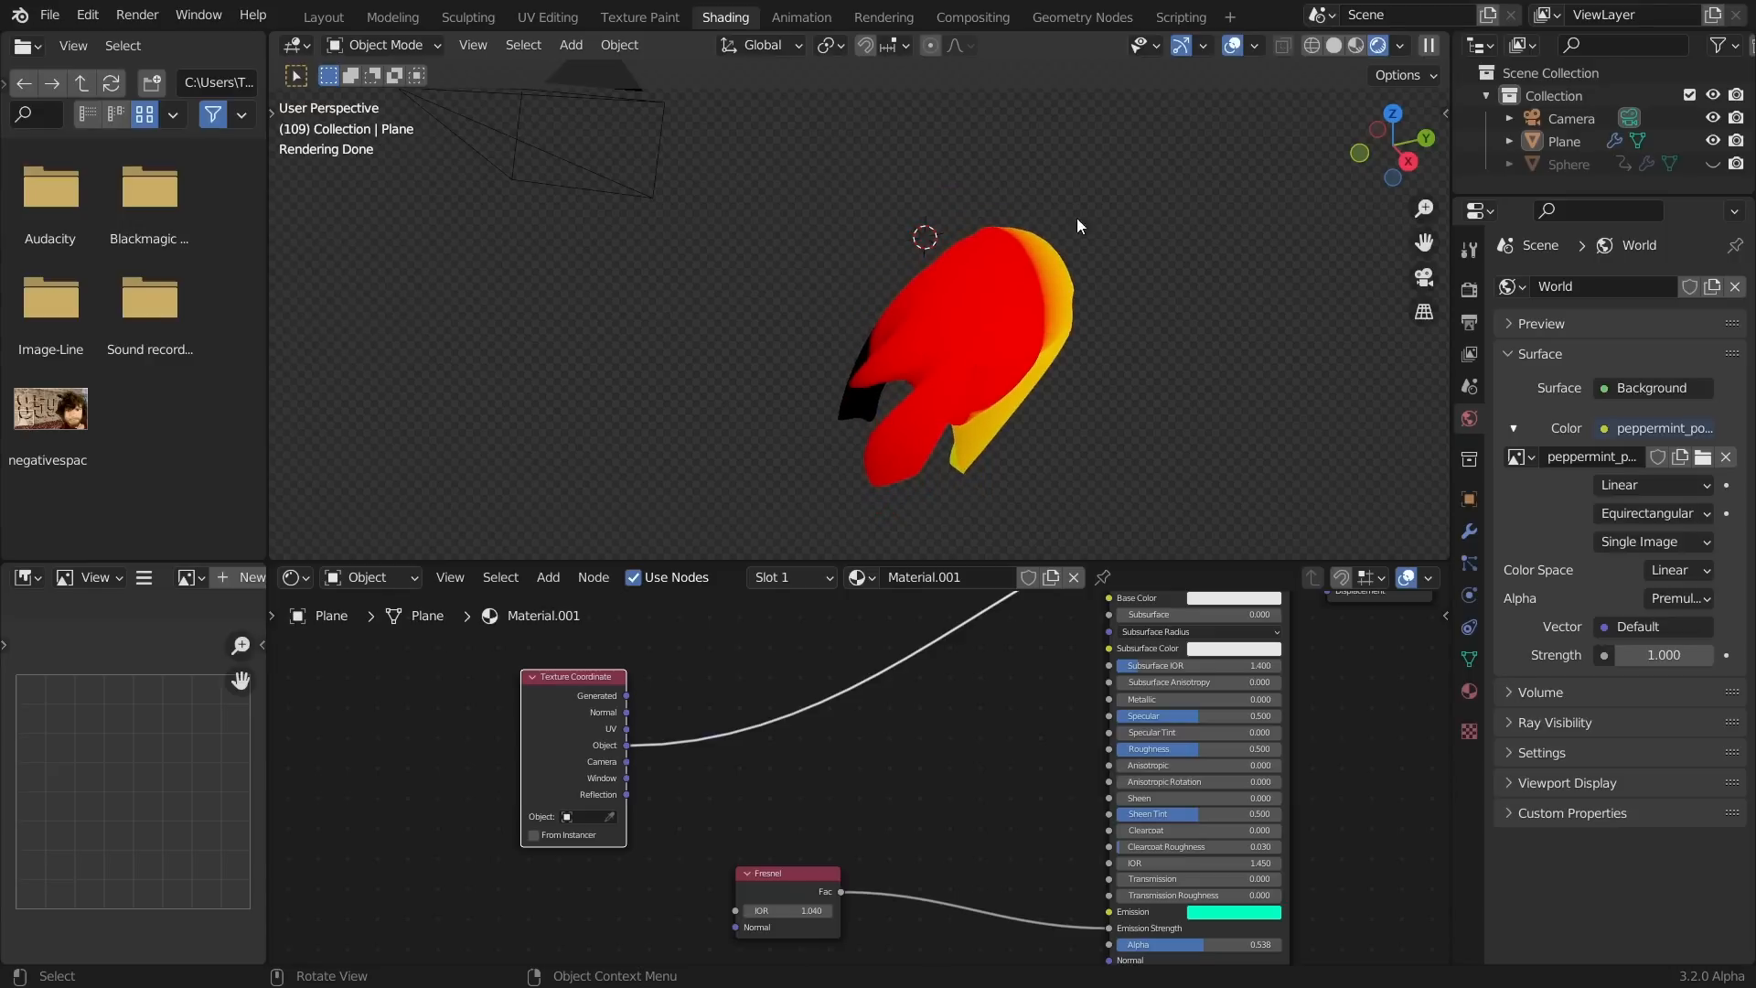
Cycle the Texture Coordinate preview to its UV output
ctrl+shift+click(595, 704)
ctrl+shift+click(596, 704)
ctrl+shift+click(596, 704)
ctrl+shift+click(595, 705)
ctrl+shift+click(595, 705)
ctrl+shift+click(595, 706)
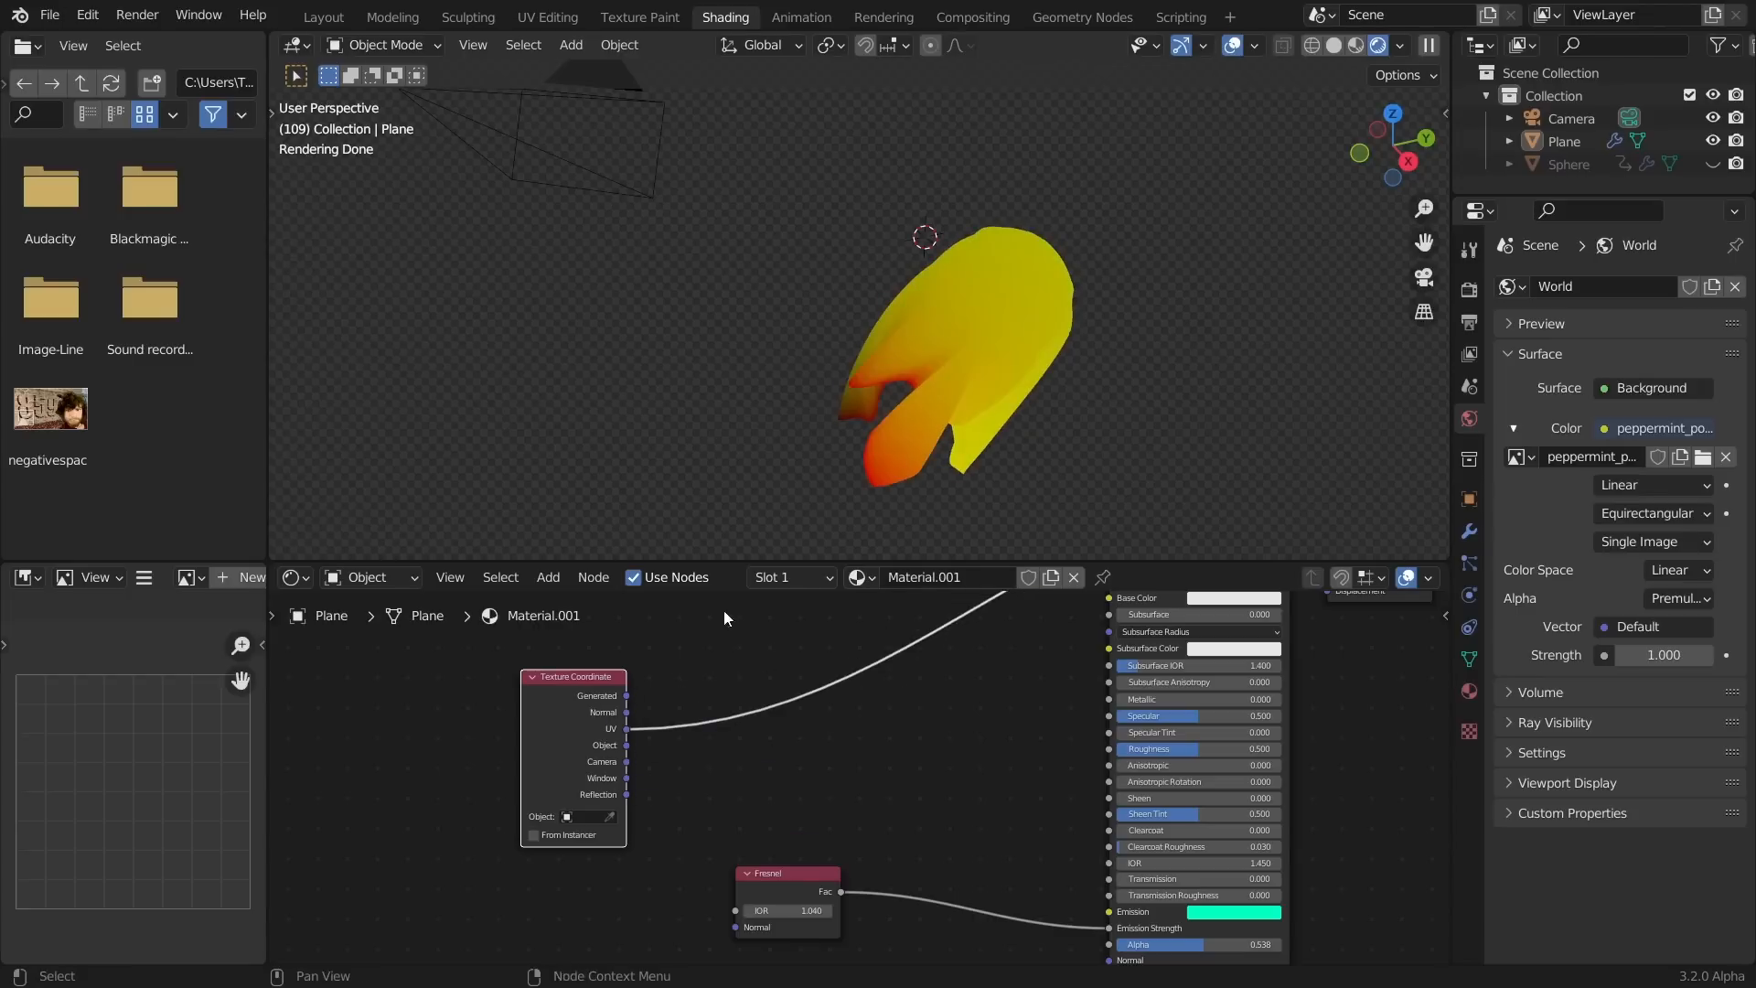
Play the animation with UV coordinates from the first frame to frame 112, pausing at frame 89 to examine the cloth's lower corners
key(shift+Left)
key(space)
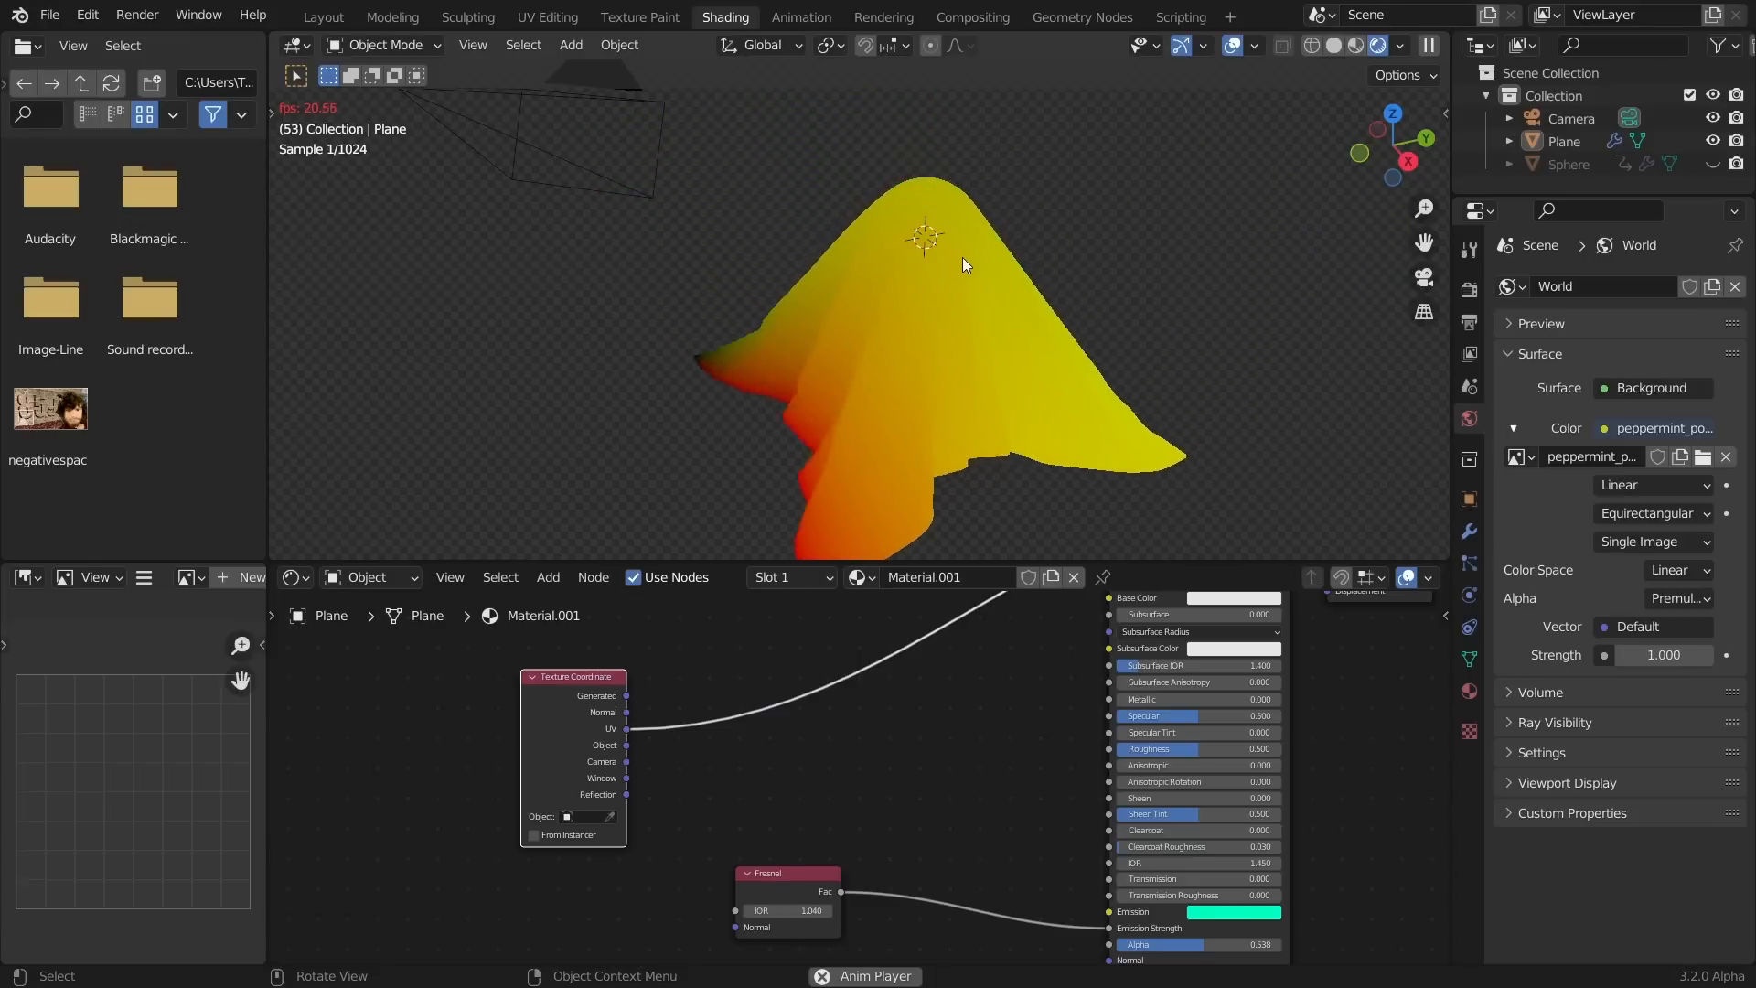
key(space)
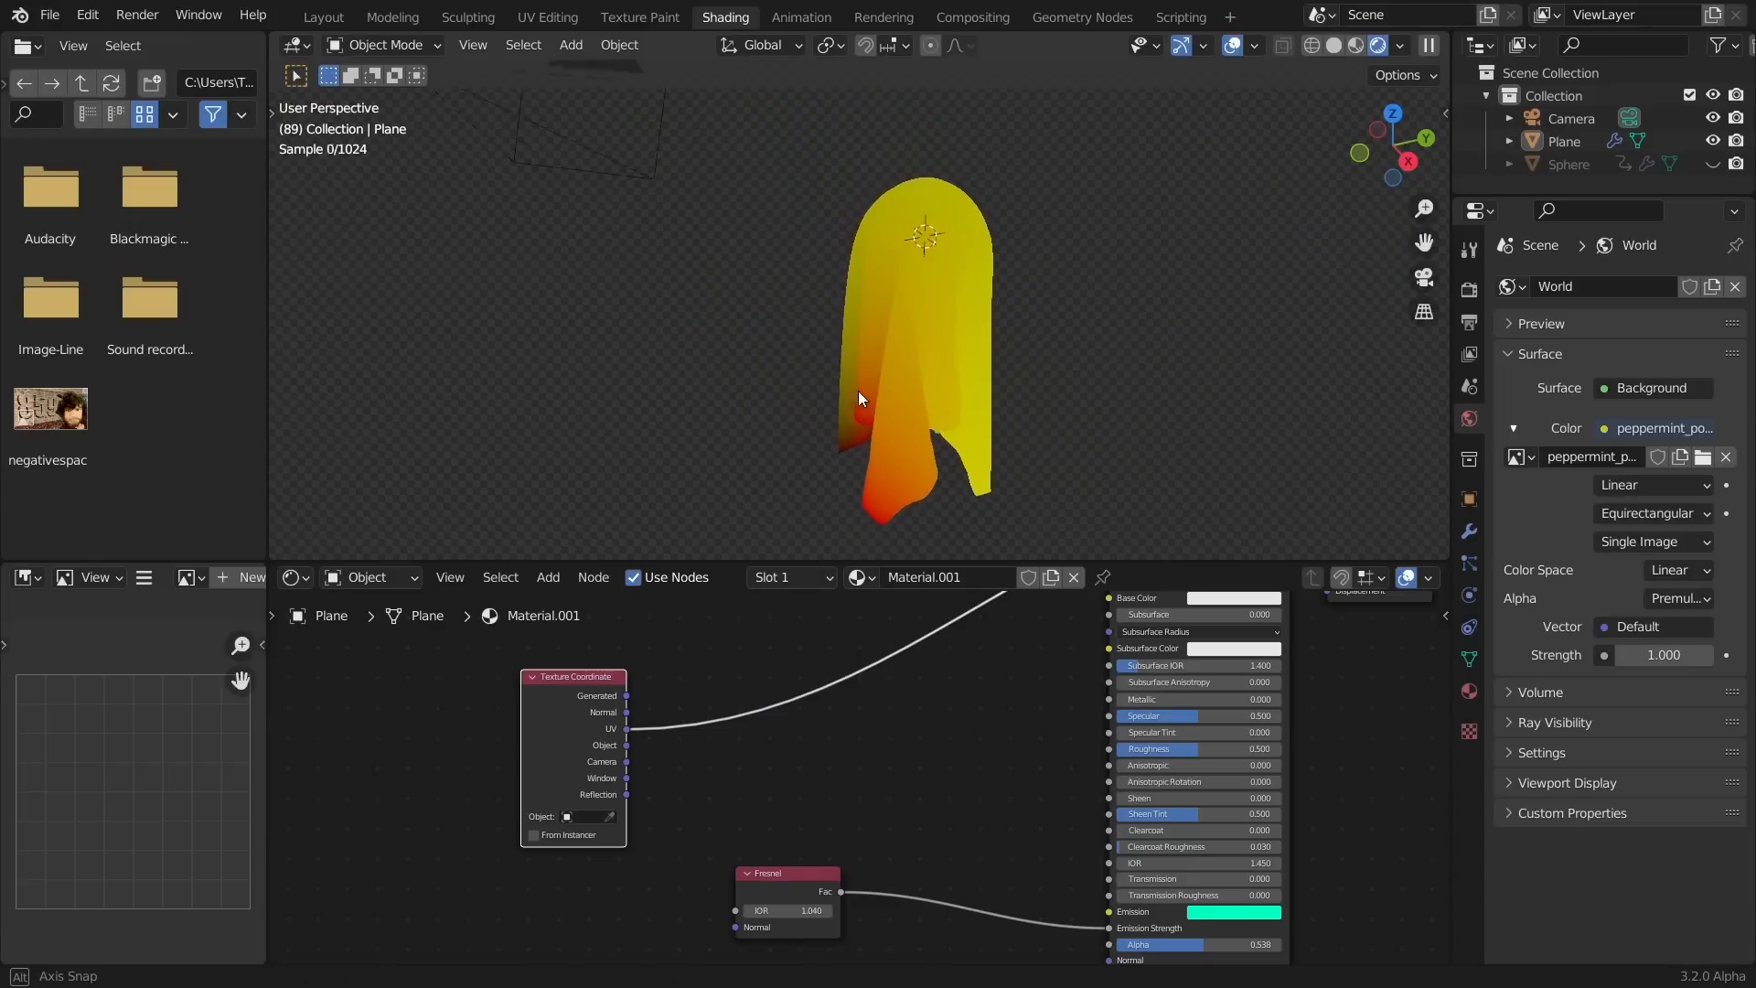
middle_drag(893, 358, 880, 424)
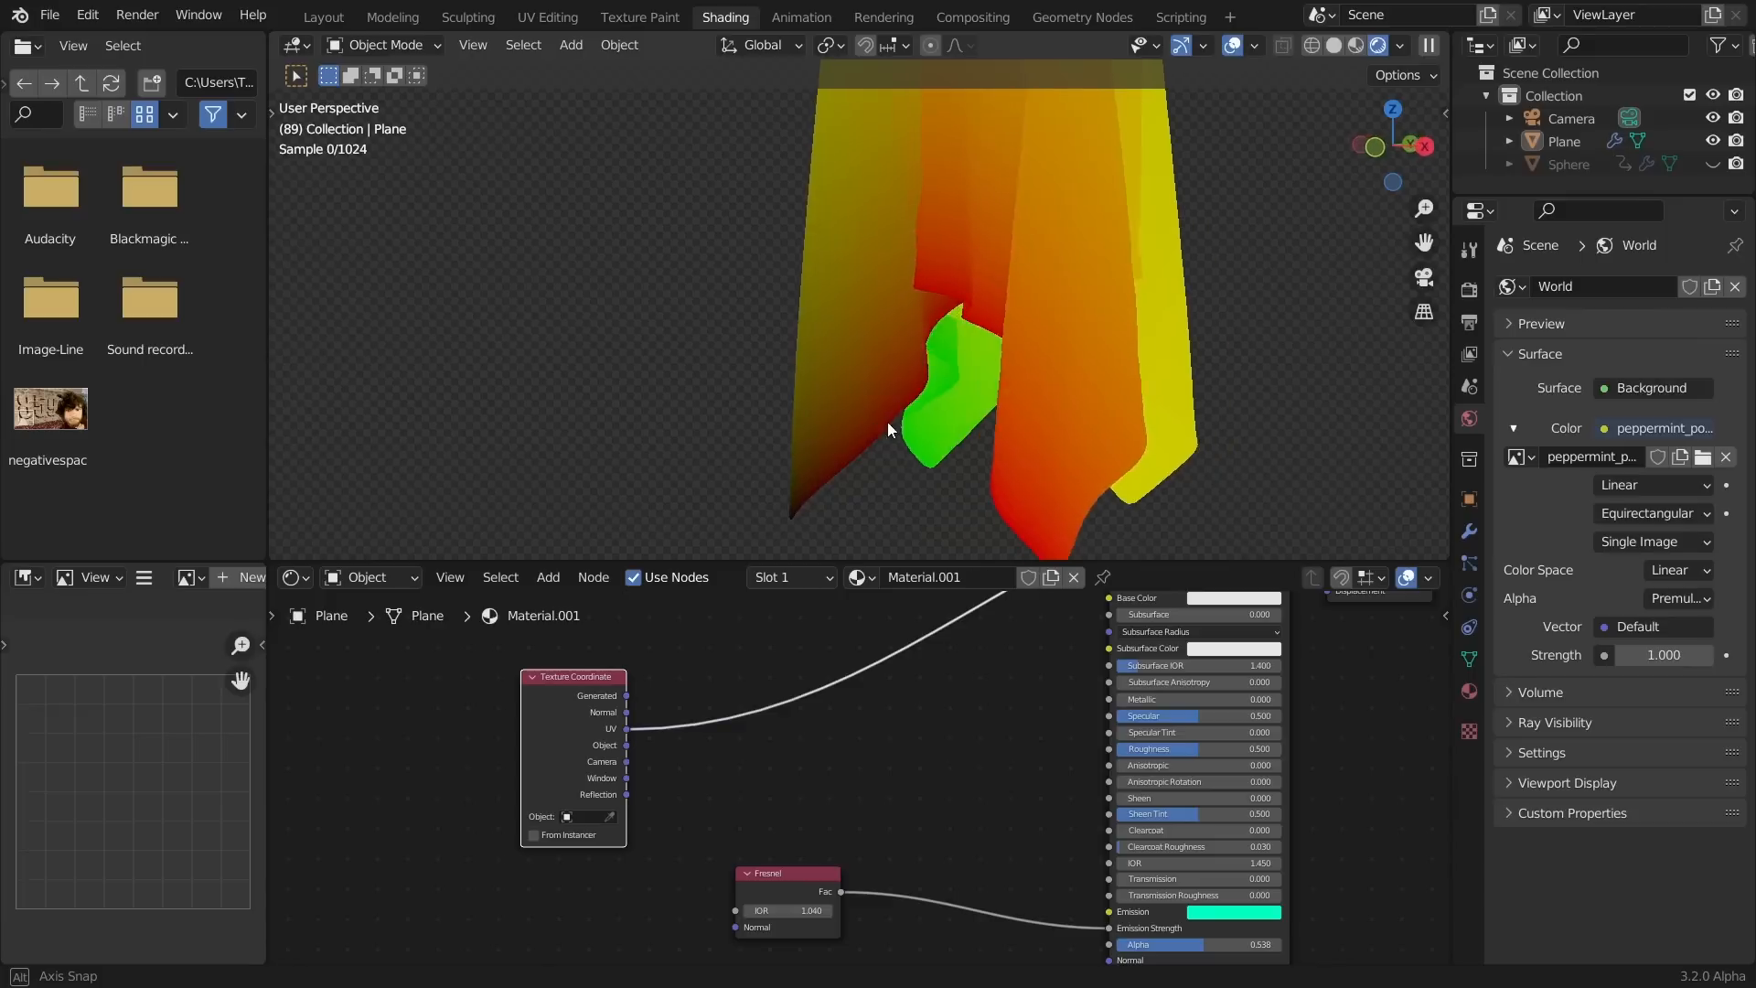
key(space)
key(space)
middle_drag(990, 315, 757, 315)
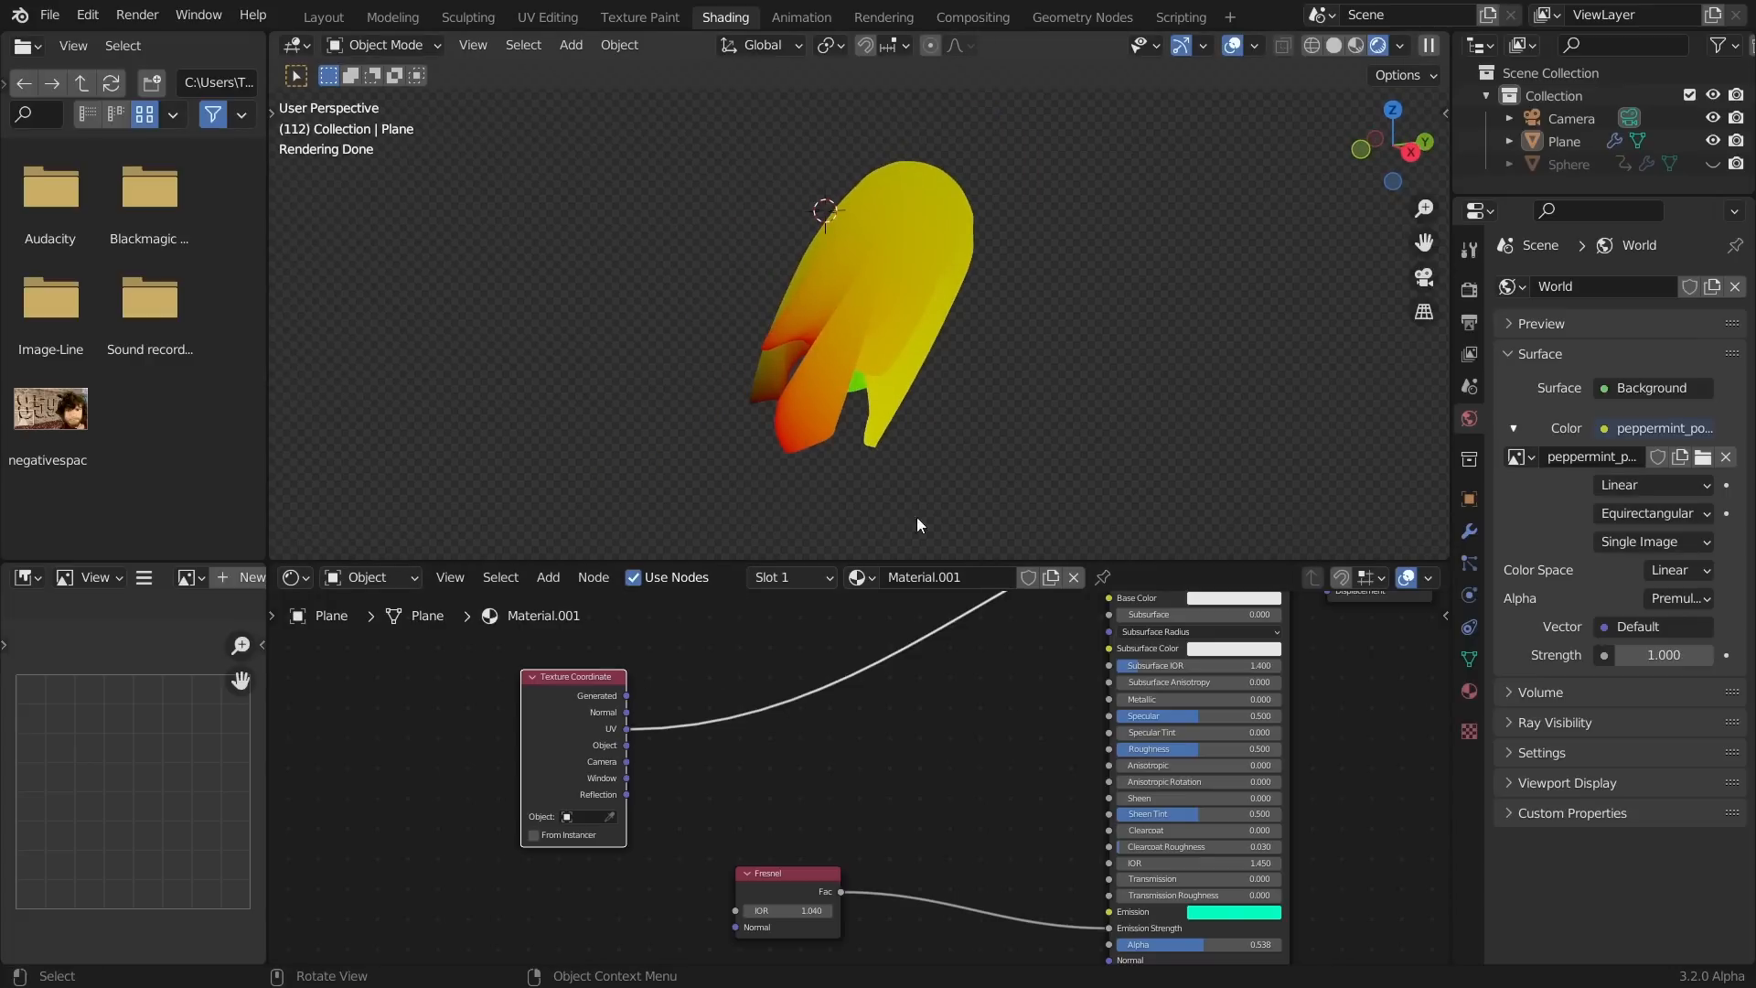
middle_drag(930, 250, 891, 270)
Insert a Vector Math node set to Distance on the link from the Texture Coordinate's UV output
key(shift+a)
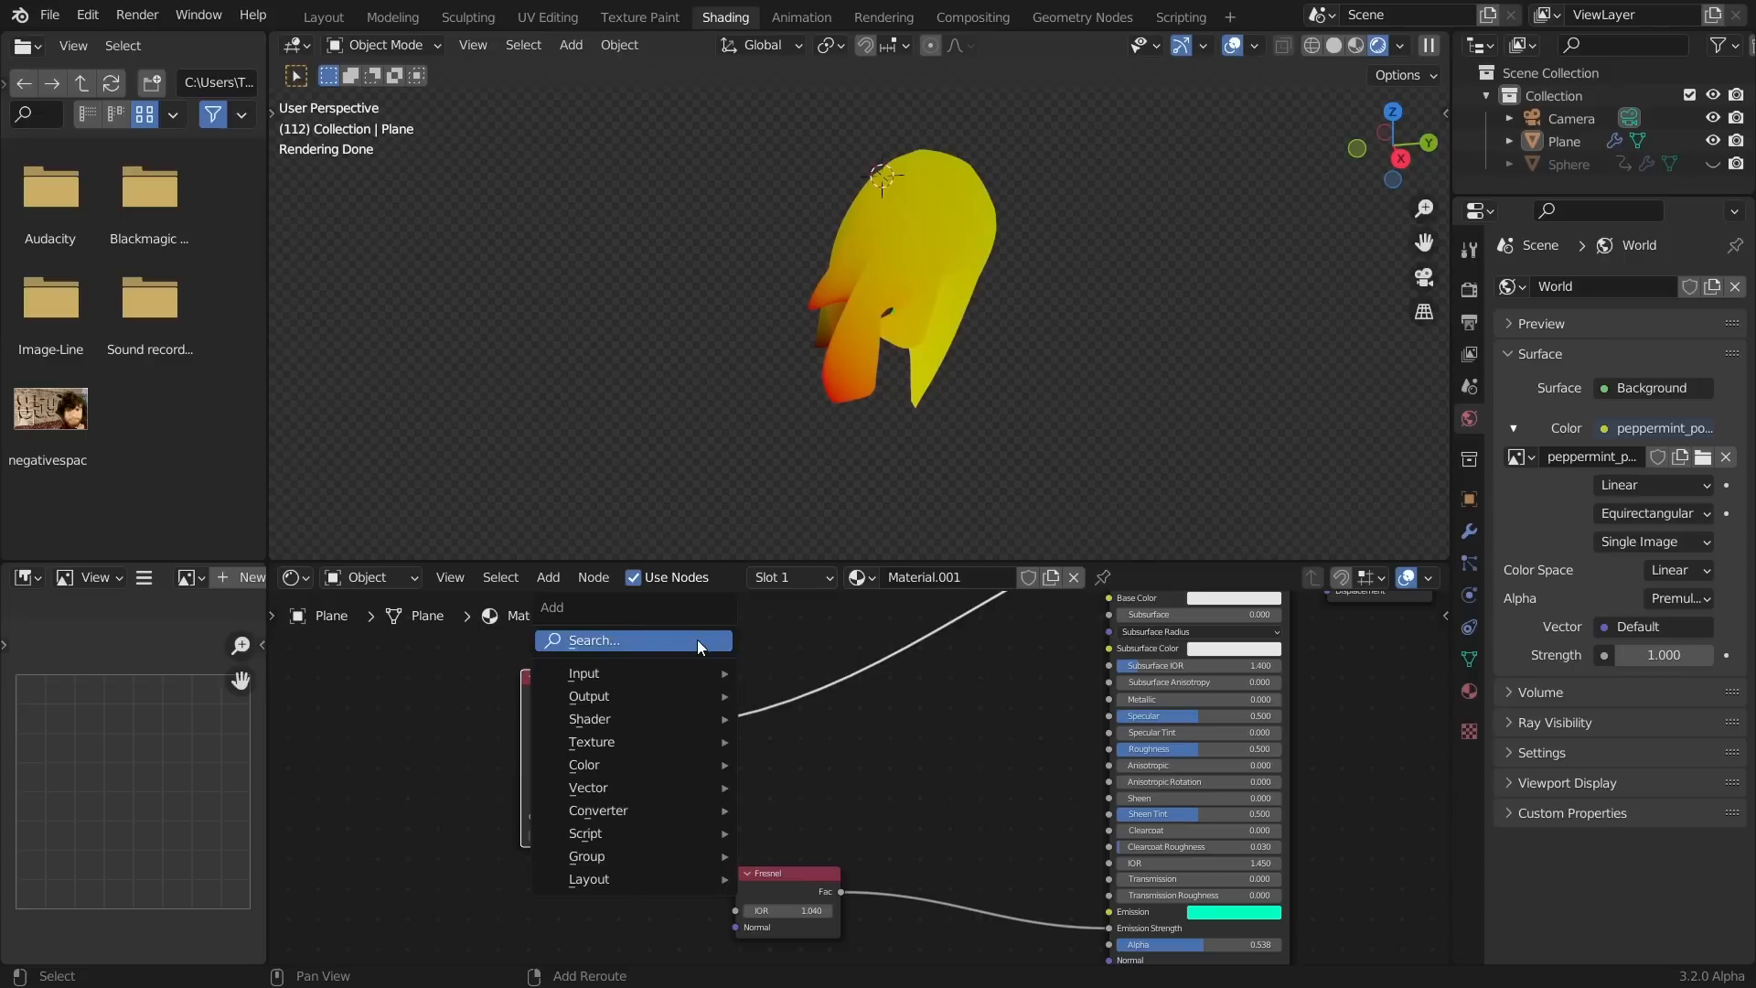
click(697, 639)
text(vec)
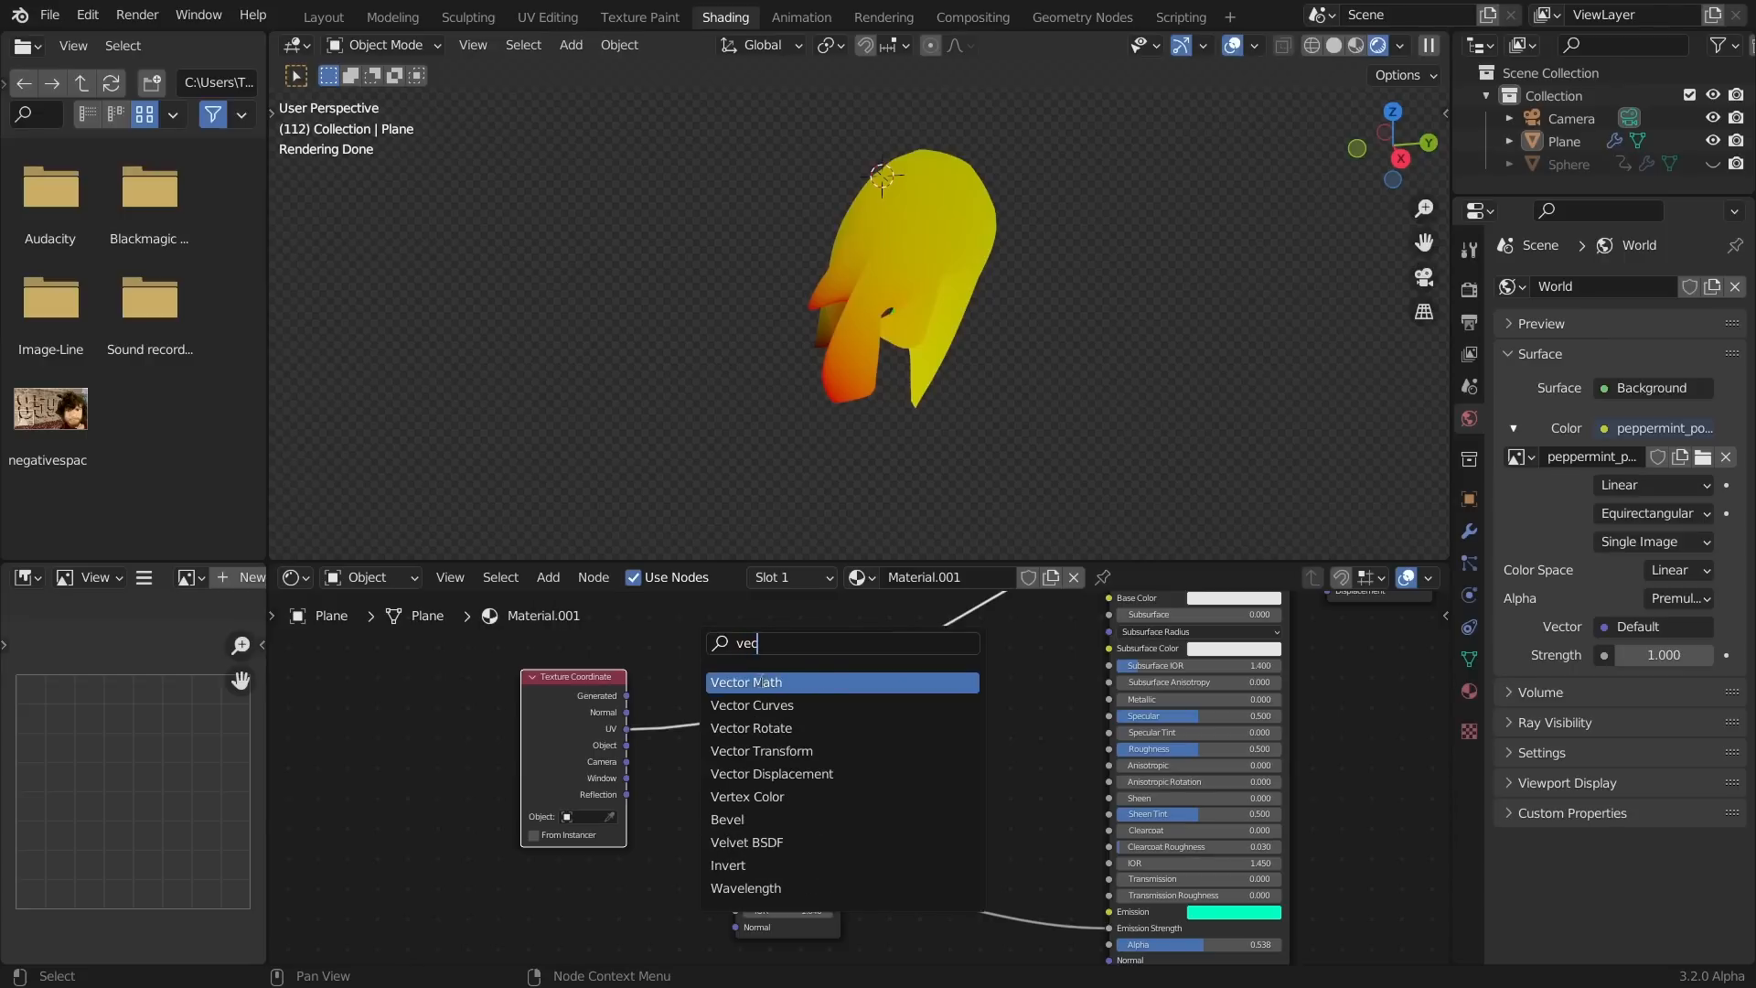
click(761, 682)
click(732, 688)
click(730, 687)
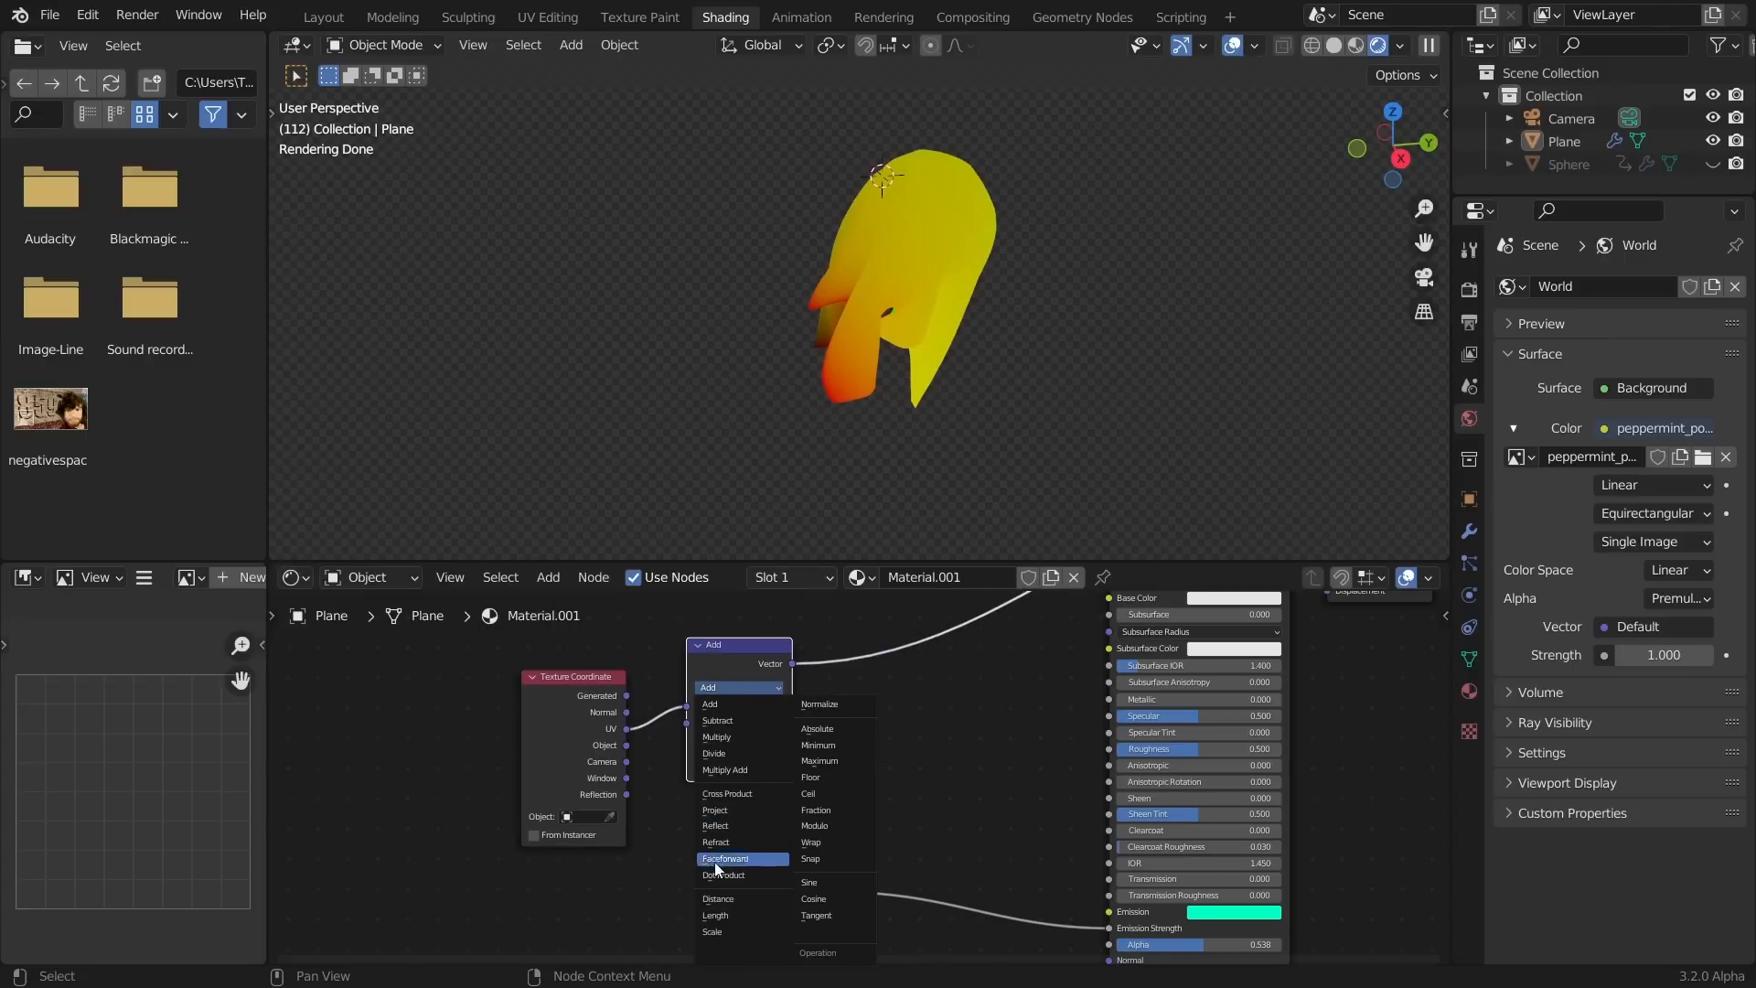
click(717, 898)
Shift the Texture Coordinate and Distance nodes aside and set the Distance node's second vector to 0.5, 0.5, 0
drag(468, 829, 774, 696)
key(g)
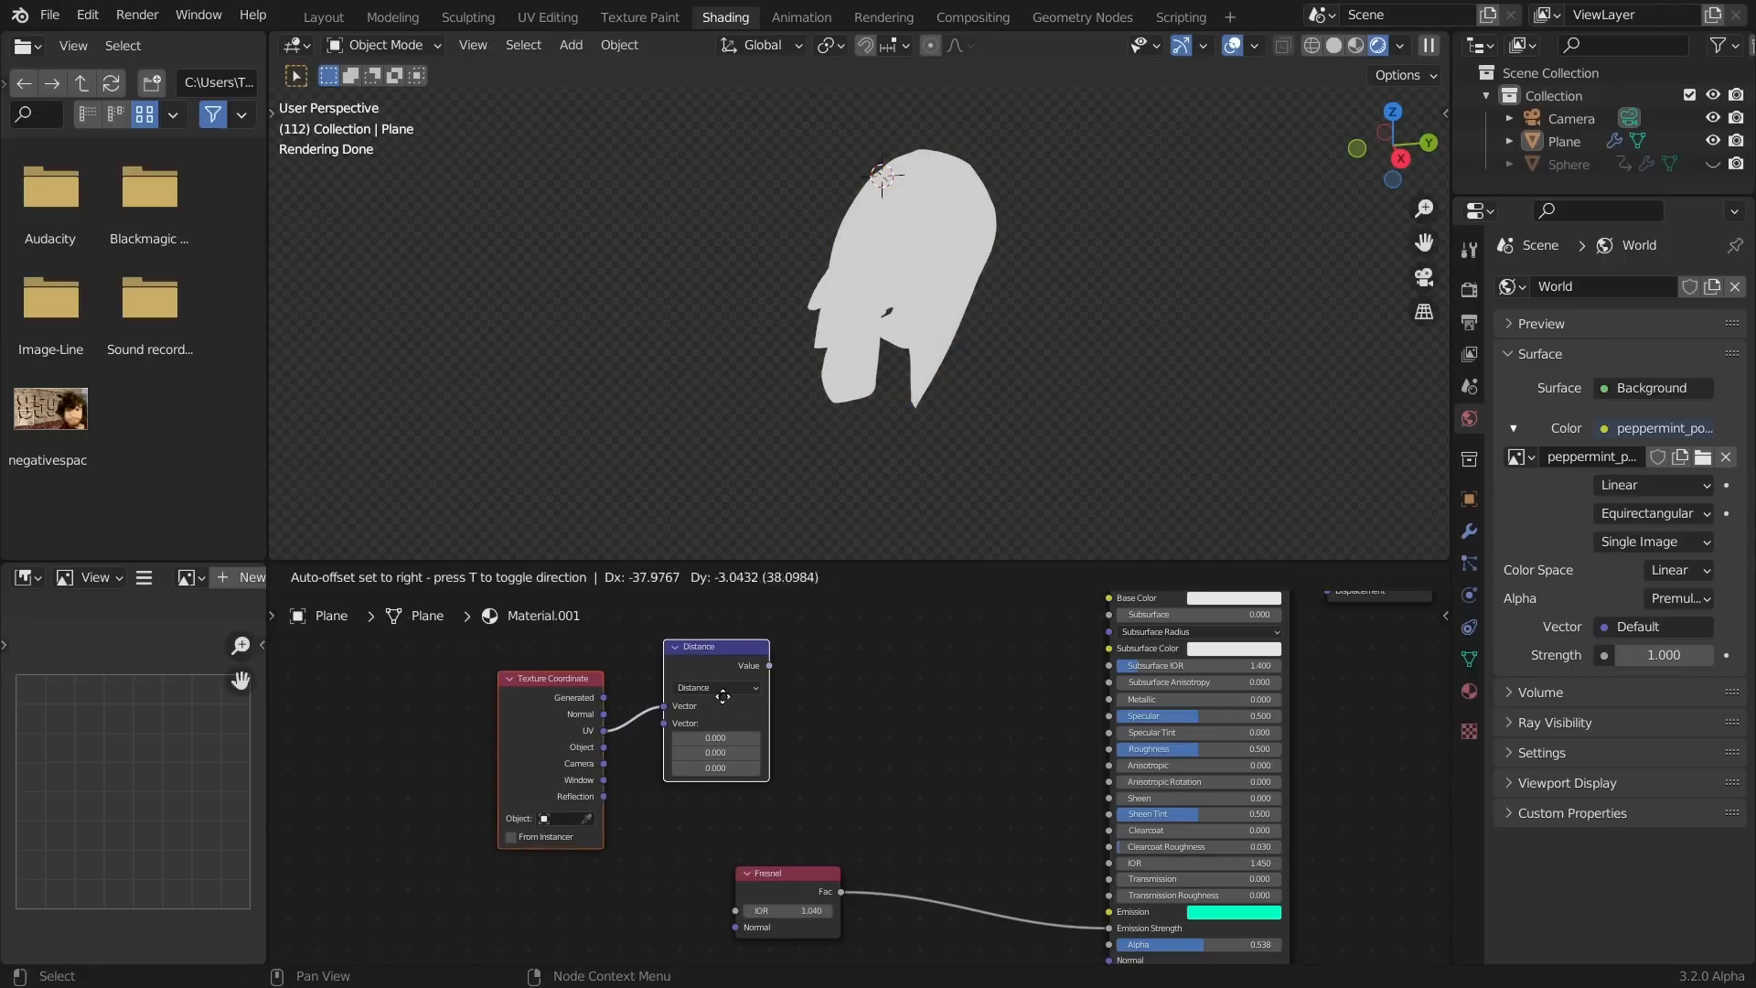
click(627, 710)
click(604, 751)
text(.5)
key(Return)
scroll(645, 710, up, 1)
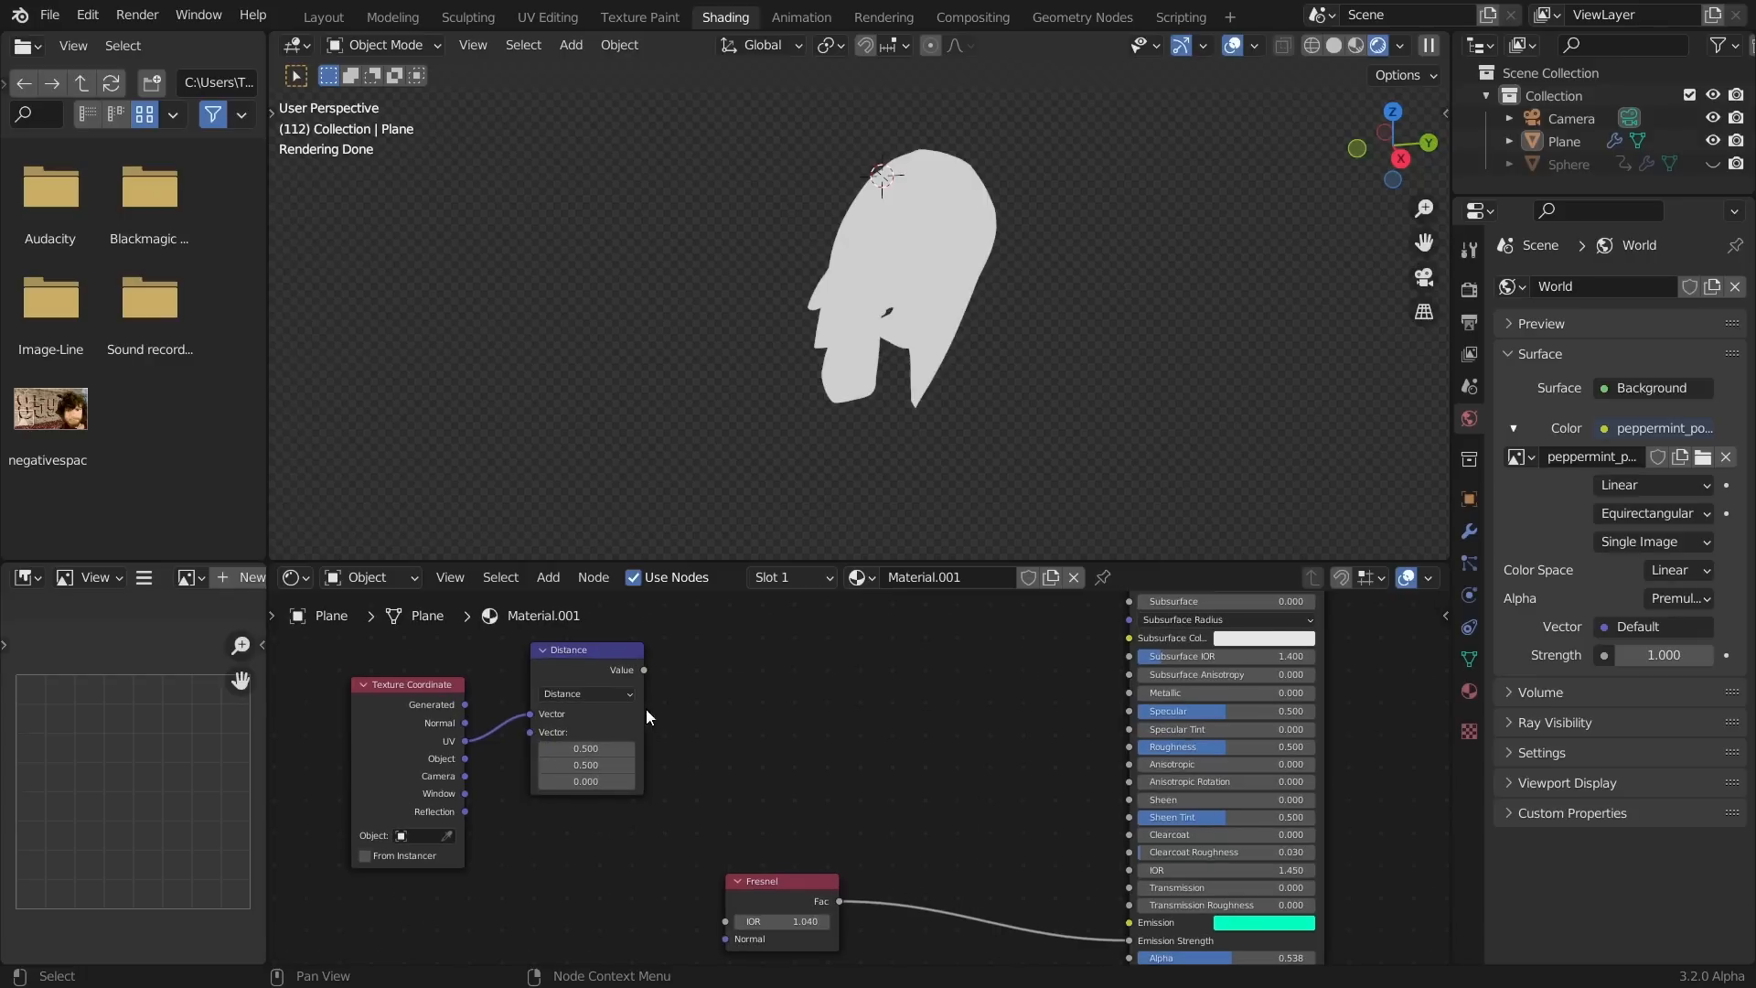
Preview the Distance output on the ghost and play the animation to frame 129 to examine the radial gradient
ctrl+shift+click(595, 668)
middle_drag(895, 236, 918, 253)
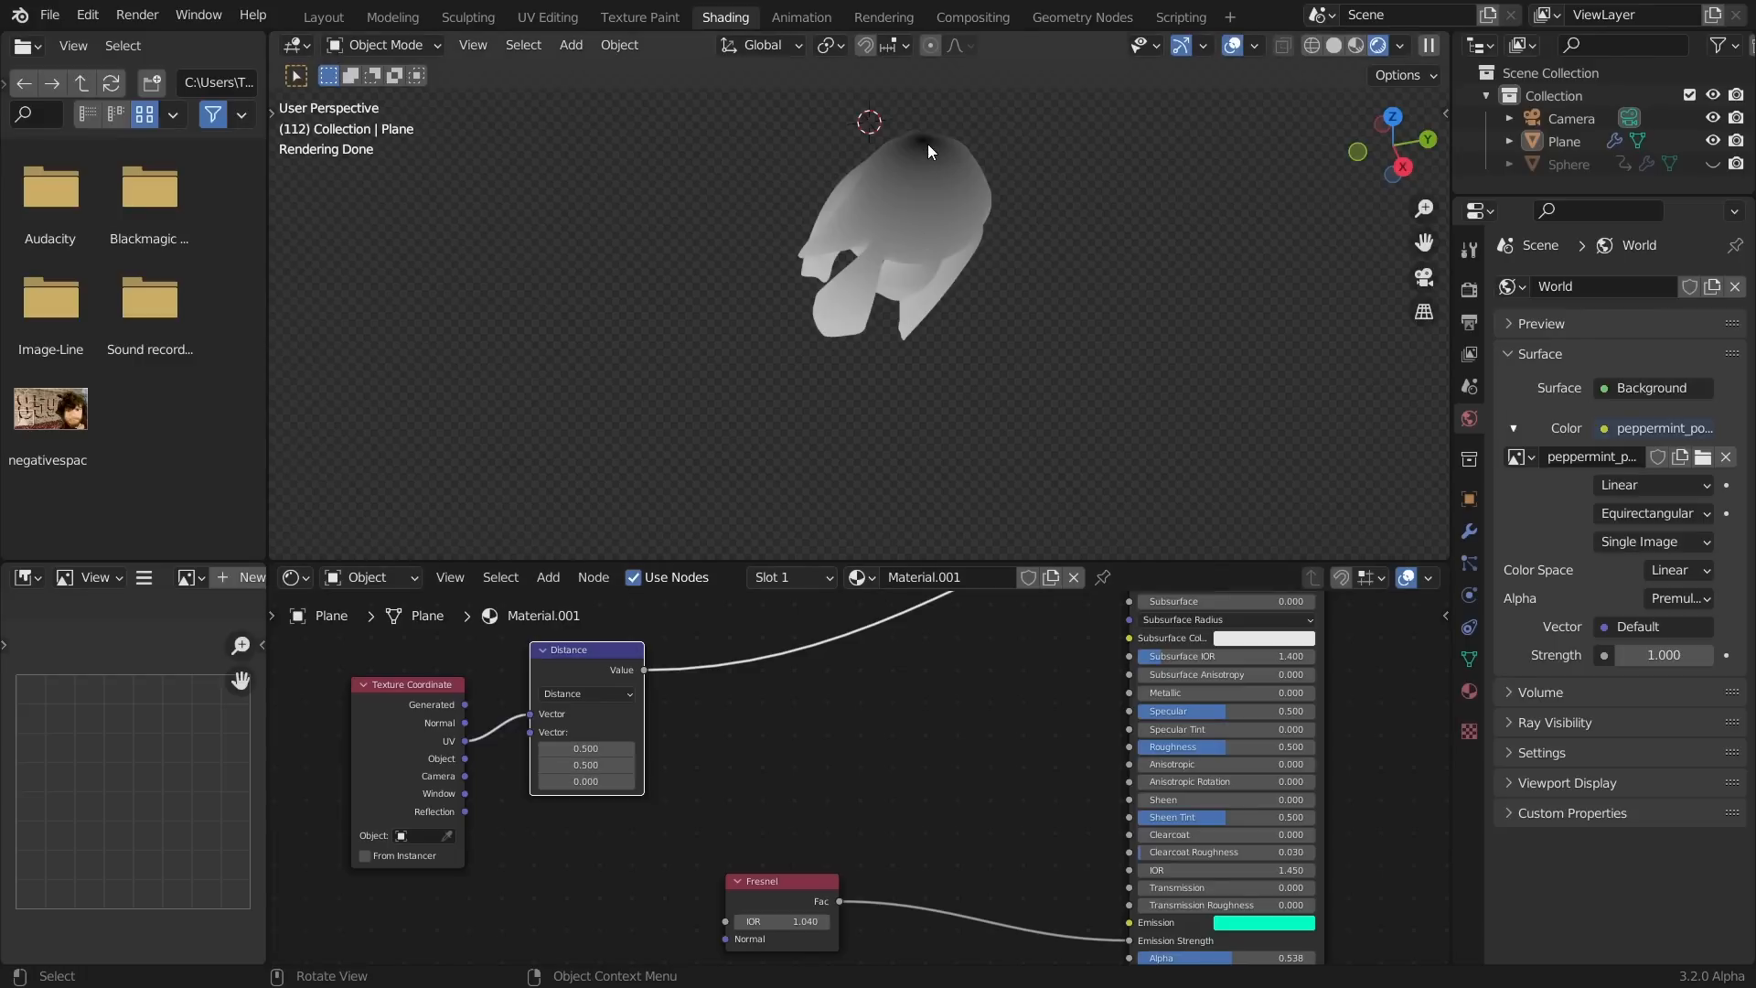
key(space)
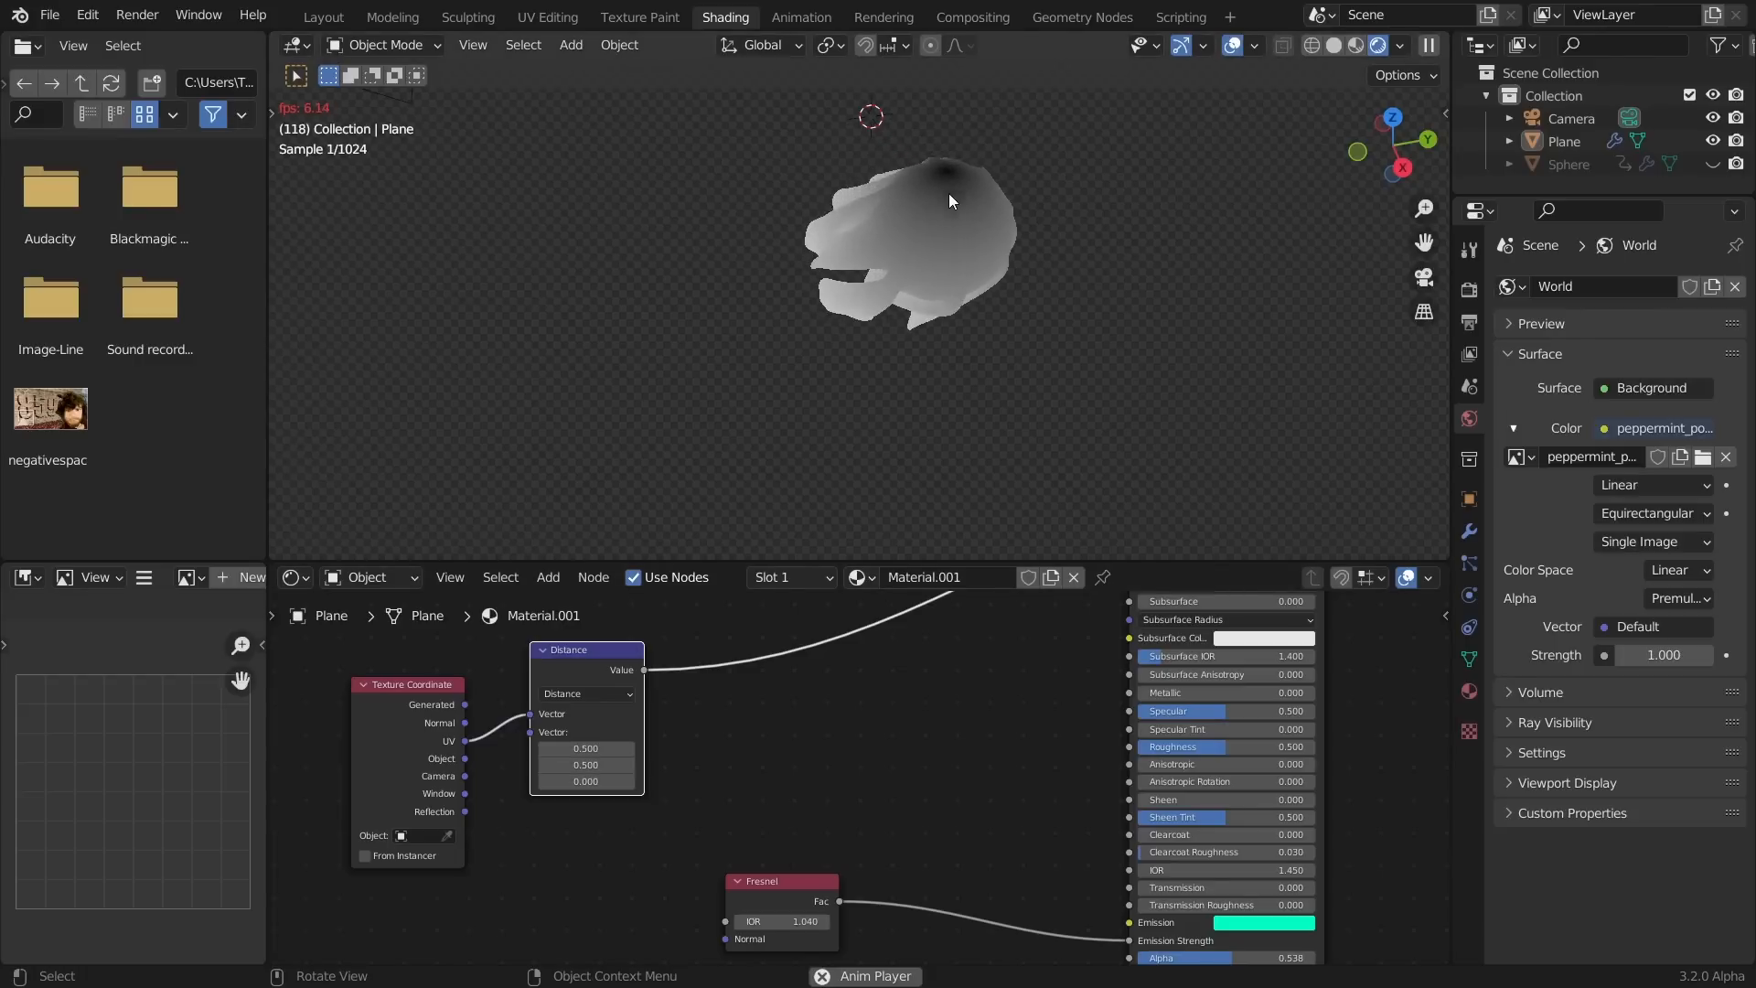
key(space)
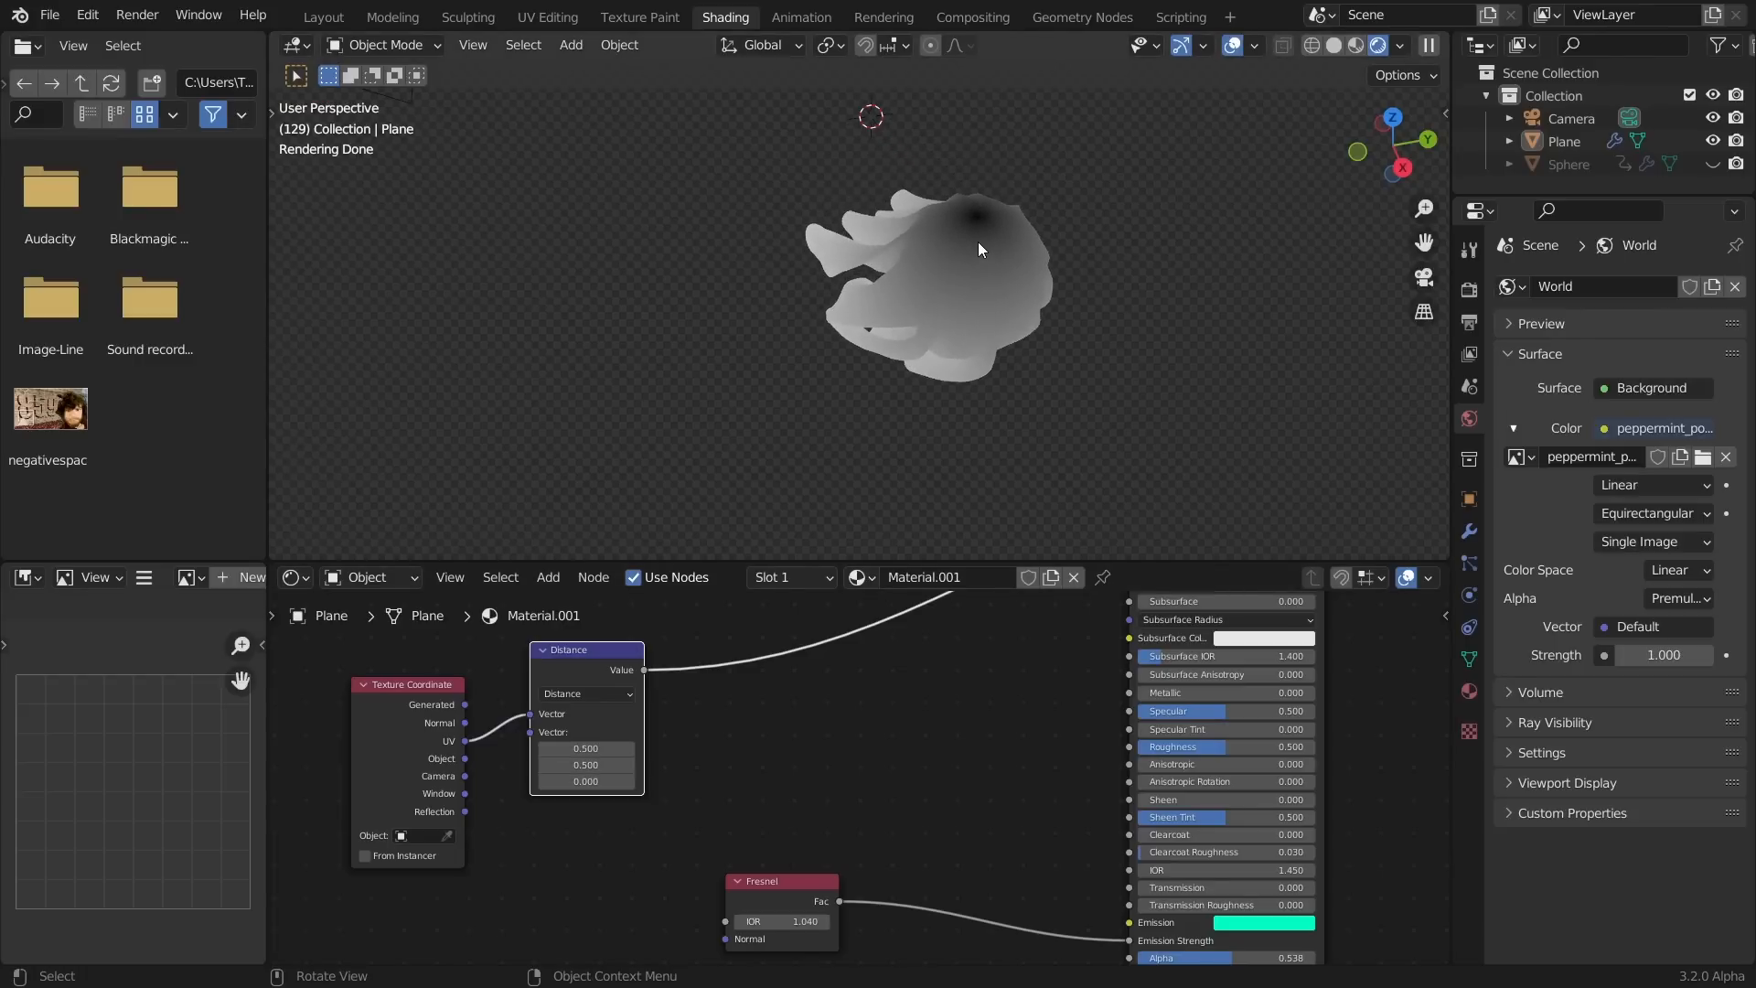
middle_drag(1003, 311, 944, 235)
Offset the gradient centre to one side of the ghost's face by setting the Distance vector to 0.620, 0.480, 0
mouse_move(585, 765)
mouse_down()
mouse_move(560, 749)
mouse_move(611, 749)
mouse_move(592, 765)
mouse_up()
key(ctrl+z)
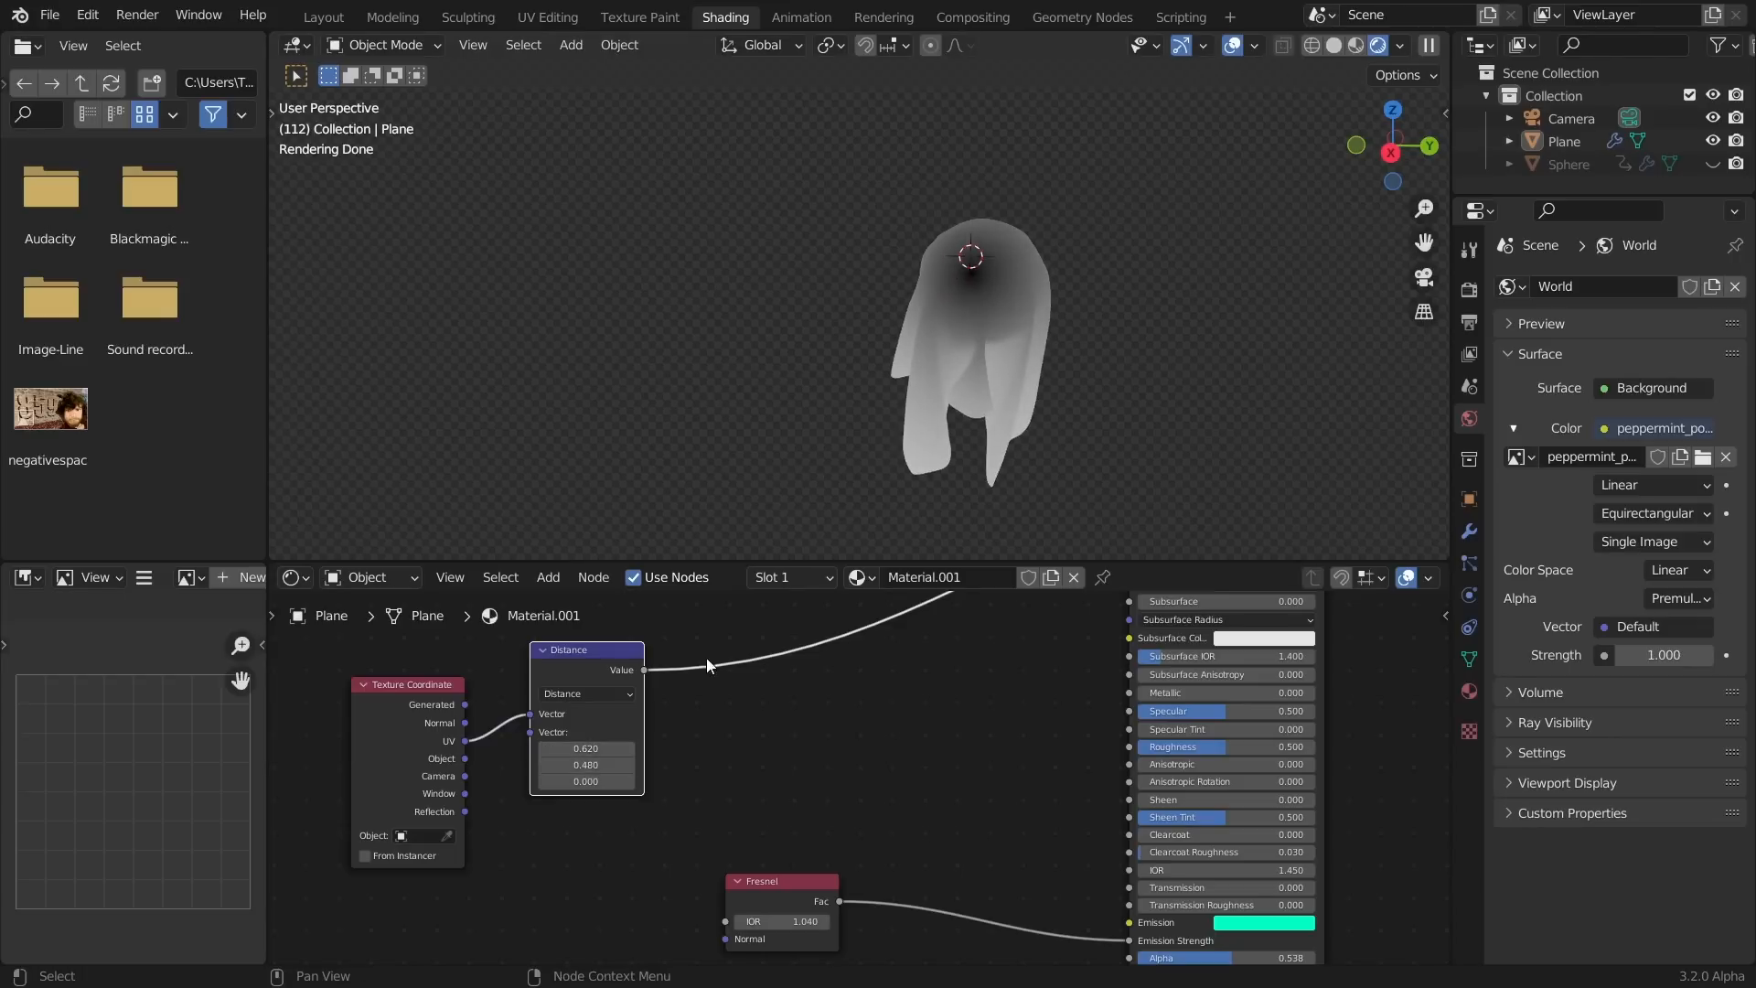
shift+middle_drag(995, 346, 900, 298)
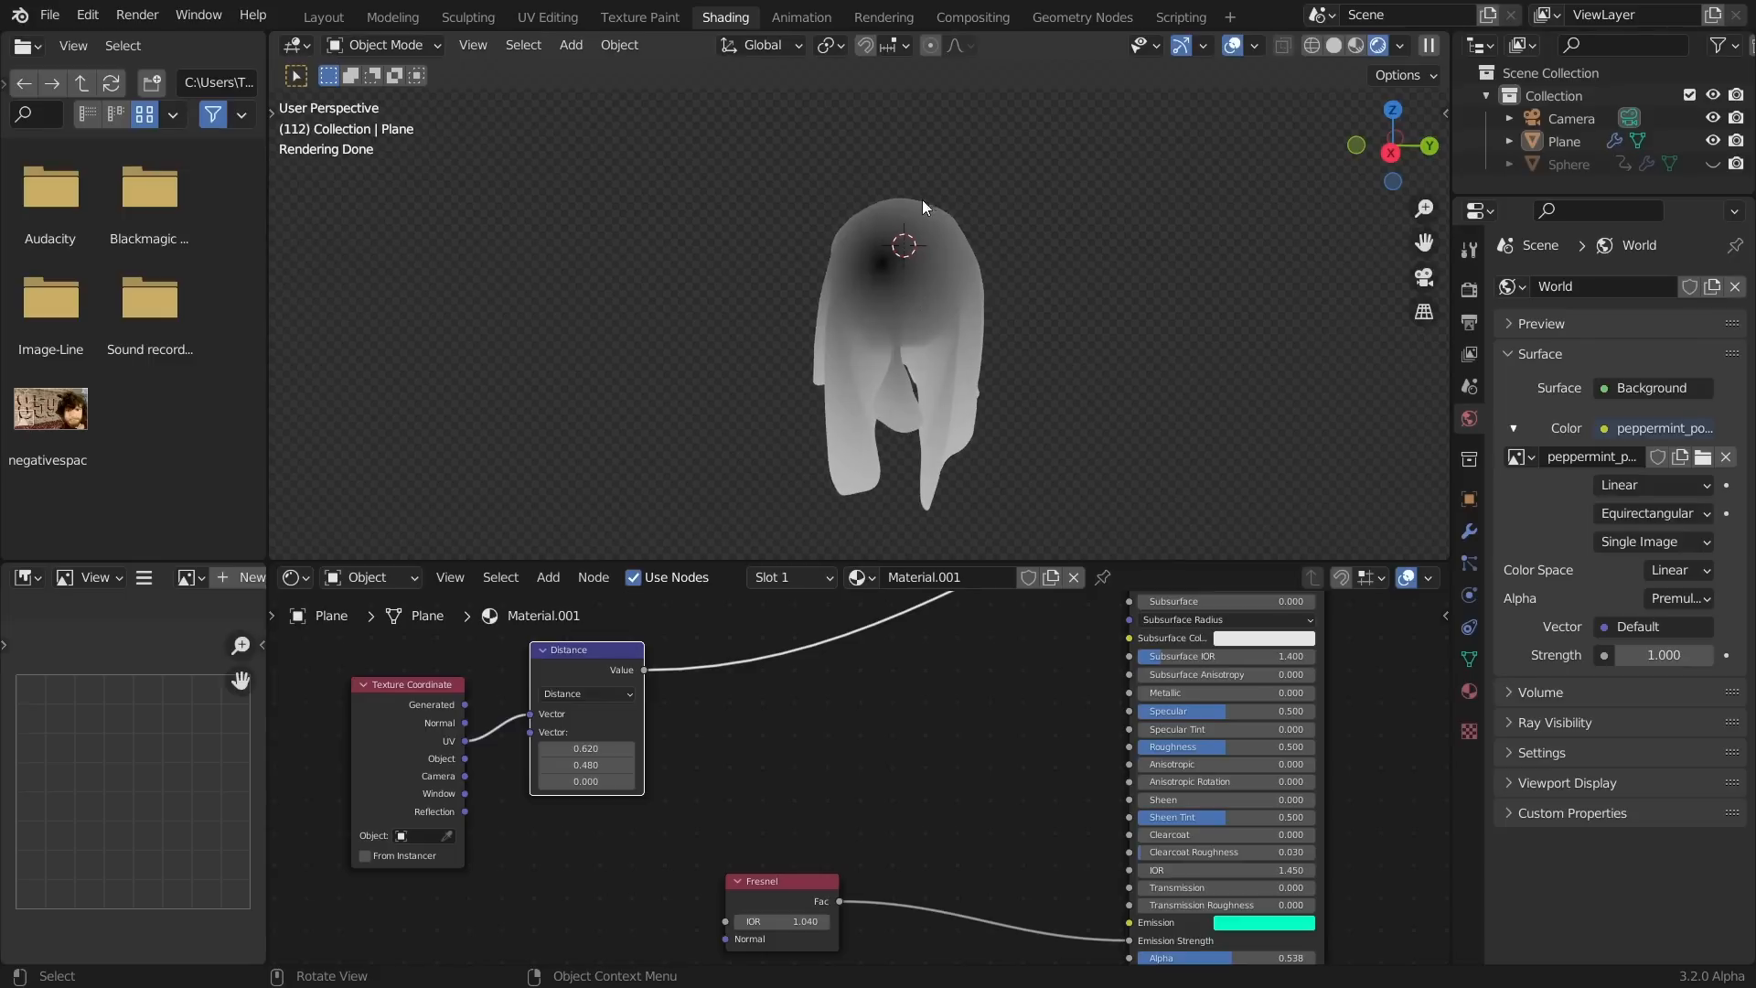
scroll(918, 244, up, 3)
Insert a Math node set to Less Than after Distance and lower its threshold to 0.030 for a round eye mask
key(shift+a)
text(math)
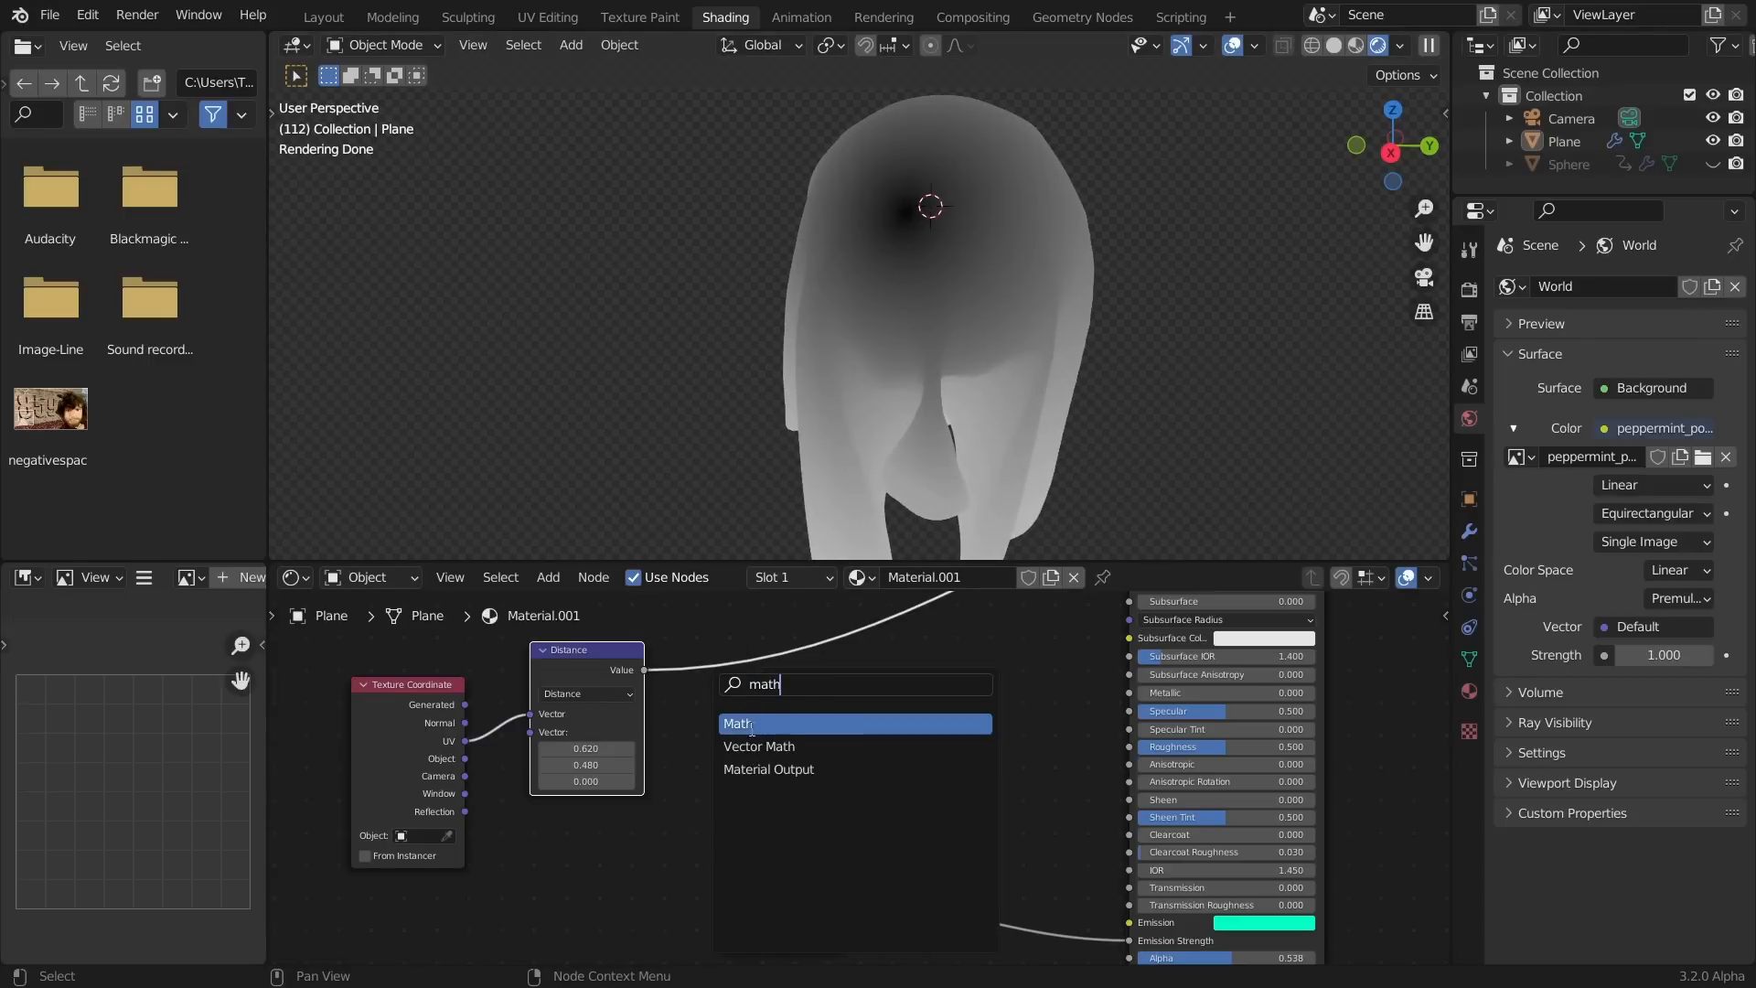
click(751, 723)
click(758, 689)
click(757, 689)
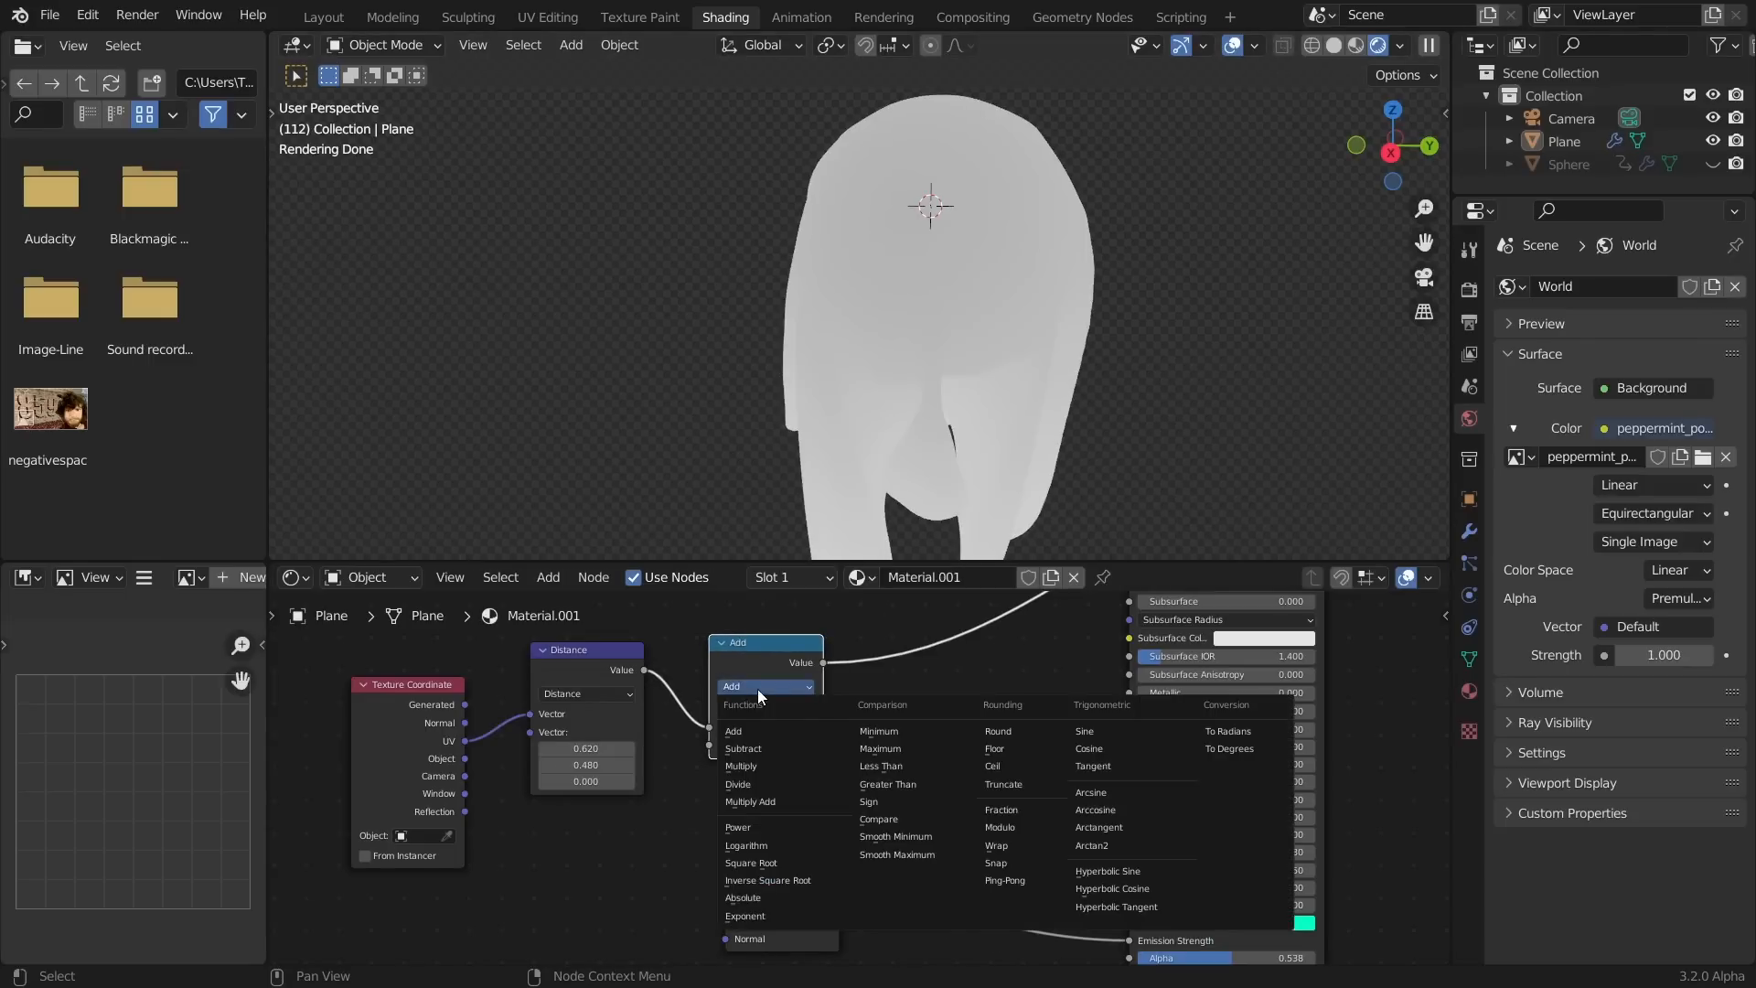
click(896, 764)
drag(792, 745, 737, 745)
scroll(962, 320, down, 2)
Play the animation to frame 125 and set the Less Than threshold to 0.025
key(space)
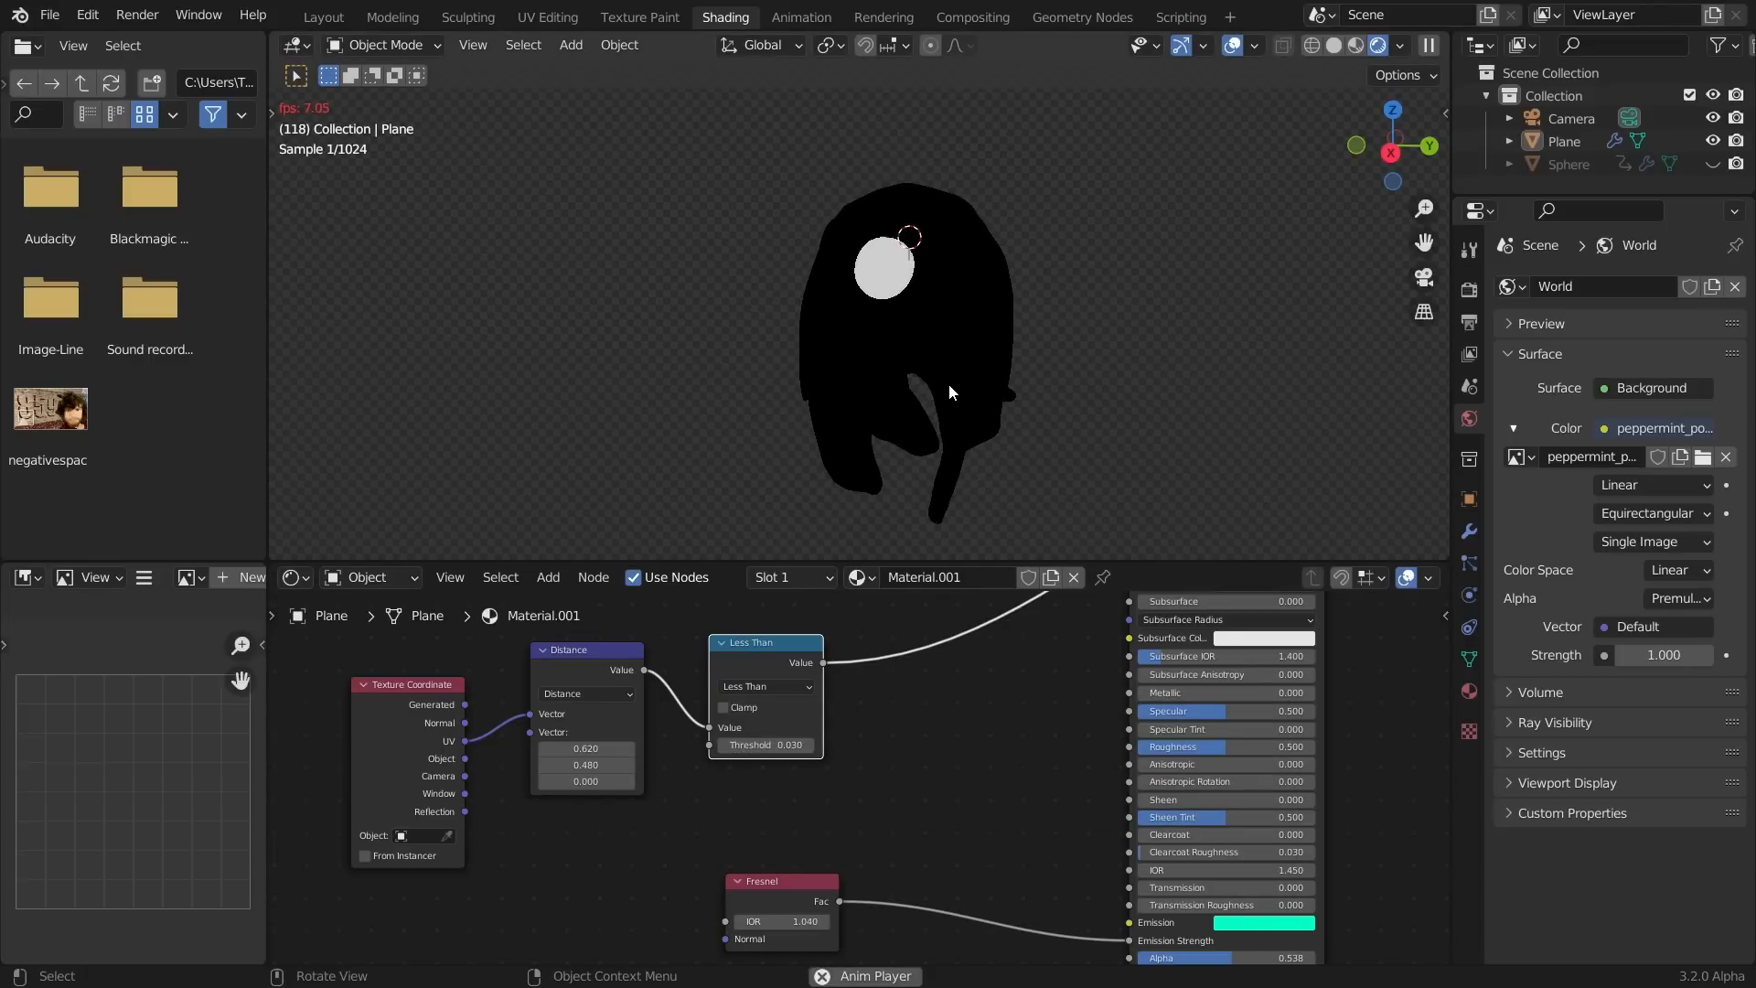
key(space)
scroll(858, 776, up, 2)
mouse_move(732, 733)
mouse_down()
mouse_move(704, 733)
mouse_move(732, 733)
mouse_up()
click(762, 728)
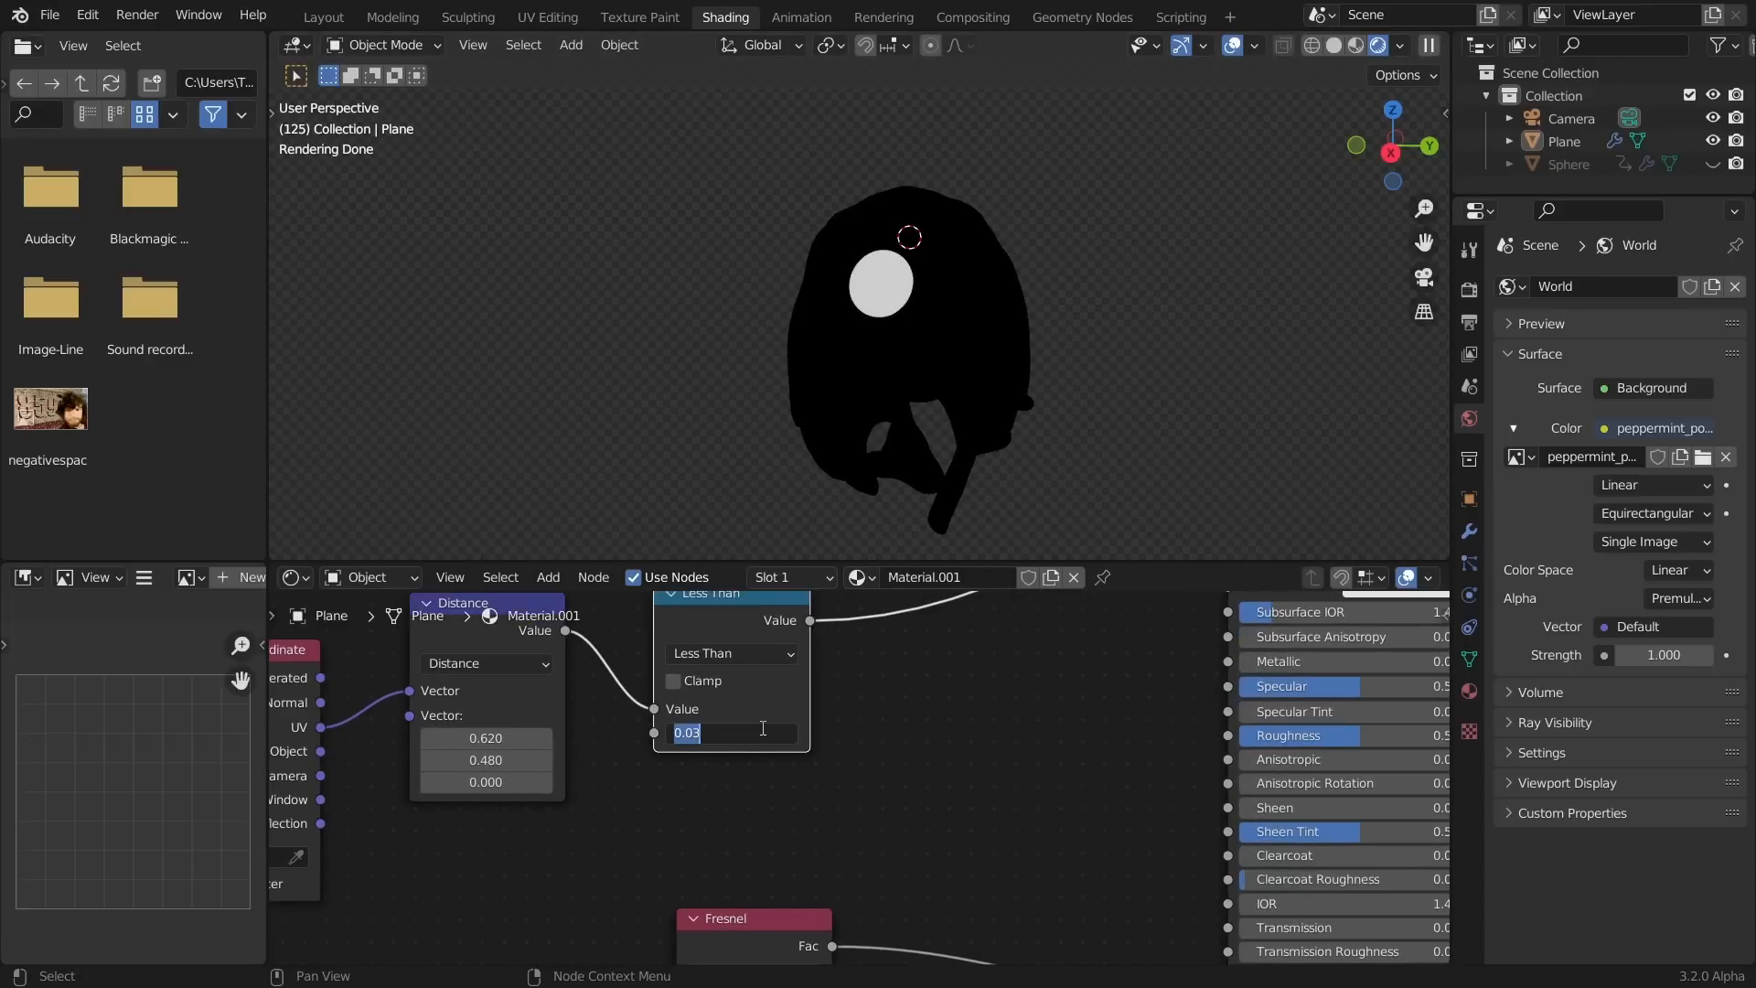
key(BackSpace)
text(25)
key(Return)
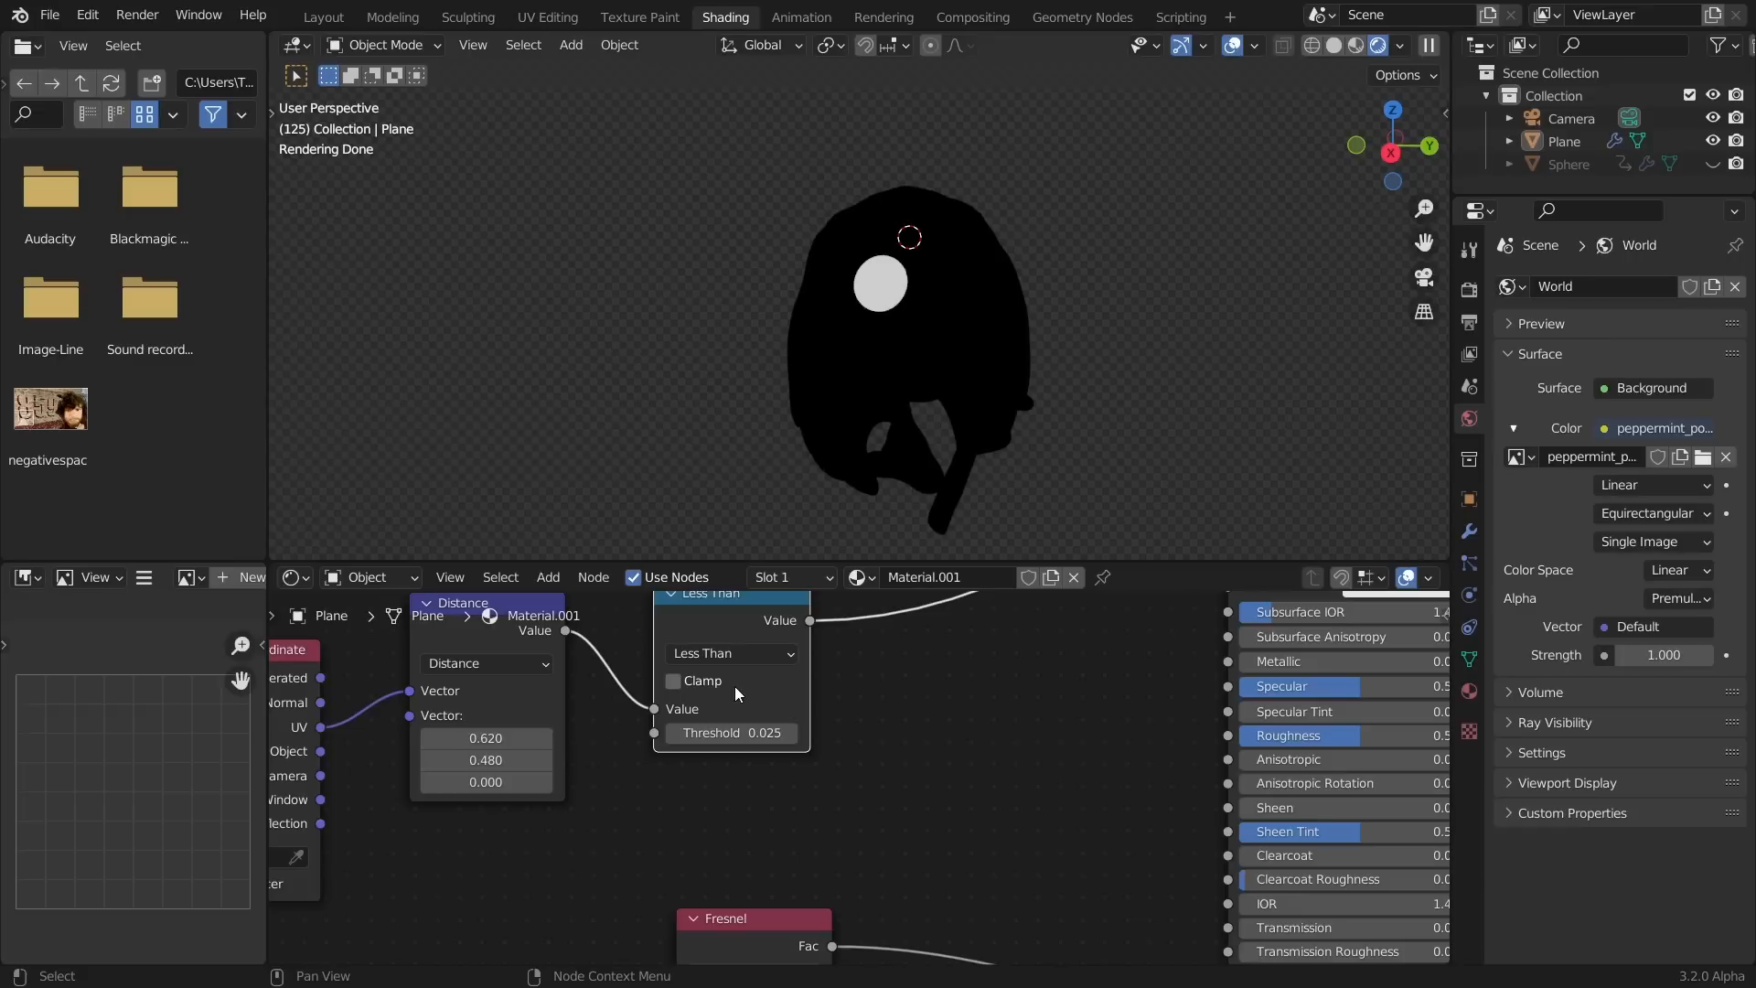
Make room after the Texture Coordinate and insert a copy of the Distance node there, switched to Multiply
middle_drag(505, 684, 862, 693)
drag(607, 711, 418, 722)
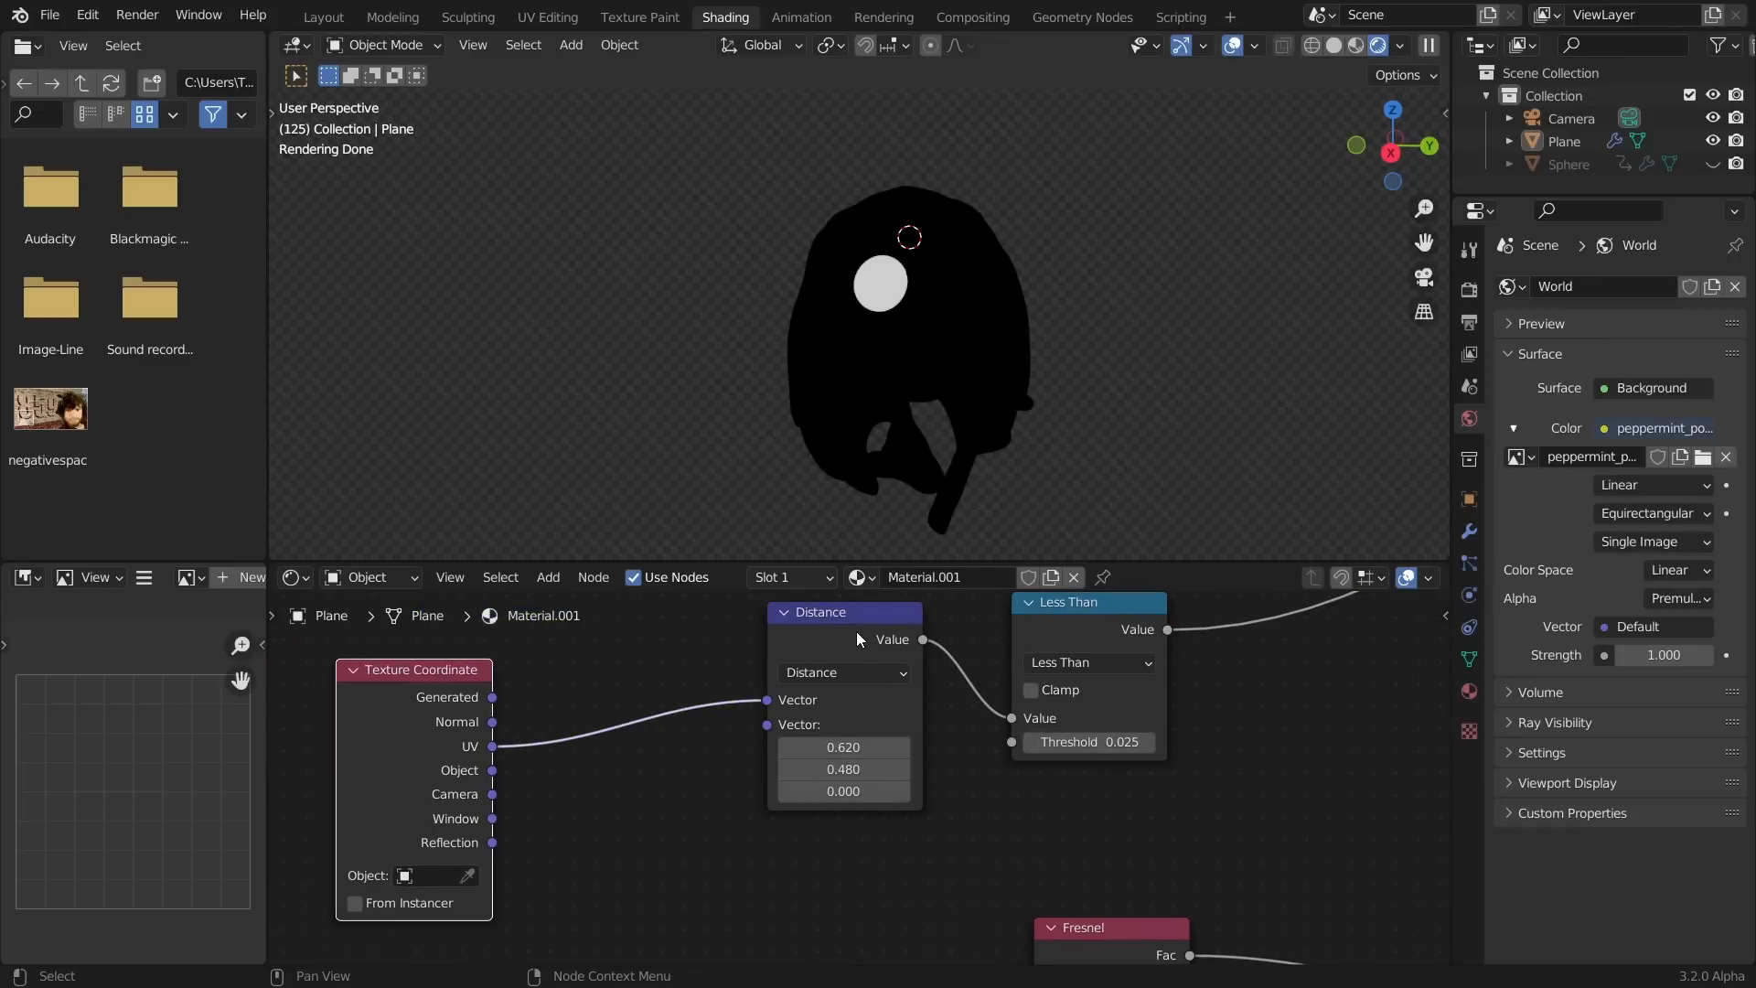
click(858, 636)
key(shift+d)
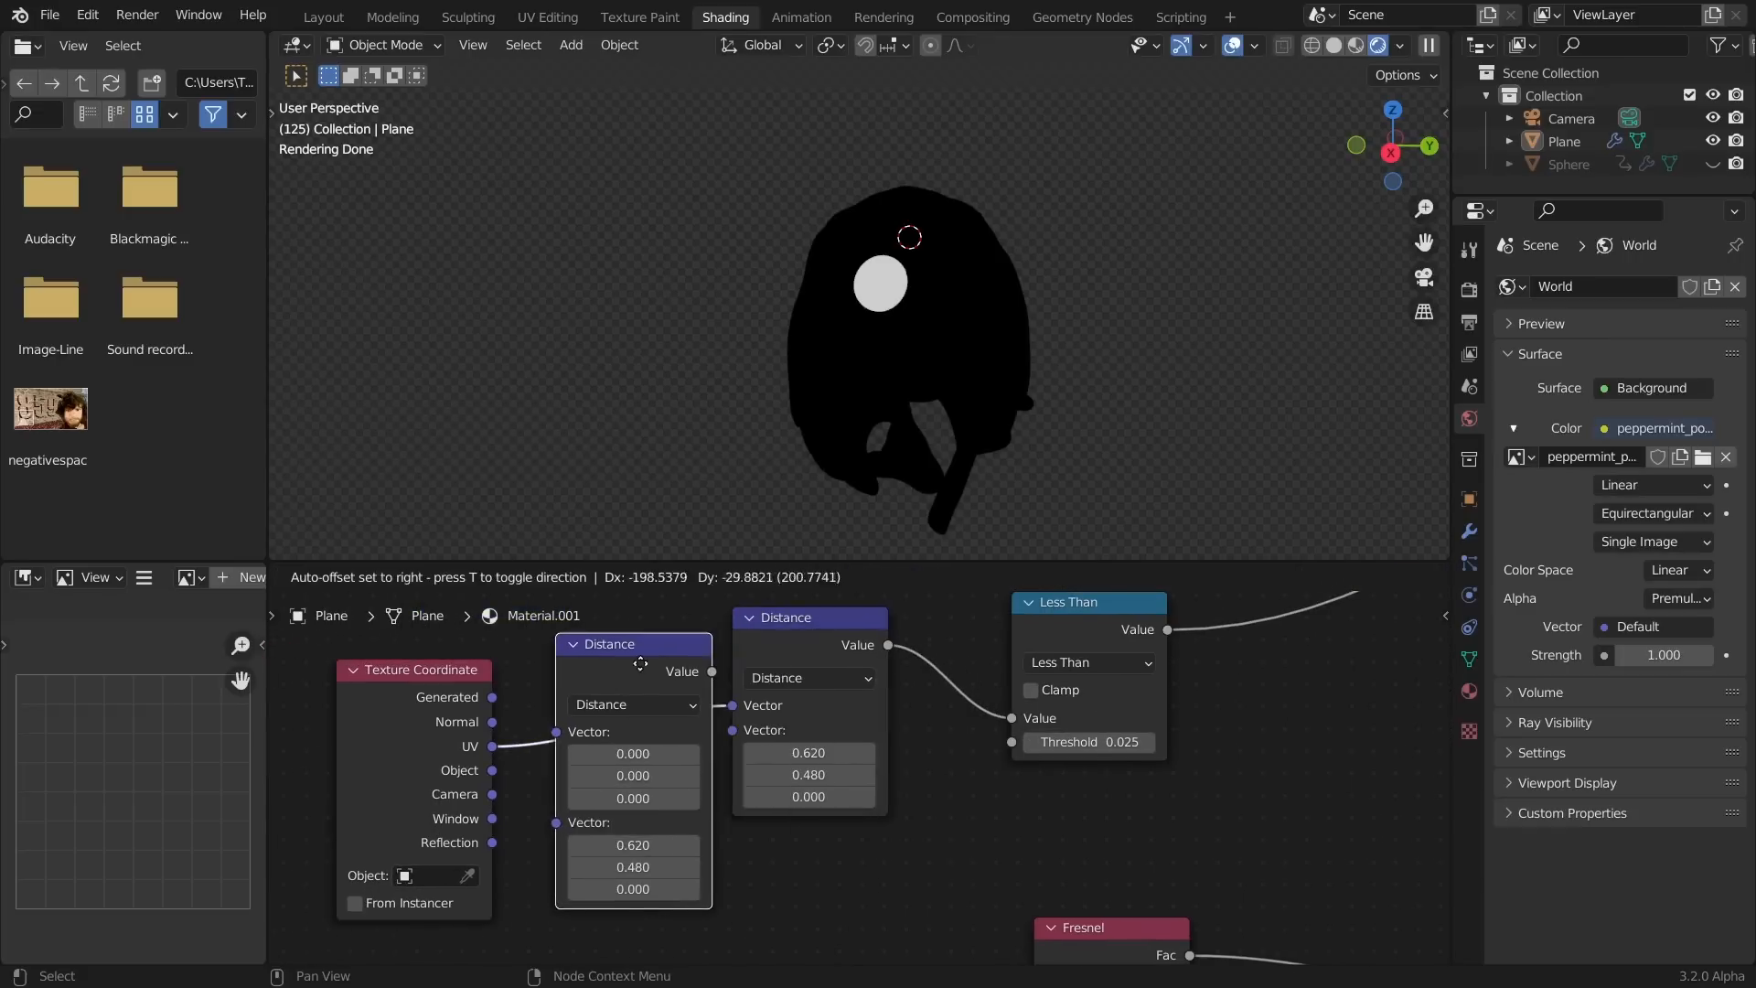
click(662, 661)
click(655, 704)
key(m)
Set all three Multiply values to 1 and connect the Multiply output to the Distance node's first vector input
drag(658, 781, 658, 825)
text(1)
key(Return)
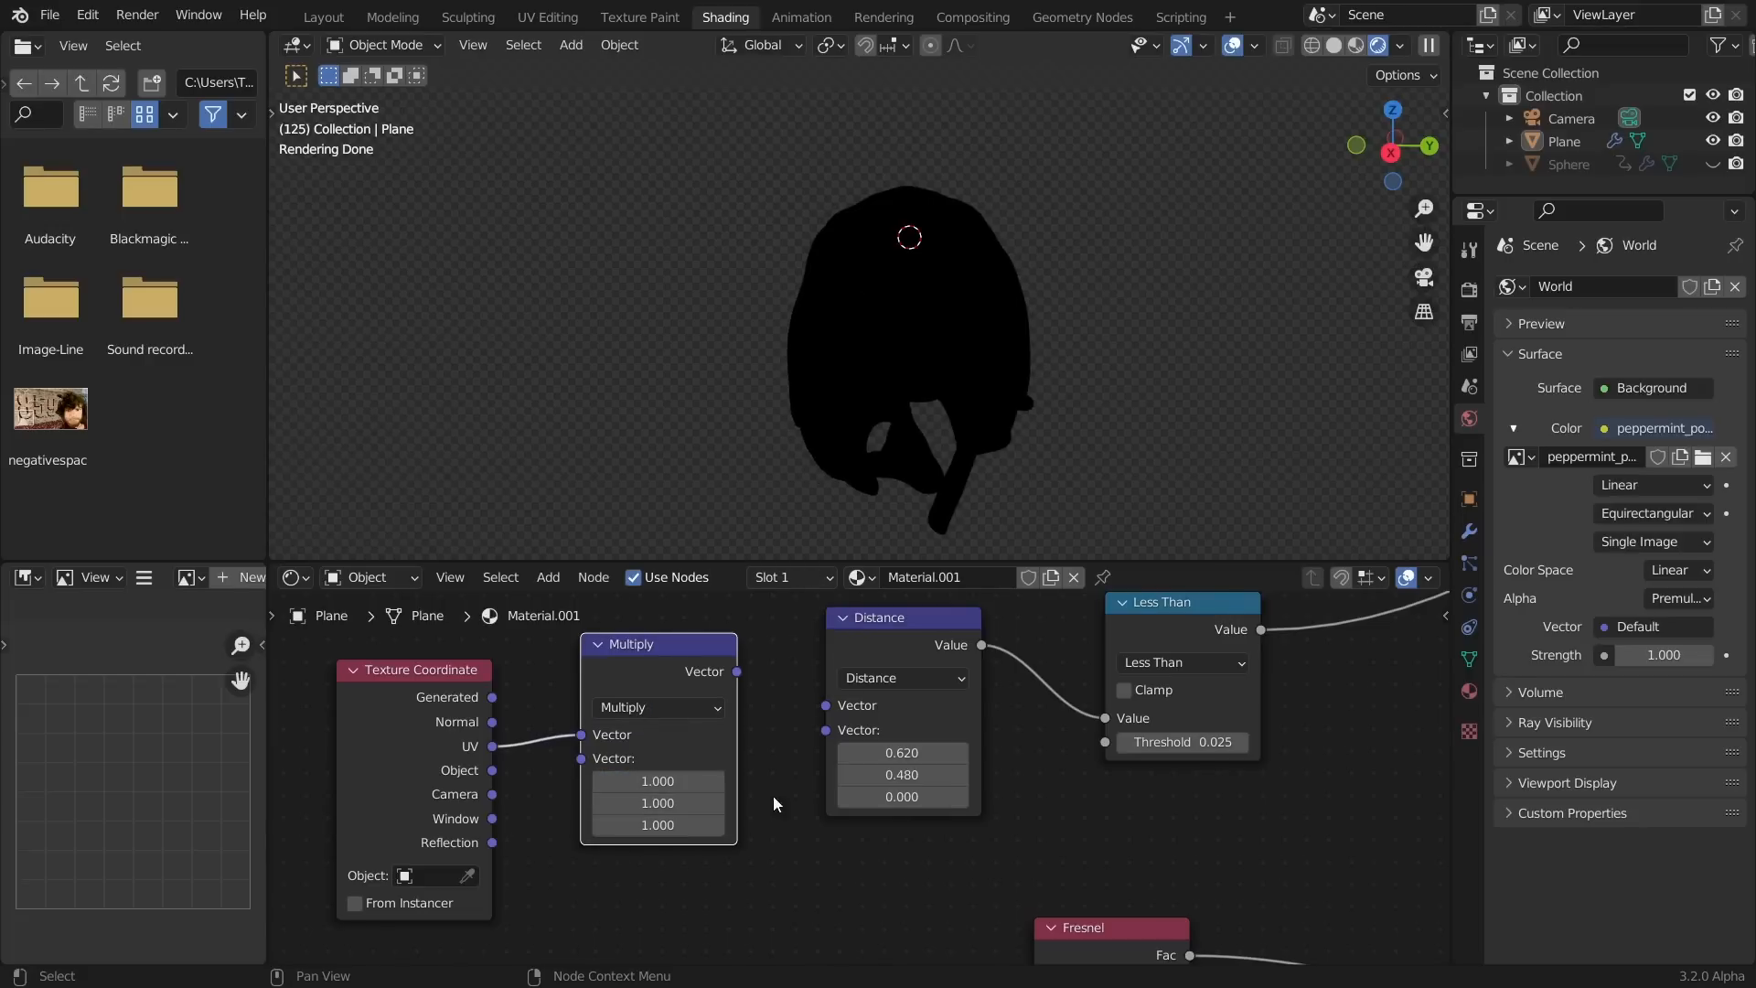
drag(739, 673, 822, 705)
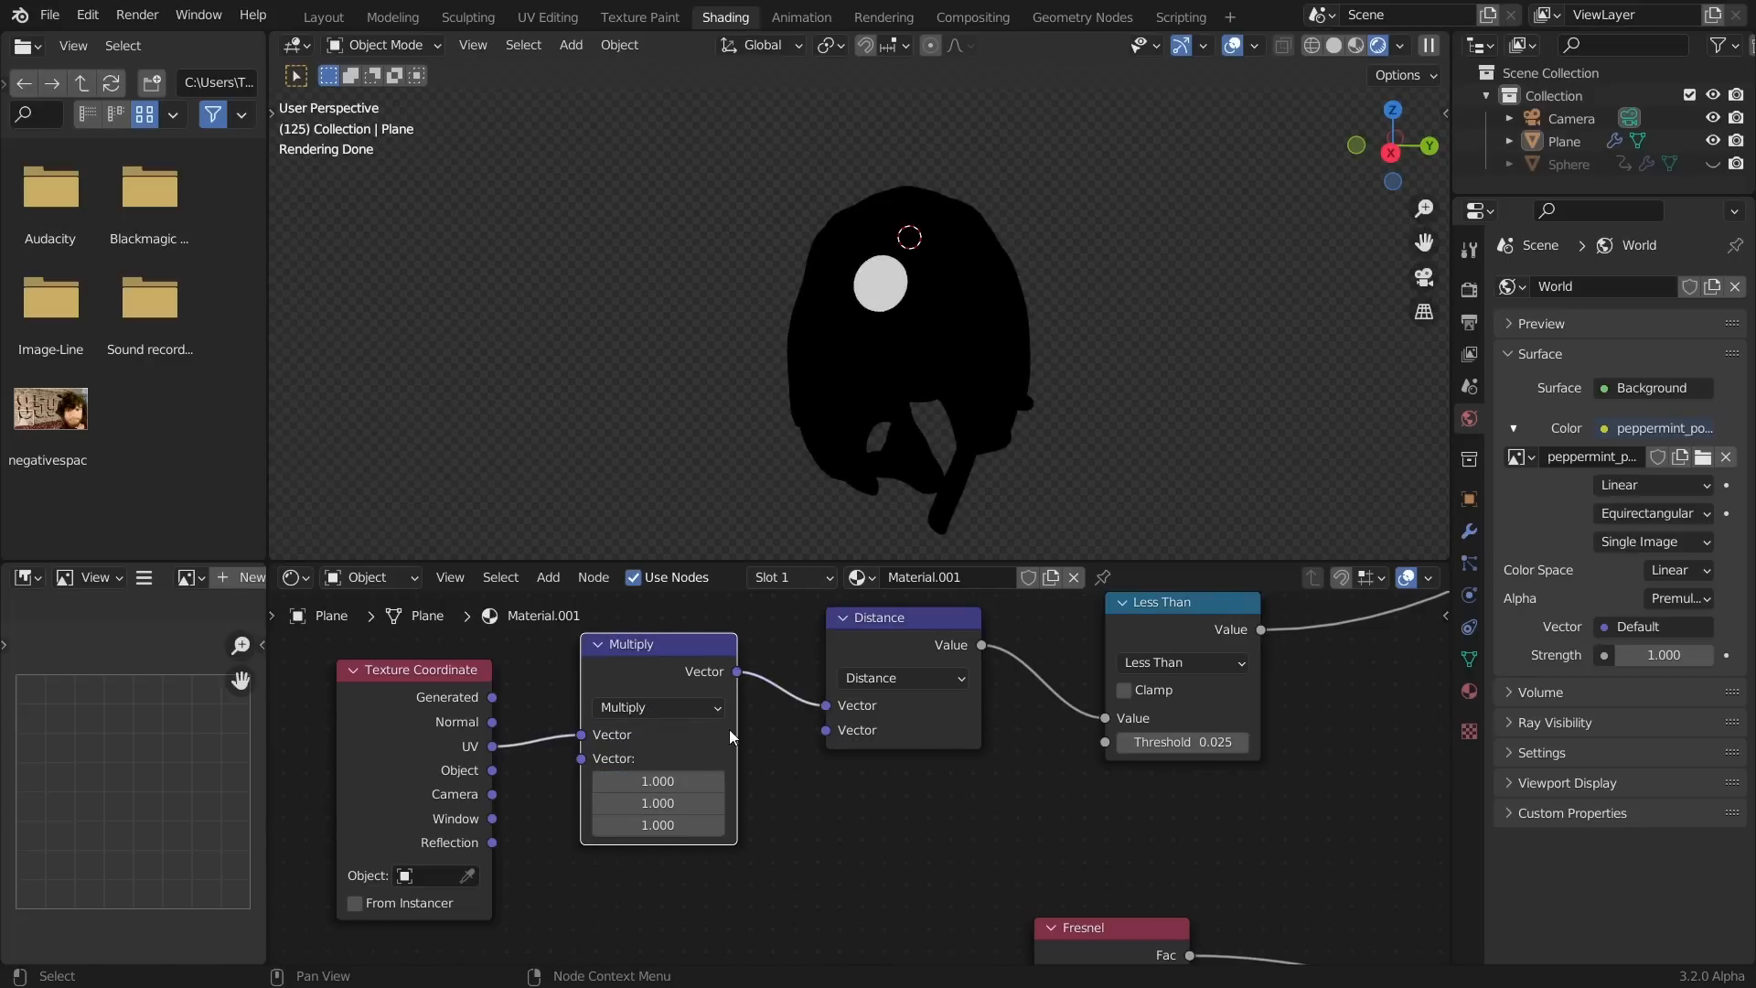
Make the eye oval by setting Multiply's Y to 1.510 and recentre it with a Distance Y of 0.730
mouse_move(661, 803)
shift+mouse_down()
mouse_move(756, 803)
mouse_move(658, 803)
shift+mouse_up()
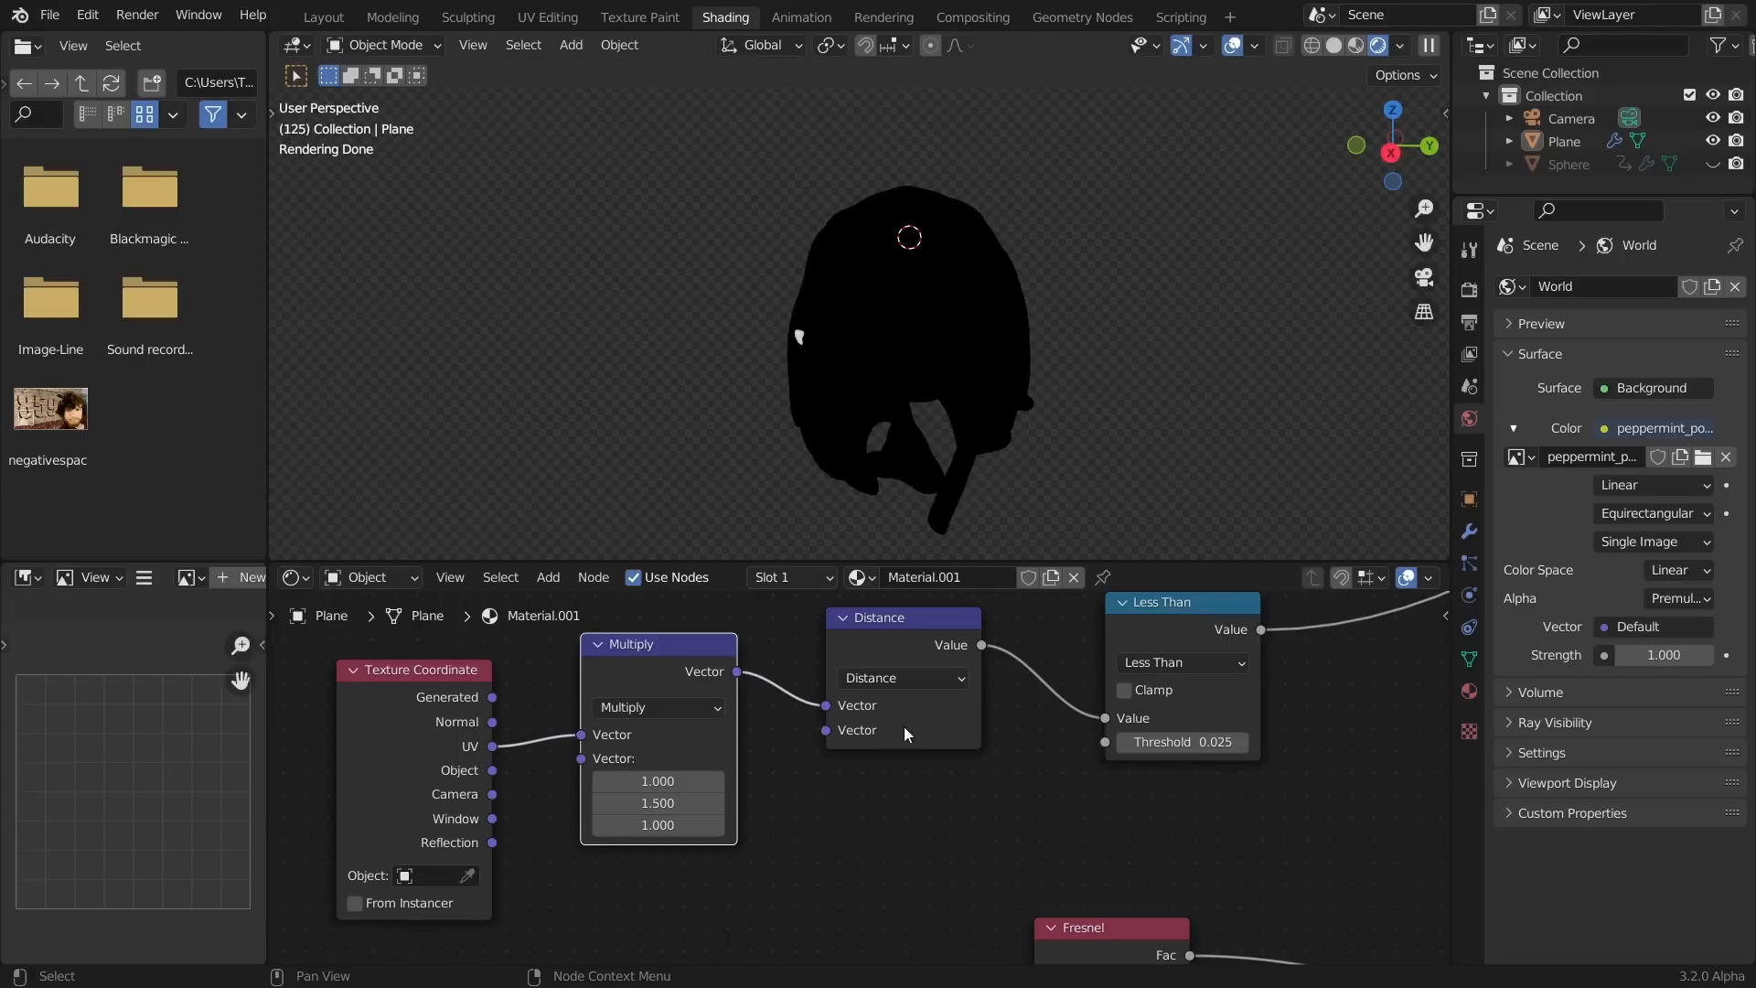
drag(830, 729, 797, 774)
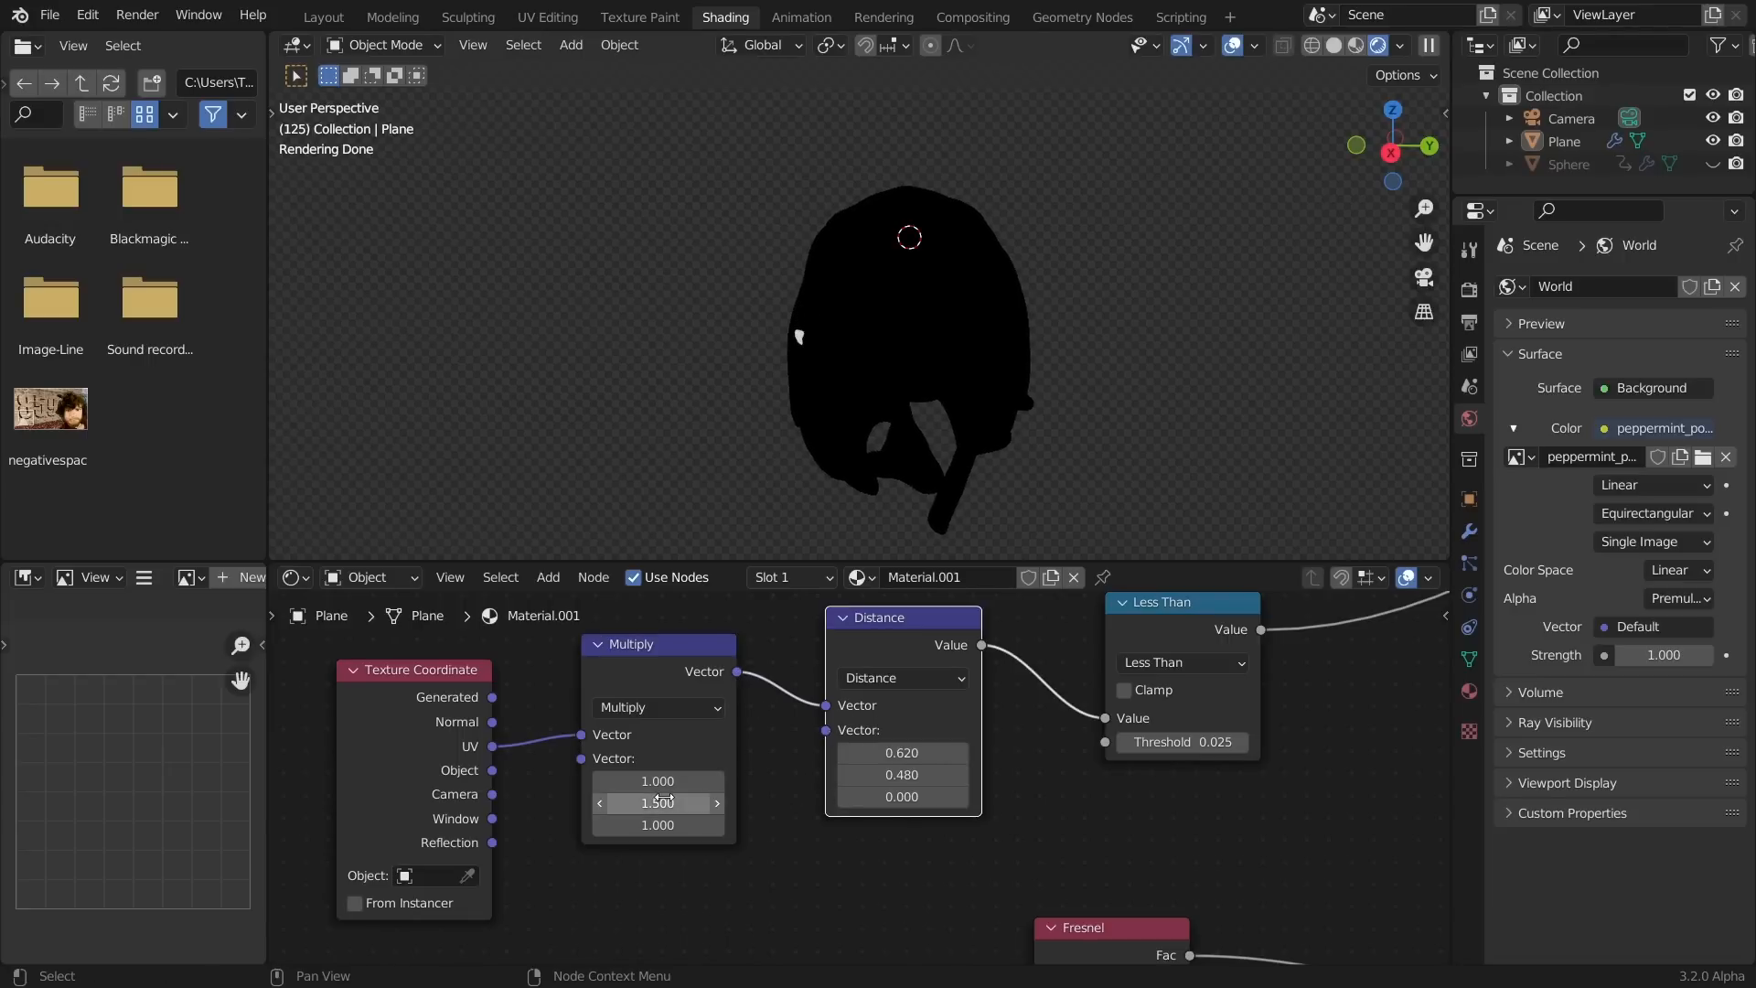
shift+drag(663, 802, 658, 804)
drag(883, 774, 905, 774)
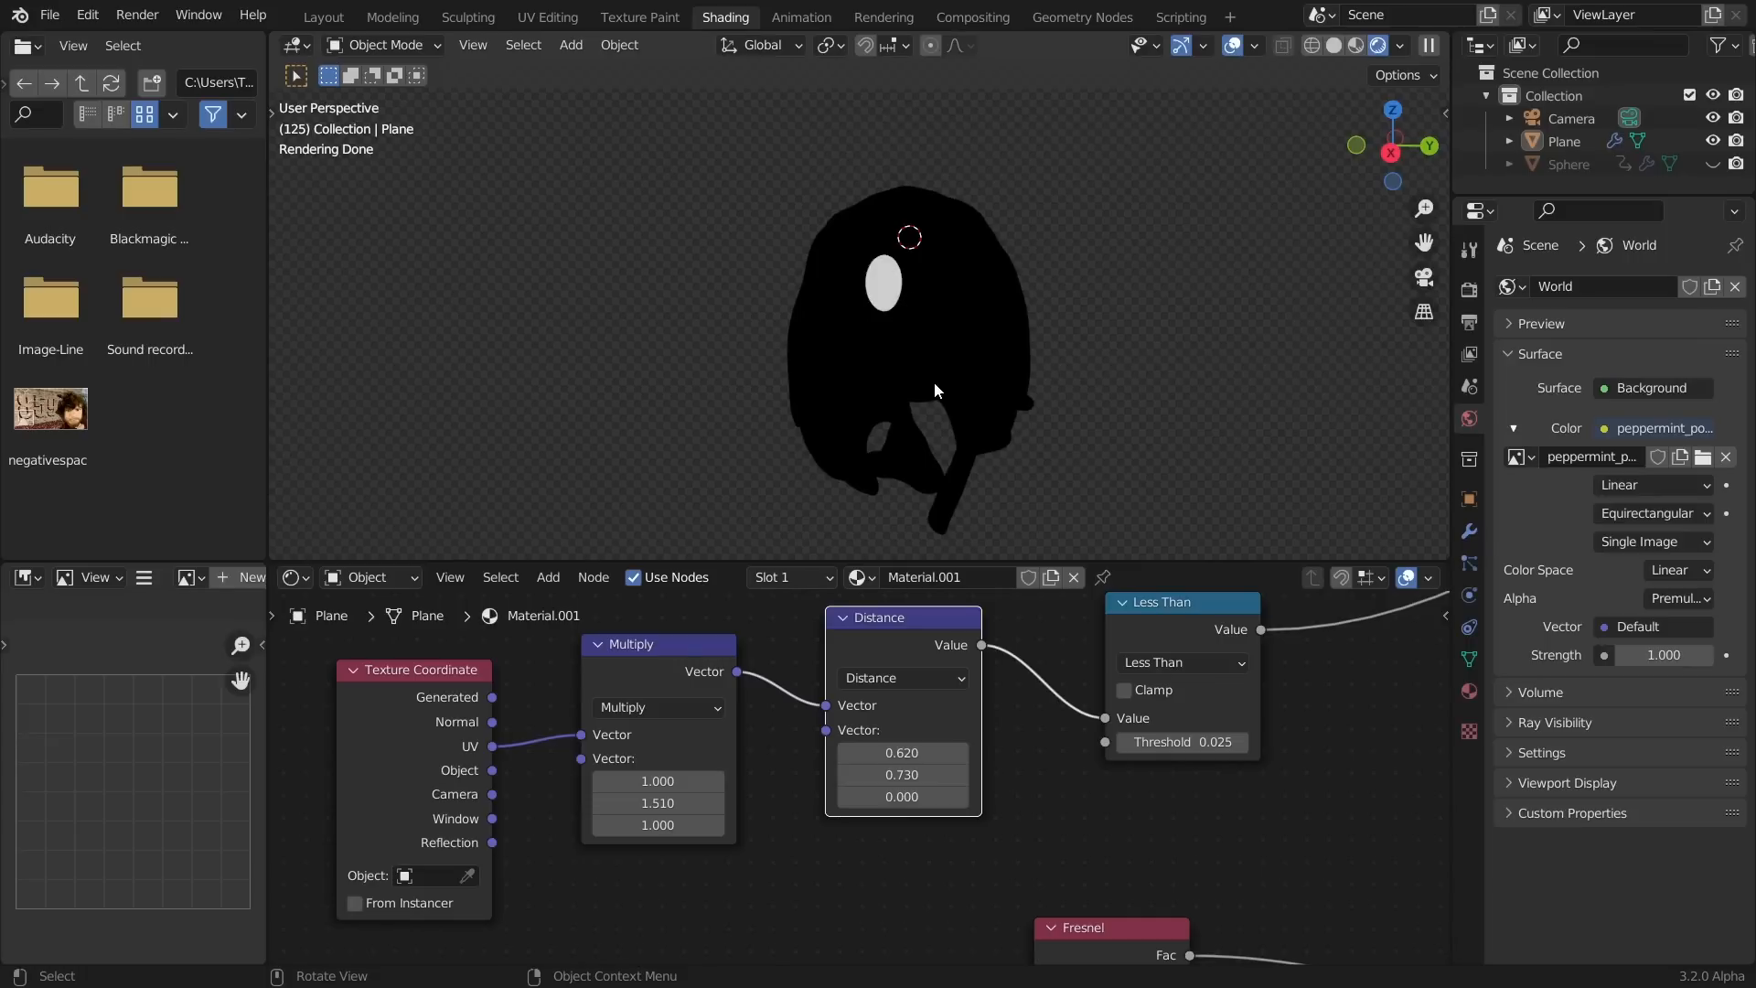
mouse_move(902, 391)
middle_down()
mouse_move(975, 371)
mouse_move(919, 387)
middle_up()
Duplicate the Distance and Less Than nodes below the originals and feed the Multiply output into the copied Distance
scroll(1088, 769, down, 6)
drag(493, 795, 788, 653)
key(g)
click(931, 635)
key(shift+d)
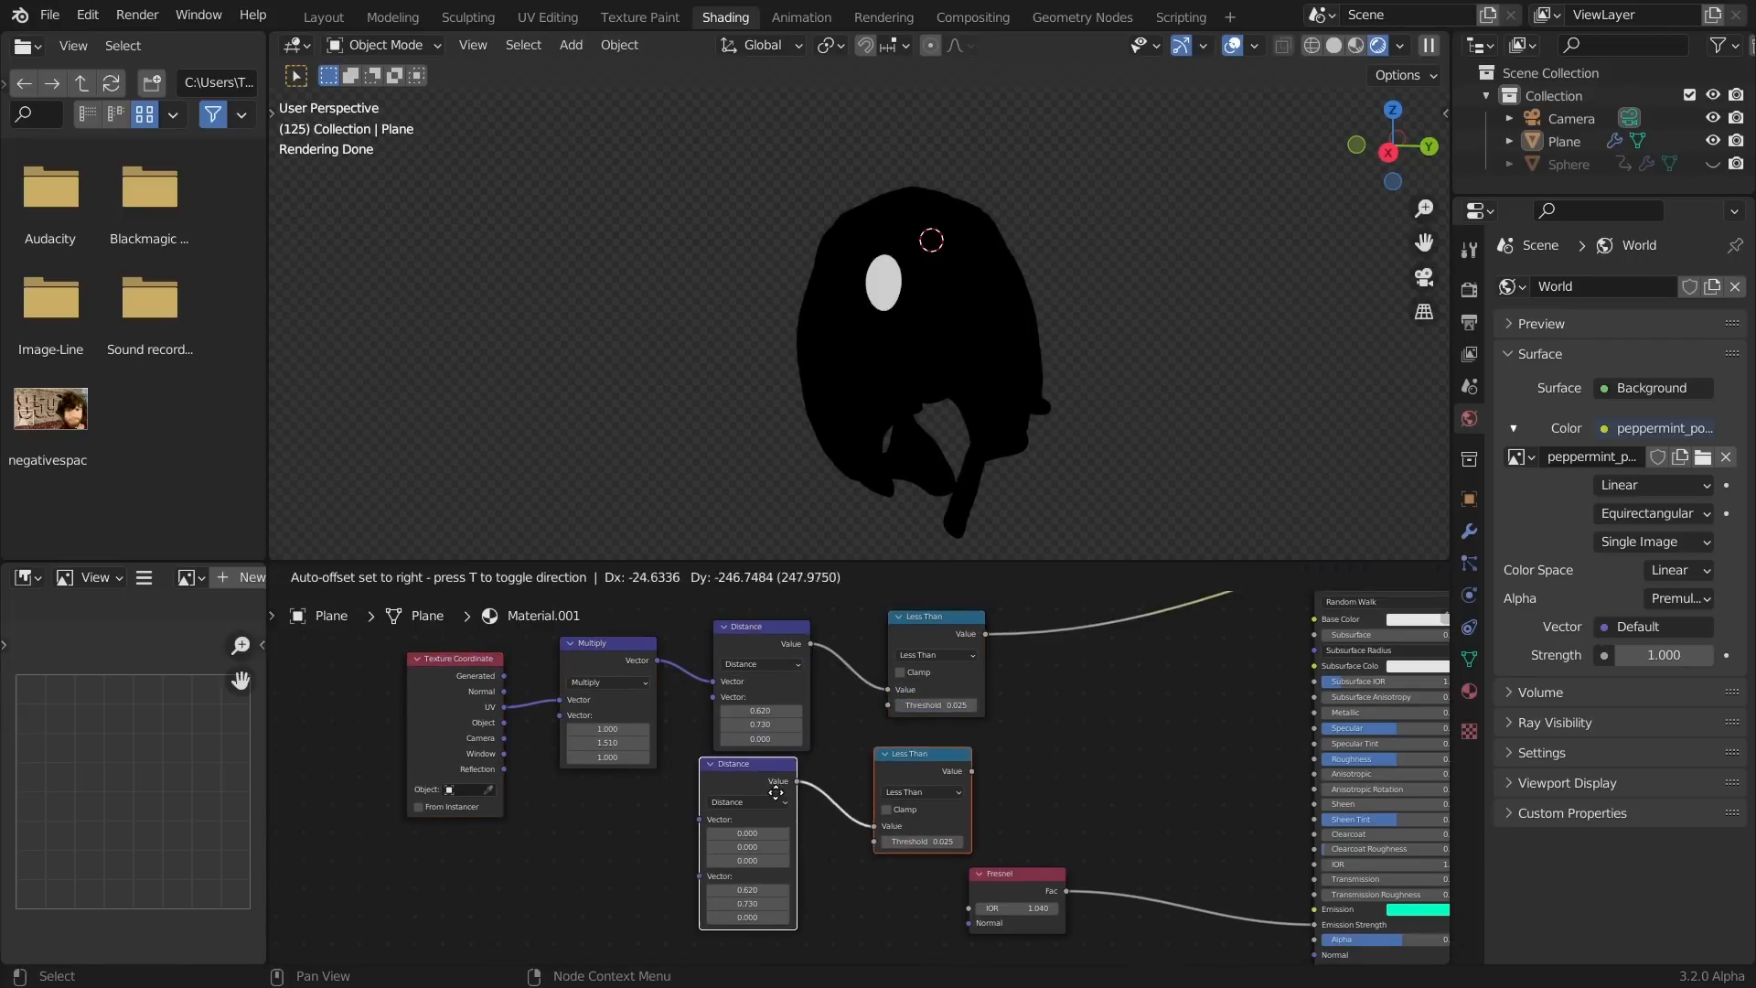
click(759, 767)
drag(657, 660, 720, 818)
Insert another copy of the Less Than node after the upper one and preview the upper Less Than output
click(950, 756)
key(shift+d)
click(1117, 628)
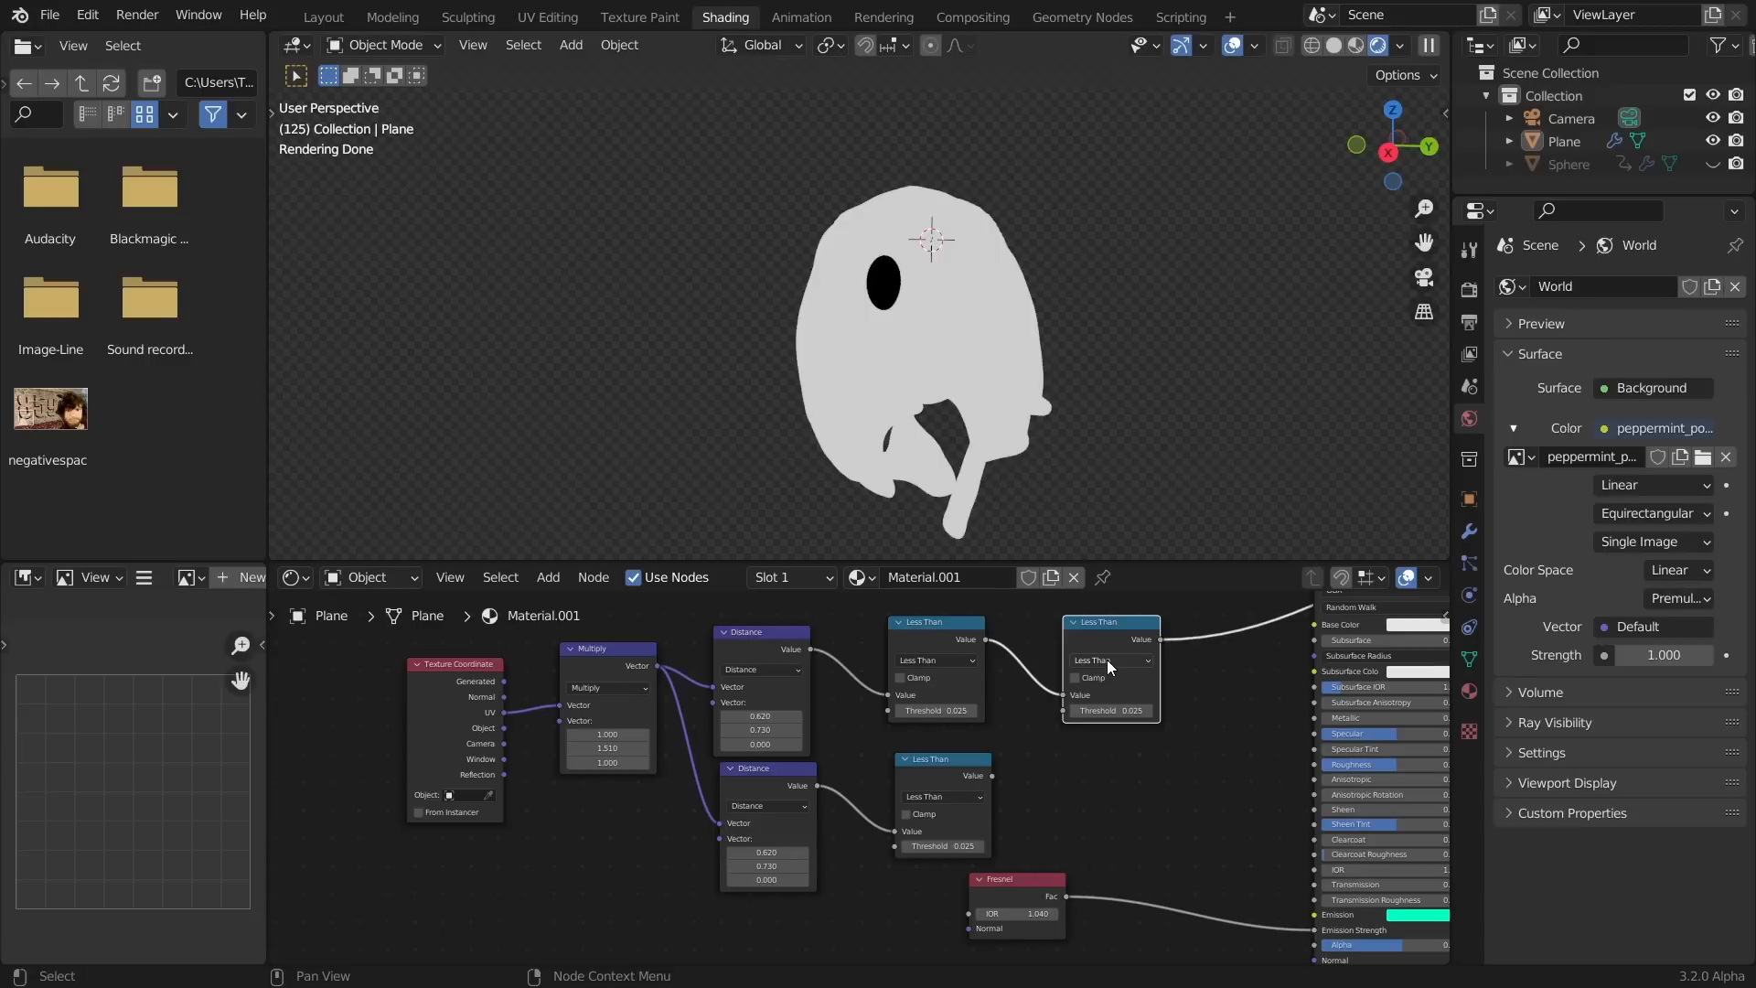
click(1107, 660)
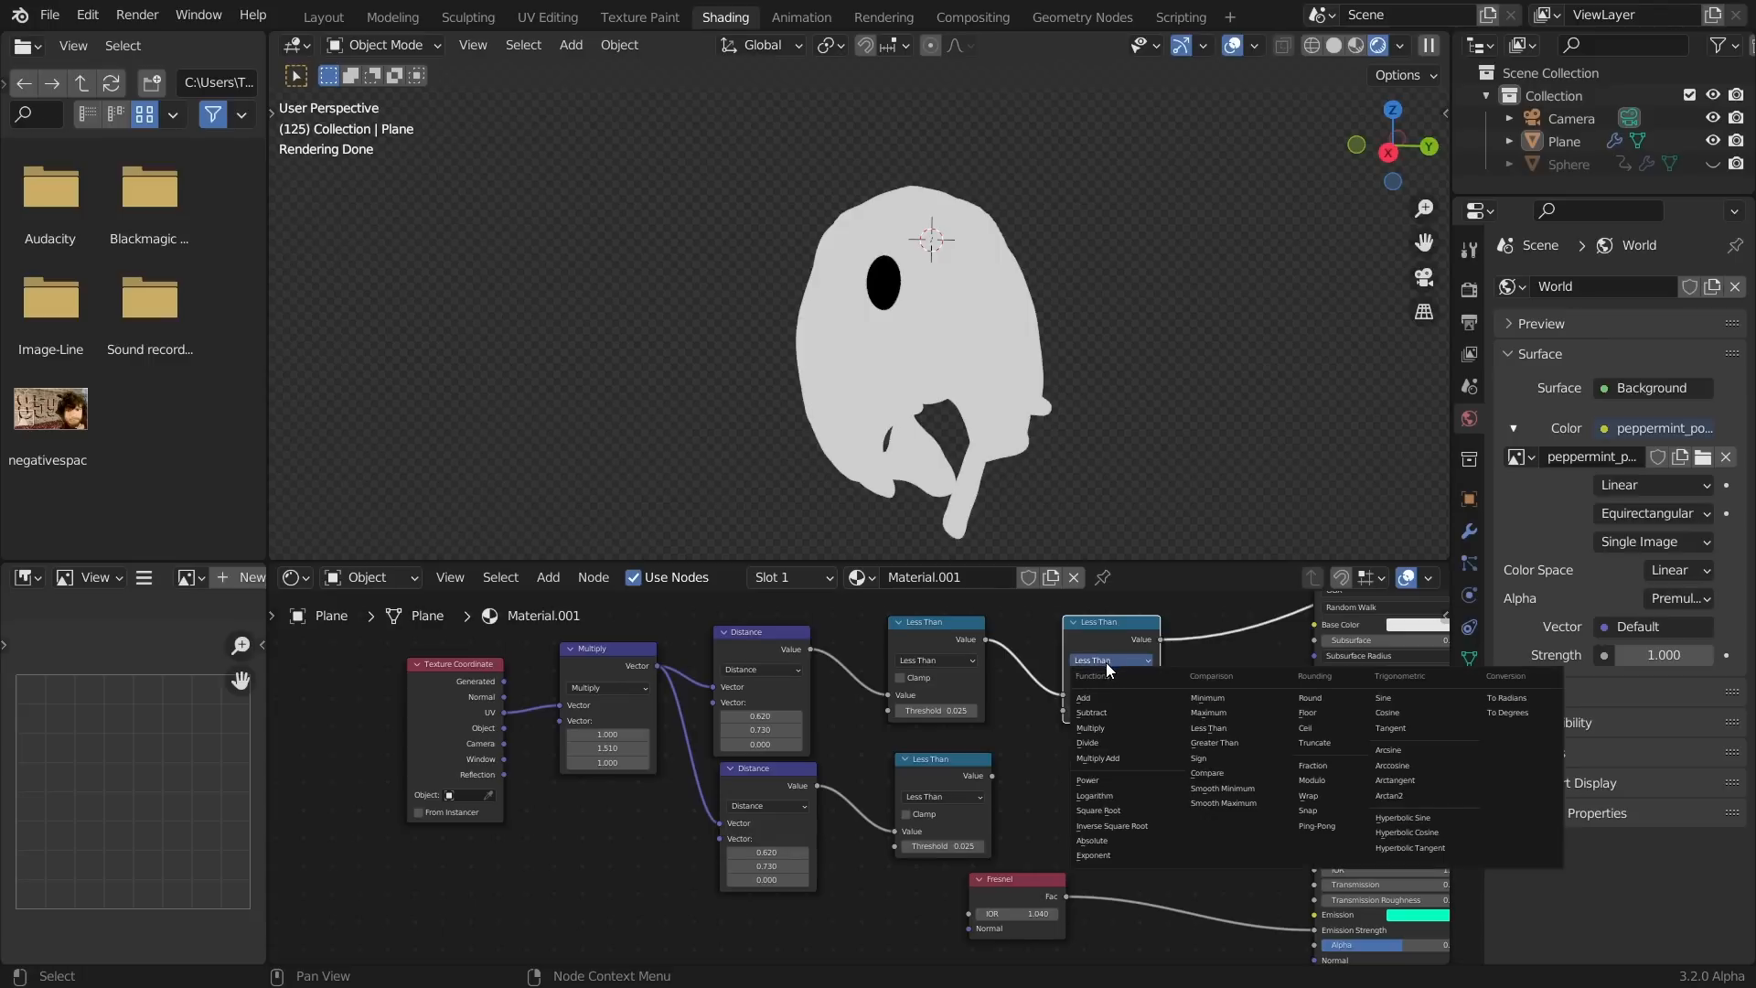
ctrl+shift+click(933, 631)
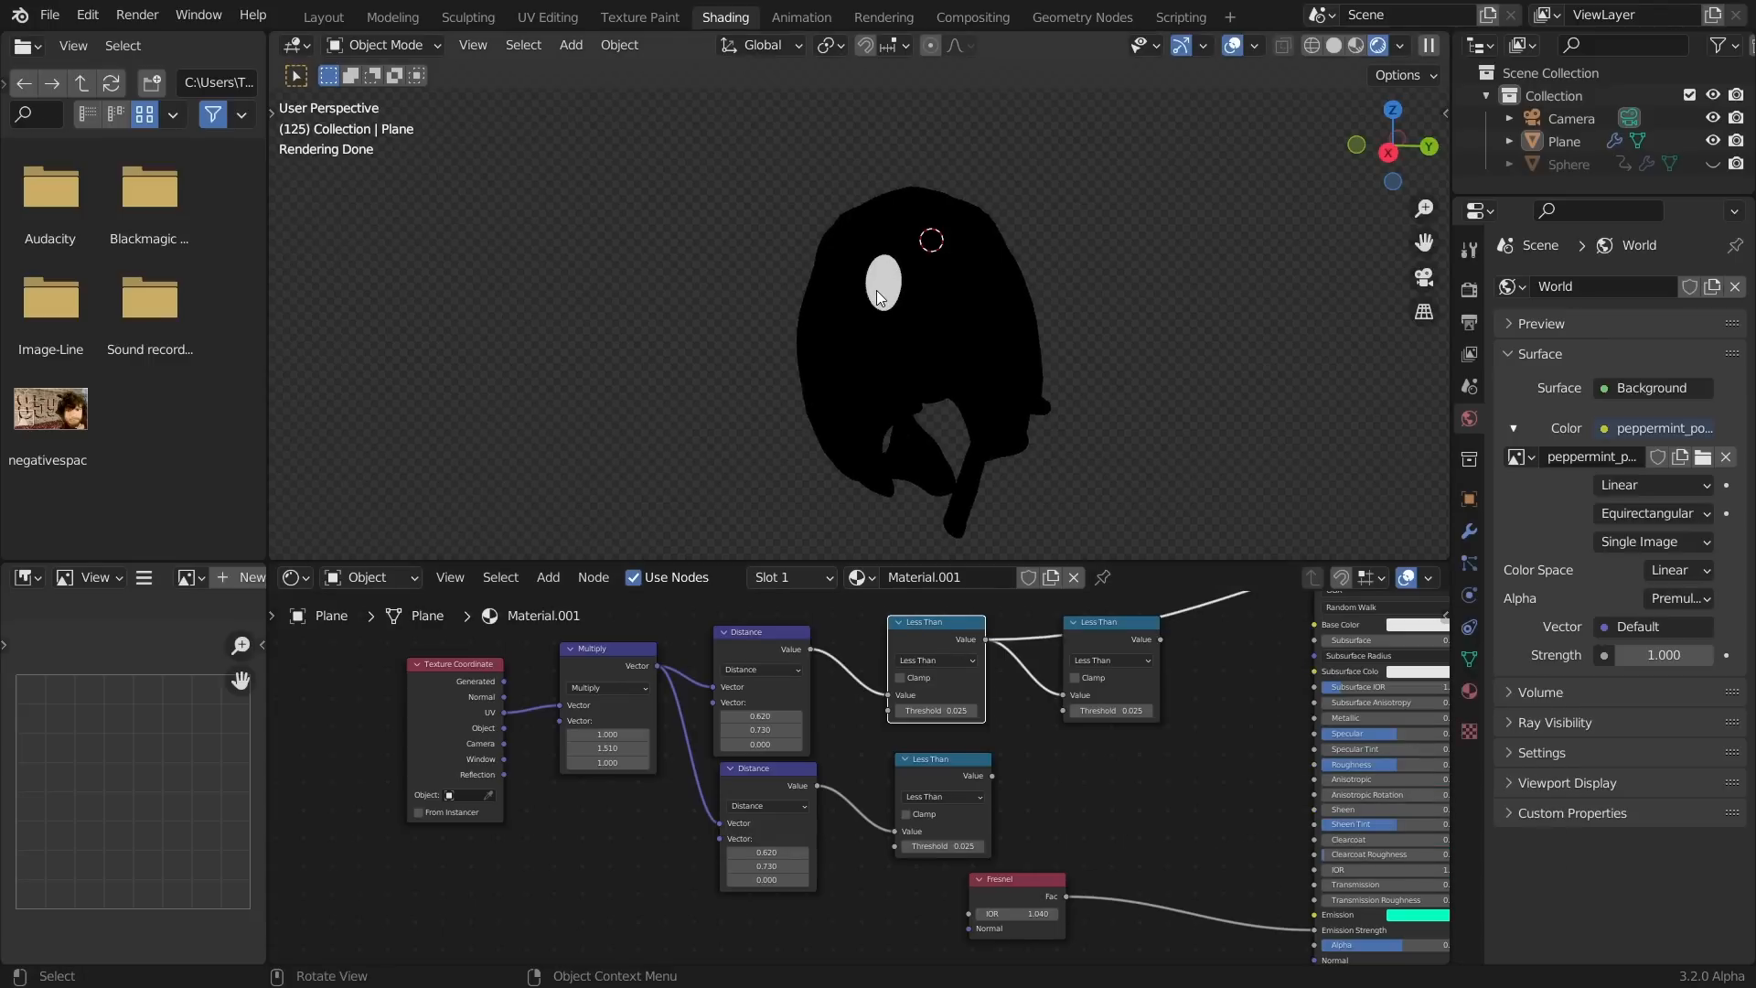
scroll(975, 653, up, 2)
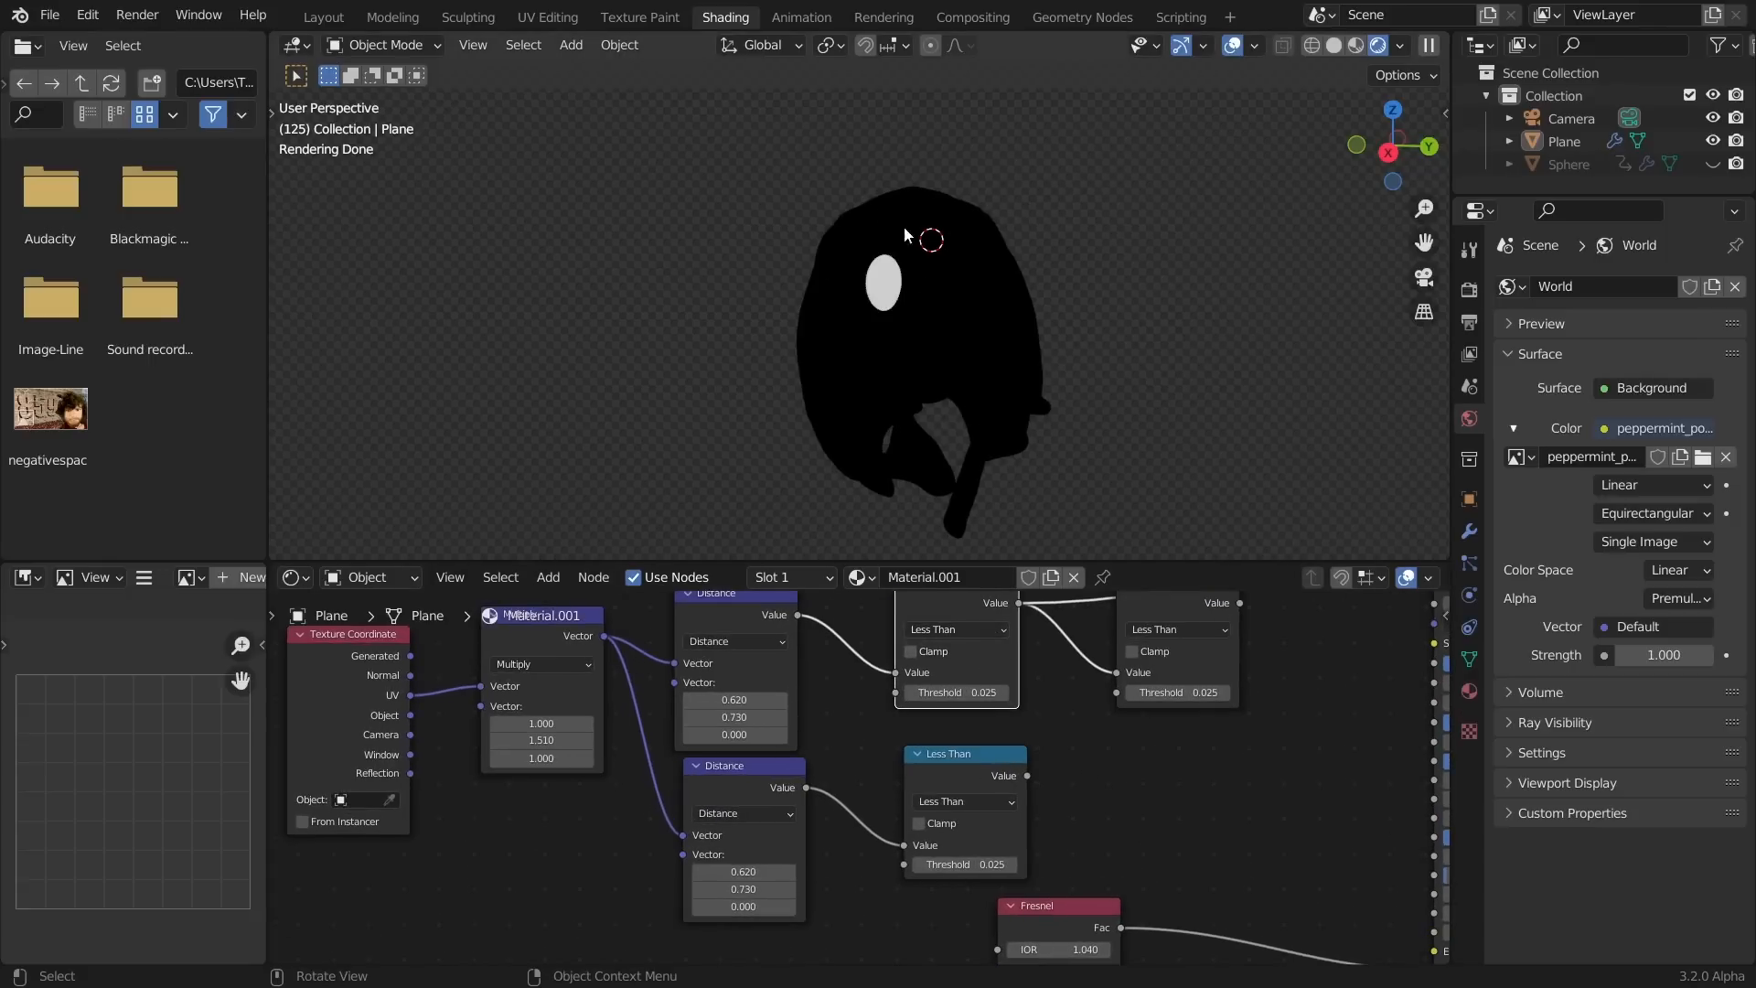
Change the inserted math node to Add, connect the lower Less Than output to it and preview the sum
click(1154, 631)
key(a)
alt+right_drag(1004, 763, 1171, 704)
middle_drag(1161, 634, 1098, 676)
ctrl+shift+click(1098, 678)
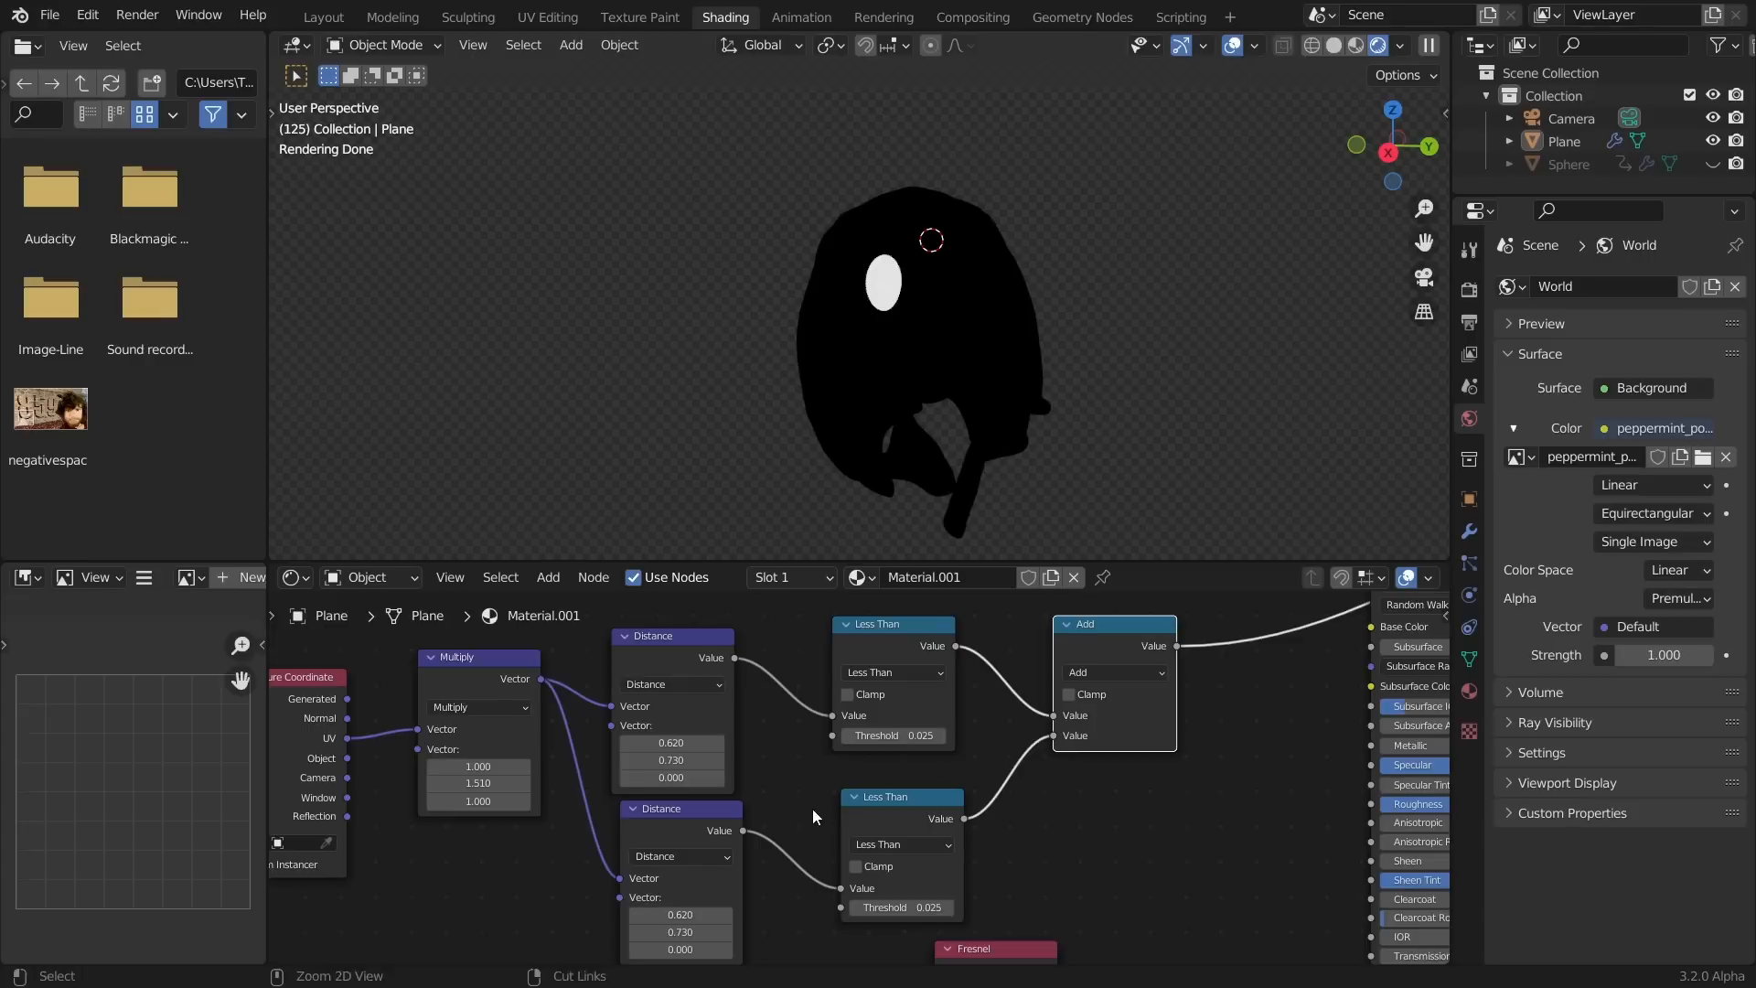
Offset the second eye by setting the lower Distance node's Y value to 0.810
middle_drag(712, 904, 866, 802)
drag(836, 812, 905, 829)
key(ctrl+z)
Play the animation from the first frame to frame 125, pausing at frame 13, to examine both eyes on the cloth
middle_drag(878, 384, 959, 423)
key(space)
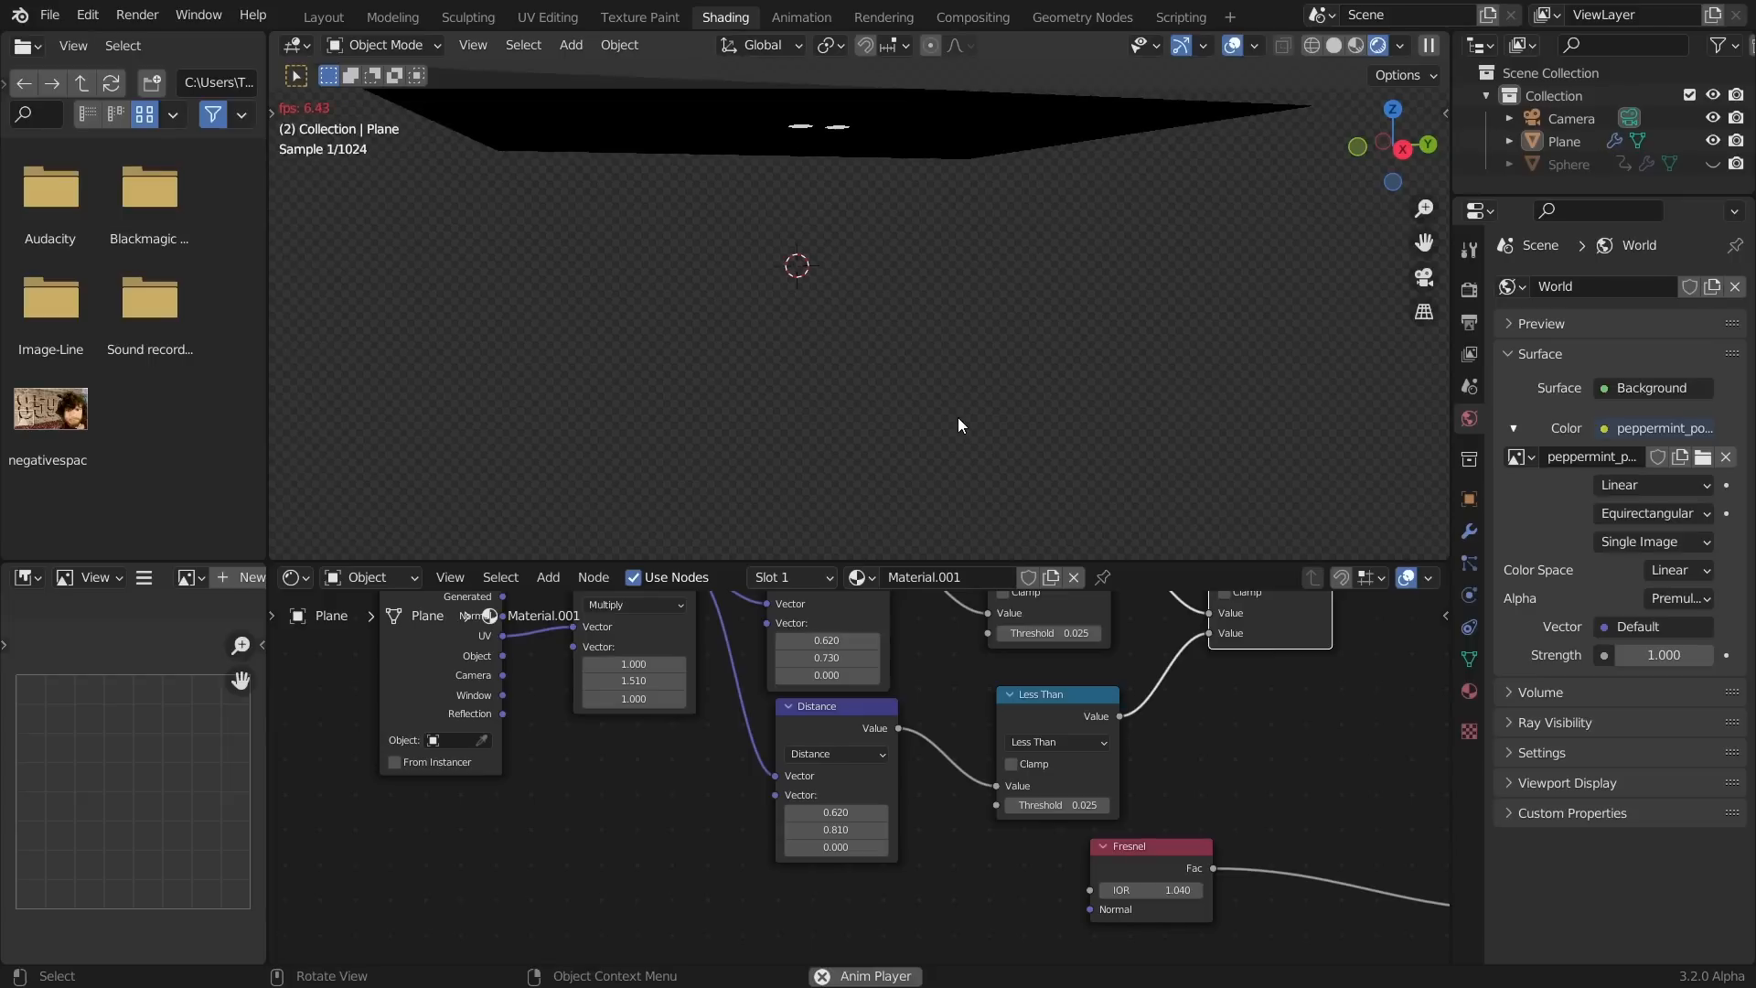
key(space)
middle_drag(864, 226, 882, 355)
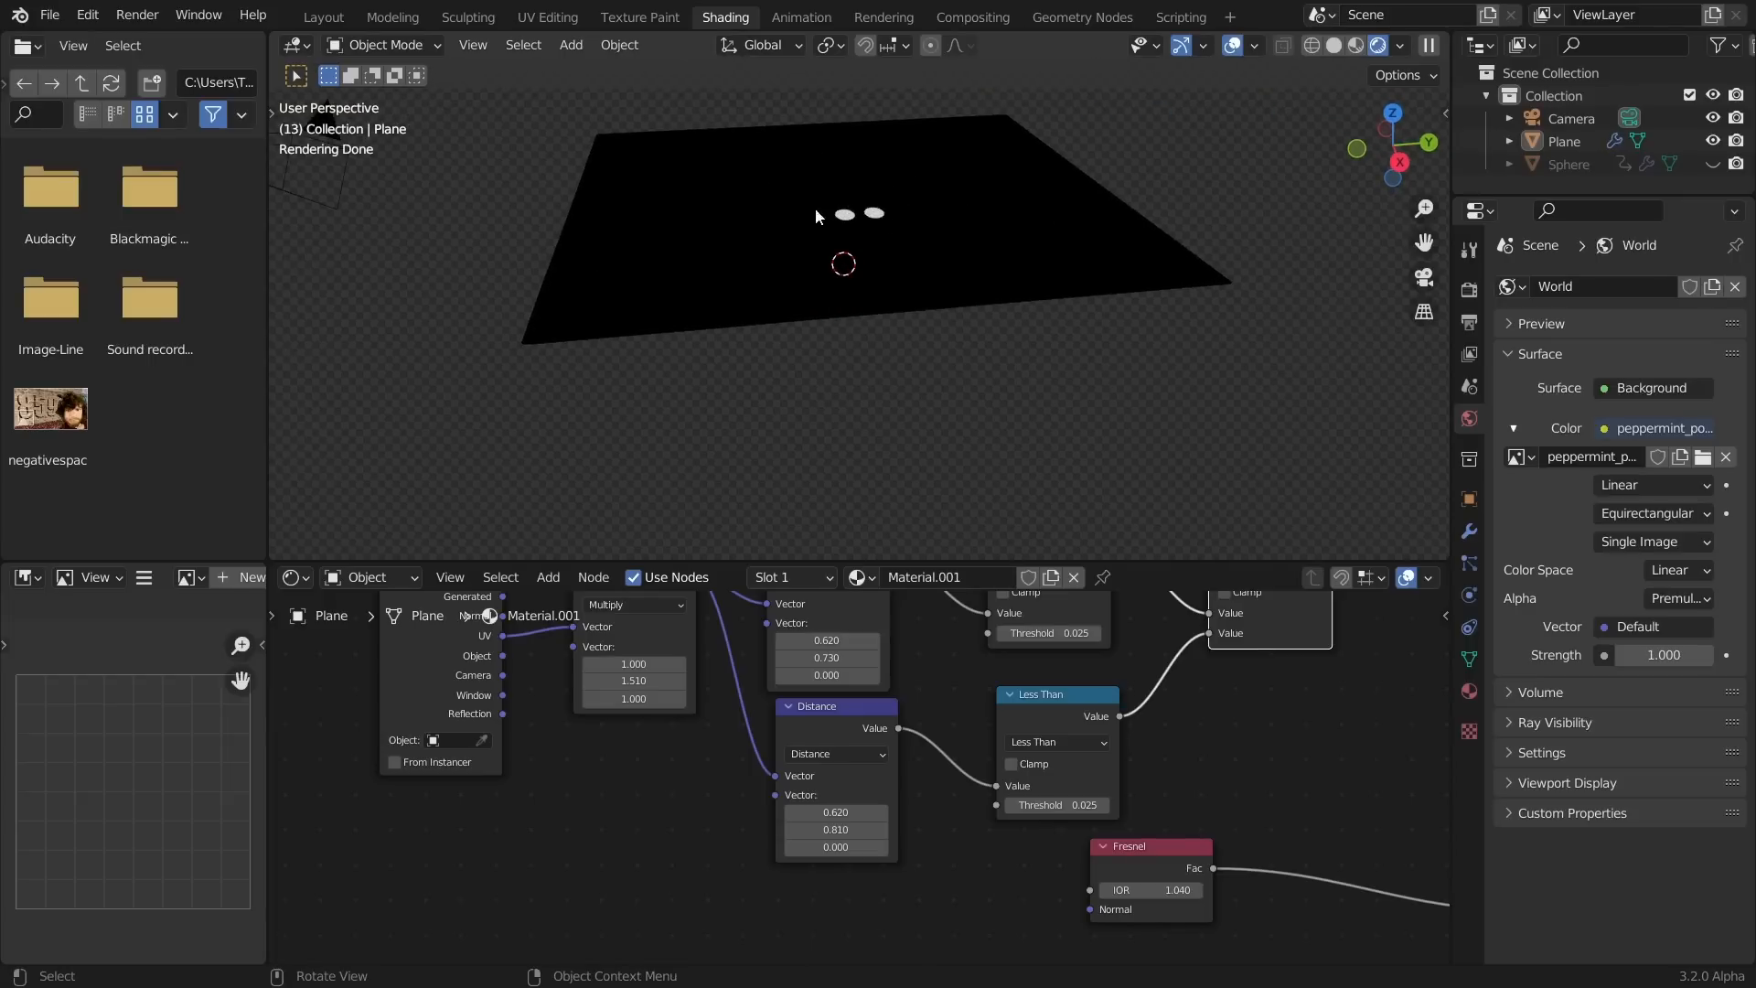
key(space)
mouse_move(874, 272)
middle_down()
mouse_move(891, 325)
mouse_move(898, 272)
mouse_move(893, 288)
middle_up()
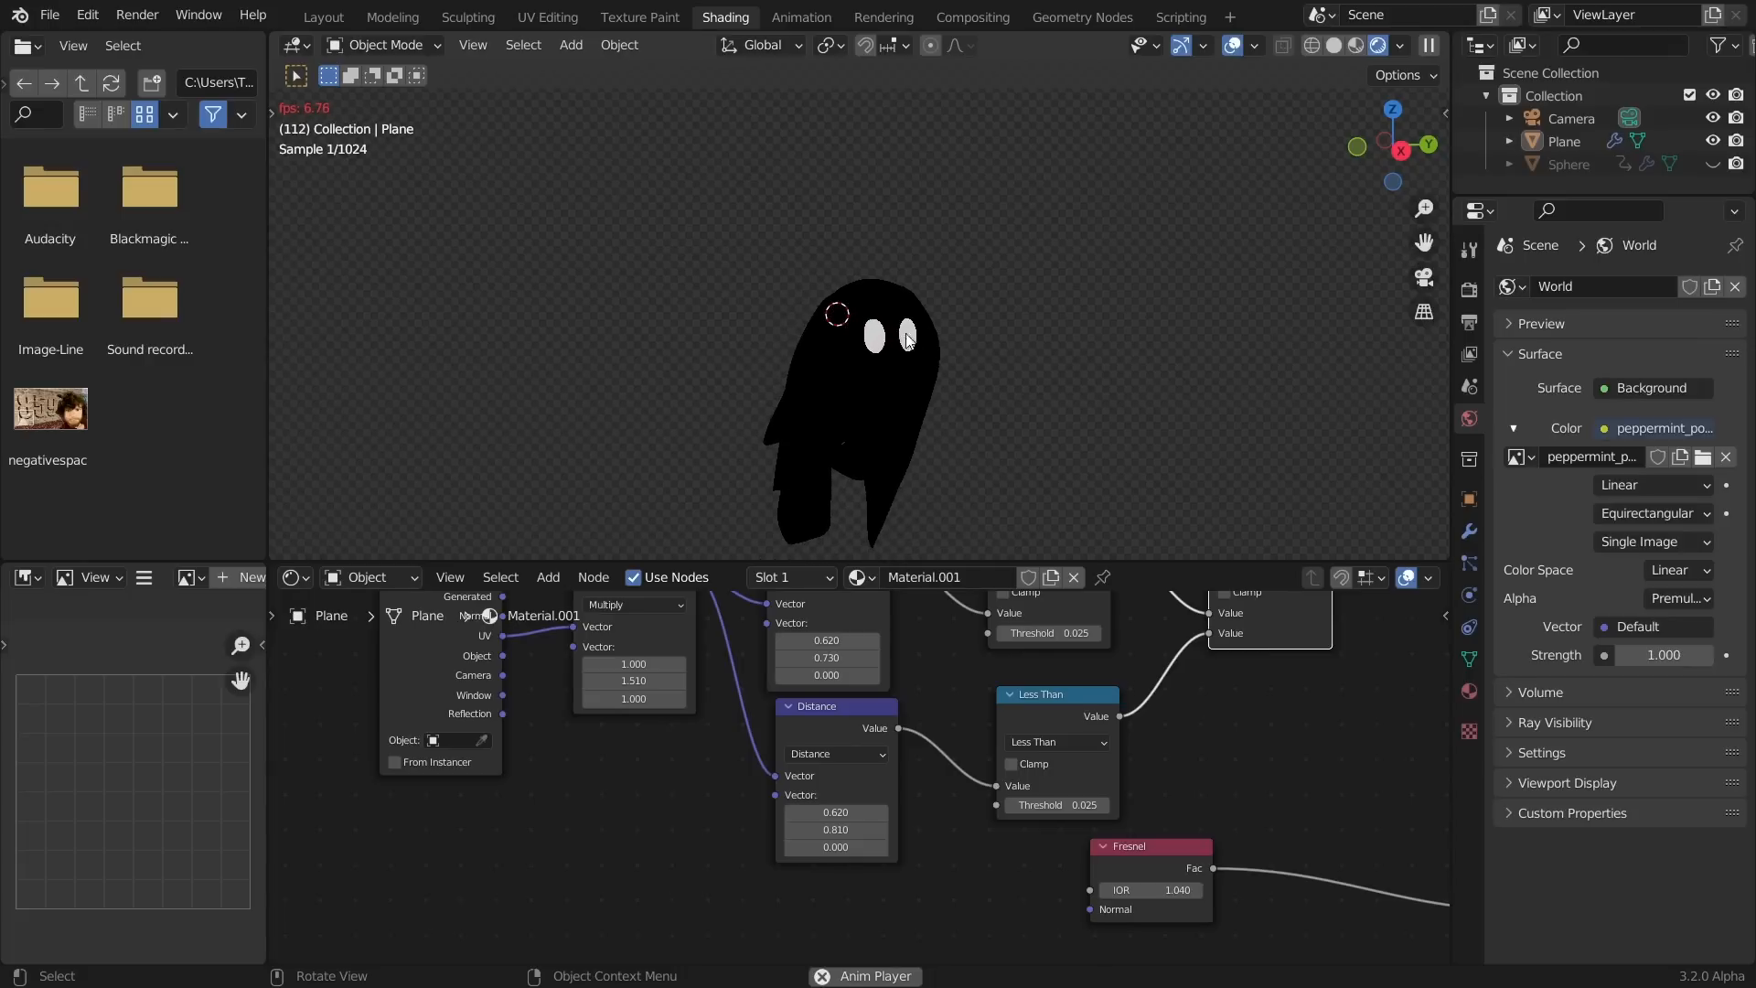
key(space)
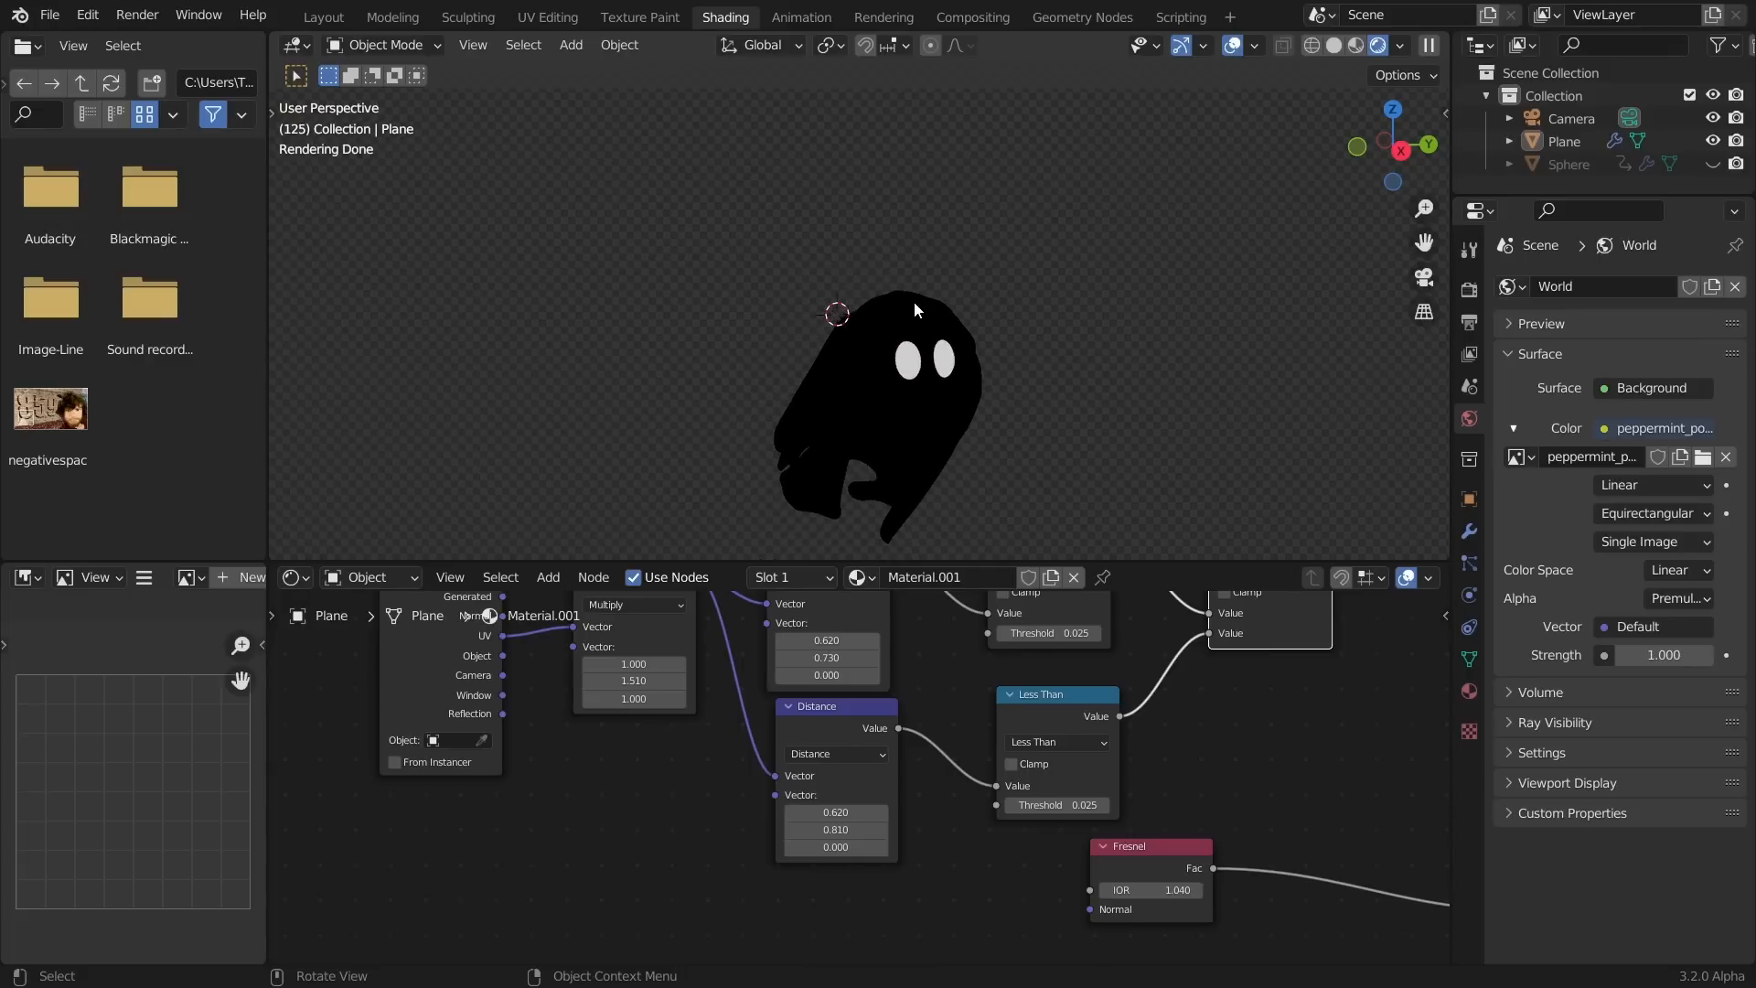
key(ctrl+z)
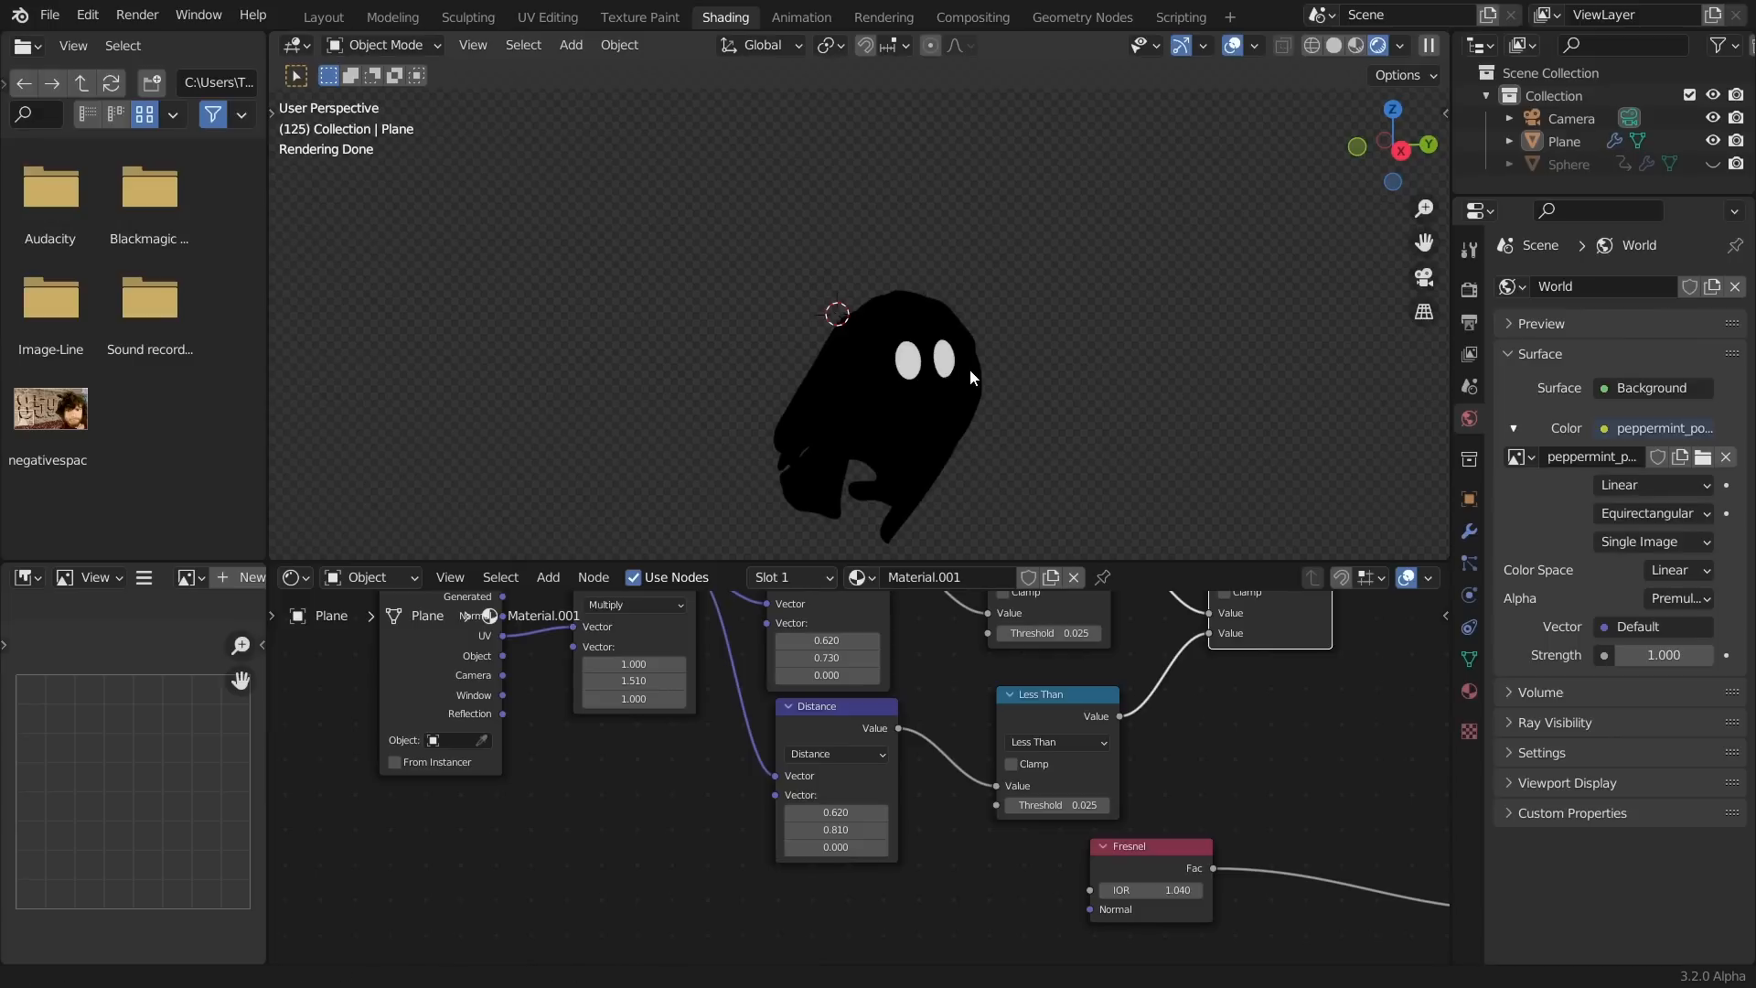
mouse_move(936, 262)
middle_down()
mouse_move(898, 245)
mouse_move(922, 260)
middle_up()
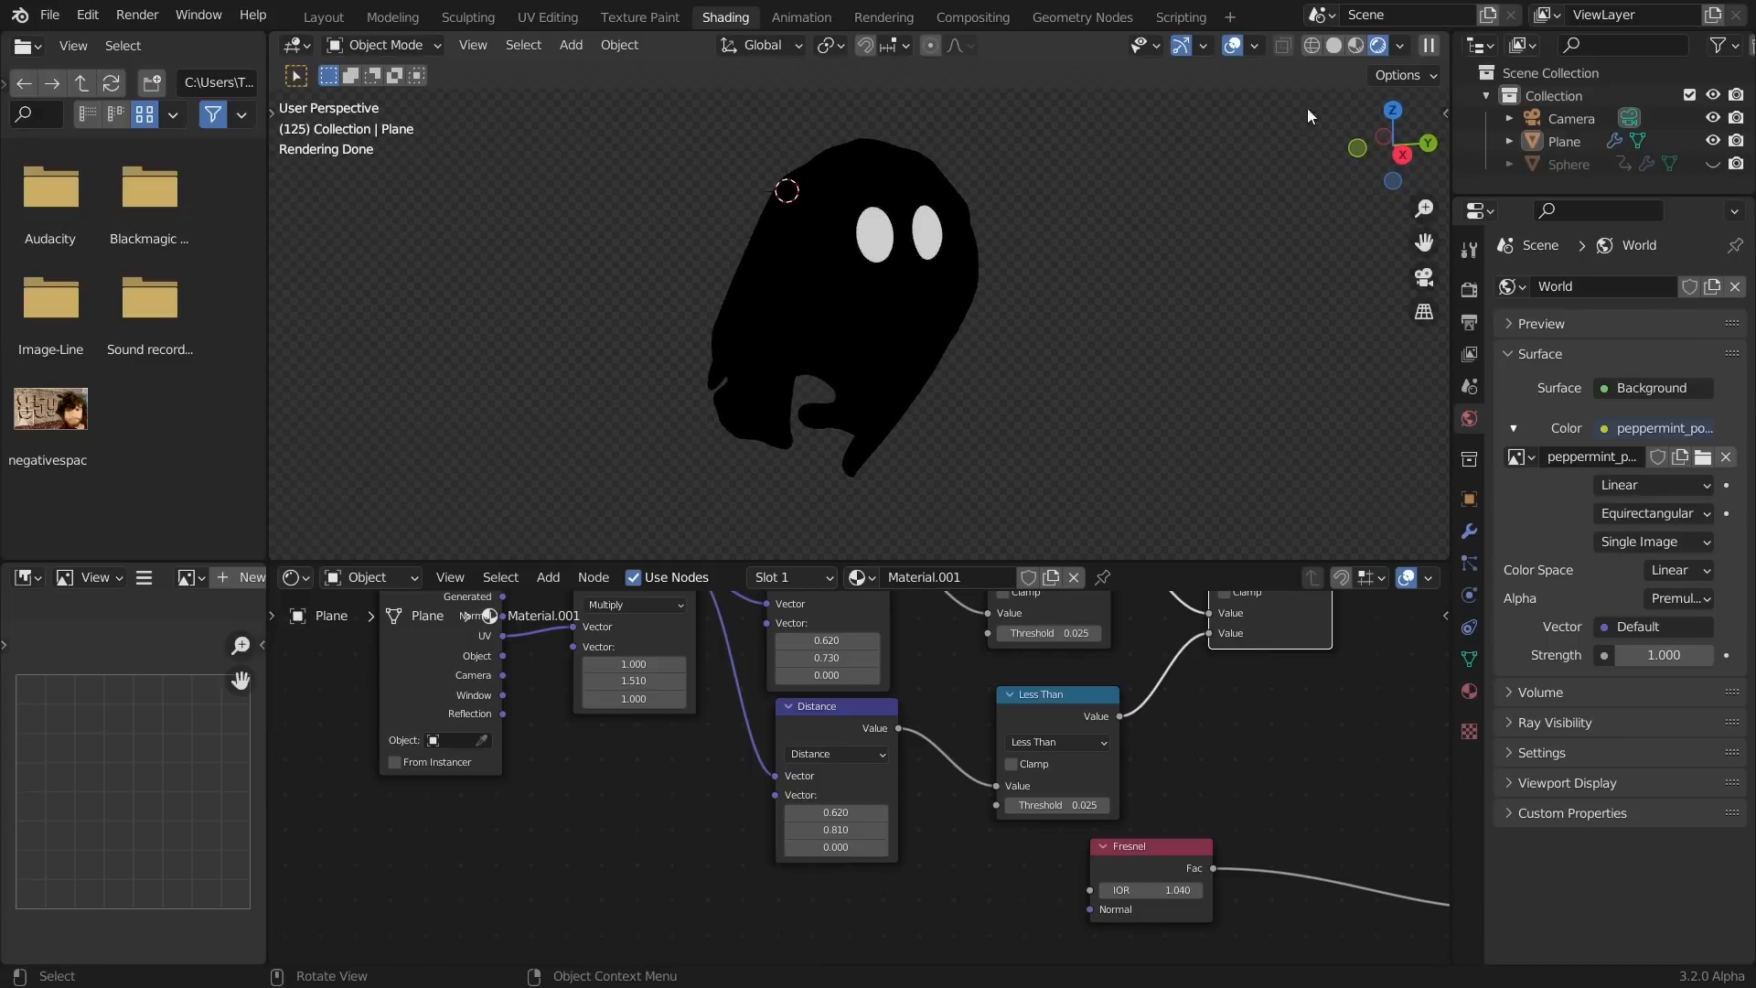
scroll(1159, 715, down, 2)
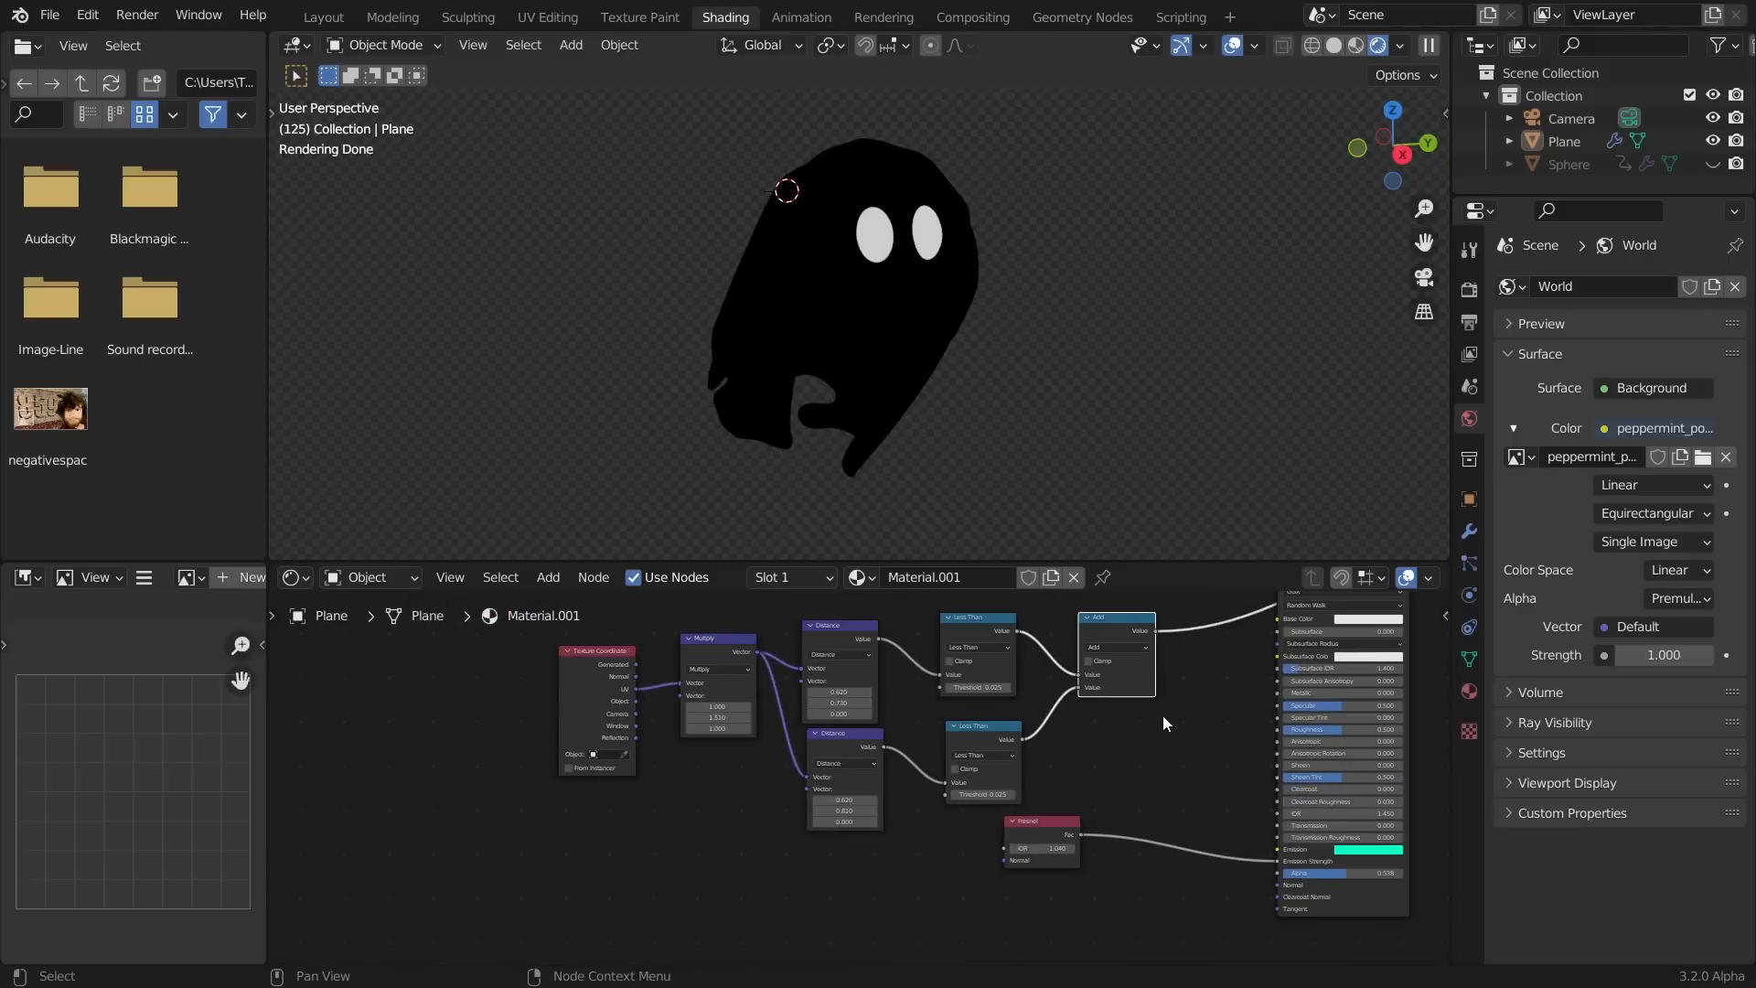
Move the Principled BSDF and Material Output nodes farther from the Add node to make room between them
middle_drag(1171, 768, 1017, 743)
scroll(1017, 743, down, 1)
middle_drag(1262, 682, 1091, 784)
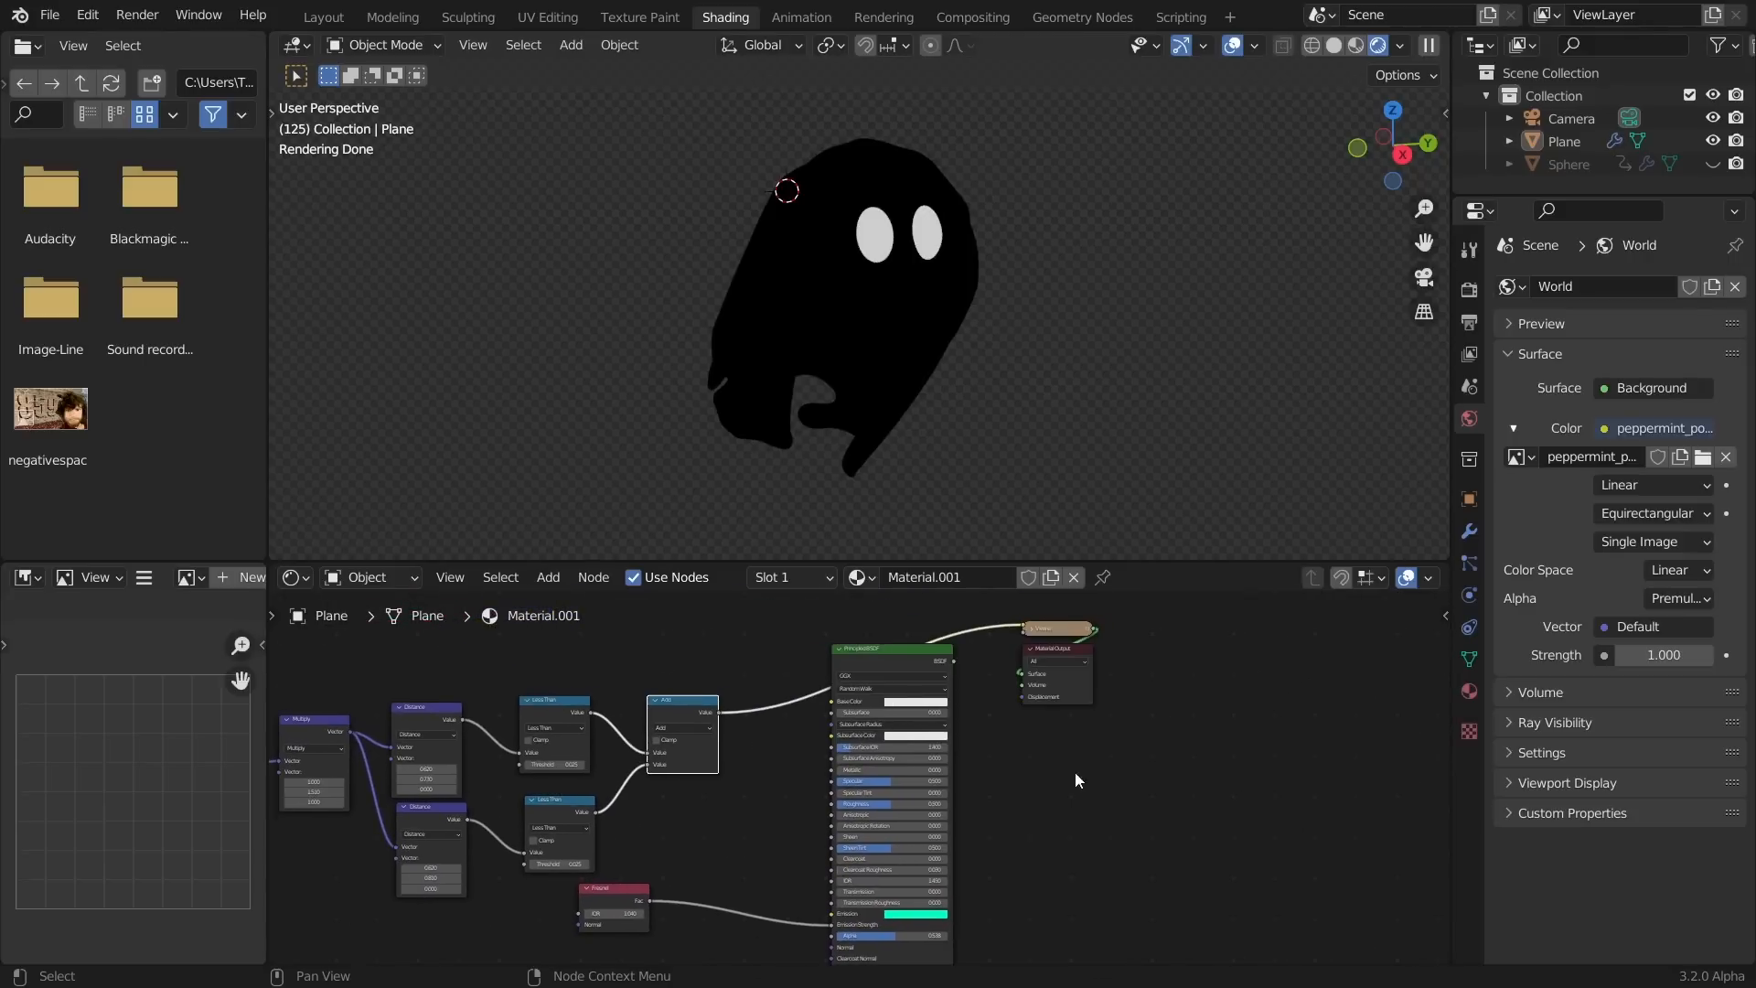
drag(838, 655, 982, 691)
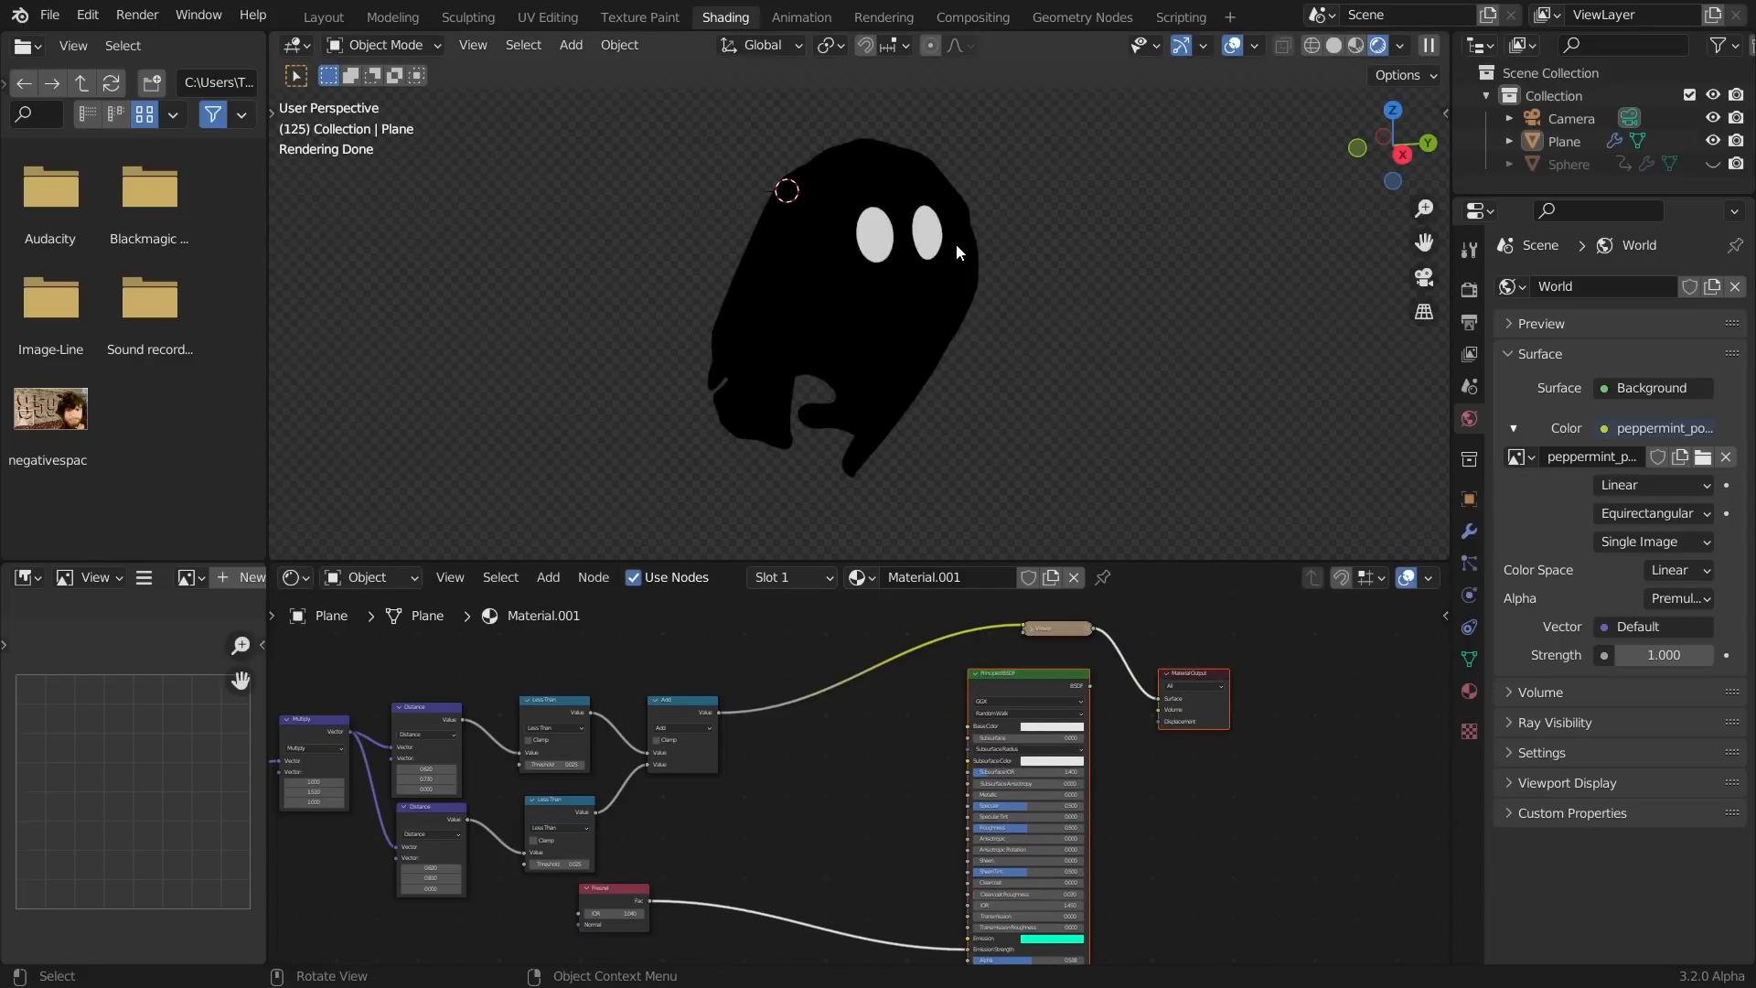
Add a ColorRamp node between the Add node and the Principled BSDF
shift+scroll(952, 676, down, 2)
scroll(930, 754, up, 2)
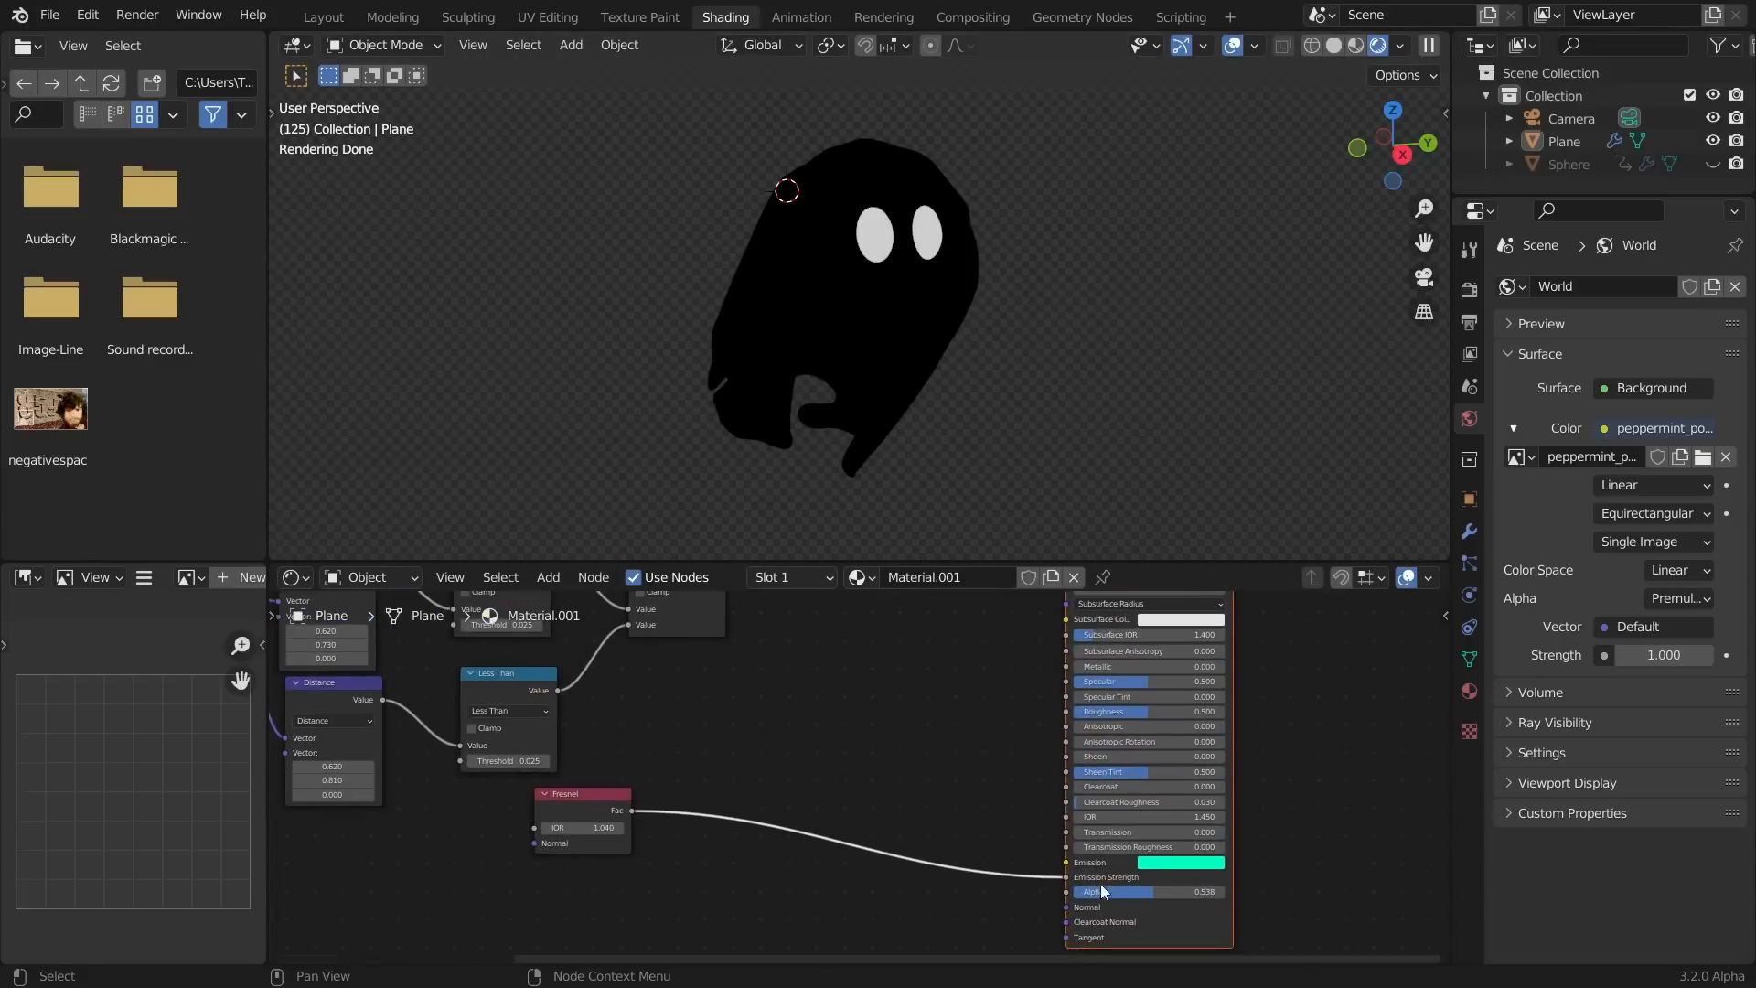
key(shift+a)
click(865, 685)
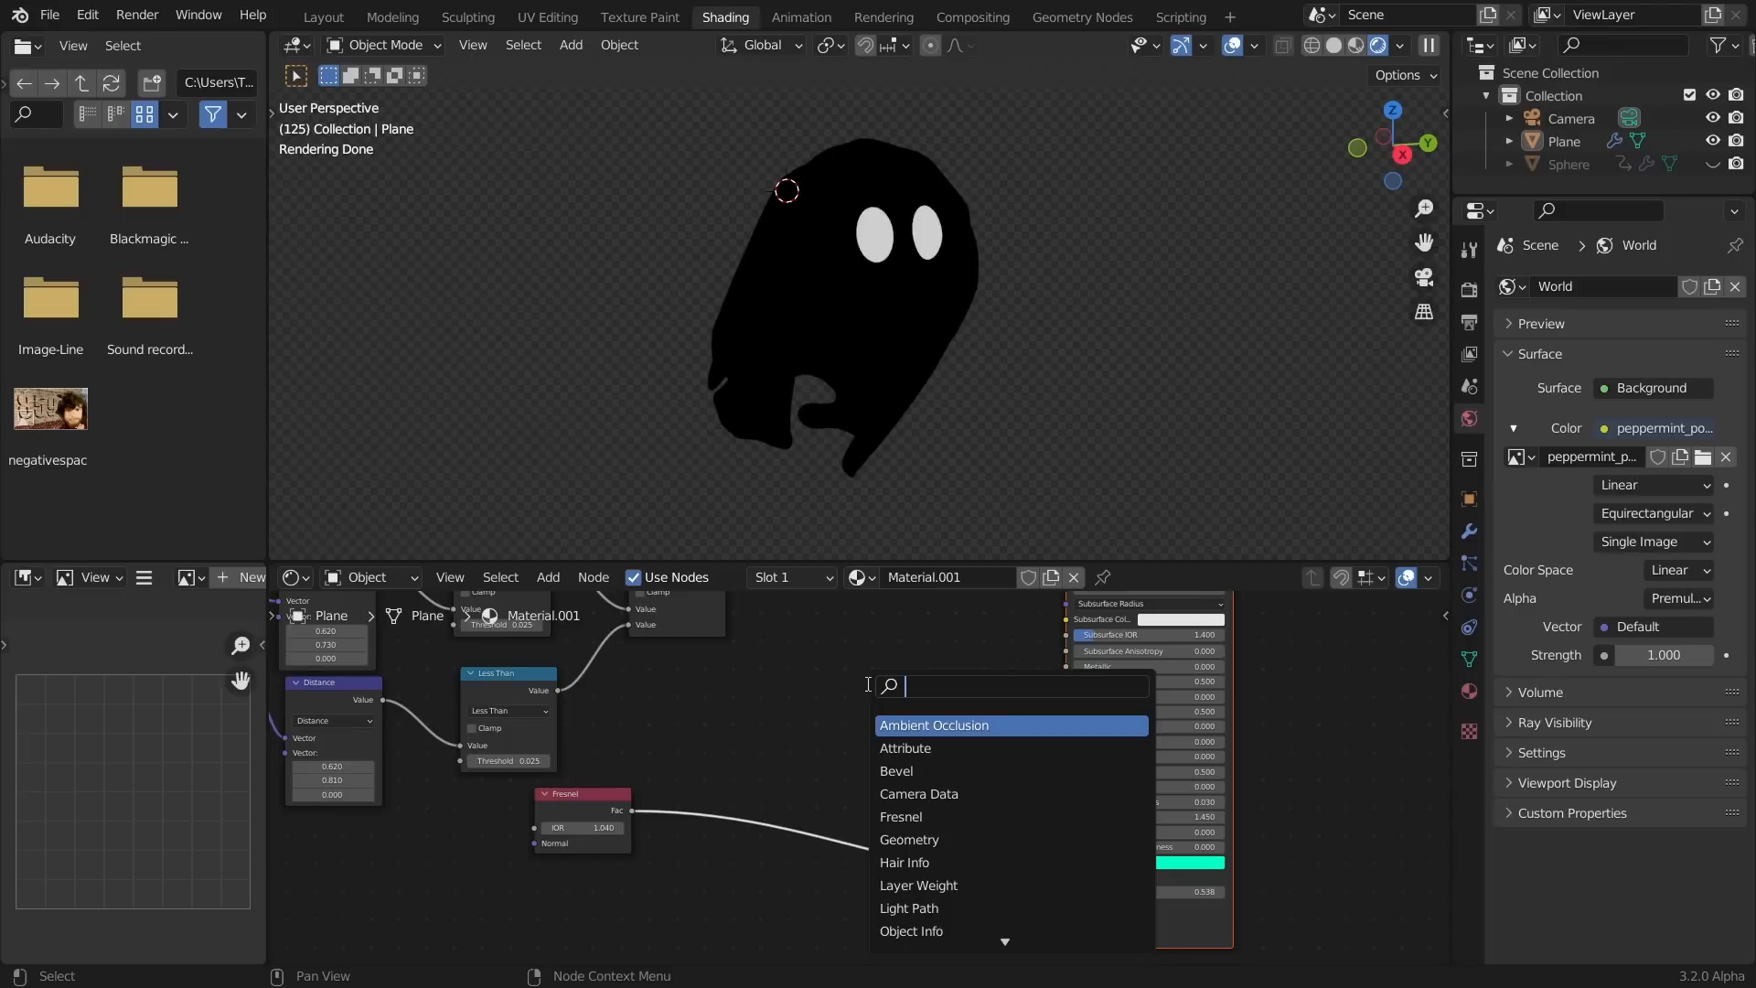
text(color)
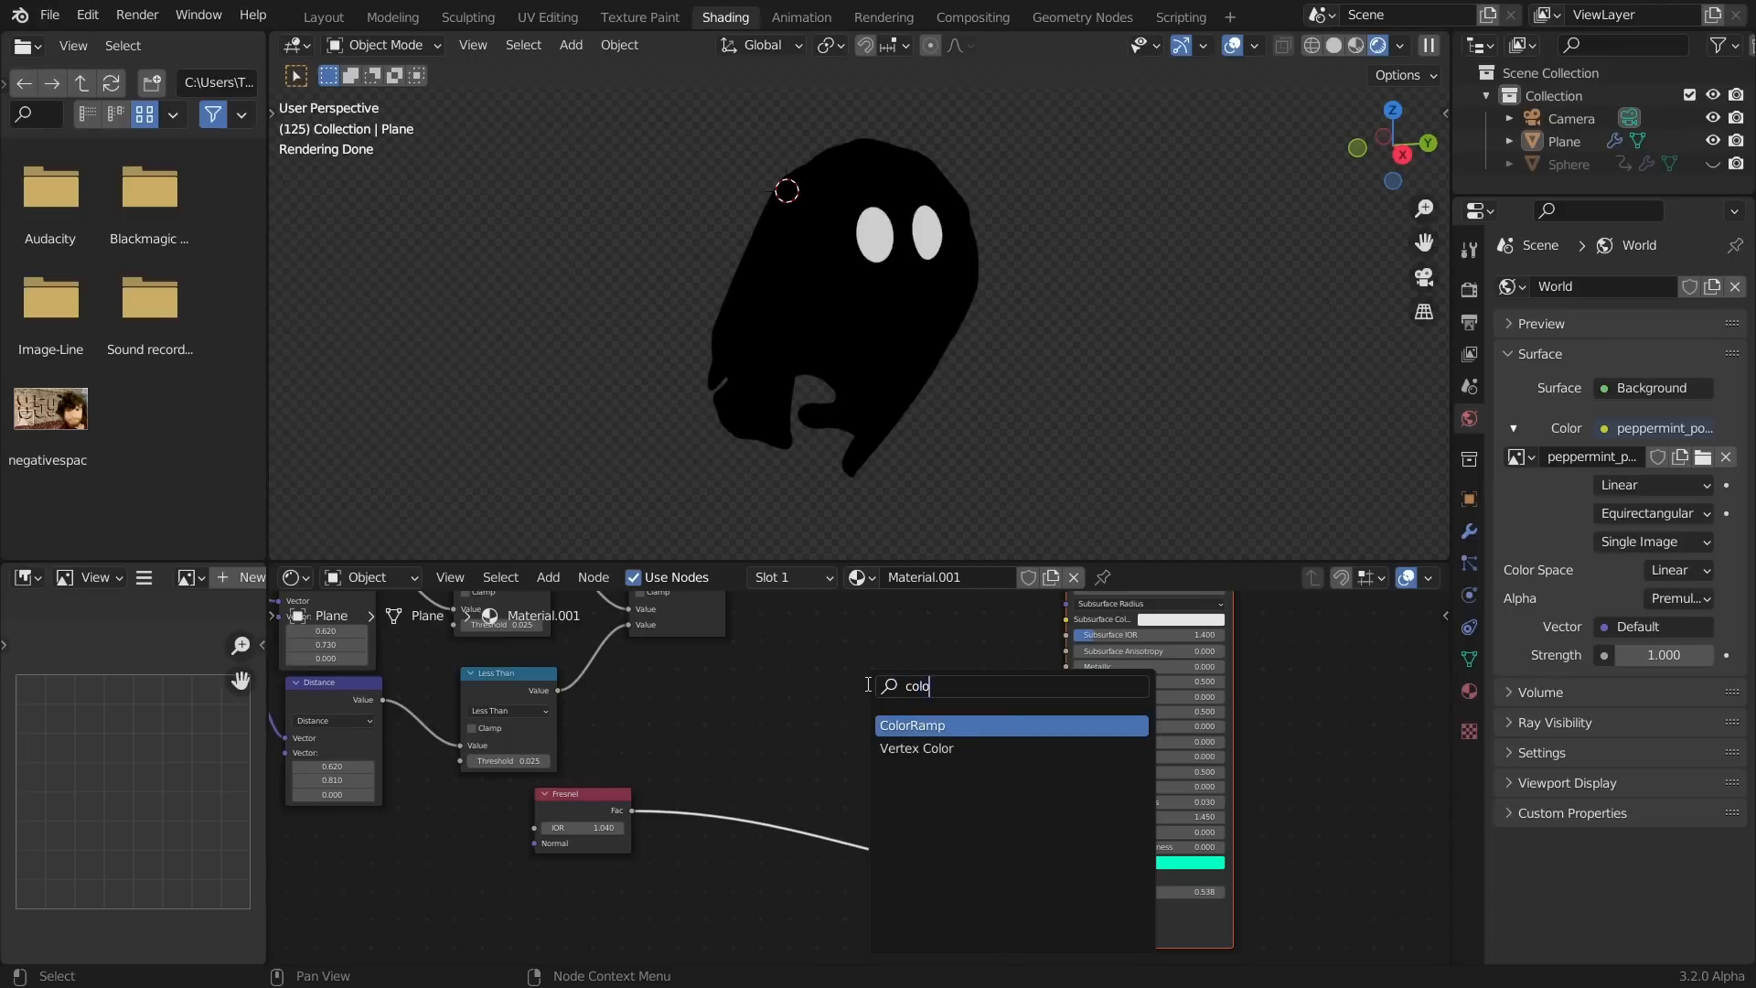
key(Return)
click(835, 617)
Connect the Add node's output to the ColorRamp's Fac input and preview the ramp's color
middle_drag(780, 662, 797, 722)
alt+right_drag(729, 619, 858, 763)
scroll(858, 765, up, 4)
ctrl+shift+click(969, 680)
Set the ColorRamp's first stop to gray with value 0.164 and its last stop to black
scroll(950, 793, up, 4)
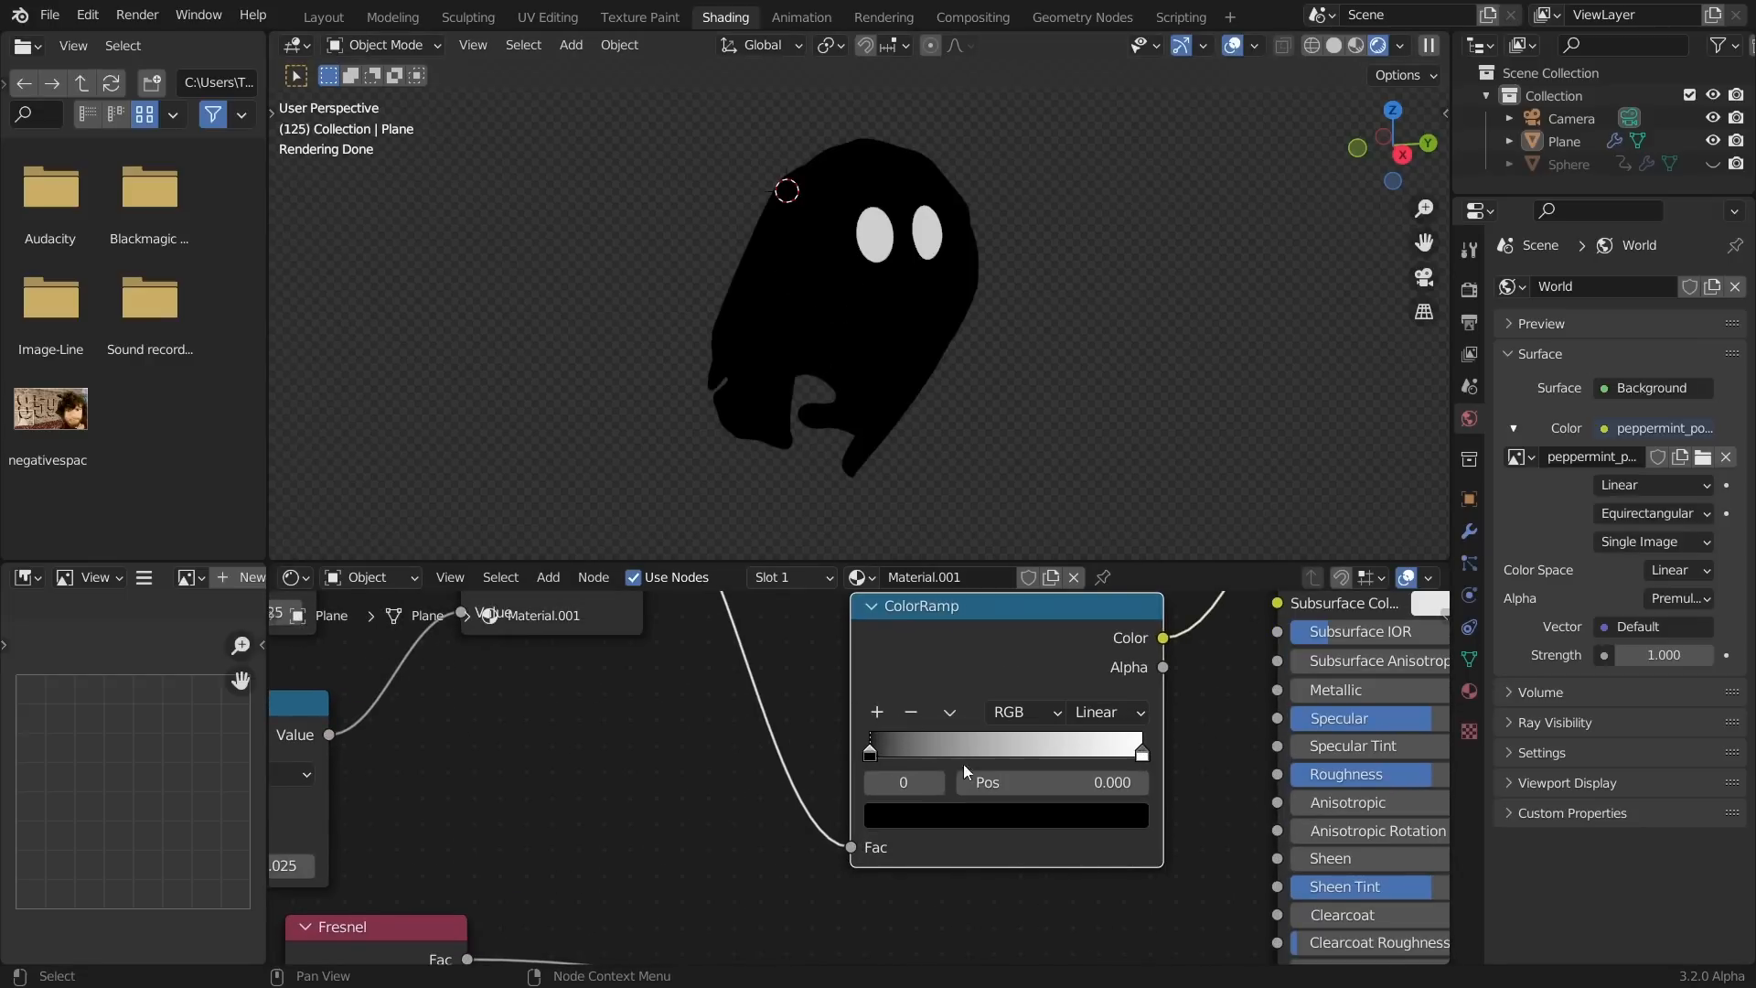
click(982, 810)
click(1094, 550)
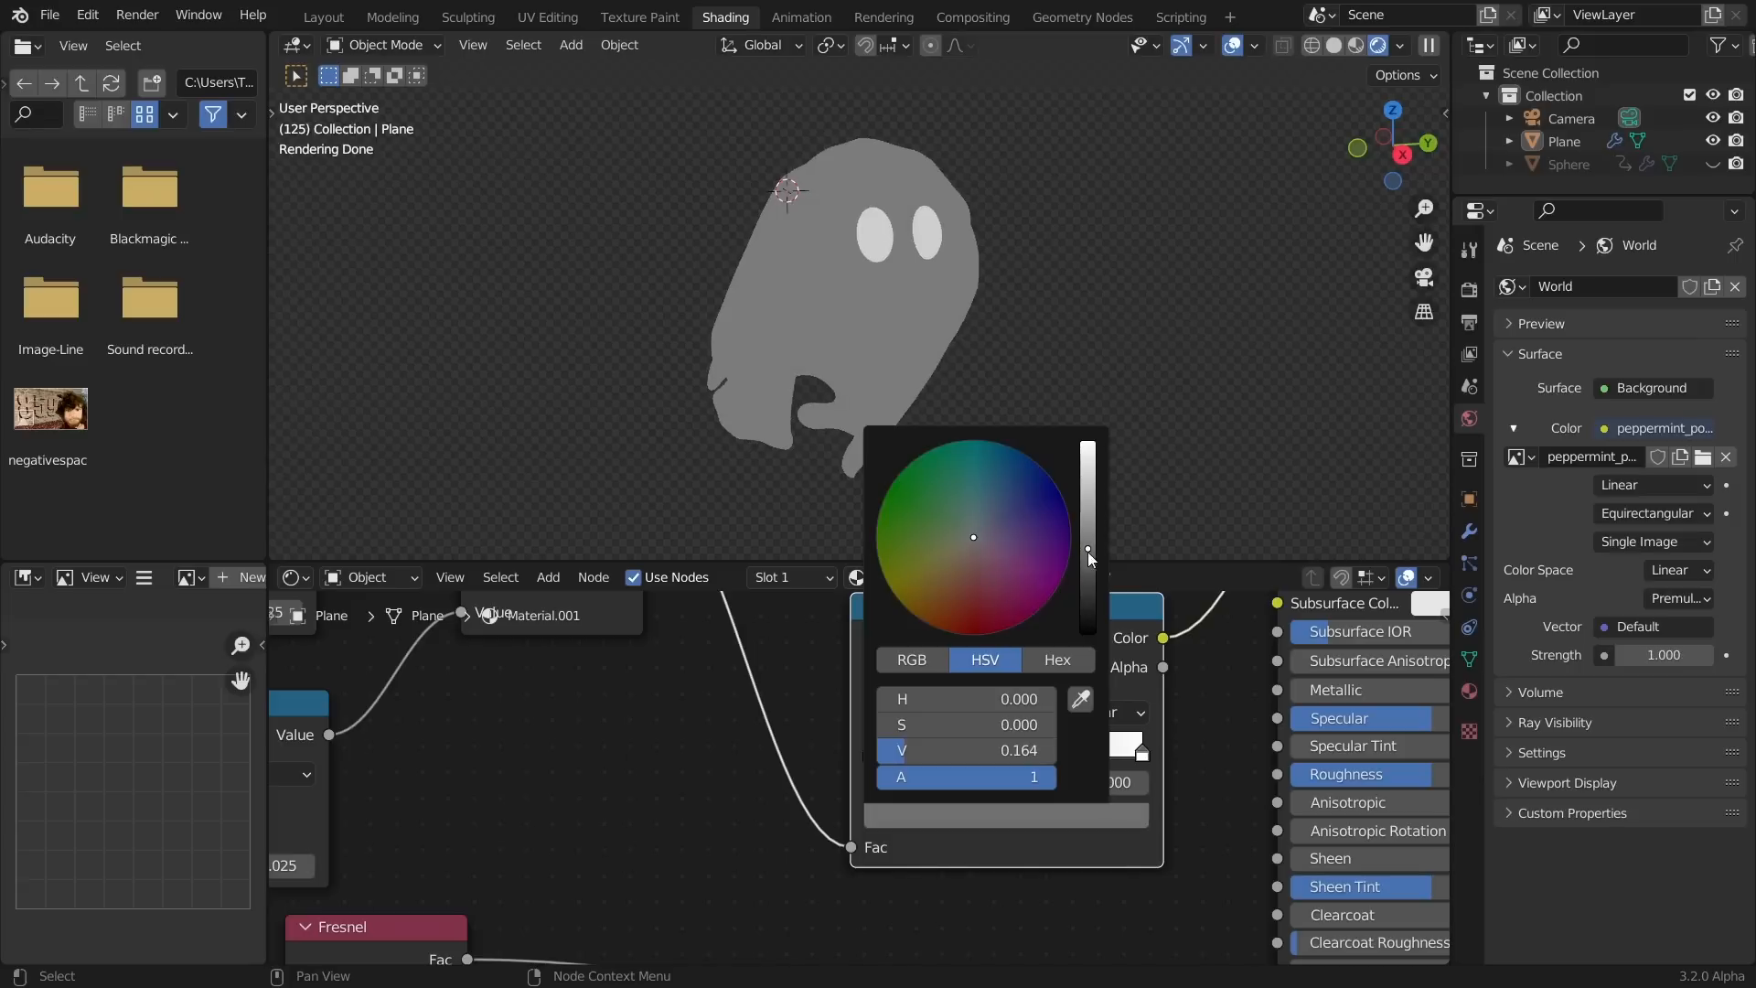
click(960, 821)
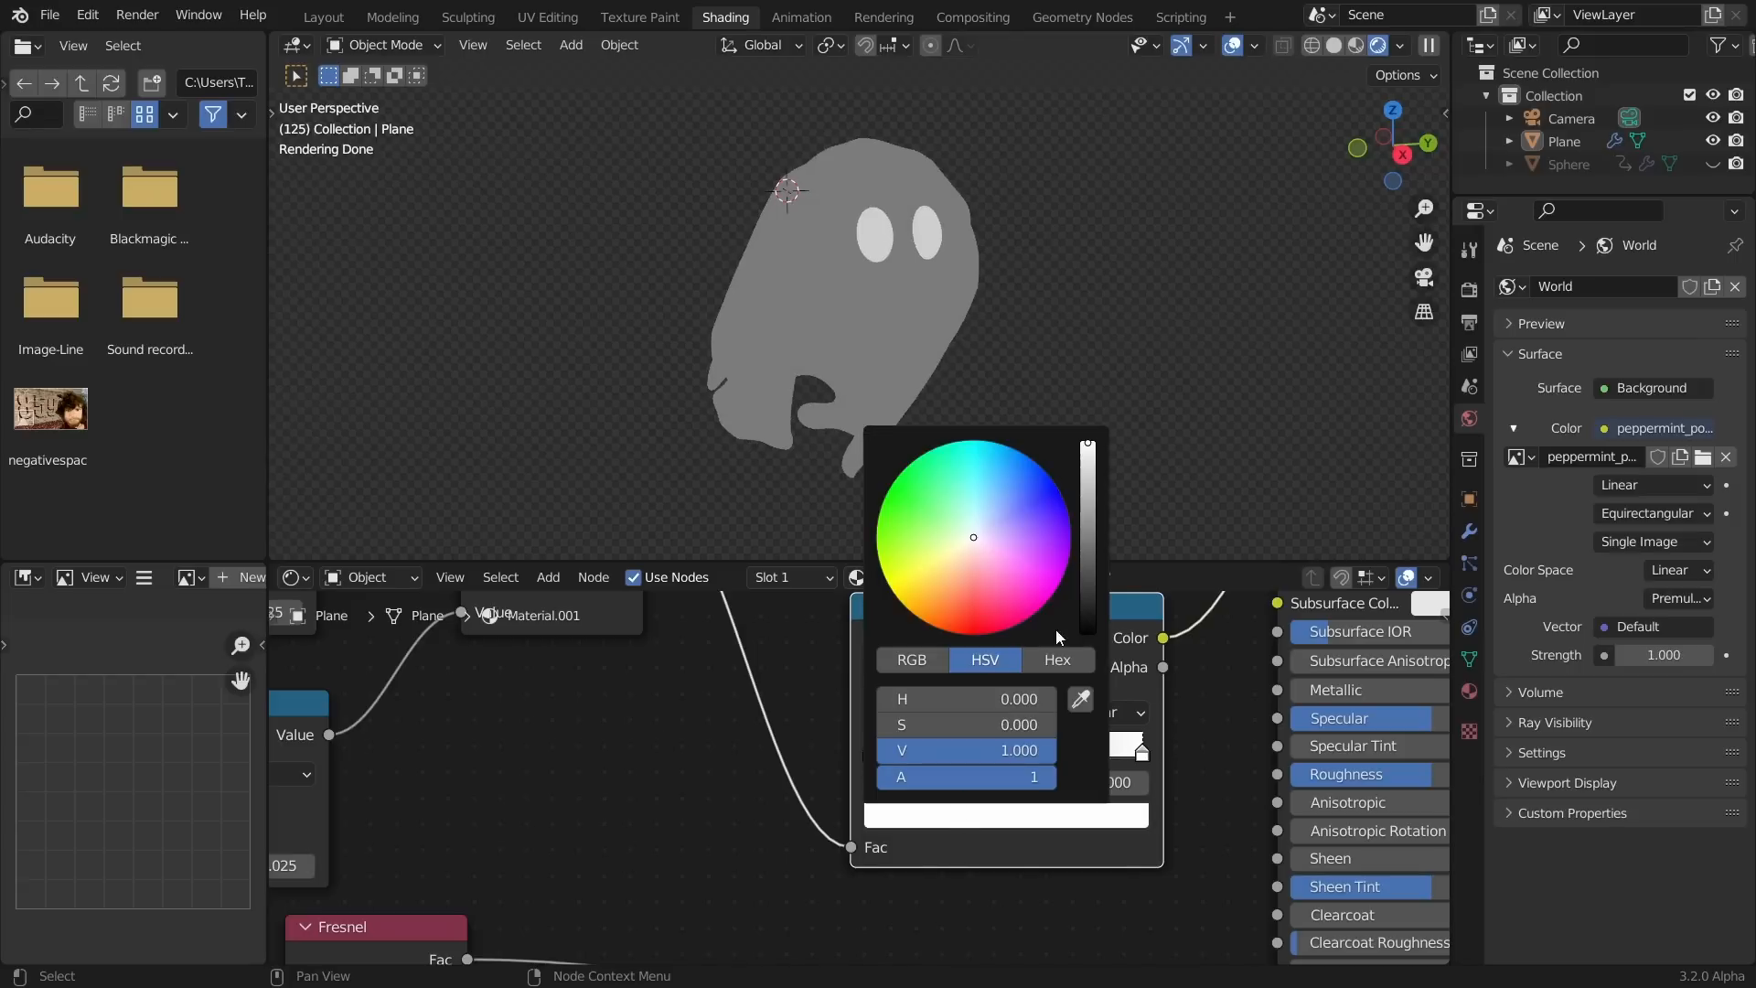
click(1090, 640)
Connect the ColorRamp's Color output to the Principled BSDF's Alpha and preview the full shader on the ghost
scroll(961, 661, down, 2)
drag(960, 661, 913, 731)
middle_drag(1029, 810, 971, 672)
drag(960, 612, 1084, 864)
middle_drag(1175, 667, 1114, 904)
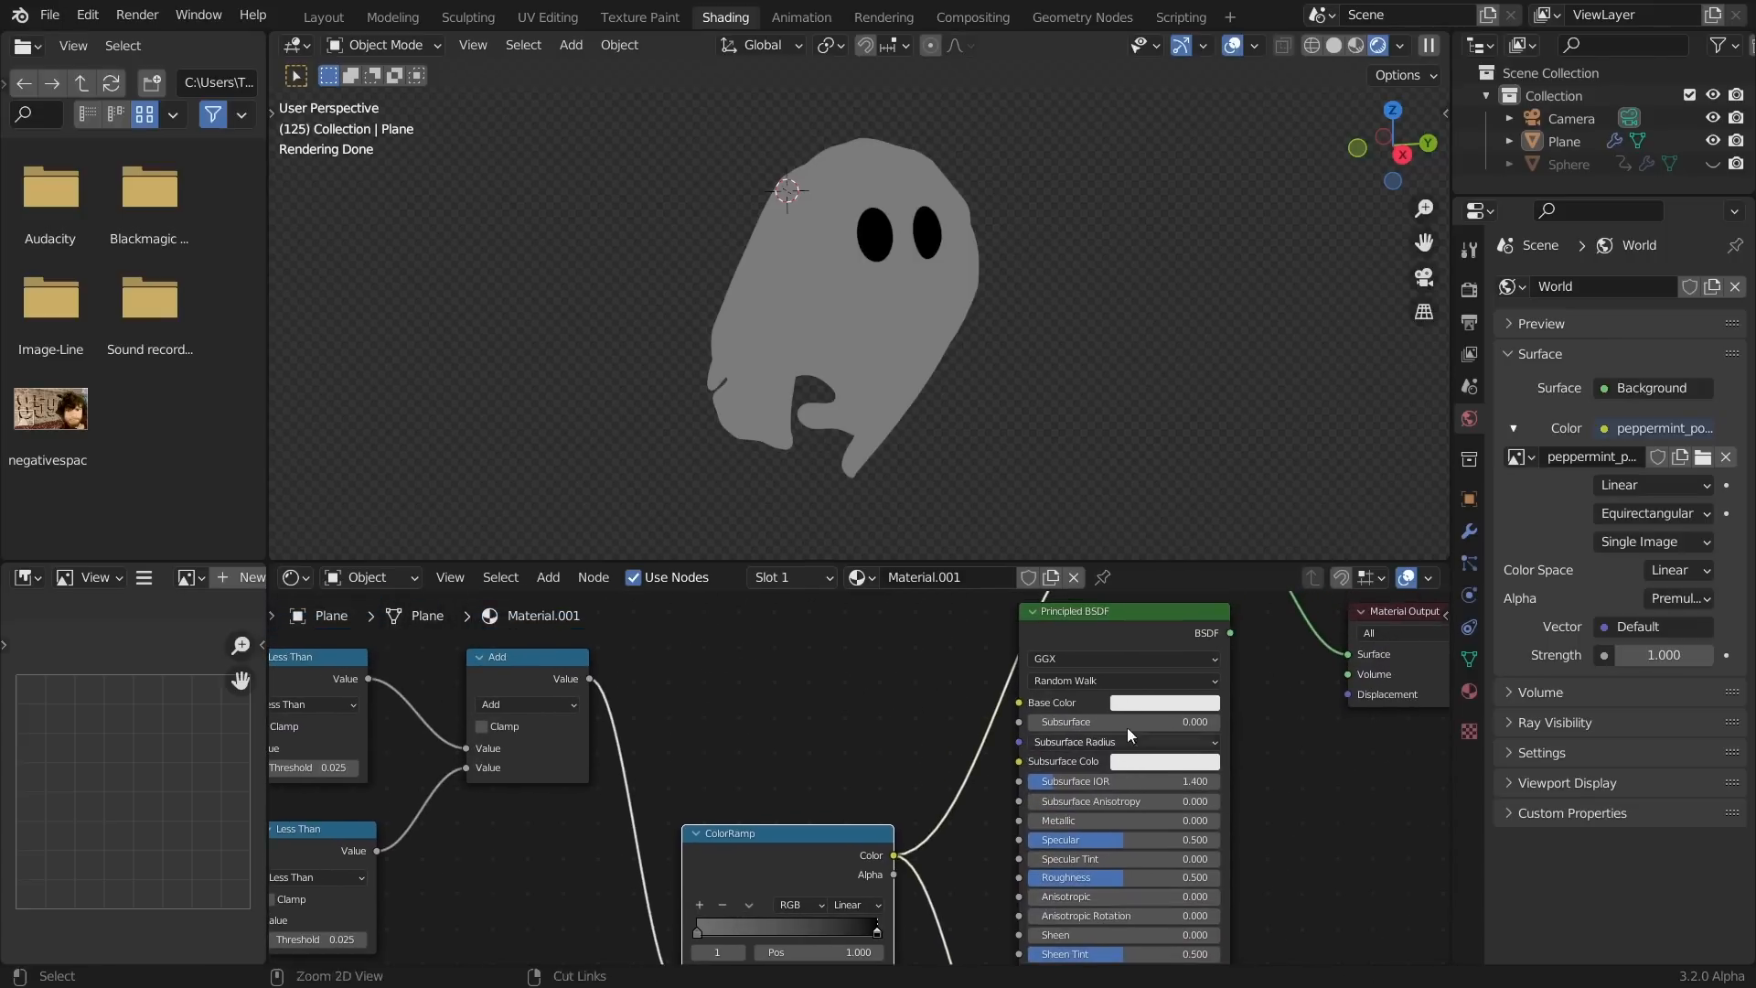
middle_drag(896, 286, 852, 198)
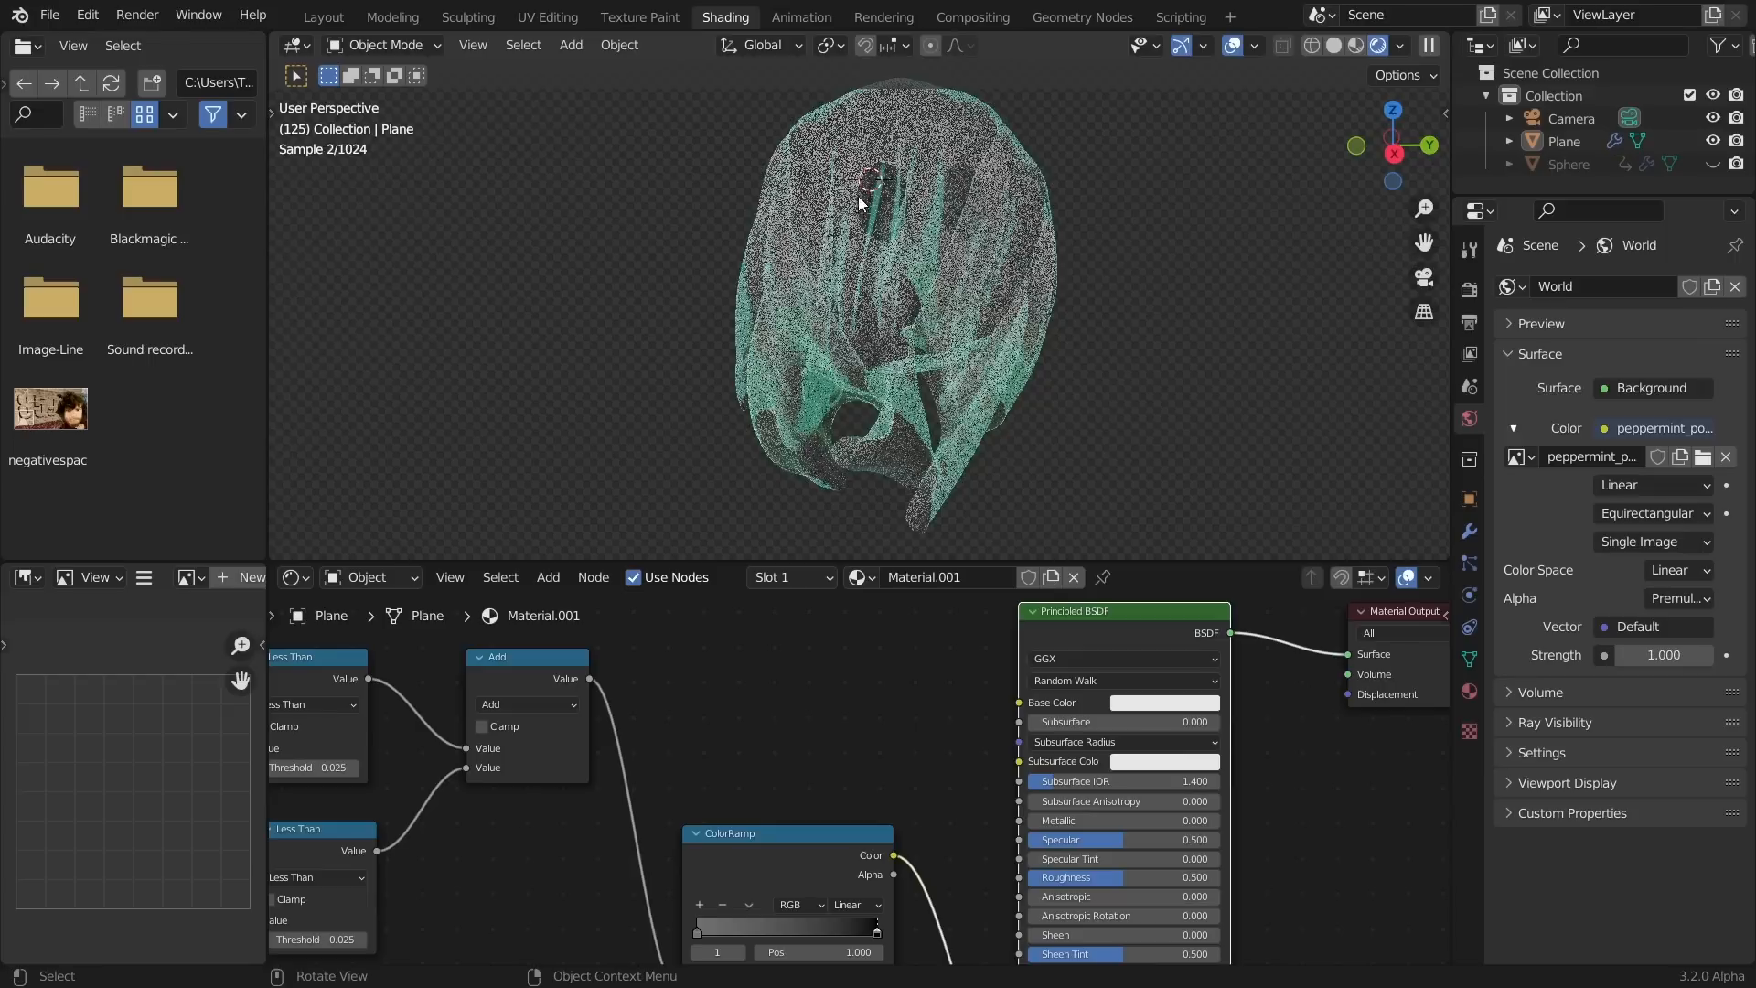
scroll(855, 197, down, 3)
middle_drag(974, 264, 1008, 260)
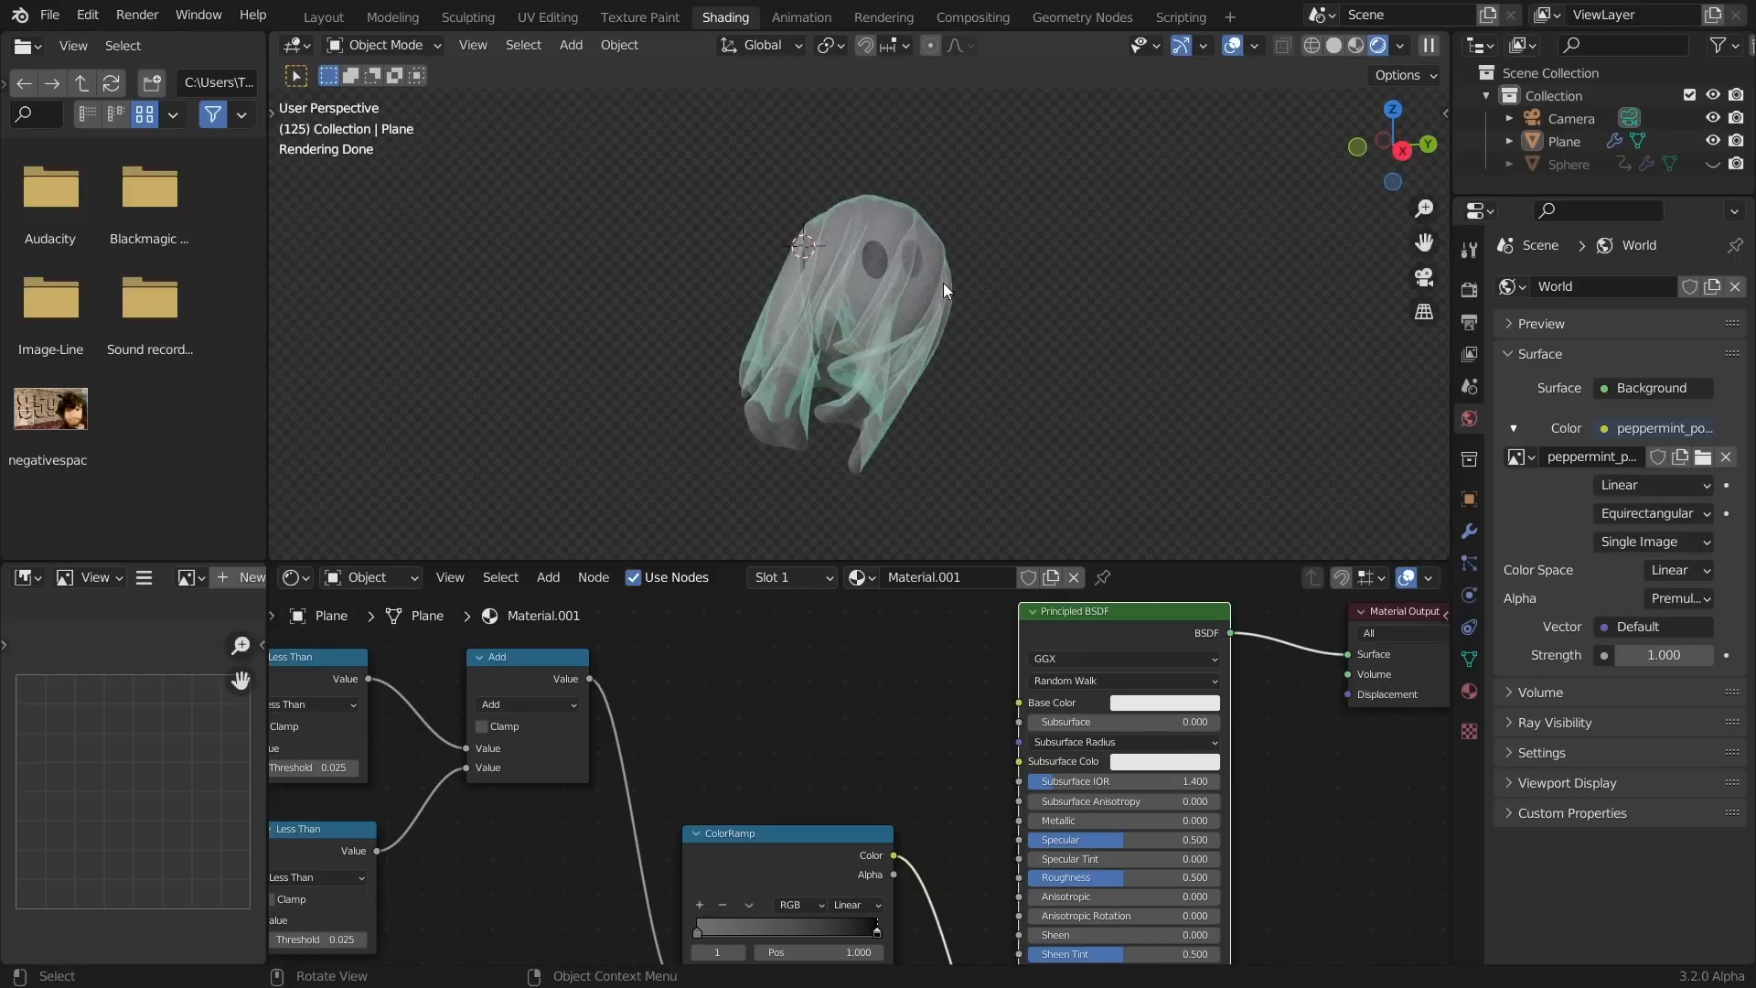
Insert a Mix Shader node on the link between the Principled BSDF and the Material Output
middle_drag(1299, 672, 938, 719)
key(shift+a)
click(935, 657)
text(mi)
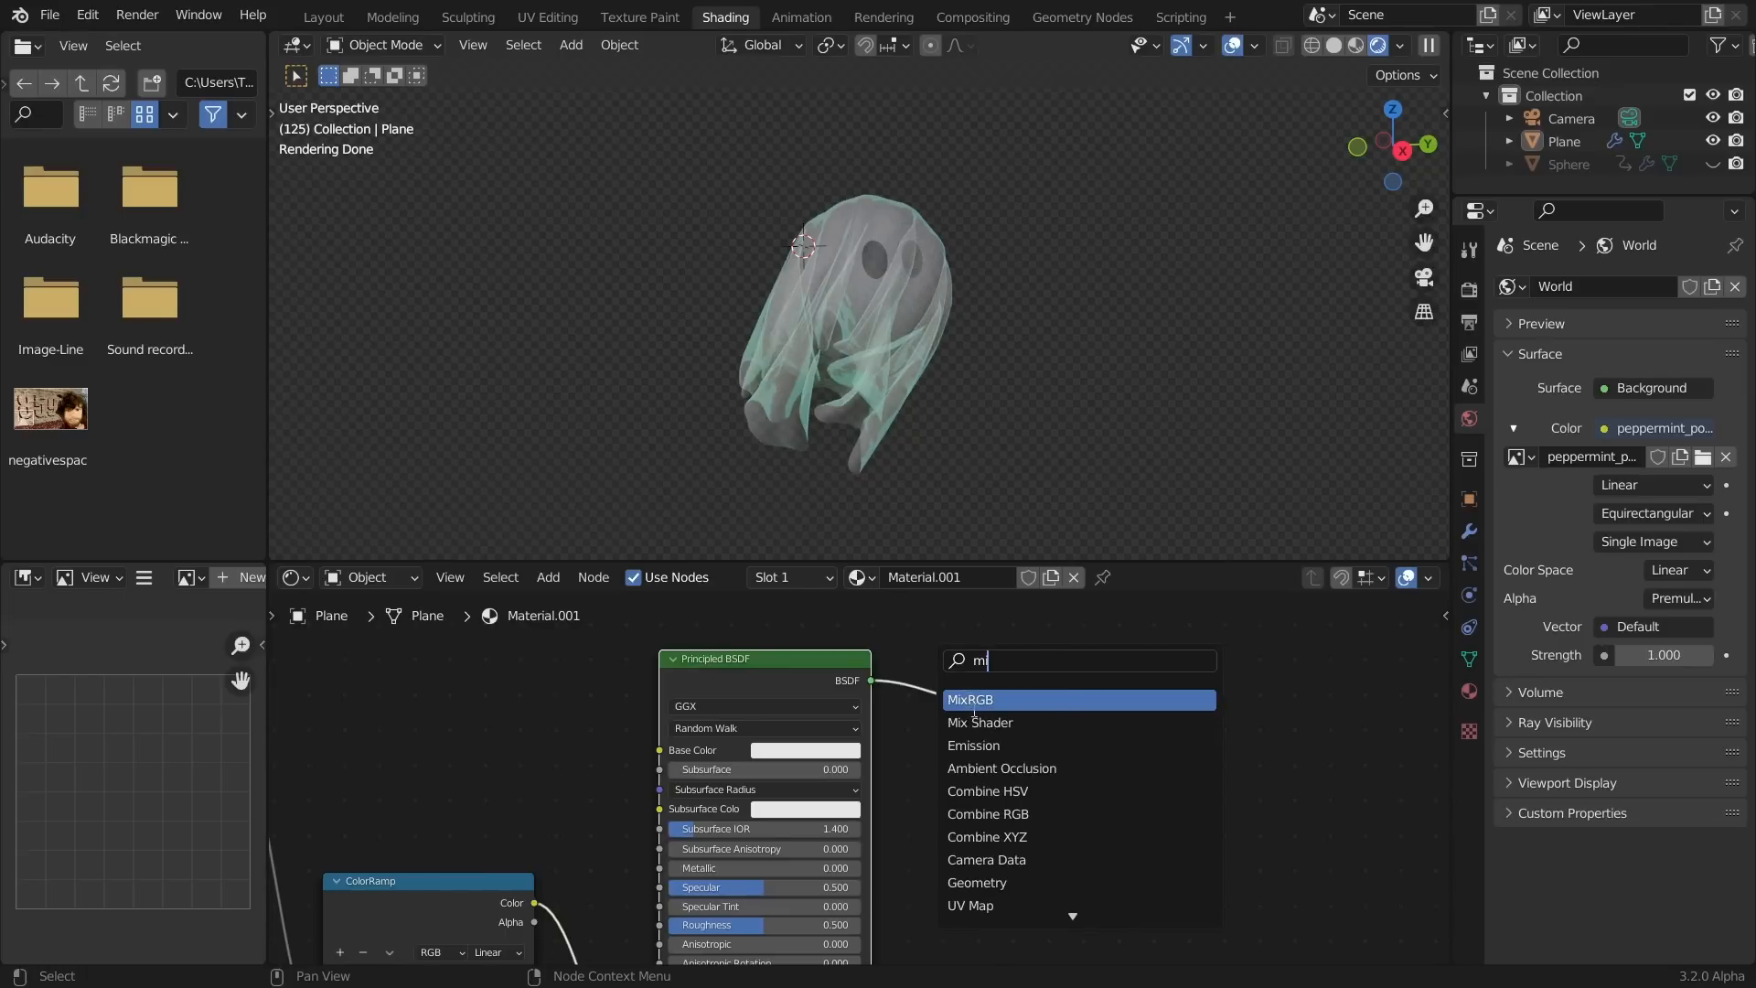
click(977, 722)
click(995, 728)
drag(1168, 770, 1006, 688)
key(g)
click(1119, 705)
click(1022, 686)
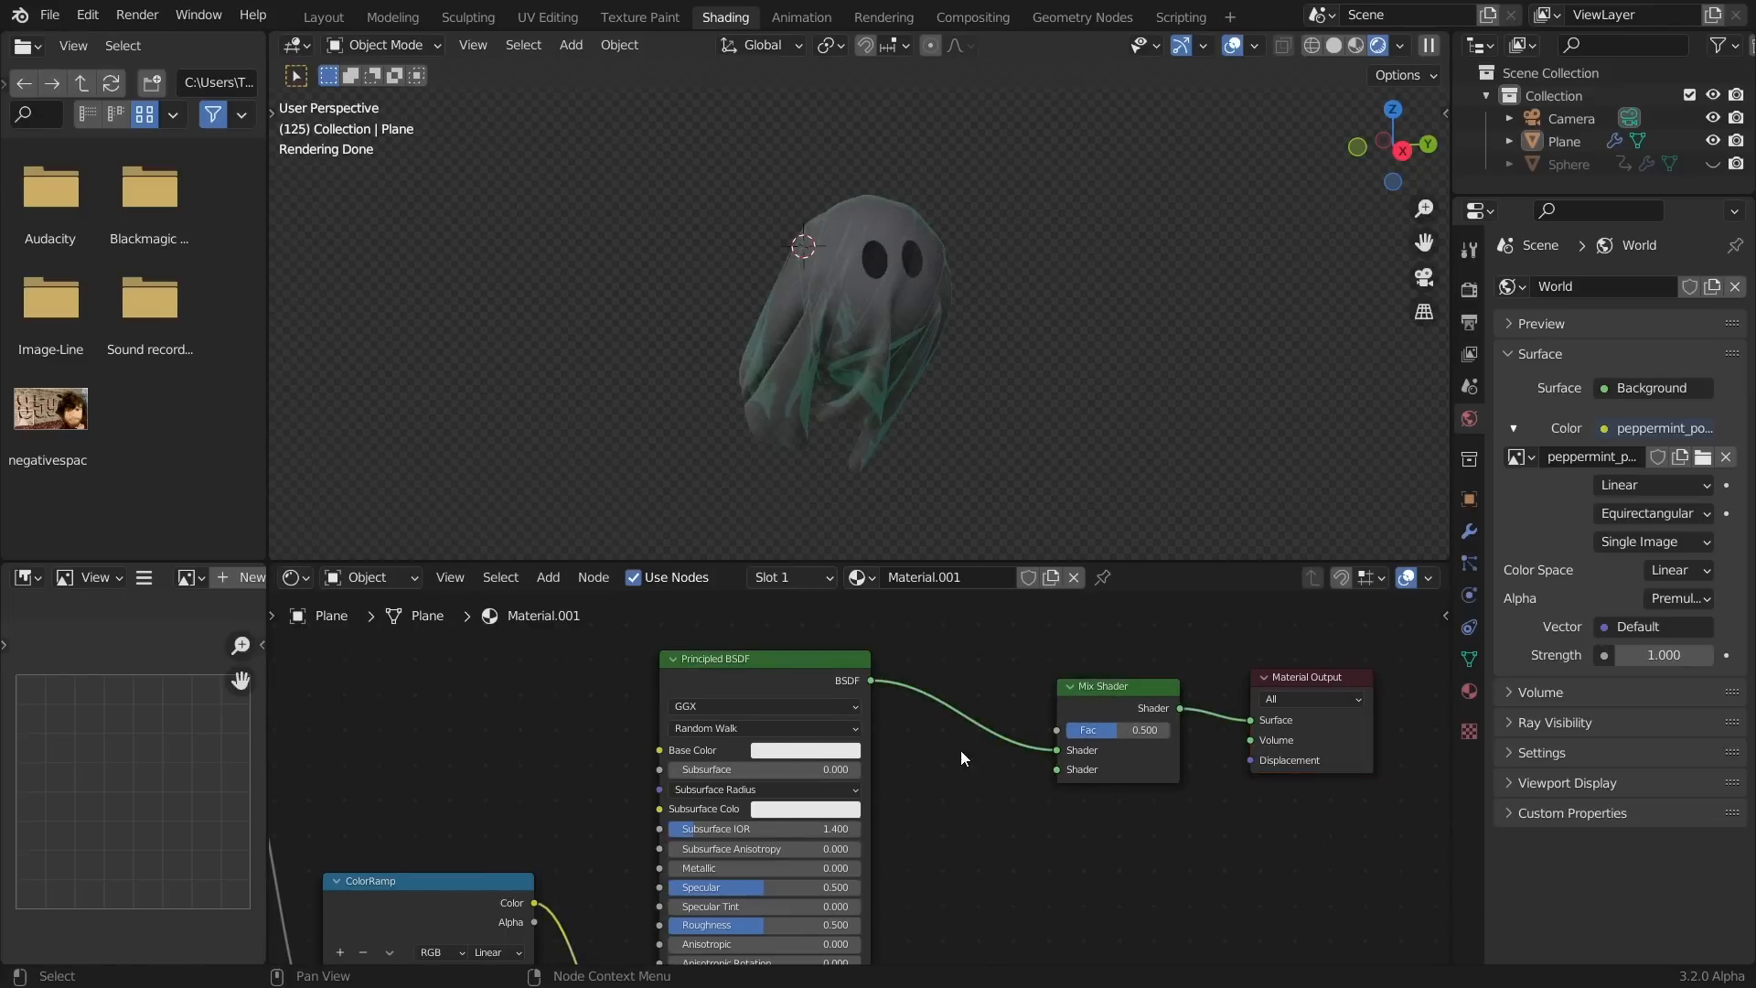
Connect the Add node's eye mask to the Mix Shader's Fac input and inspect the eyes on the ghost
middle_drag(964, 751, 980, 687)
middle_drag(439, 837, 609, 897)
drag(417, 722, 1242, 725)
middle_drag(1184, 724, 1024, 714)
scroll(962, 228, up, 3)
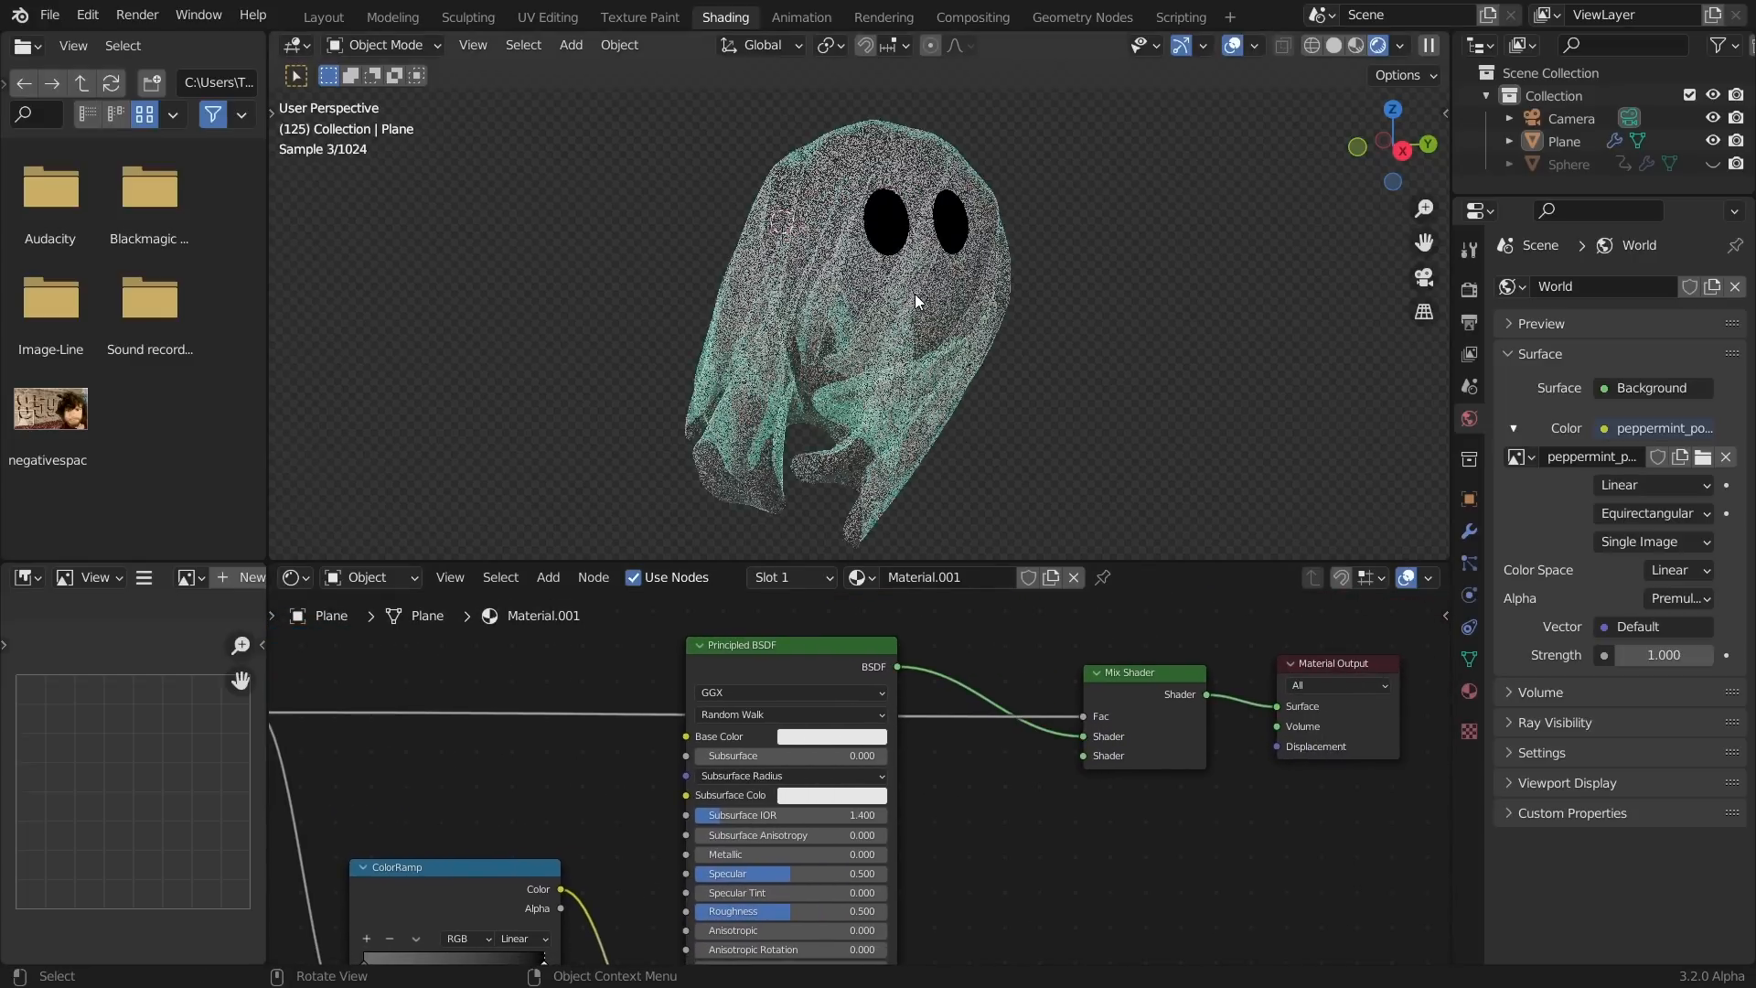
scroll(958, 231, down, 2)
middle_drag(922, 278, 897, 281)
Add a Holdout shader and connect it to the Mix Shader's second Shader input
key(shift+a)
click(1024, 645)
text(hol)
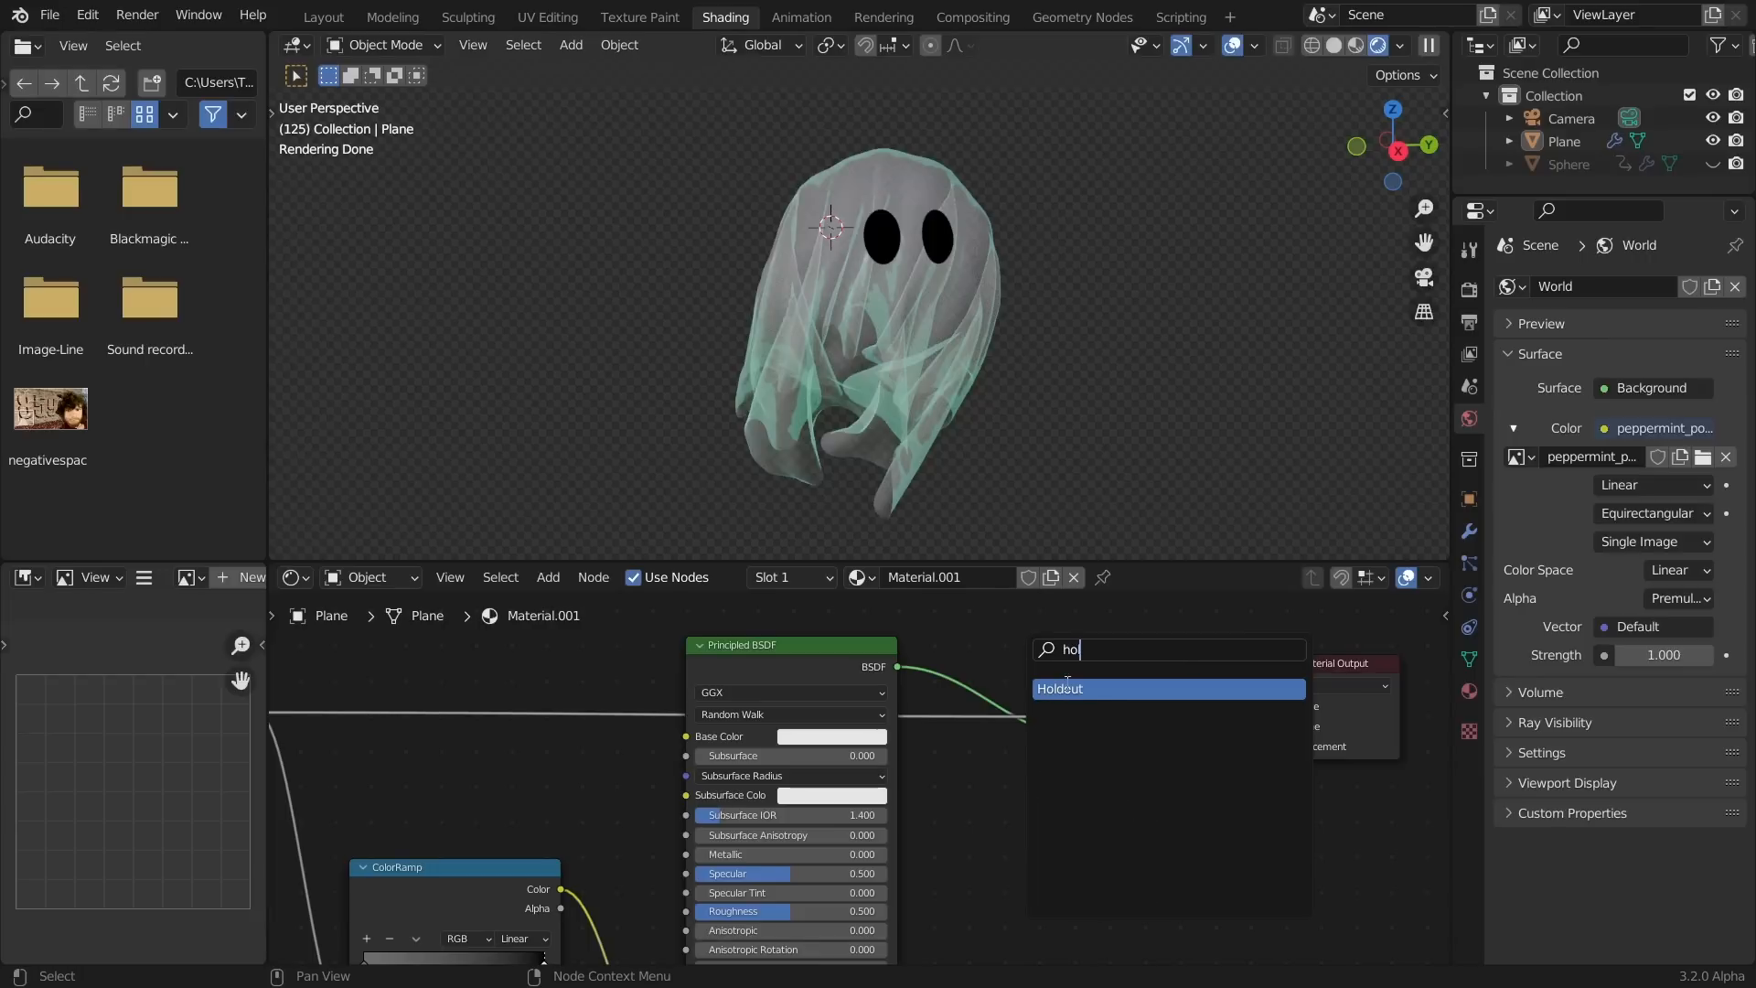
key(Return)
click(959, 814)
alt+right_drag(1023, 813, 1072, 765)
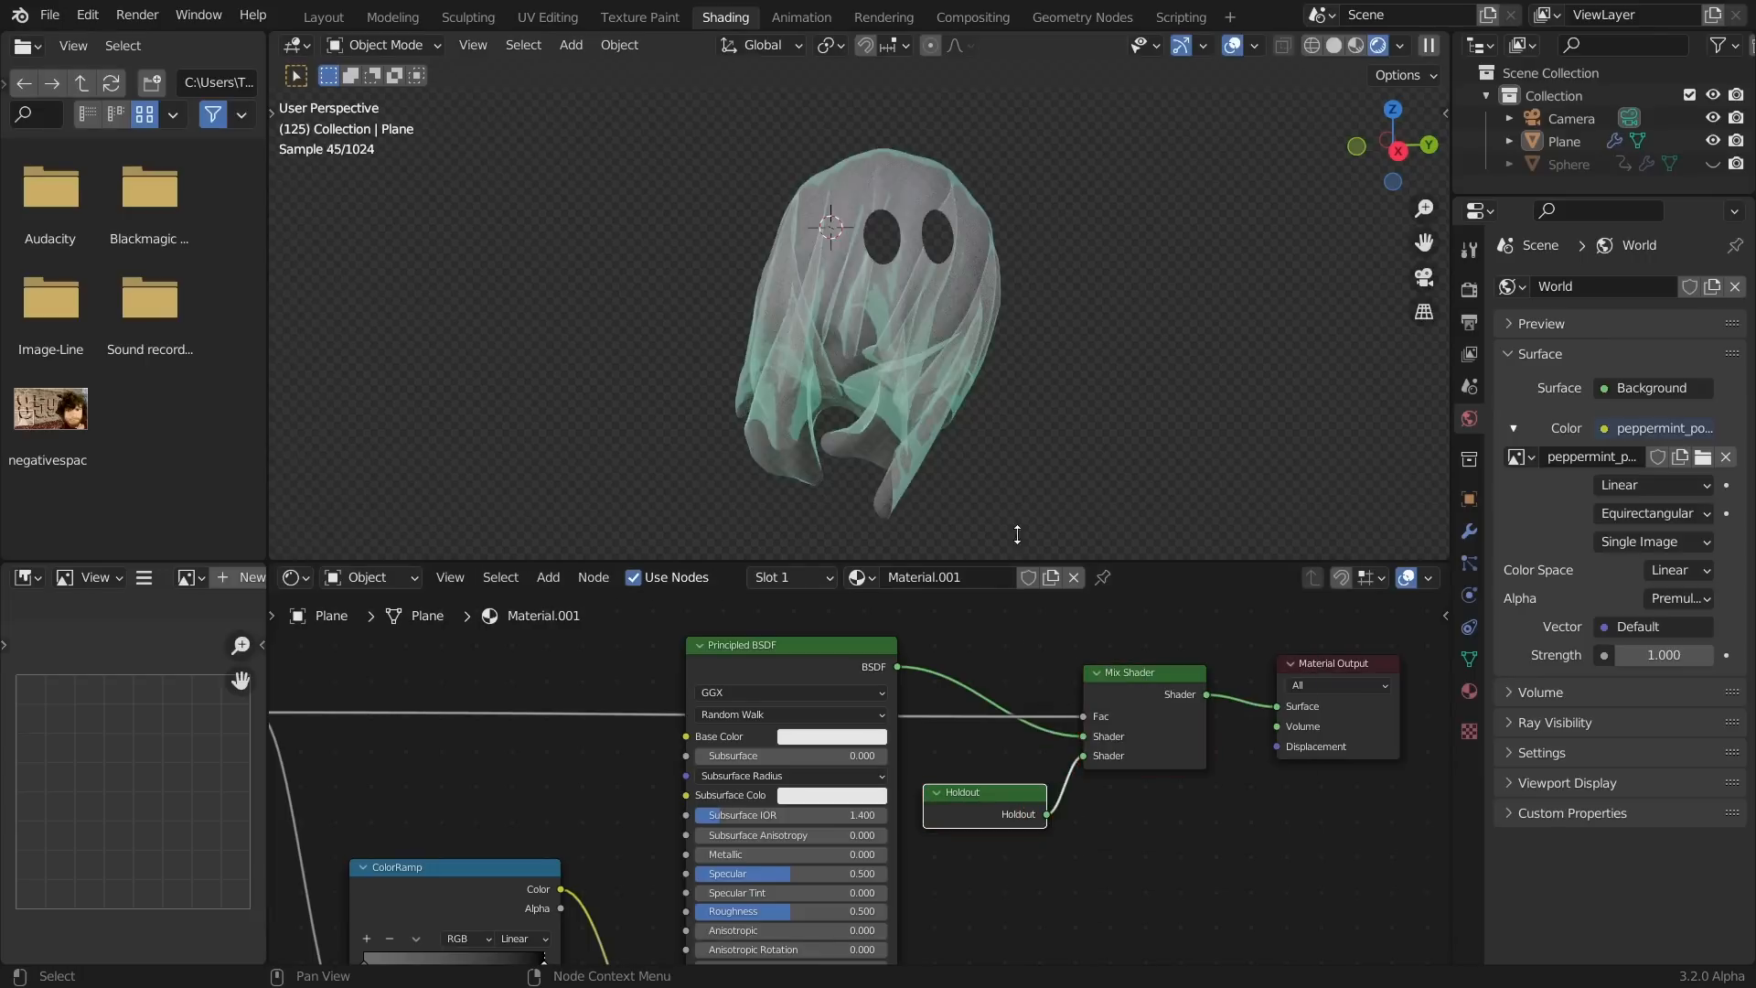
Examine the holdout eyes up close and play the animation to check them in motion
scroll(935, 231, up, 4)
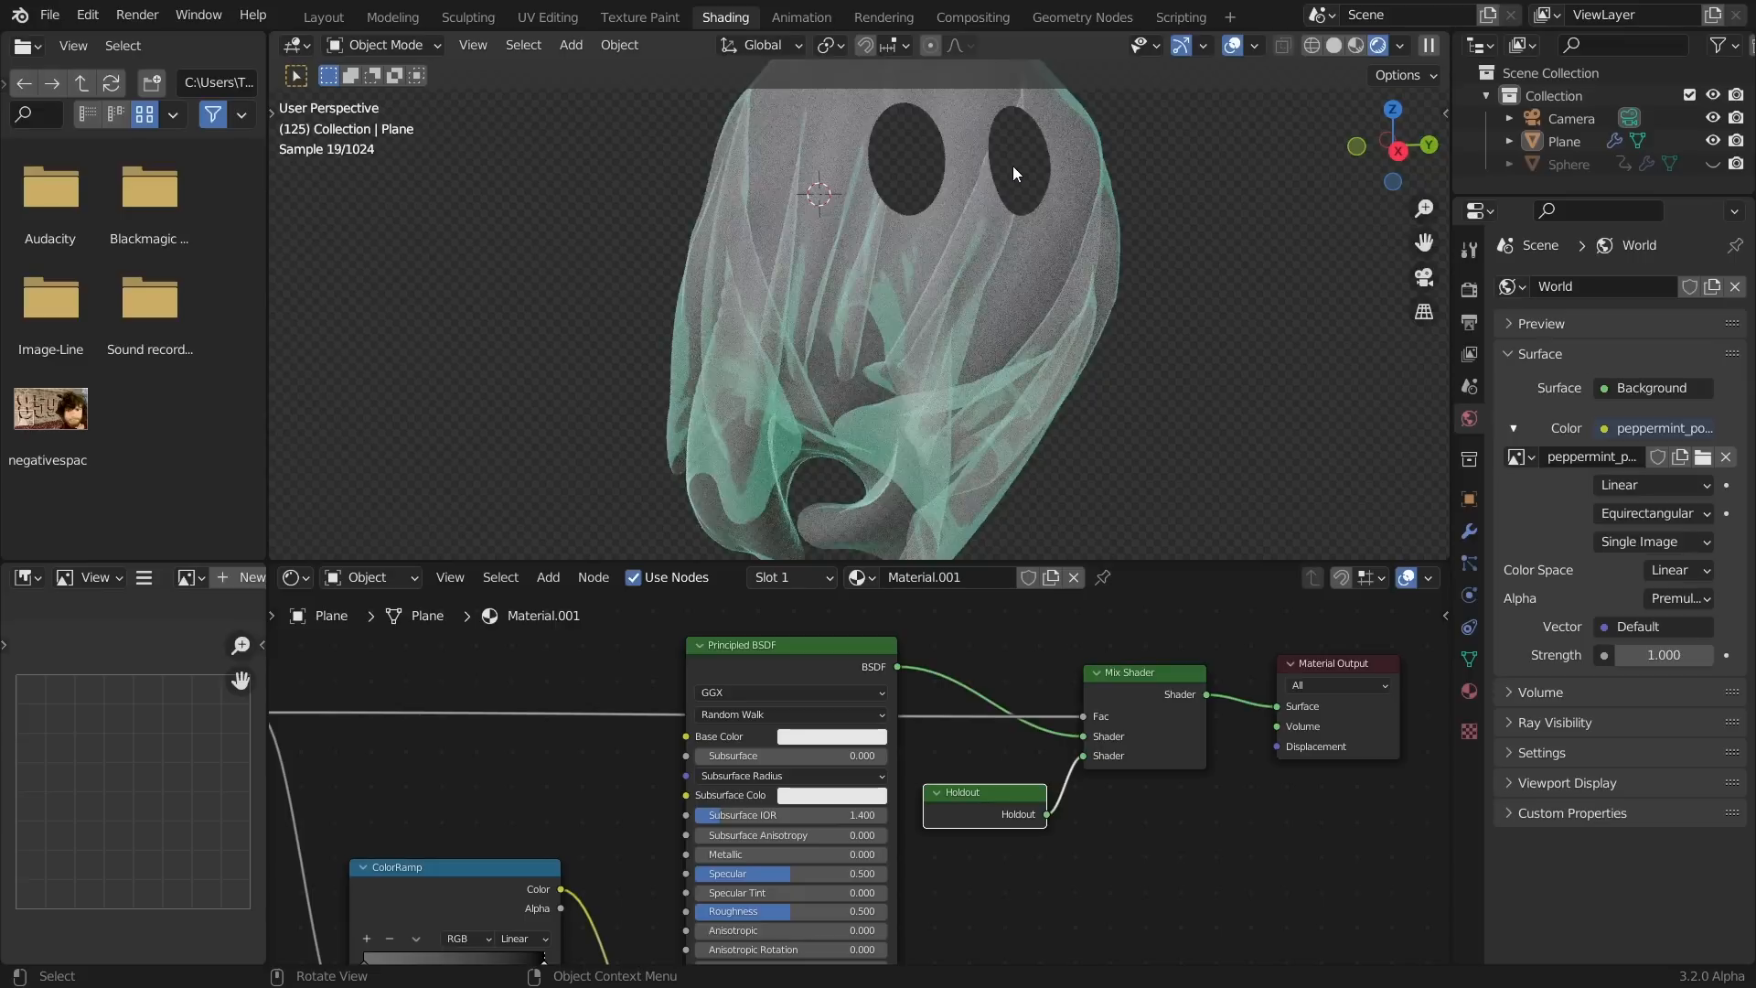
drag(1011, 148, 1022, 173)
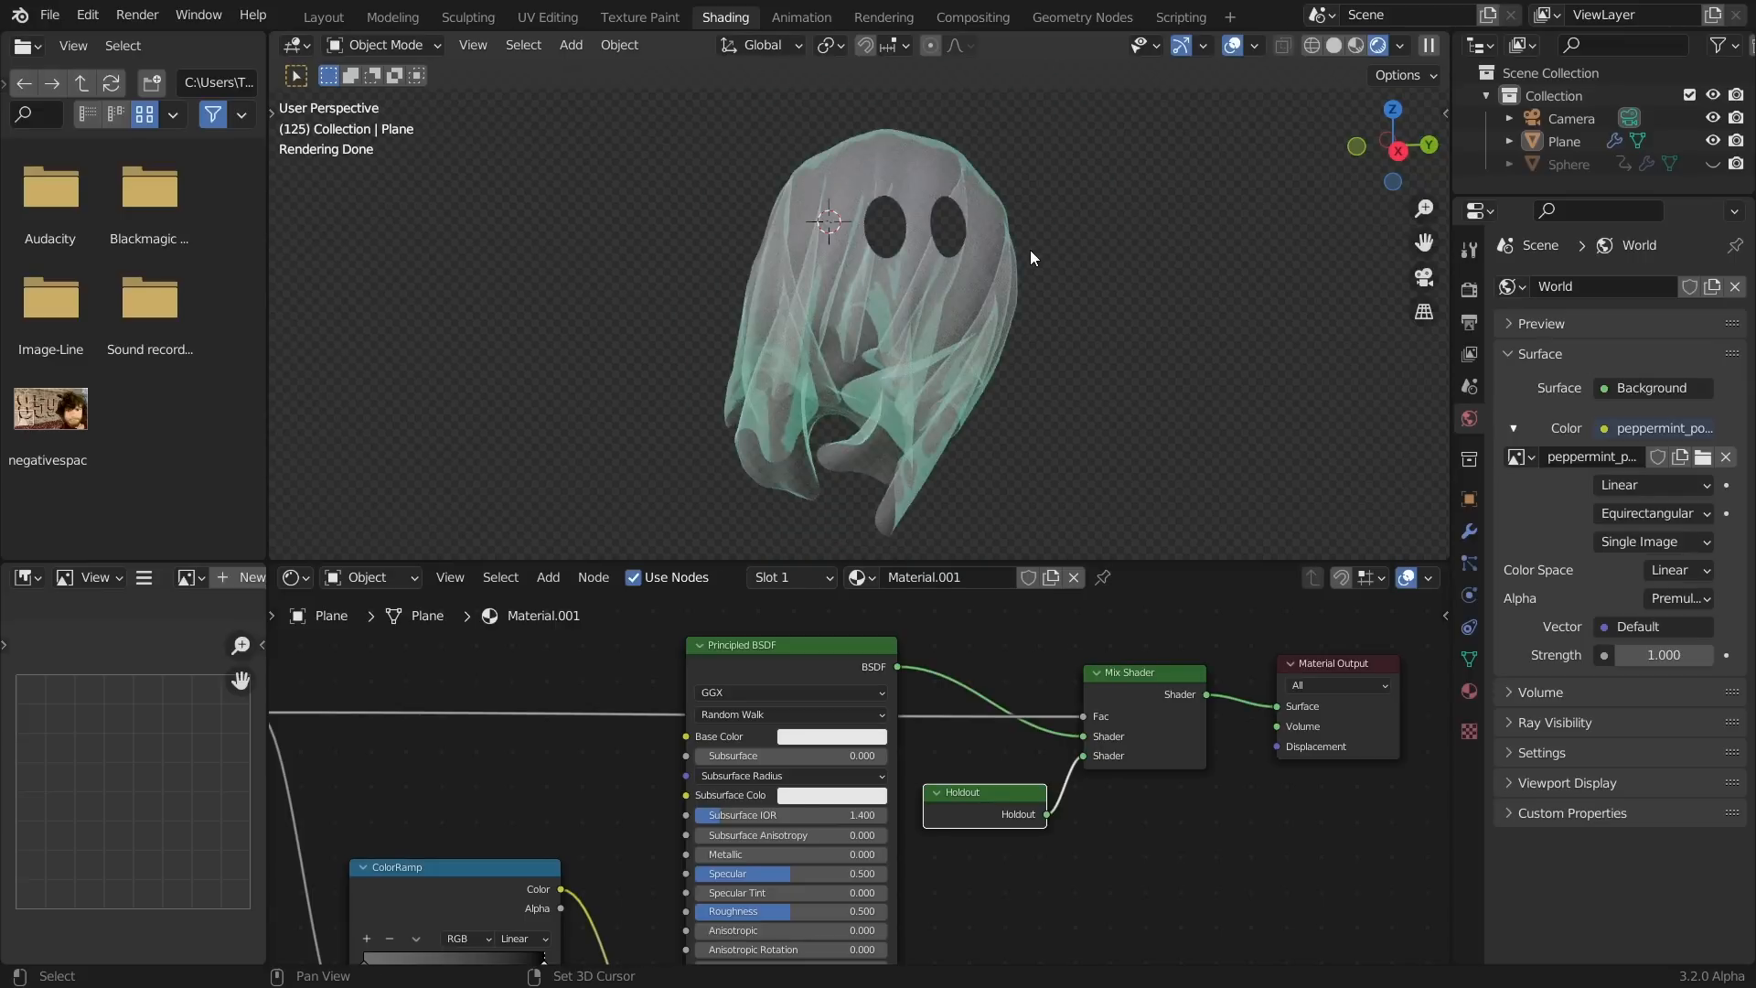
key(space)
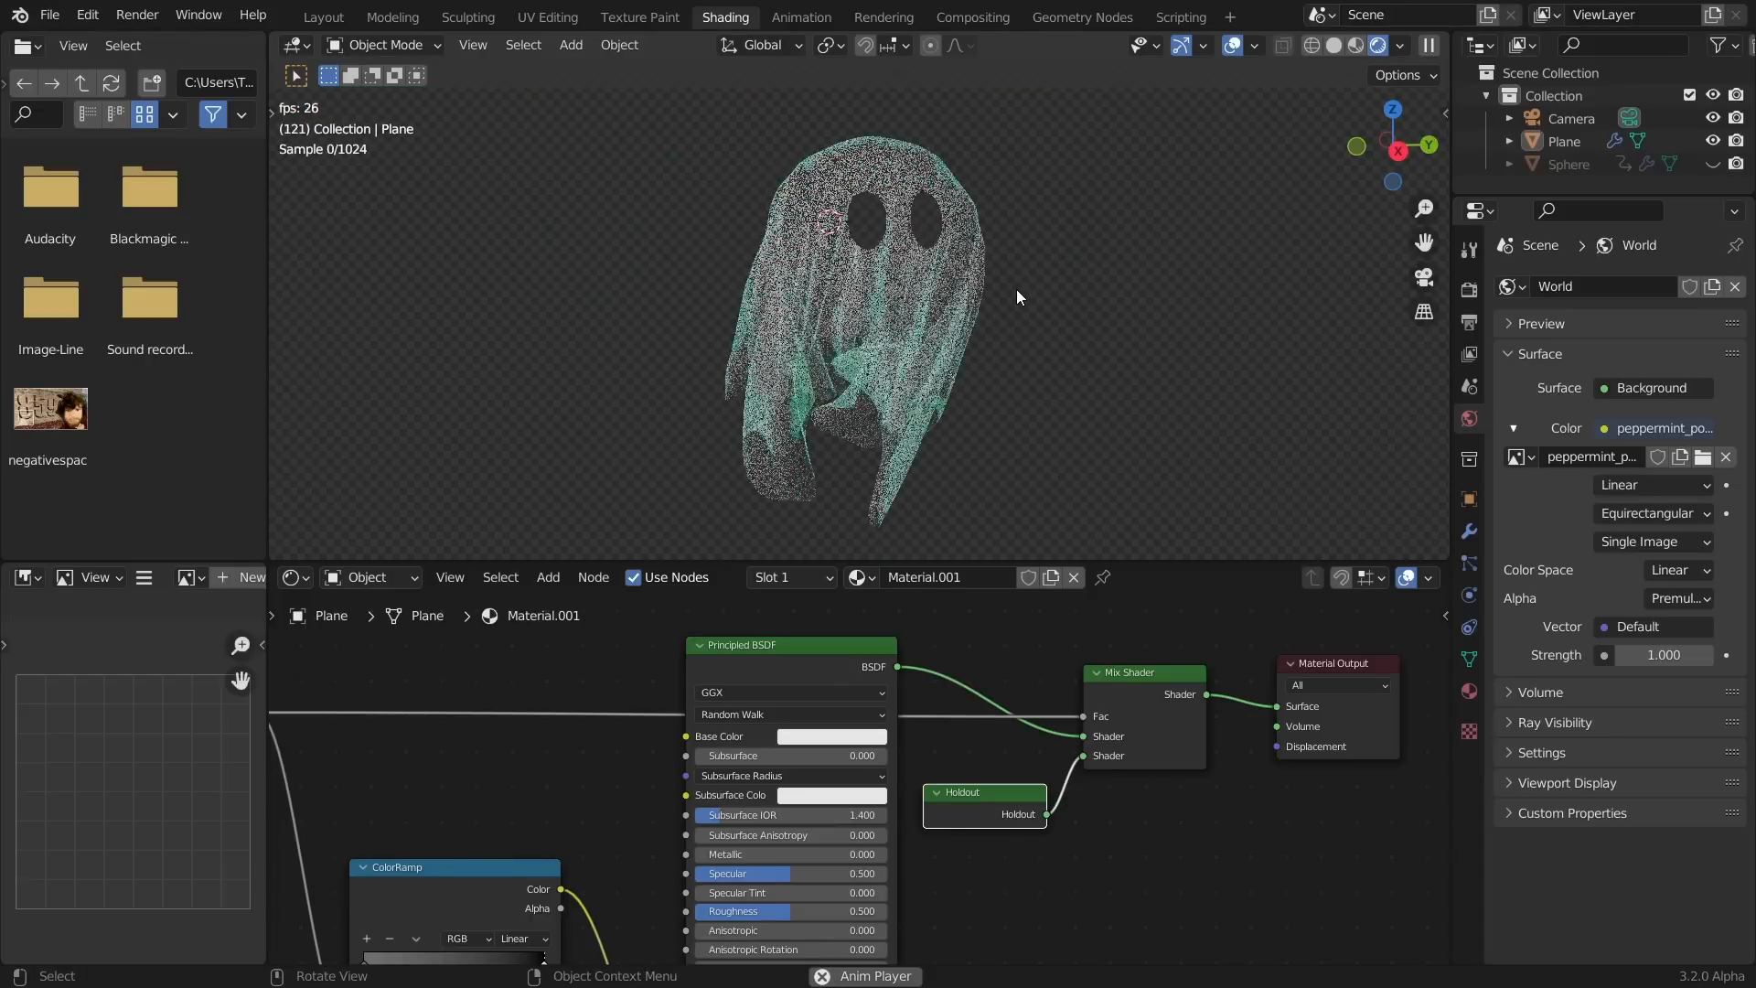
key(space)
Preview the Principled BSDF, the Add mask and the Mix Shader in turn to compare how the eyes look
scroll(882, 656, down, 3)
ctrl+shift+click(826, 705)
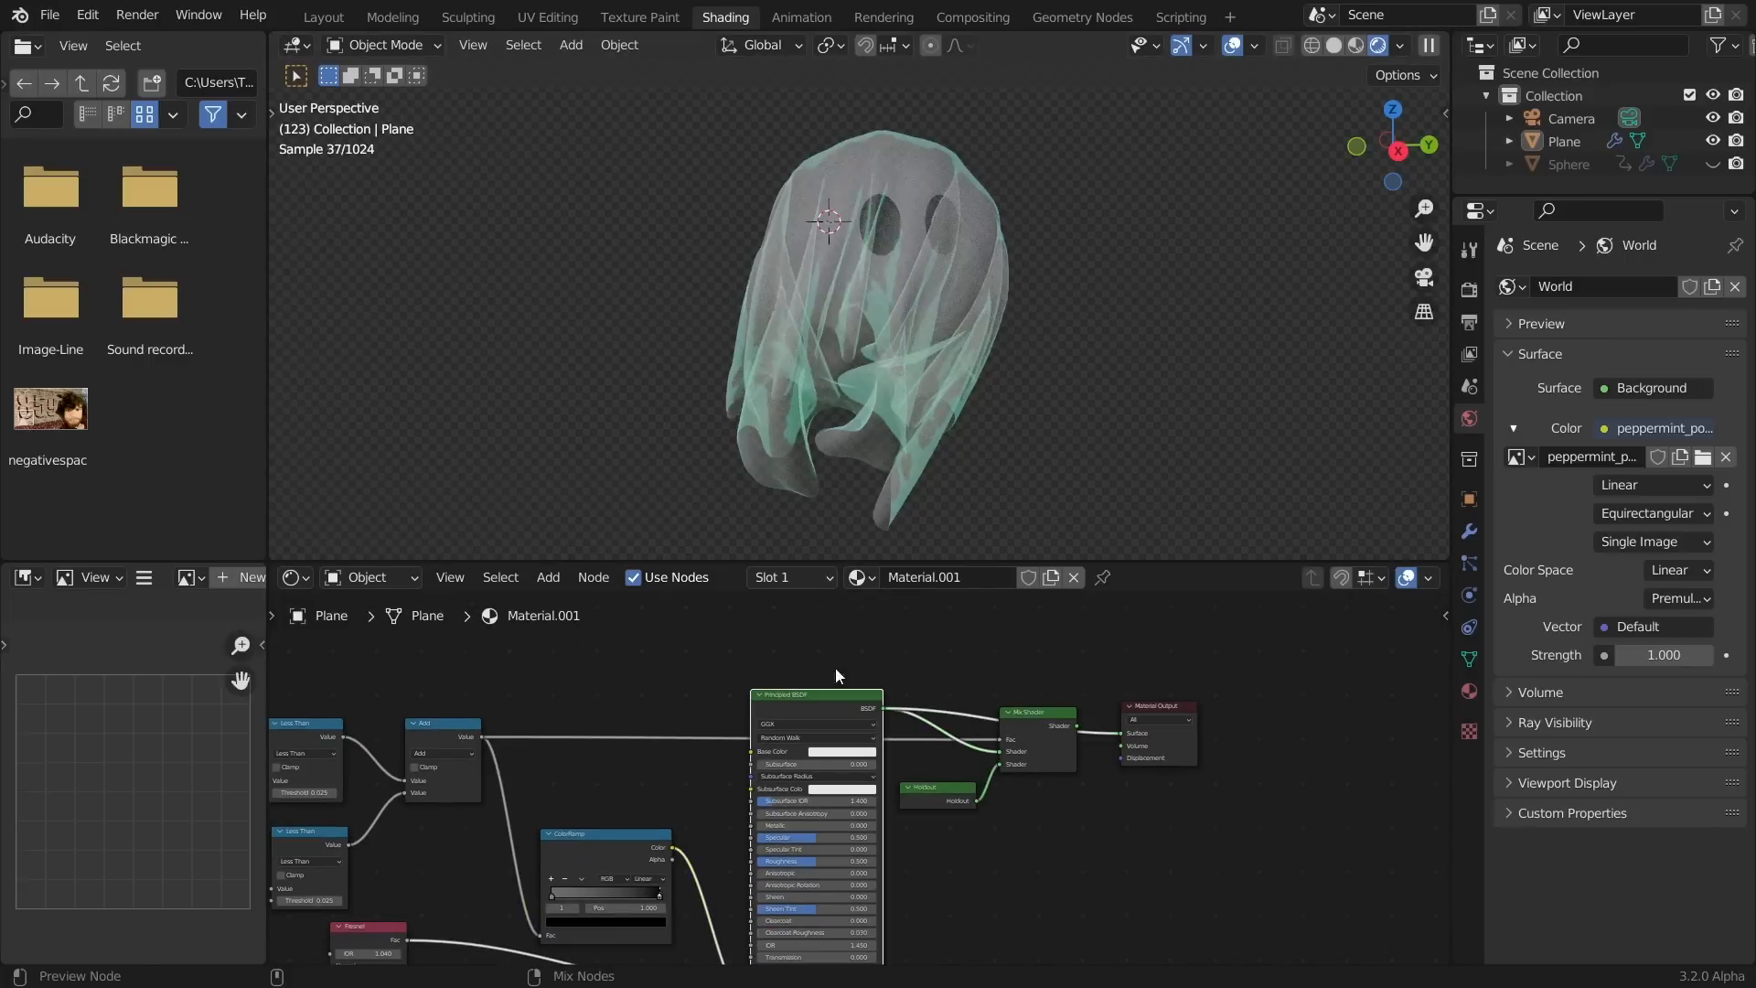
middle_drag(634, 675, 732, 661)
ctrl+shift+click(551, 718)
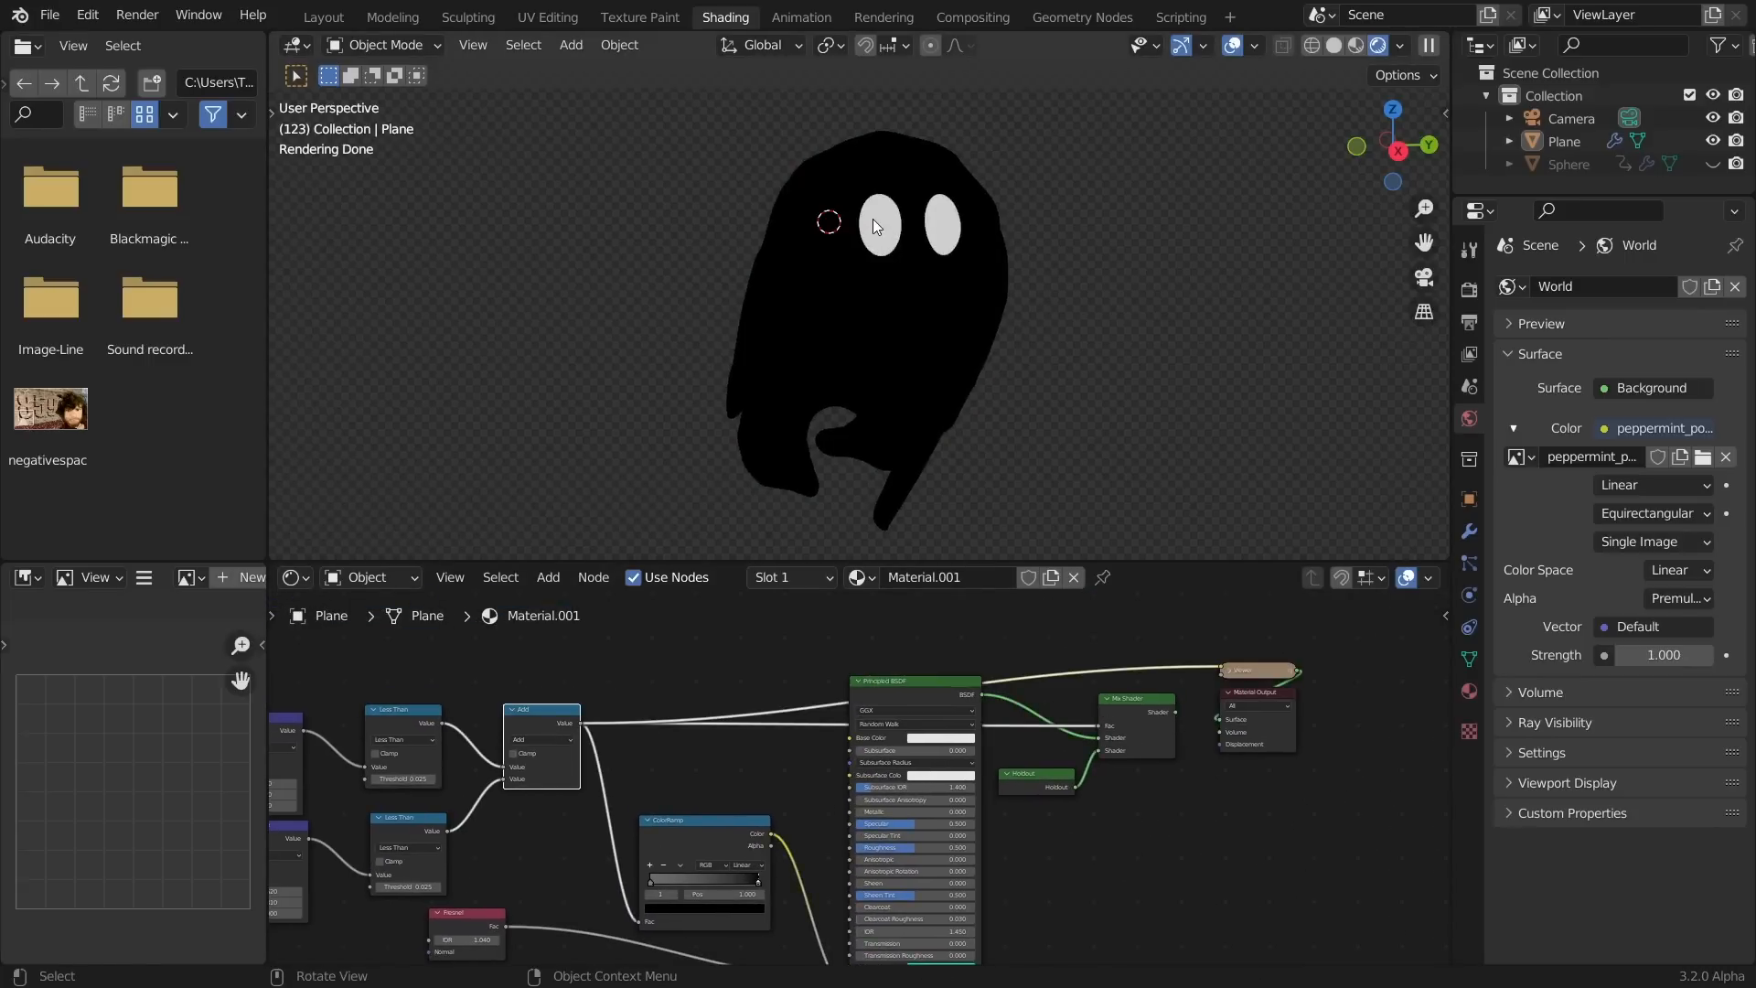
scroll(1137, 737, up, 2)
drag(1140, 788, 1135, 799)
ctrl+shift+click(1261, 663)
Move the Mix Shader and Material Output nodes farther away from the Holdout node
middle_drag(1225, 739, 868, 764)
drag(1145, 817, 953, 699)
drag(886, 683, 1122, 696)
Duplicate the Add node onto its link to the Mix Shader's Fac and change the copy to Multiply
middle_drag(544, 712, 888, 701)
drag(391, 713, 392, 713)
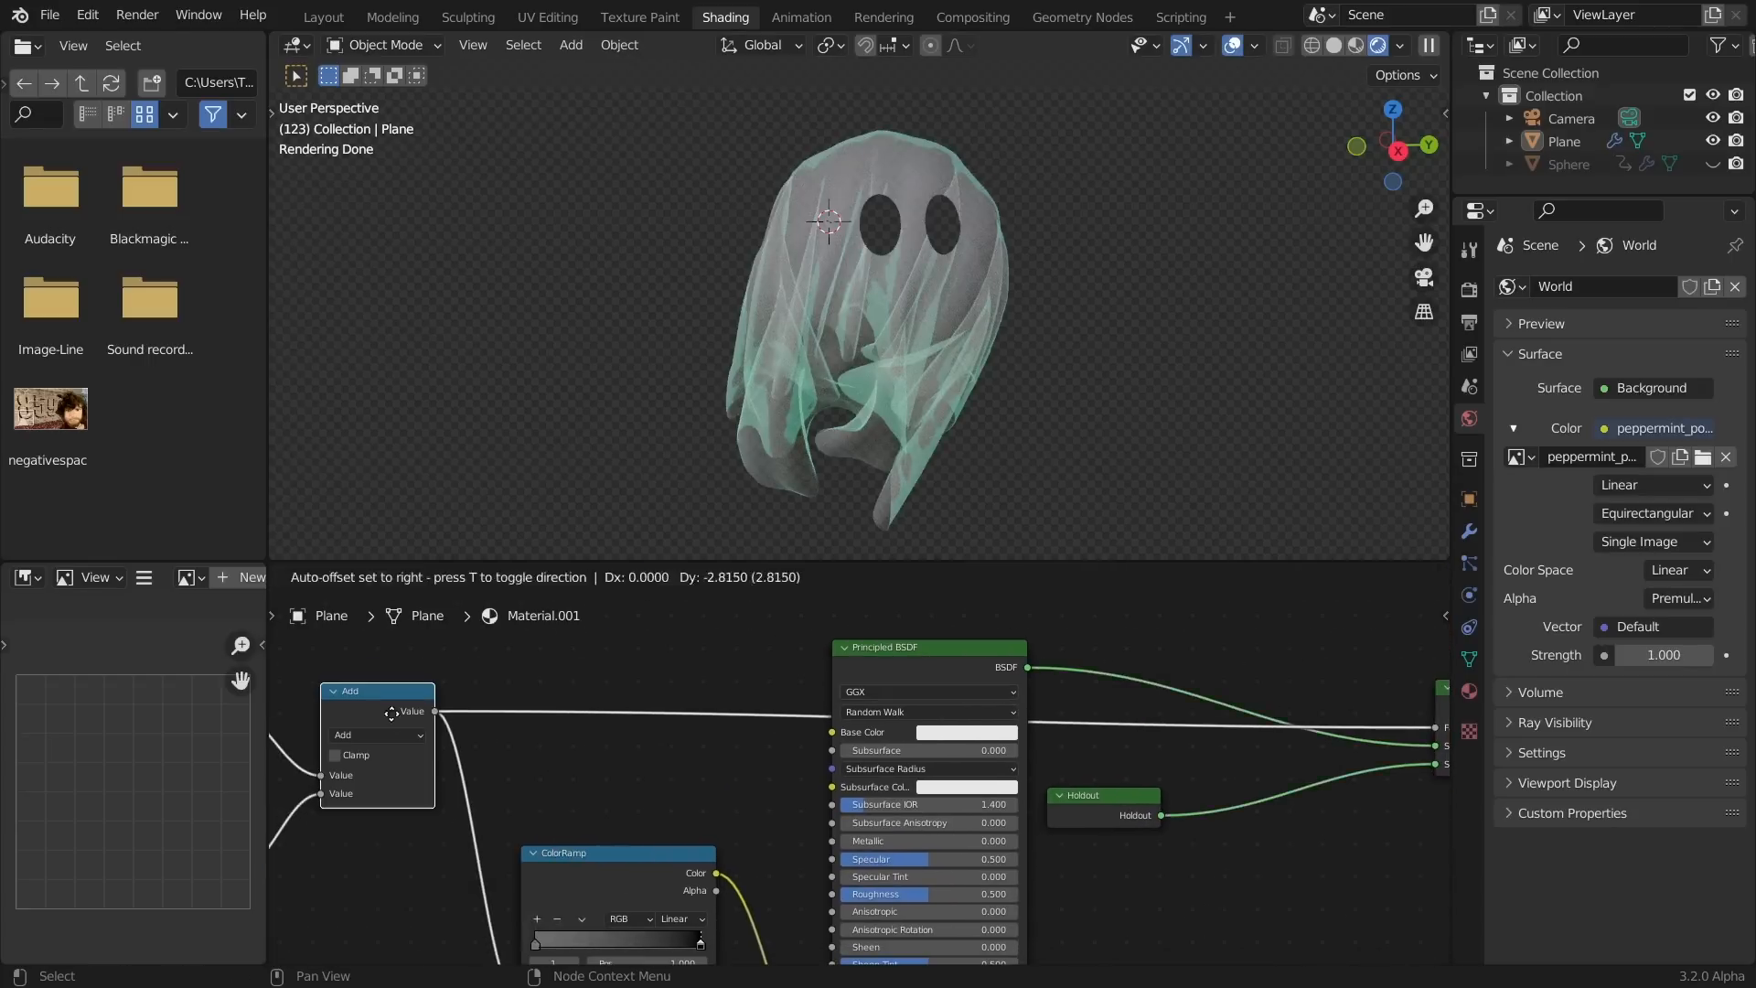
key(shift+d)
click(610, 674)
click(606, 696)
key(m)
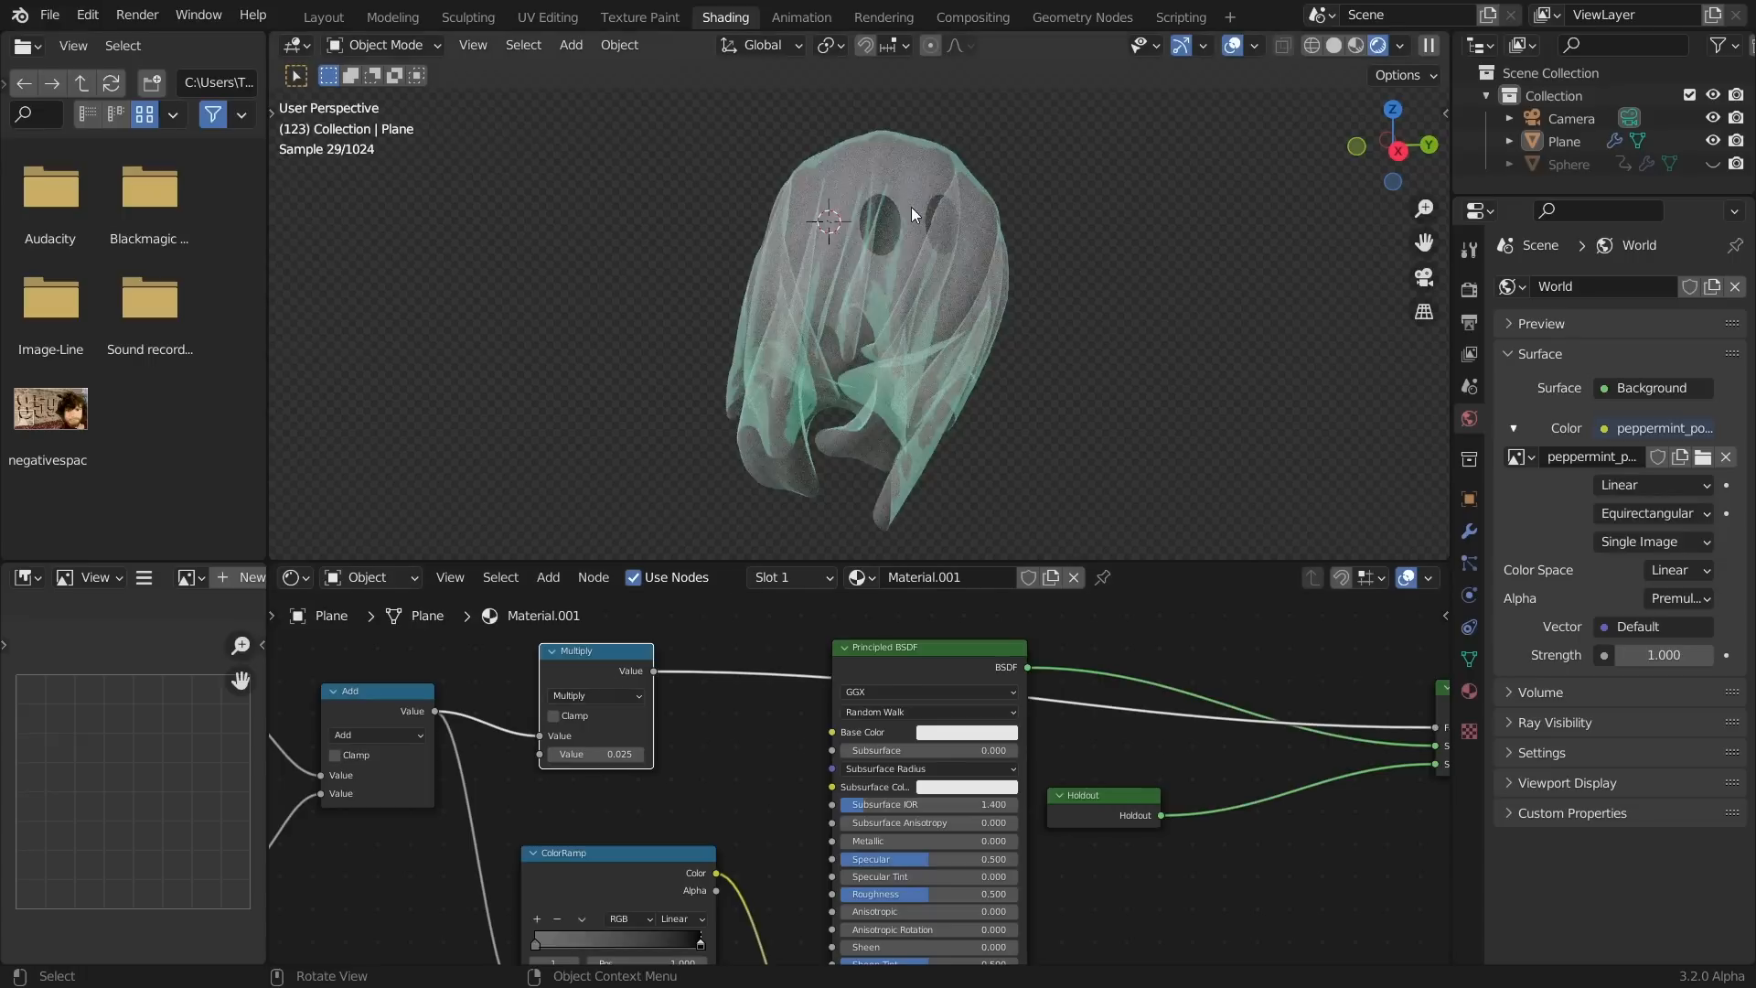
Set the Multiply node's second value to 0.780 to make the holdout eyes partly see-through
scroll(911, 210, up, 2)
middle_drag(859, 344, 754, 527)
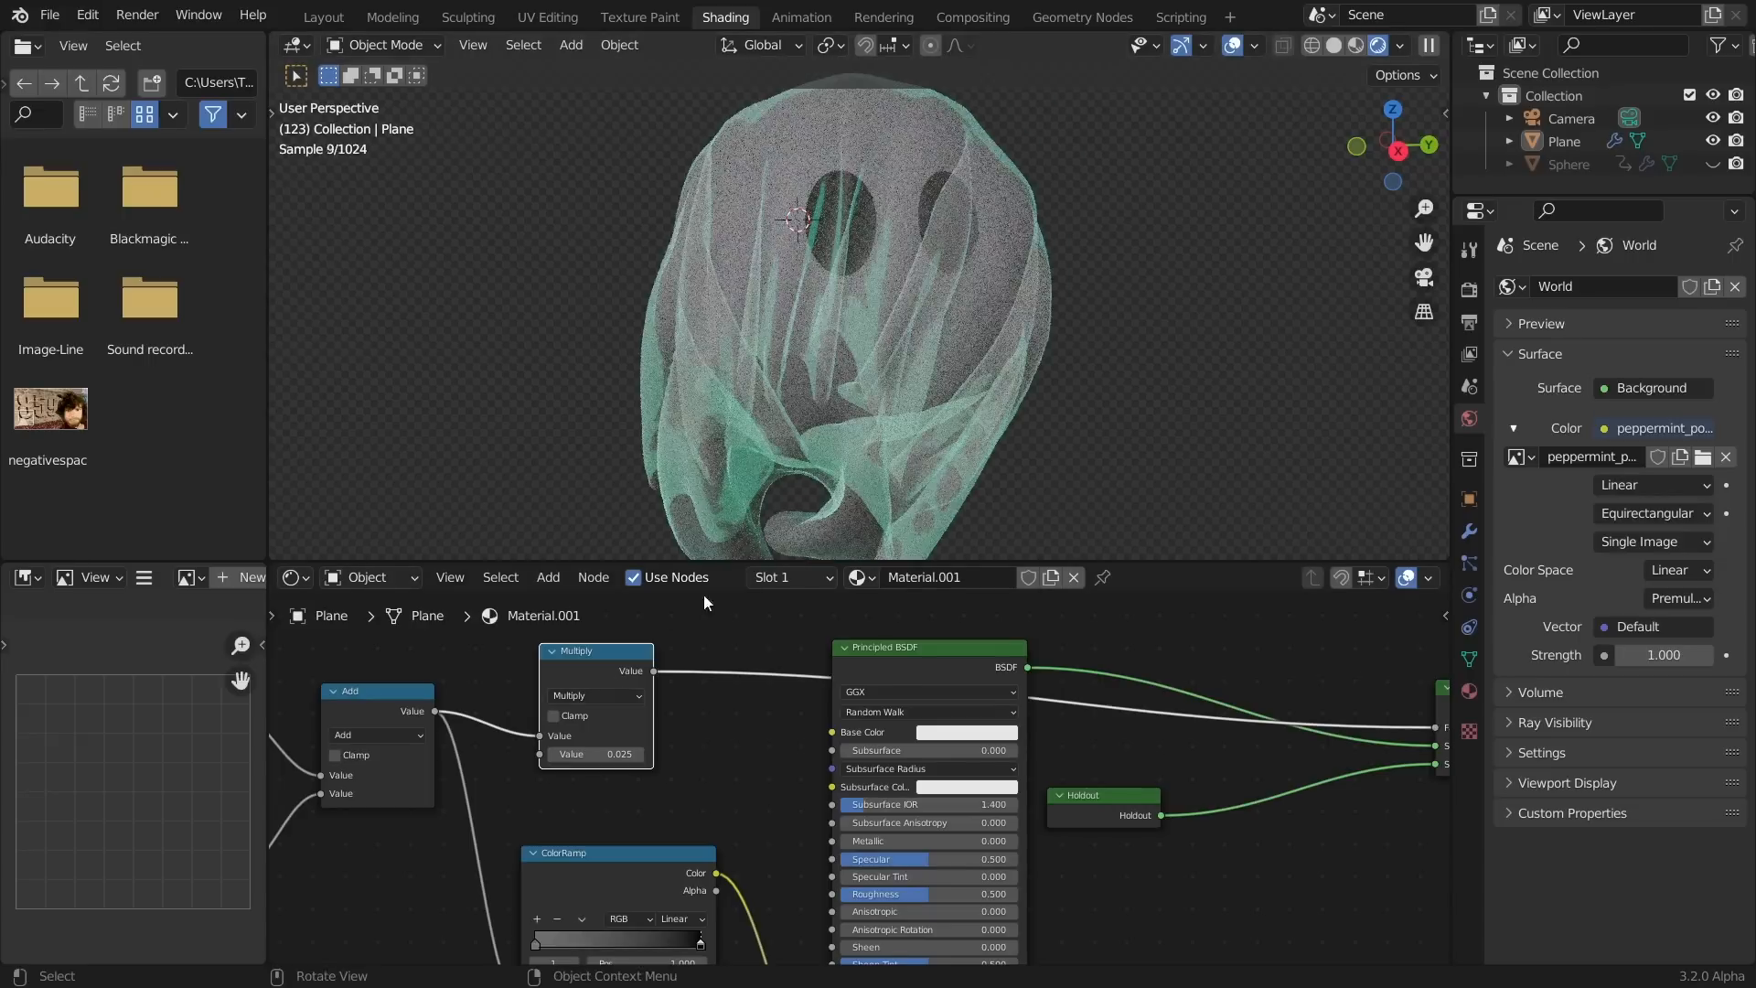
scroll(858, 779, up, 2)
drag(501, 745, 467, 745)
click(519, 750)
key(BackSpace)
key(Return)
click(503, 745)
text(1)
key(Return)
shift+drag(533, 749, 472, 749)
scroll(978, 373, down, 4)
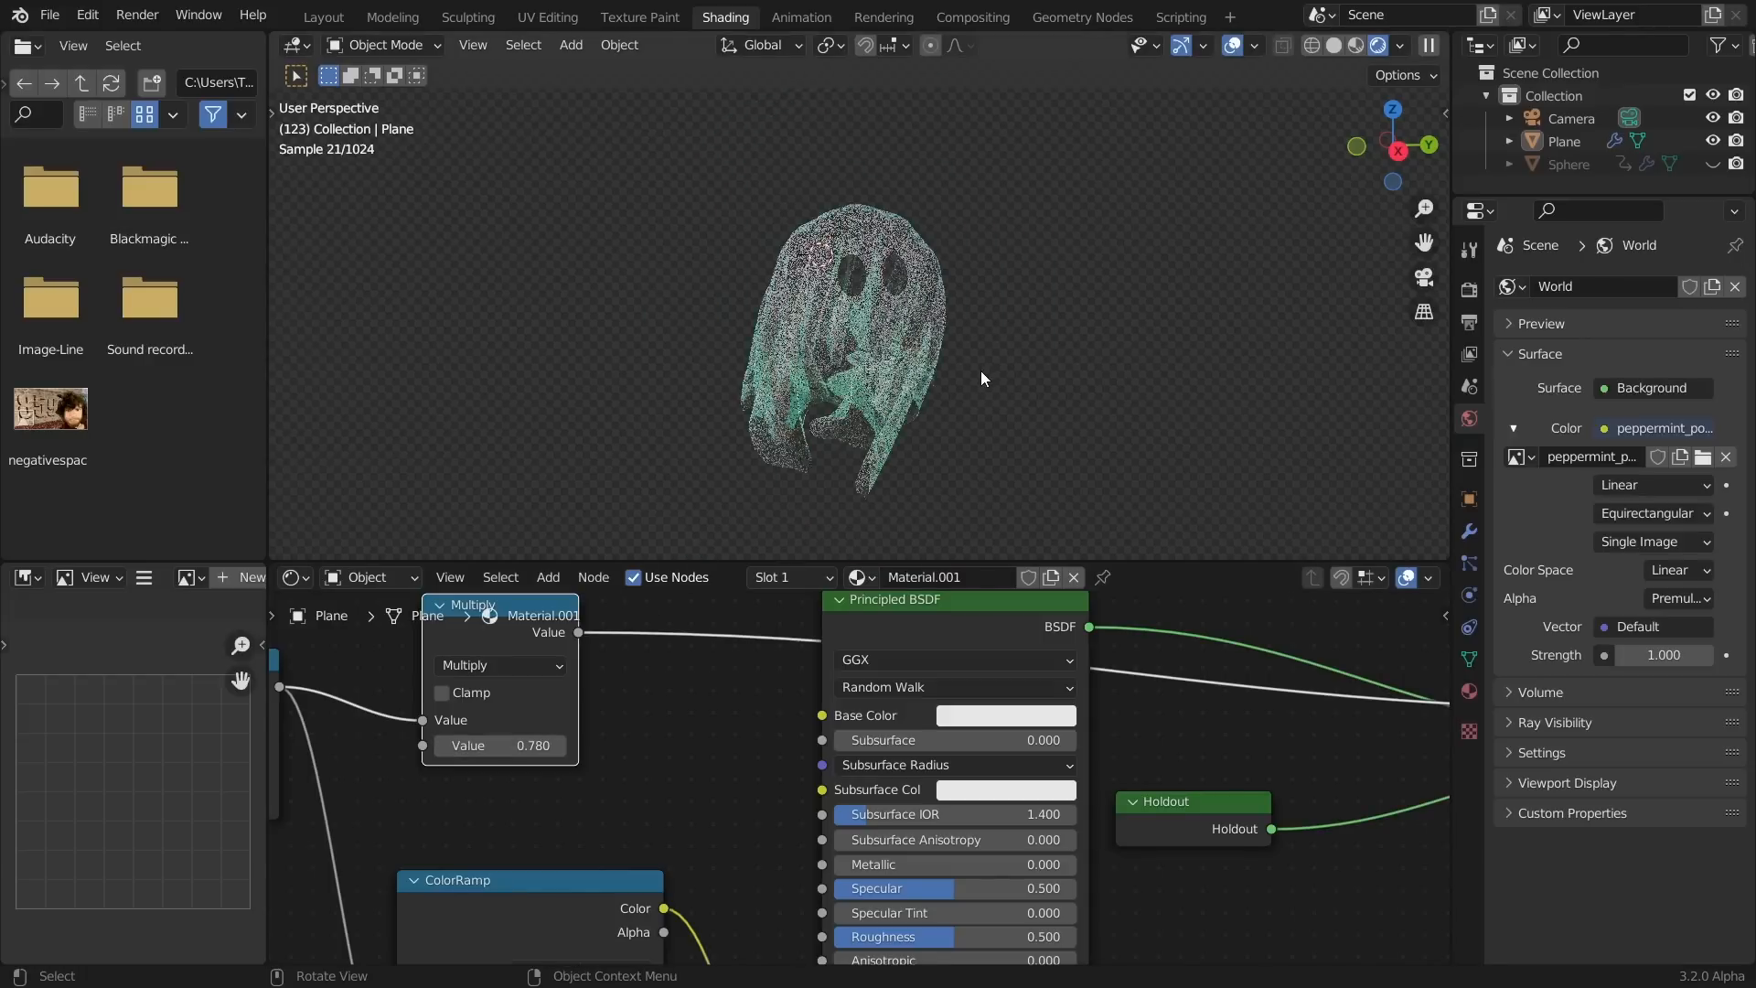
middle_drag(875, 408, 926, 399)
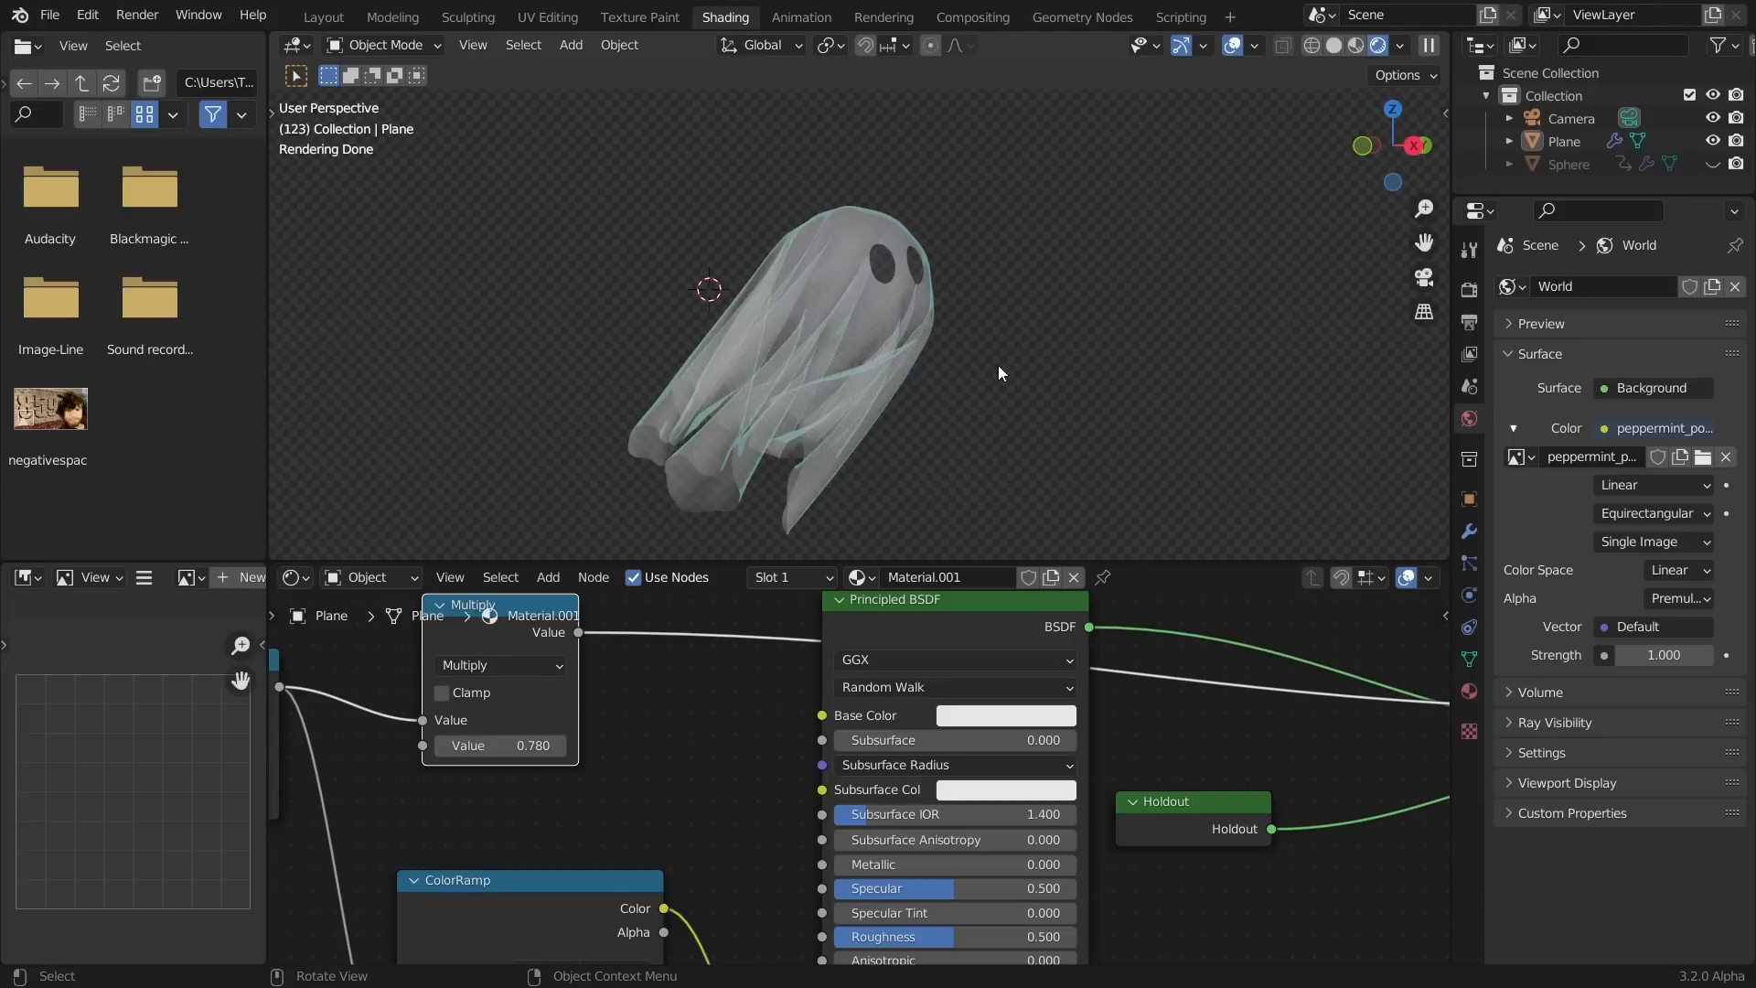
Slightly darken the gray of the ColorRamp's first stop to make the cloth more transparent
middle_drag(940, 727, 754, 798)
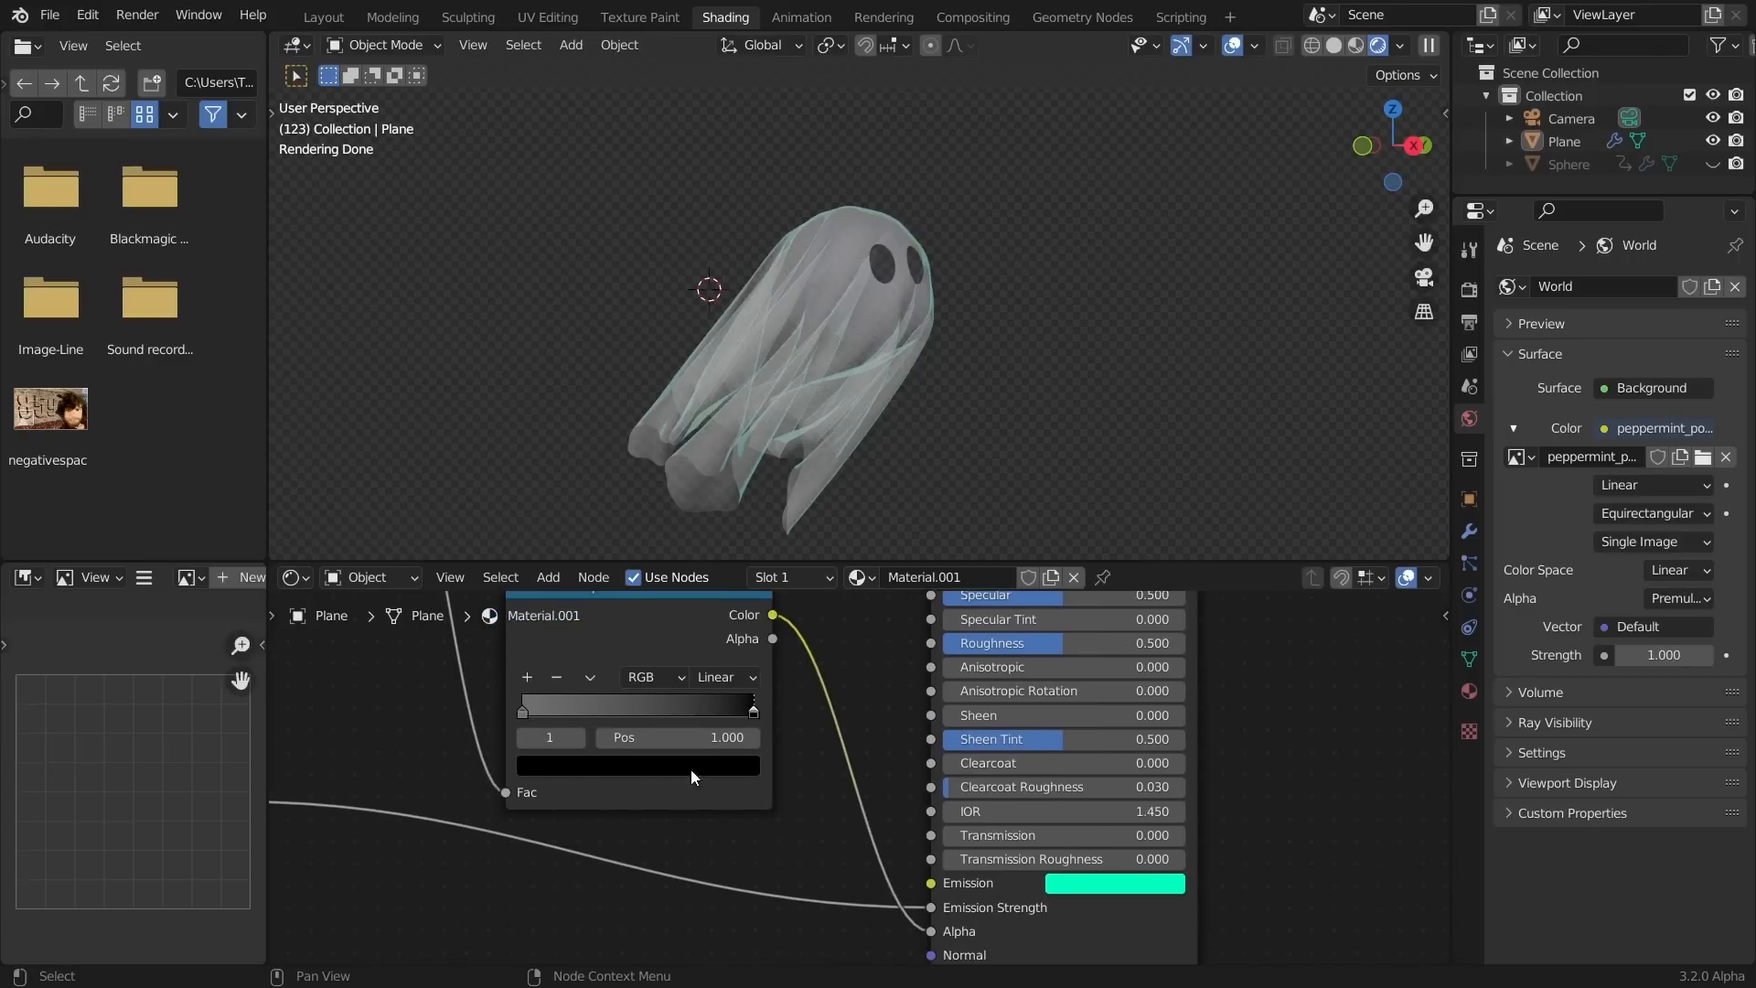
click(529, 737)
click(562, 765)
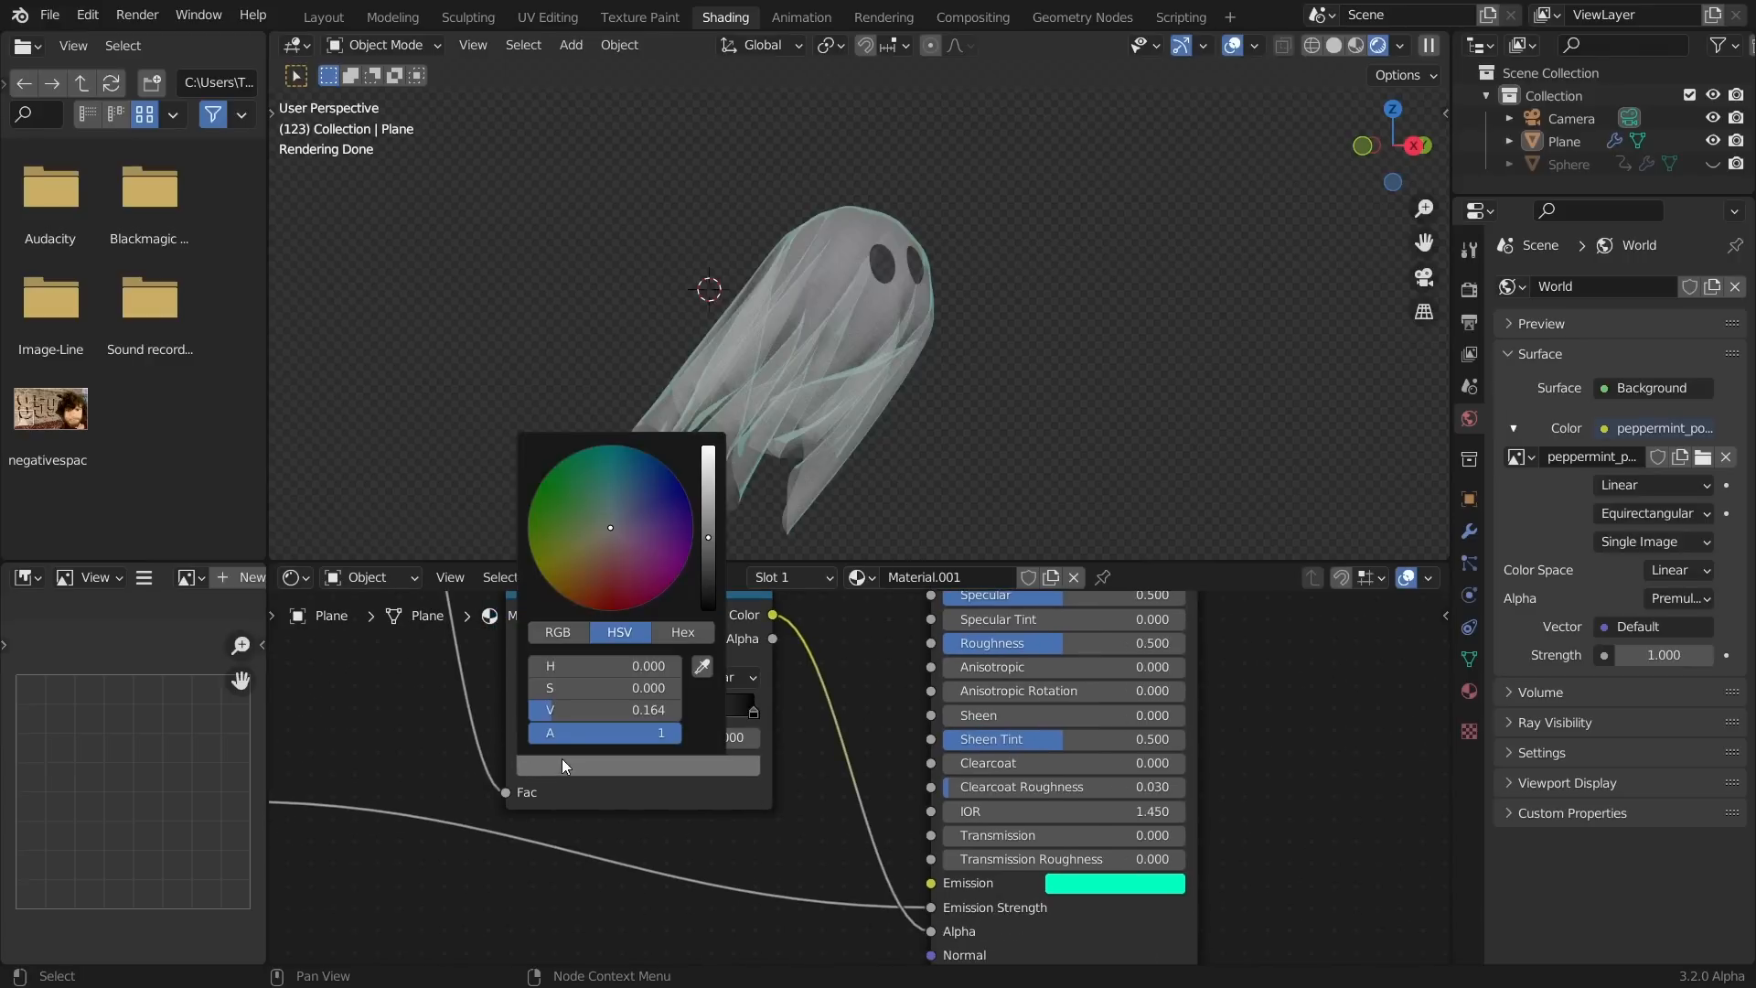
mouse_move(707, 518)
mouse_down()
mouse_move(708, 452)
mouse_move(708, 605)
mouse_move(708, 550)
mouse_up()
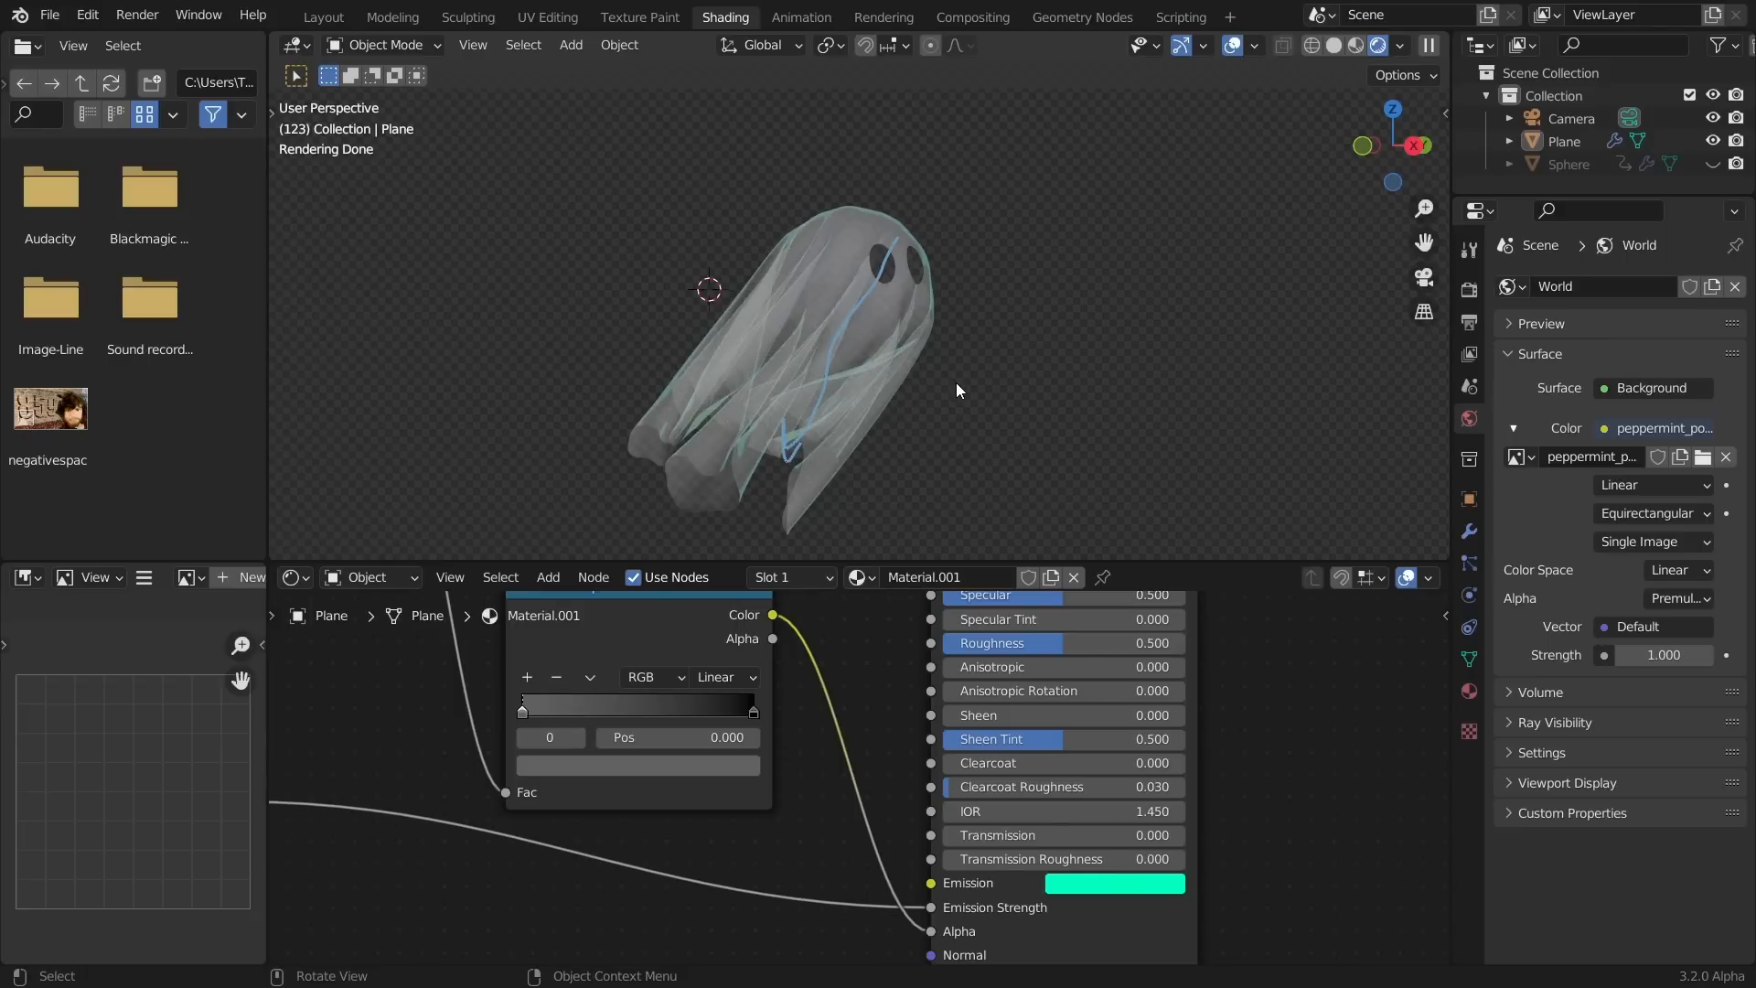
Undo the annotation strokes drawn over the ghost and save the file
key(ctrl+z)
key(ctrl+z)
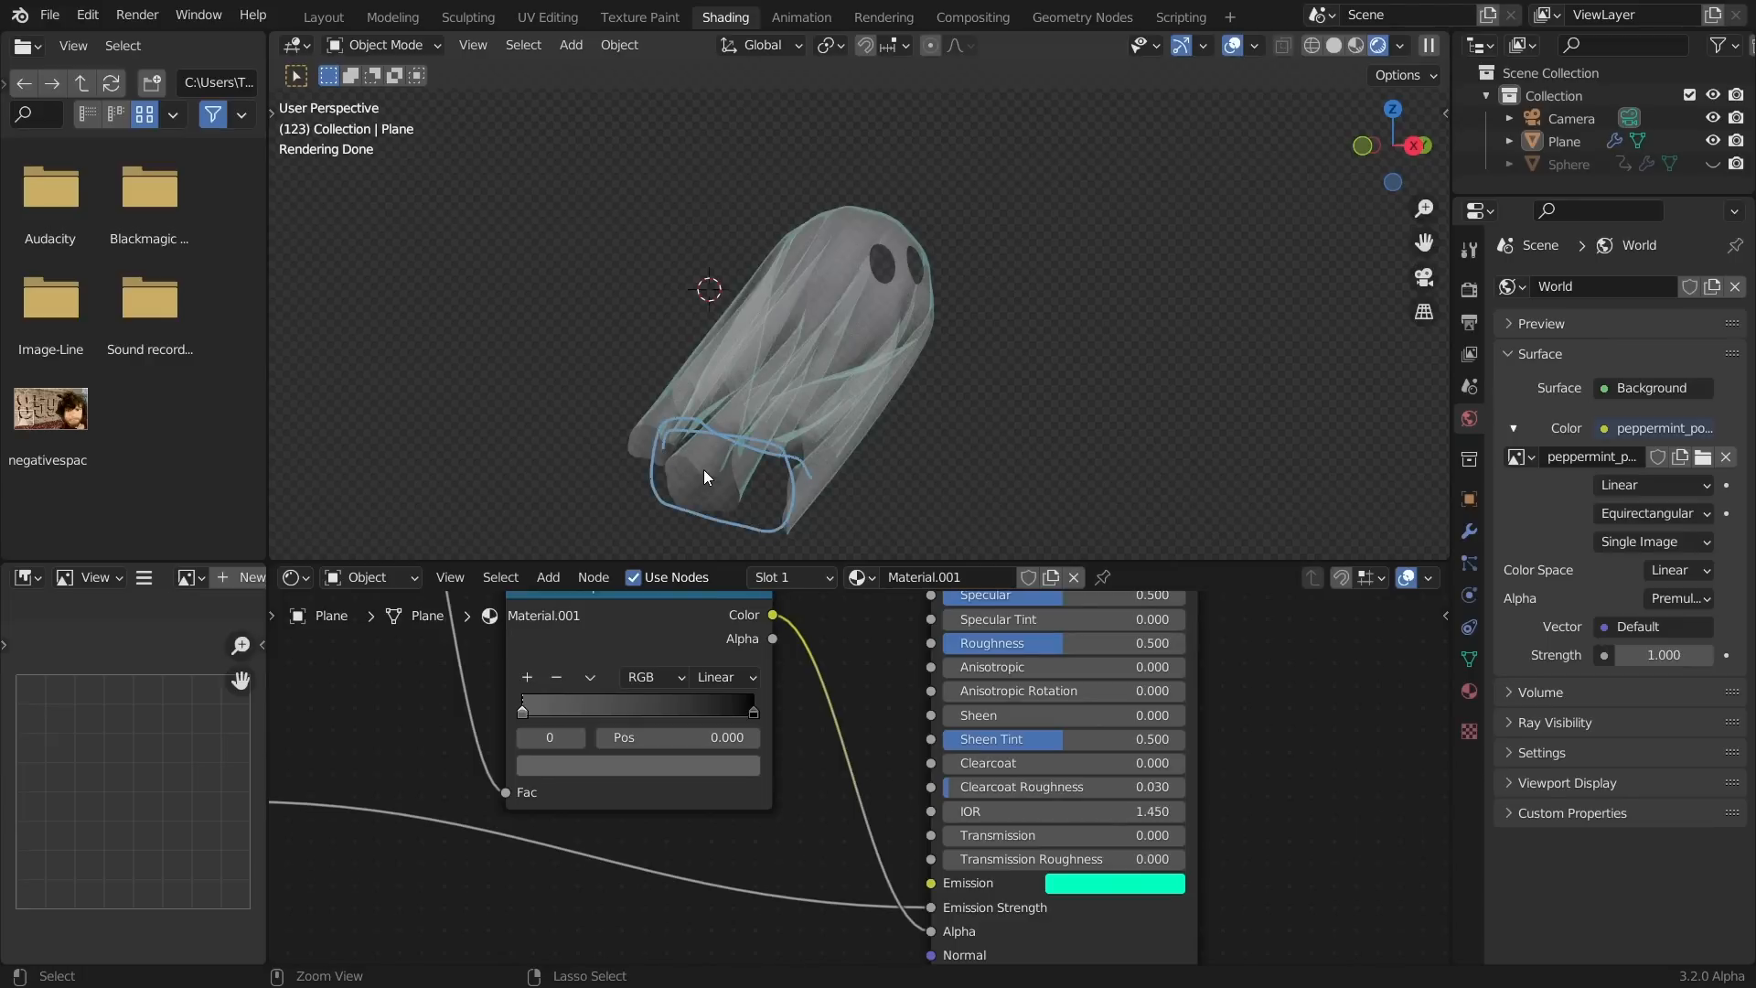
key(ctrl+z)
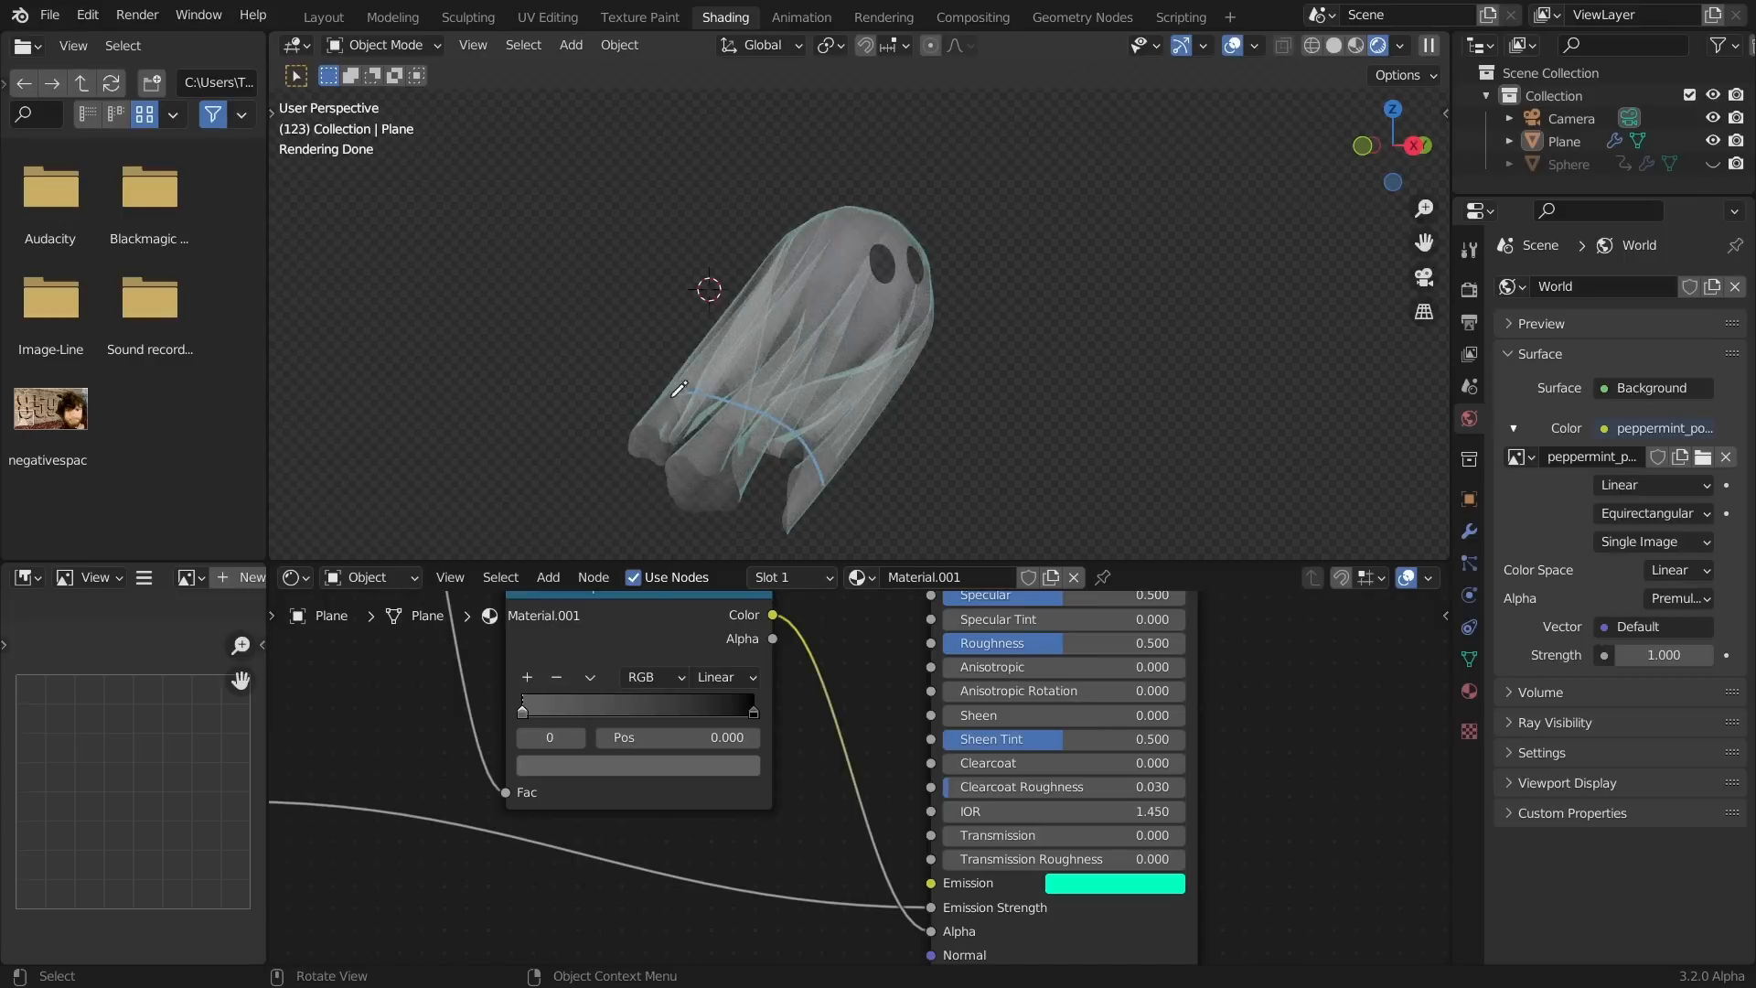
key(ctrl+z)
key(ctrl+s)
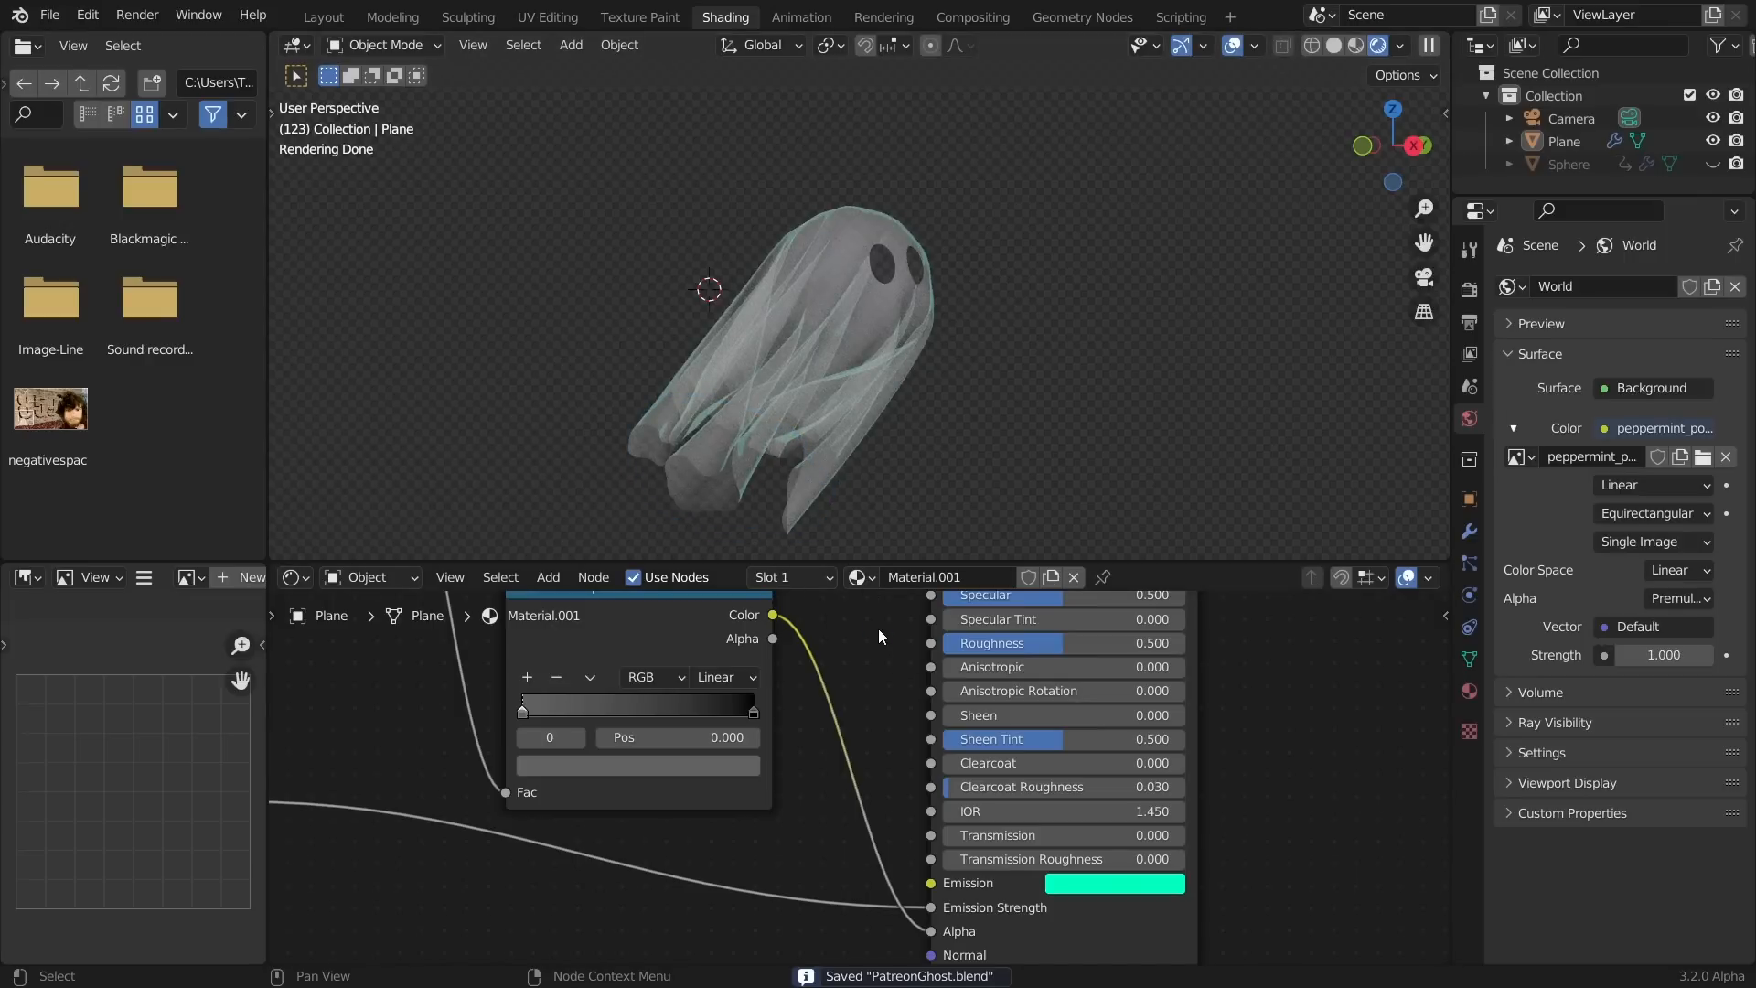
Return to the first frame, orbit around the flat cloth and start playing the animation
scroll(904, 716, down, 6)
middle_drag(583, 669, 1121, 725)
middle_drag(651, 697, 859, 751)
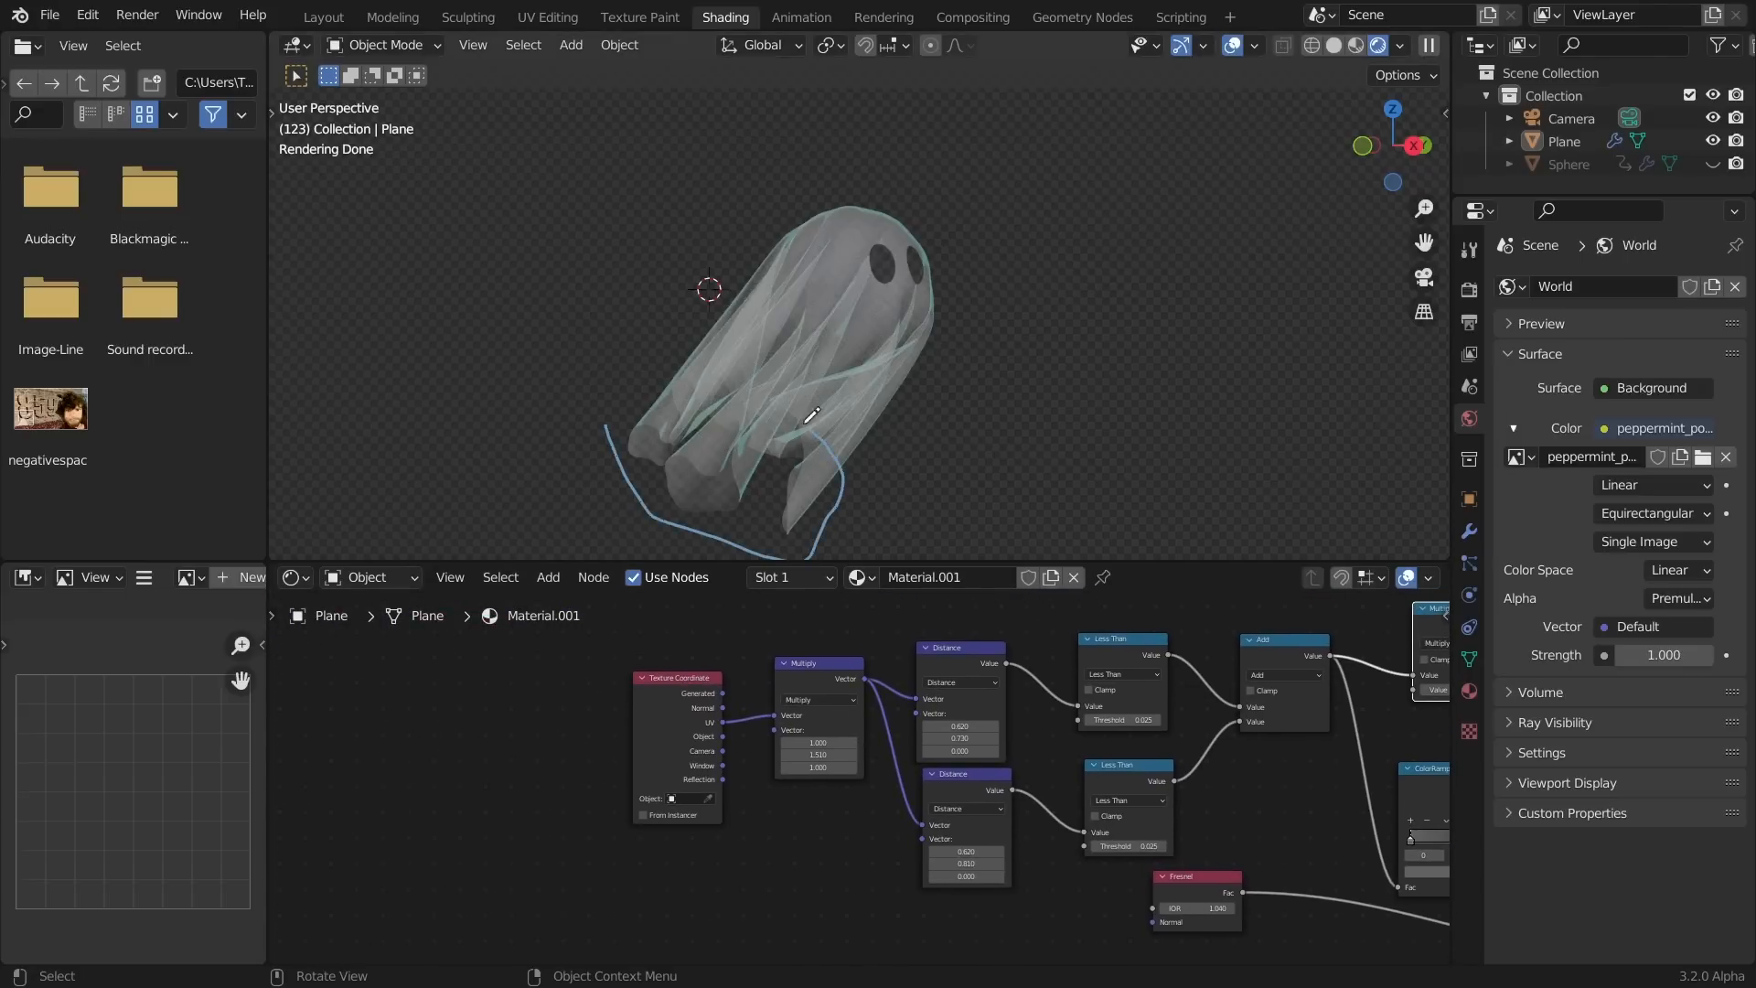
key(shift+Left)
middle_drag(628, 469, 699, 254)
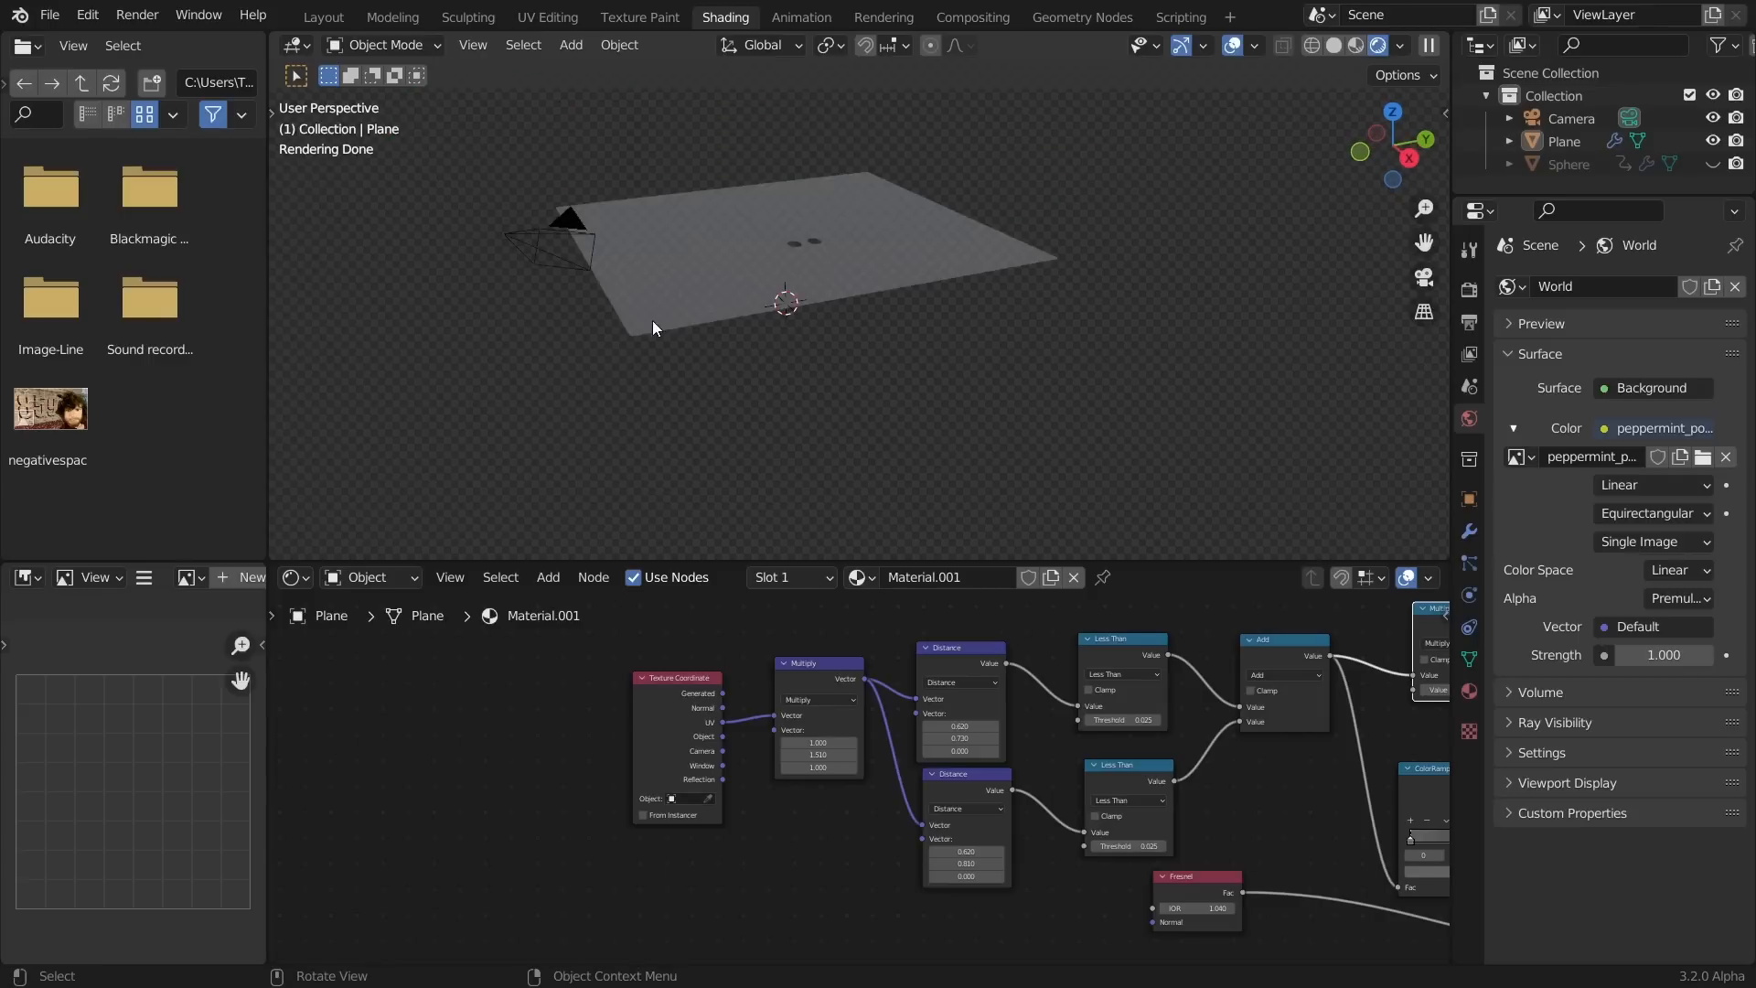
mouse_move(896, 170)
mouse_down()
mouse_move(1043, 242)
mouse_move(701, 313)
mouse_up()
key(ctrl+z)
key(space)
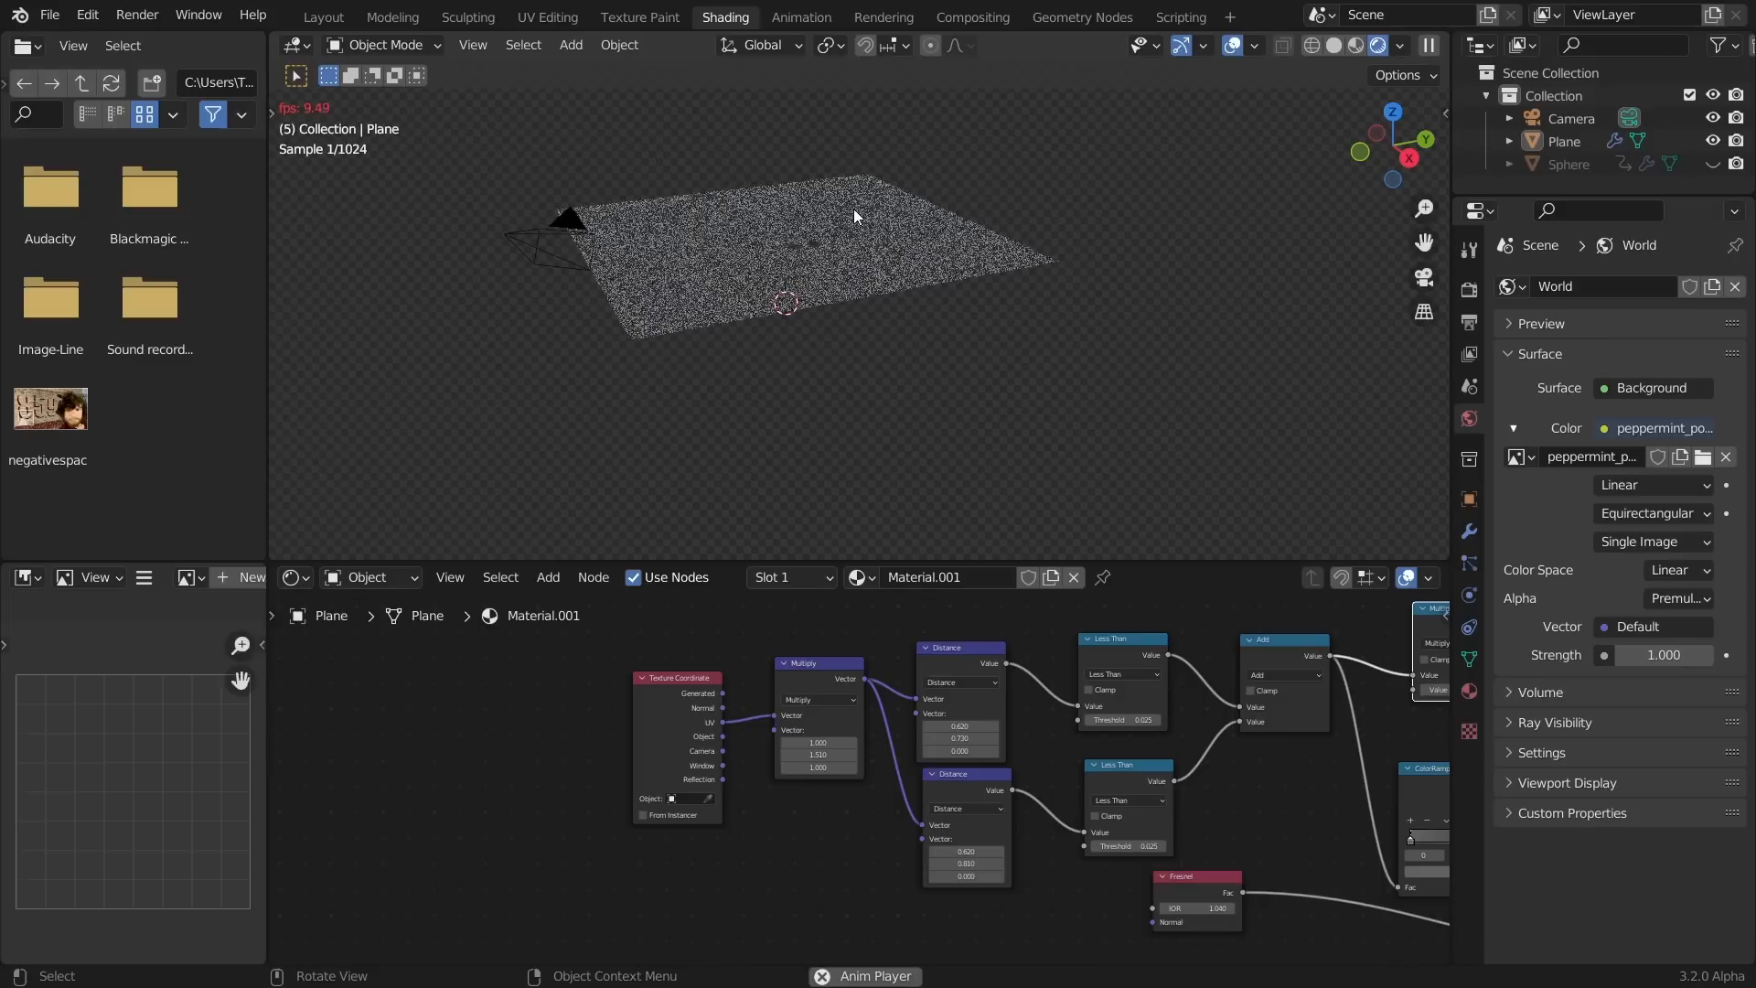
Watch the cloth simulation in solid shading from a new angle, stop playback on the flying ghost and return to rendered shading
click(1332, 45)
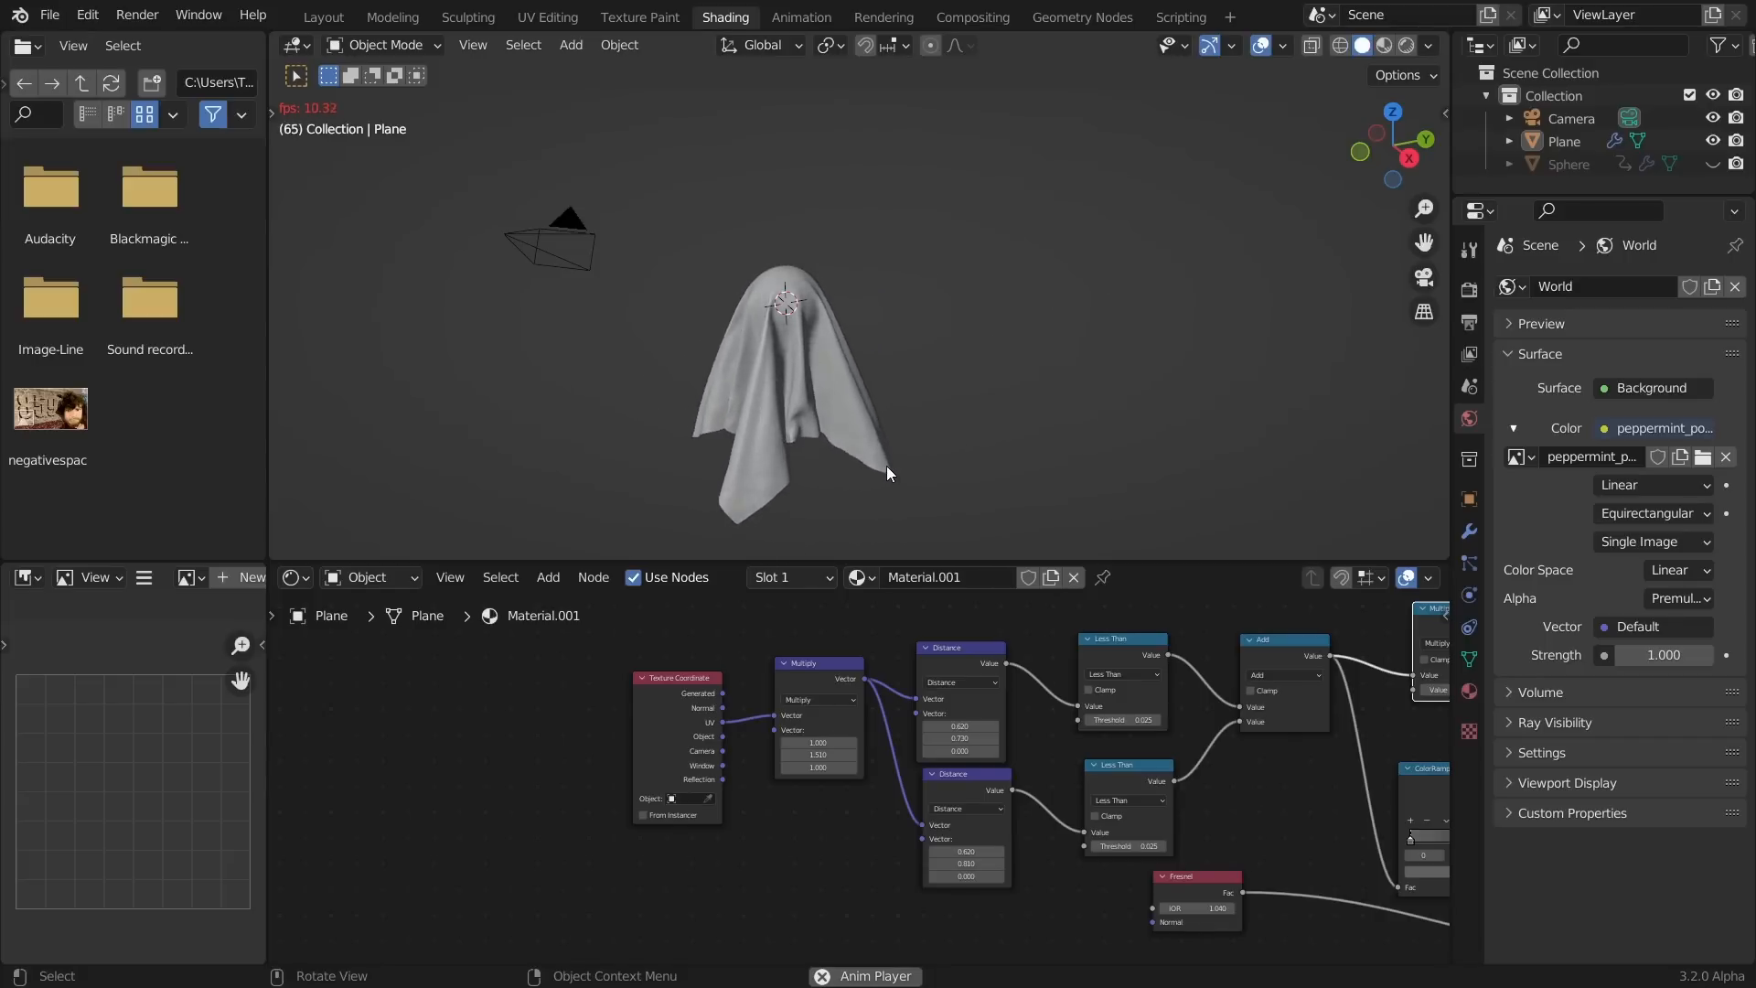
middle_drag(819, 381, 837, 378)
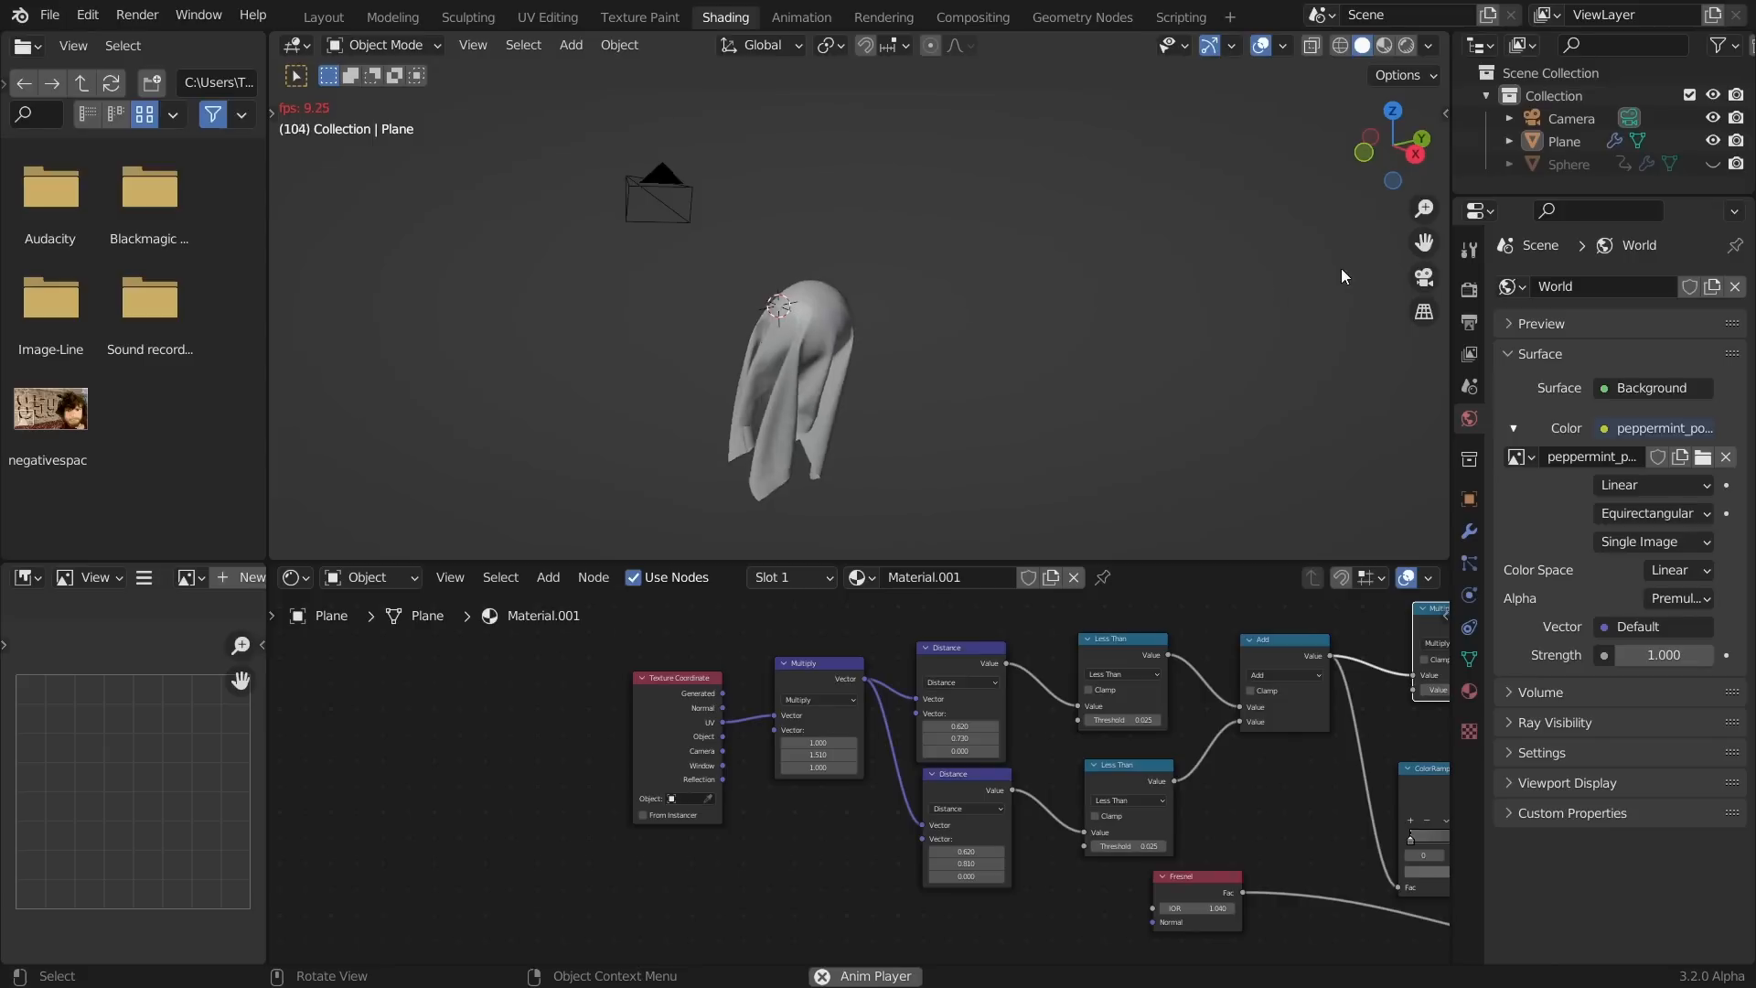
key(space)
click(1412, 49)
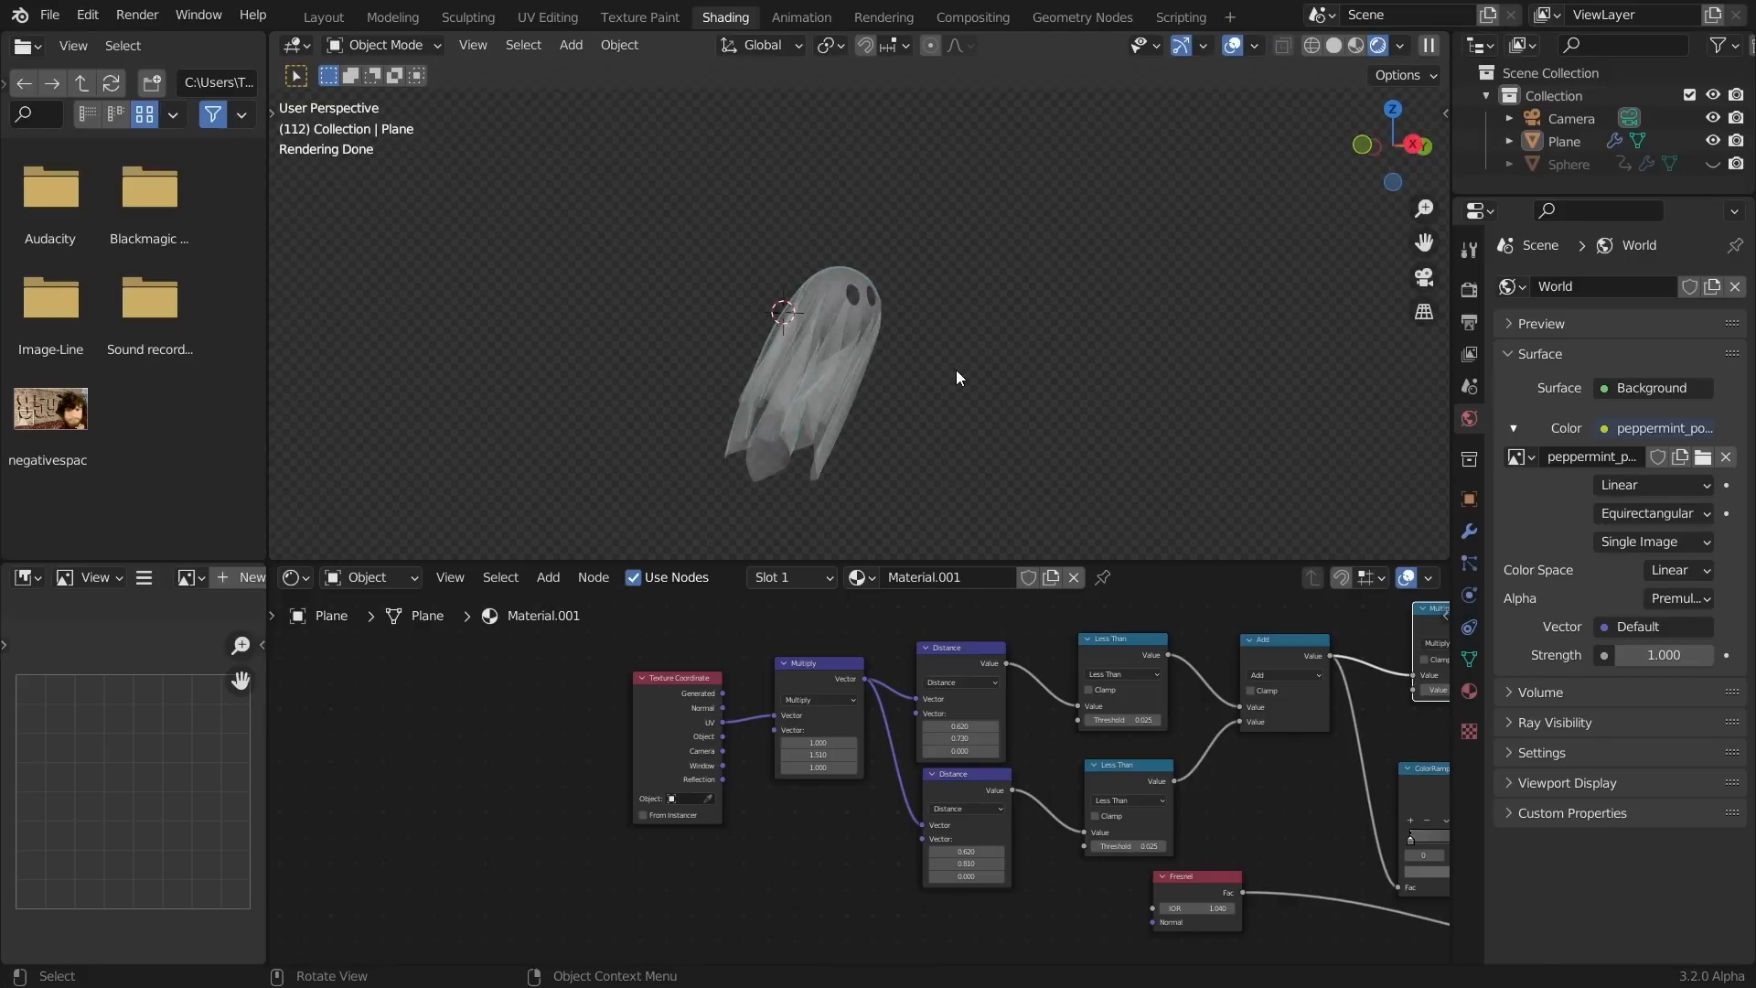
Zoom in on the ghost's flowing cloth and mark it with a short annotation stroke
scroll(804, 437, up, 4)
mouse_move(804, 437)
shift+middle_down()
mouse_move(843, 321)
mouse_move(885, 298)
shift+middle_up()
key(d)
mouse_move(887, 375)
mouse_down()
mouse_move(722, 345)
mouse_move(872, 354)
mouse_up()
Move the Texture Coordinate node away from the Multiply node and add a Separate XYZ node beside it
drag(678, 681, 450, 696)
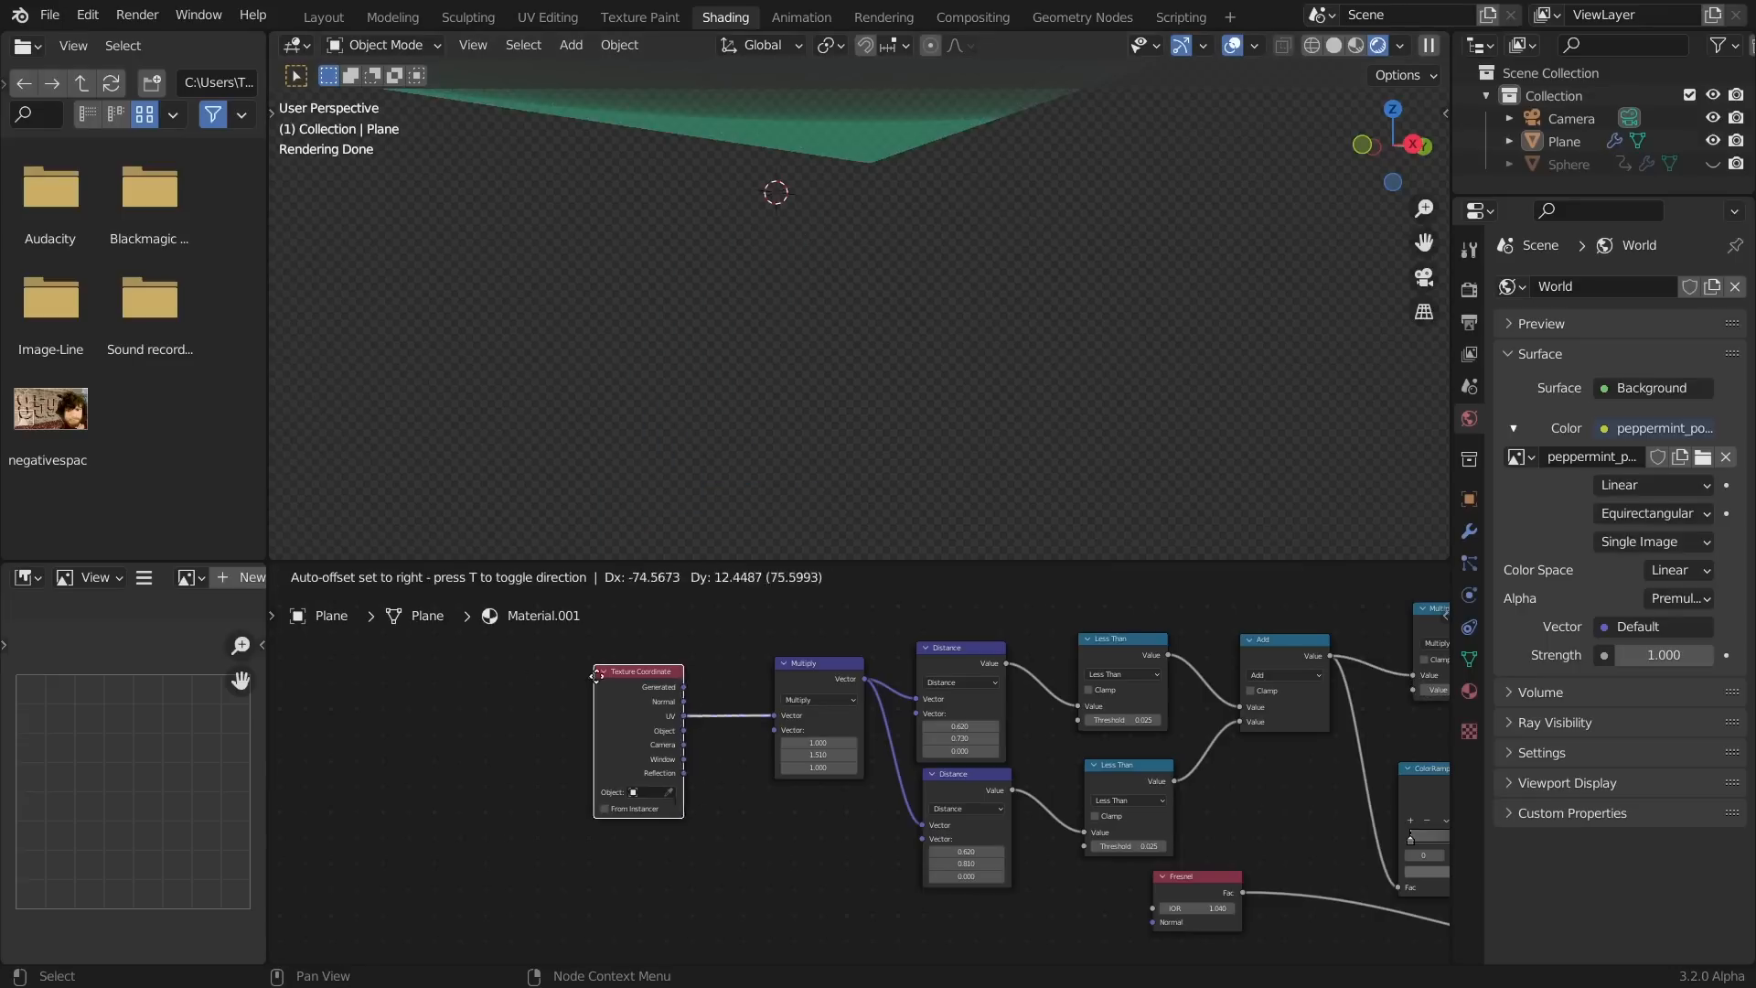
middle_drag(562, 718, 799, 694)
scroll(753, 662, up, 2)
key(shift+a)
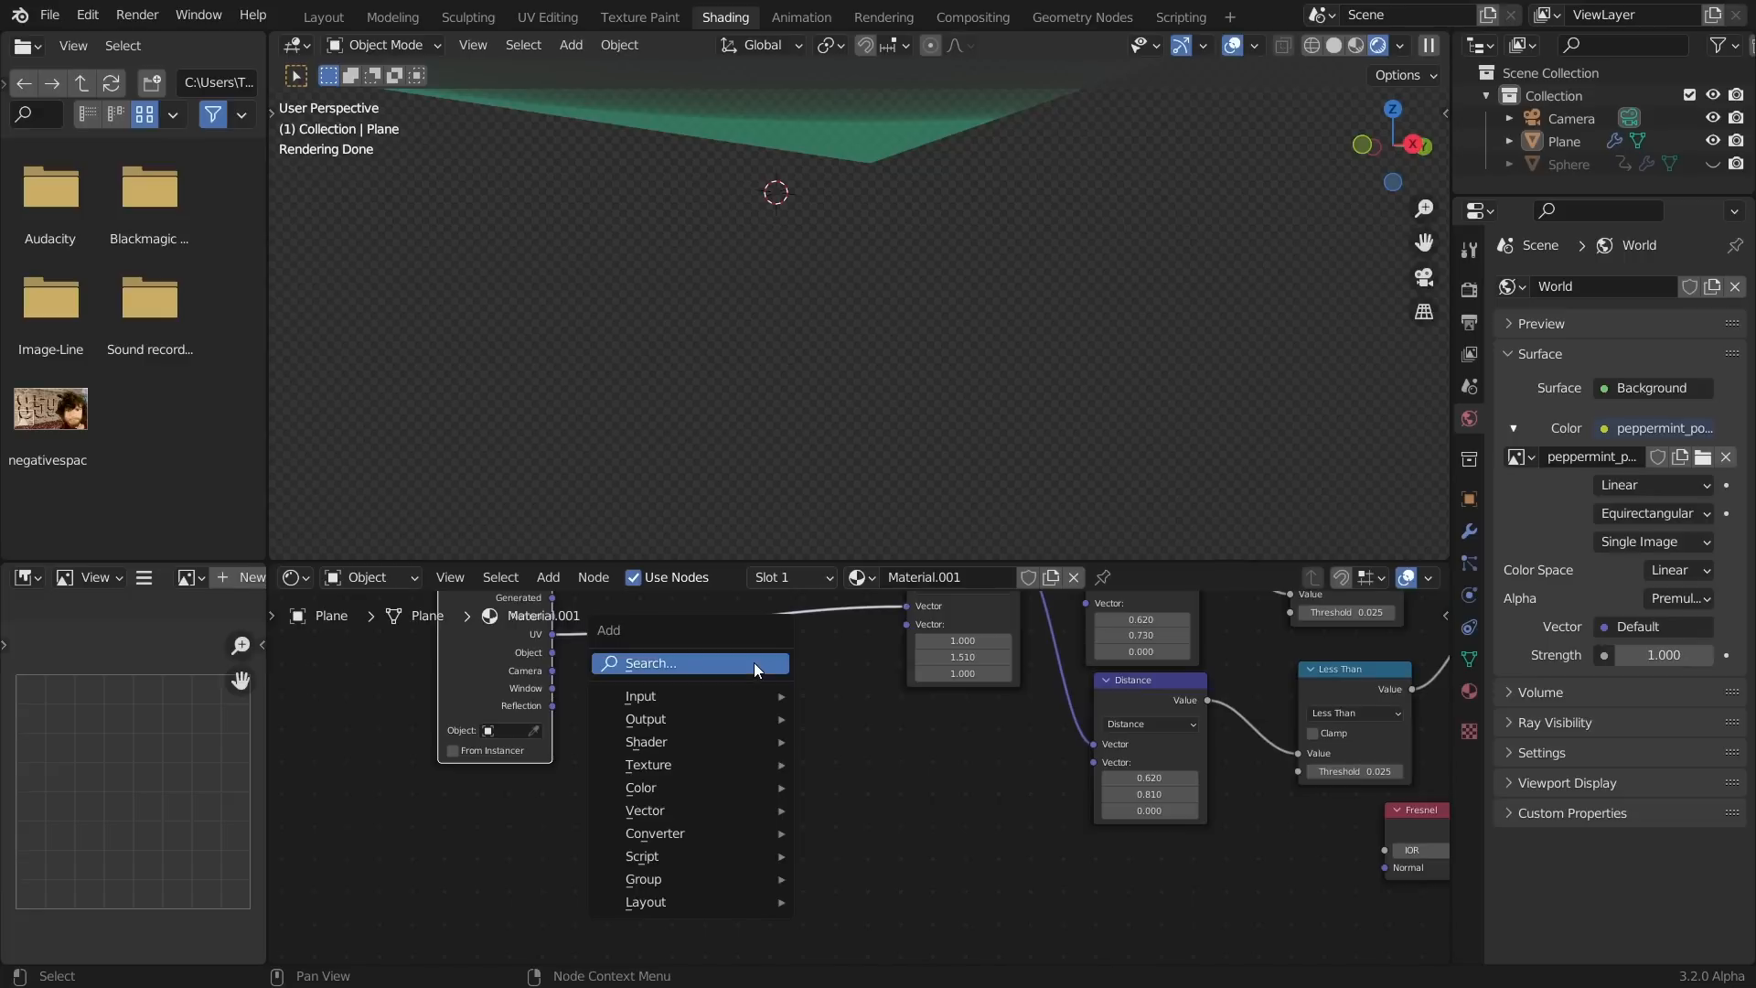
text(se)
click(805, 749)
click(725, 763)
Connect the UV output to the Separate XYZ node and preview its X gradient on the flat cloth
alt+right_drag(620, 631, 744, 720)
ctrl+shift+click(749, 722)
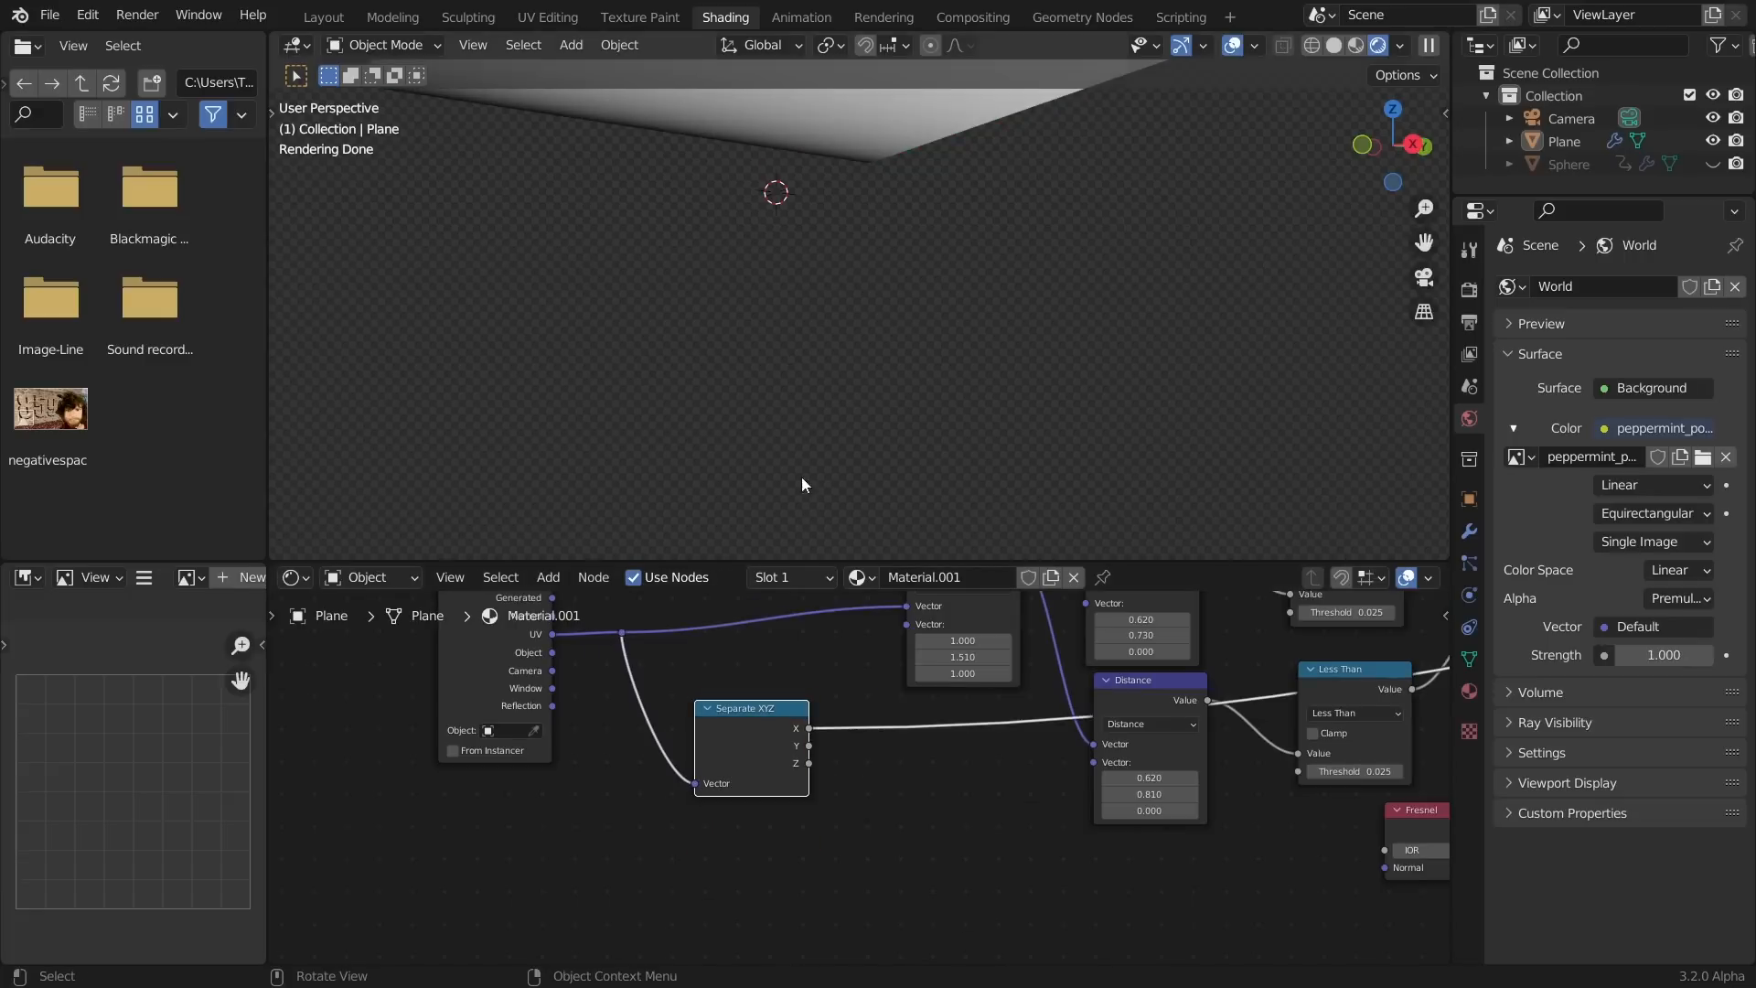
scroll(807, 269, down, 4)
middle_drag(812, 257, 823, 302)
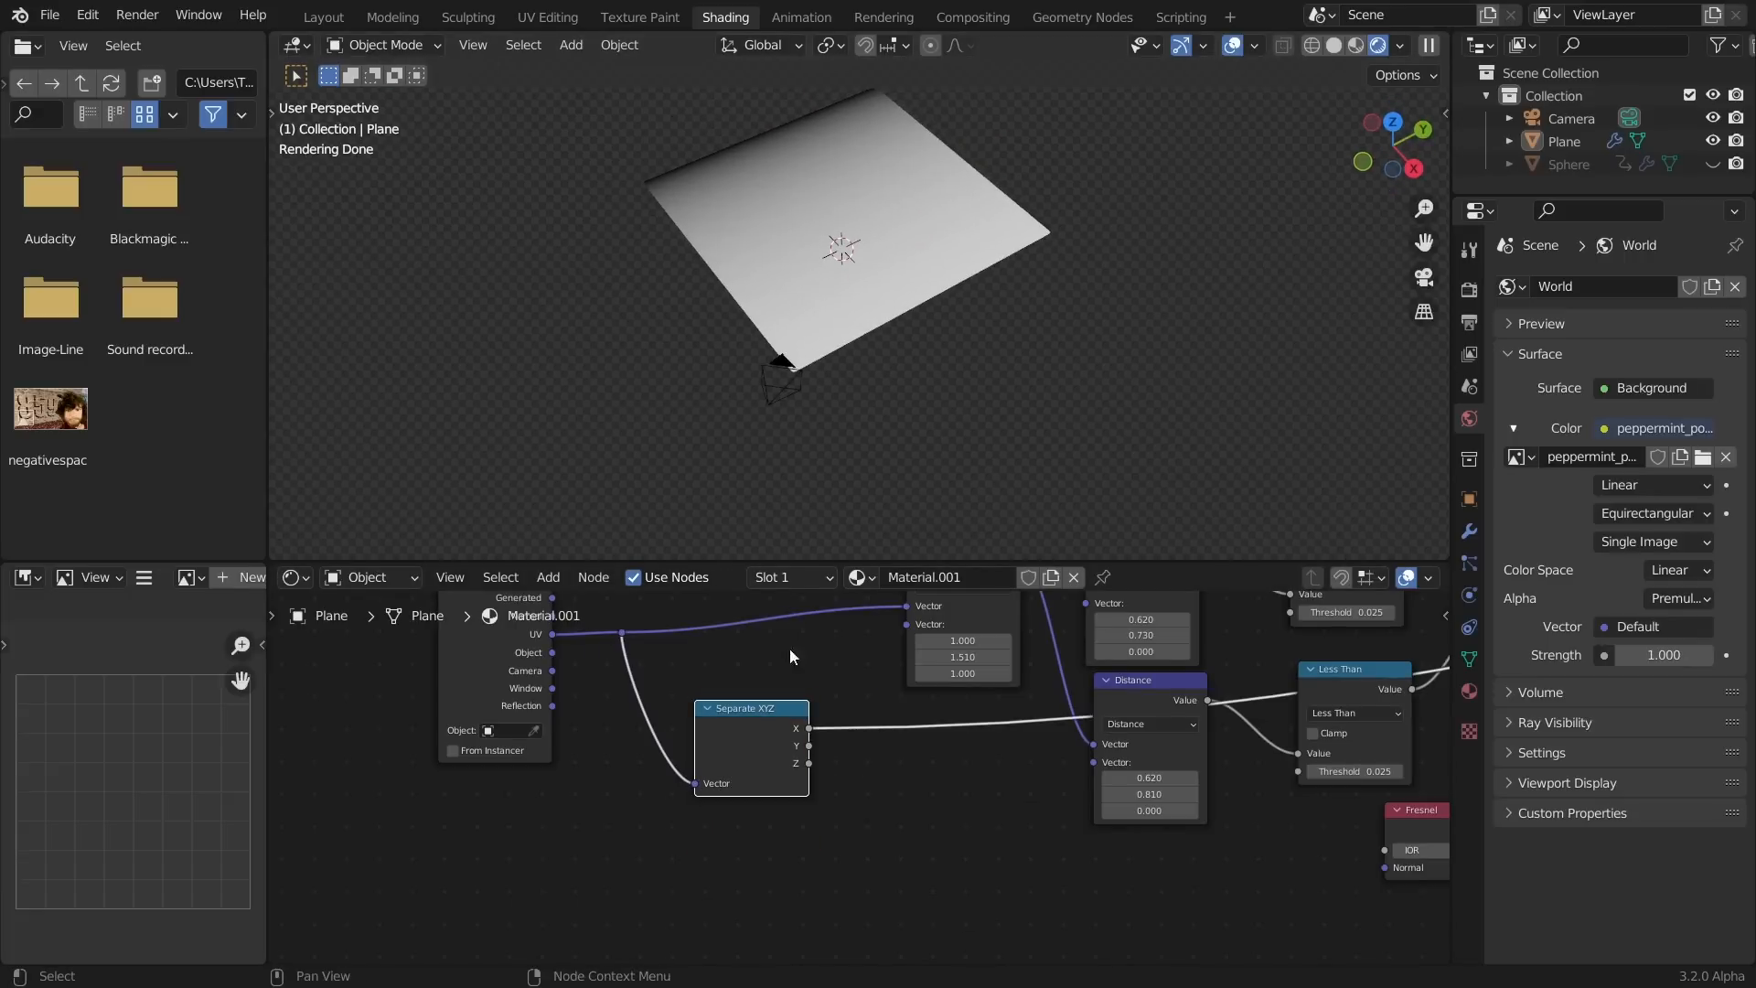
ctrl+shift+click(762, 722)
Add a Math node set to Subtract with a value of 0.500 after the Separate XYZ node's X output
drag(763, 720, 665, 815)
key(shift+a)
click(746, 606)
text(add)
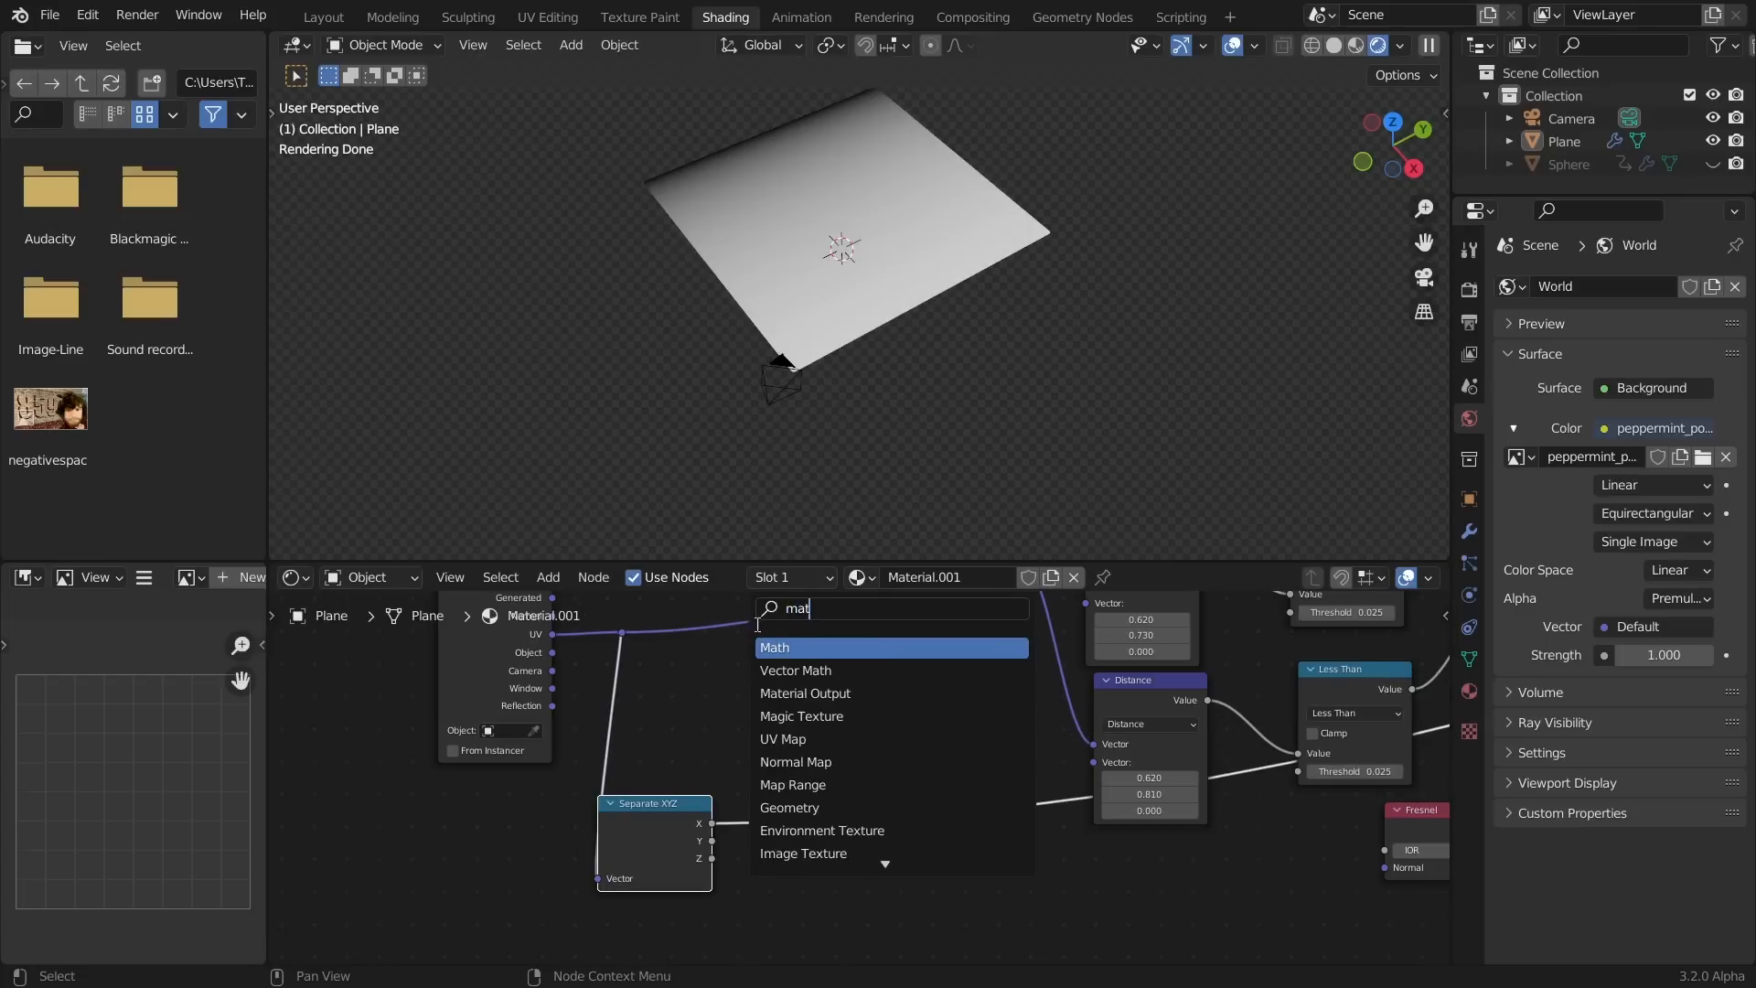
key(Return)
click(819, 793)
click(837, 810)
click(839, 829)
click(838, 868)
key(Return)
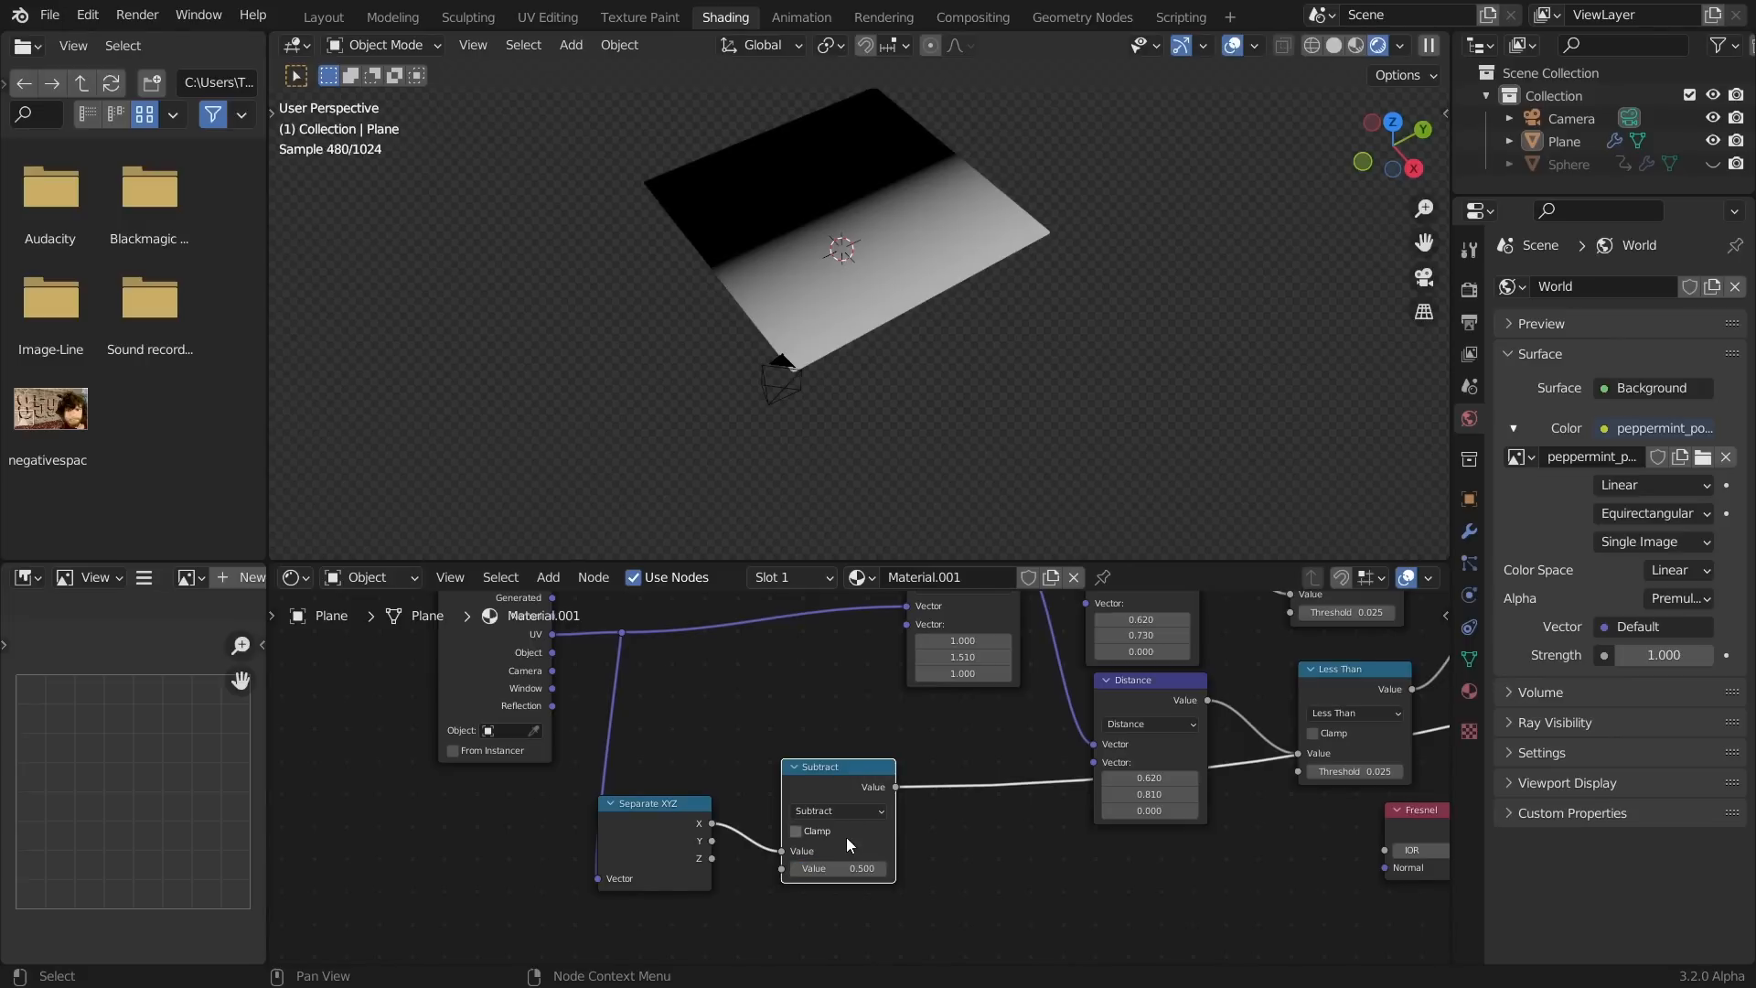
Duplicate the Subtract node after itself and set the copy to Absolute
mouse_move(838, 868)
mouse_down()
mouse_move(803, 868)
mouse_move(856, 868)
mouse_move(837, 868)
mouse_up()
drag(851, 778, 842, 840)
key(shift+d)
click(1006, 841)
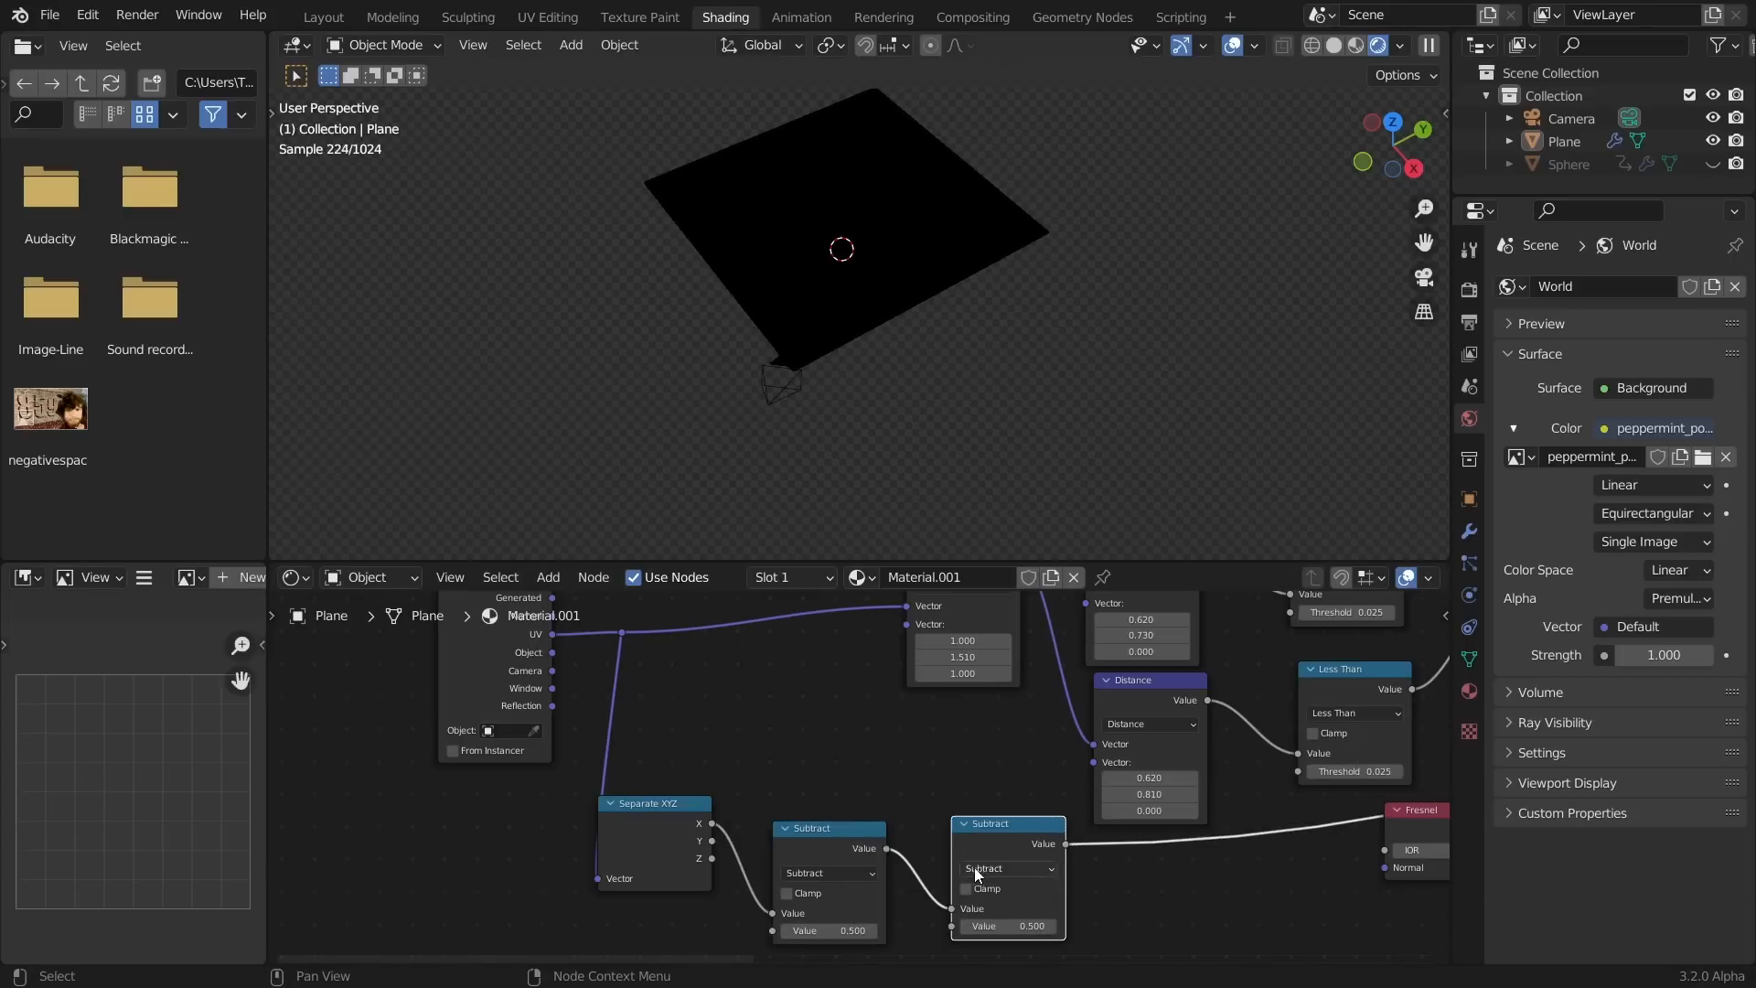
click(971, 867)
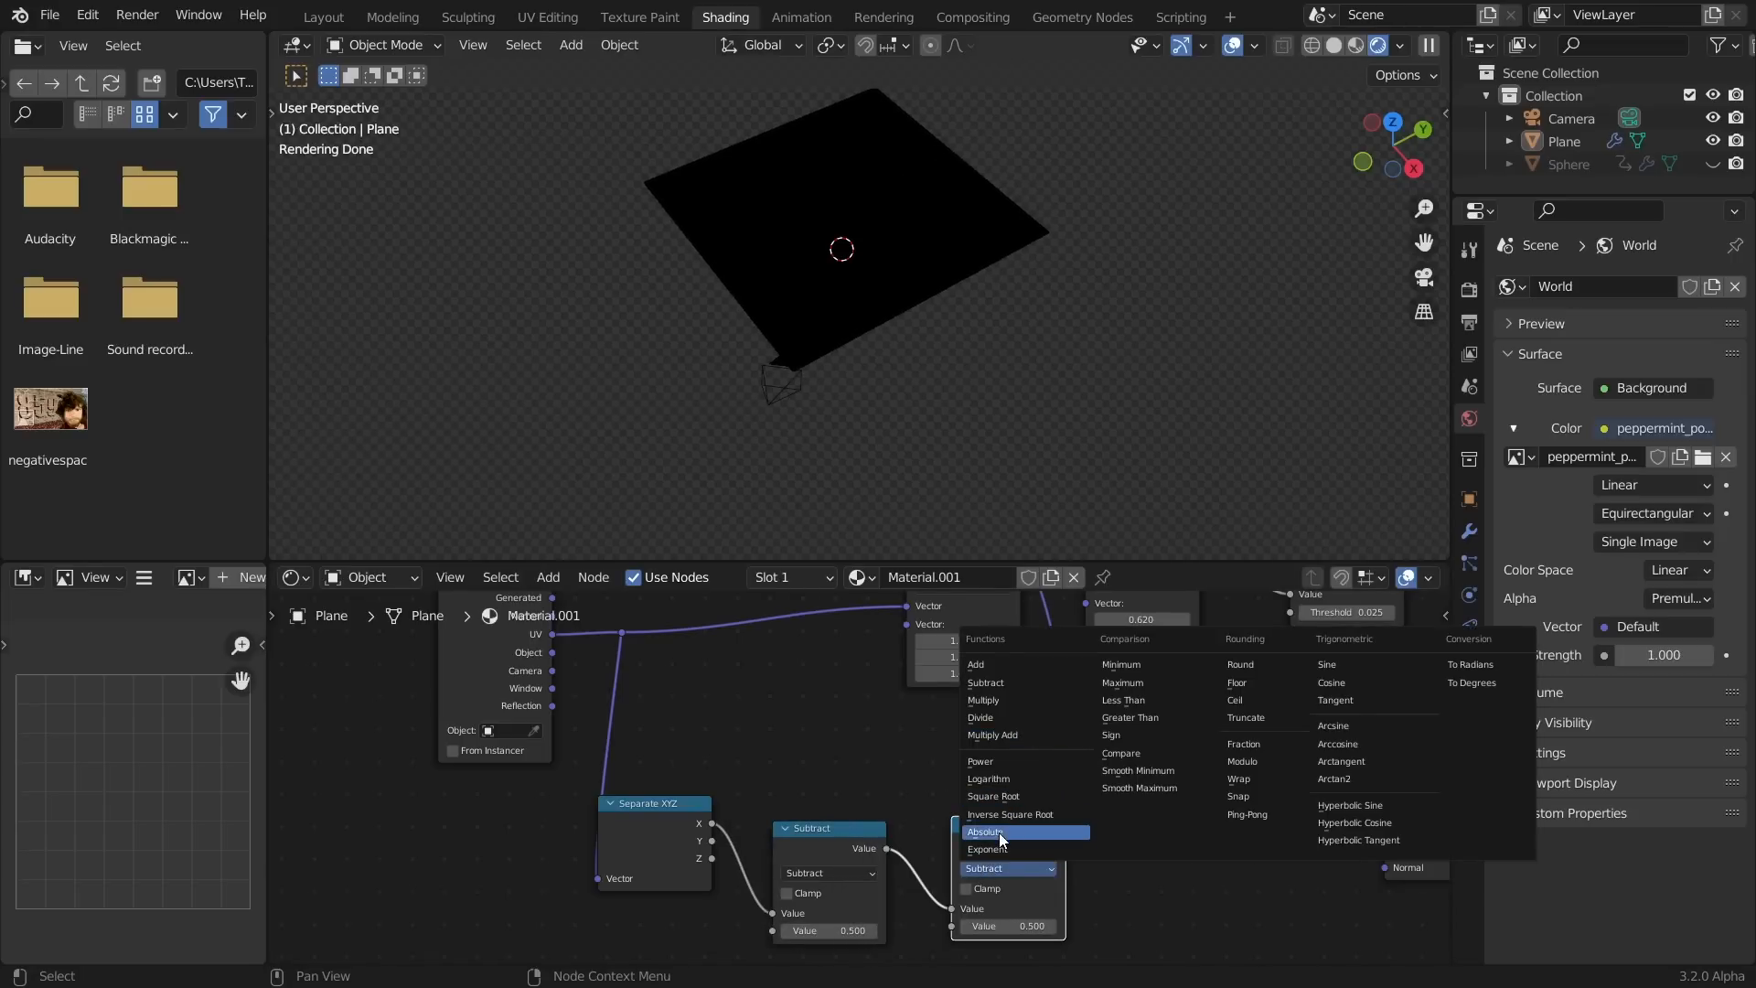
click(999, 832)
Try shifting the Subtract node's value to move the dark band, and undo the change
mouse_move(851, 930)
mouse_down()
mouse_move(879, 930)
mouse_move(806, 930)
mouse_move(852, 930)
mouse_up()
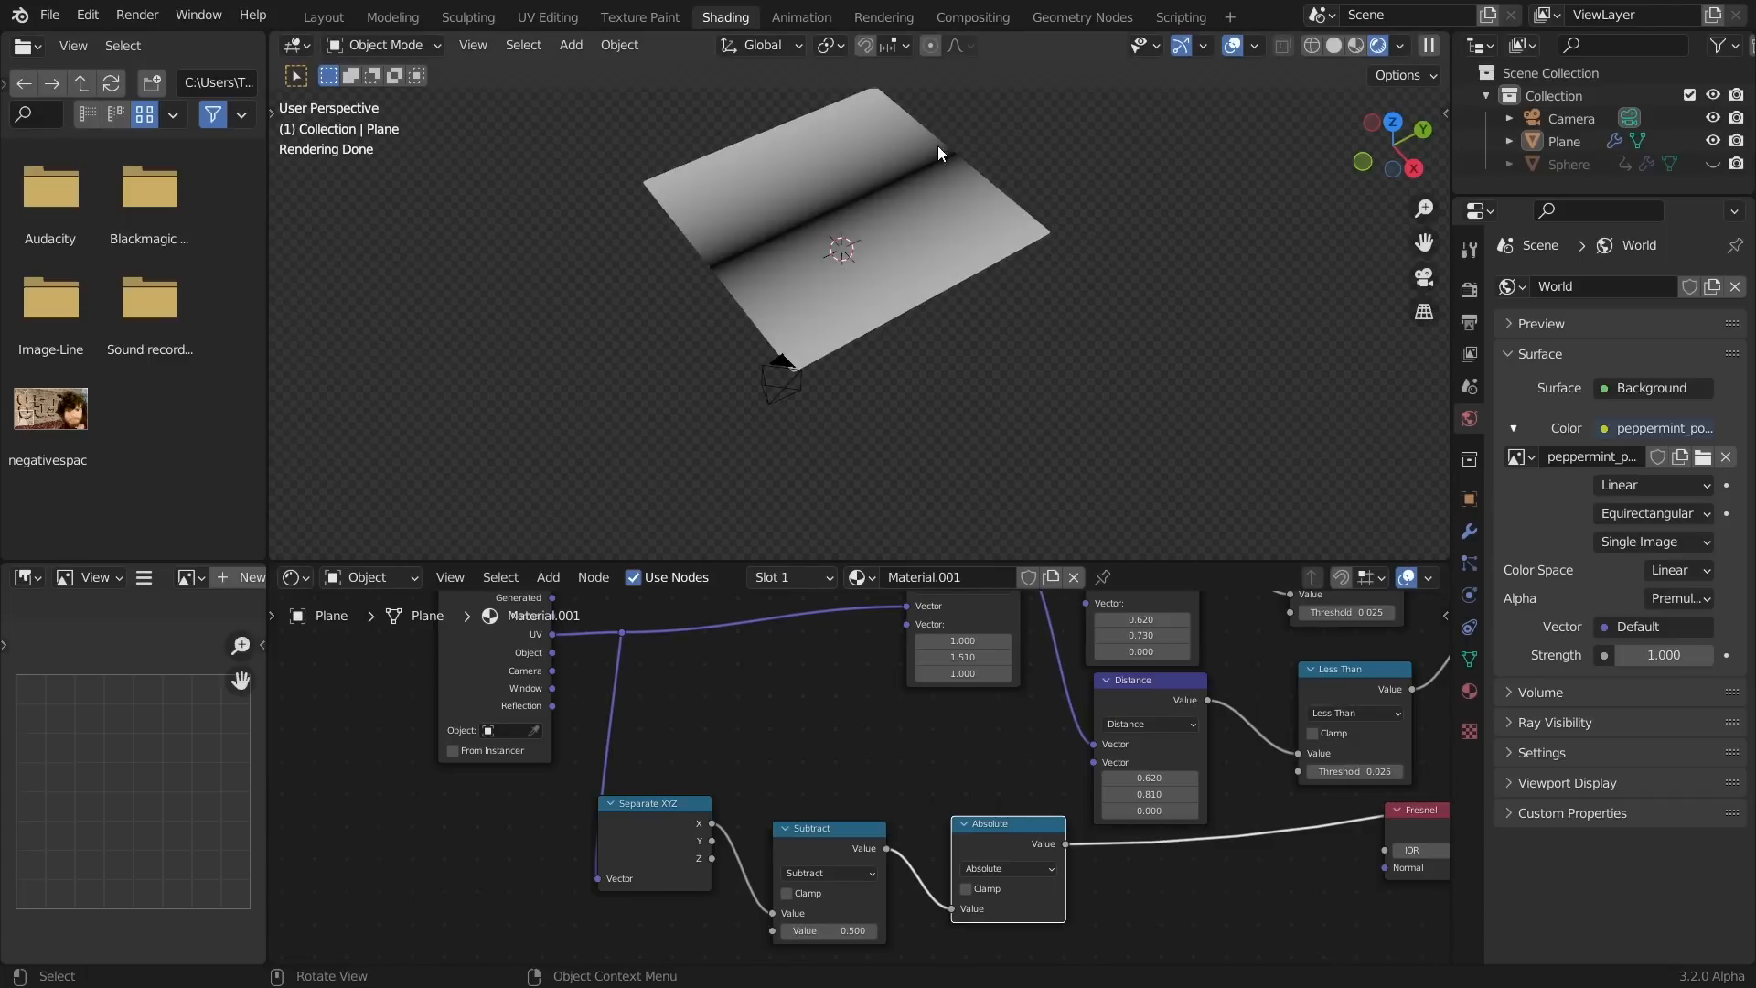
mouse_move(834, 930)
mouse_down()
mouse_move(850, 930)
mouse_move(834, 930)
mouse_up()
key(ctrl+z)
Duplicate the Subtract and Absolute pair and feed the copy from the Separate XYZ node's Y output
middle_drag(913, 833, 959, 662)
shift+click(914, 732)
key(shift+d)
click(938, 876)
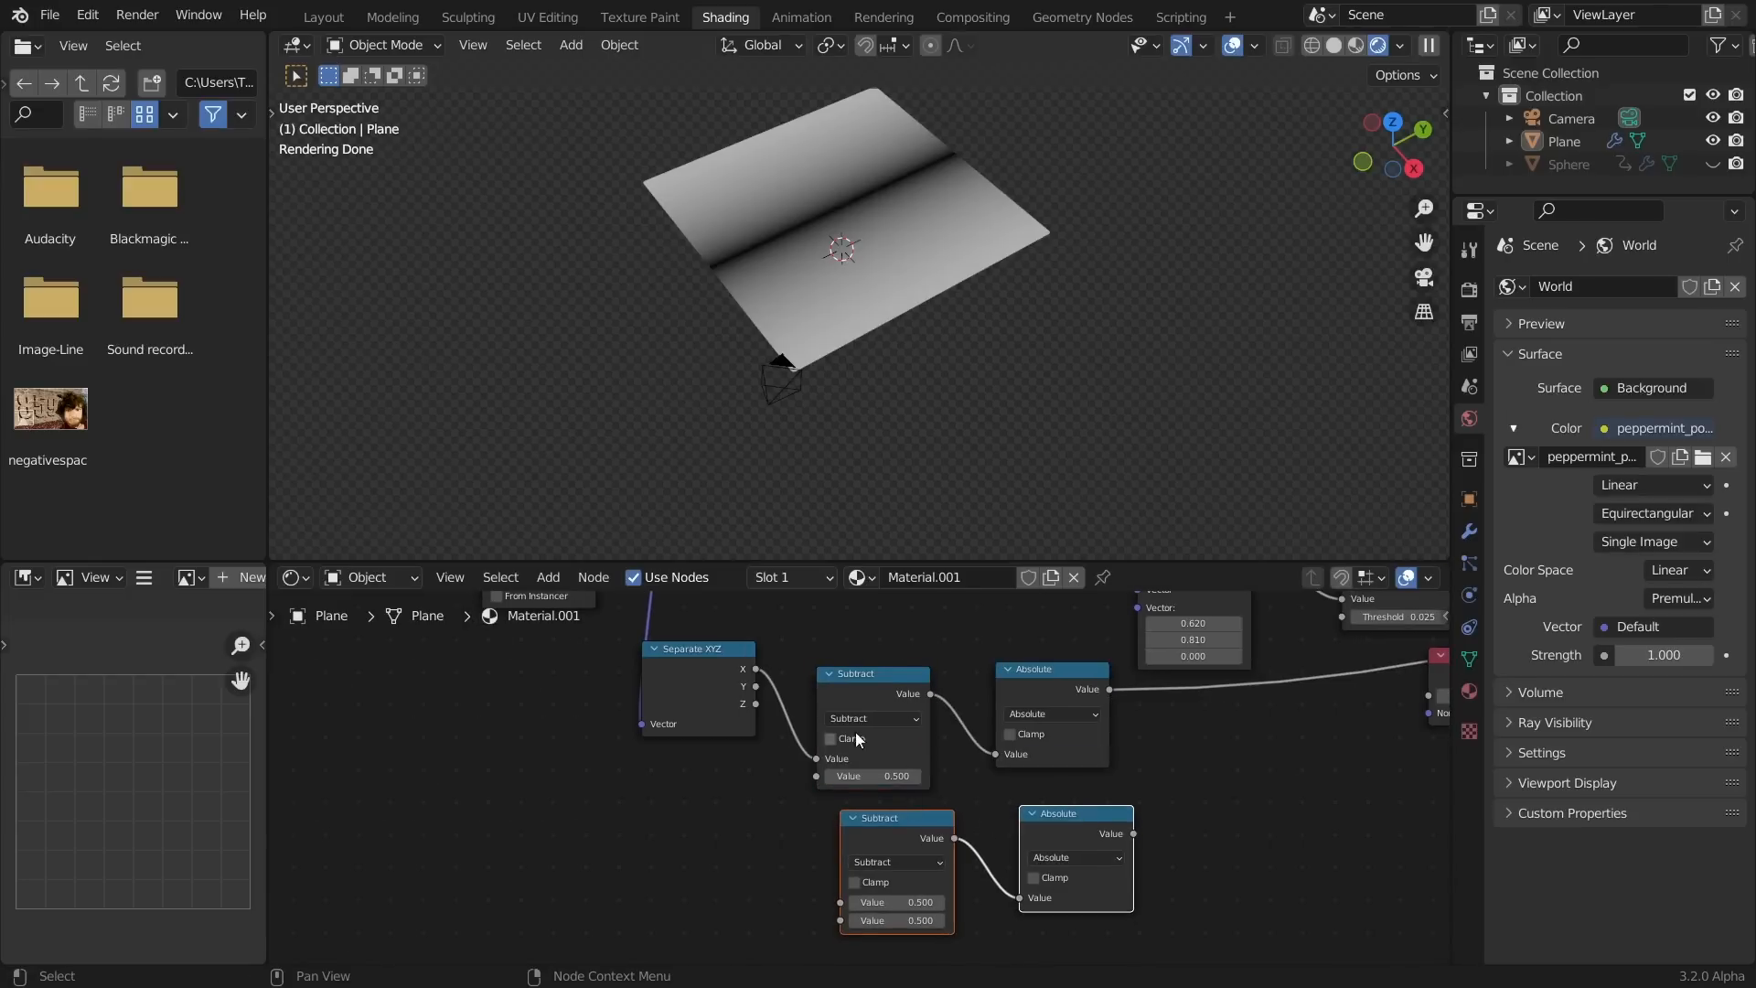
drag(755, 686, 839, 902)
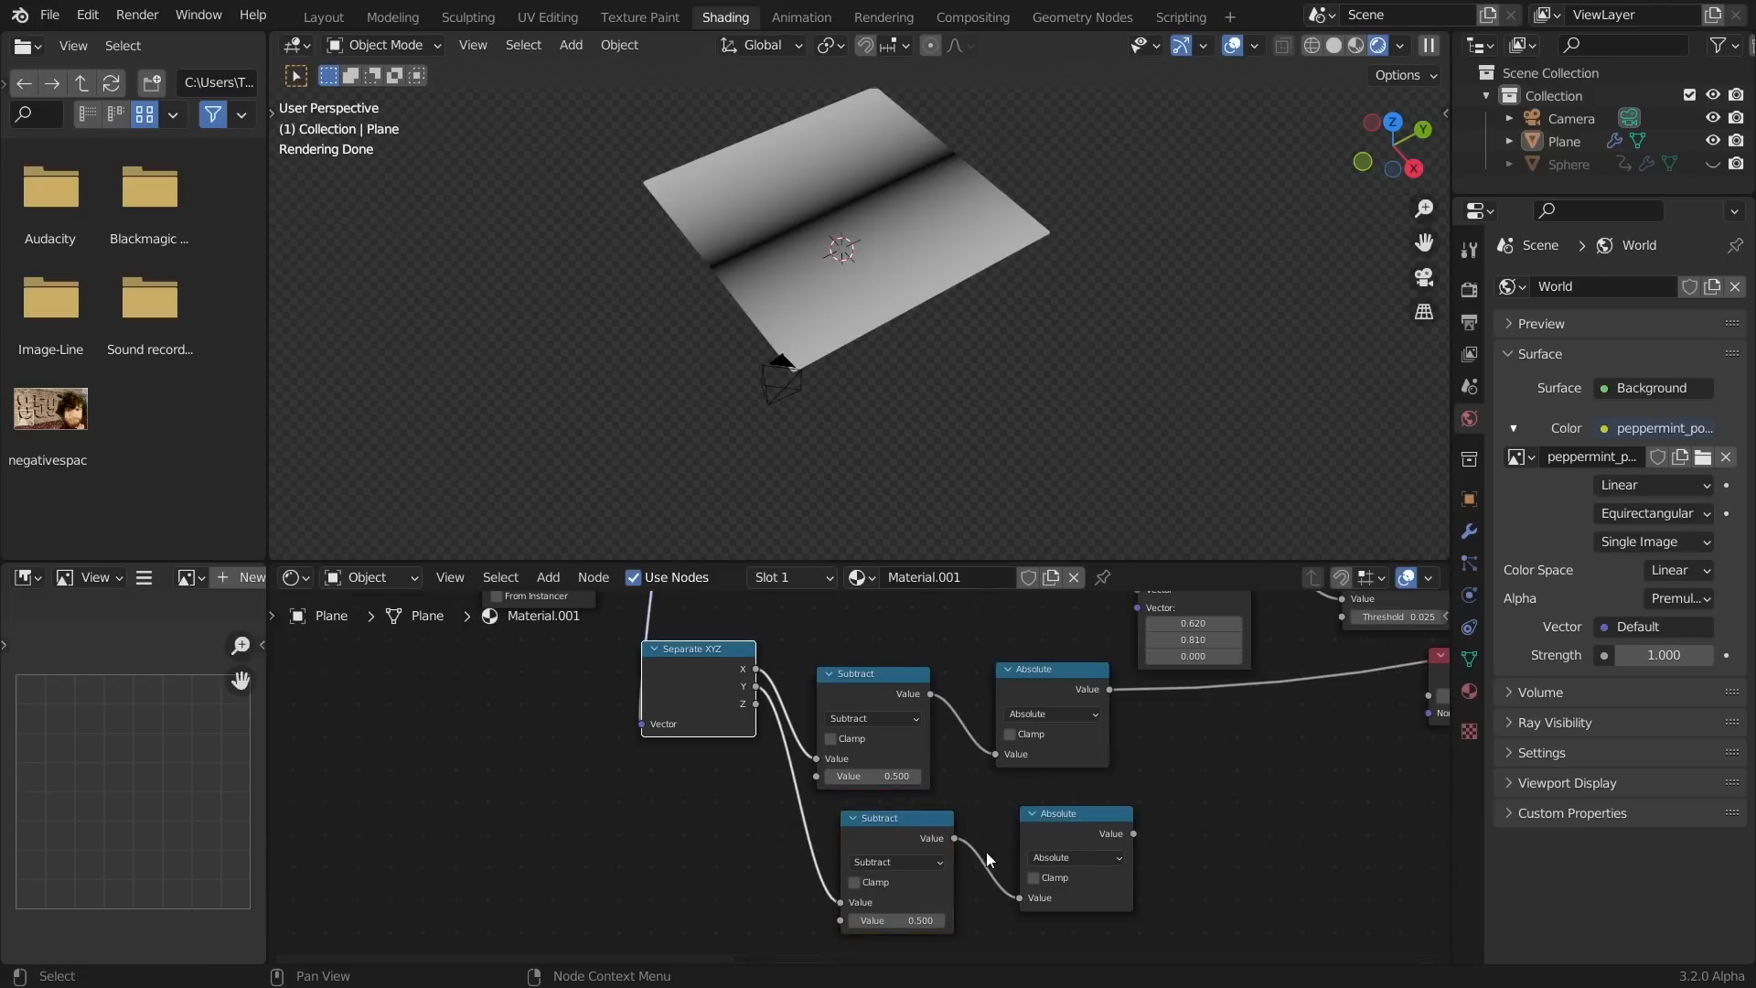
Place another duplicate of the Absolute node behind both branches and connect the two Absolute outputs to it
key(shift+d)
click(1236, 717)
drag(1203, 771, 1110, 690)
click(1057, 684)
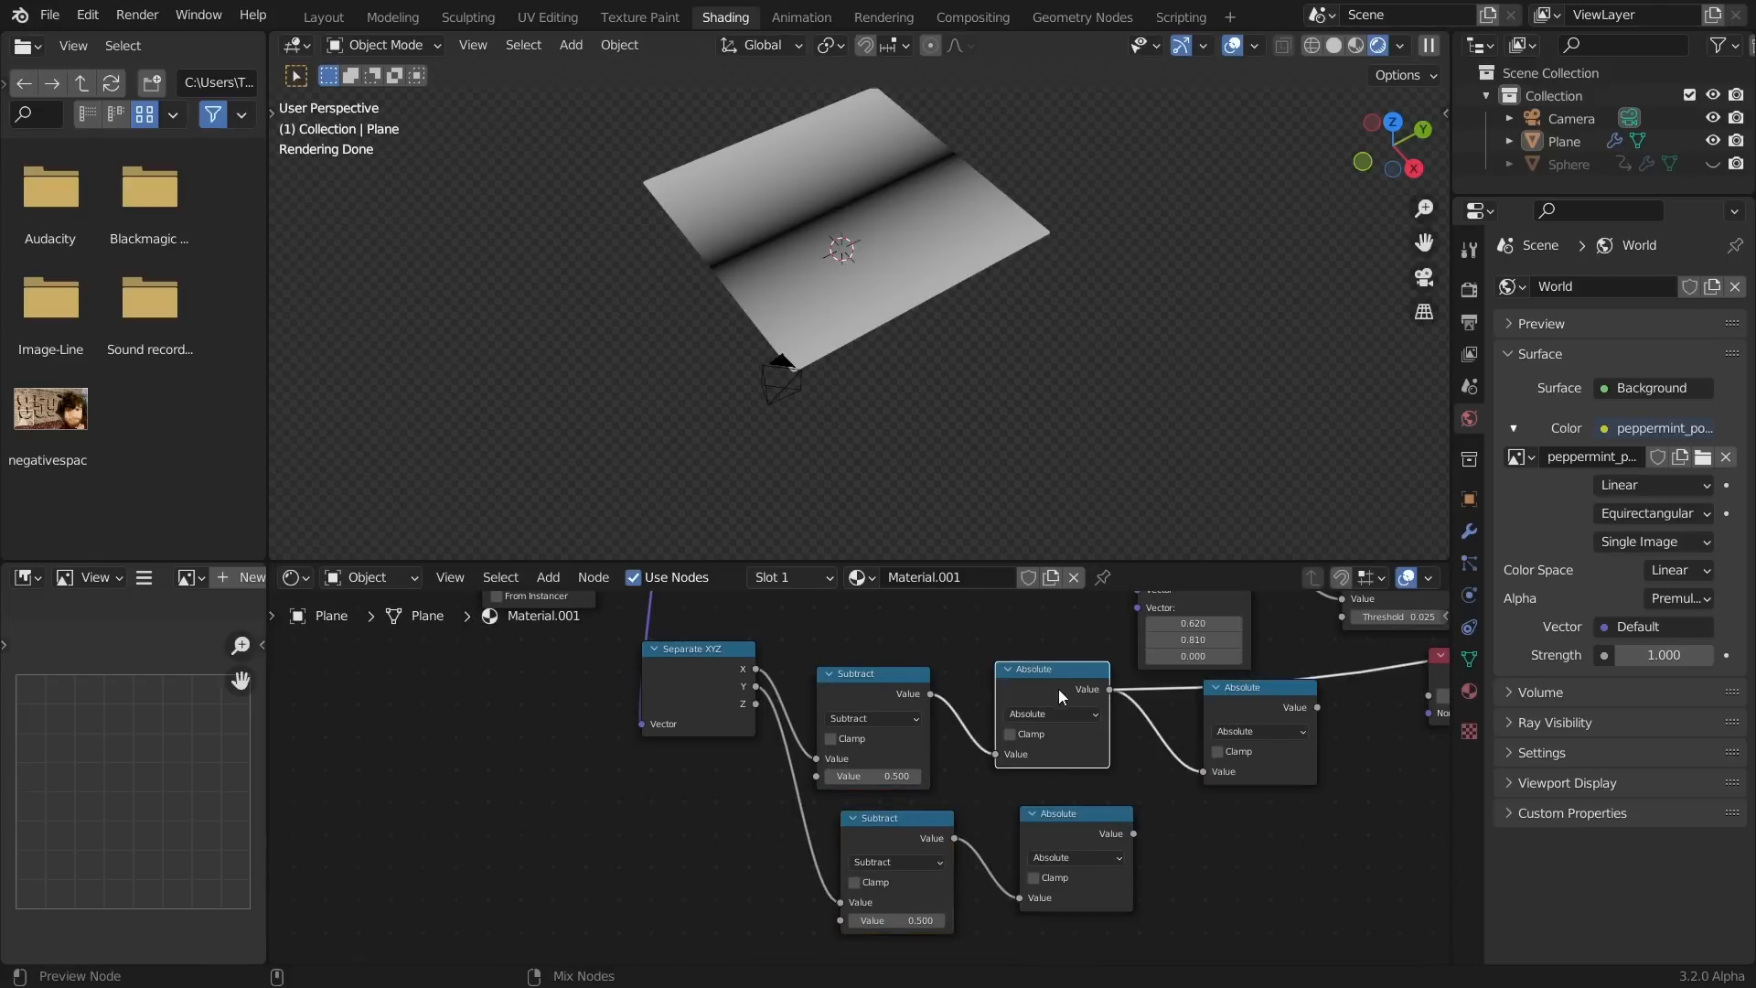
ctrl+shift+click(1105, 834)
middle_drag(1173, 820, 959, 827)
drag(922, 851, 1179, 714)
Set the node combining the two Absolute branches to Maximum and preview it on the cloth
click(1047, 739)
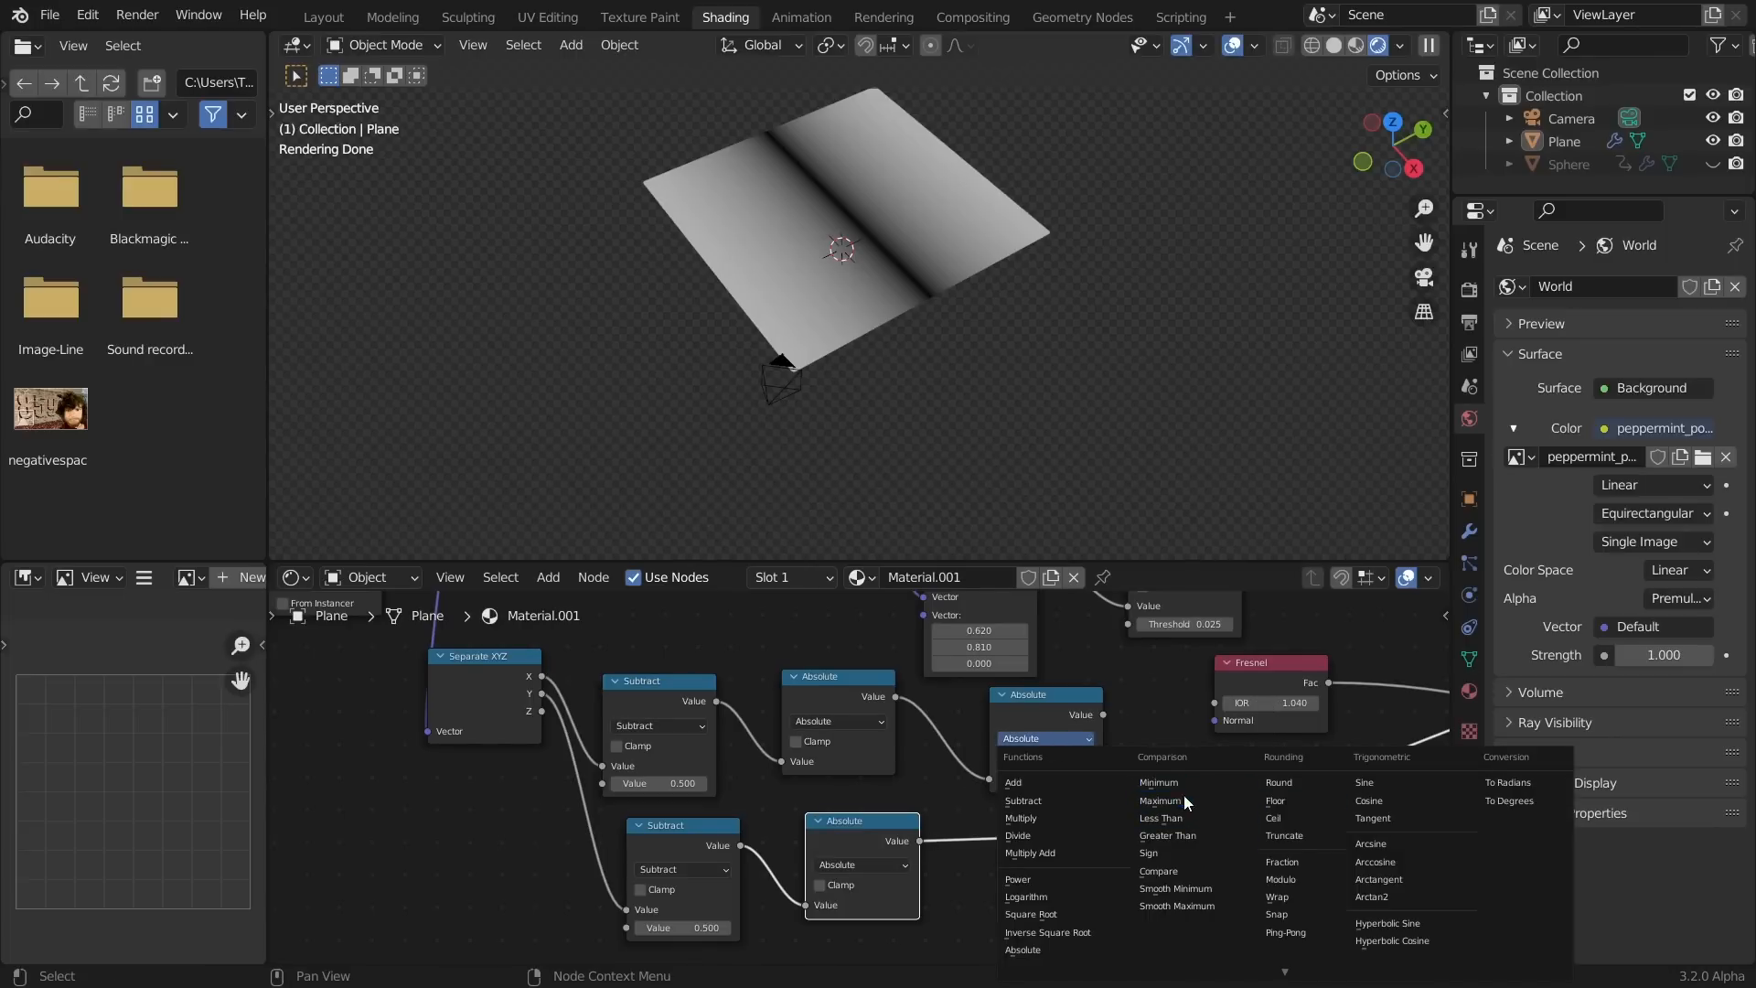
click(1184, 798)
ctrl+shift+click(1030, 700)
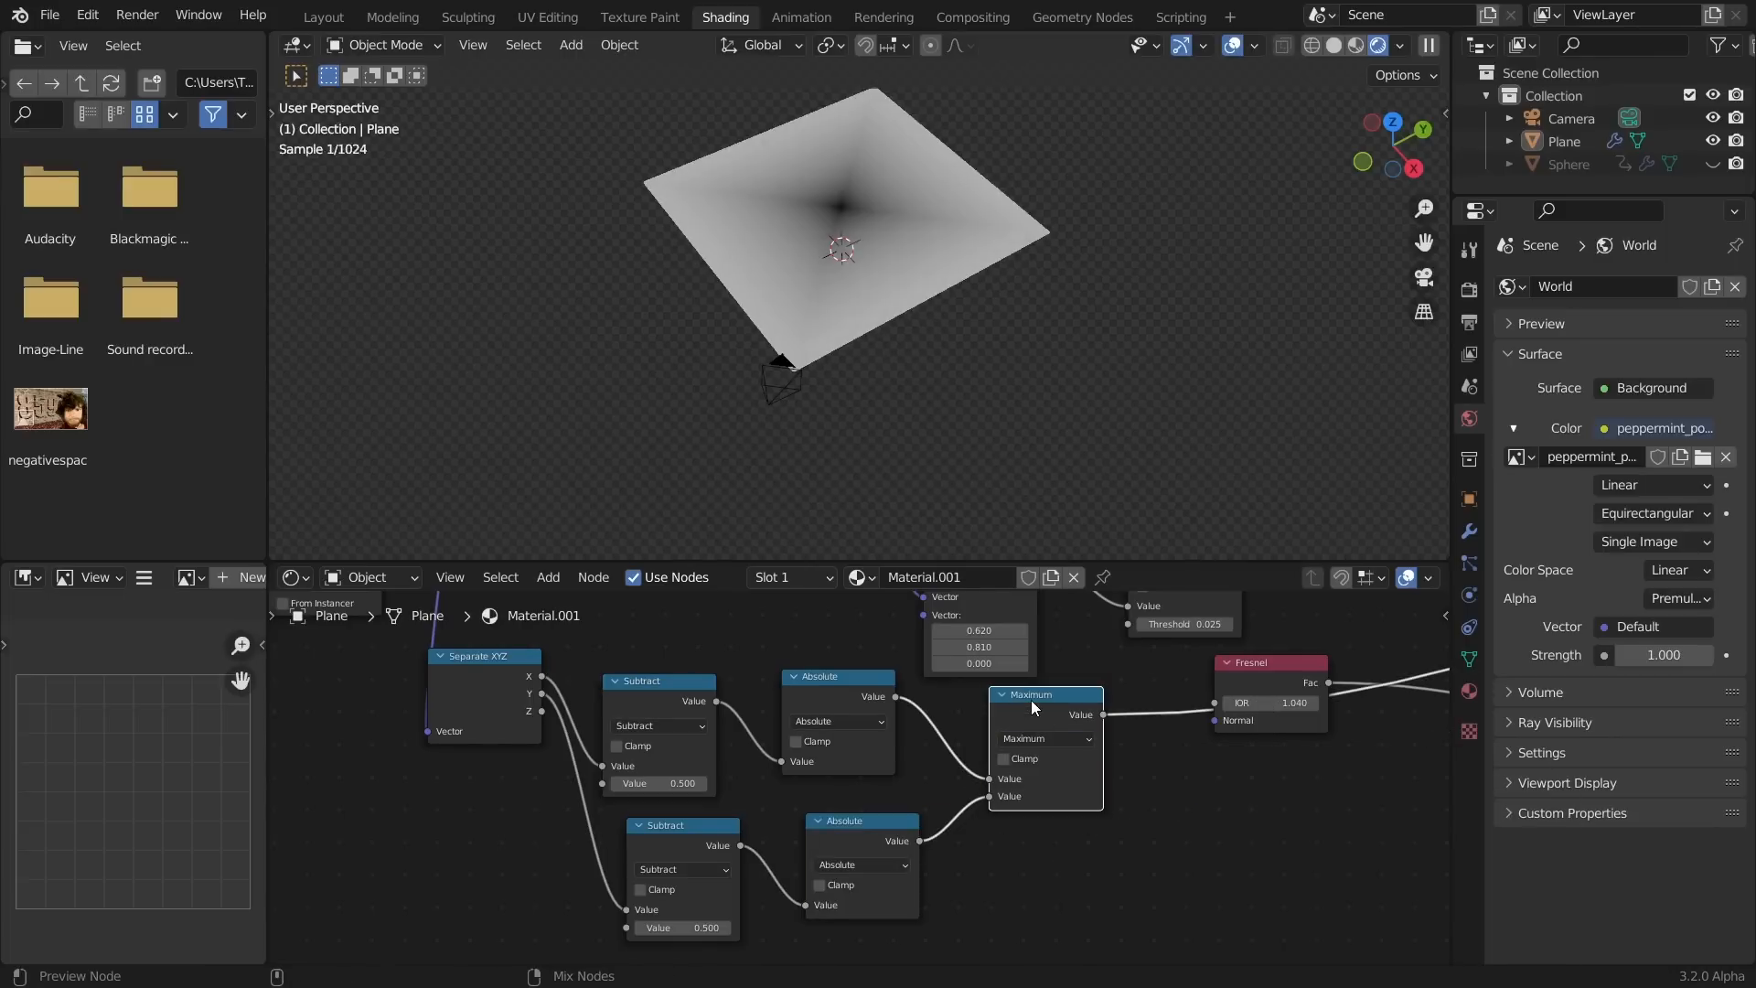
Draw crossing annotation strokes over the center of the cloth's gradient and undo them
scroll(847, 199, up, 2)
middle_drag(794, 225, 799, 310)
drag(817, 337, 823, 188)
drag(743, 238, 995, 249)
key(ctrl+z)
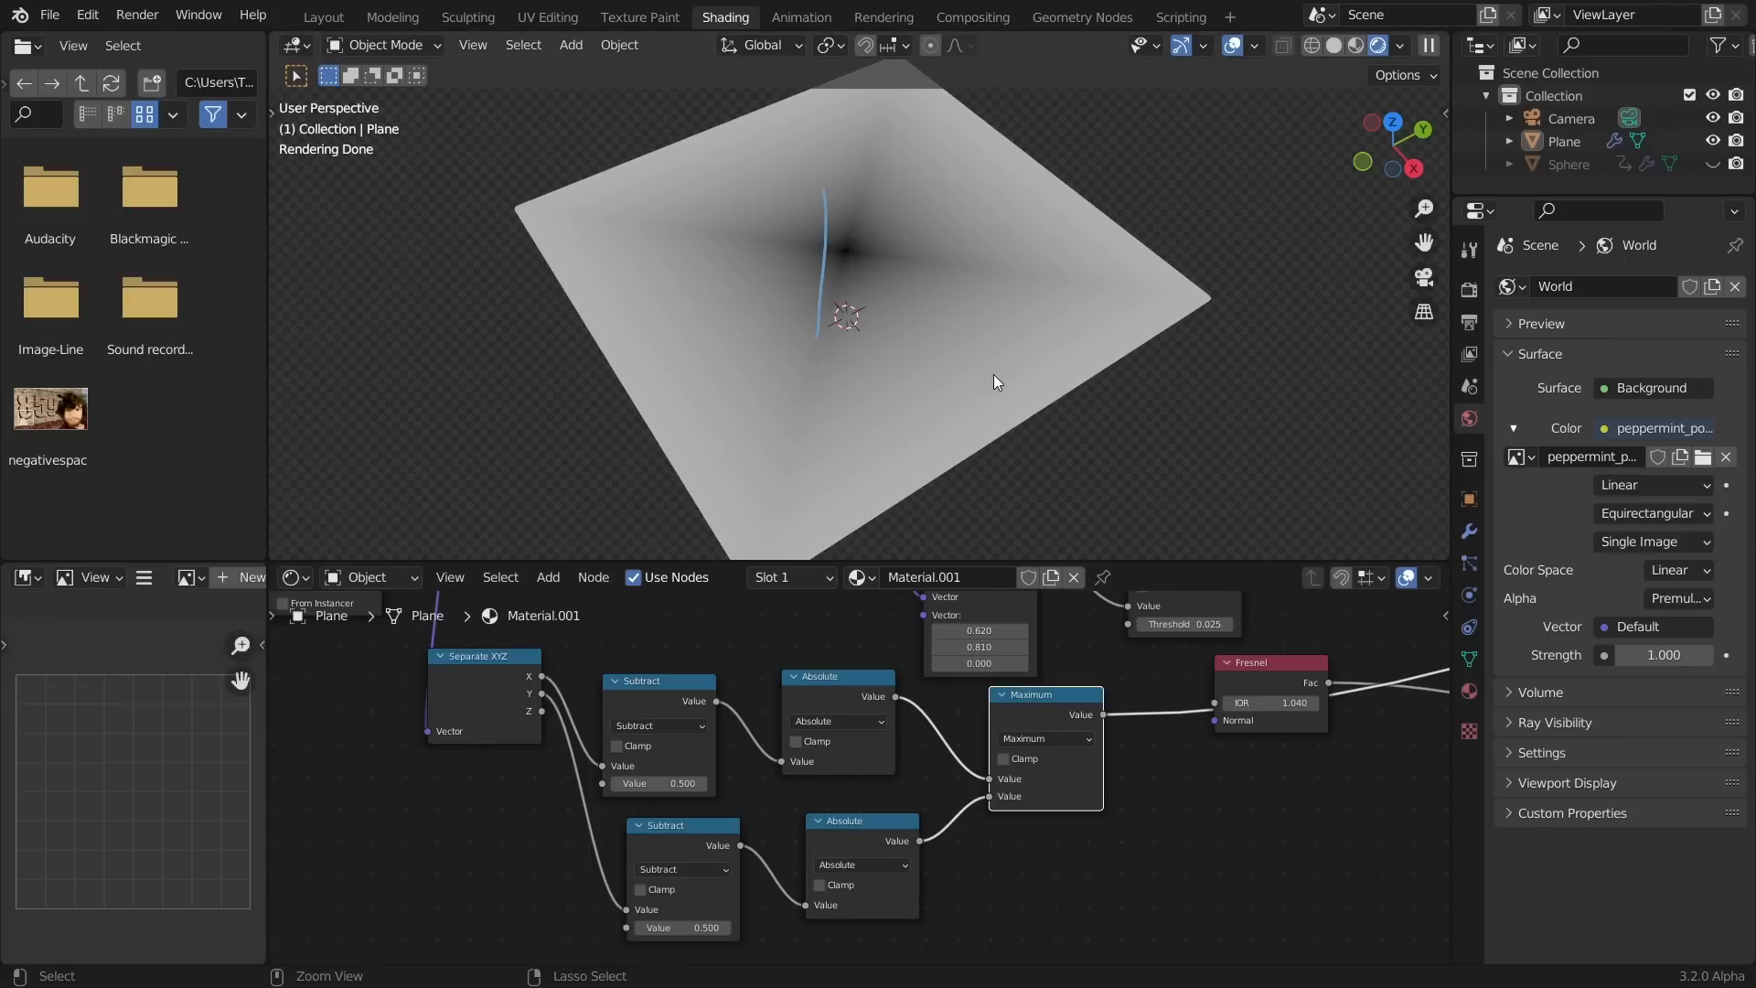
key(ctrl+z)
Try a duplicated Math node set to Greater Than after the Maximum node, then remove it with its links kept
drag(1051, 697, 1056, 820)
key(shift+d)
click(1237, 812)
click(1239, 850)
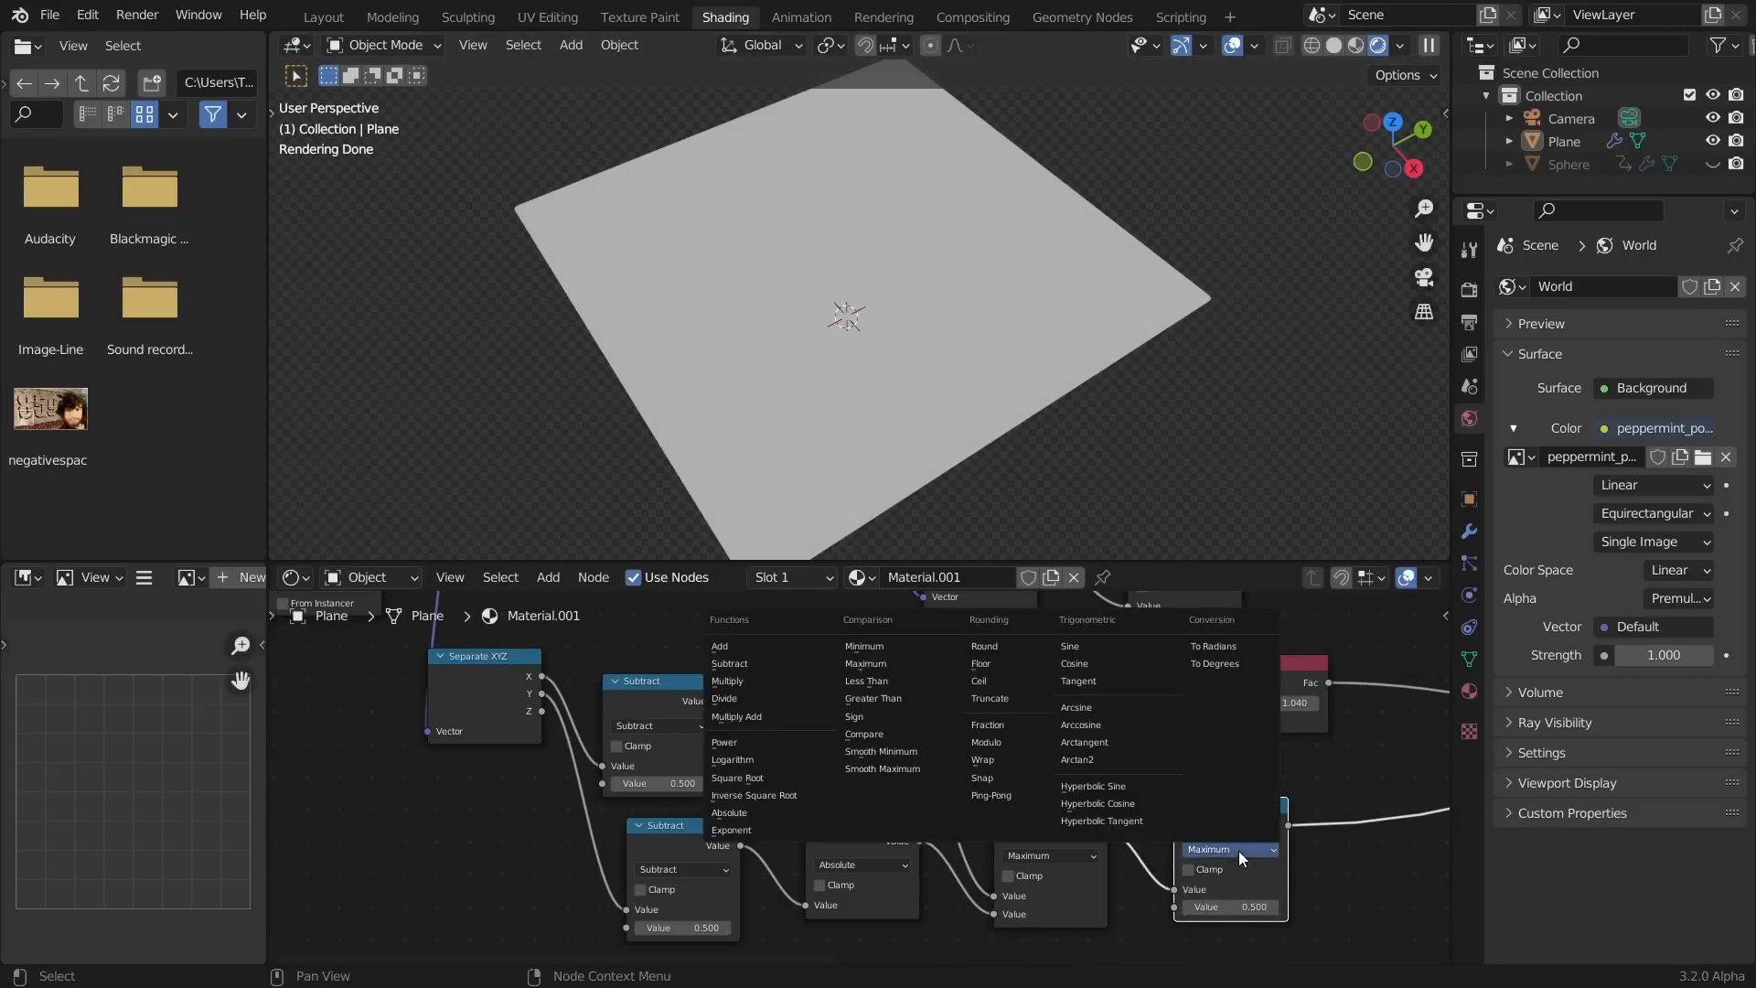
key(g)
mouse_move(1242, 904)
shift+mouse_down()
mouse_move(1004, 904)
mouse_move(1251, 904)
mouse_move(1187, 904)
mouse_move(1233, 906)
shift+mouse_up()
key(ctrl+x)
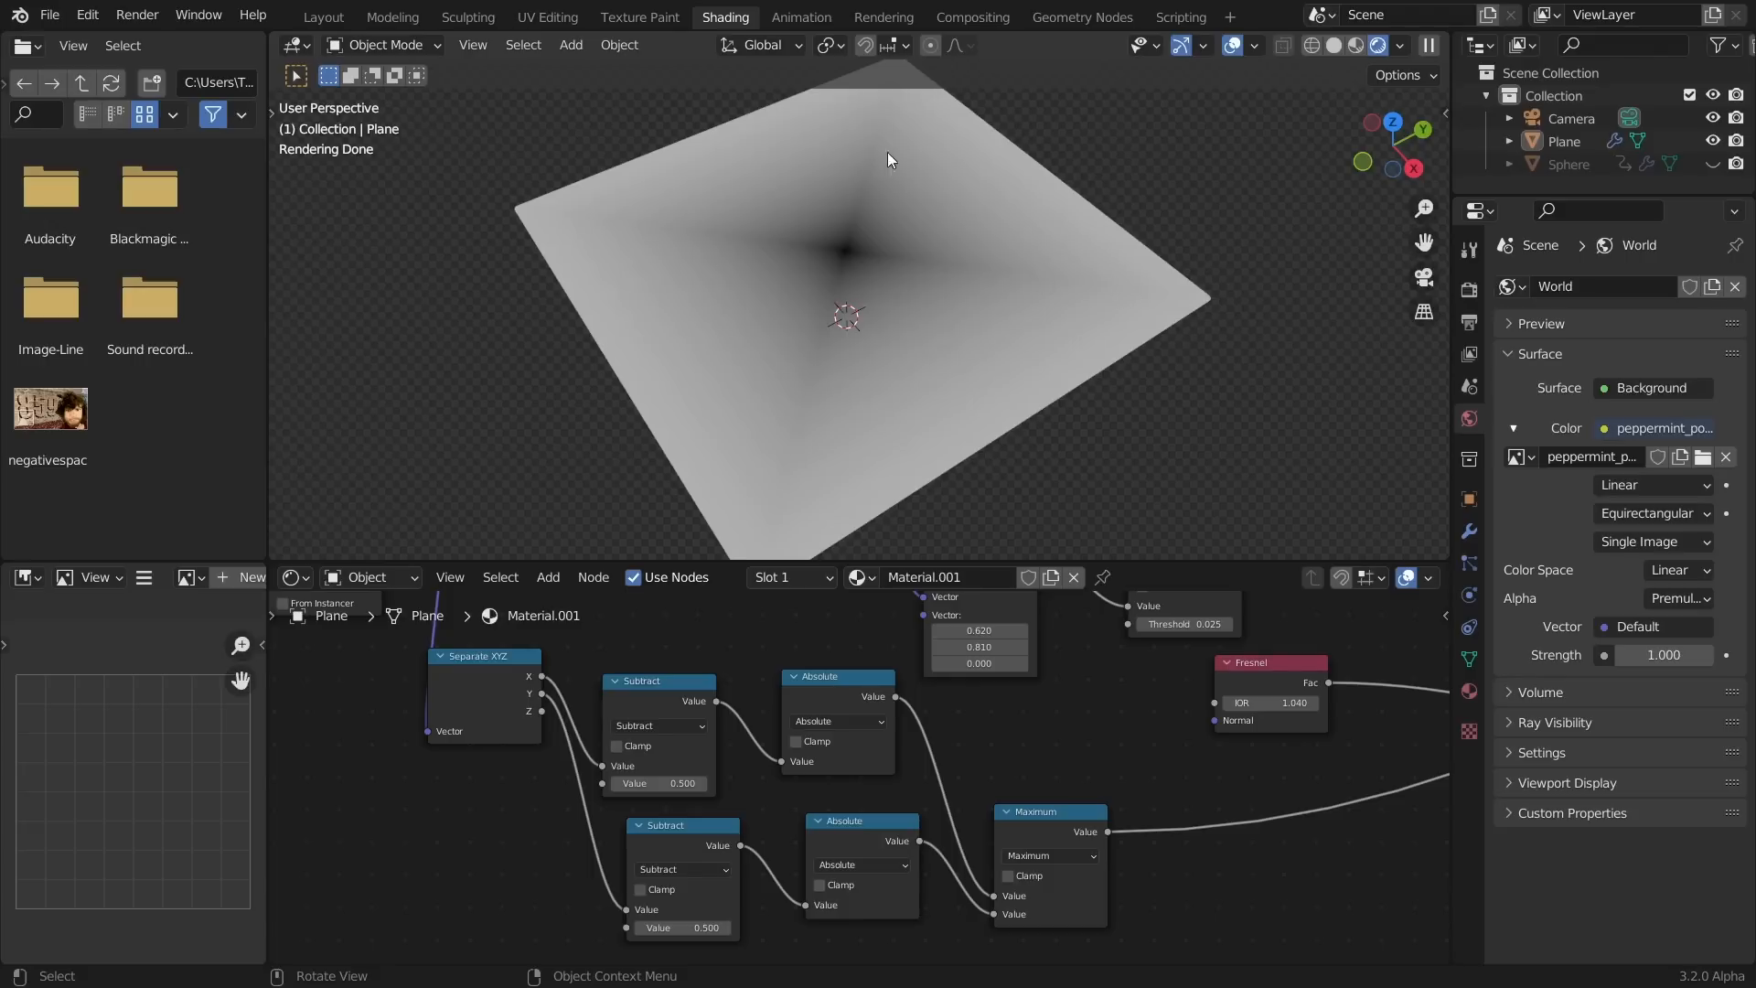
Insert a ColorRamp node after the Maximum node
scroll(891, 336, down, 2)
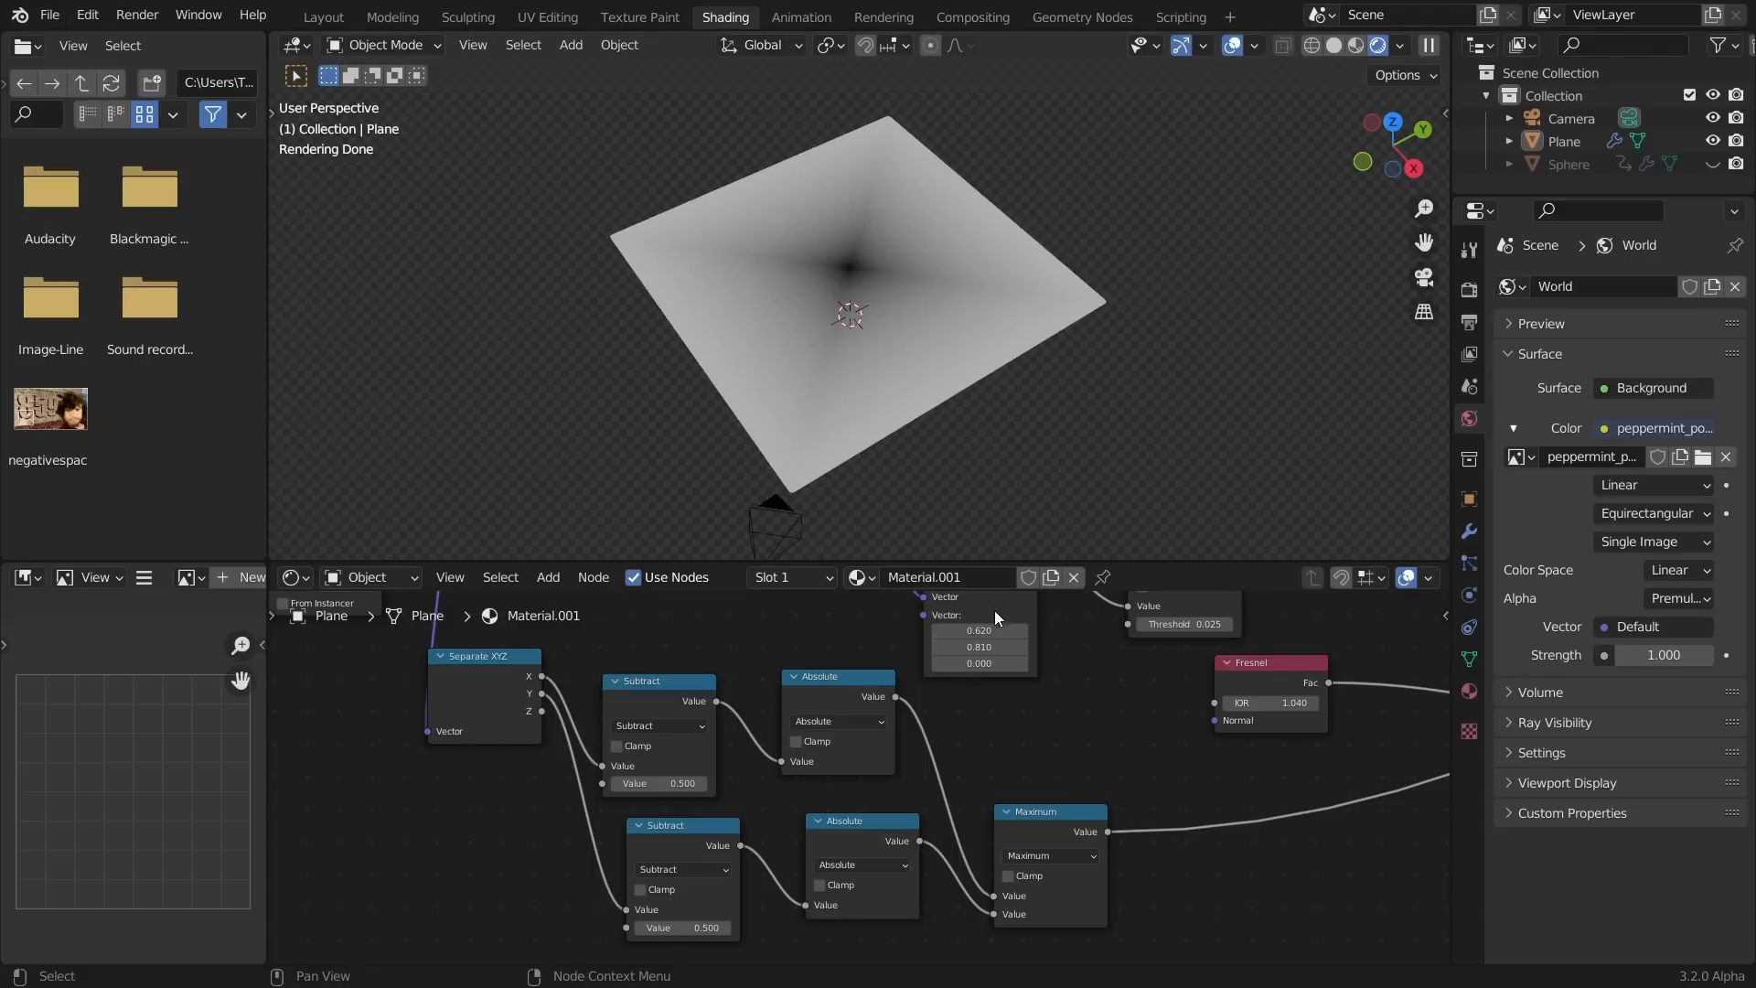
middle_drag(1129, 814, 956, 776)
key(shift+a)
click(919, 716)
text(col)
key(Return)
click(1003, 783)
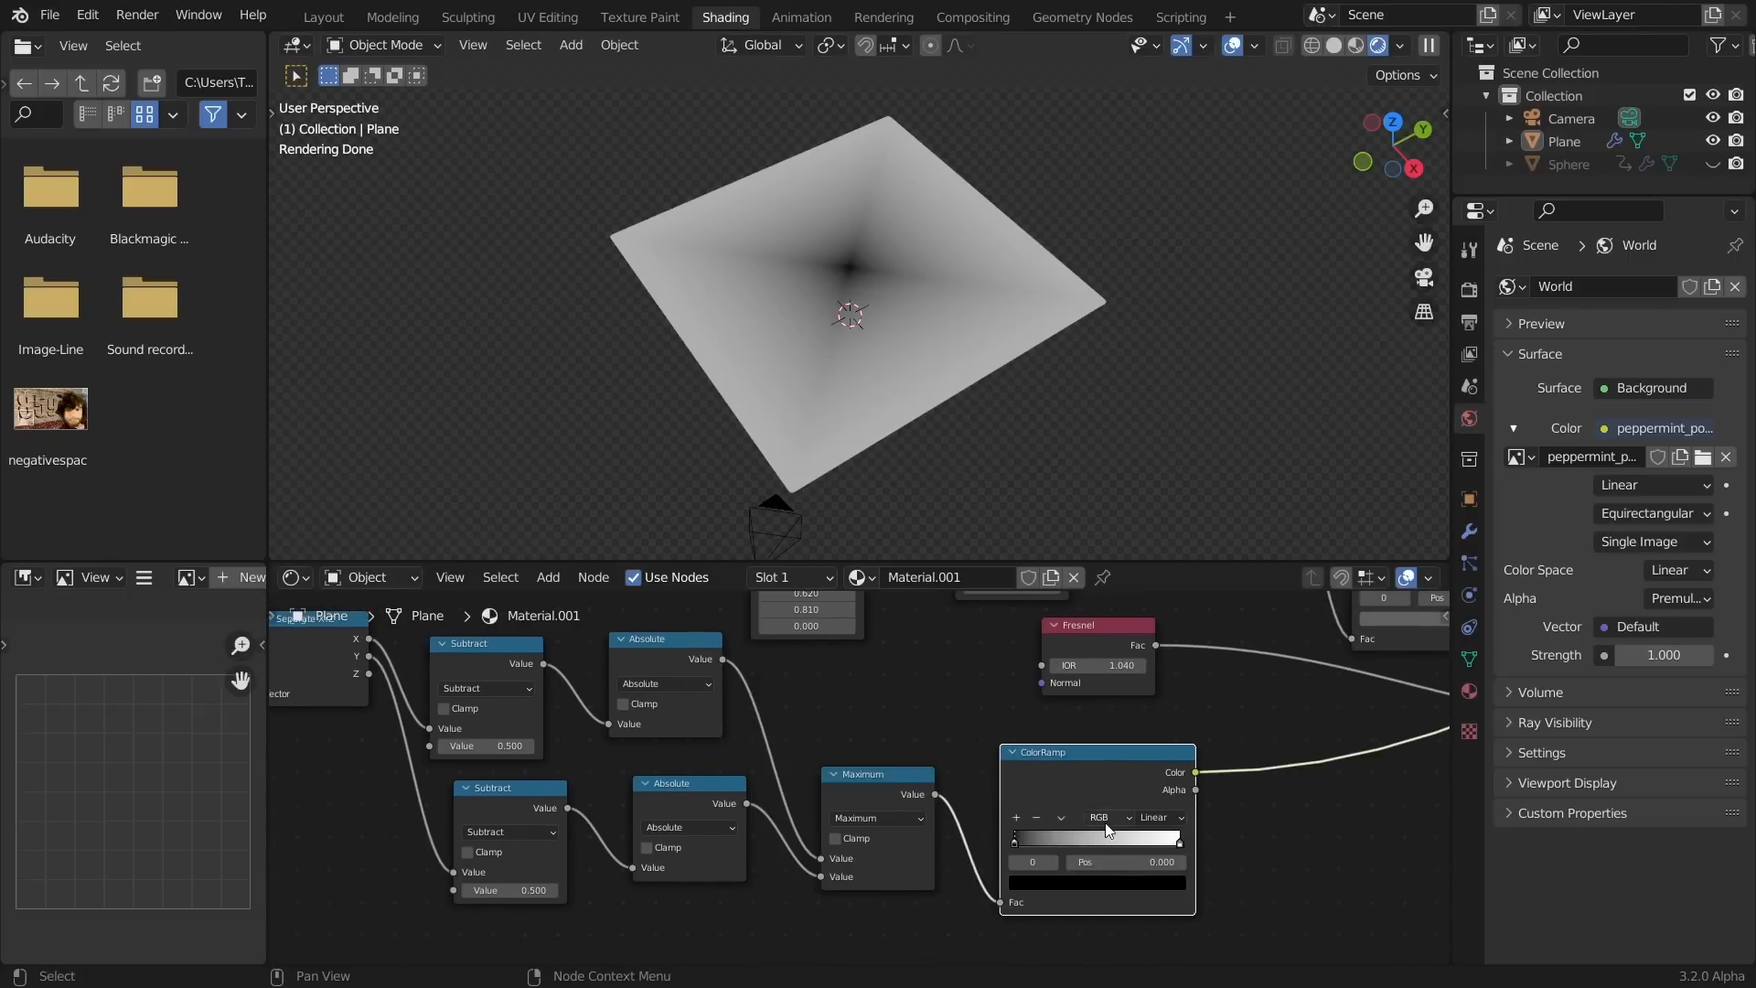
Move the new ColorRamp's black stop to position 0.430 so only the cloth's border stays bright
middle_drag(1110, 848, 913, 803)
scroll(913, 801, up, 2)
drag(912, 801, 1015, 830)
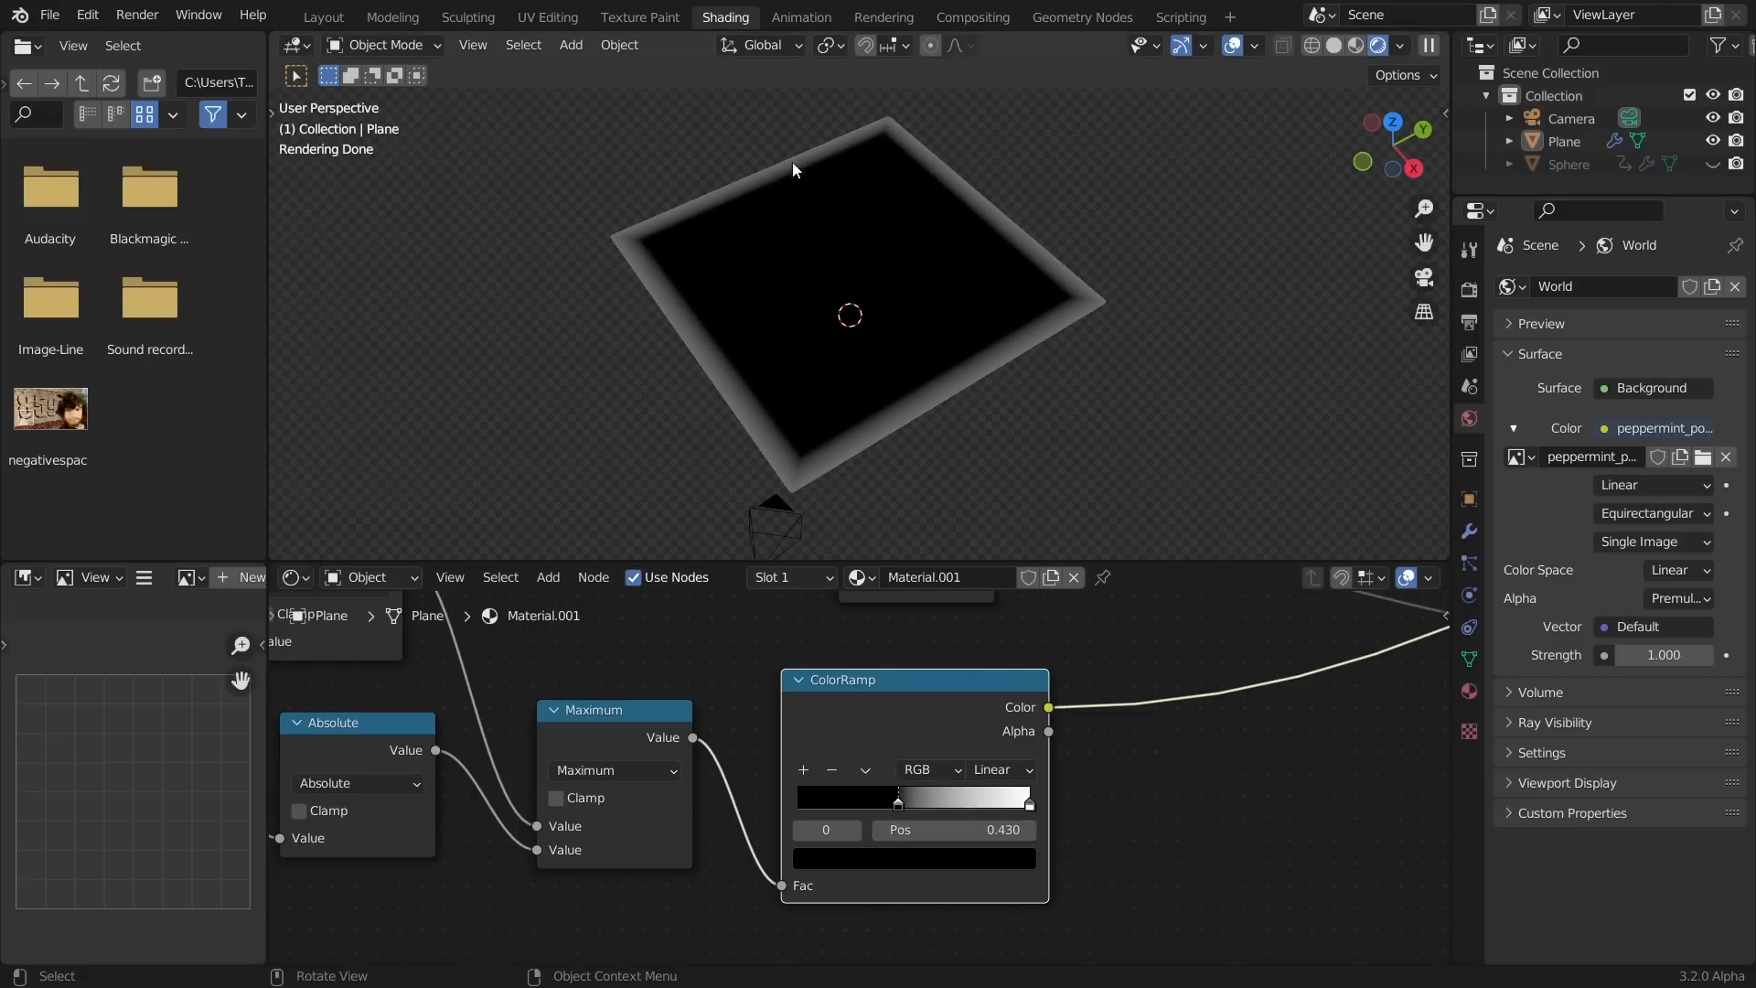
Insert a Math node between the transparency ColorRamp and the Principled BSDF's Alpha input
scroll(1018, 777, down, 3)
middle_drag(1023, 727, 772, 826)
middle_drag(904, 647, 816, 659)
drag(814, 657, 701, 656)
key(shift+a)
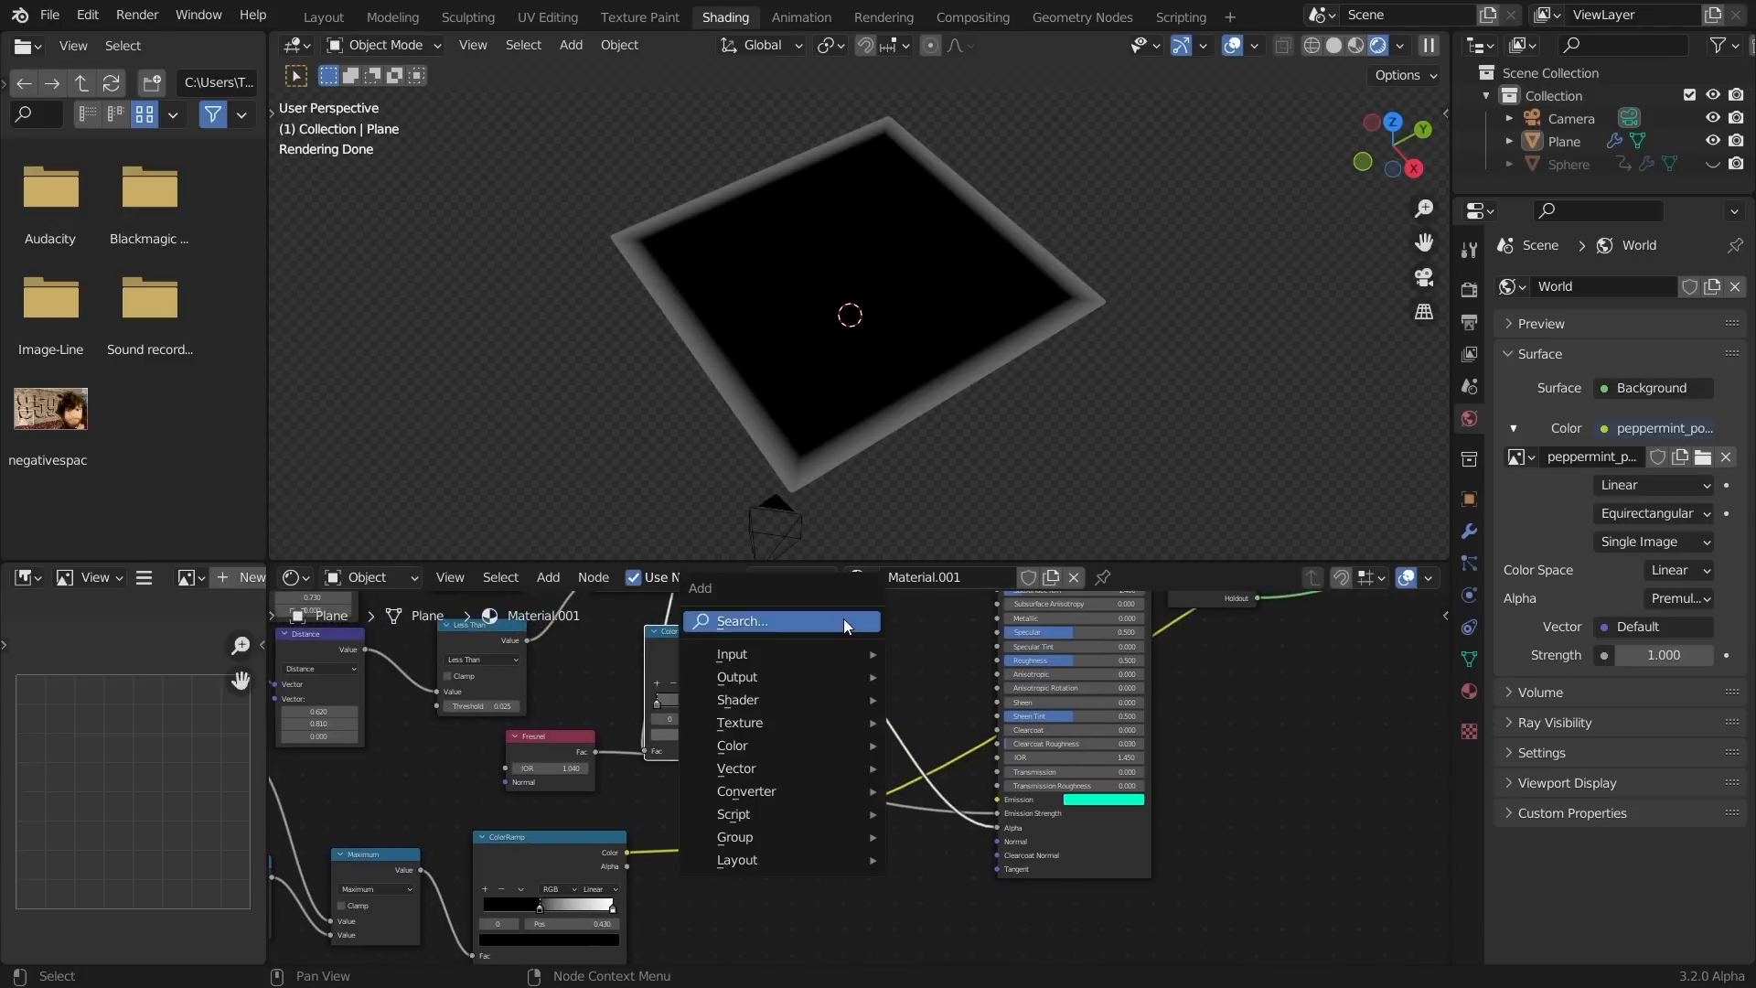
click(843, 618)
text(math)
key(Return)
click(851, 734)
Connect the border ColorRamp's color to the Add node's second value and preview the Mix Shader on the cloth
drag(627, 853, 855, 722)
middle_drag(1085, 643, 997, 852)
middle_drag(1326, 705, 976, 645)
ctrl+shift+click(1077, 654)
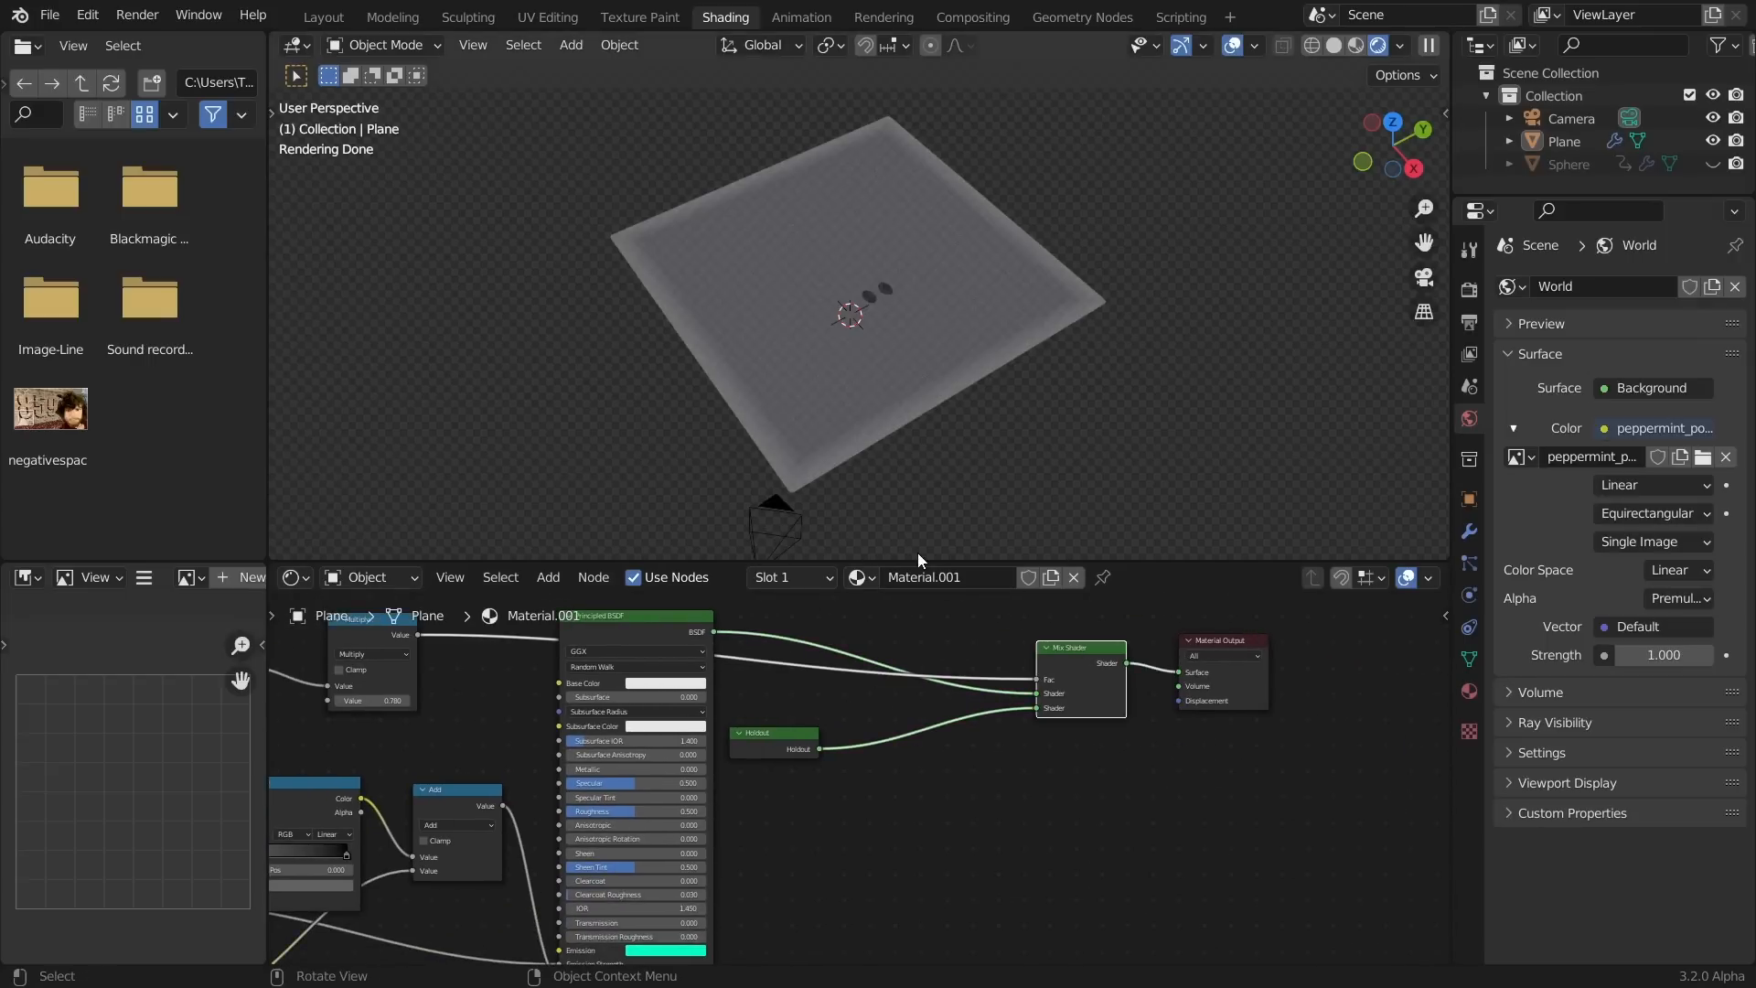
Play the animation while orbiting to view the ghost, stop playback and save the file
key(space)
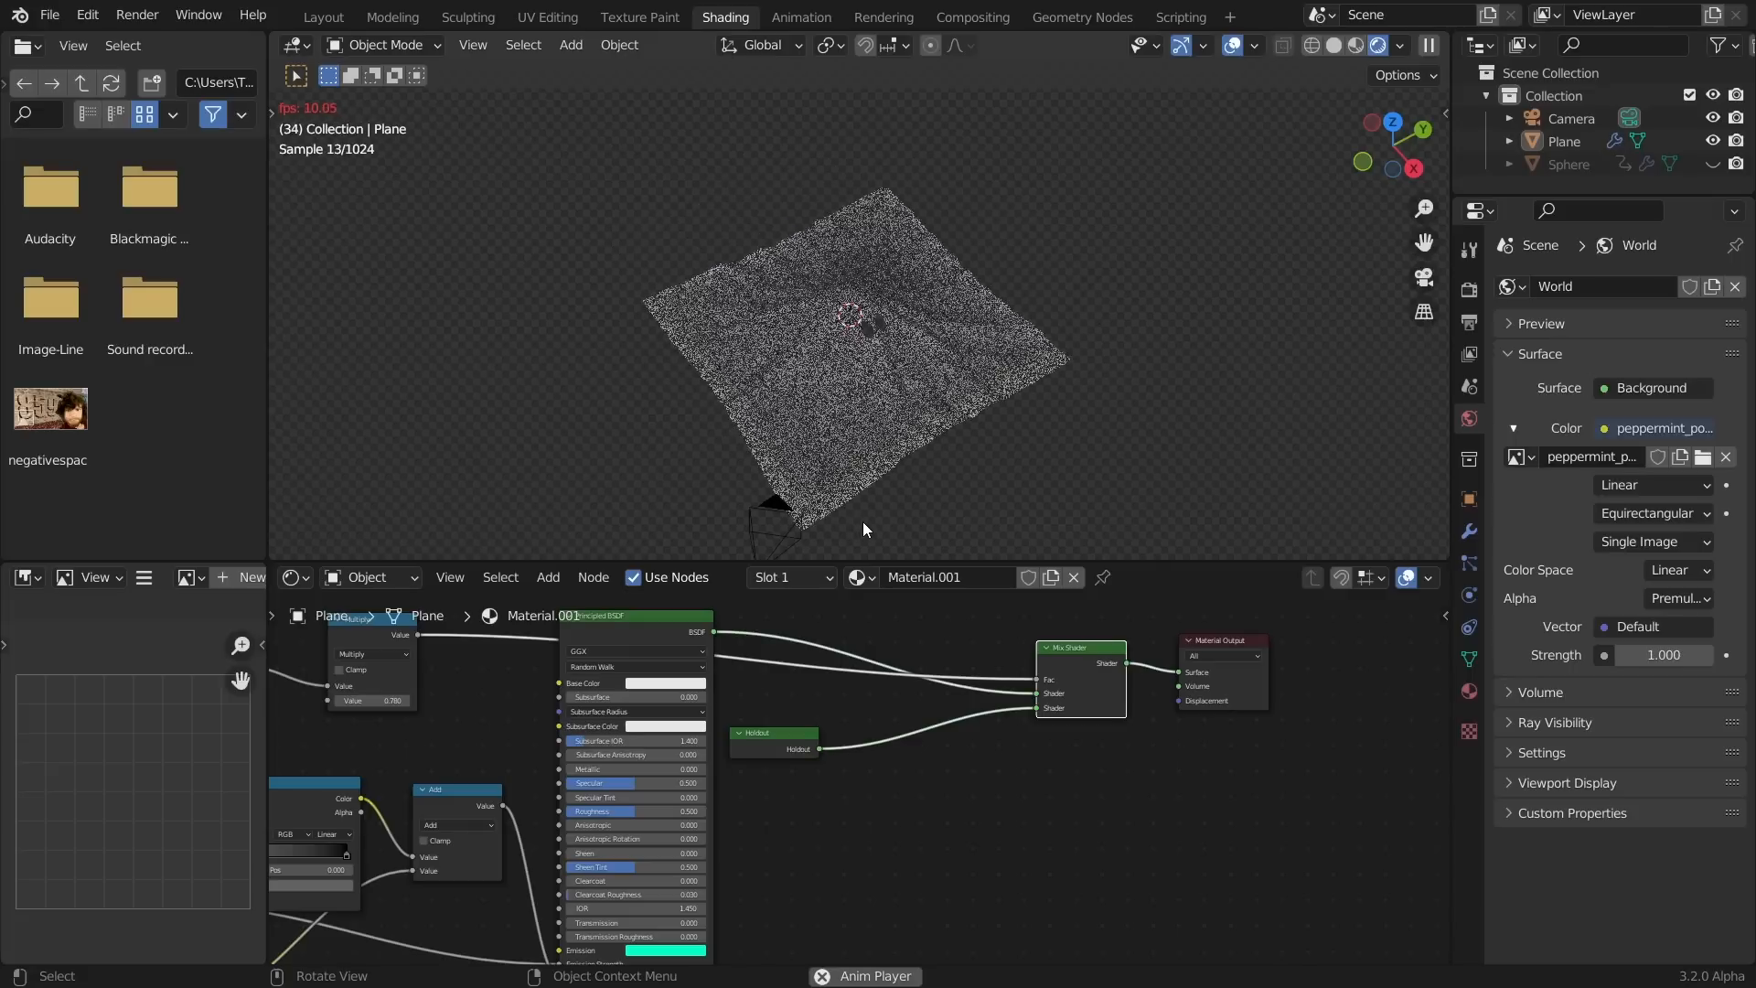
middle_drag(863, 521, 929, 349)
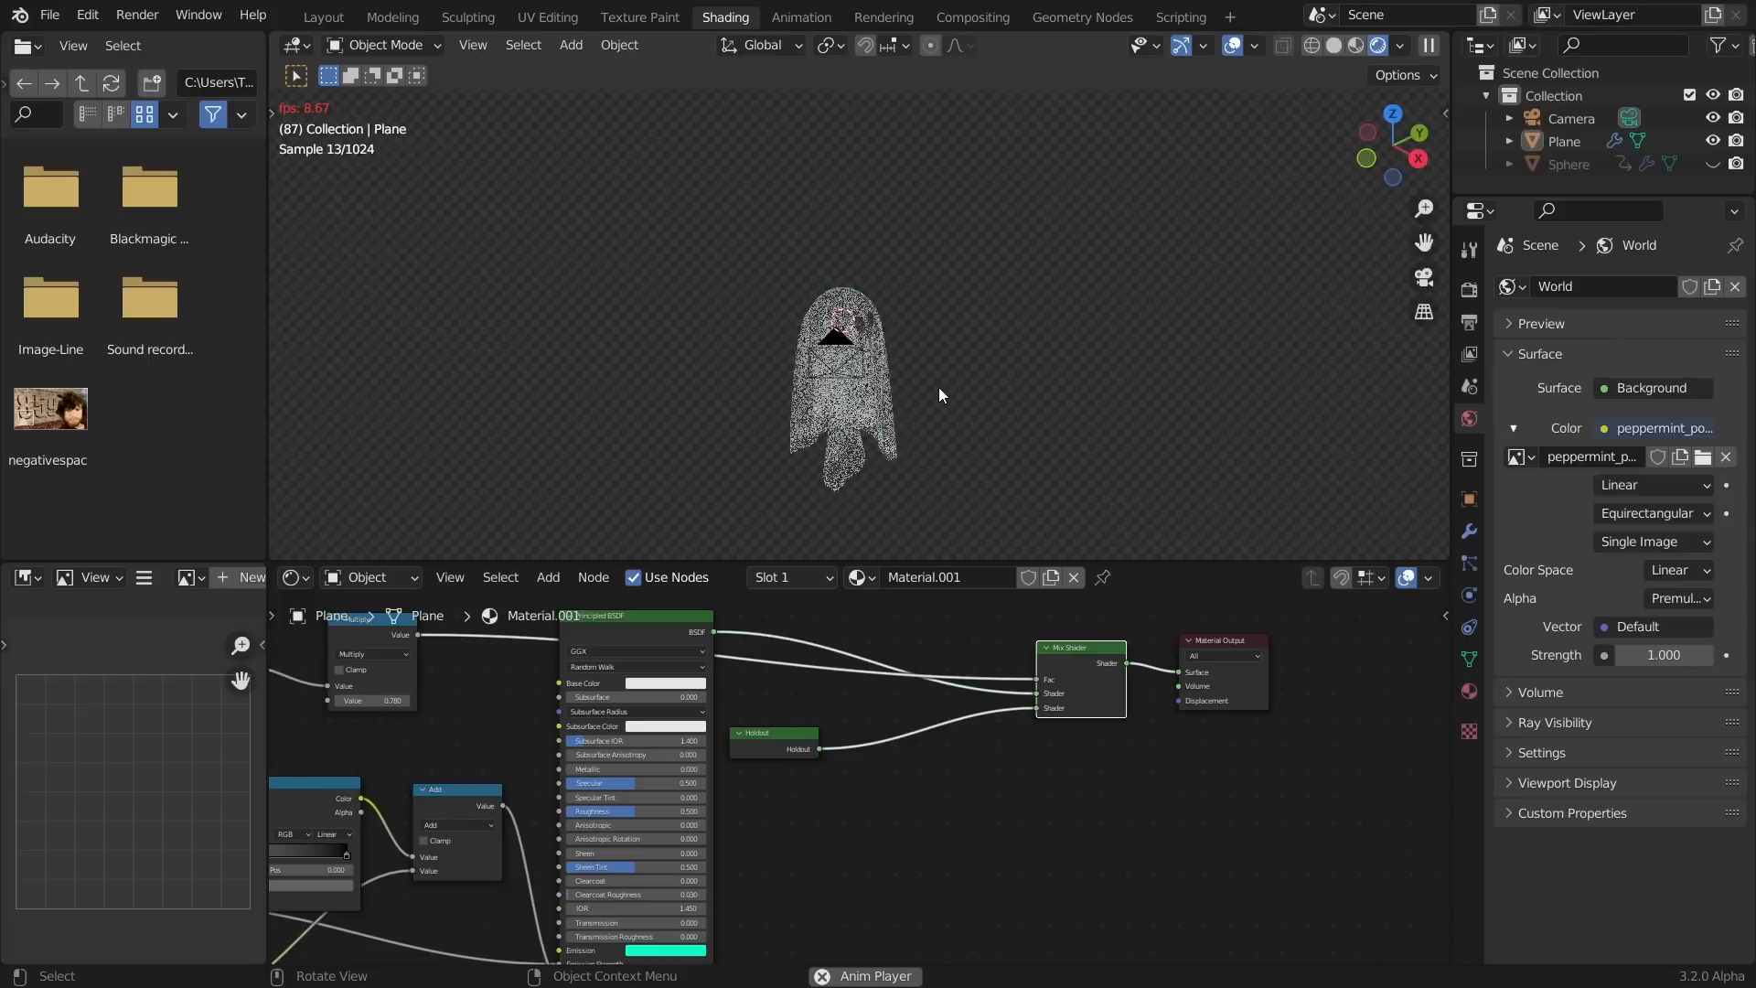
key(space)
key(ctrl+s)
Name the cloth simulation's cache "butty" and bake it
click(1469, 595)
scroll(1614, 710, down, 10)
click(1573, 834)
scroll(1582, 805, down, 6)
double_click(1632, 657)
text(bu)
key(ctrl+a)
text(butty)
key(Return)
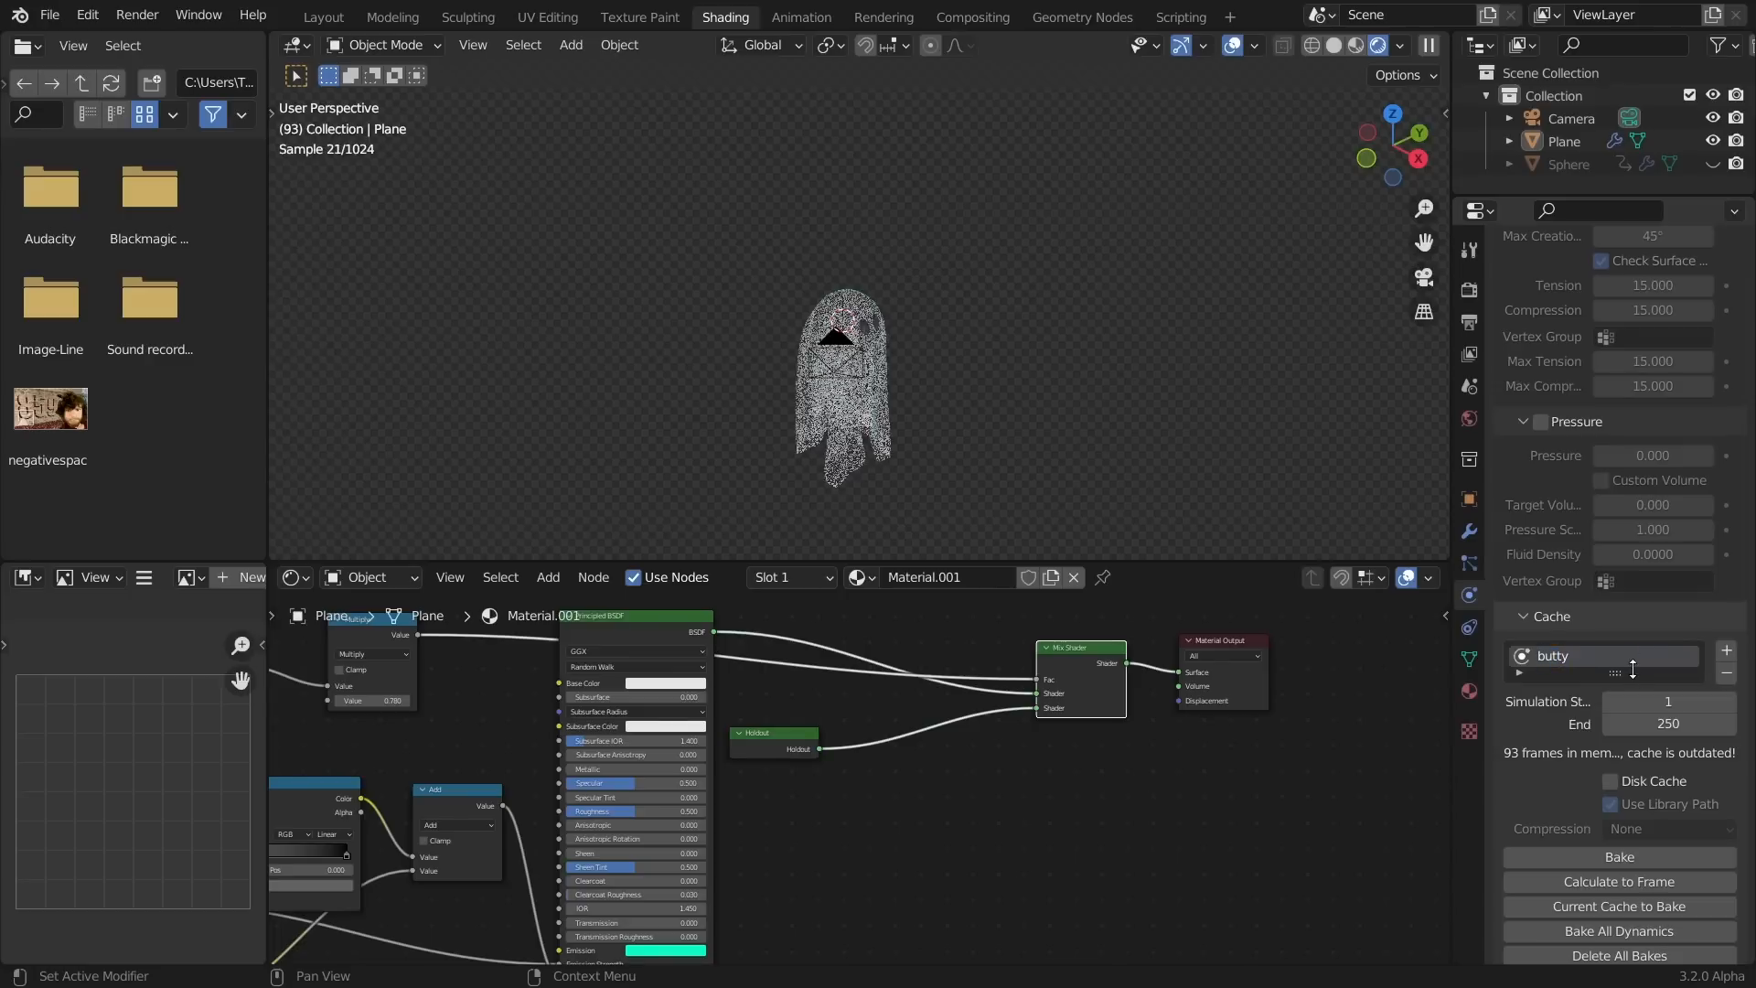
scroll(1649, 856, down, 1)
click(1650, 819)
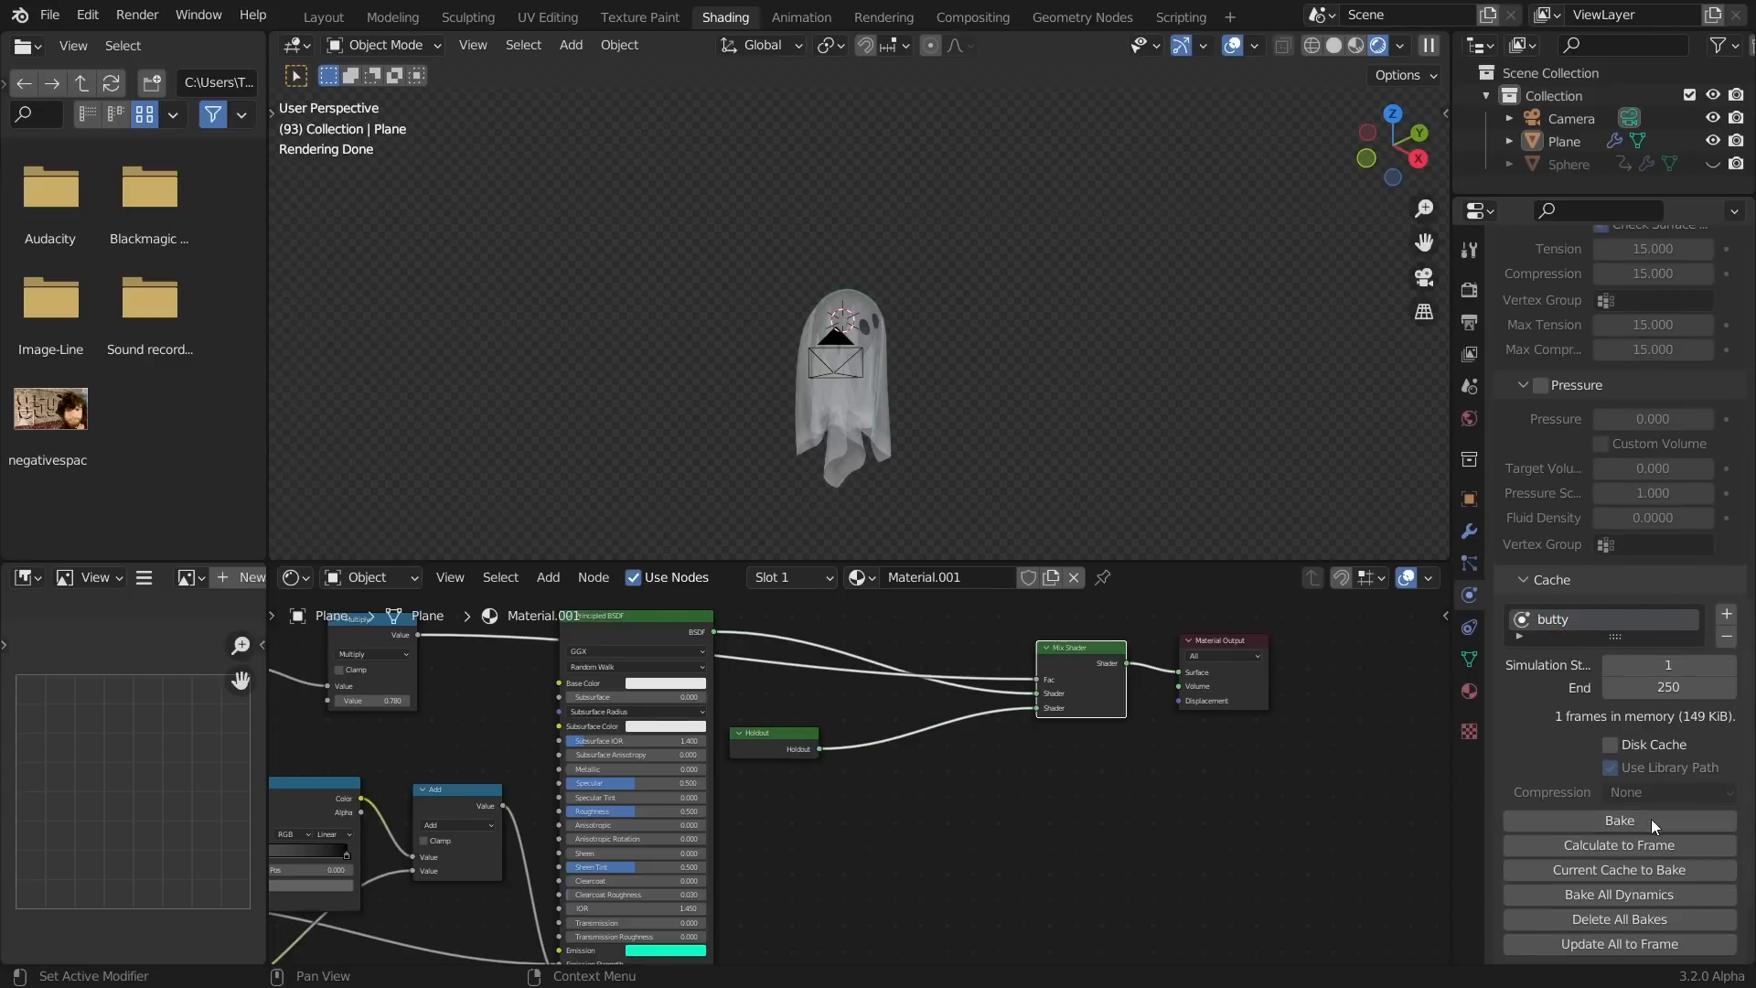
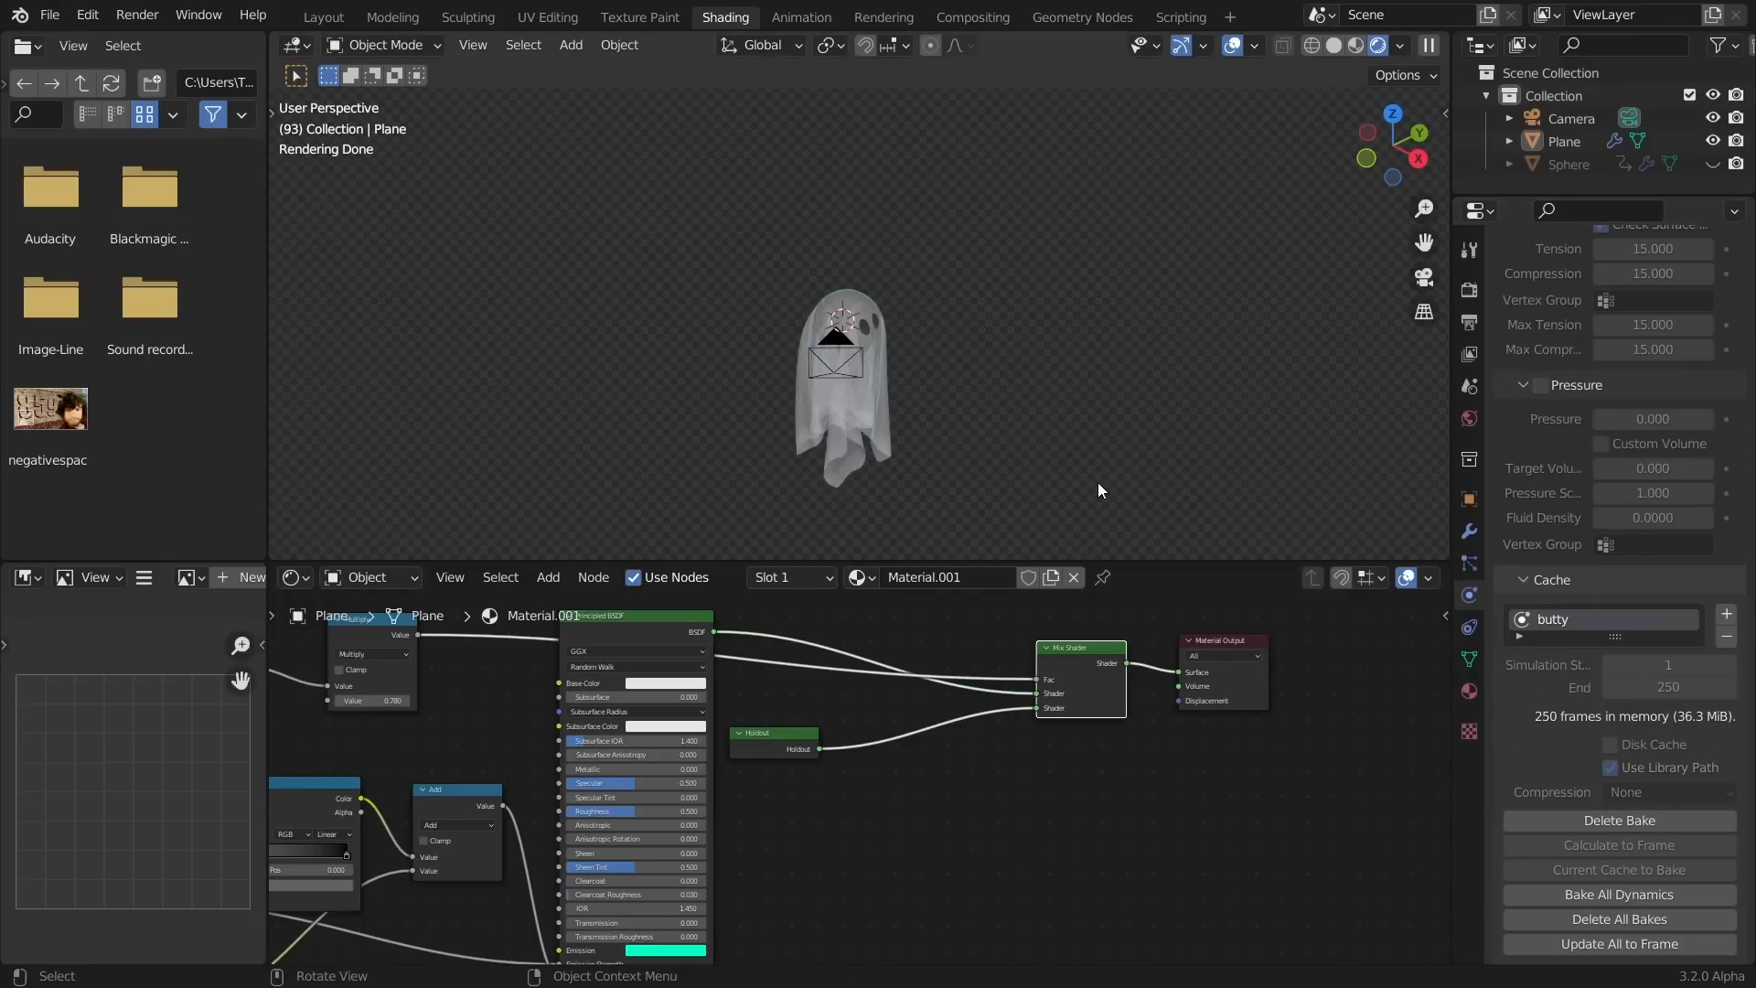
Play back the baked simulation, stop it and examine the flying ghost up close from the side
key(space)
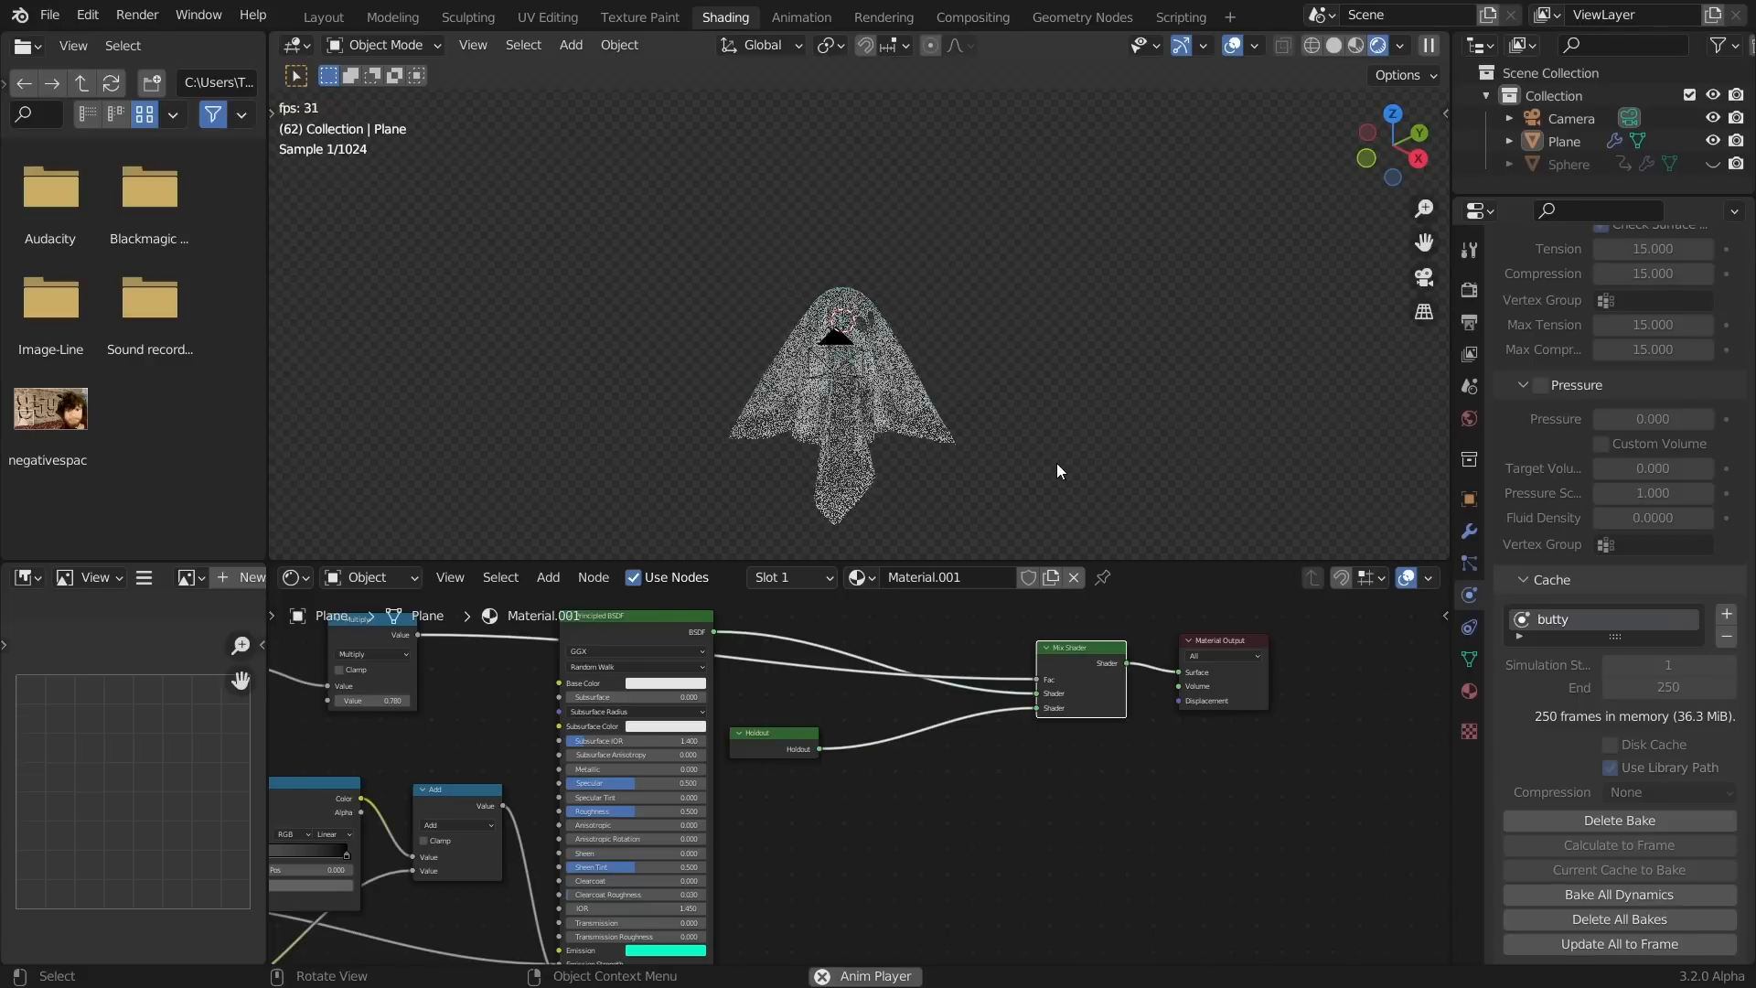
key(space)
scroll(951, 421, up, 3)
middle_drag(952, 447, 892, 354)
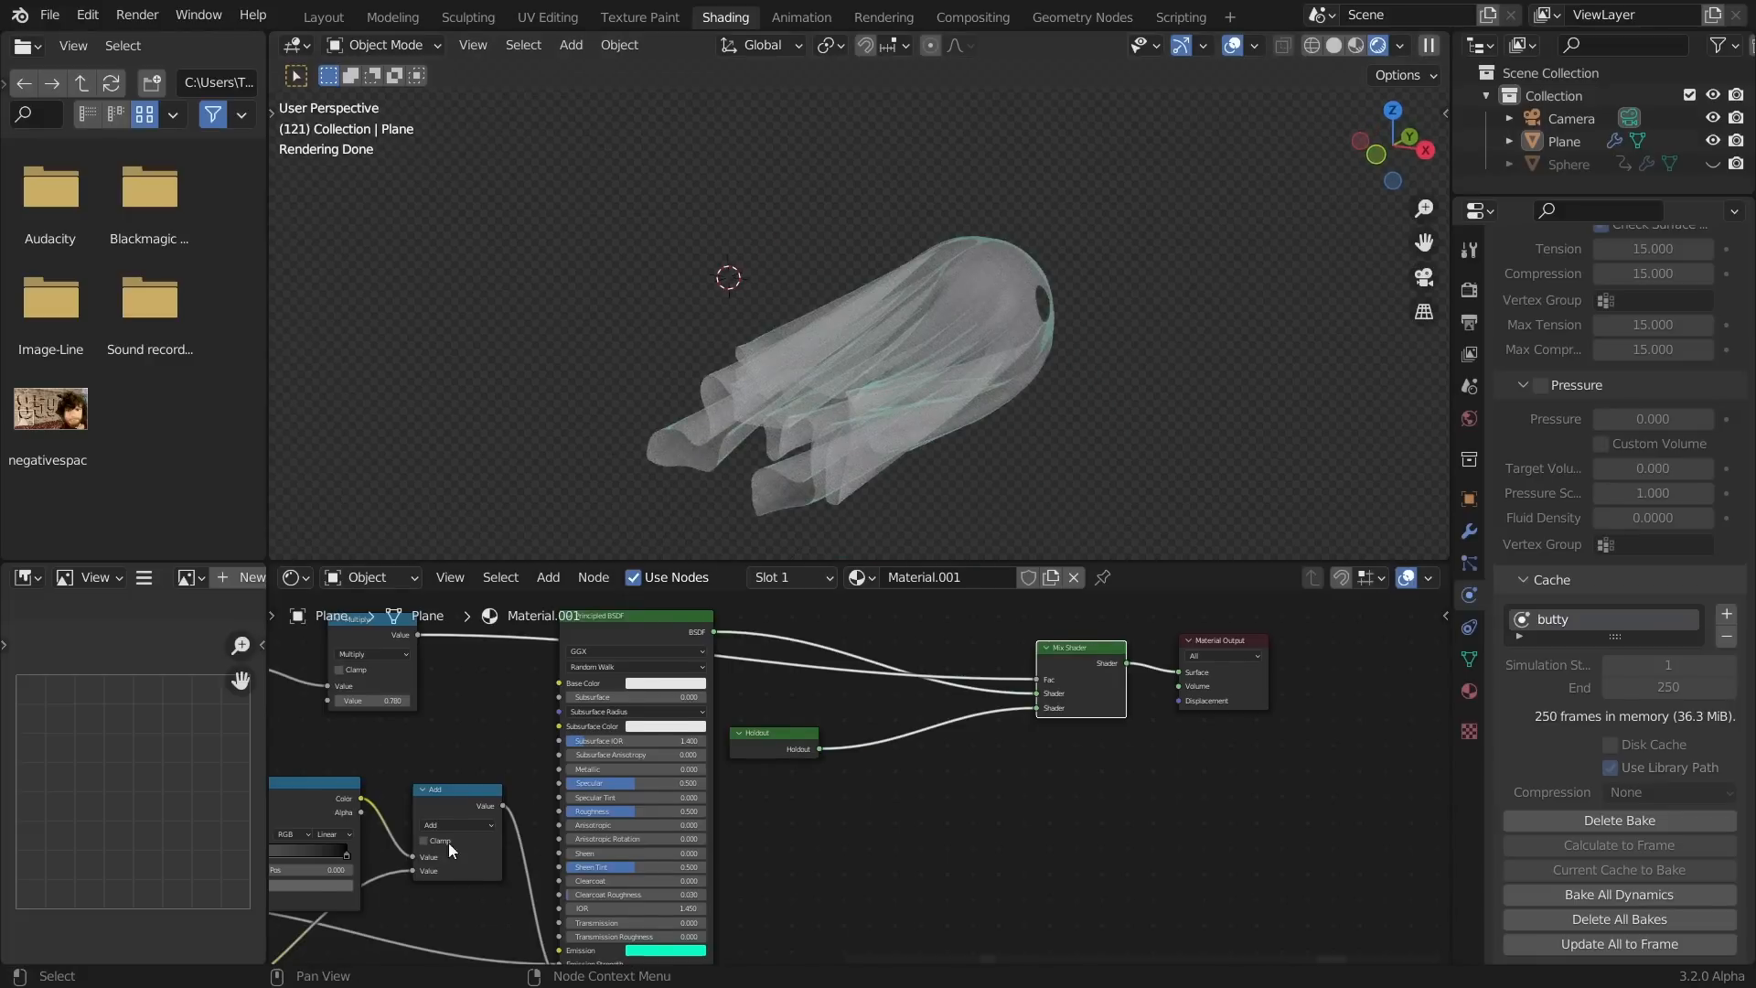
Change the Math node feeding the Alpha input from Add to Subtract so the cloth's edges fade out
middle_drag(508, 864, 823, 860)
scroll(787, 717, up, 2)
click(774, 698)
key(s)
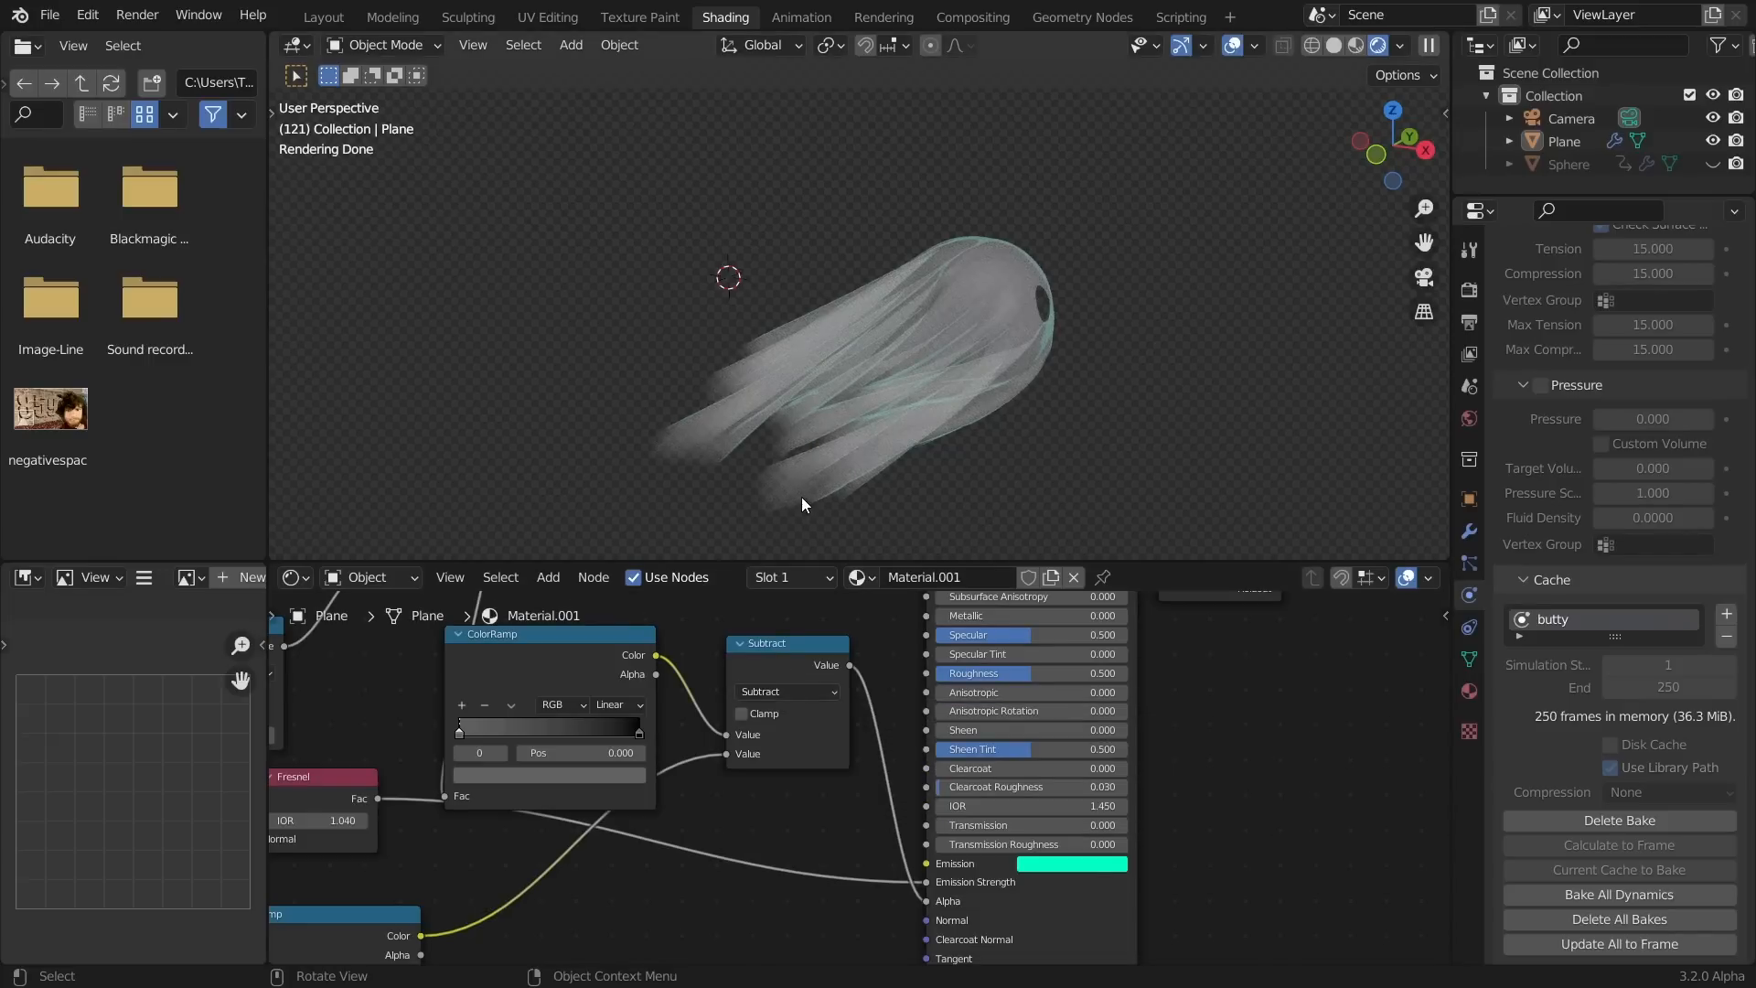
mouse_move(827, 510)
mouse_down()
mouse_move(619, 490)
mouse_move(804, 514)
mouse_up()
key(ctrl+z)
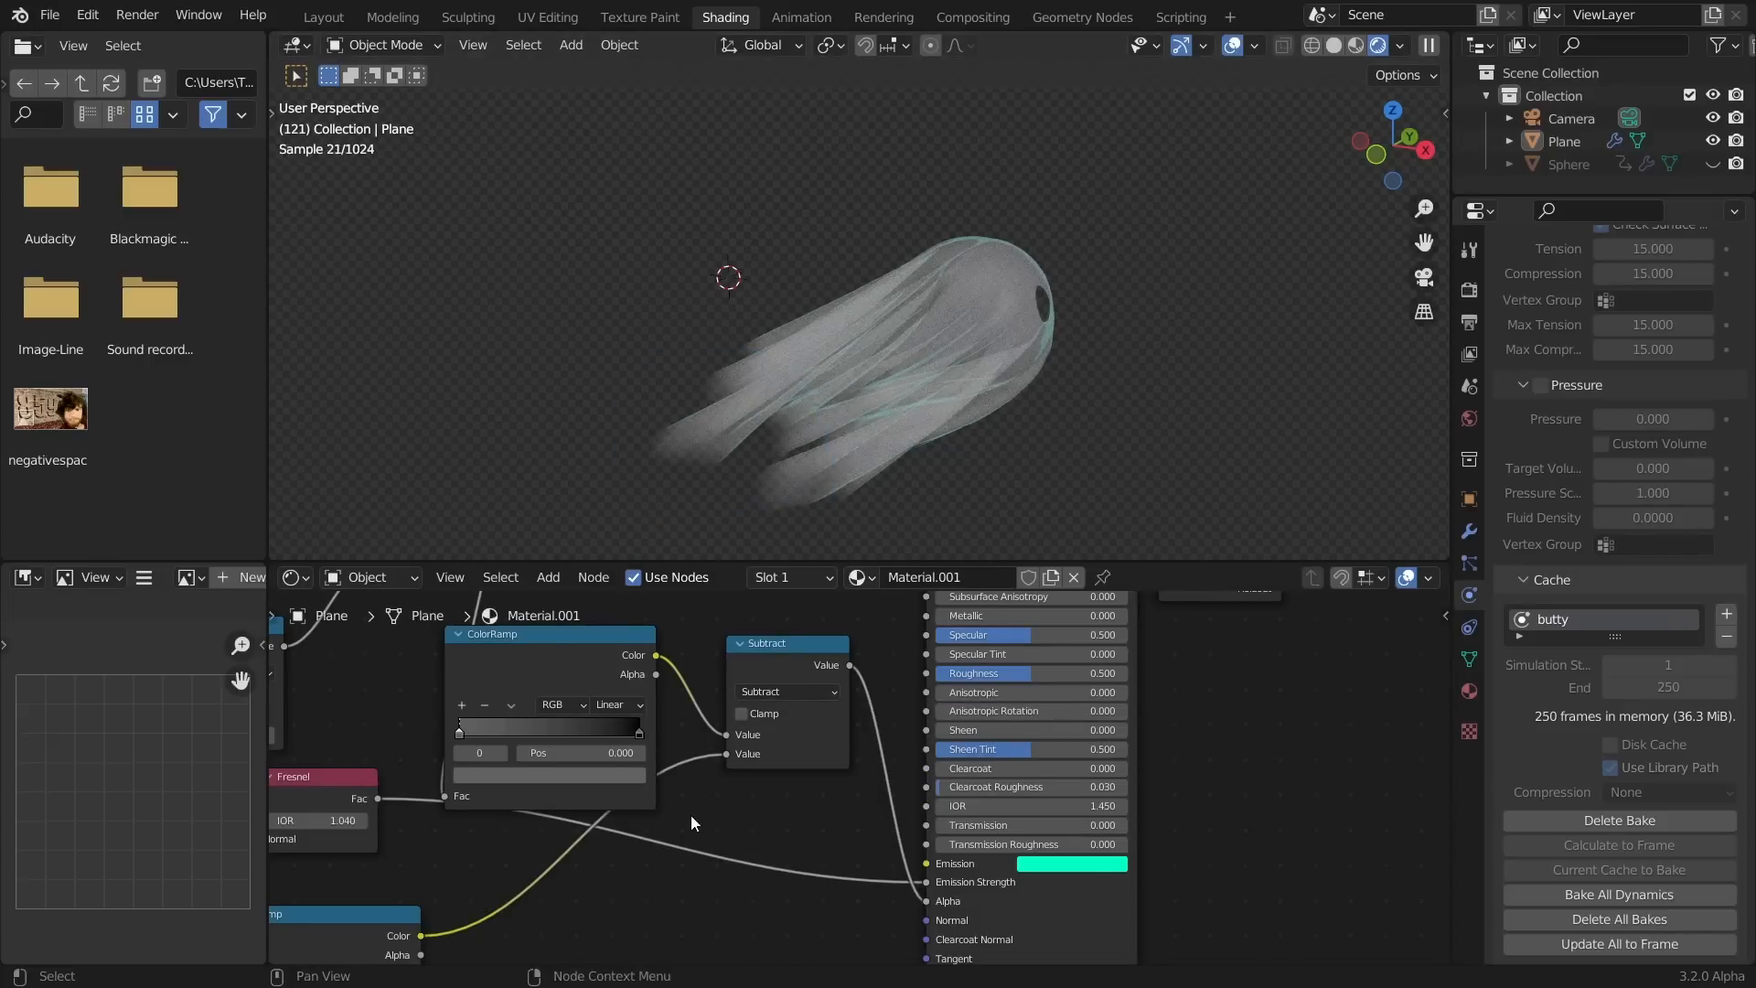
Lower the border ColorRamp's black stop to position 0.000 to spread the fade across the cloth
middle_drag(719, 793, 990, 584)
scroll(572, 788, up, 4)
drag(529, 841, 391, 841)
middle_drag(878, 447, 828, 428)
drag(540, 840, 477, 841)
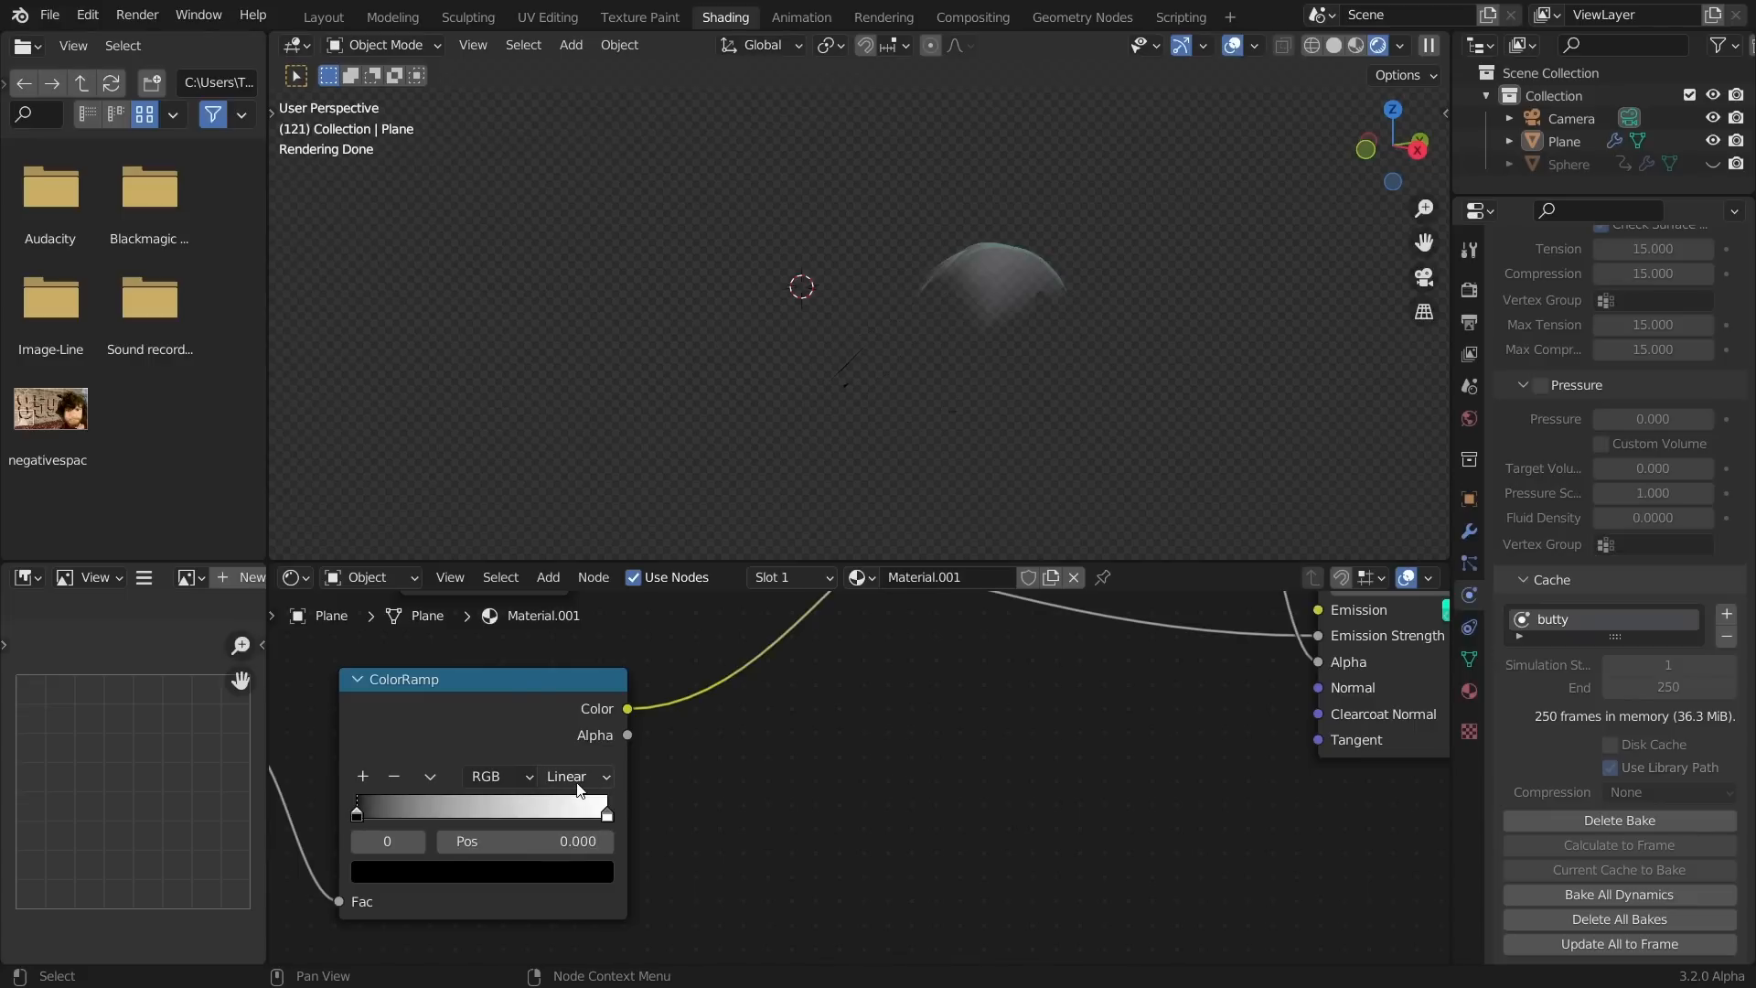
Set the border ColorRamp's interpolation to Ease and move its black stop to position 0.300
click(576, 782)
click(576, 805)
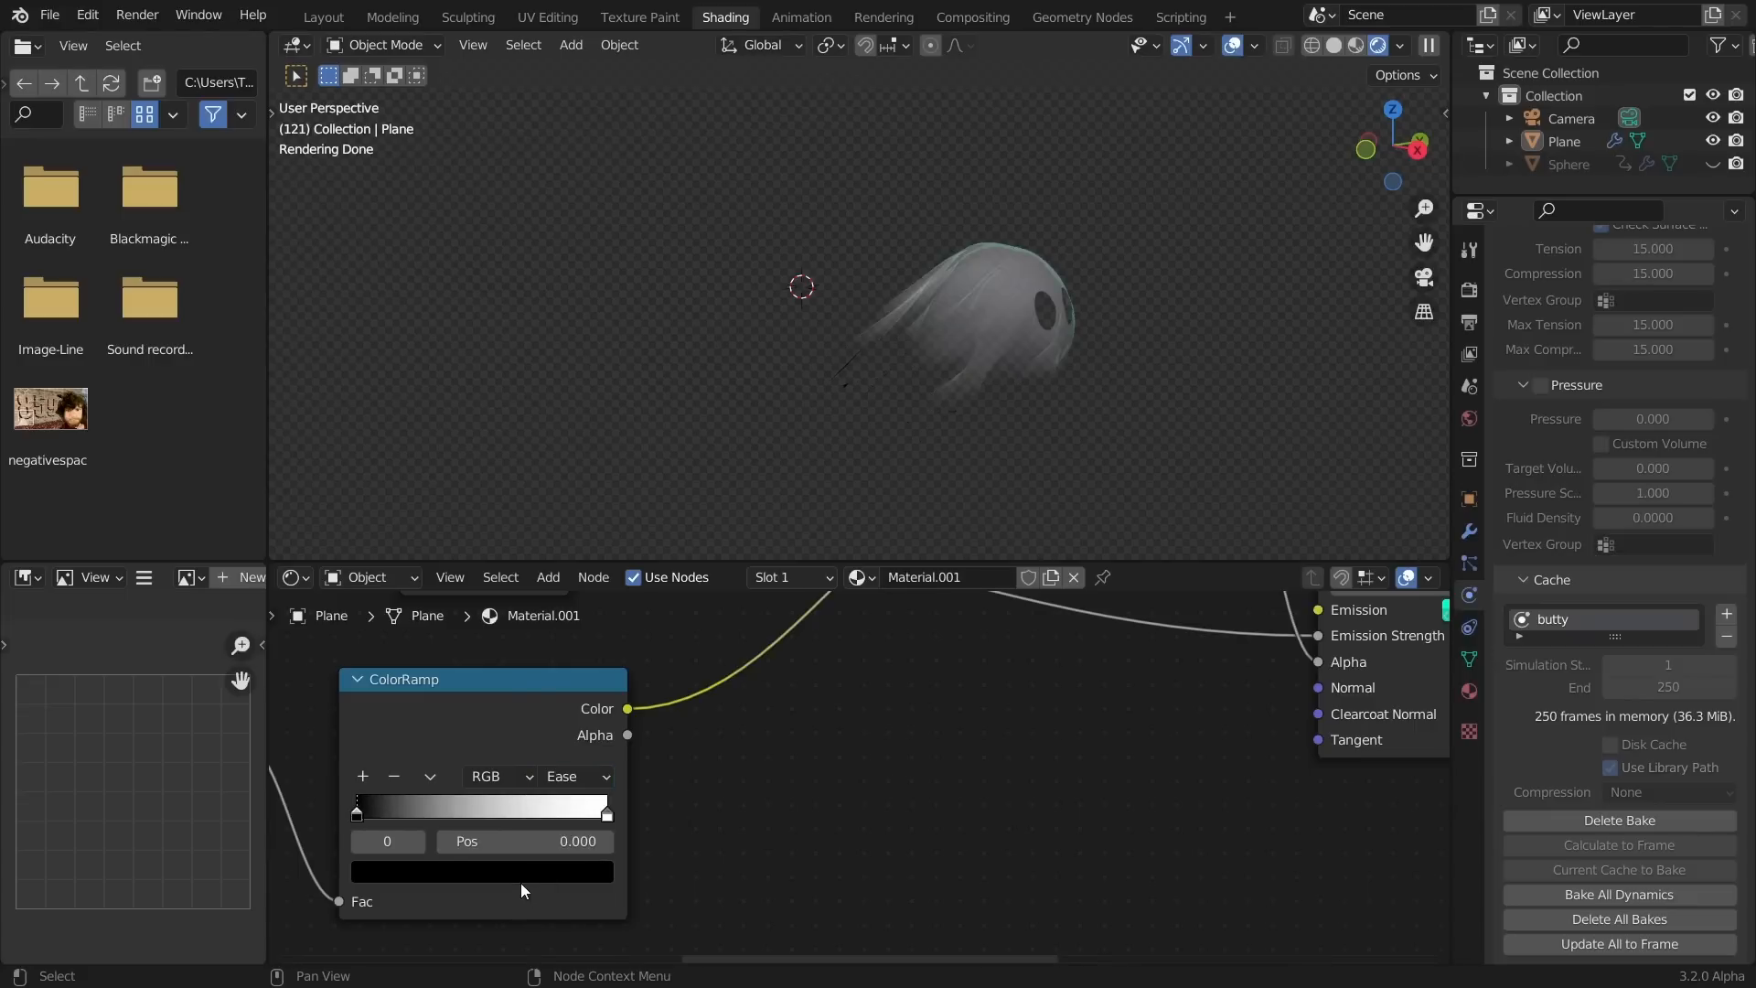
drag(521, 852, 631, 852)
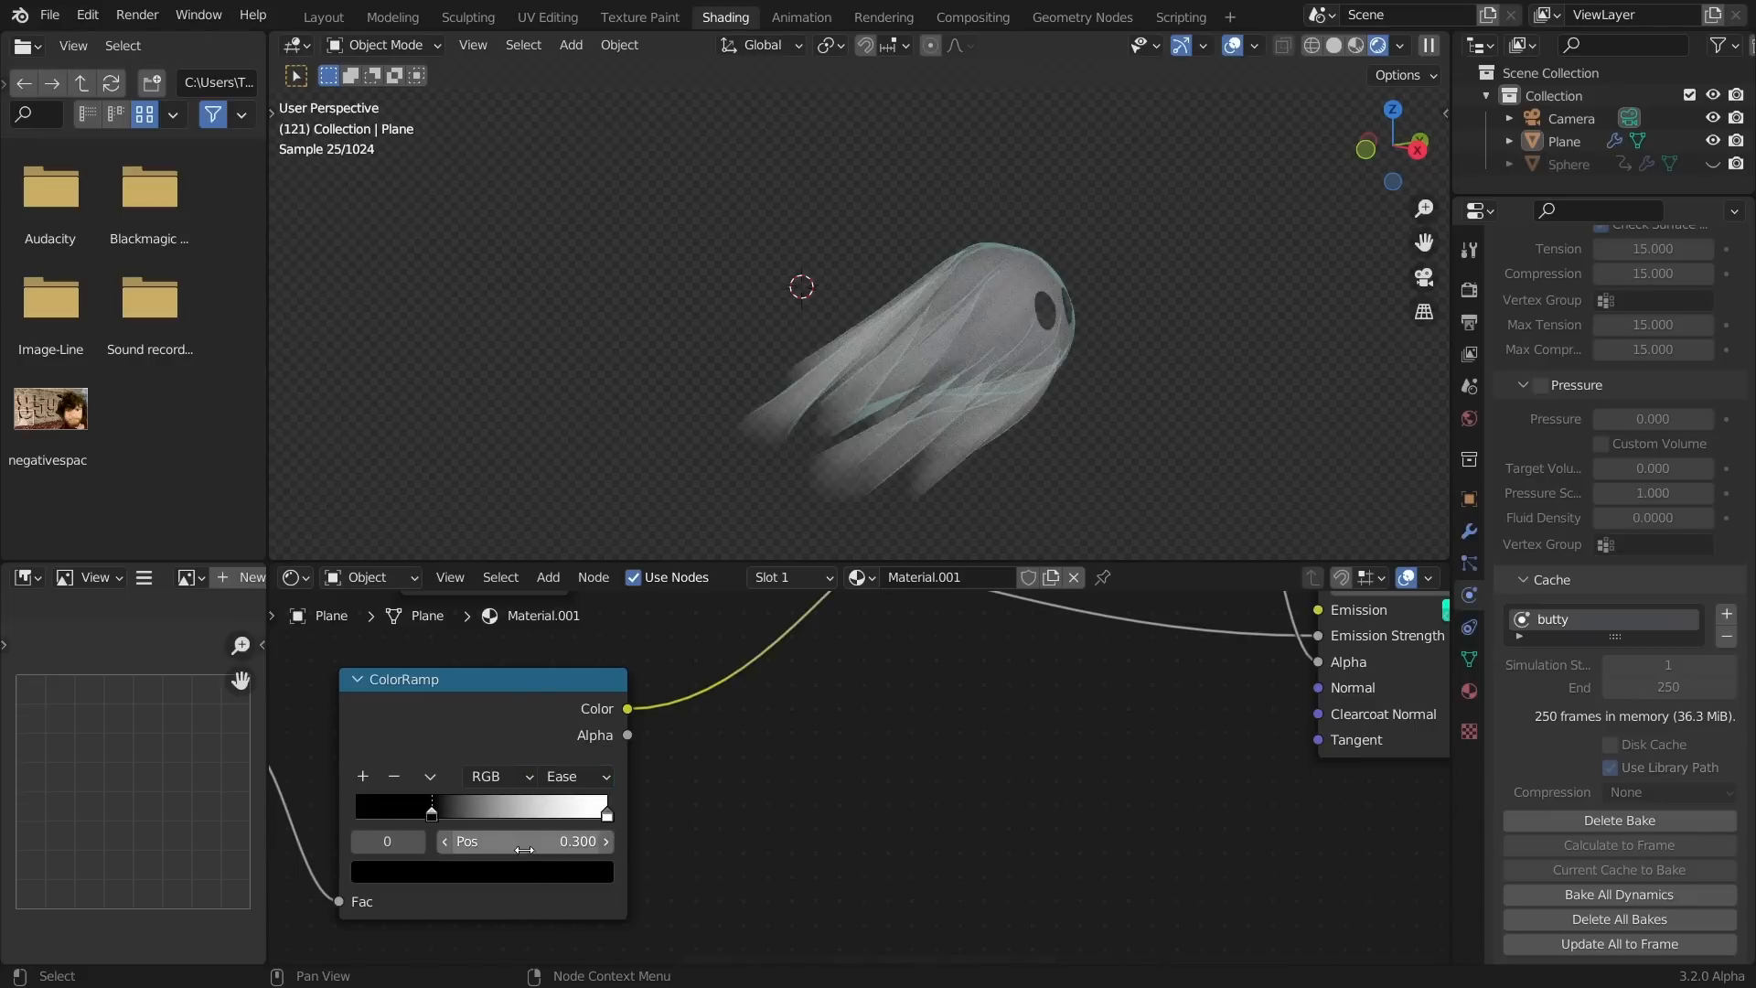
click(417, 850)
mouse_move(513, 841)
mouse_down()
mouse_move(259, 840)
mouse_move(512, 840)
mouse_up()
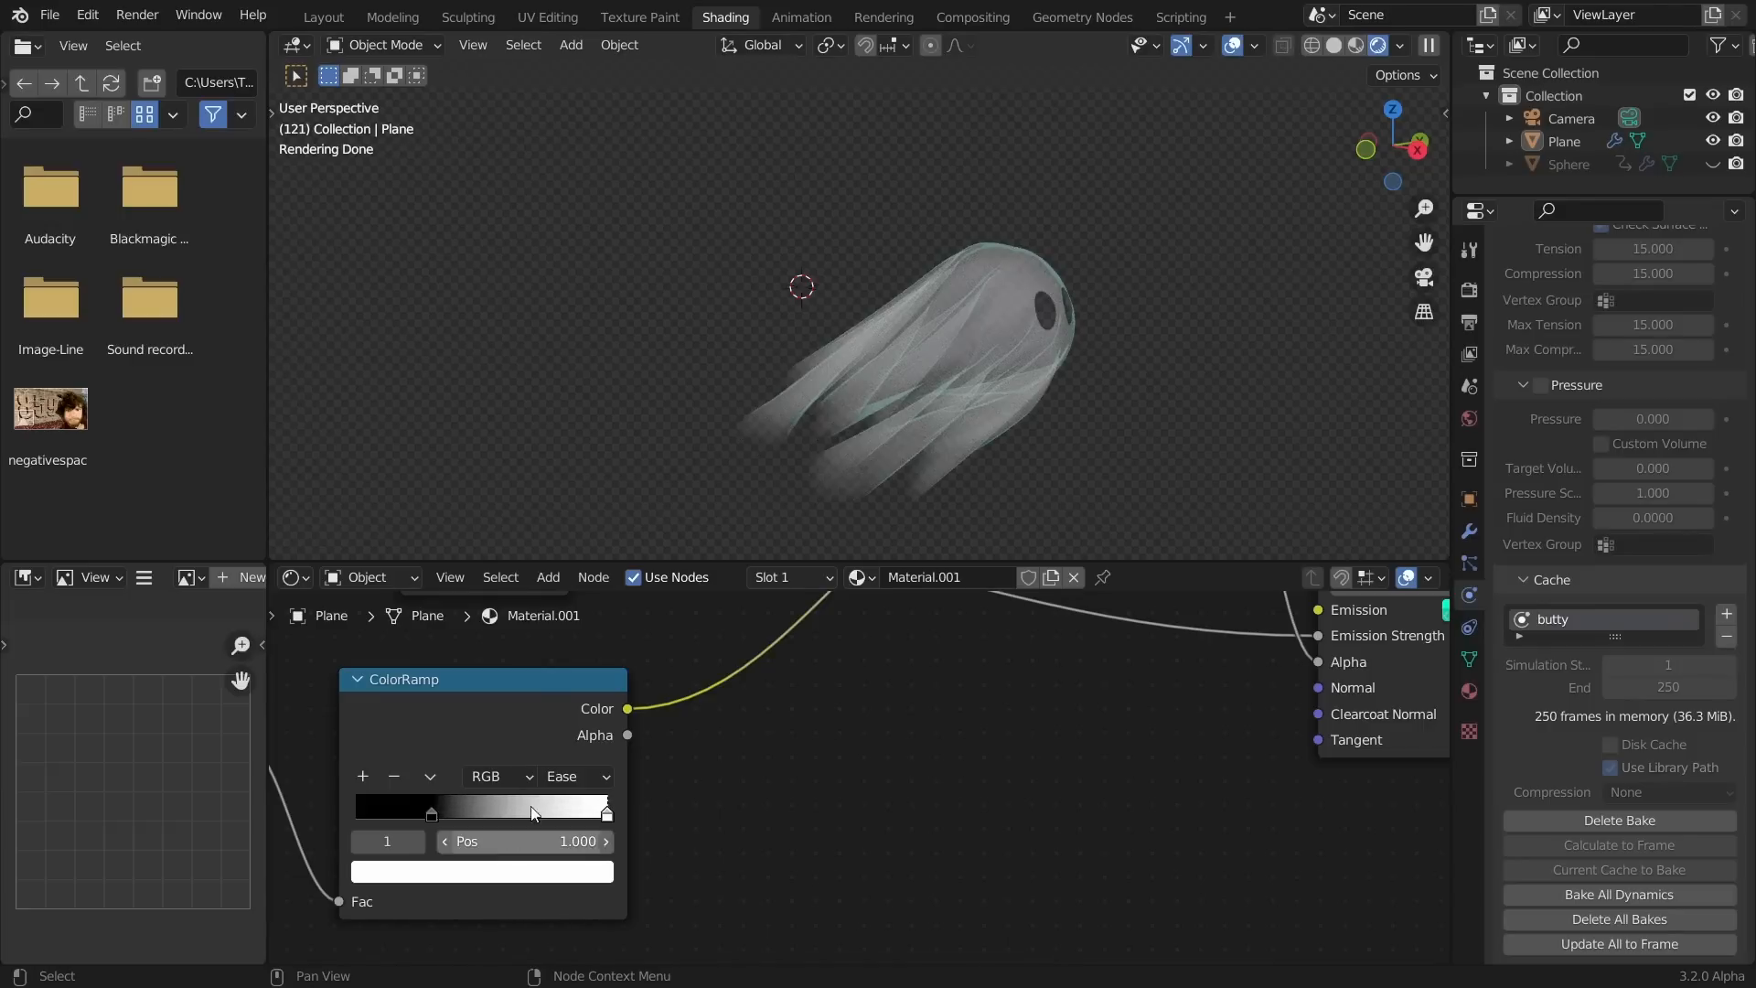
Mute and unmute the Subtract node feeding Alpha, and compare the ghost's edge fade from several angles
scroll(918, 386, down, 3)
middle_drag(918, 386, 946, 347)
middle_drag(805, 695, 590, 905)
click(960, 655)
key(m)
key(m)
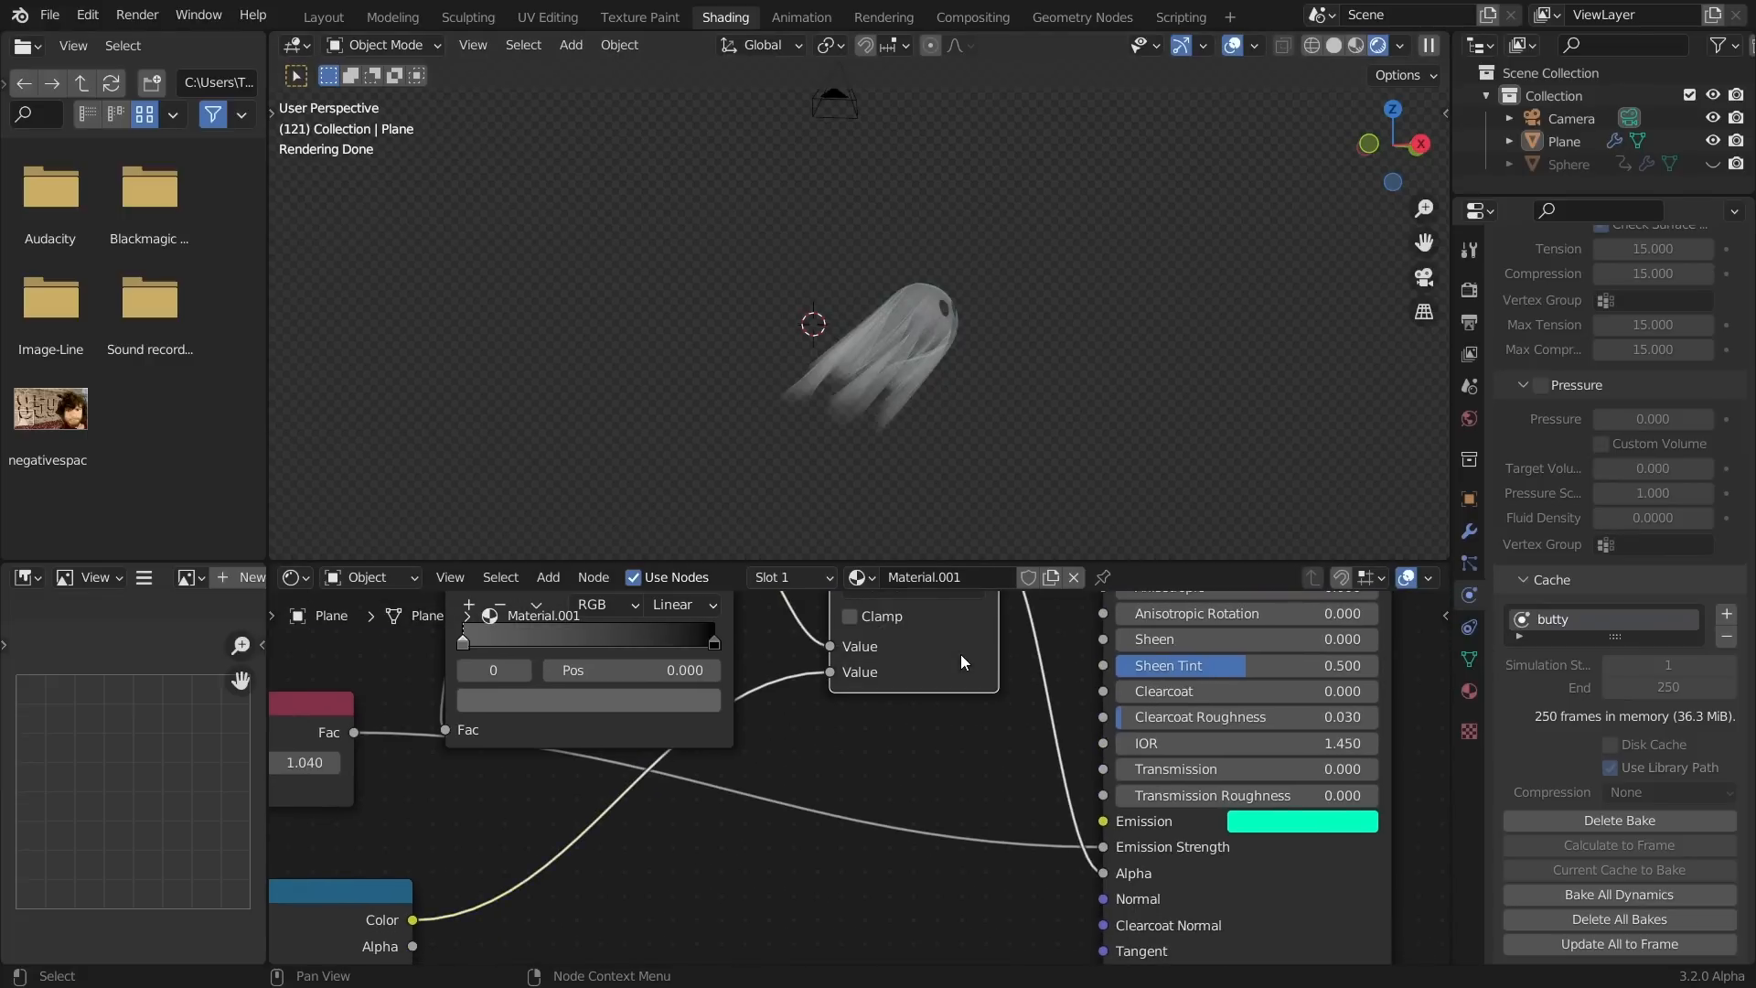
middle_drag(997, 402, 913, 401)
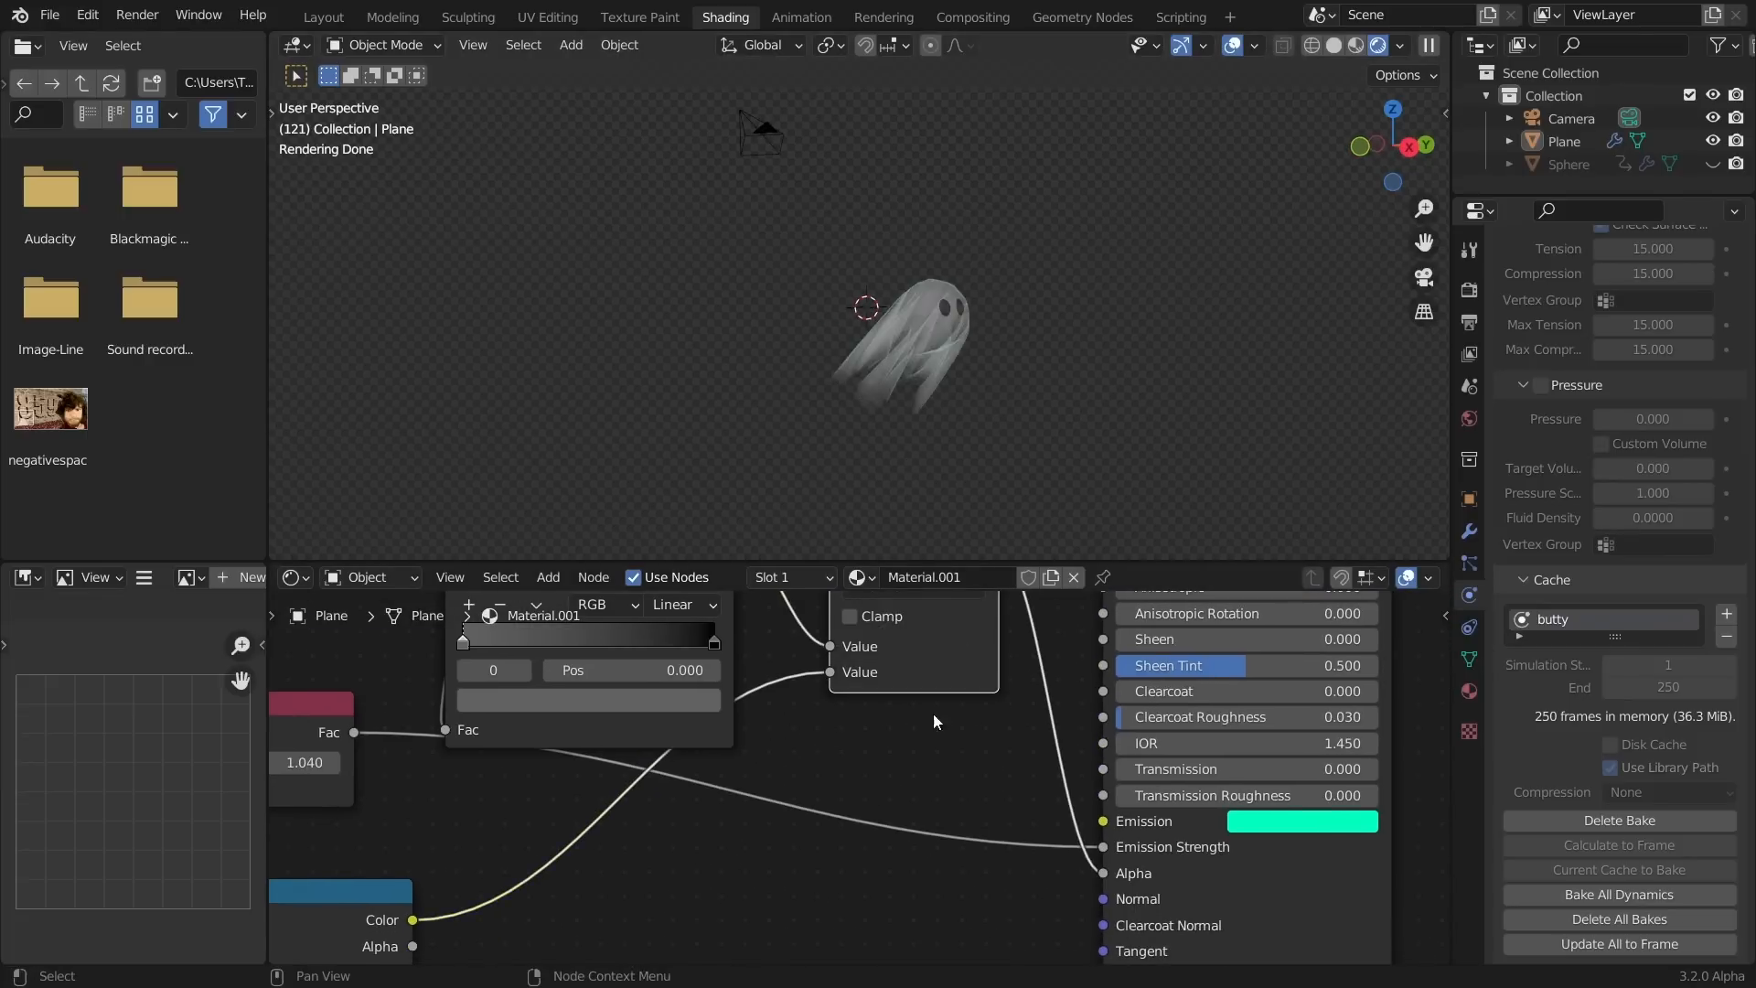
Preview the border ColorRamp on the ghost and try to invert its mask with an Invert node
scroll(562, 776, down, 2)
ctrl+shift+click(502, 874)
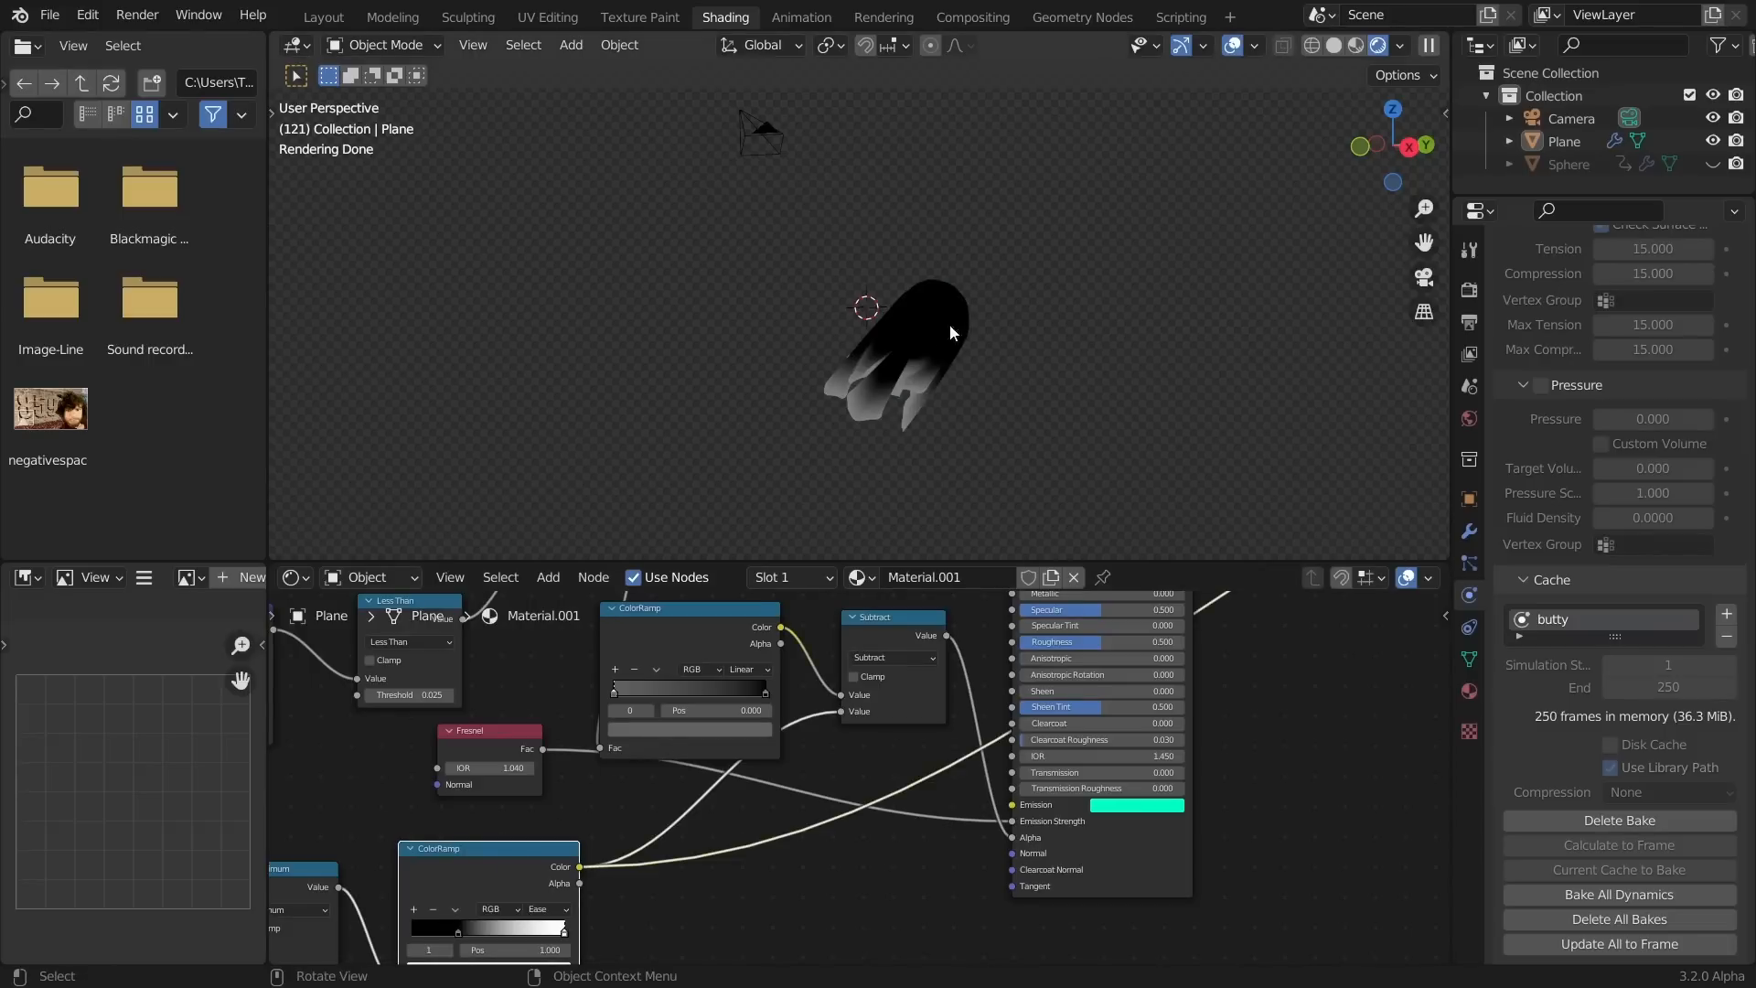
key(shift+a)
text(inv)
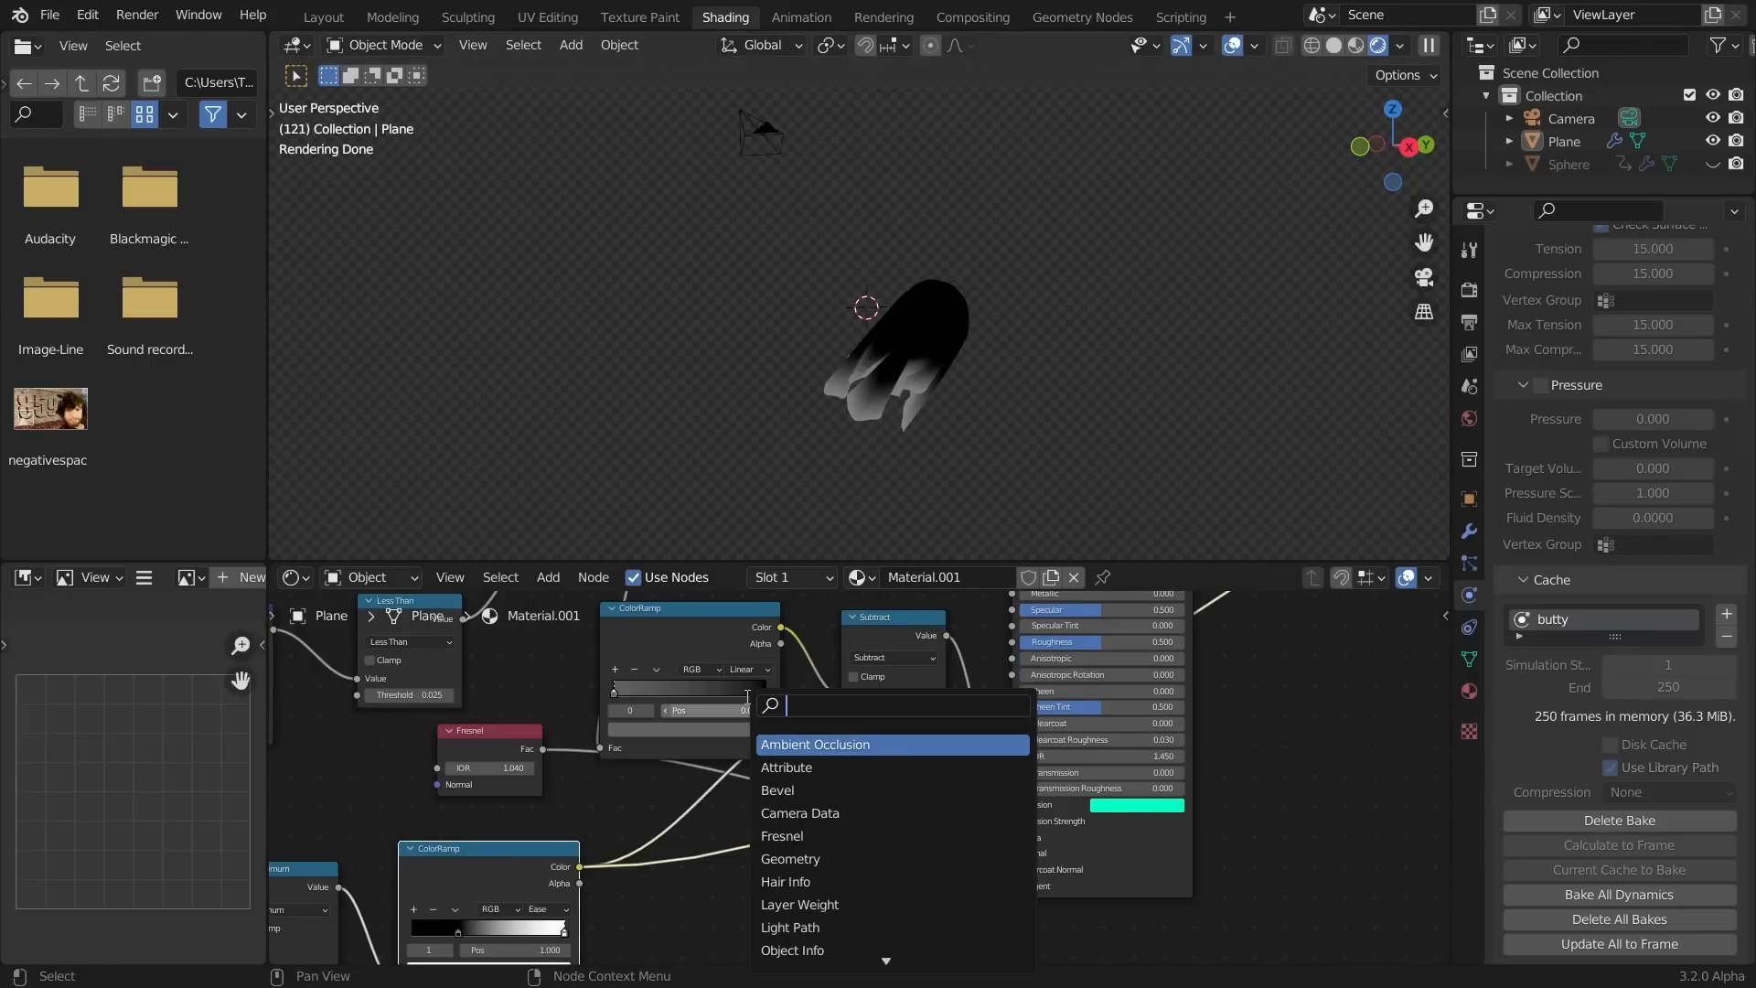
key(Return)
click(728, 810)
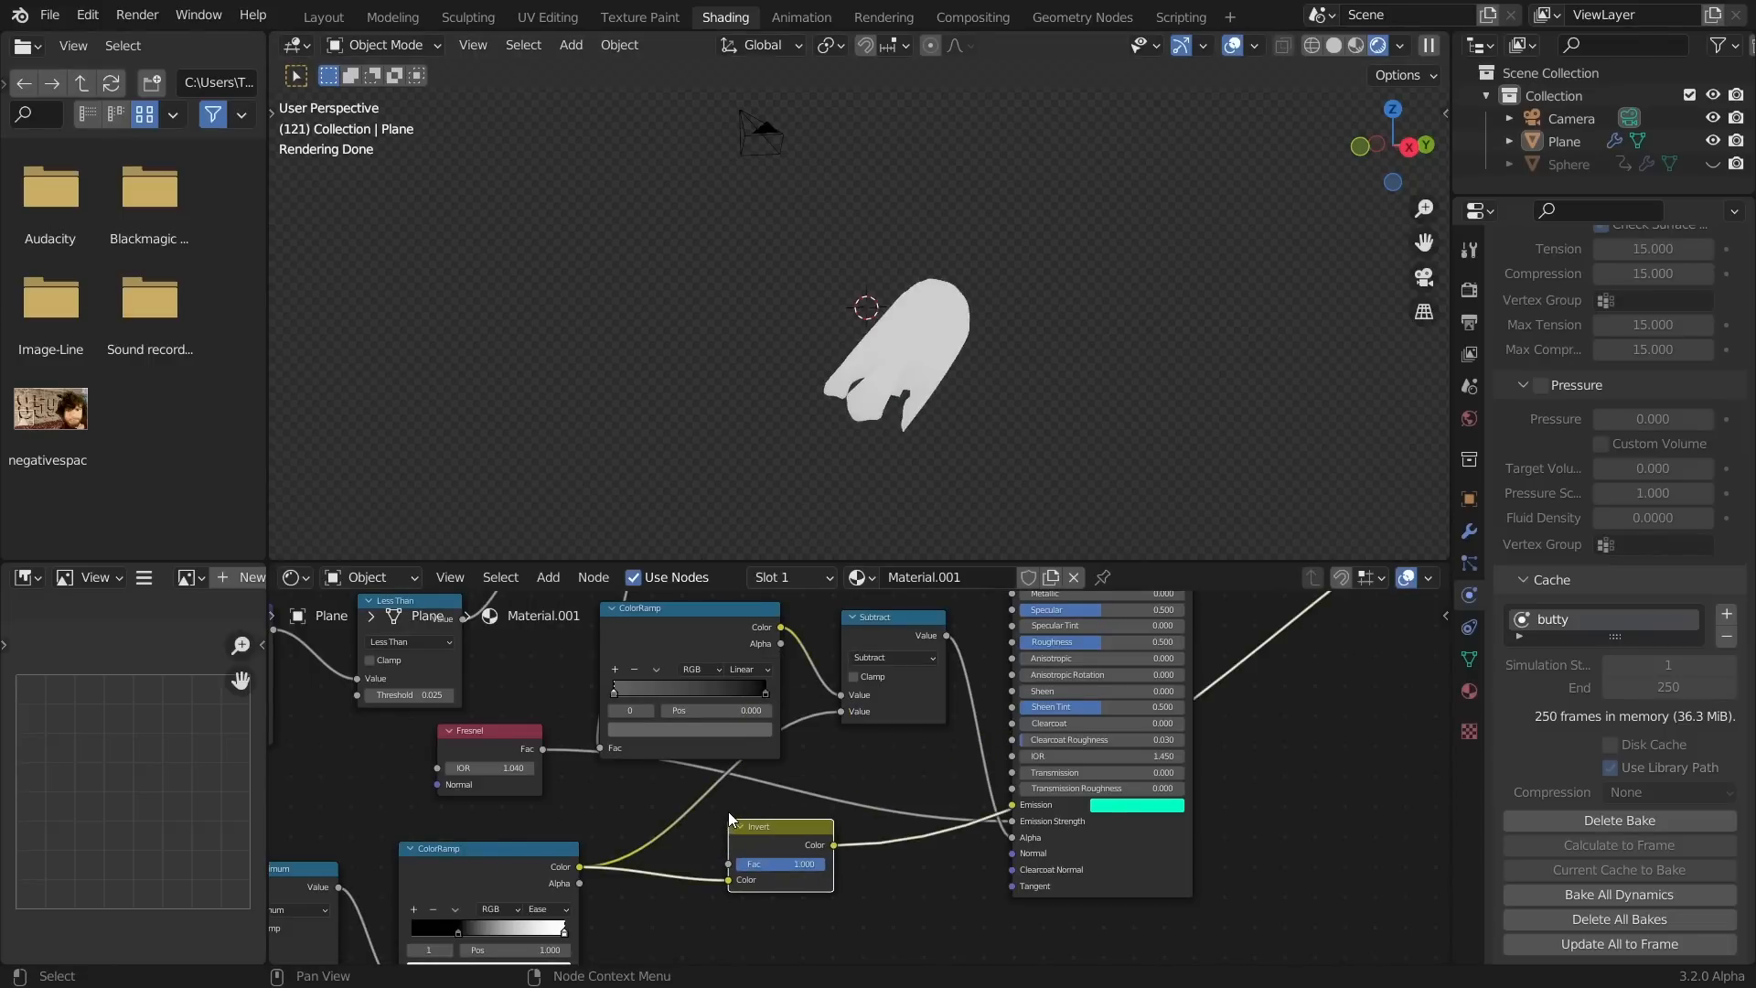
scroll(899, 364, up, 2)
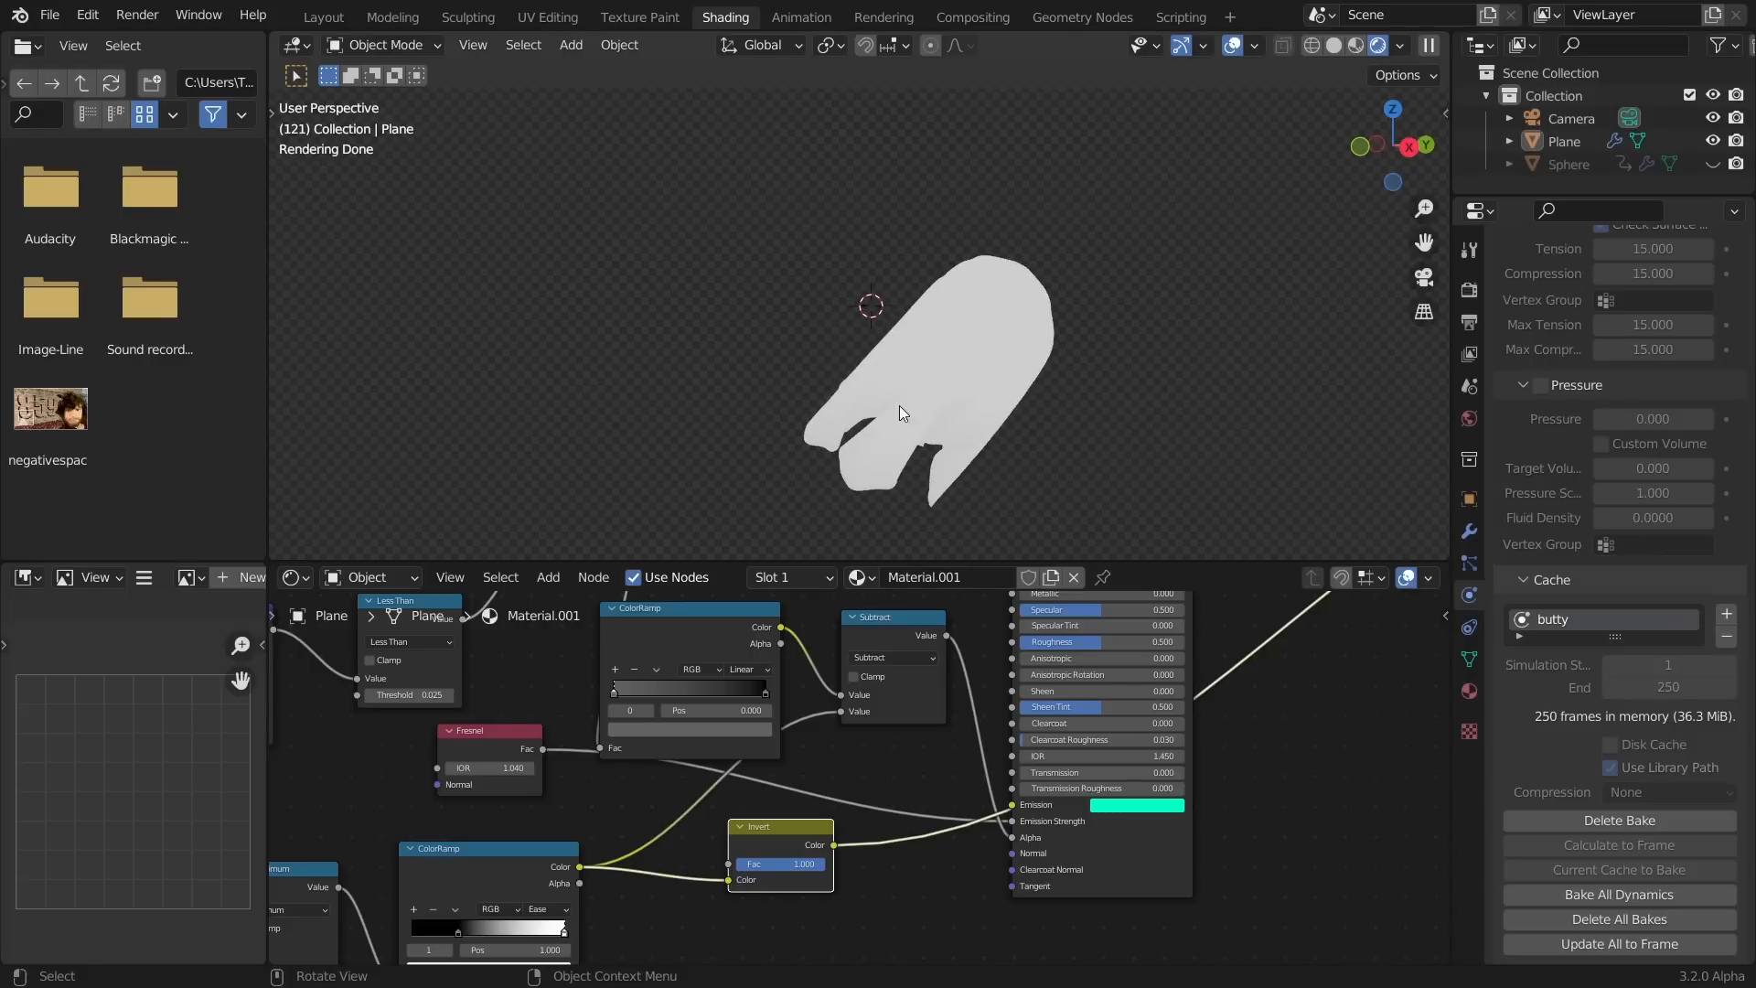
drag(728, 879, 727, 869)
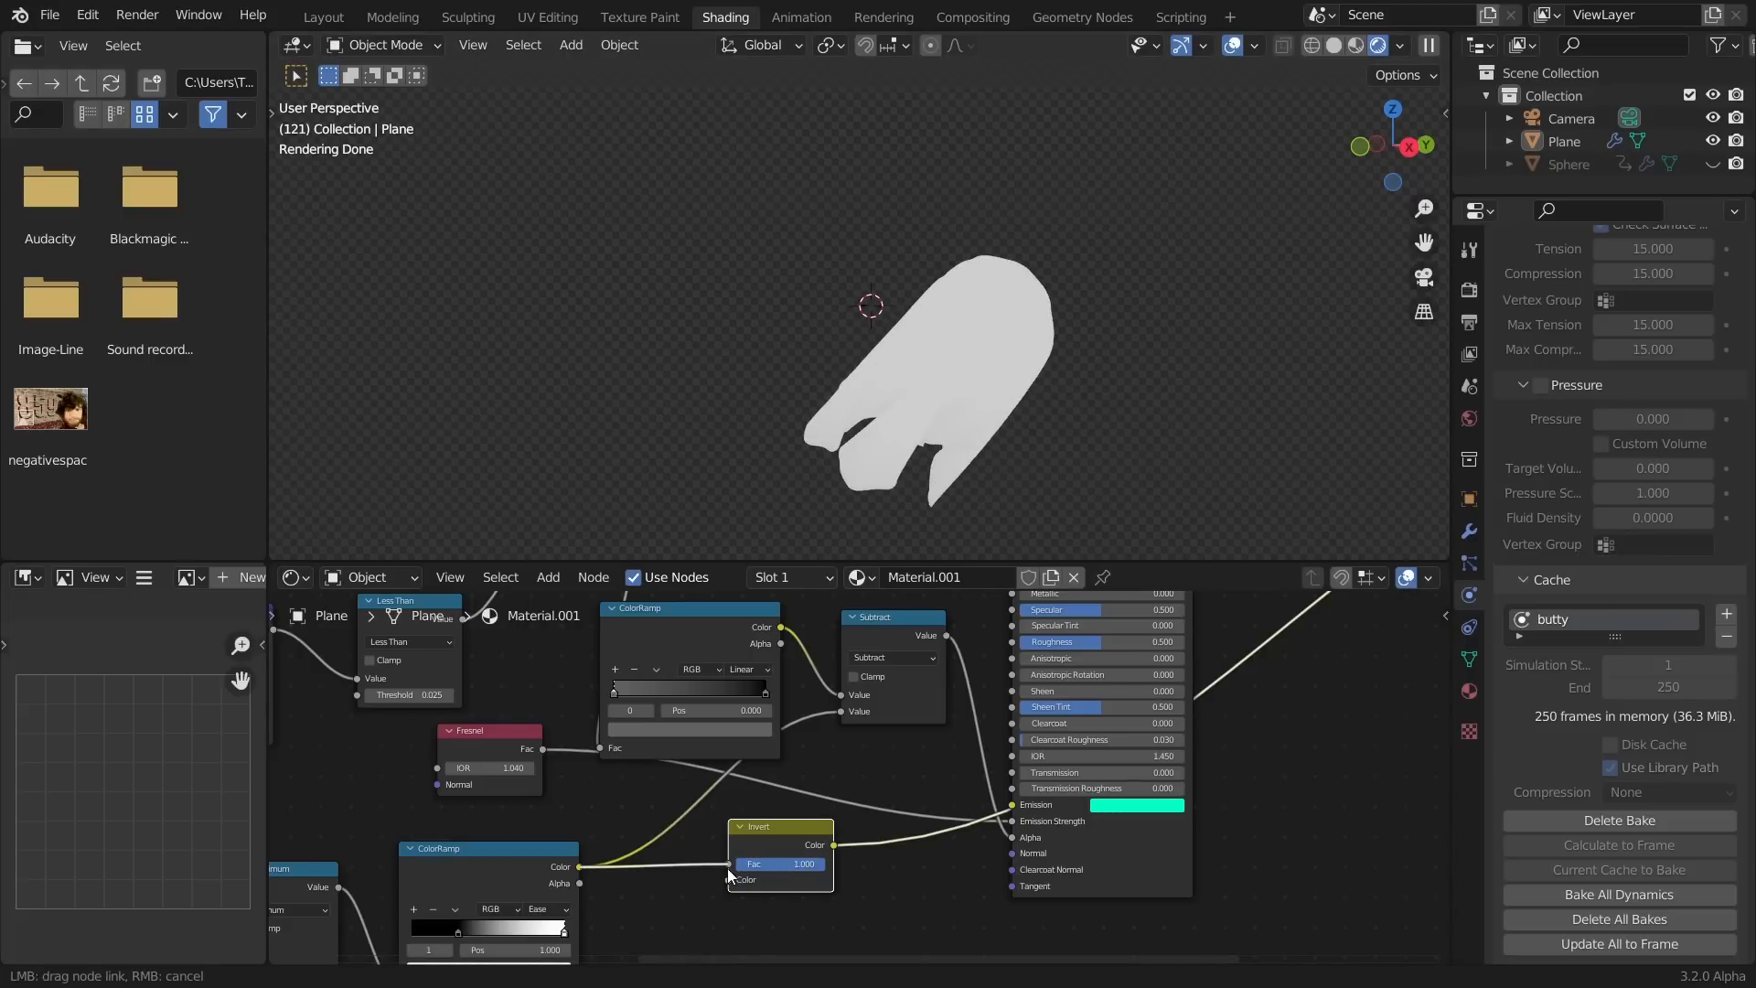
key(m)
key(m)
key(m)
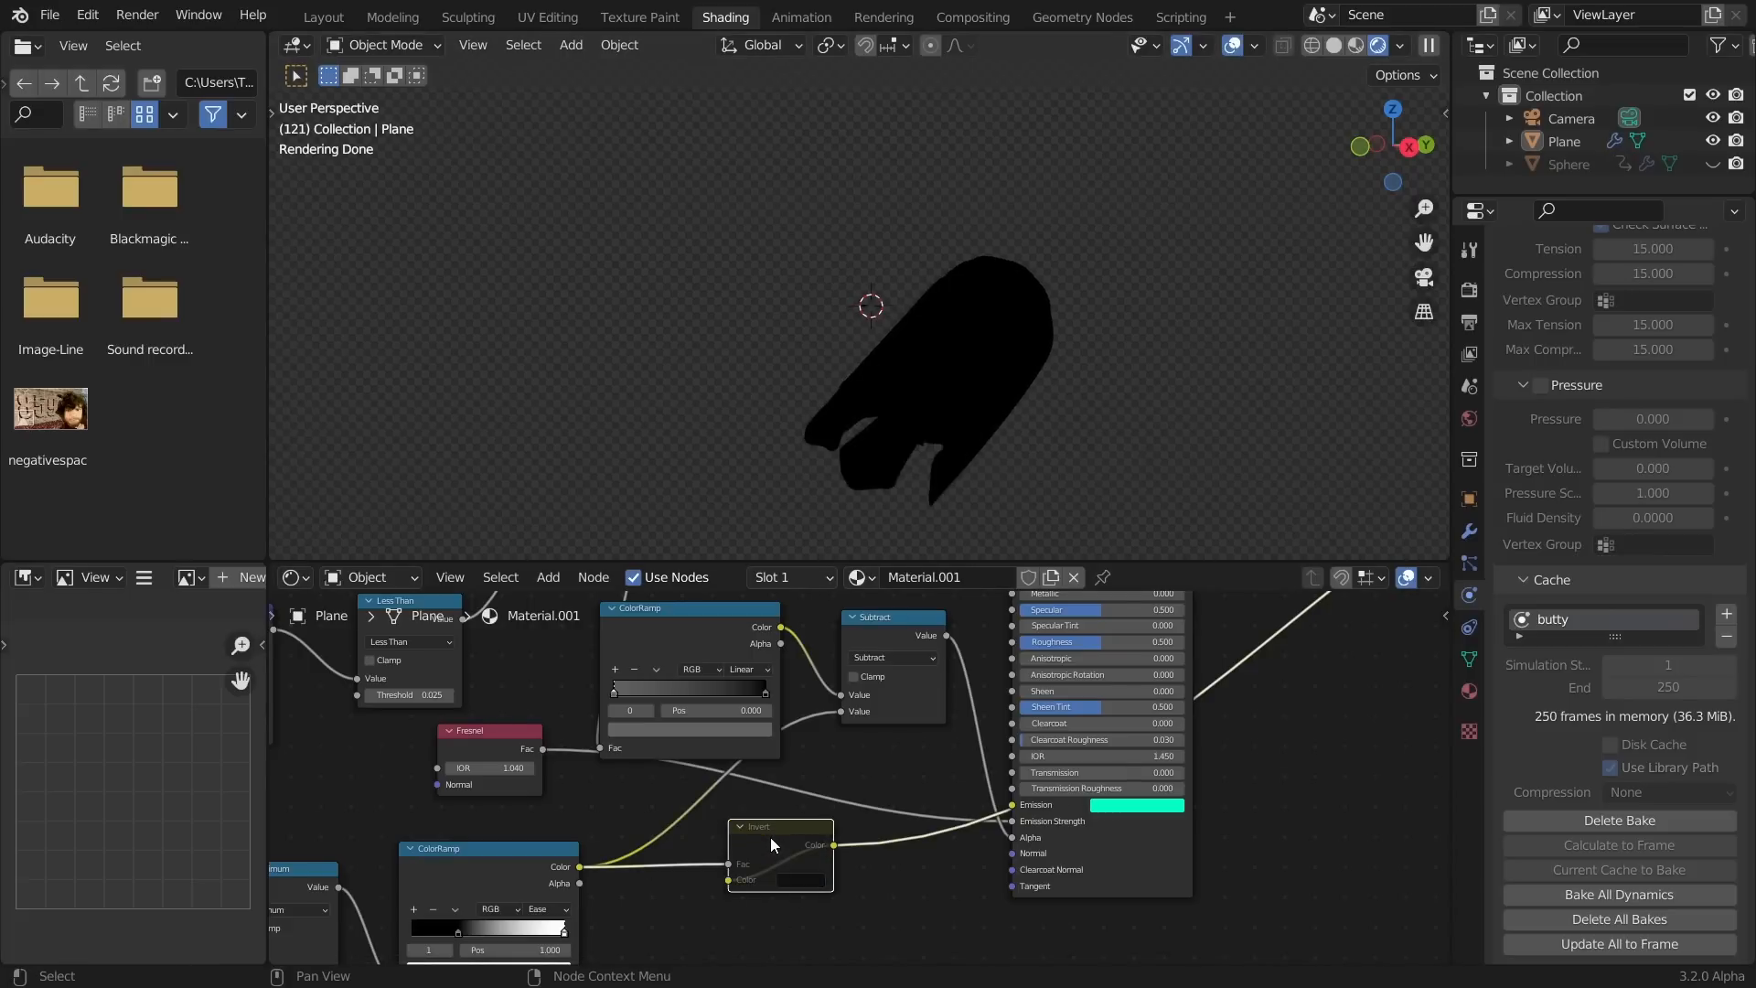
key(ctrl+x)
Duplicate the border ColorRamp, feed the original's Color output into the copy's Fac input and preview the copy
middle_drag(694, 869, 770, 782)
scroll(786, 783, up, 4)
click(518, 779)
key(shift+d)
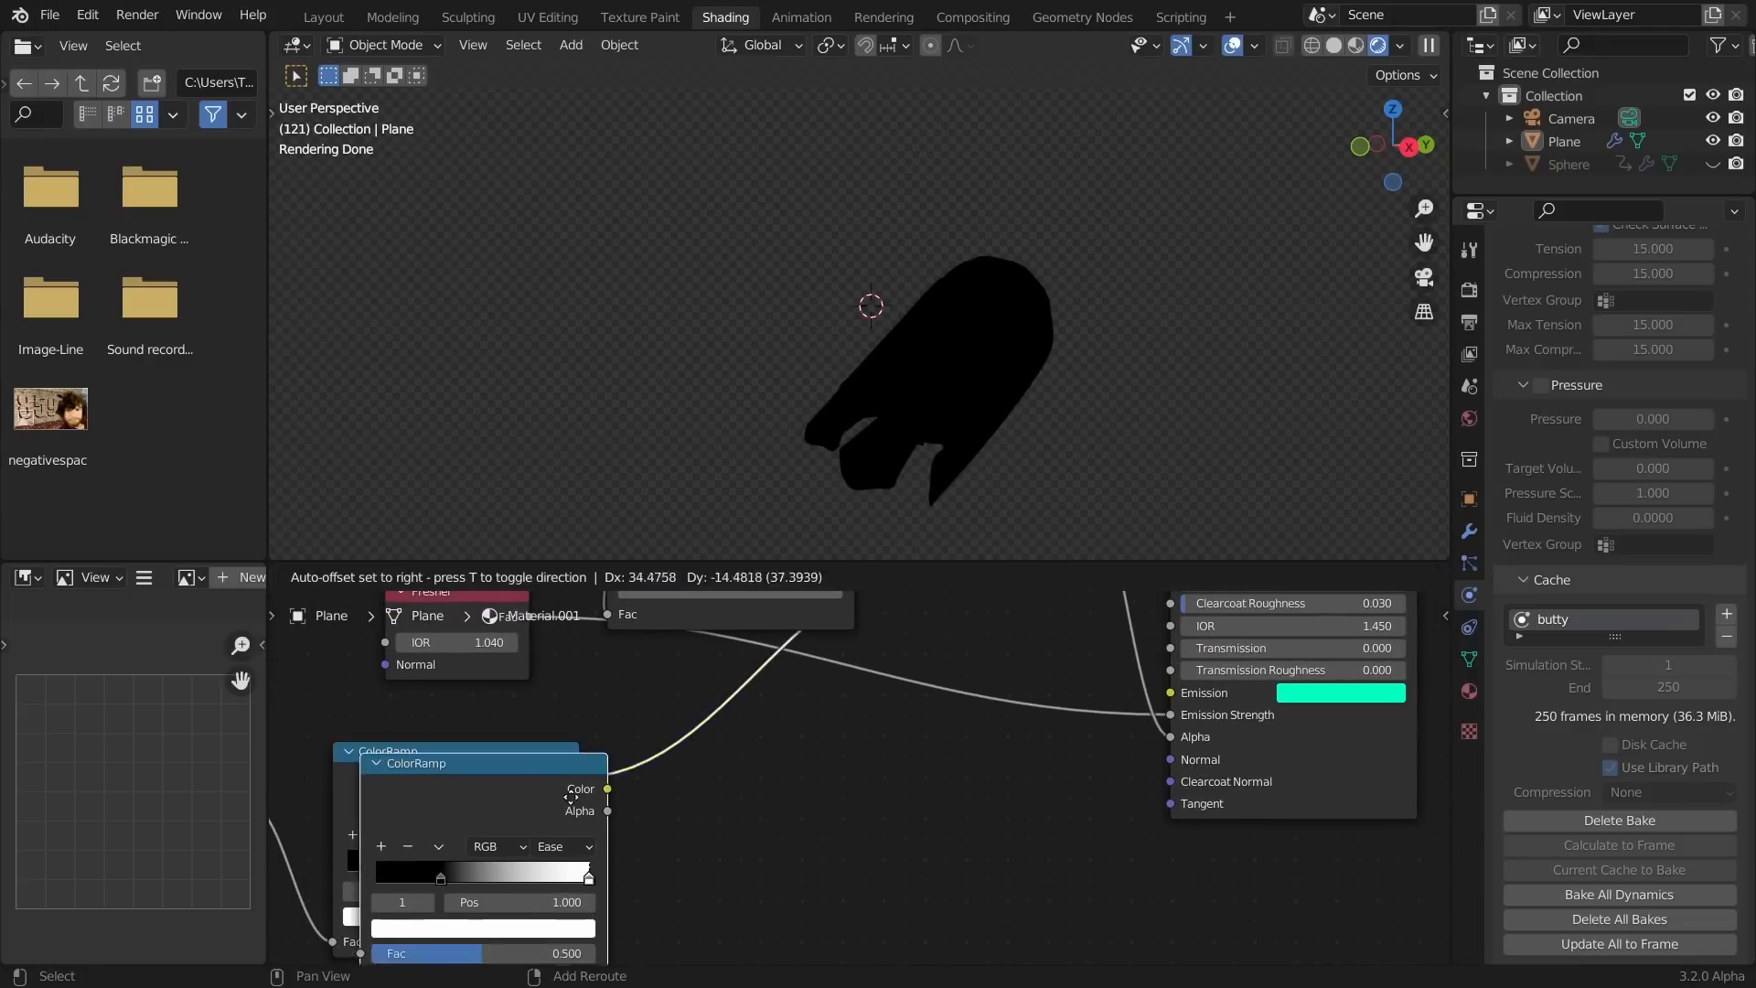
click(844, 811)
drag(570, 775, 666, 865)
ctrl+shift+click(749, 688)
Reverse the duplicated ColorRamp to run from white to black at position 1.000, and compare it with the original's preview
drag(759, 814, 576, 814)
click(732, 814)
drag(768, 814, 914, 814)
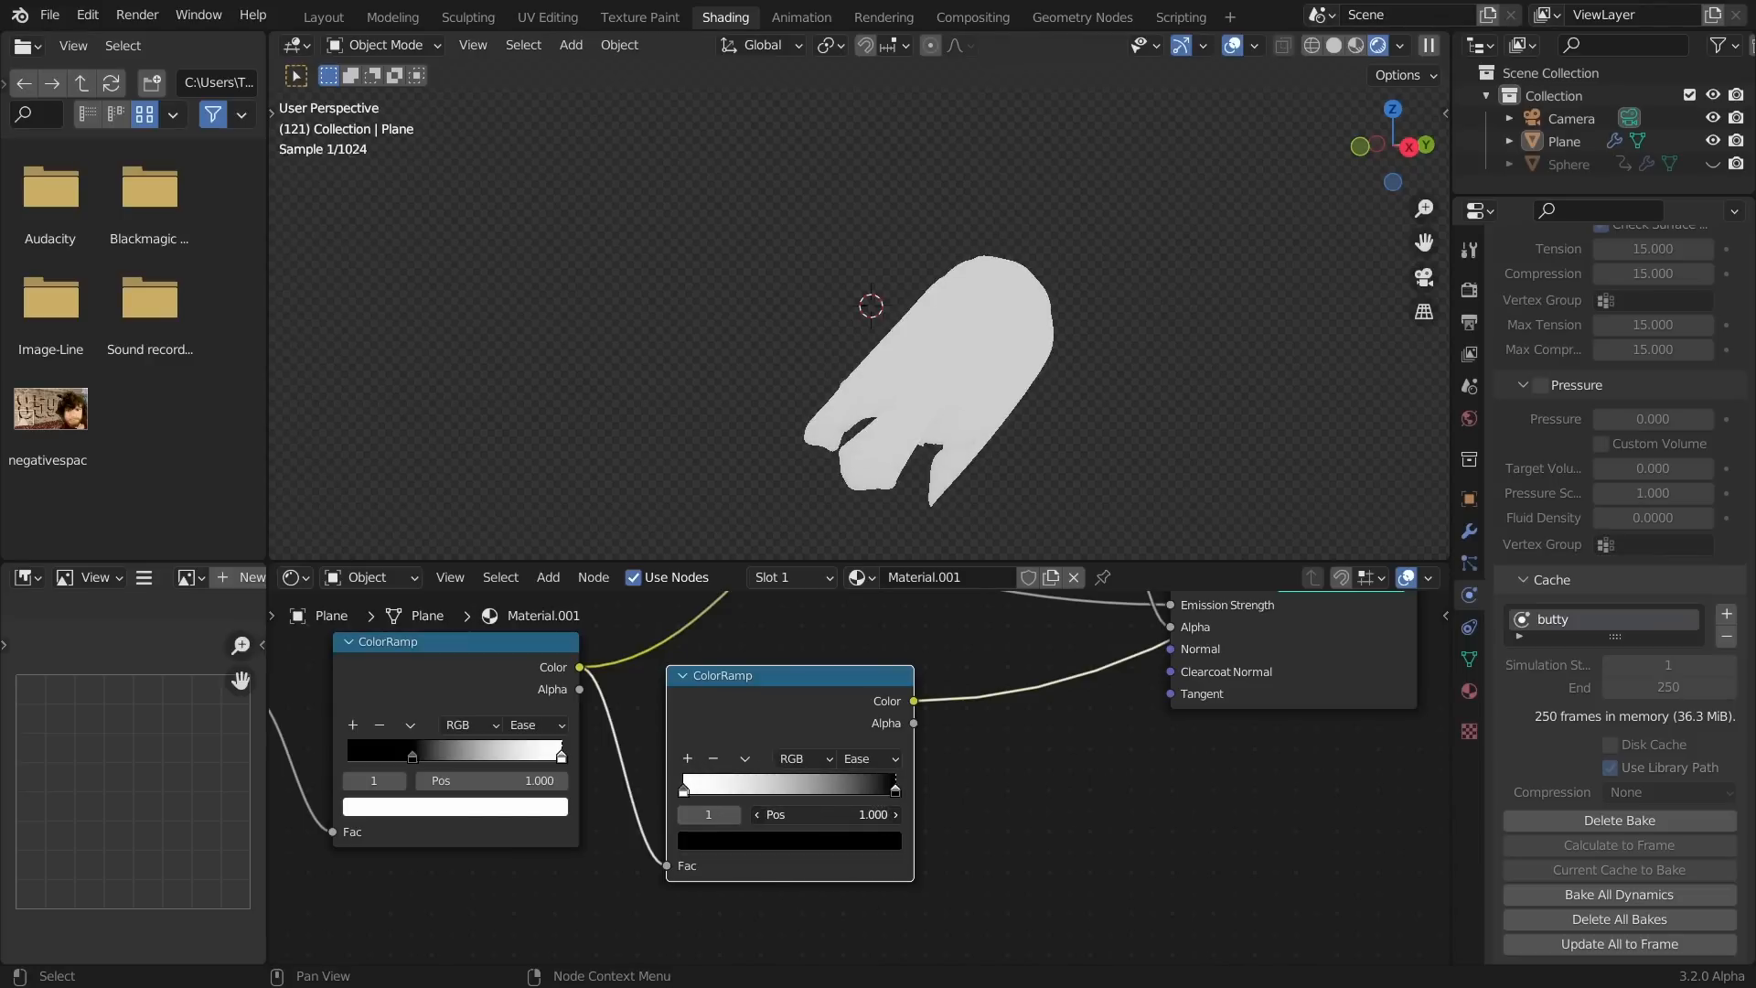
ctrl+shift+click(493, 666)
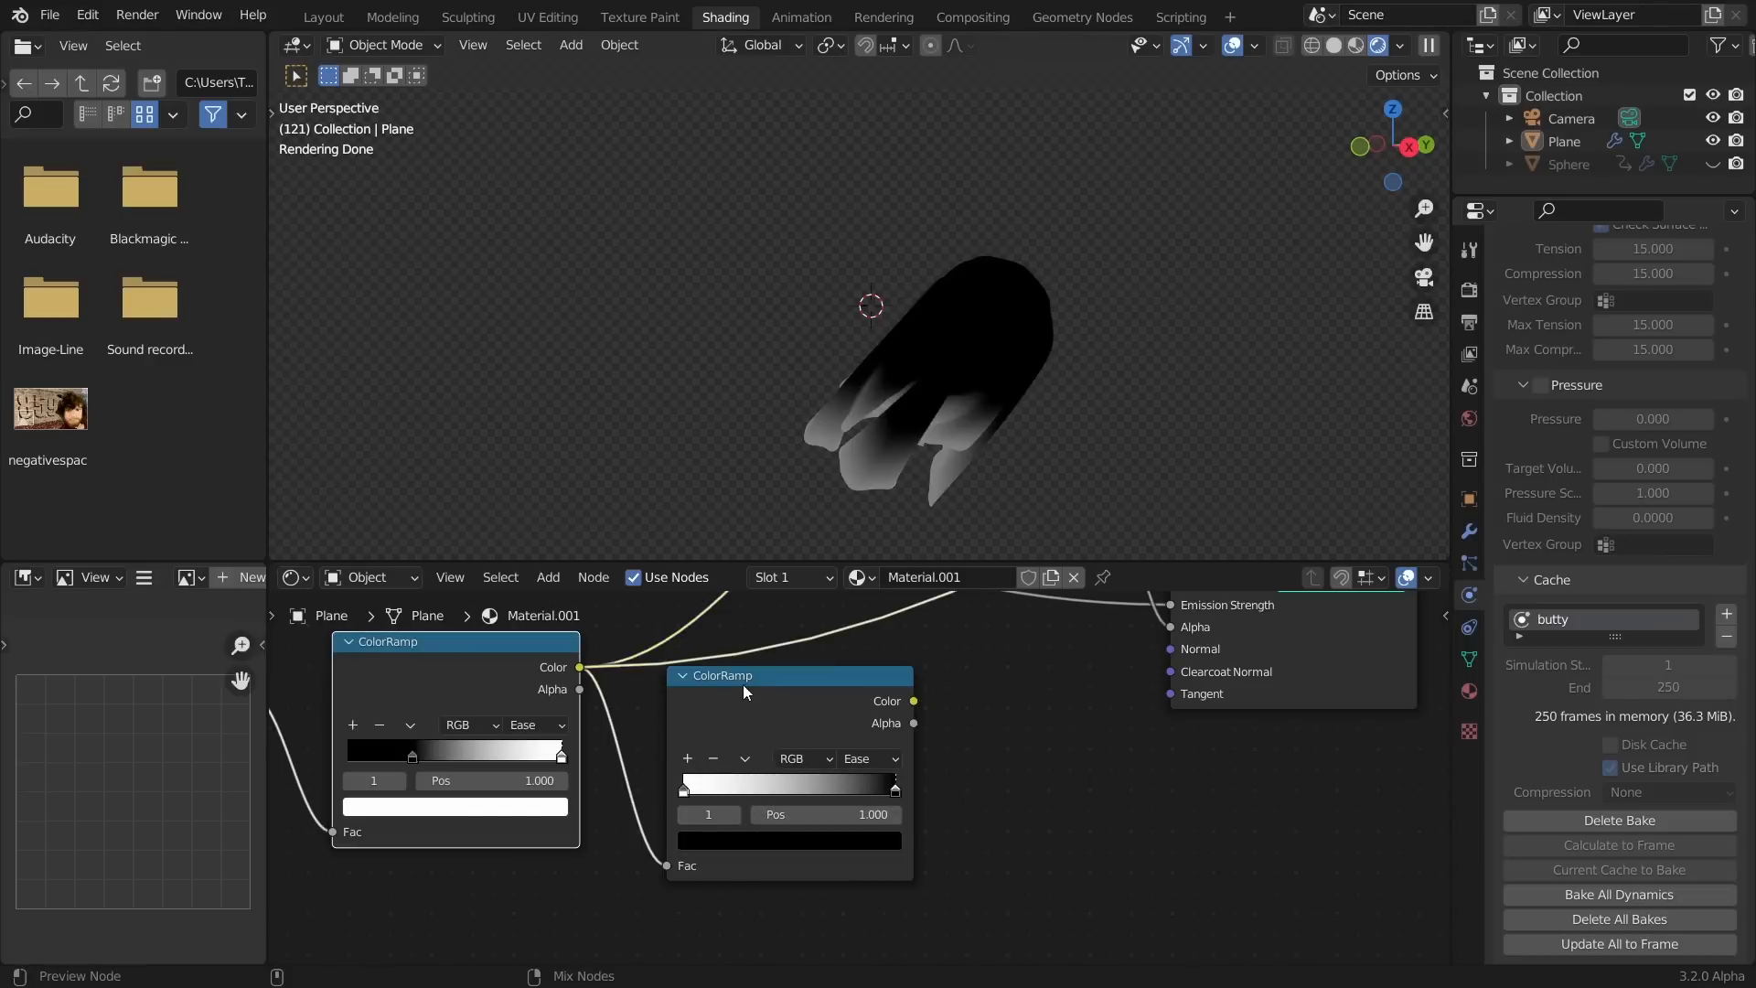
ctrl+shift+click(772, 694)
Set the reversed ColorRamp's interpolation to Linear and its black stop to position 0.243
middle_drag(892, 475, 936, 428)
drag(773, 814, 658, 814)
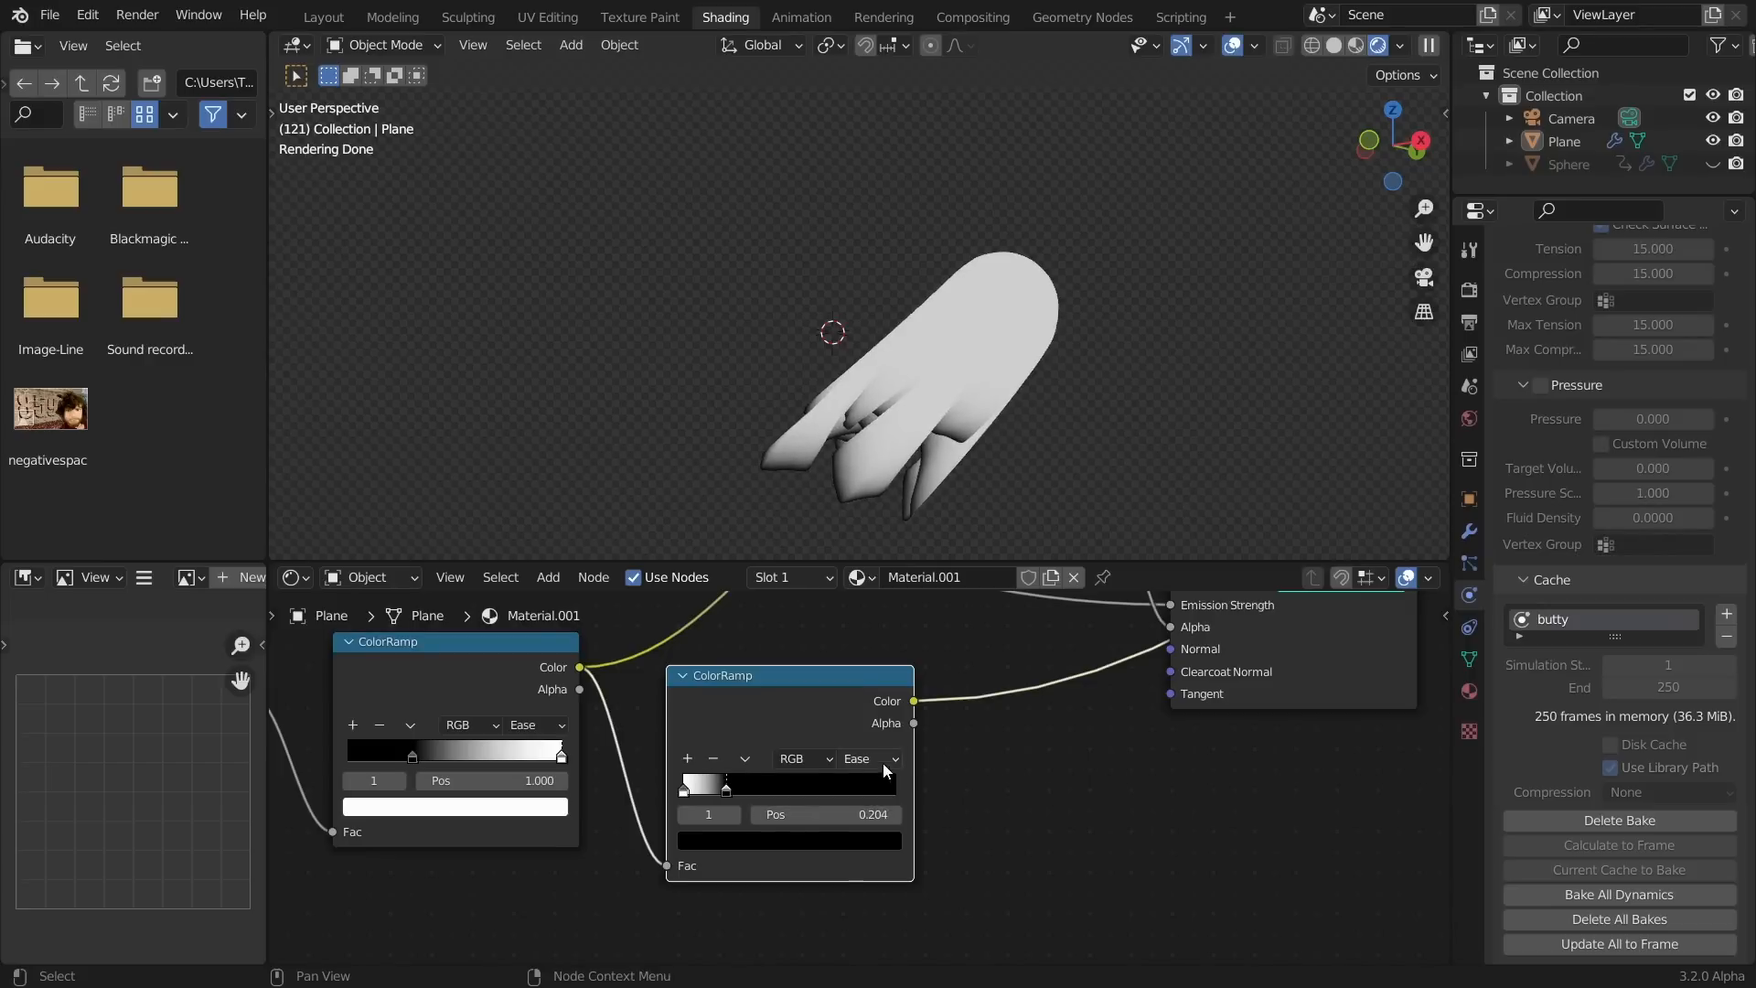
click(886, 763)
click(881, 826)
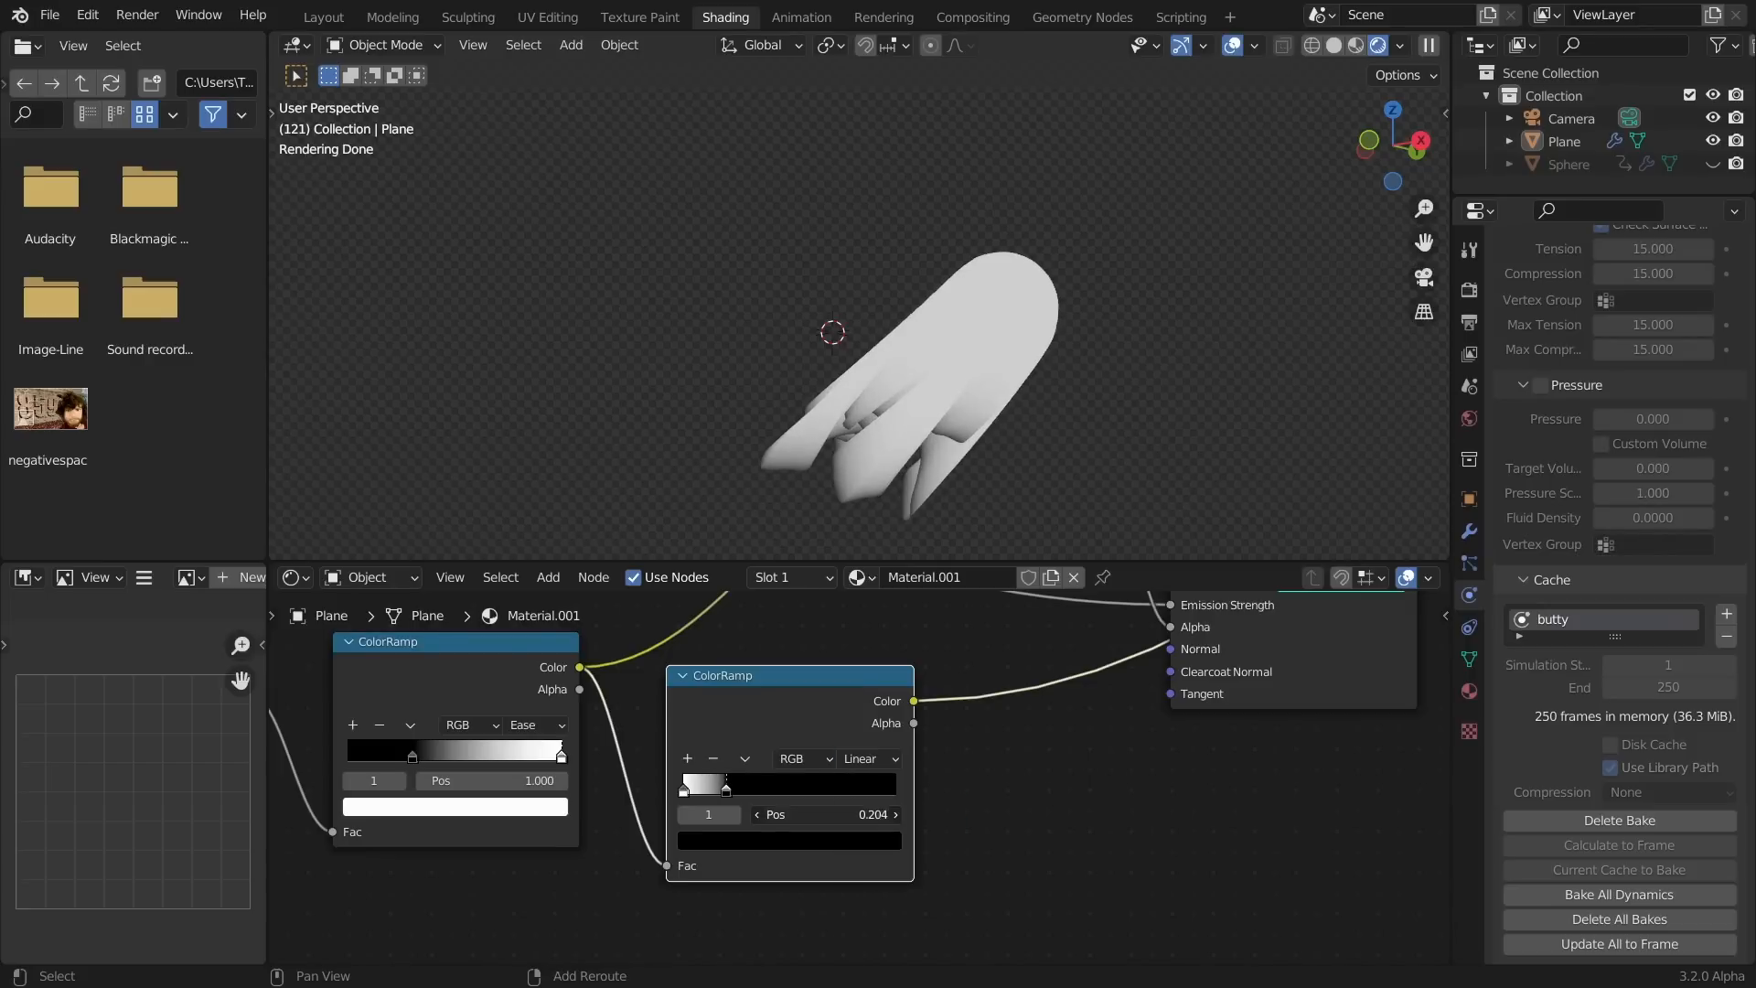
drag(823, 814, 933, 773)
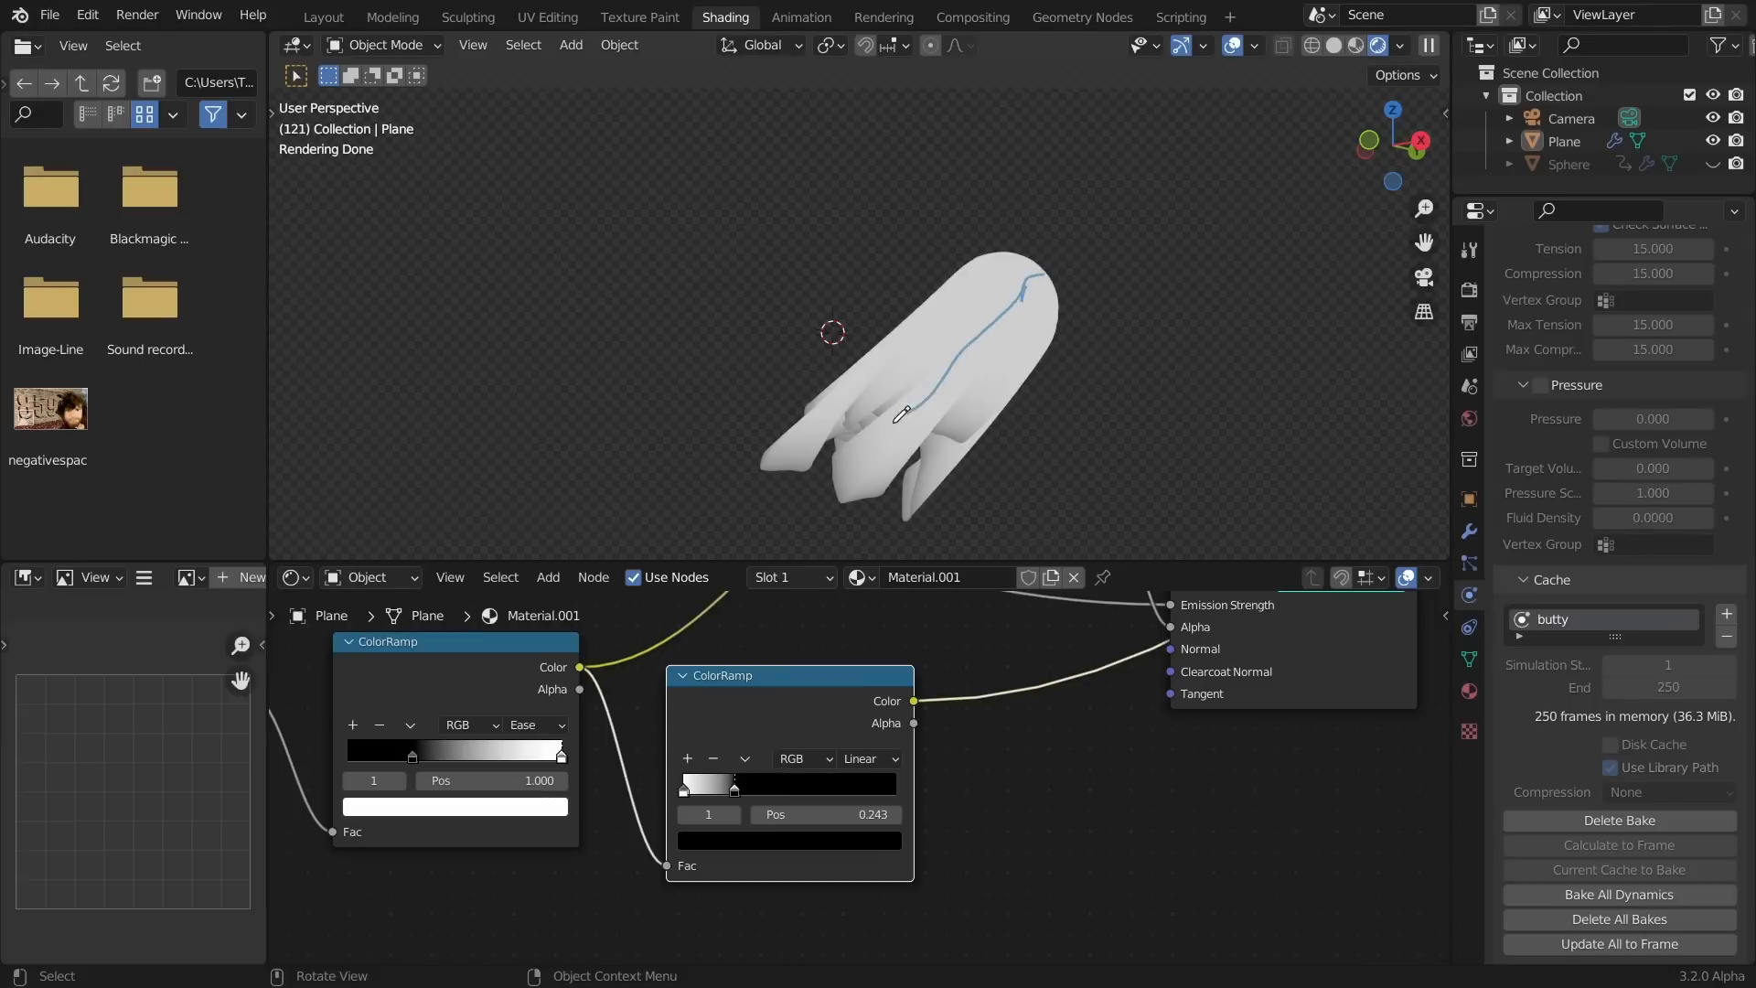
Connect the reversed ColorRamp to the Principled BSDF's Base Color and preview the Mix Shader's output
right_drag(858, 483, 1023, 309)
scroll(971, 688, down, 4)
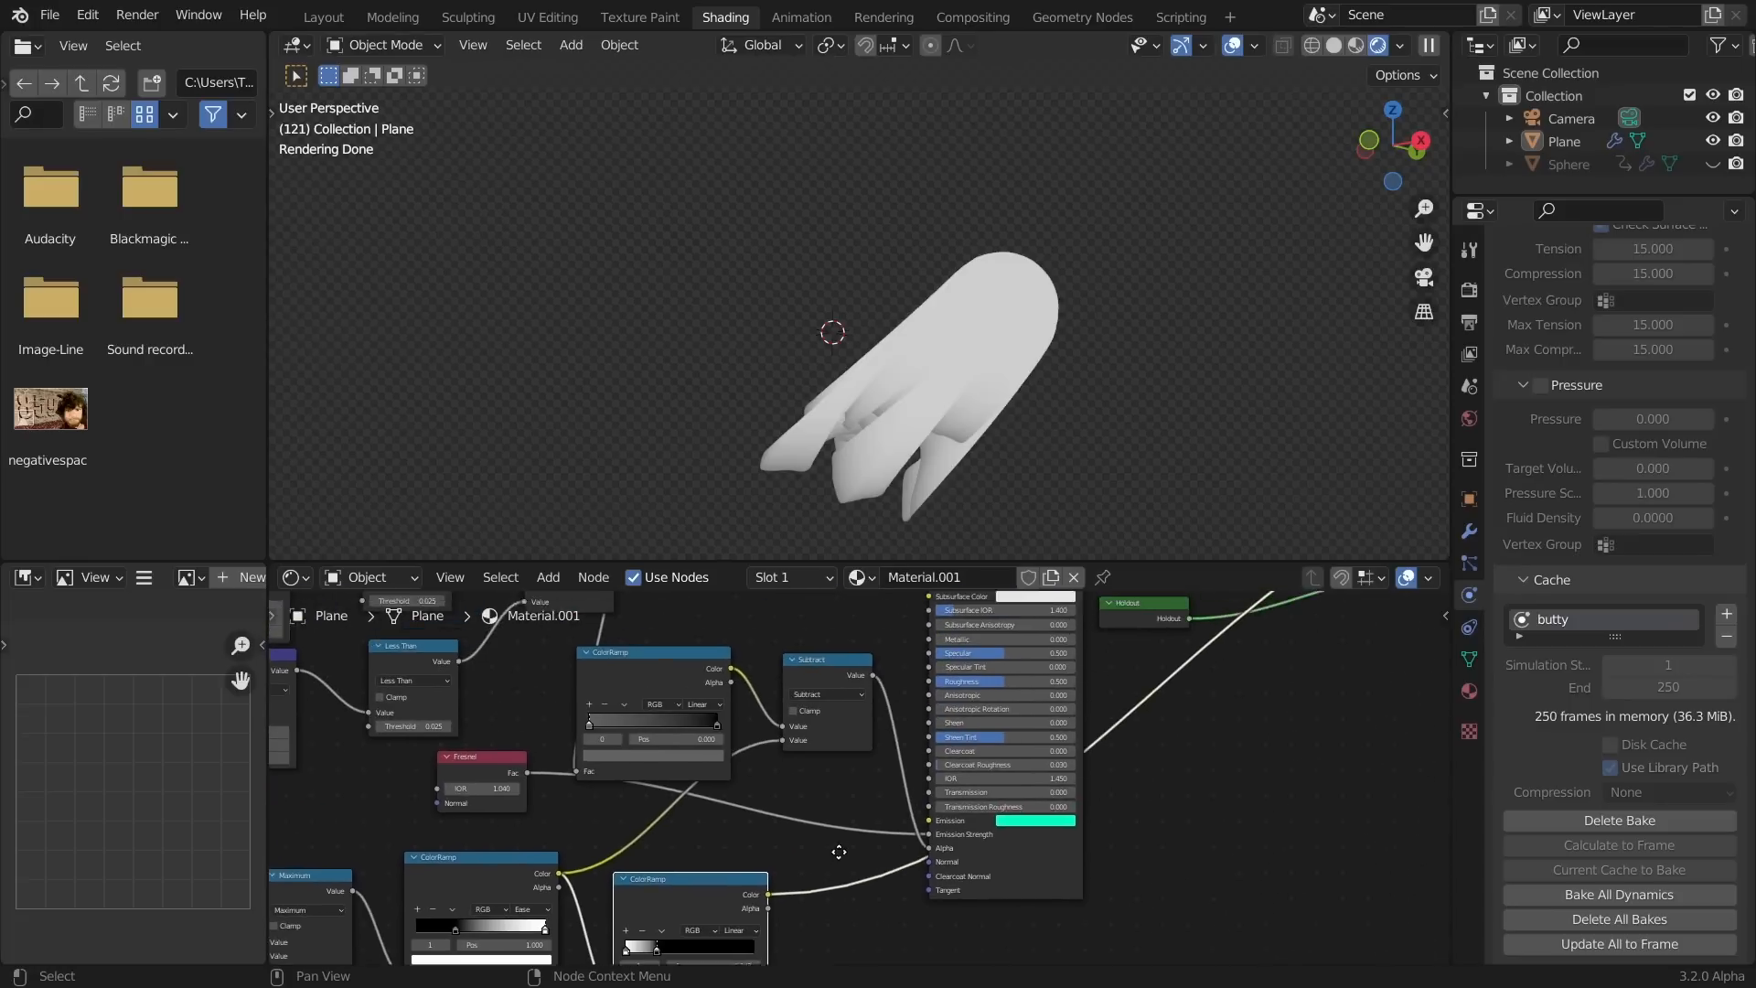
middle_drag(803, 886, 770, 908)
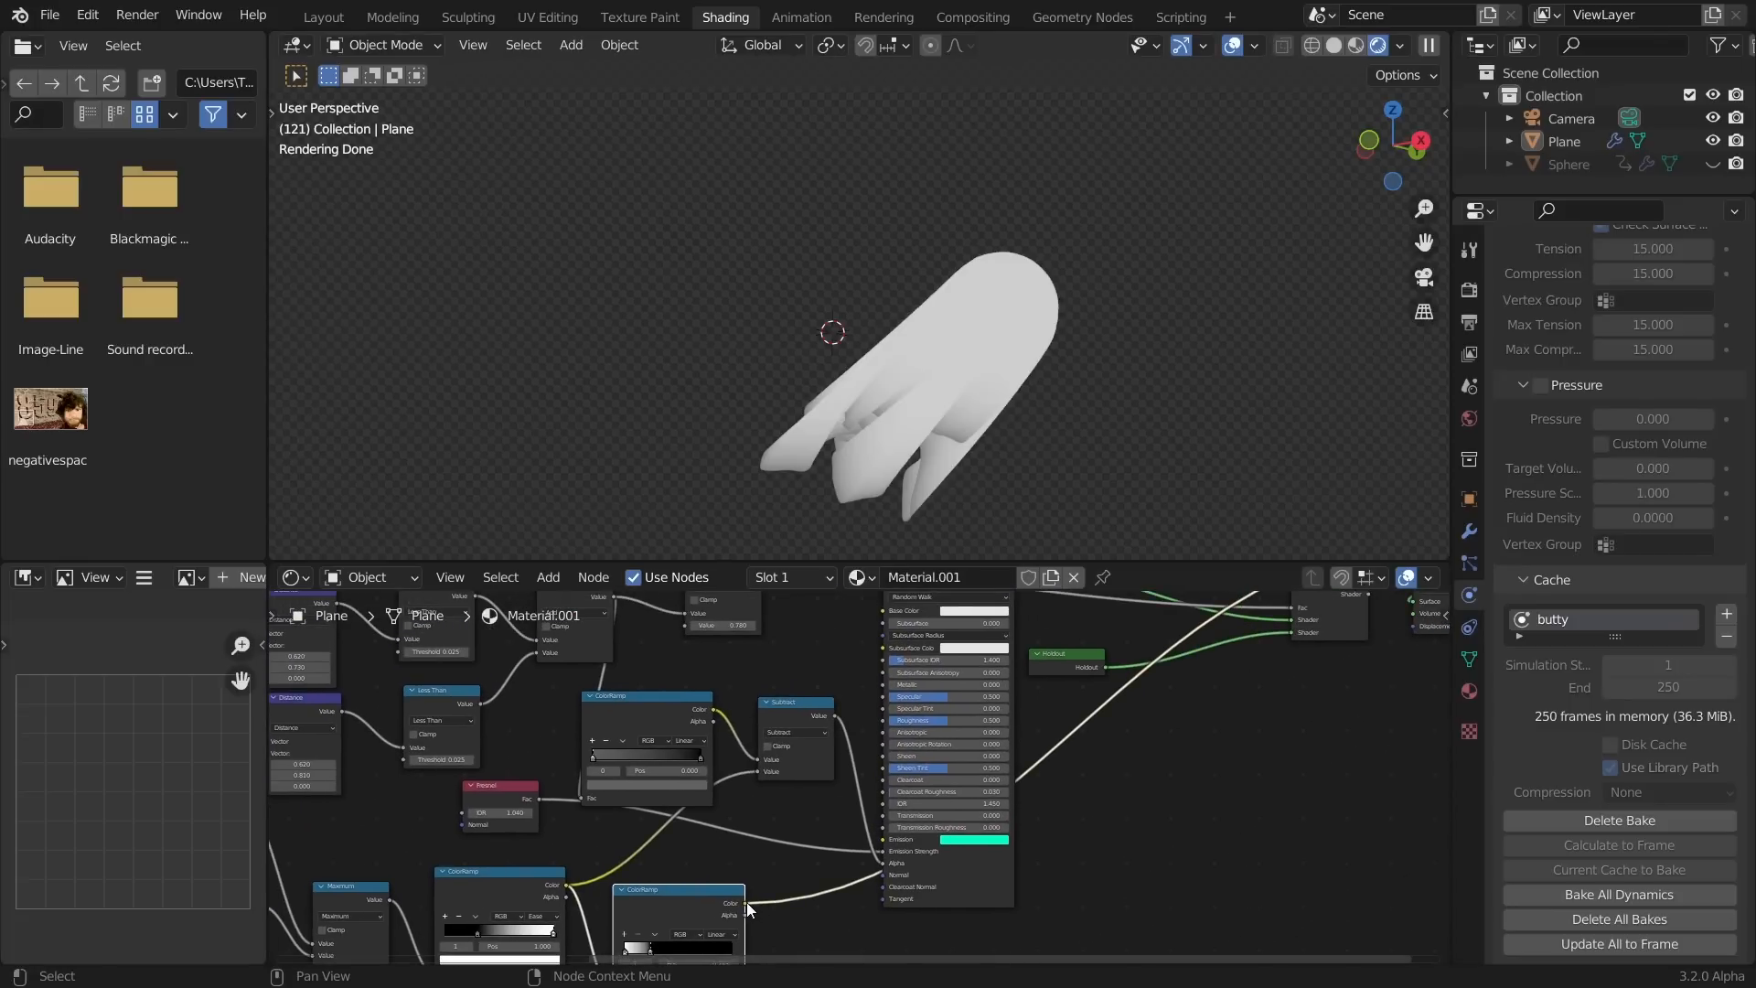
shift+scroll(869, 649, up, 2)
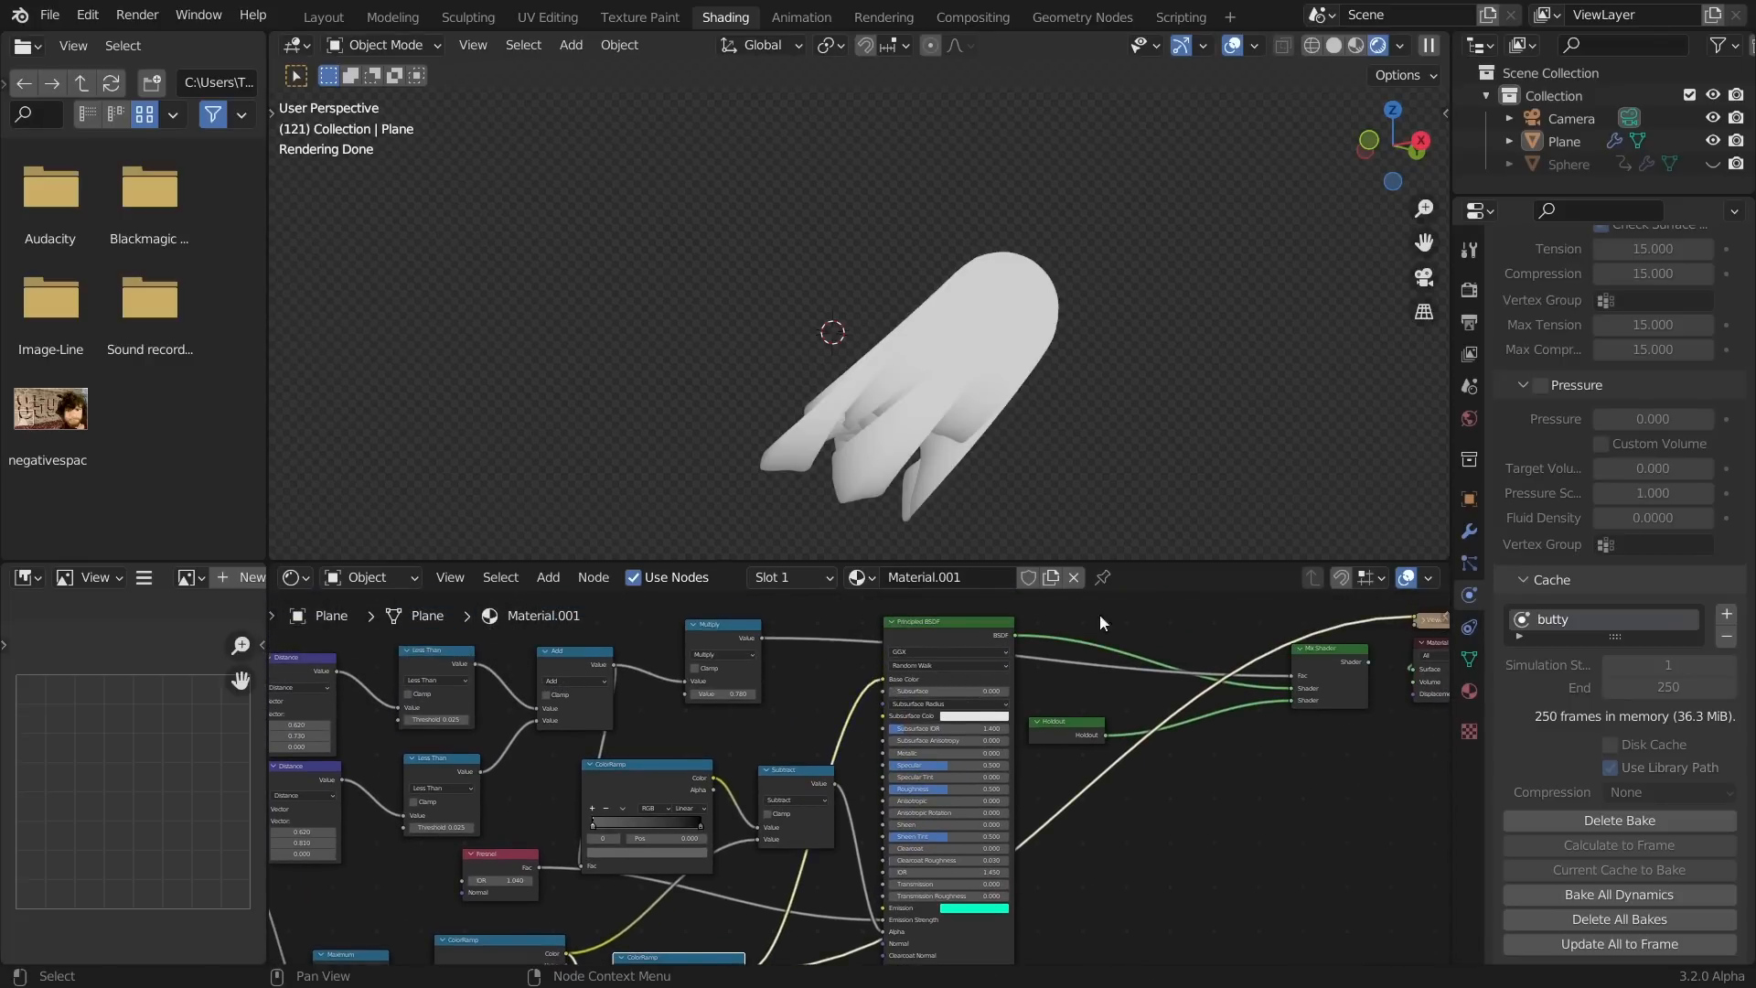
ctrl+shift+click(1306, 654)
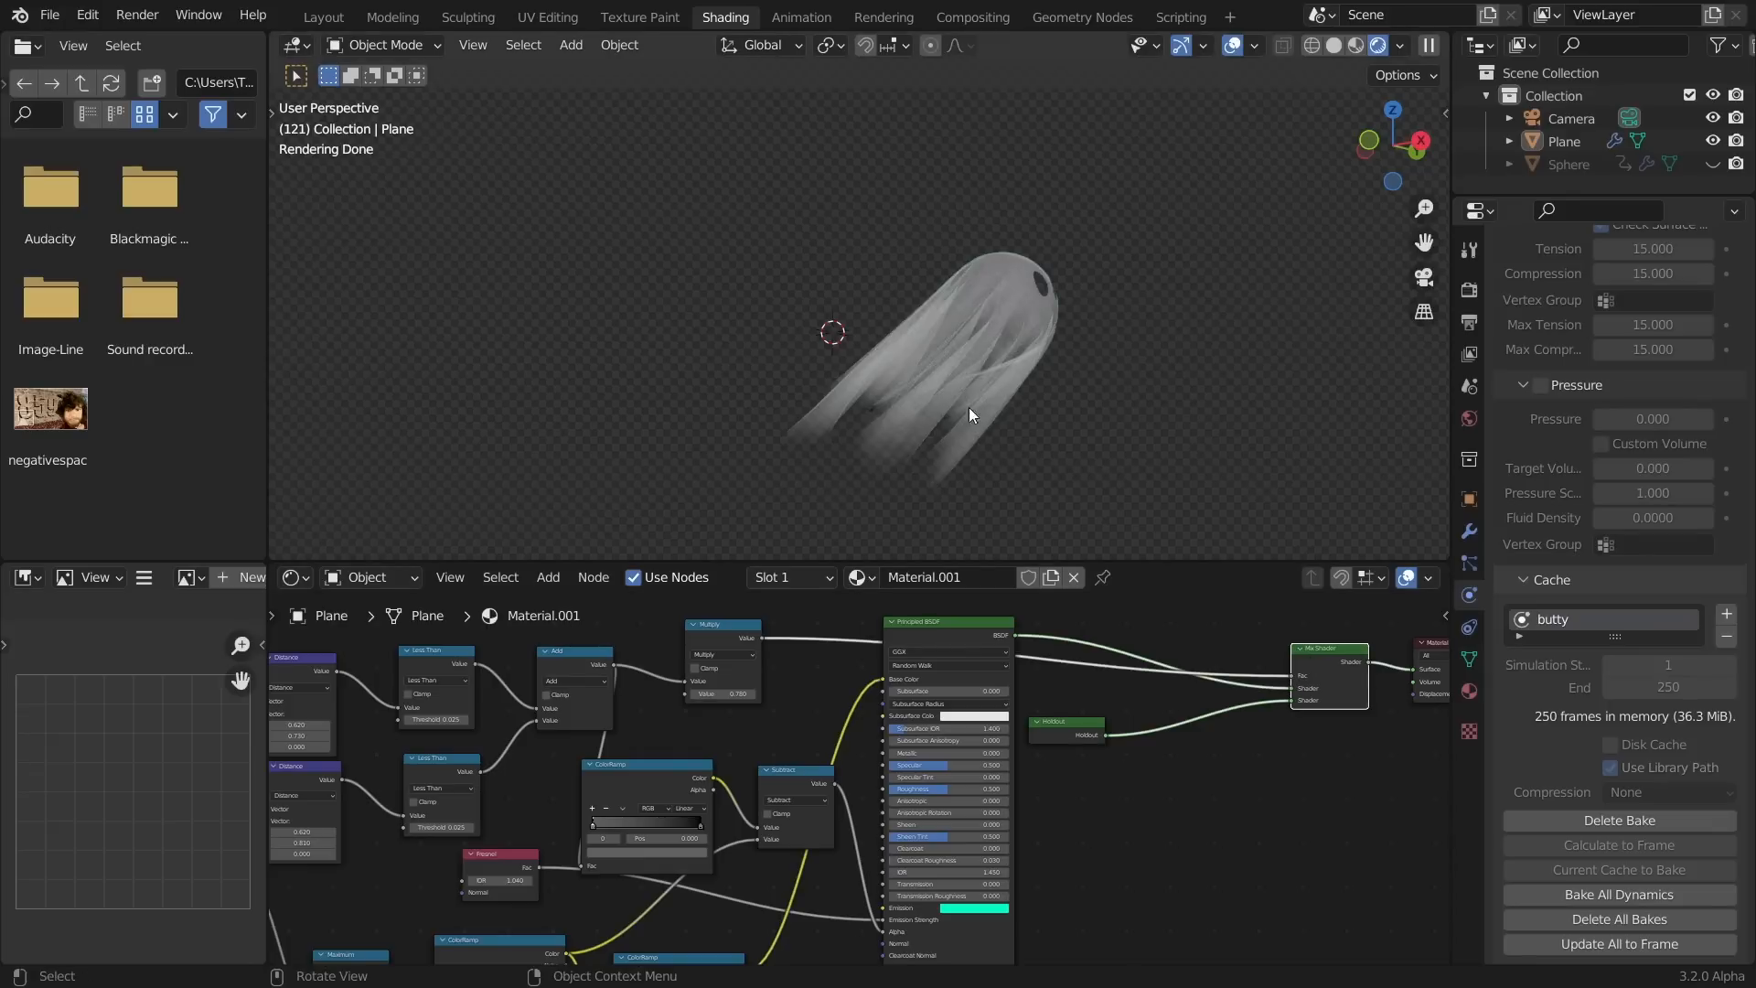
mouse_move(962, 462)
mouse_down()
mouse_move(947, 404)
mouse_move(809, 395)
mouse_up()
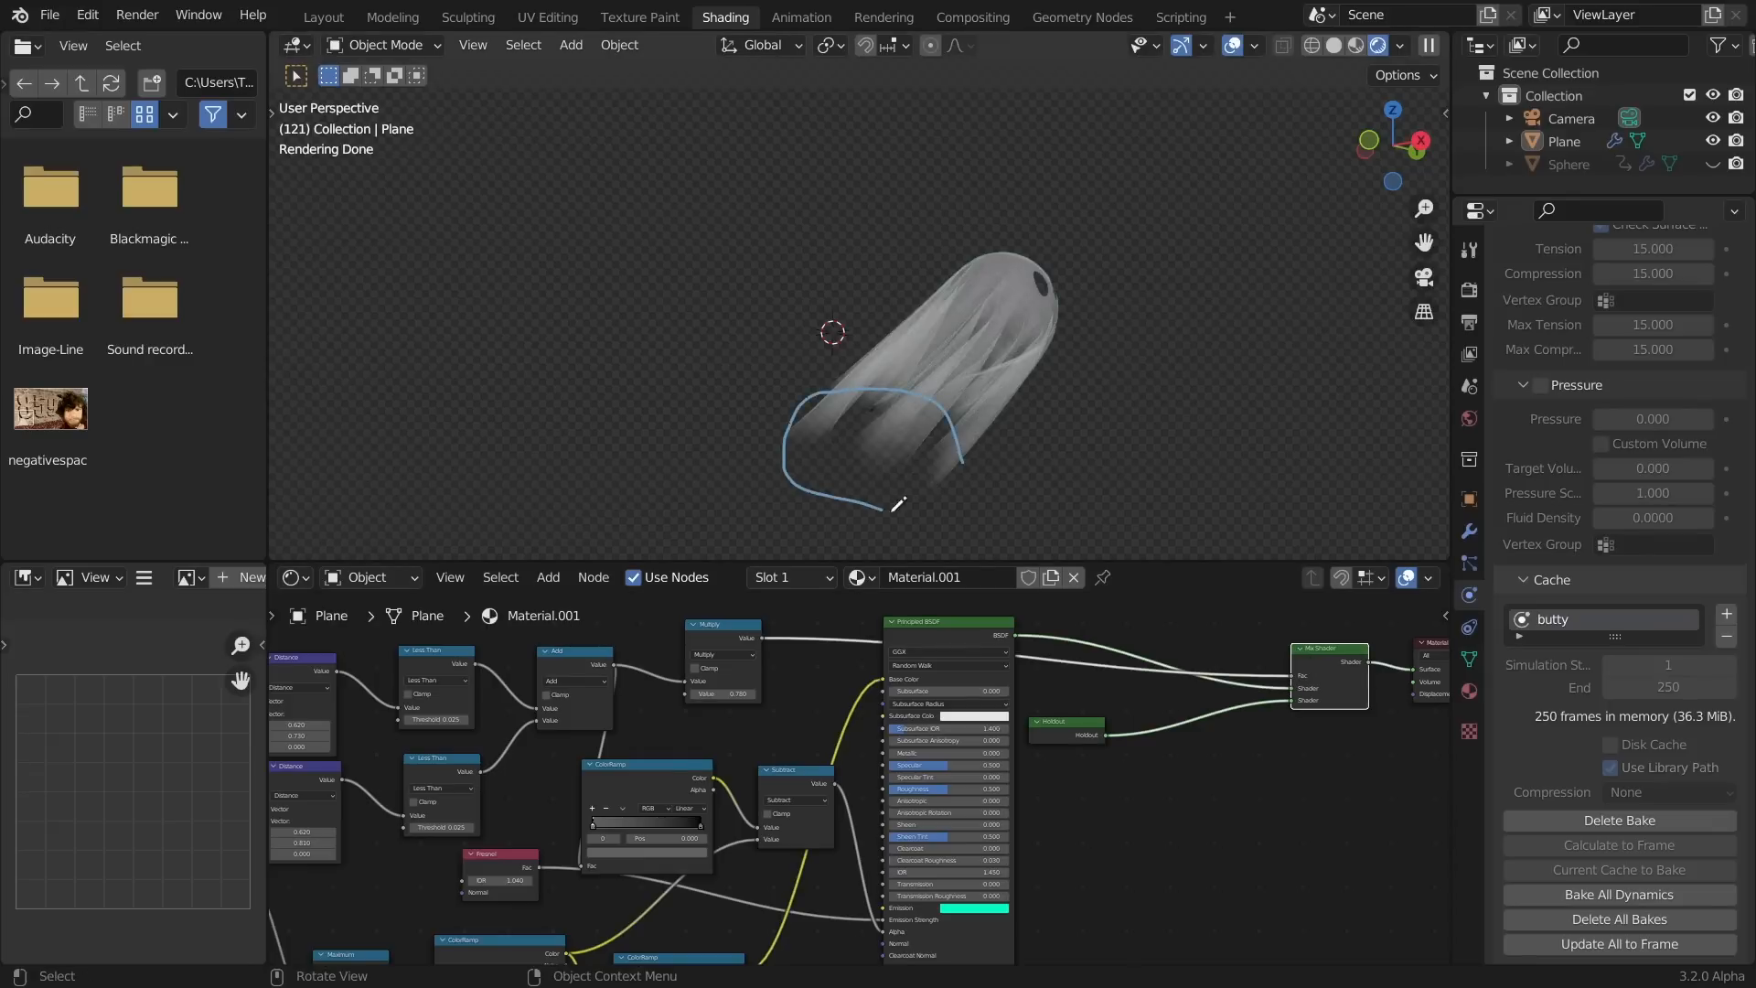
key(ctrl+z)
Insert an Add Math node between Fresnel and Emission Strength, feed it the border ColorRamp's Color, and preview the Mix Shader
middle_drag(851, 810, 1003, 705)
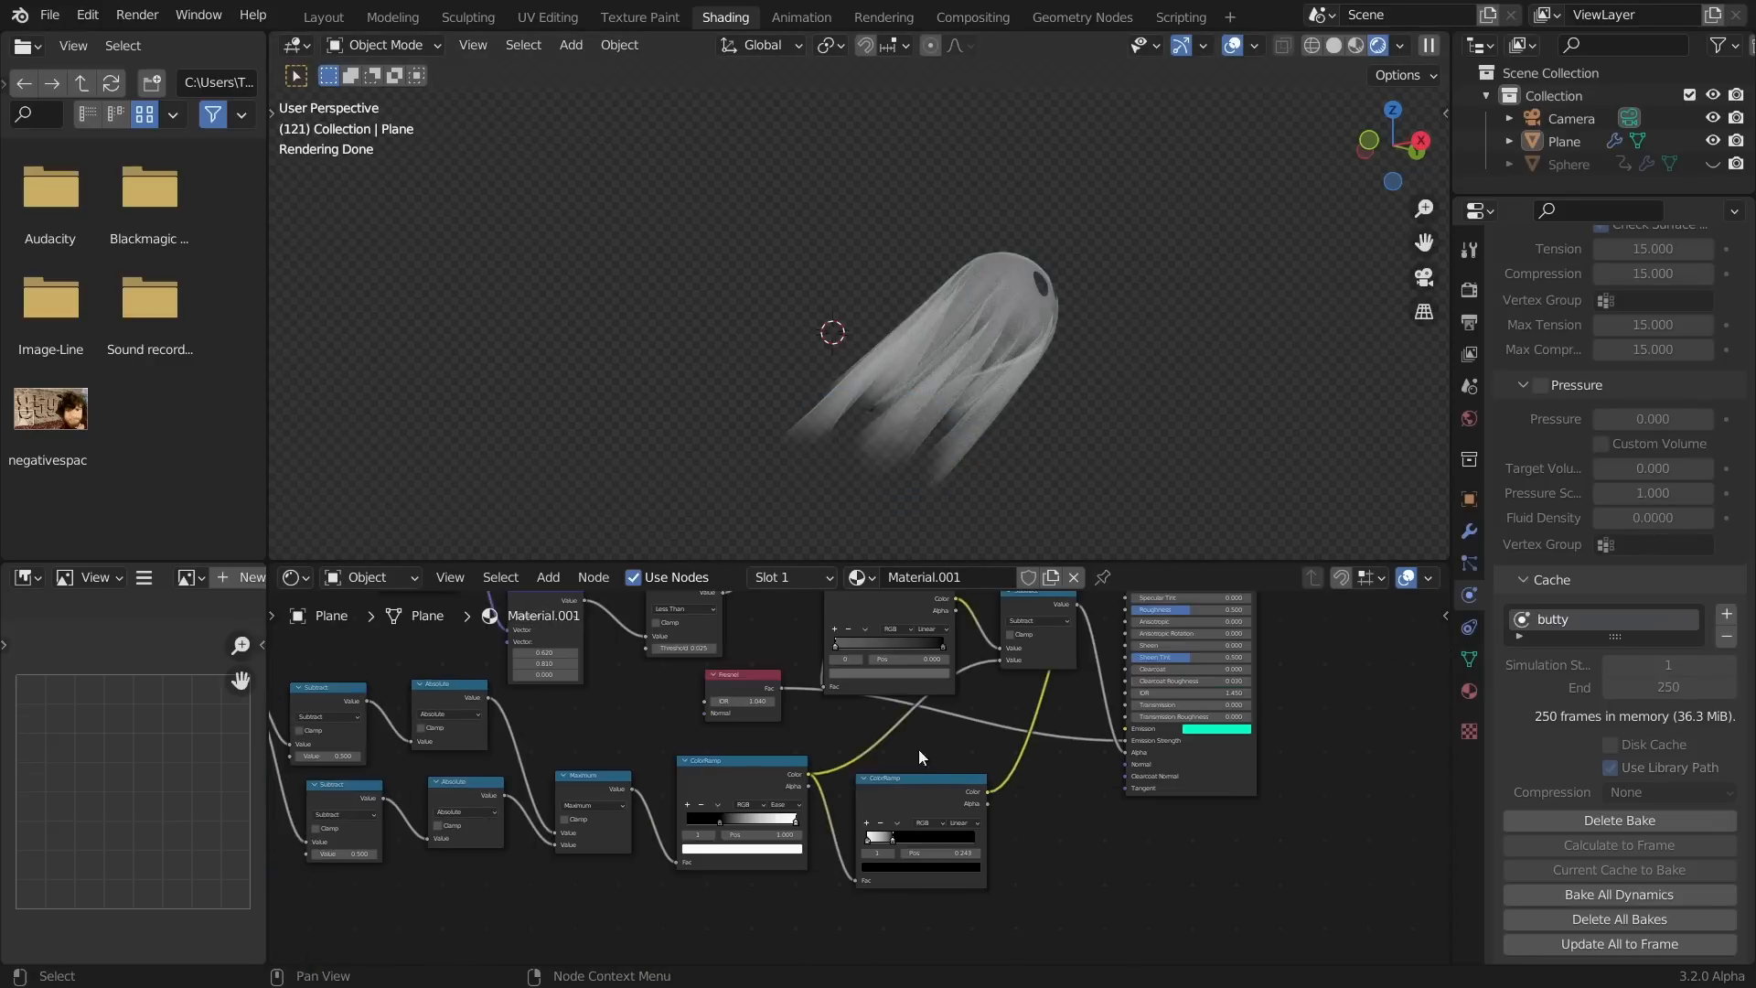
scroll(903, 792, up, 2)
key(shift+a)
click(930, 678)
text(math)
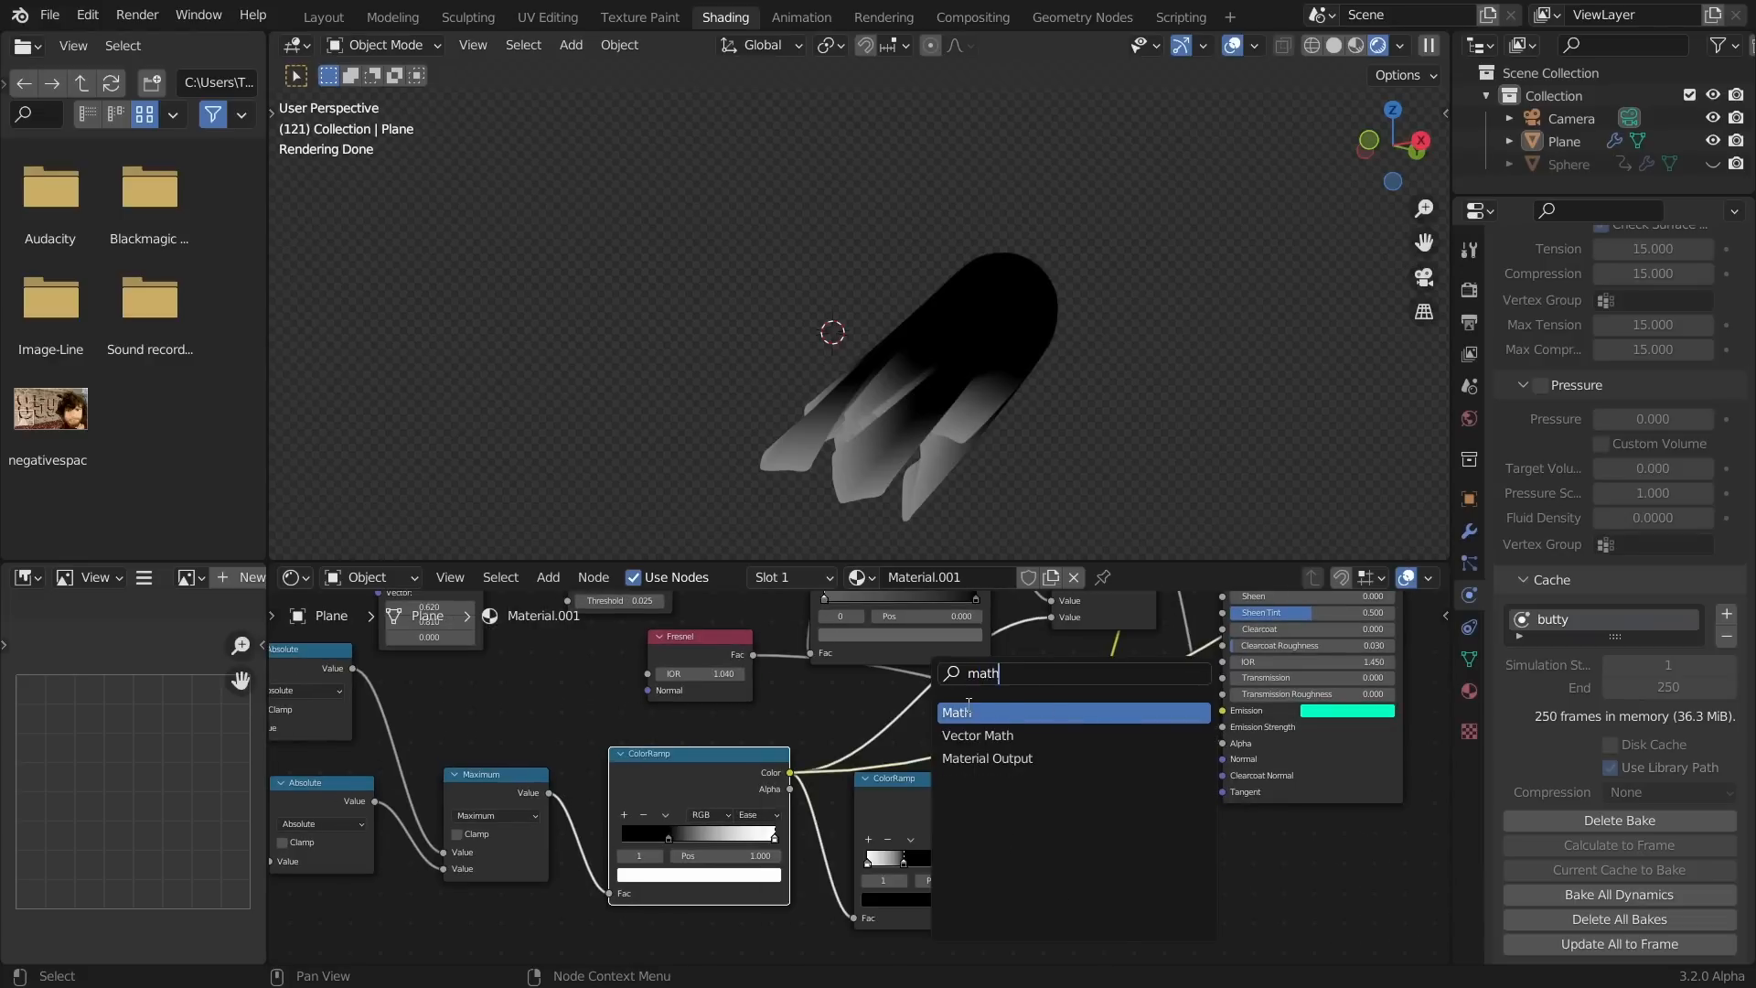
click(969, 706)
click(1021, 704)
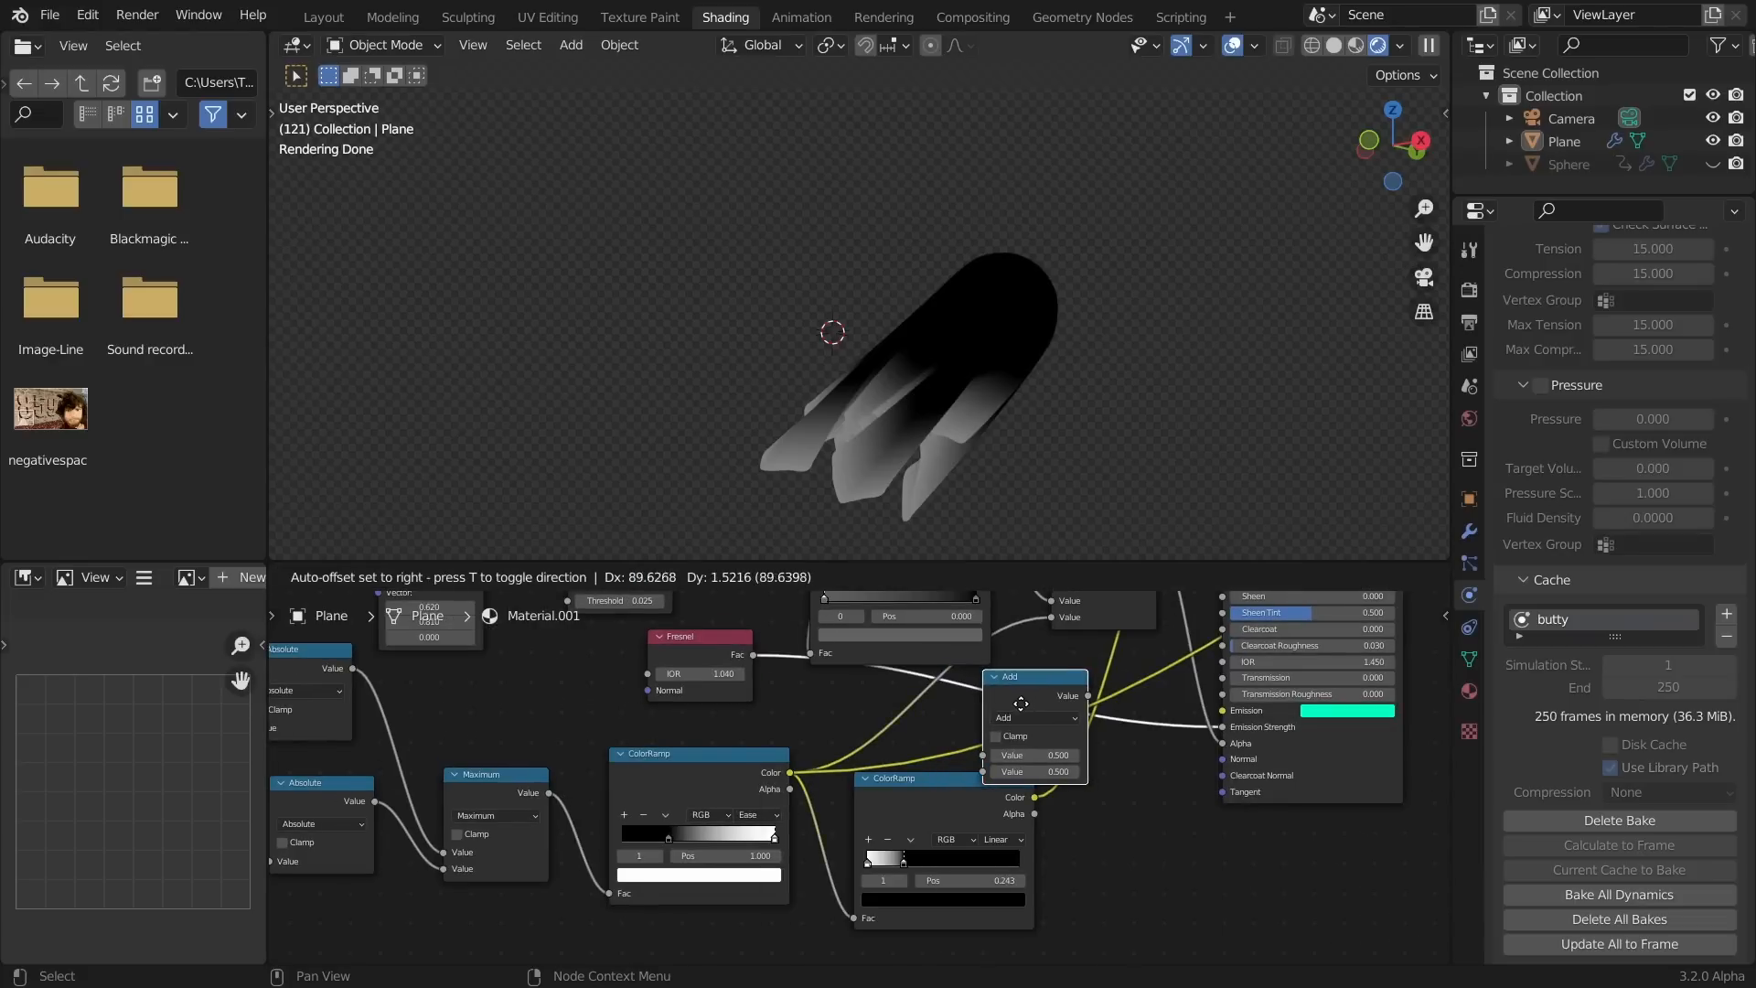
drag(793, 783, 983, 771)
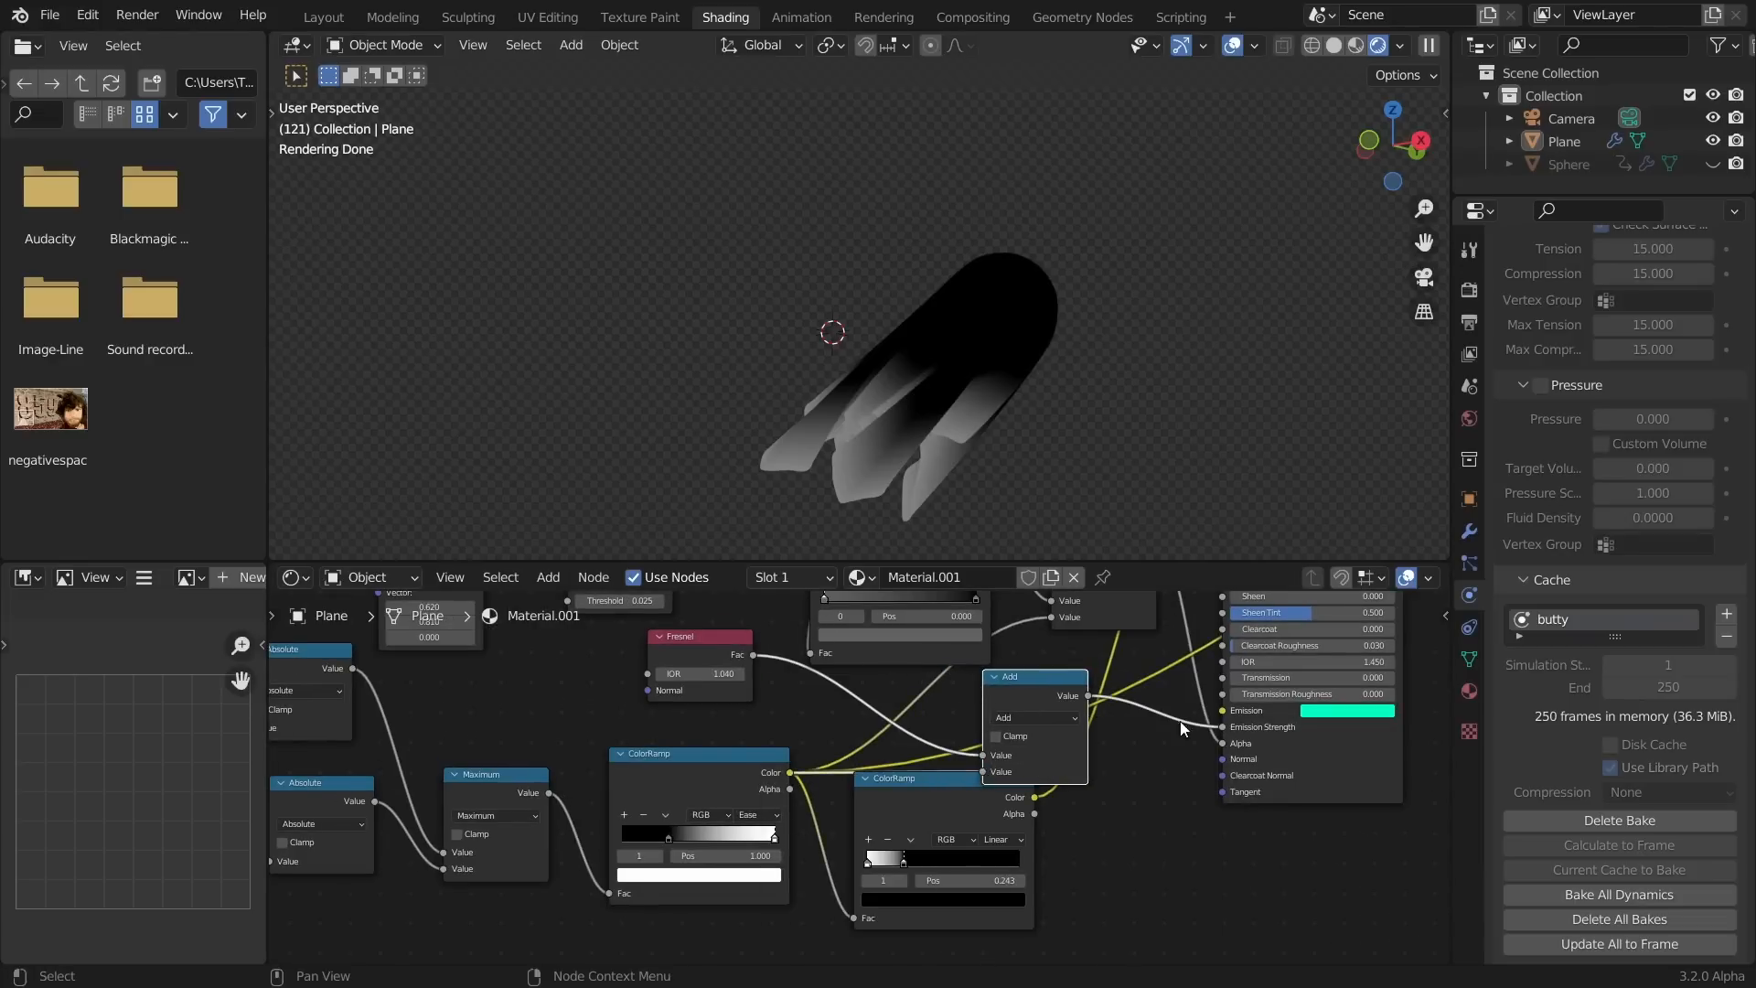
scroll(1127, 734, down, 4)
ctrl+shift+click(1397, 691)
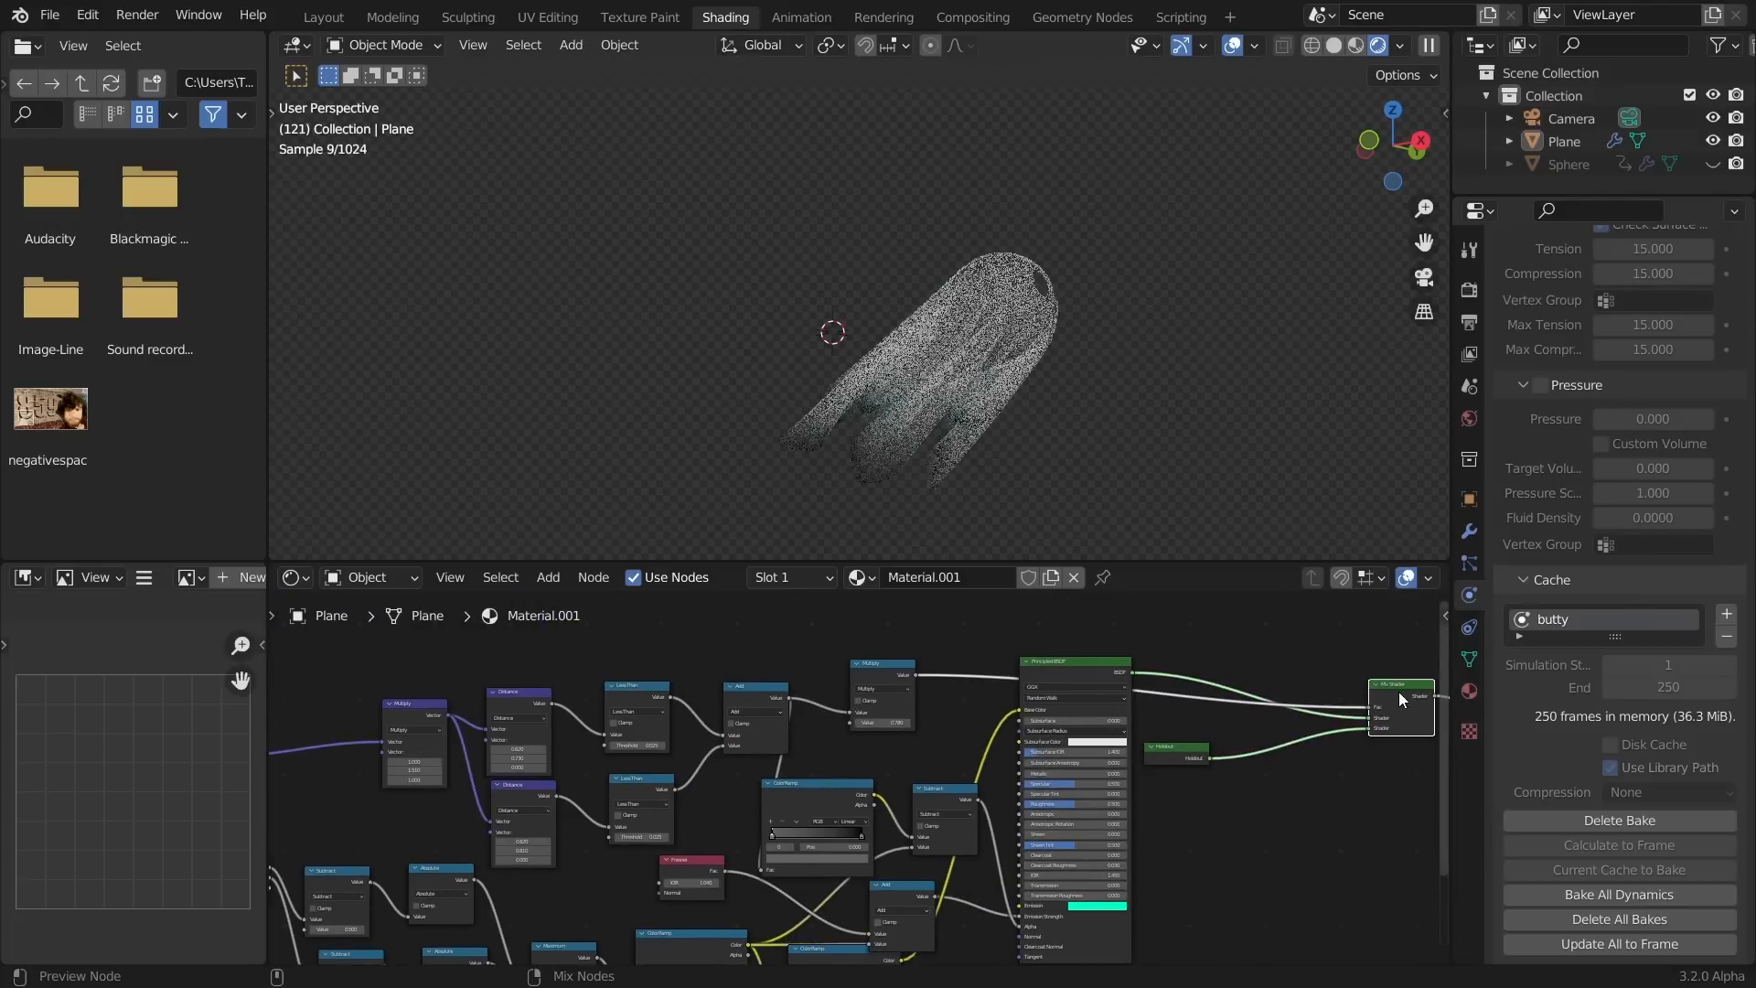
Duplicate the border ColorRamp, place the copy between the original and the Add node, and preview the copy
middle_drag(960, 826, 1021, 686)
drag(903, 829, 953, 920)
scroll(862, 796, up, 6)
scroll(838, 855, up, 2)
key(shift+d)
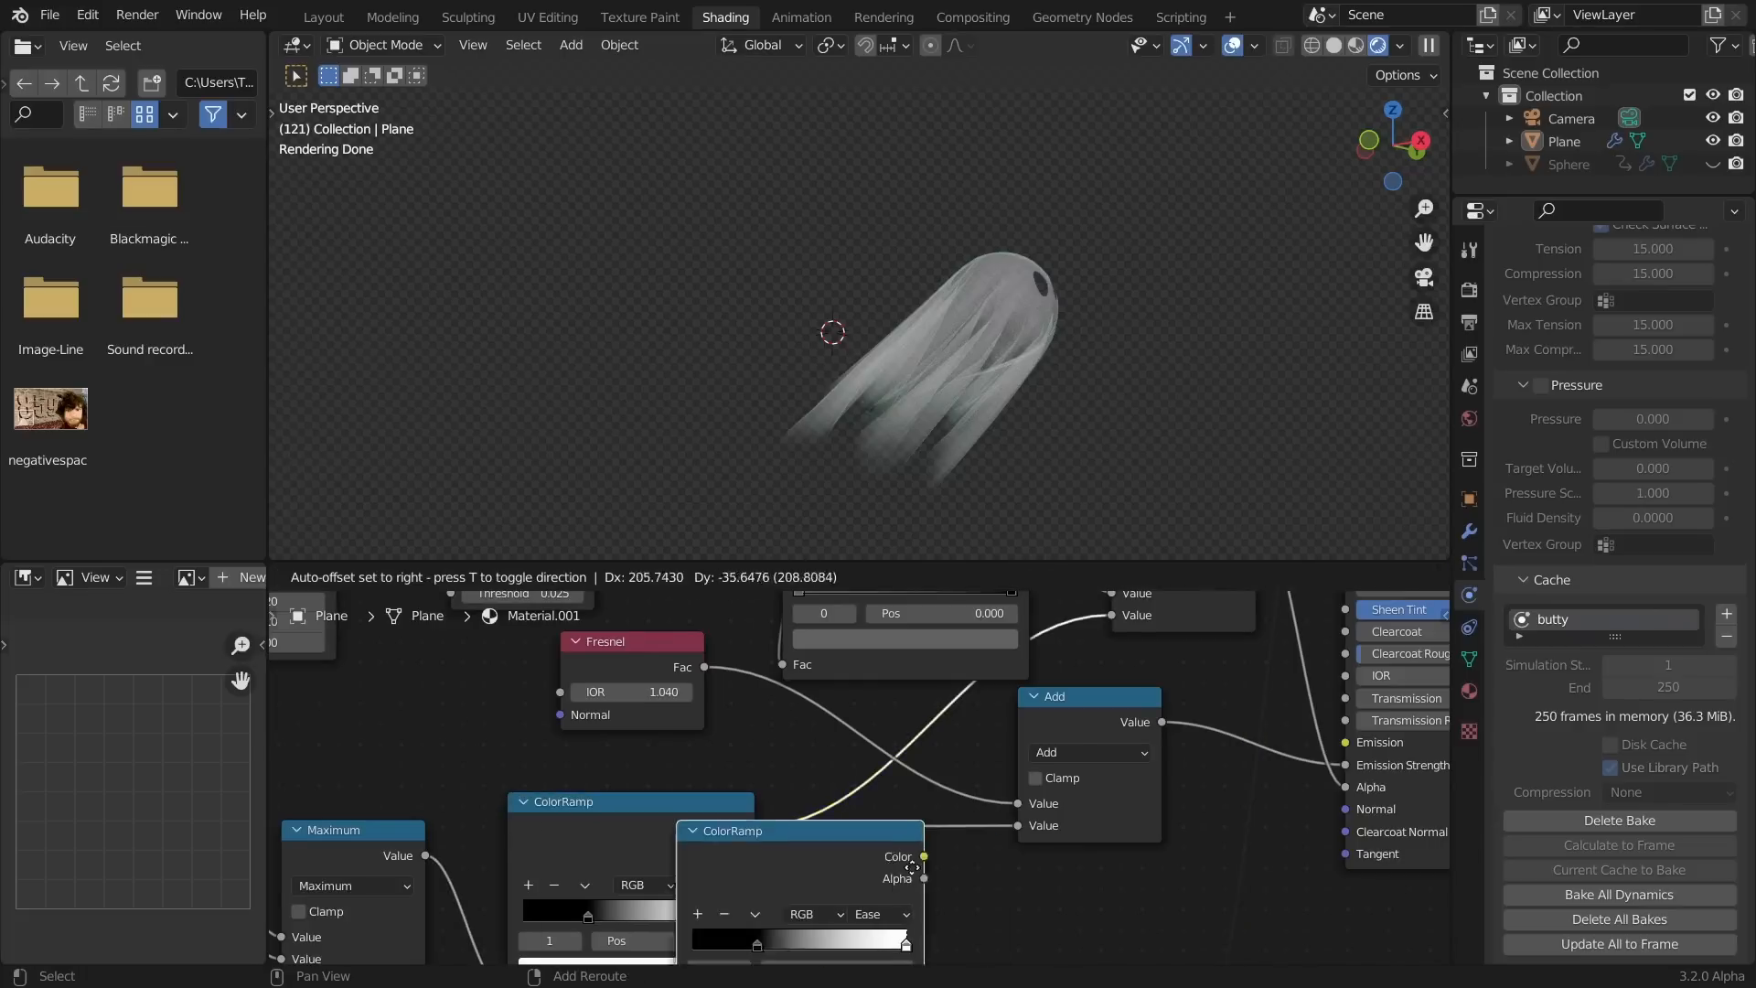
click(1018, 840)
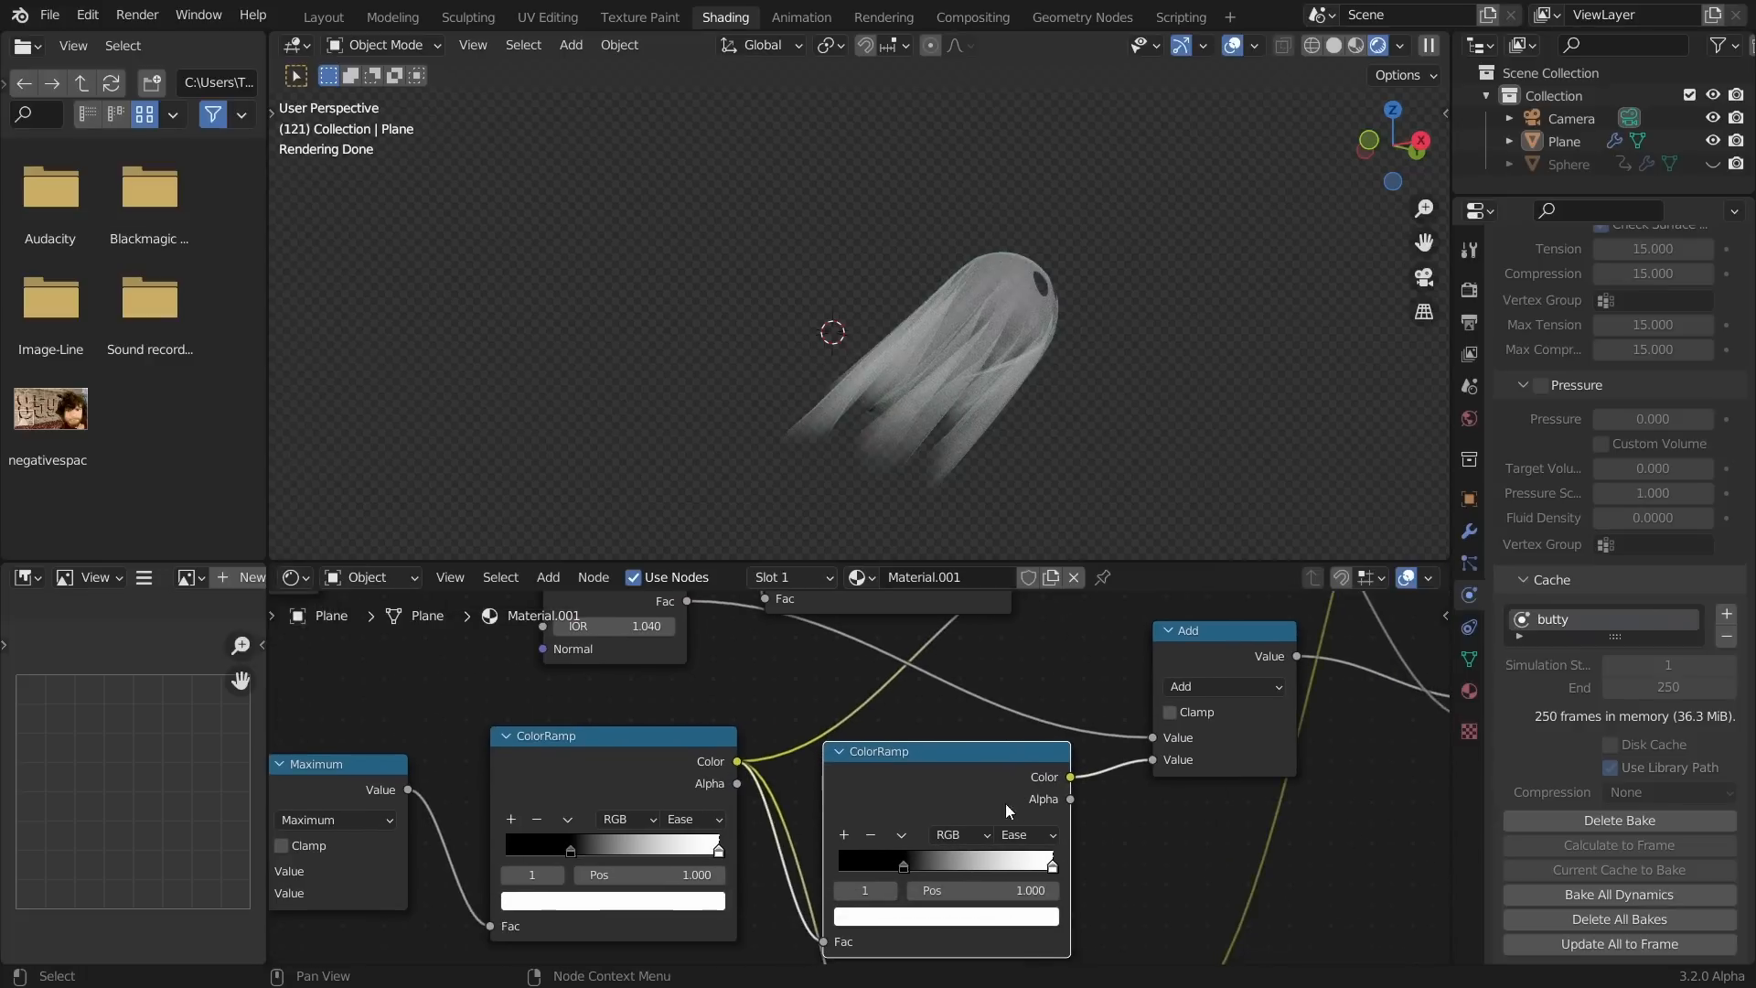
scroll(913, 881, up, 2)
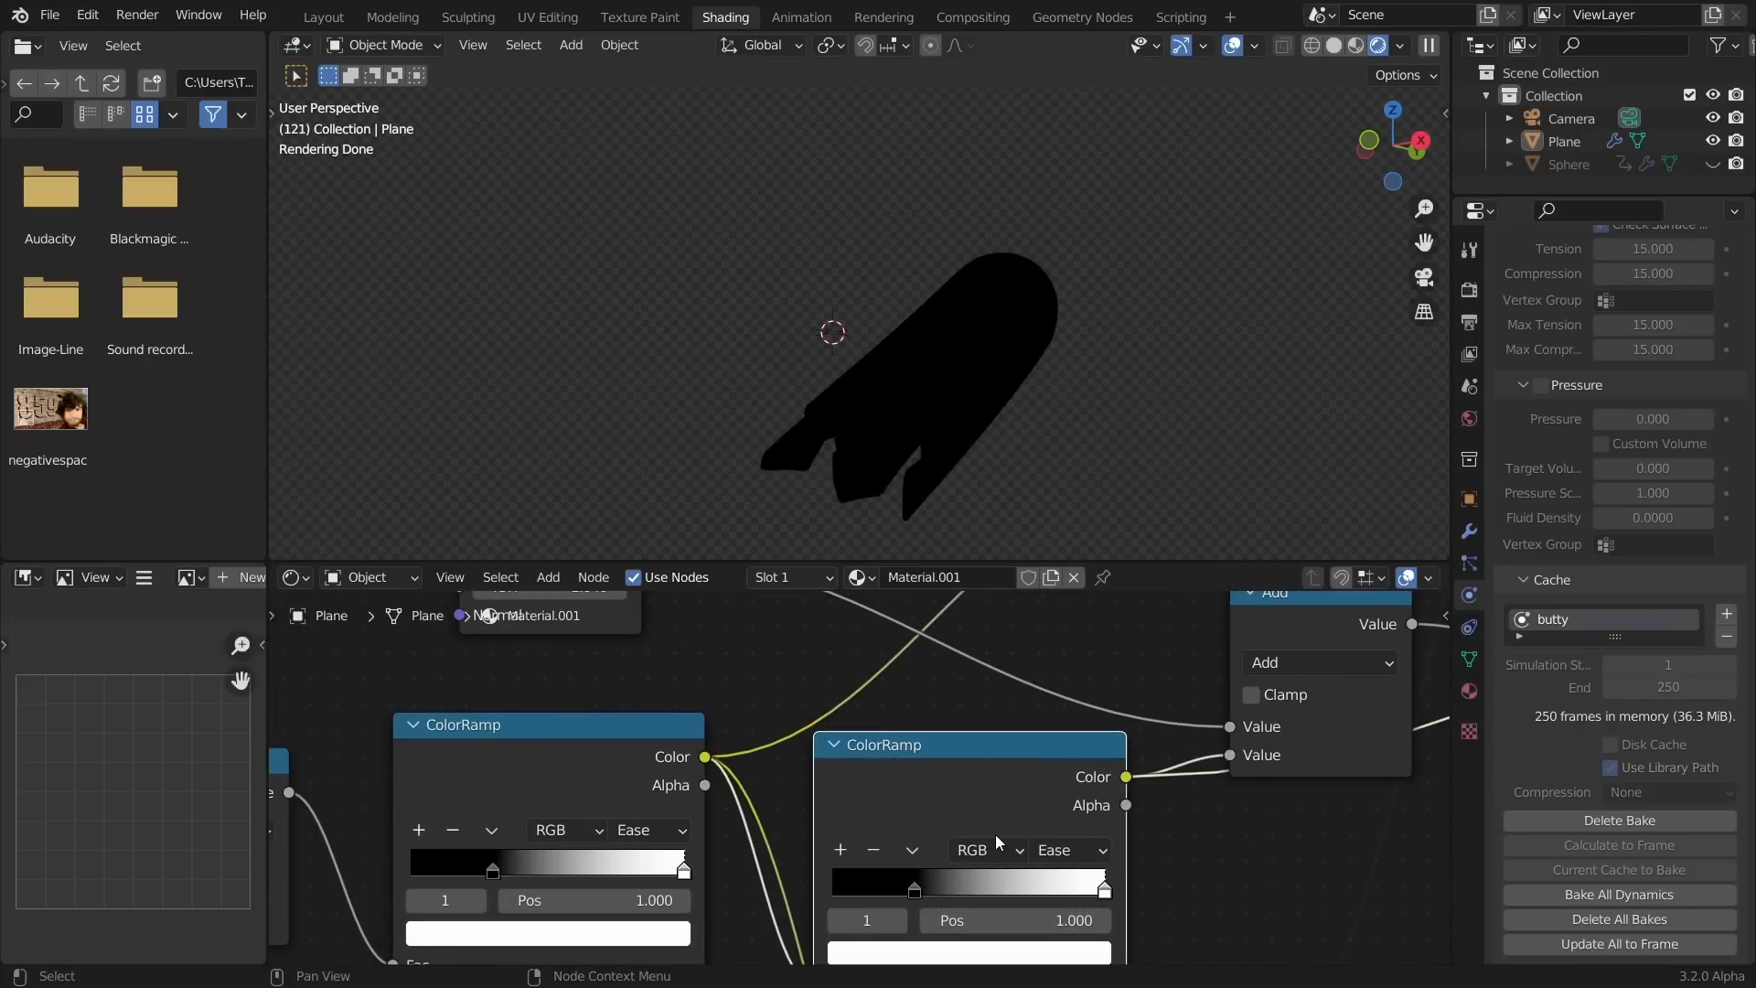
drag(986, 805, 1001, 745)
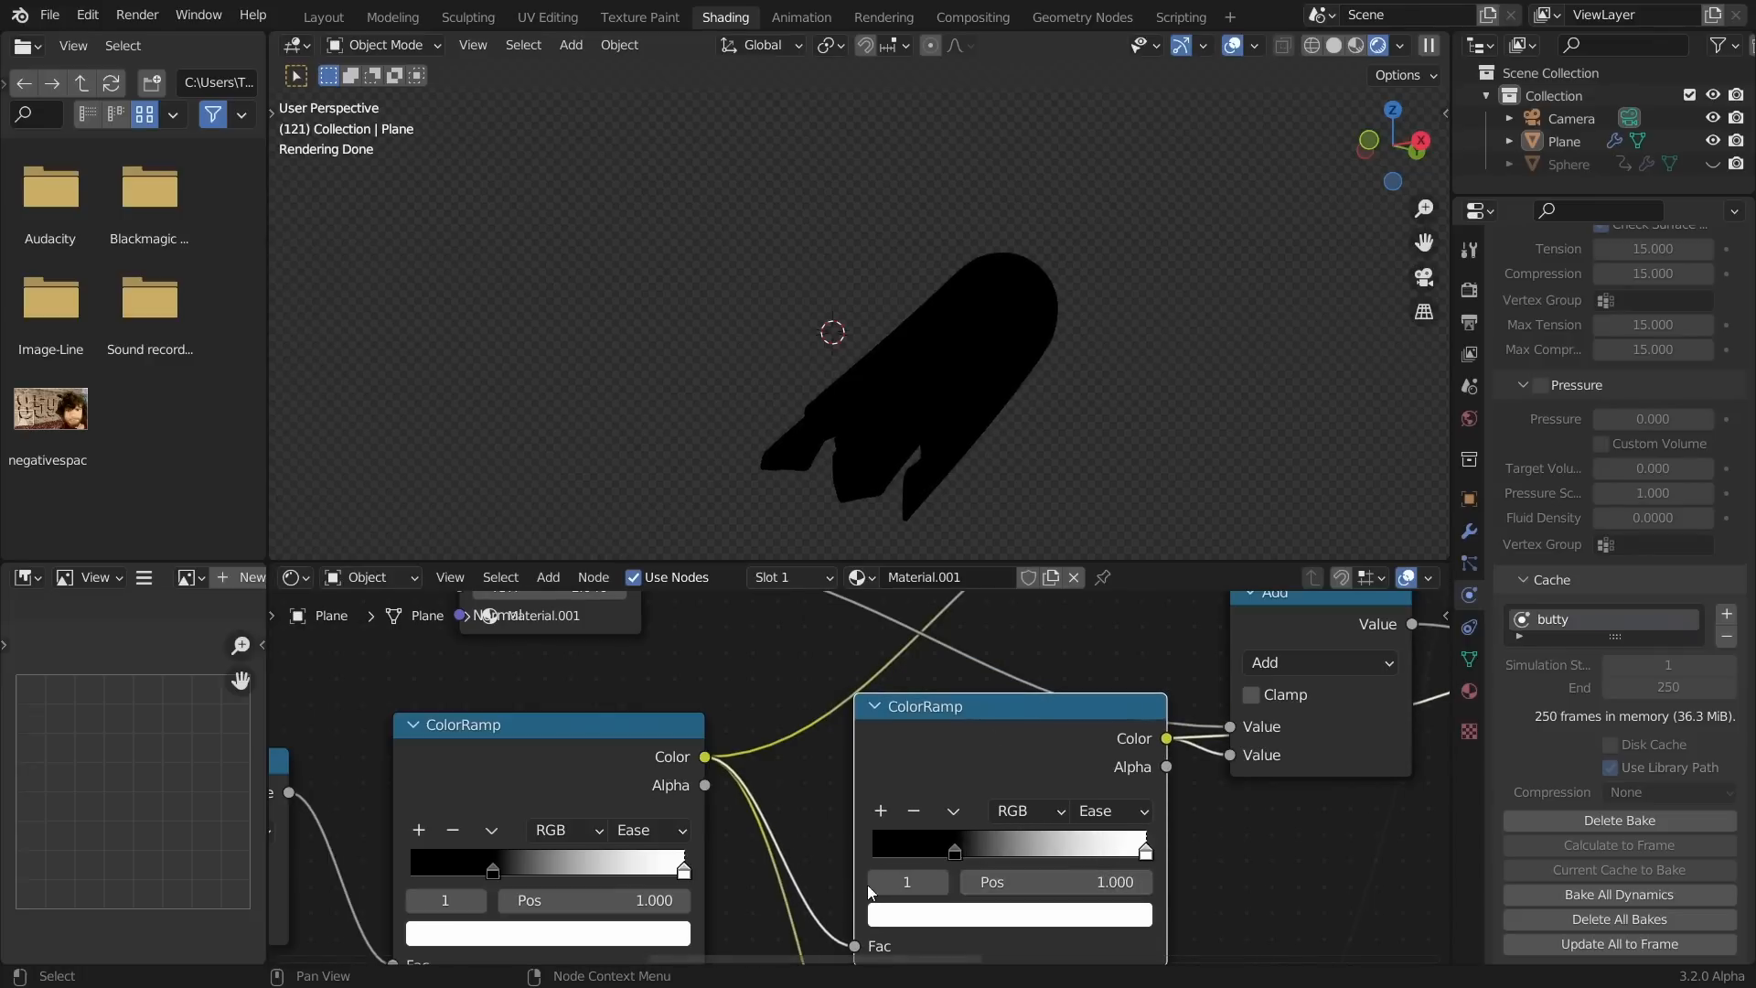
Move the emission ColorRamp's black stop to the ramp's start, pull its white stop inward and preview the Add node
click(954, 852)
drag(977, 883, 821, 883)
click(940, 883)
scroll(1148, 688, down, 2)
scroll(1141, 675, down, 4)
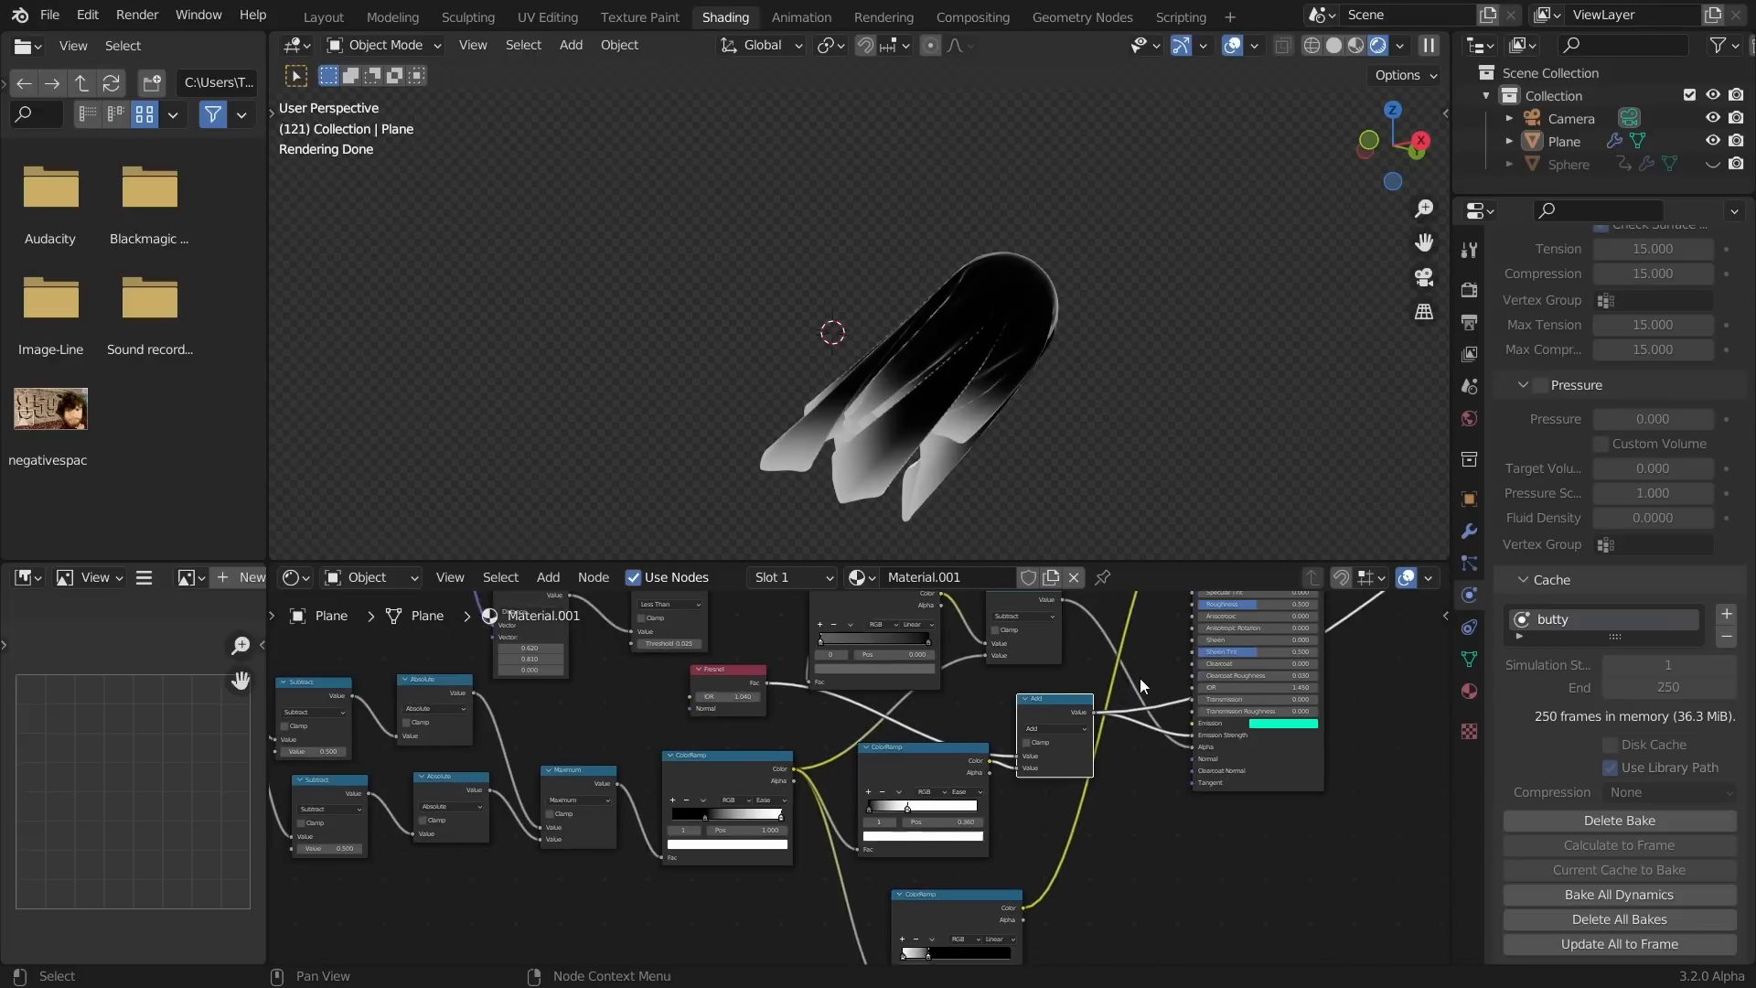
middle_drag(1408, 665, 1189, 684)
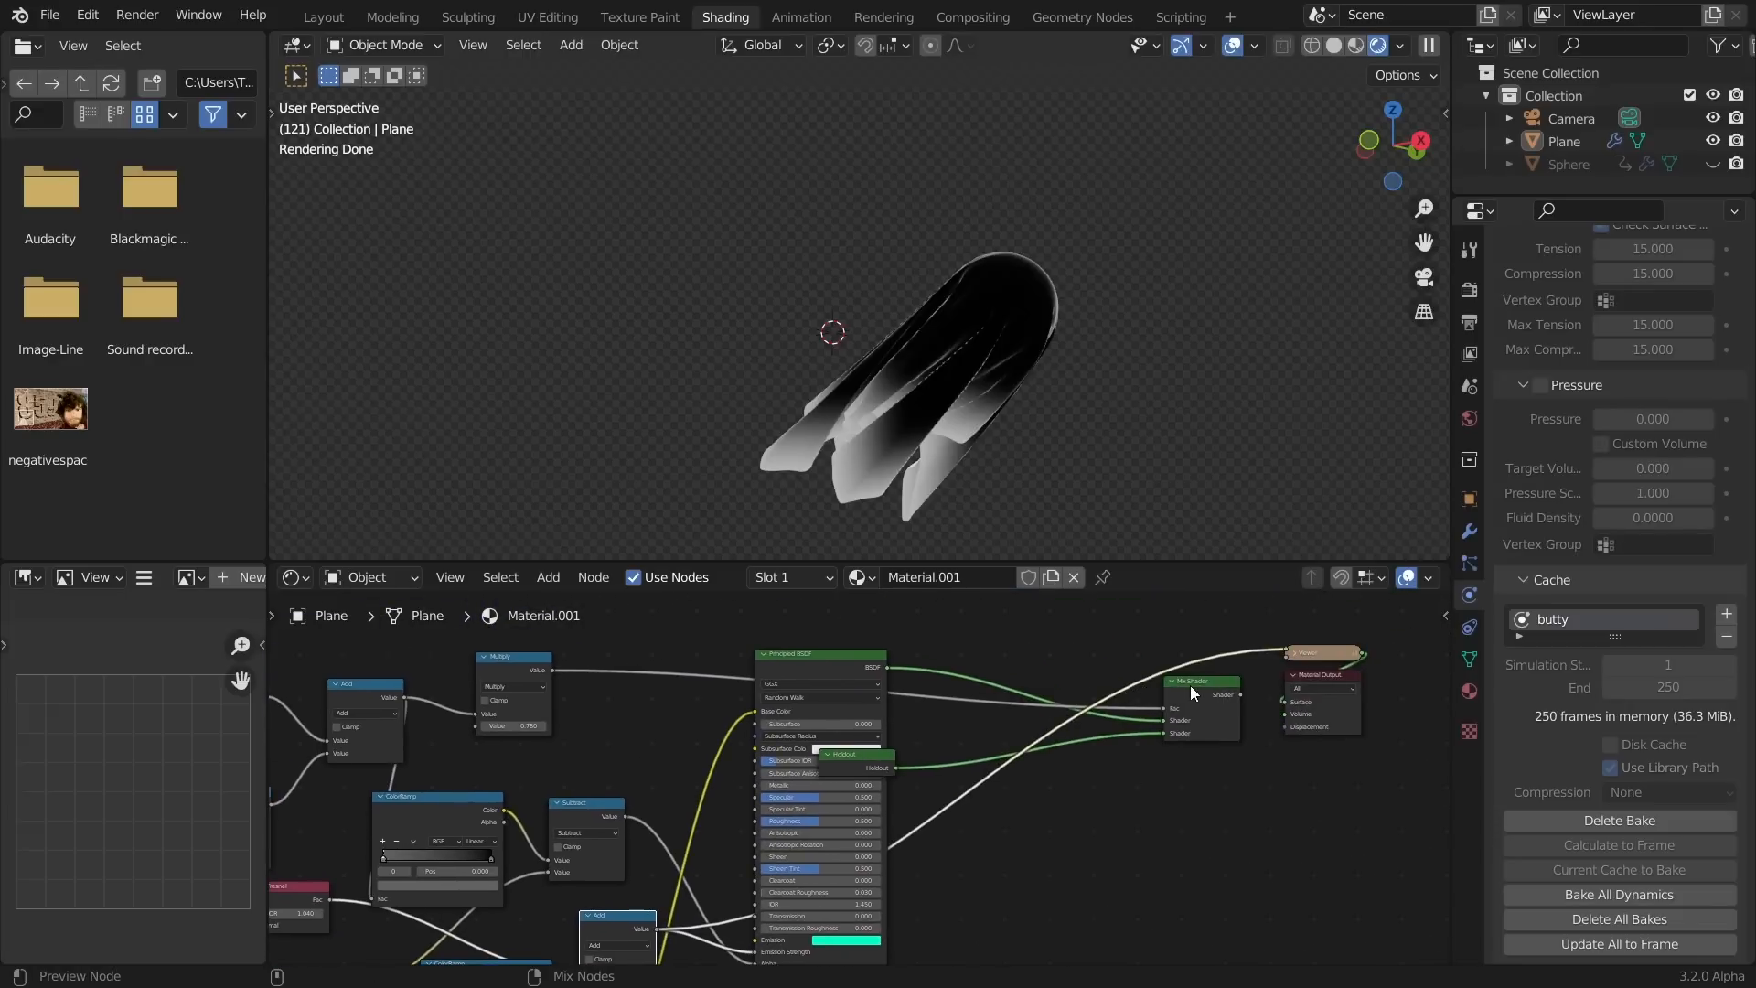
Preview the full Mix Shader, set the emission ColorRamp's white stop to position 0.127 and inspect the ghost's glowing edges
ctrl+shift+click(1191, 688)
middle_drag(792, 936, 990, 746)
scroll(675, 812, up, 10)
middle_drag(585, 901, 964, 757)
scroll(951, 775, up, 2)
shift+drag(951, 778, 849, 778)
middle_drag(966, 402, 1073, 432)
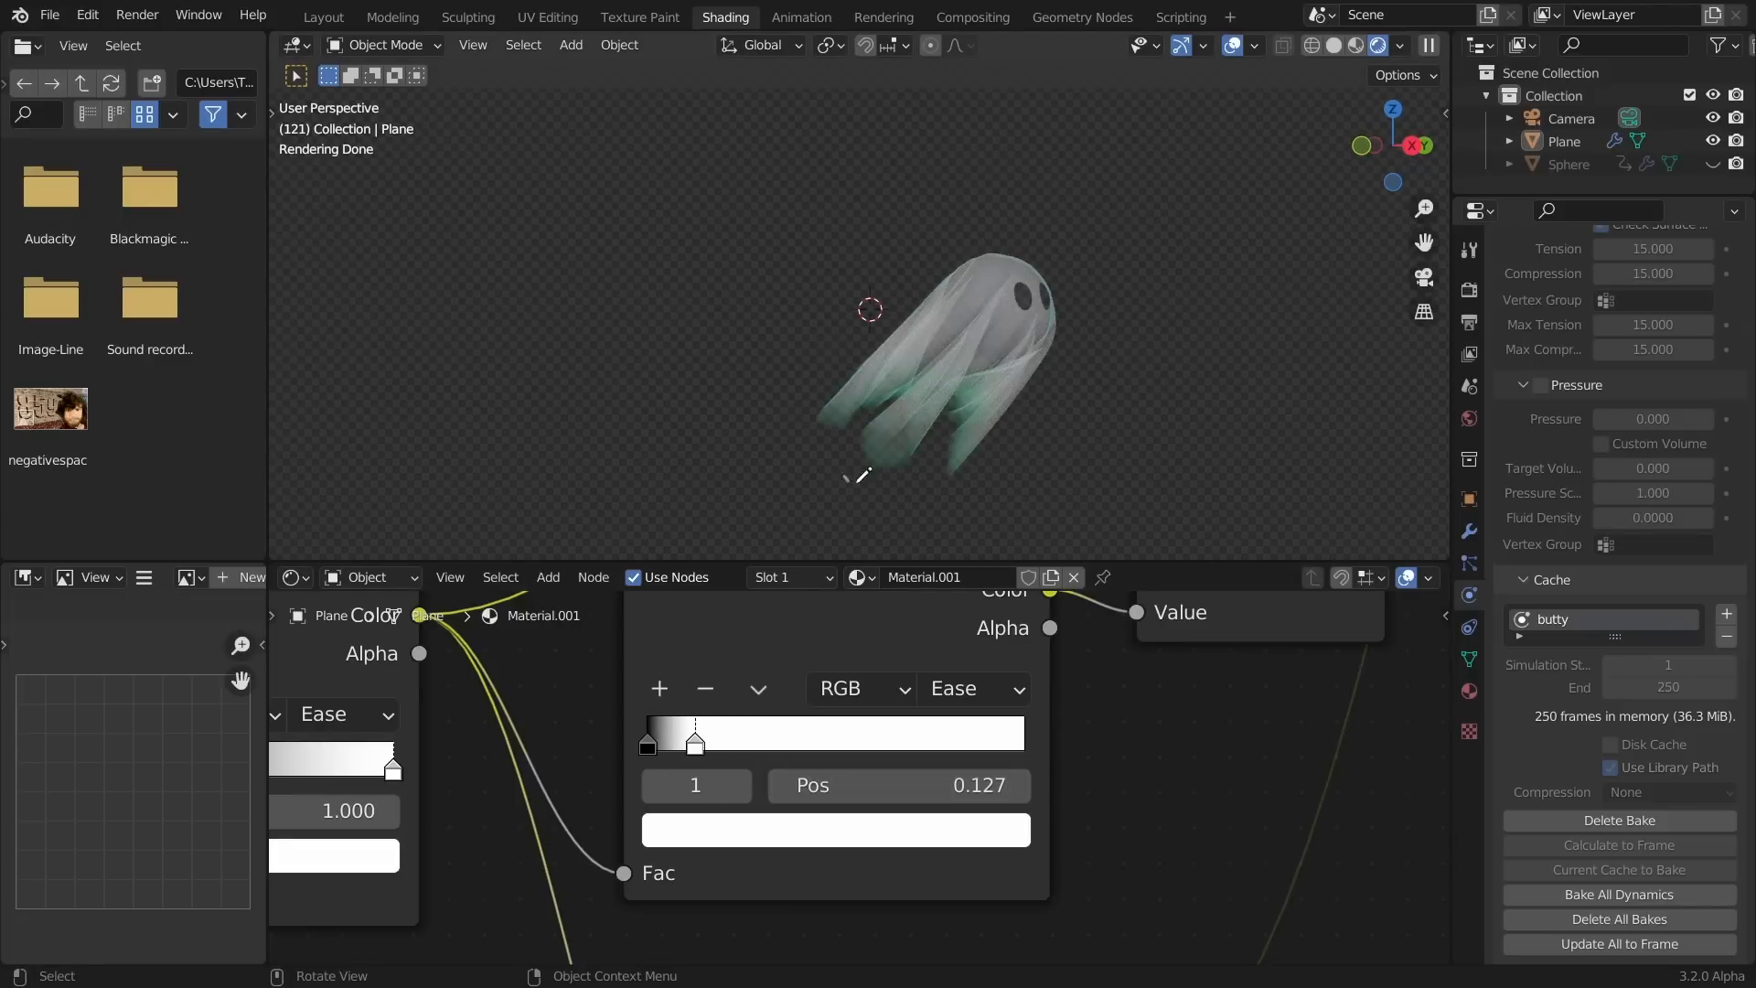
click(990, 474)
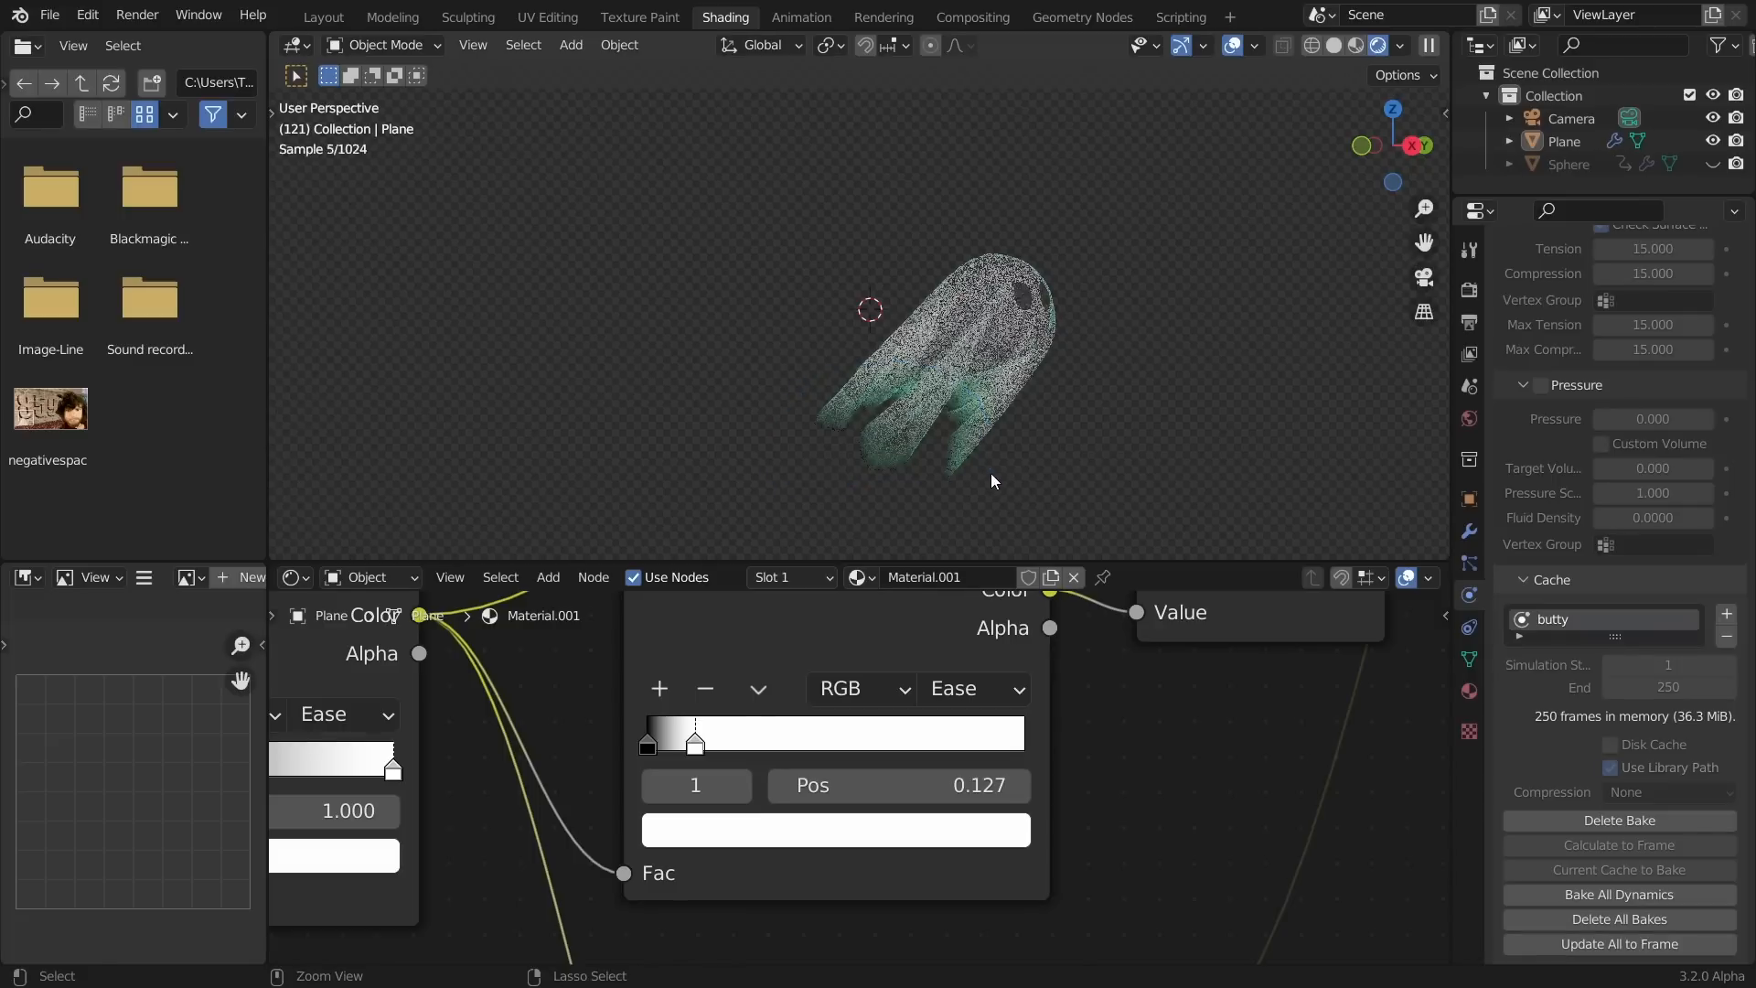
Inspect the ghost from several angles, return to the first frame and examine both sides of the flat cloth plane
middle_drag(1034, 312, 951, 326)
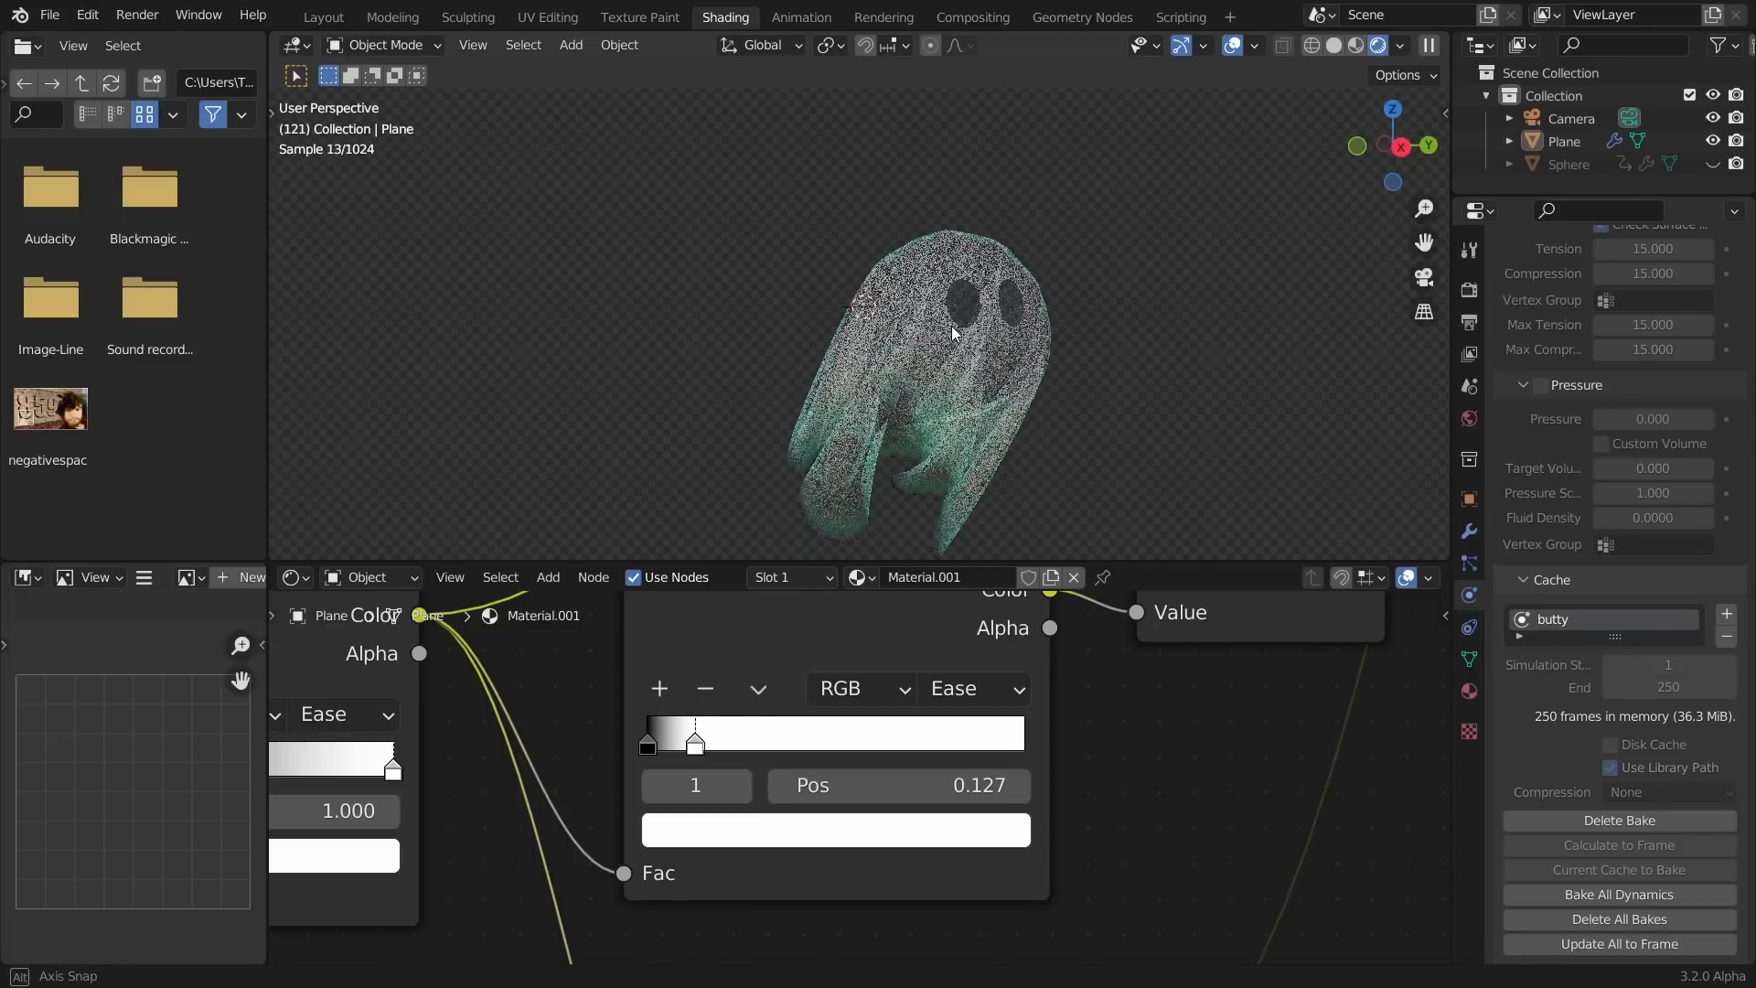
middle_drag(941, 491, 875, 371)
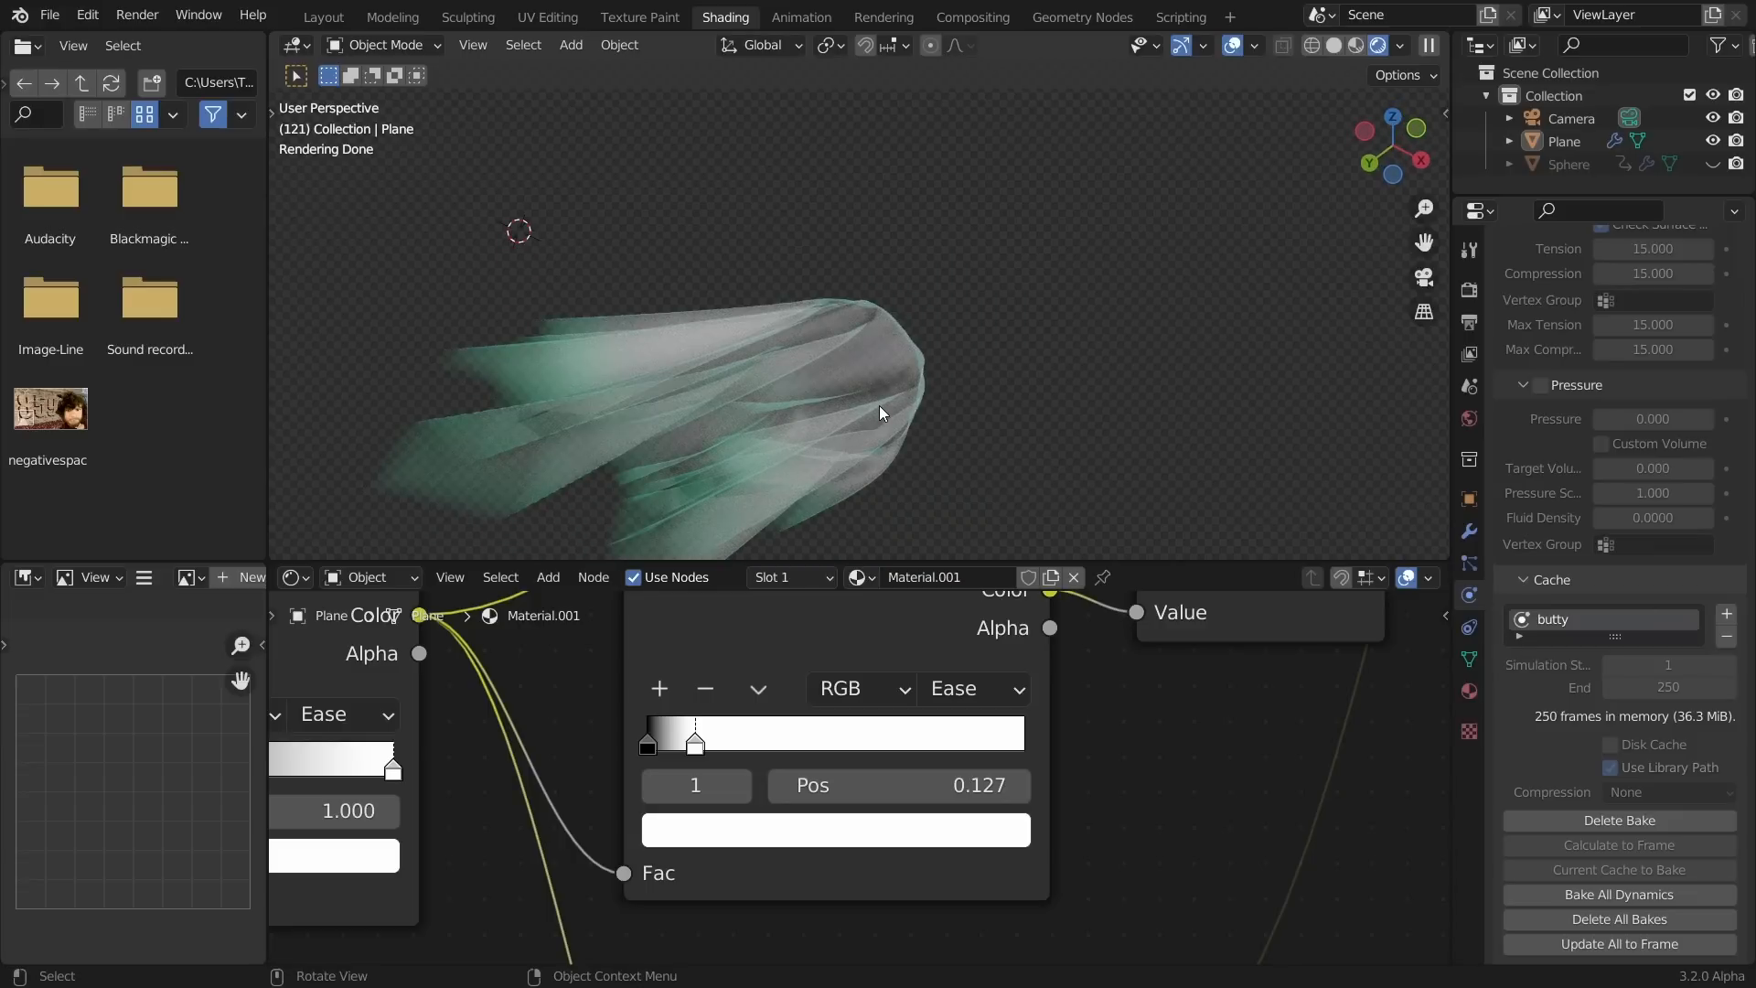
key(shift+Left)
middle_drag(893, 403, 971, 413)
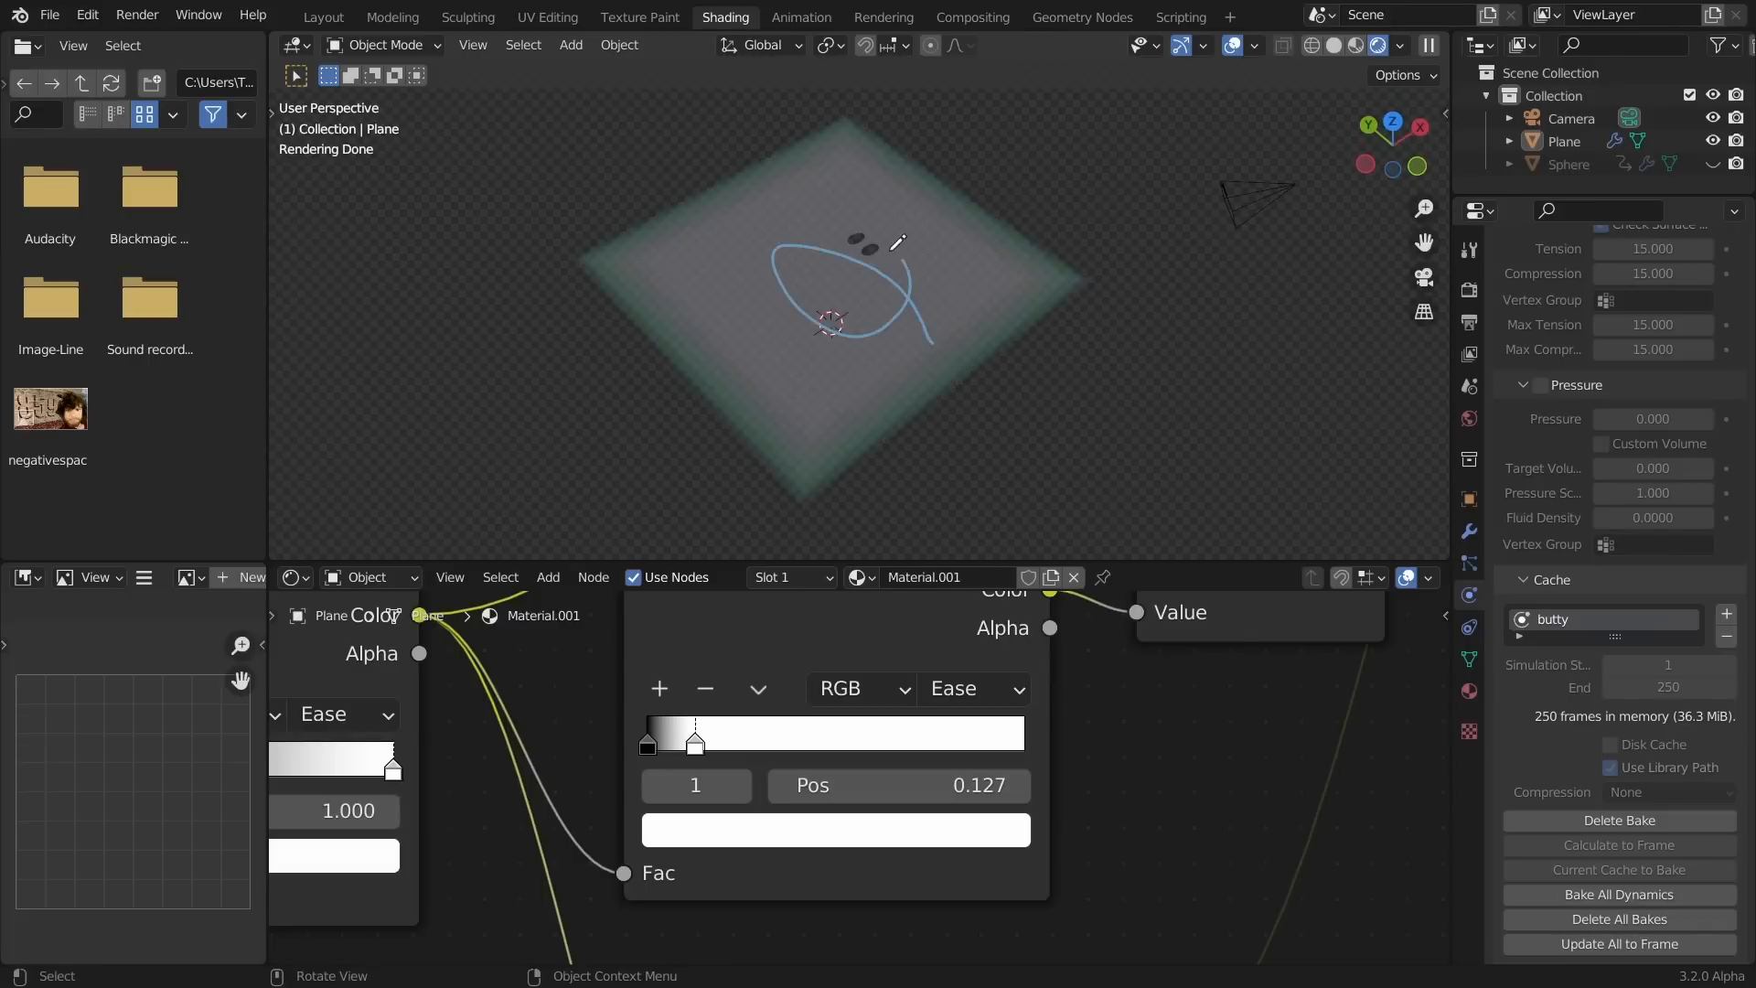
middle_drag(883, 380, 816, 345)
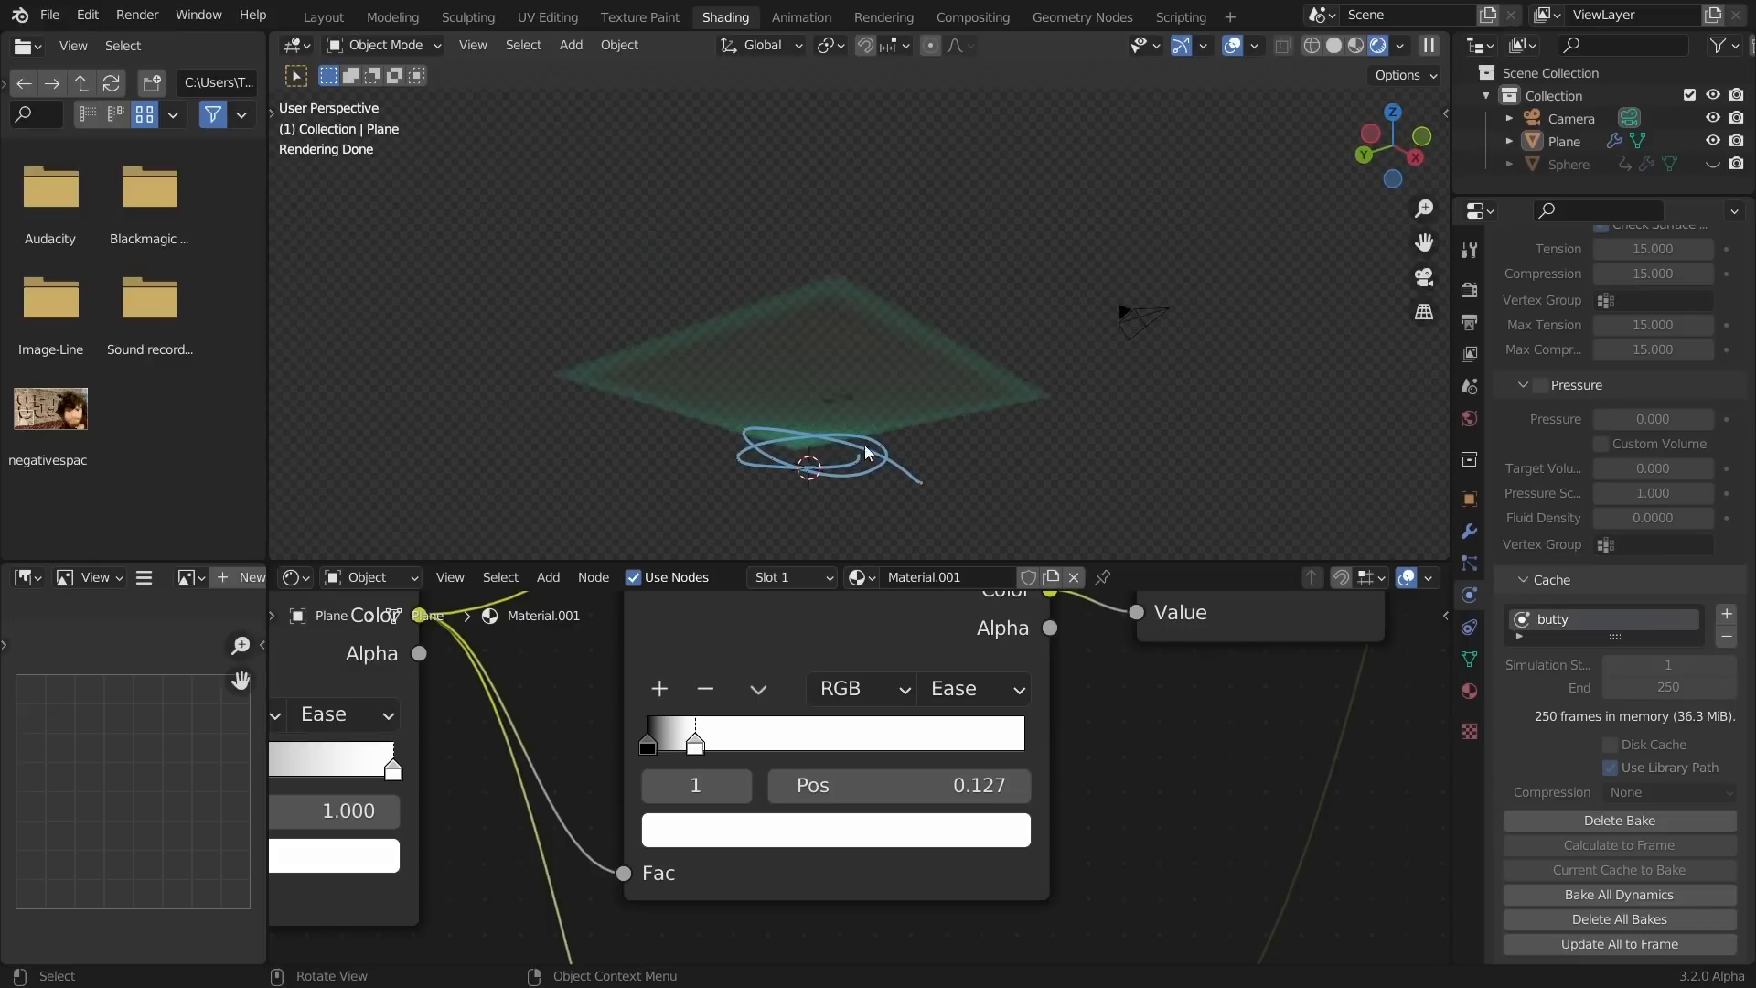
middle_drag(802, 425, 1073, 747)
Add a Geometry node above the Multiply node and preview its Backfacing output
scroll(1061, 740, down, 8)
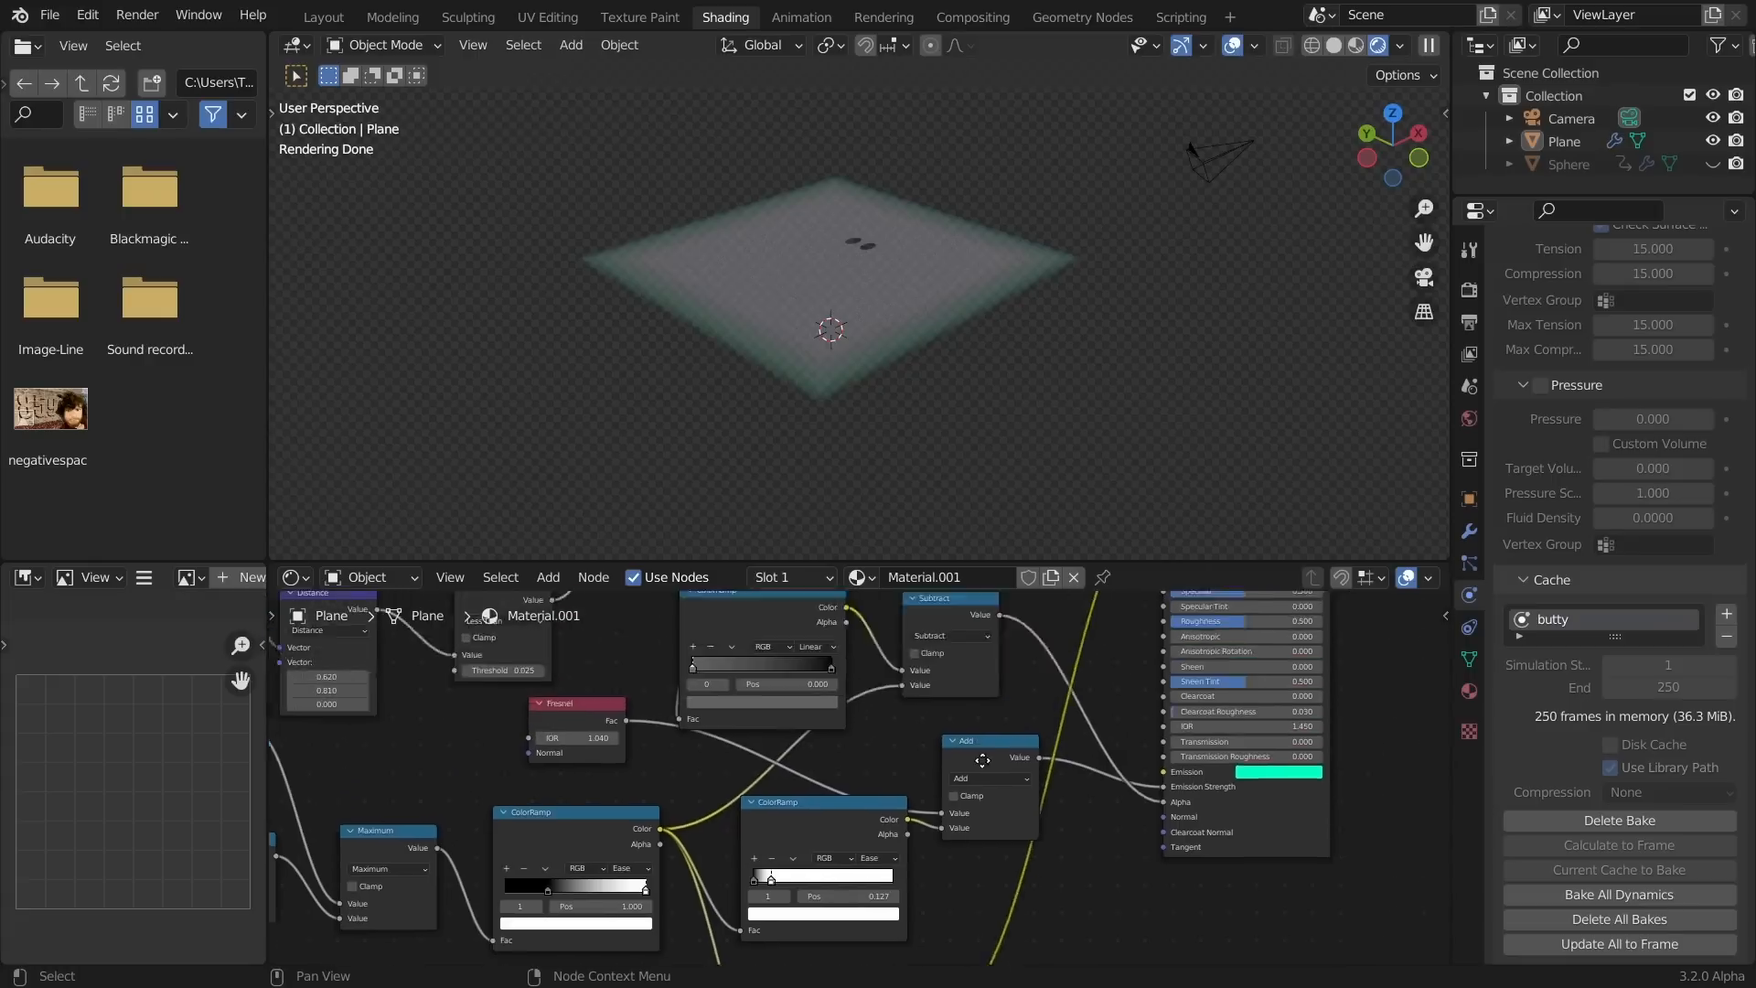
key(shift+a)
click(937, 699)
text(ge)
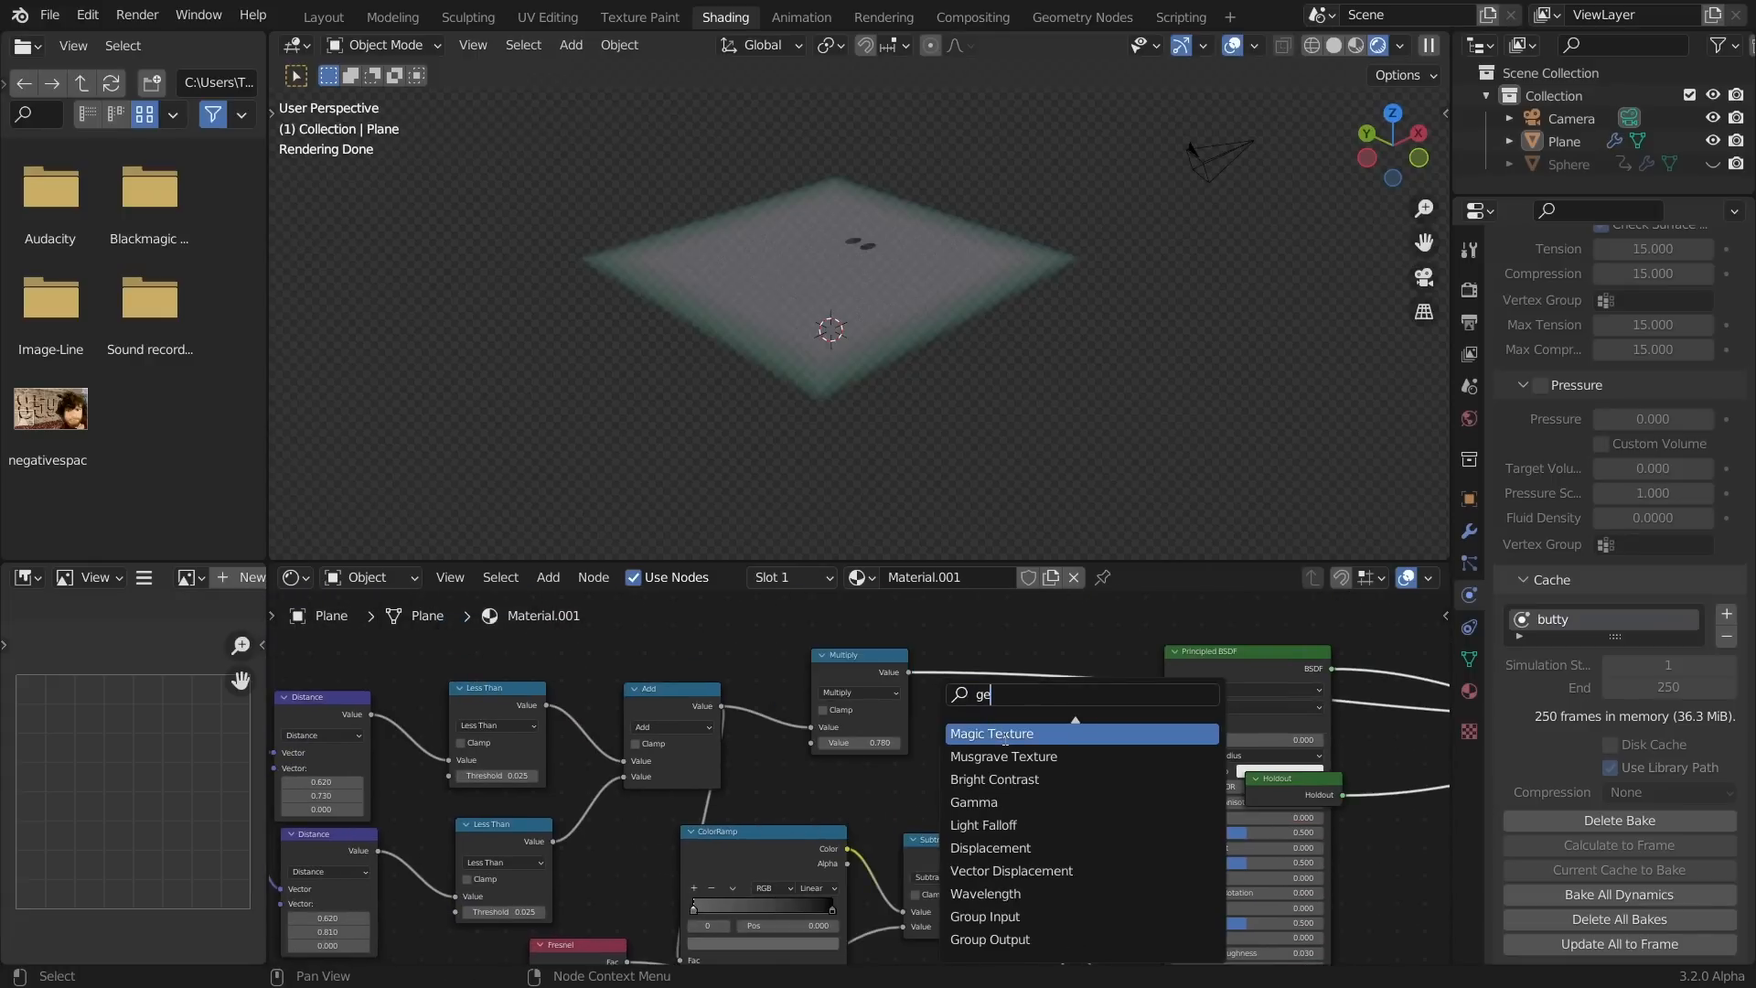
text(om)
key(Return)
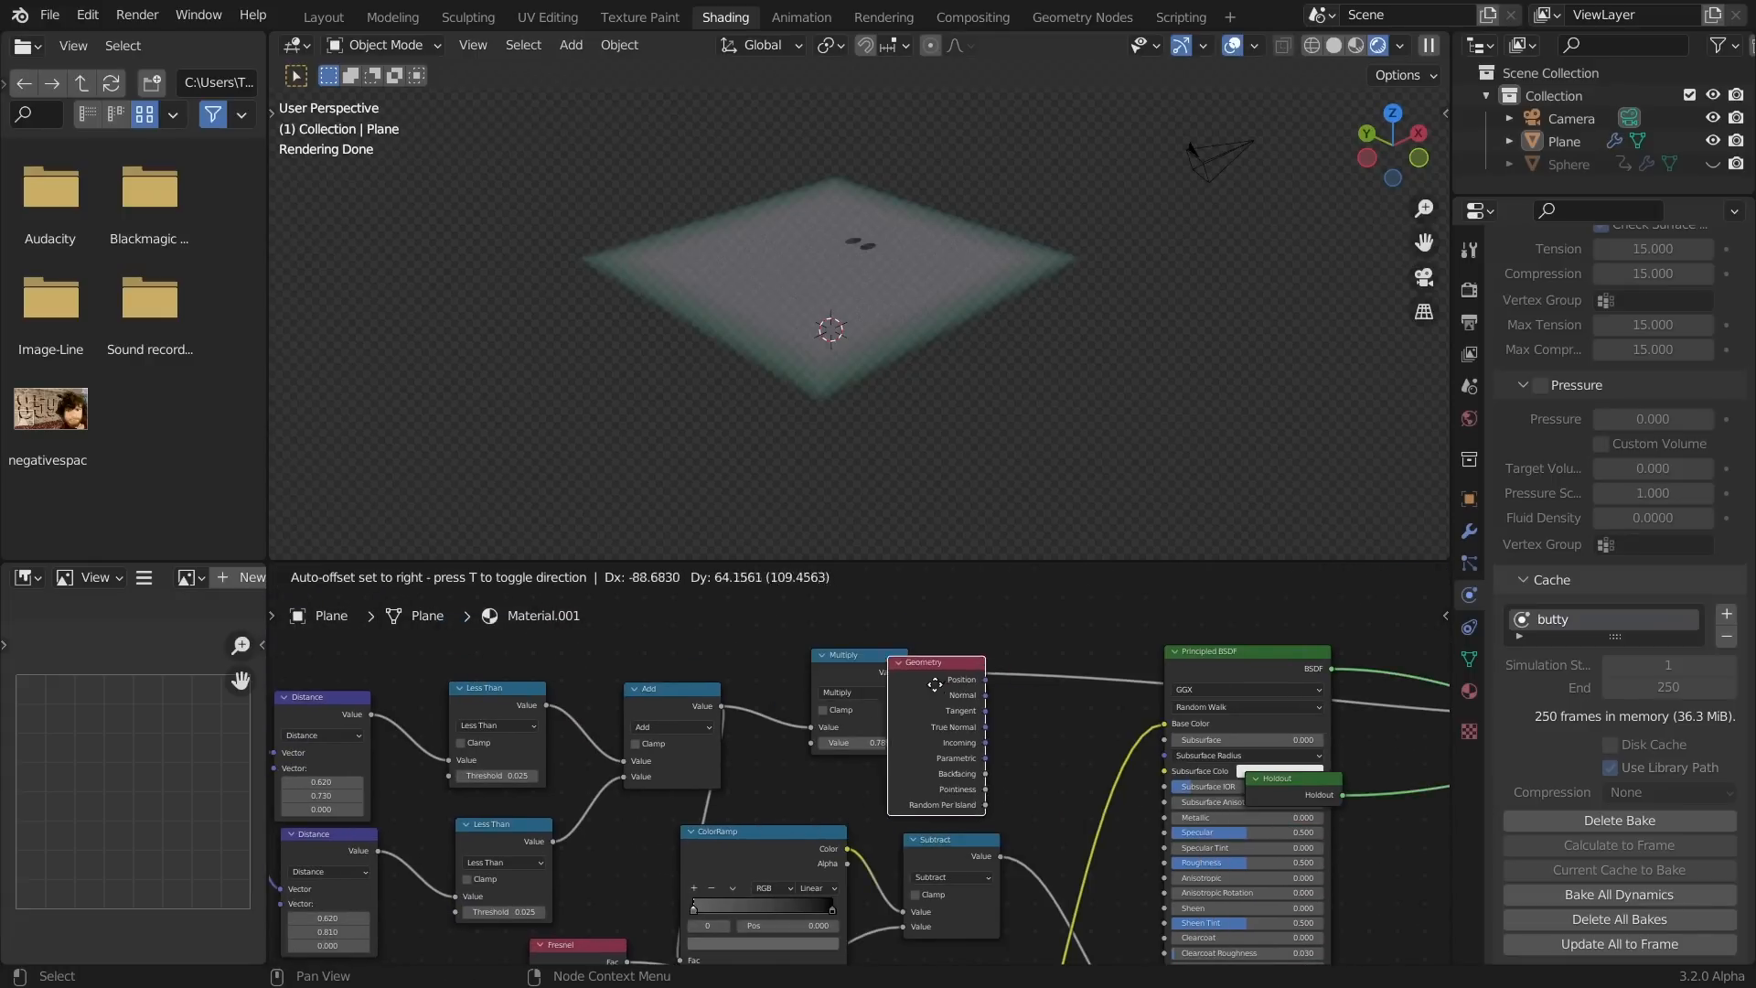
click(738, 700)
ctrl+shift+click(737, 700)
ctrl+shift+click(738, 700)
ctrl+shift+click(737, 700)
ctrl+shift+click(737, 700)
ctrl+shift+click(737, 700)
ctrl+shift+click(737, 700)
ctrl+shift+click(737, 699)
Insert an Invert node after the Geometry node's Backfacing output and check the preview on the plane
mouse_move(831, 329)
middle_down()
mouse_move(847, 188)
mouse_move(830, 311)
middle_up()
middle_drag(806, 843, 719, 756)
key(shift+a)
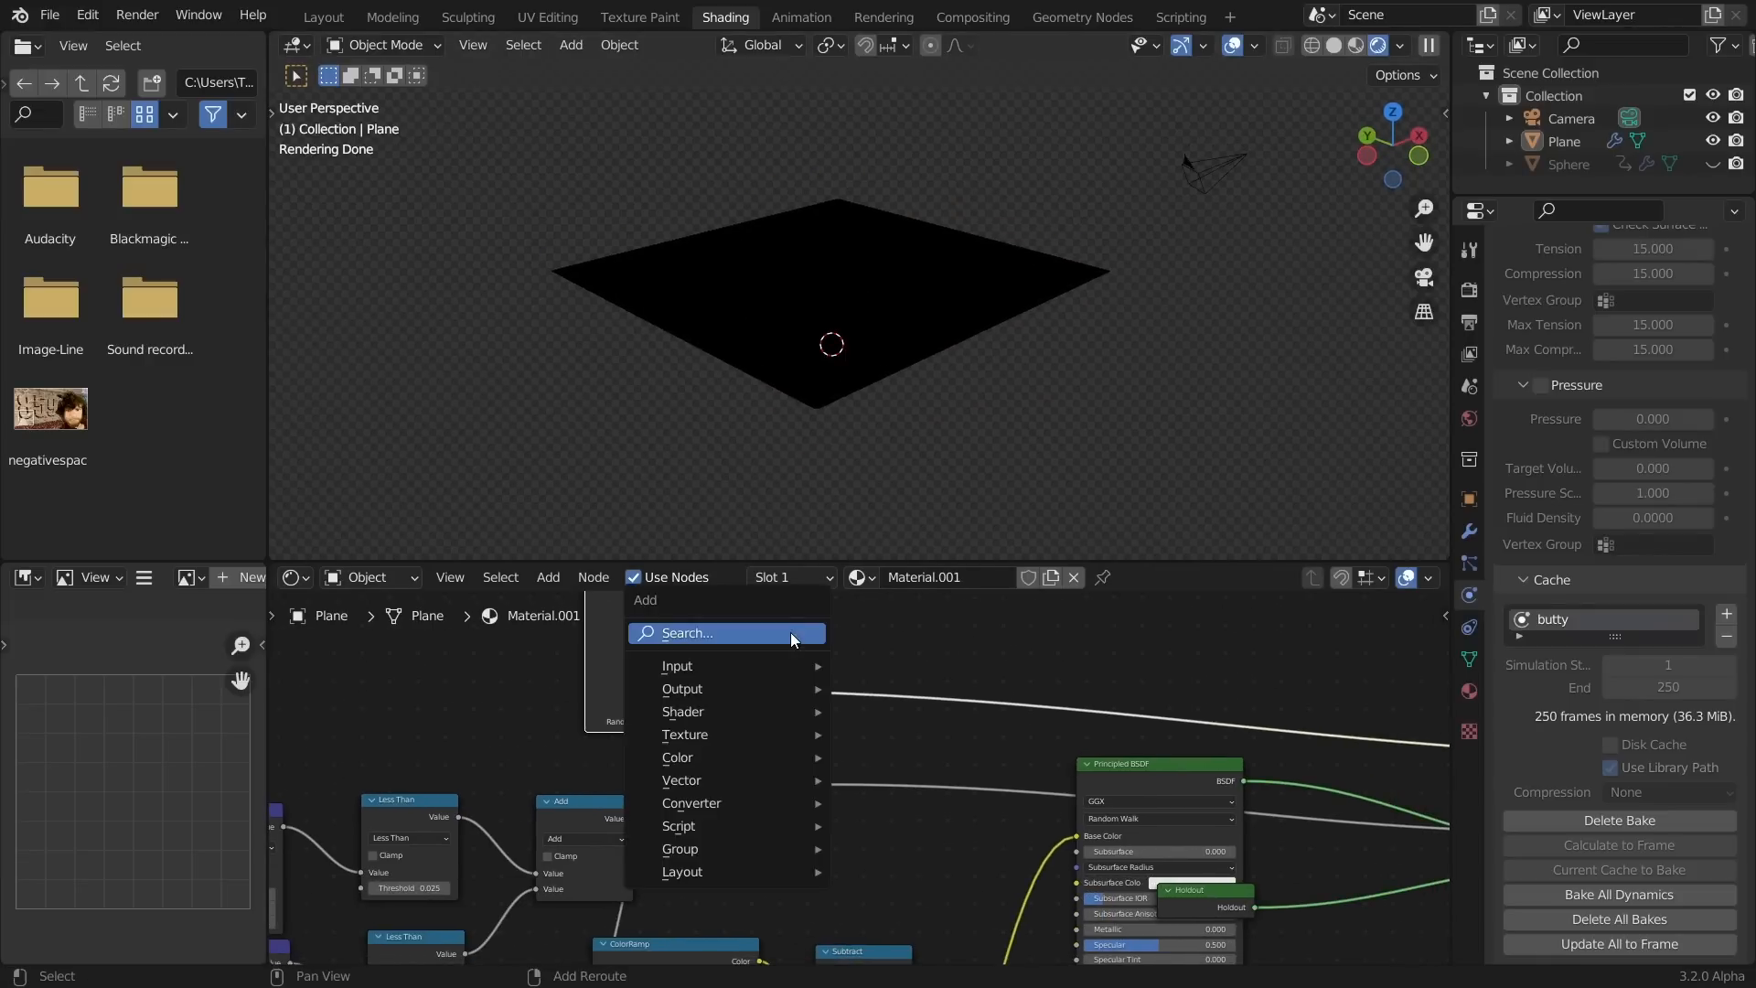
click(791, 633)
text(inv)
key(Return)
click(791, 638)
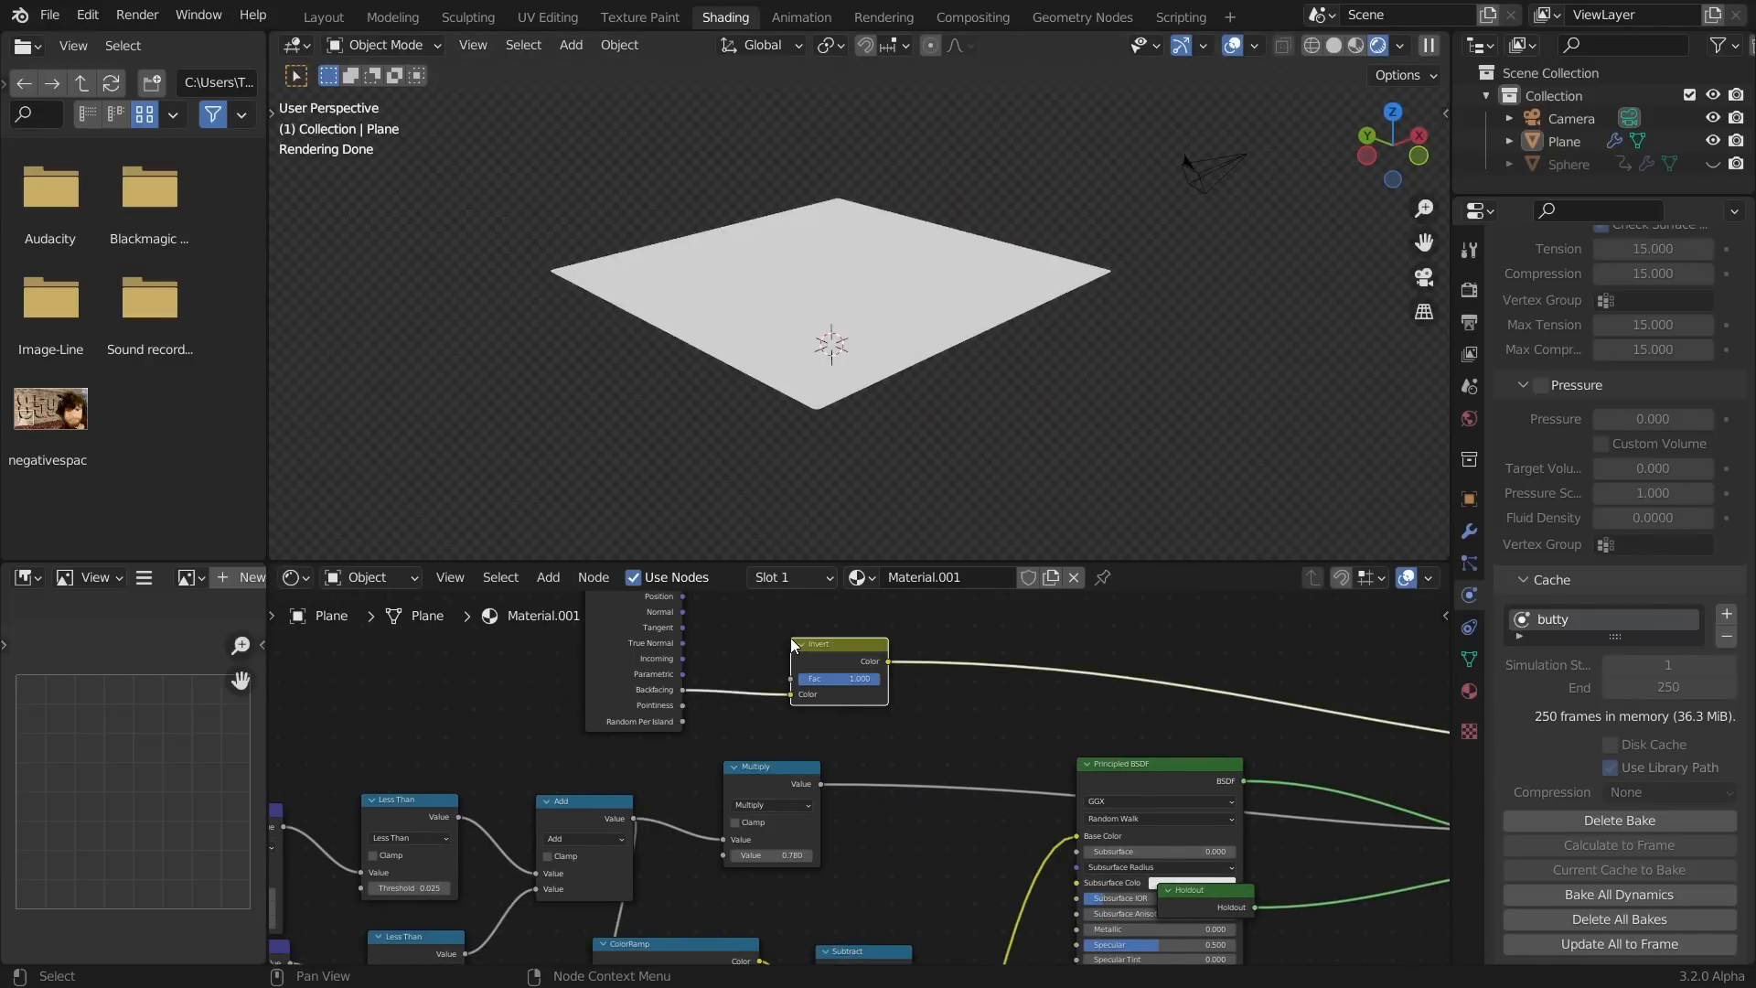
middle_drag(880, 366, 876, 320)
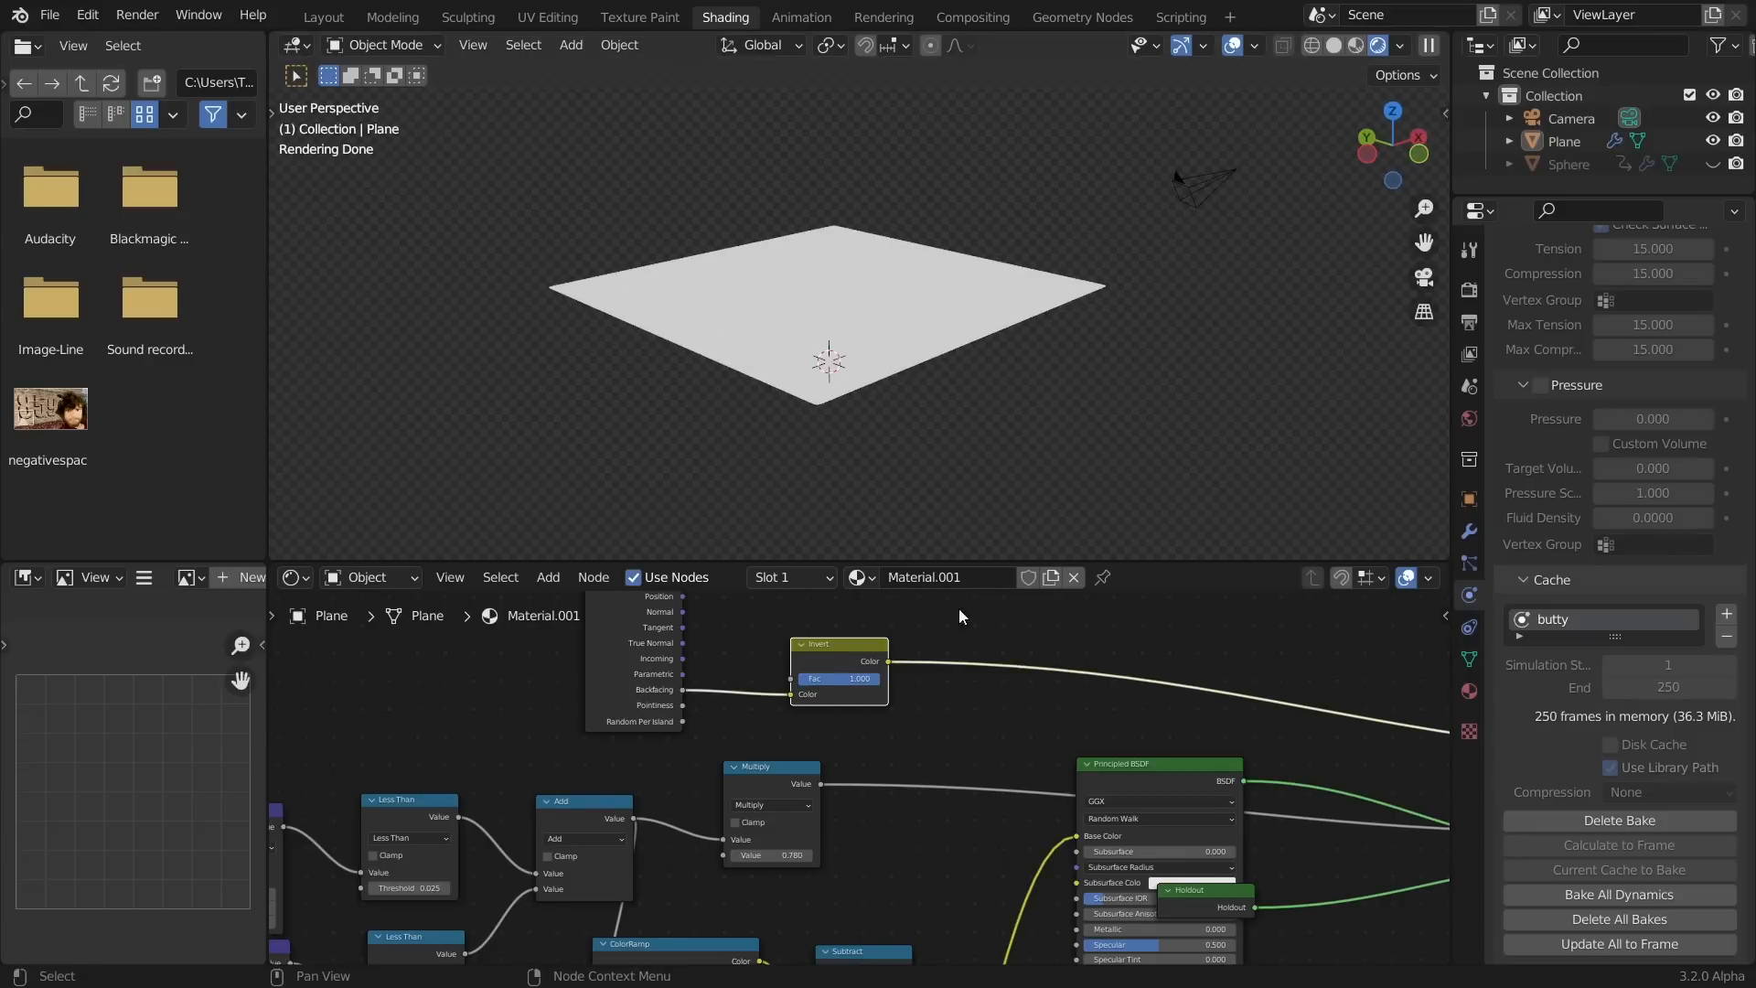
Connect the Invert node's Color to the Principled BSDF's Base Color and preview the Mix Shader
middle_drag(966, 657, 847, 644)
drag(775, 646, 883, 755)
drag(775, 649, 957, 823)
middle_drag(1114, 772, 860, 772)
ctrl+shift+click(1106, 787)
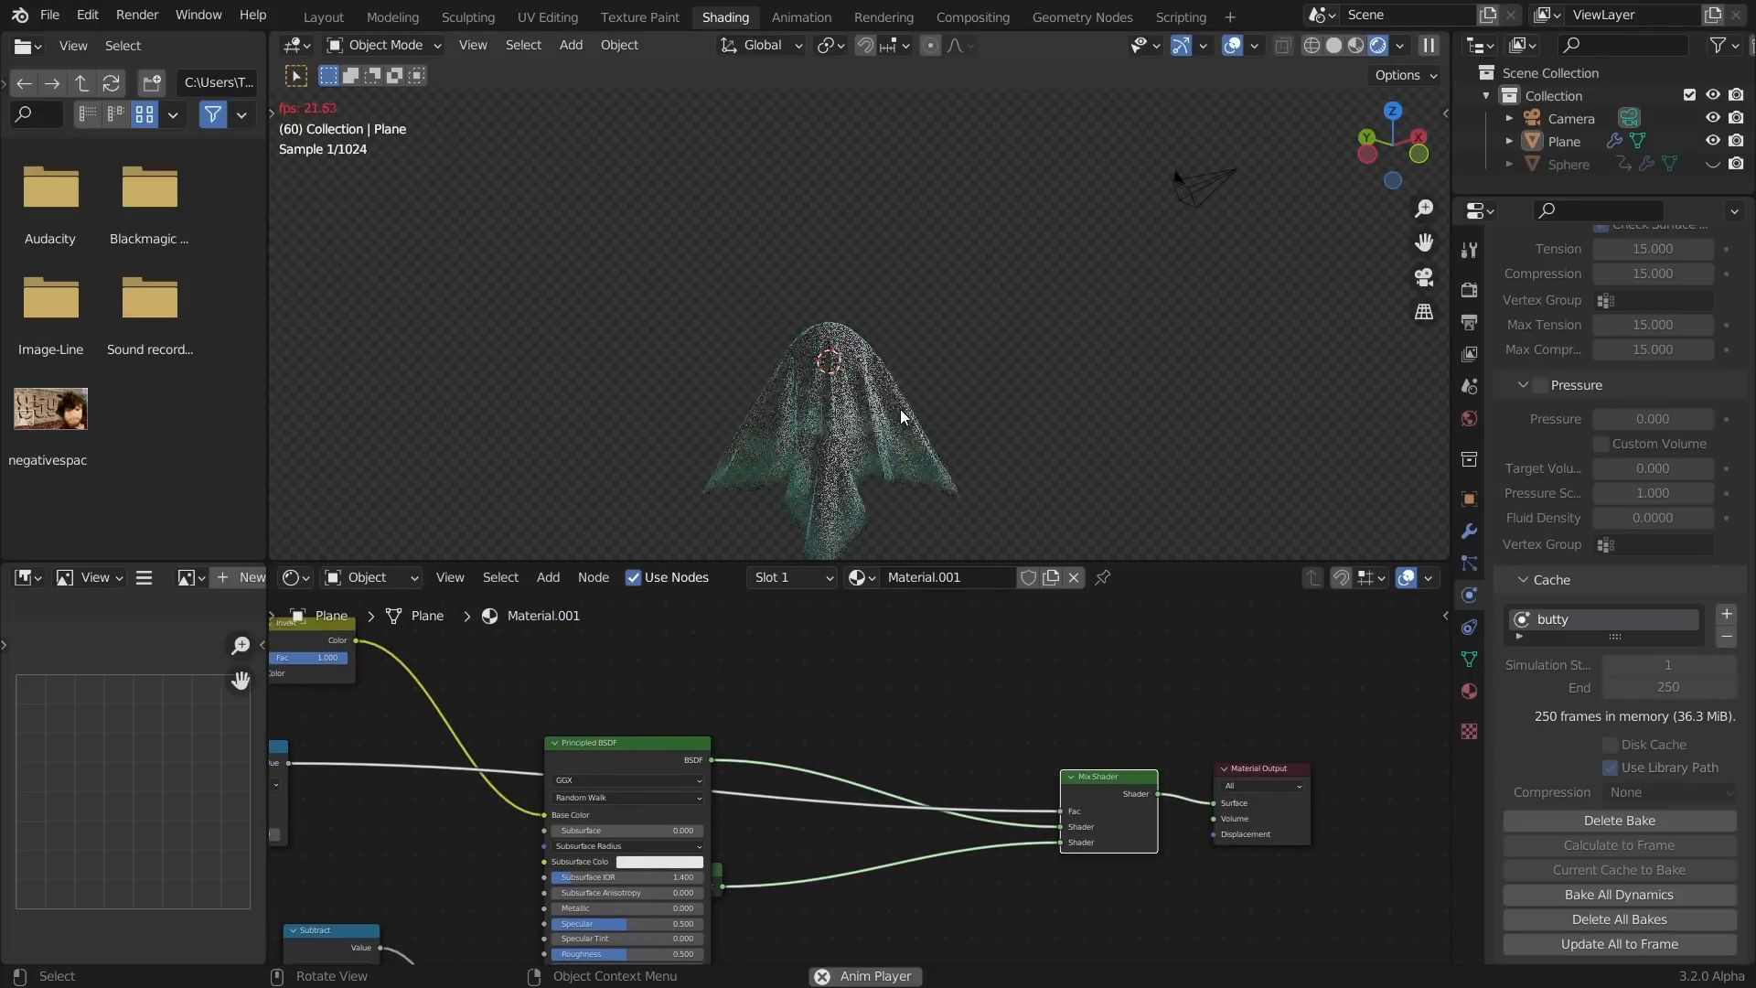
Play the animation, pause near frame 120 and inspect the ghost's shading, trying a cut of the Base Color link and undoing it
middle_drag(741, 409, 658, 408)
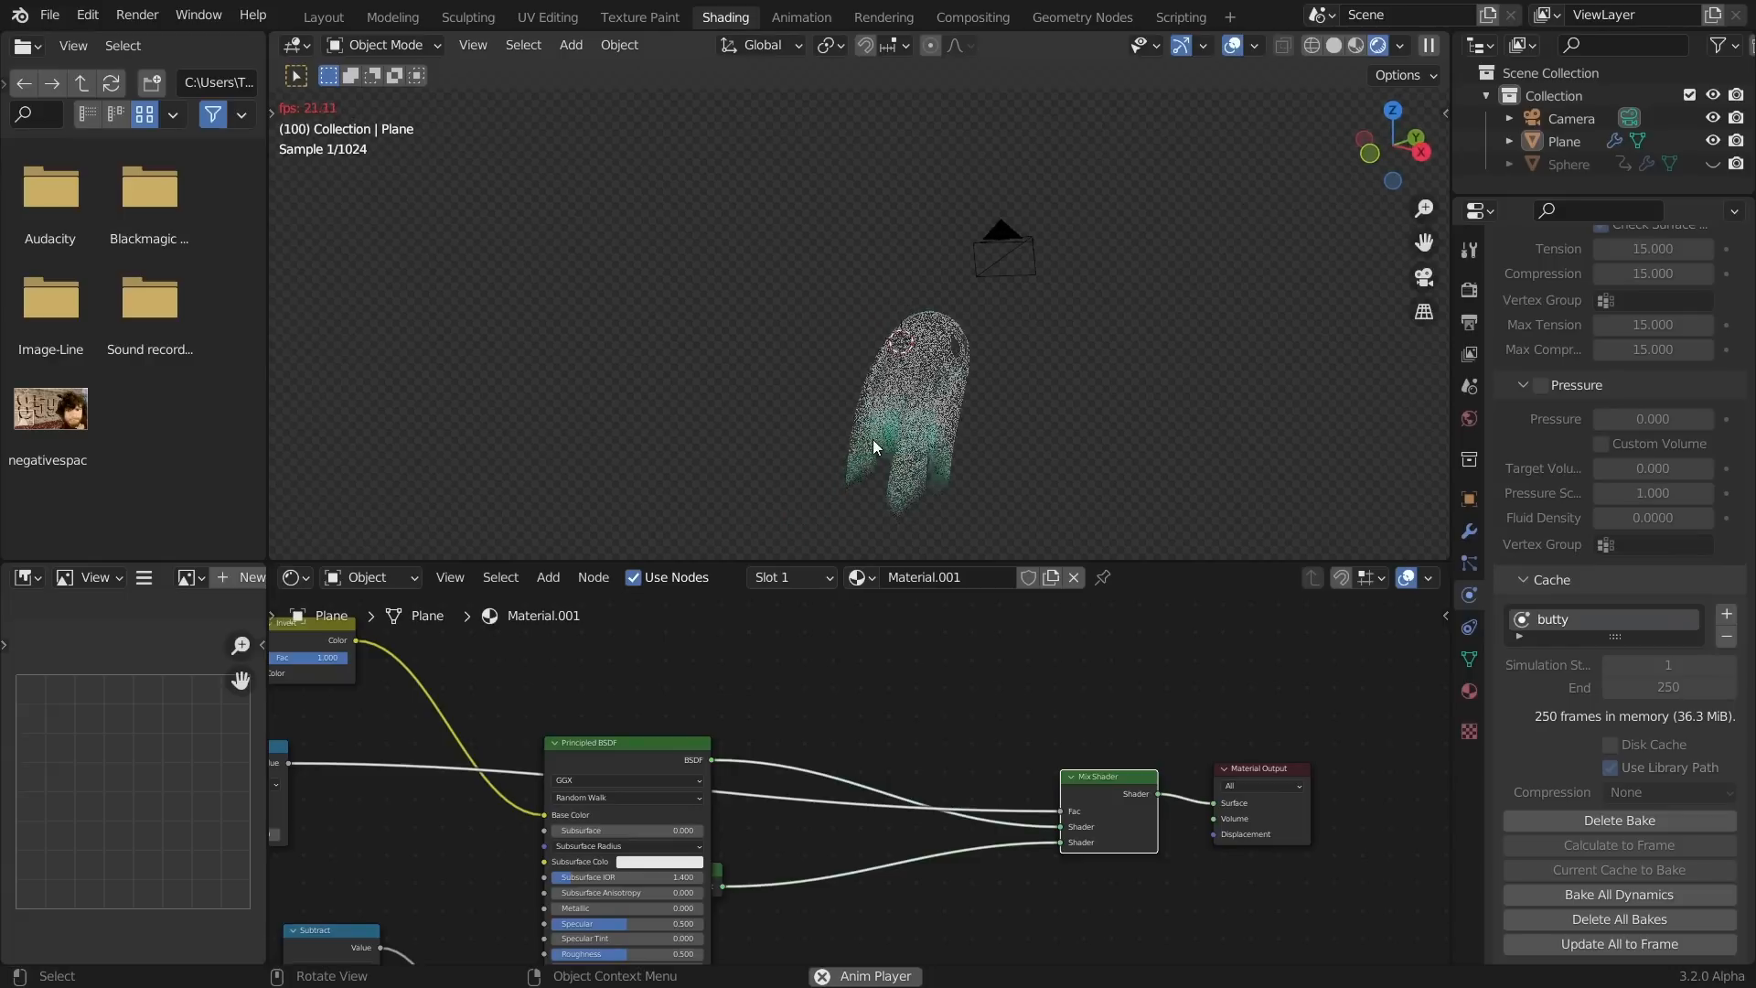
key(space)
middle_drag(1037, 399, 966, 375)
scroll(1078, 372, up, 3)
middle_drag(1075, 369, 838, 364)
middle_drag(537, 724, 719, 653)
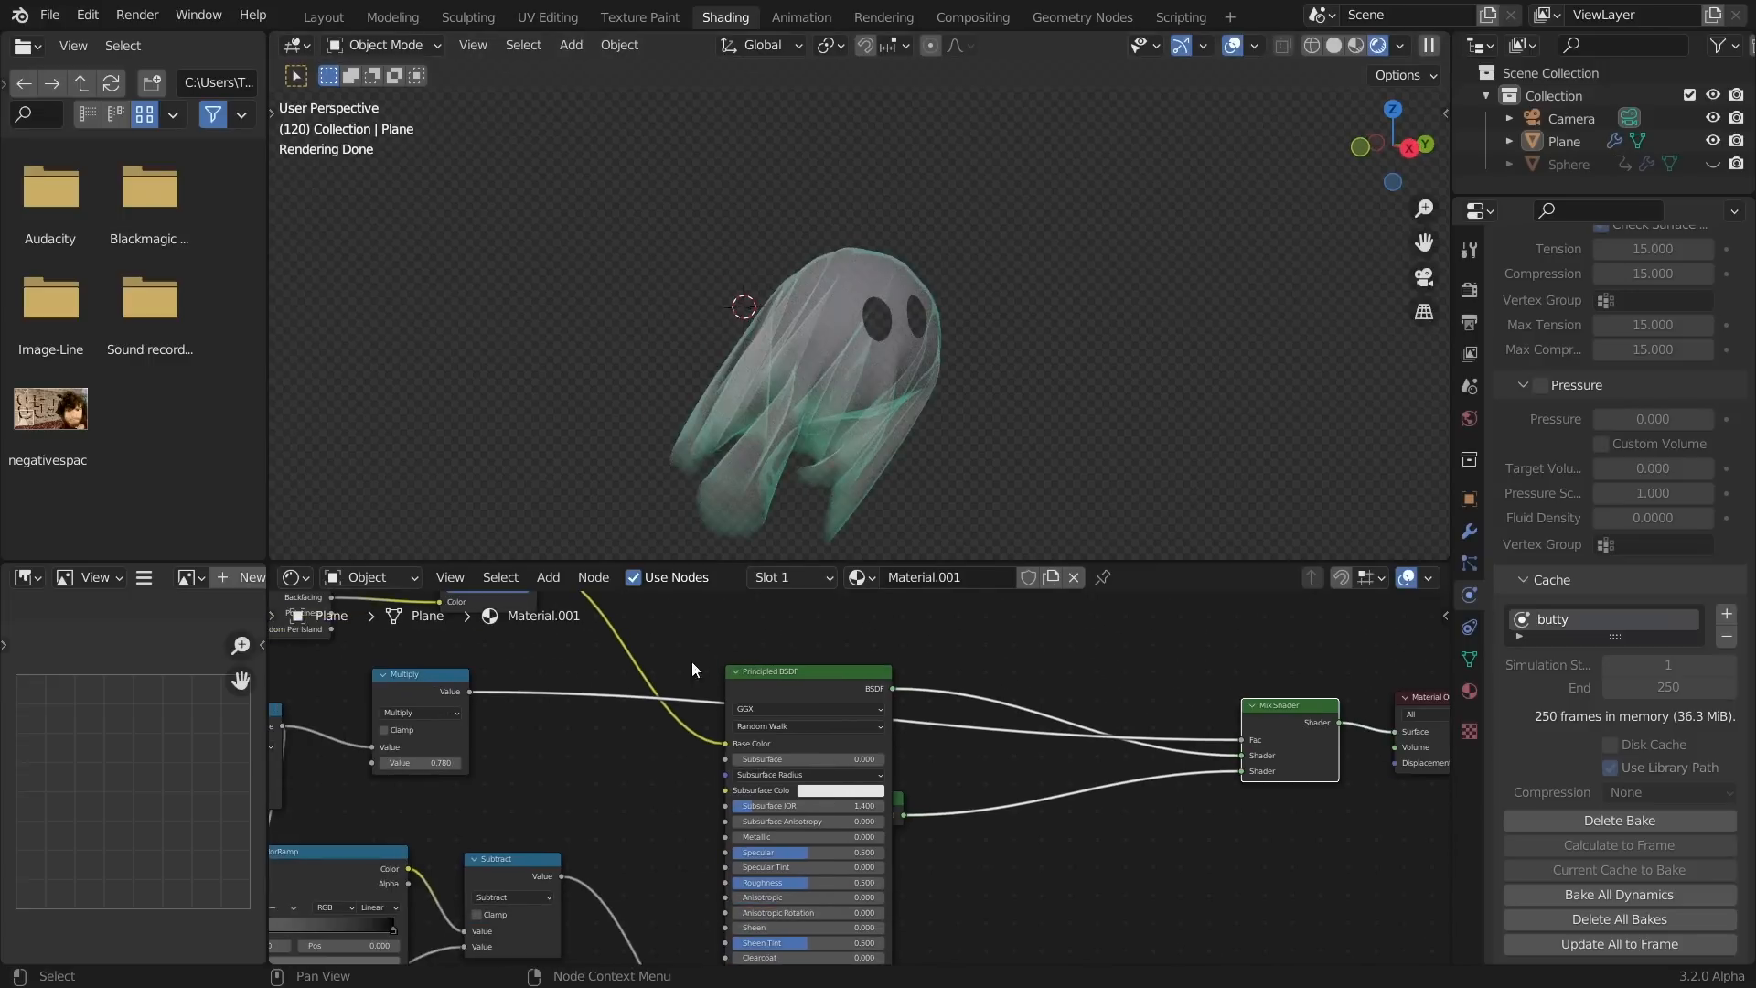
ctrl+right_drag(647, 612, 655, 611)
key(ctrl+z)
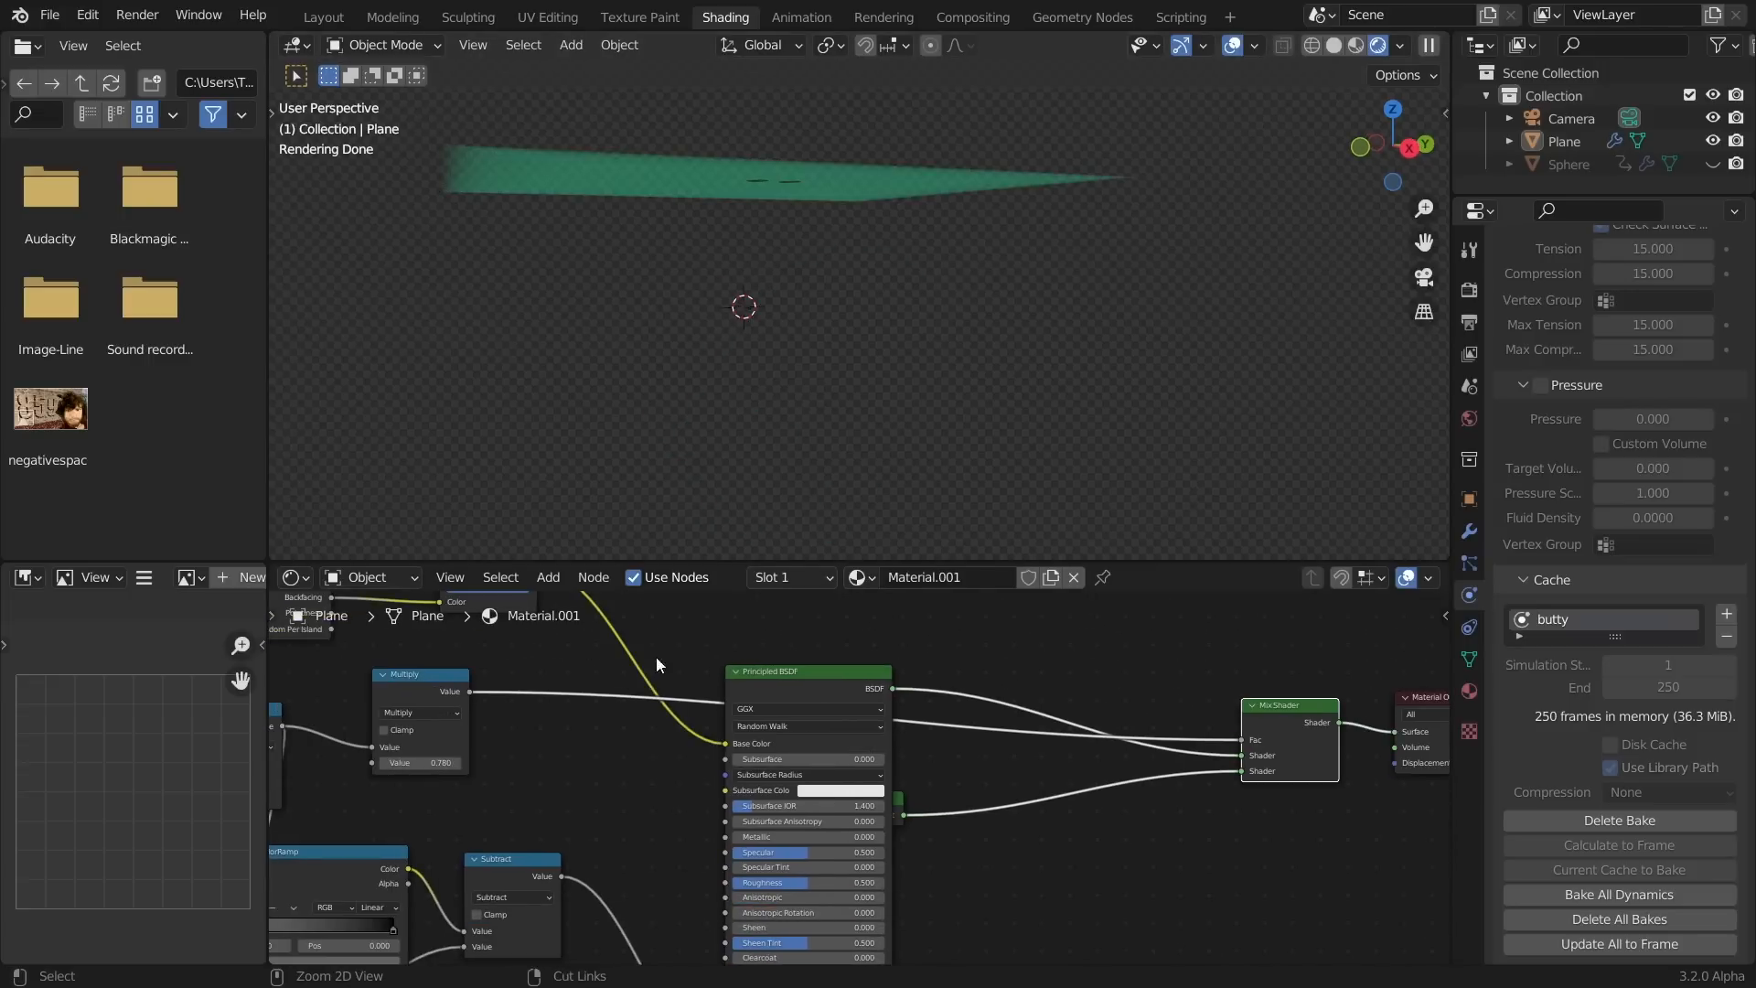
Split off an area beneath the 3D viewport, make it a Timeline and scrub to frame 128
drag(277, 554, 293, 481)
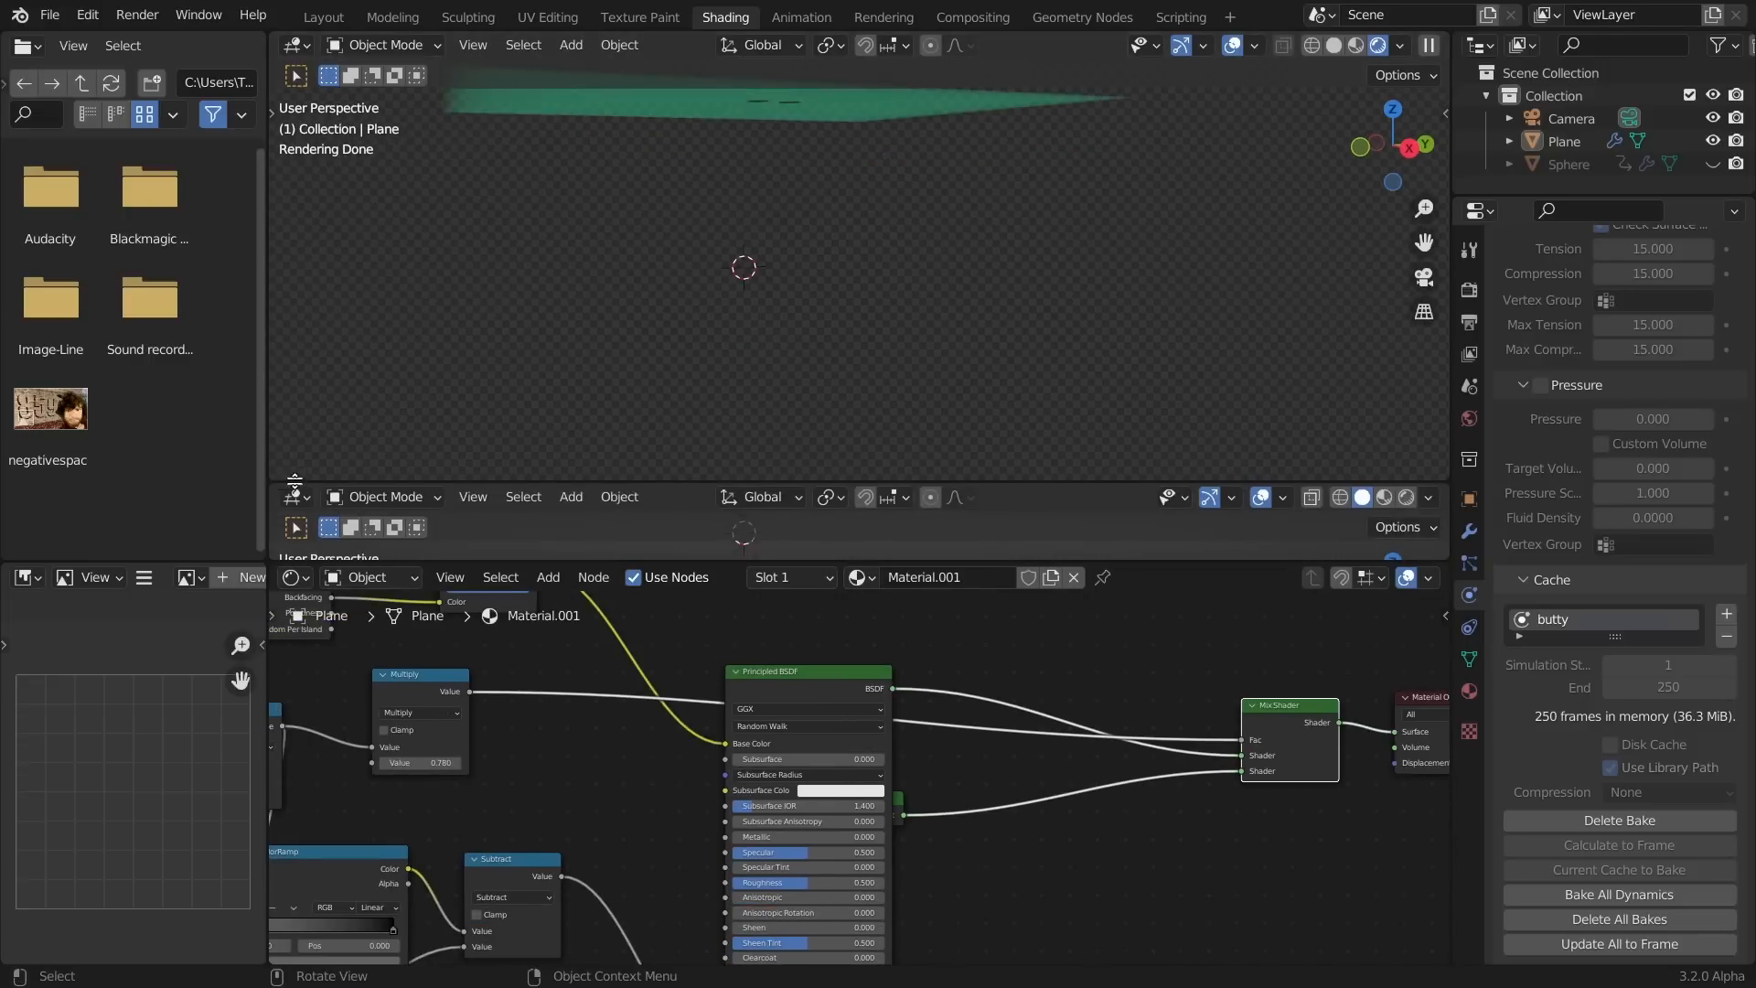
click(296, 498)
click(307, 499)
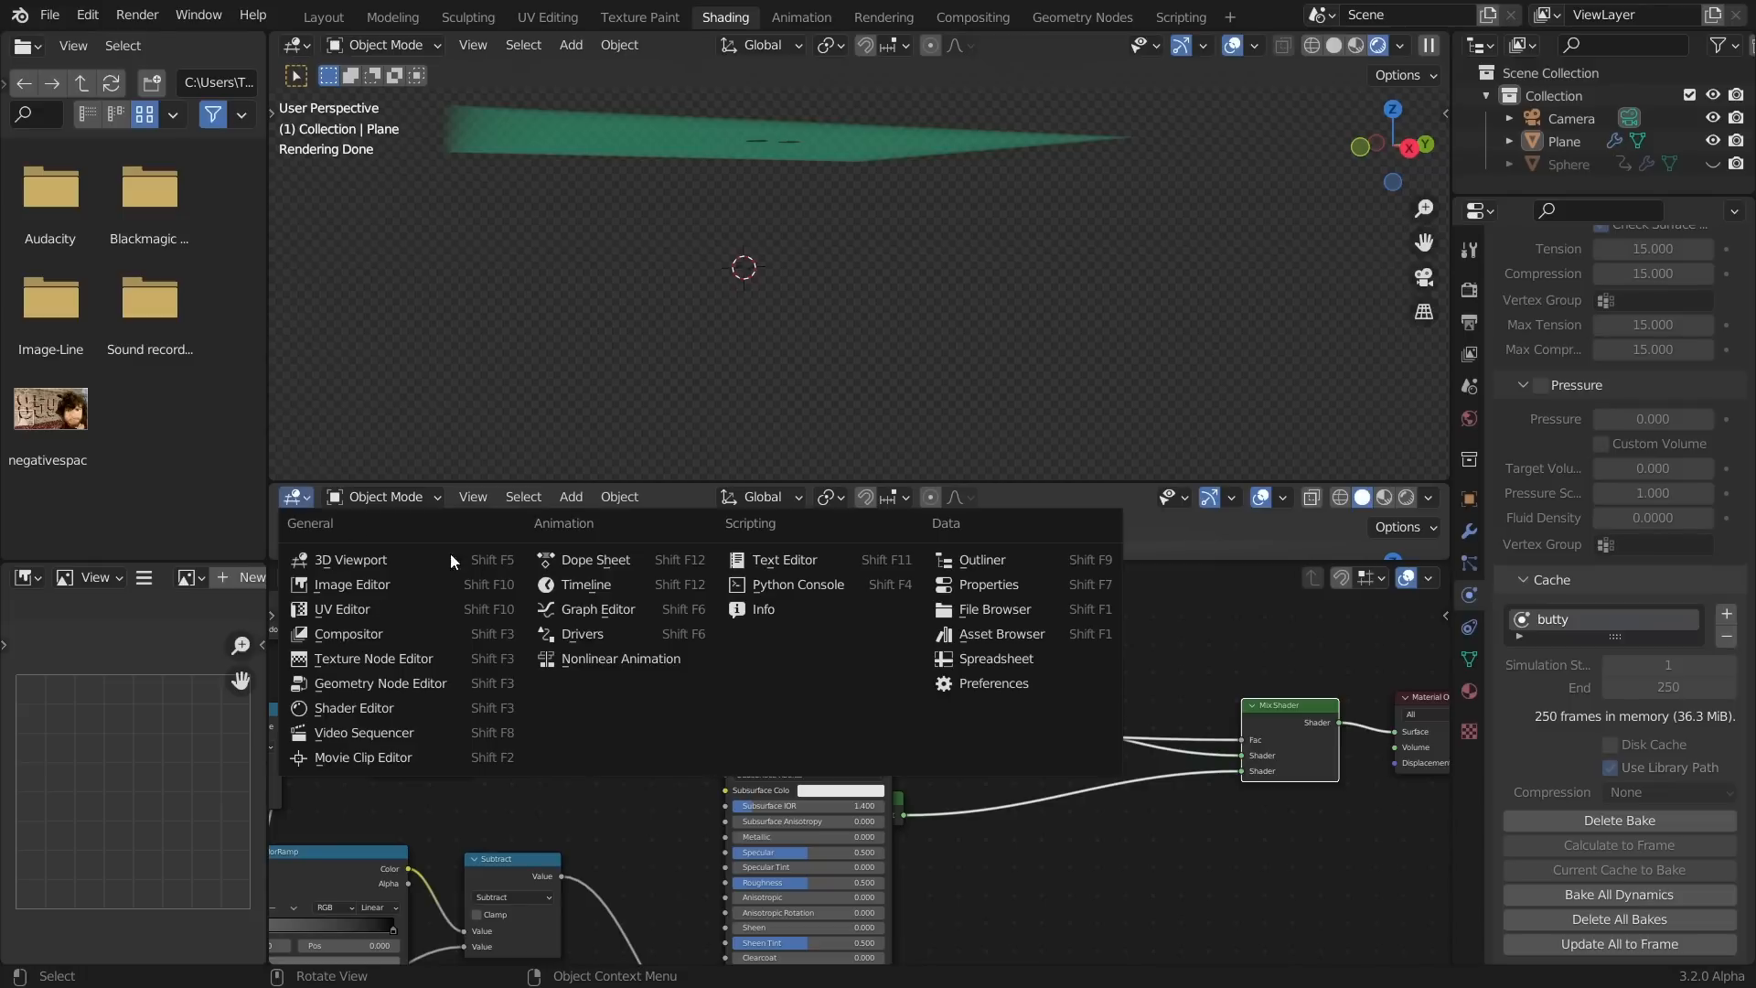
click(550, 582)
drag(739, 526, 976, 533)
Cut and reconnect the link from Invert to Base Color to compare the ghost with and without it
ctrl+right_drag(617, 660, 695, 622)
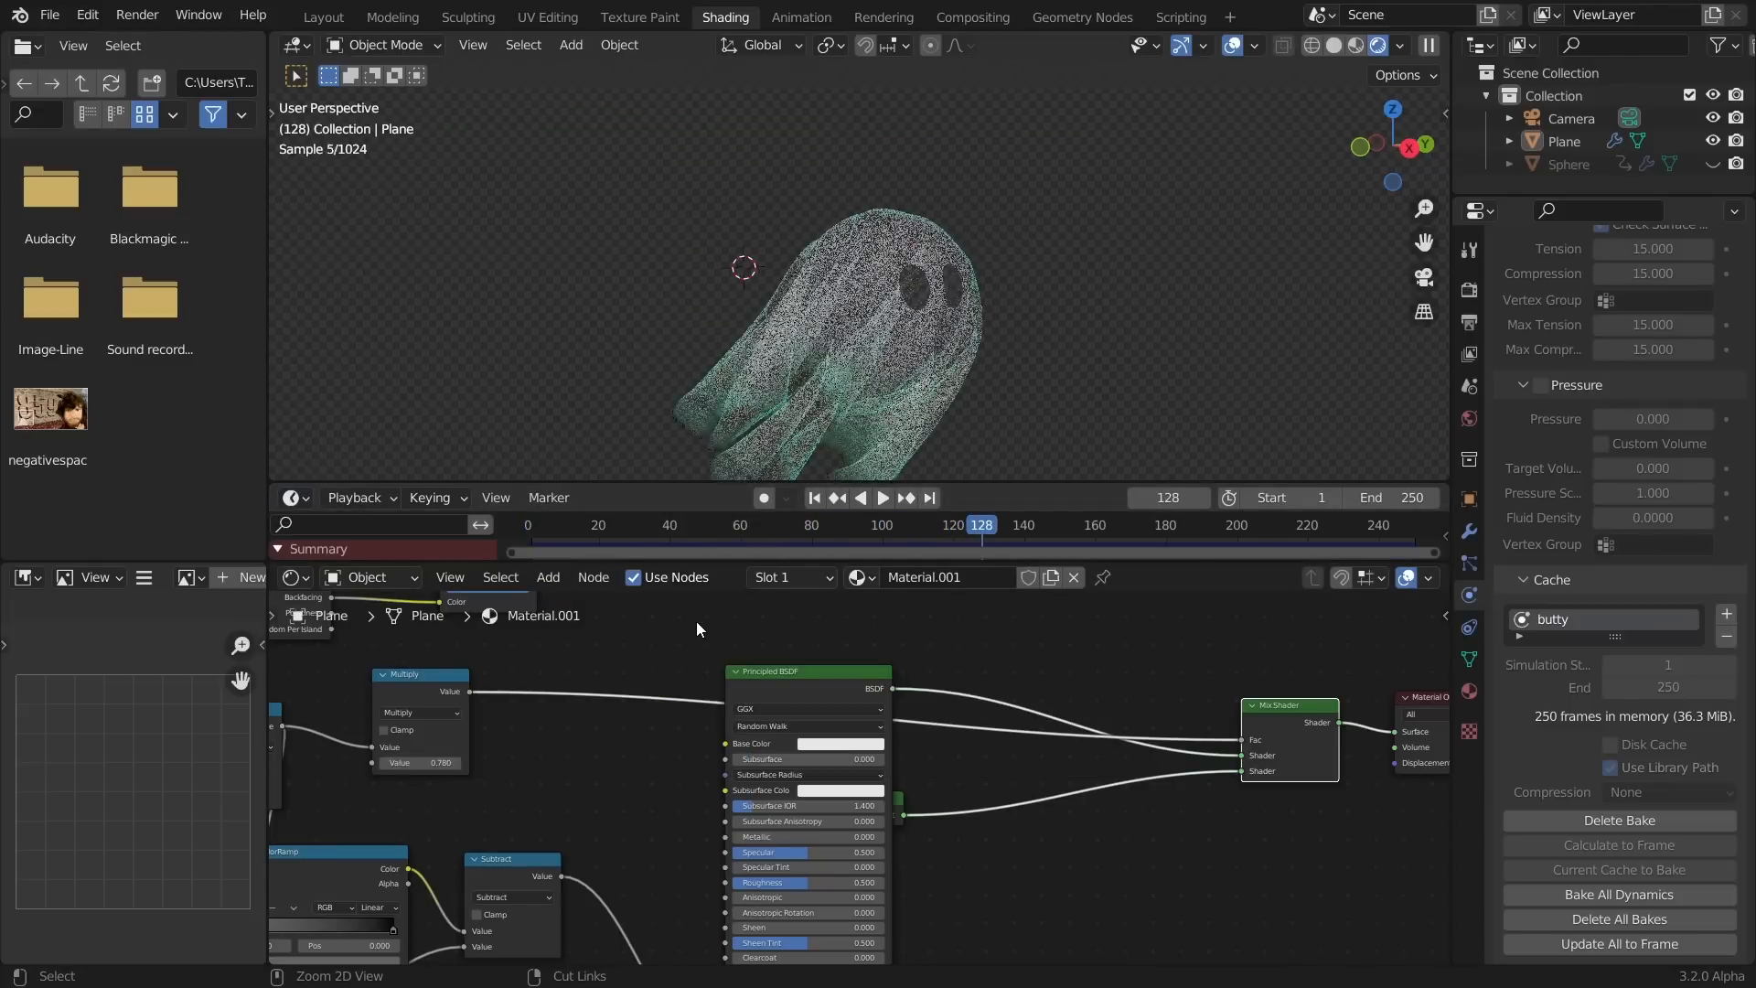
middle_drag(502, 672, 602, 747)
drag(619, 649, 810, 822)
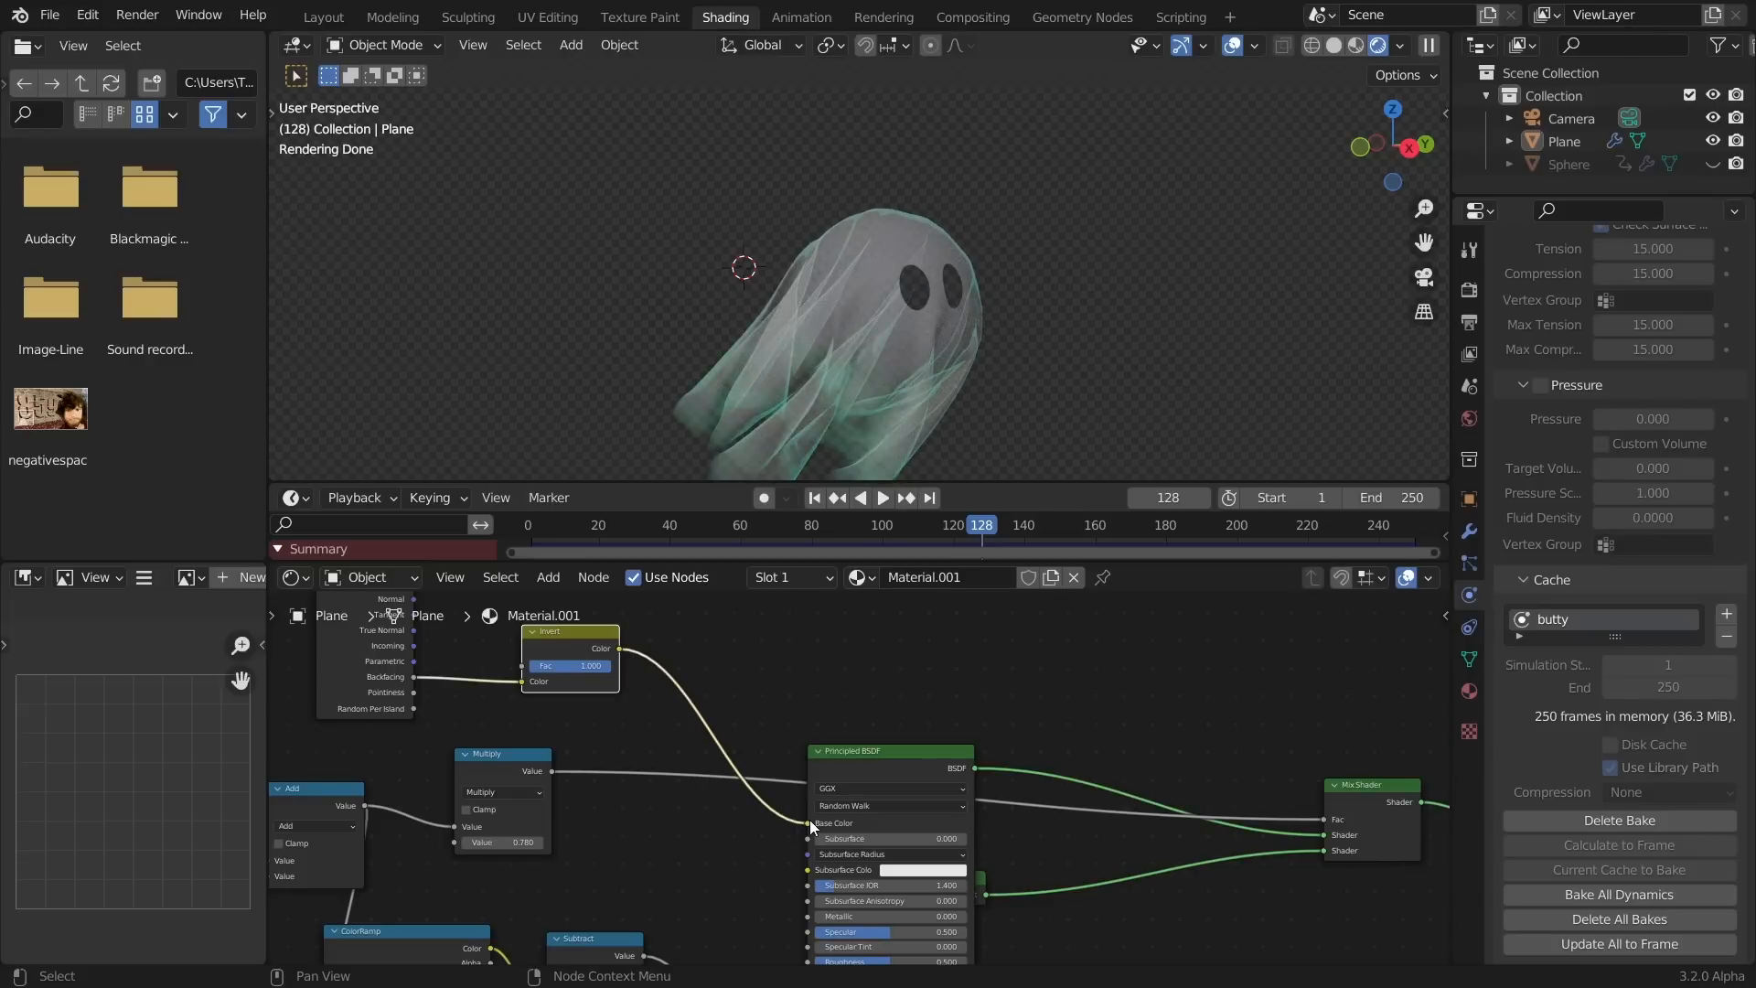
ctrl+right_drag(694, 744, 695, 679)
drag(617, 645, 805, 825)
Insert a Math node set to Multiply between the Invert node and the Principled BSDF's Base Color
middle_drag(805, 825, 933, 738)
key(shift+a)
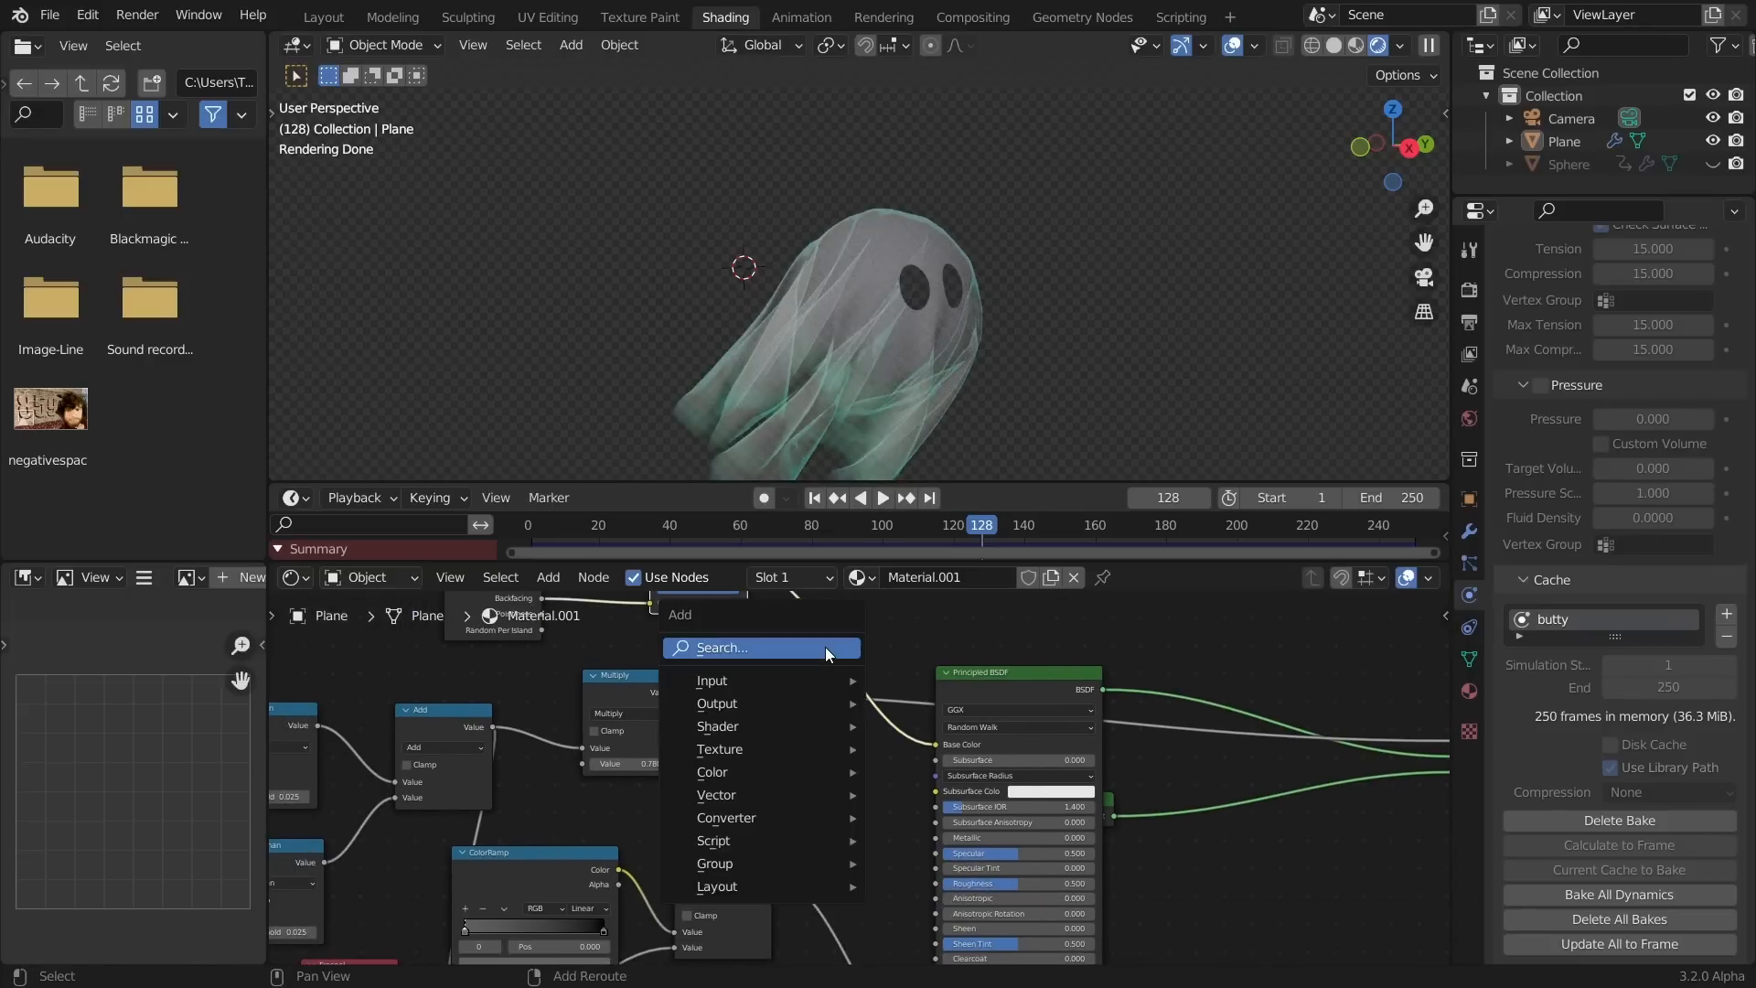
click(825, 646)
text(math)
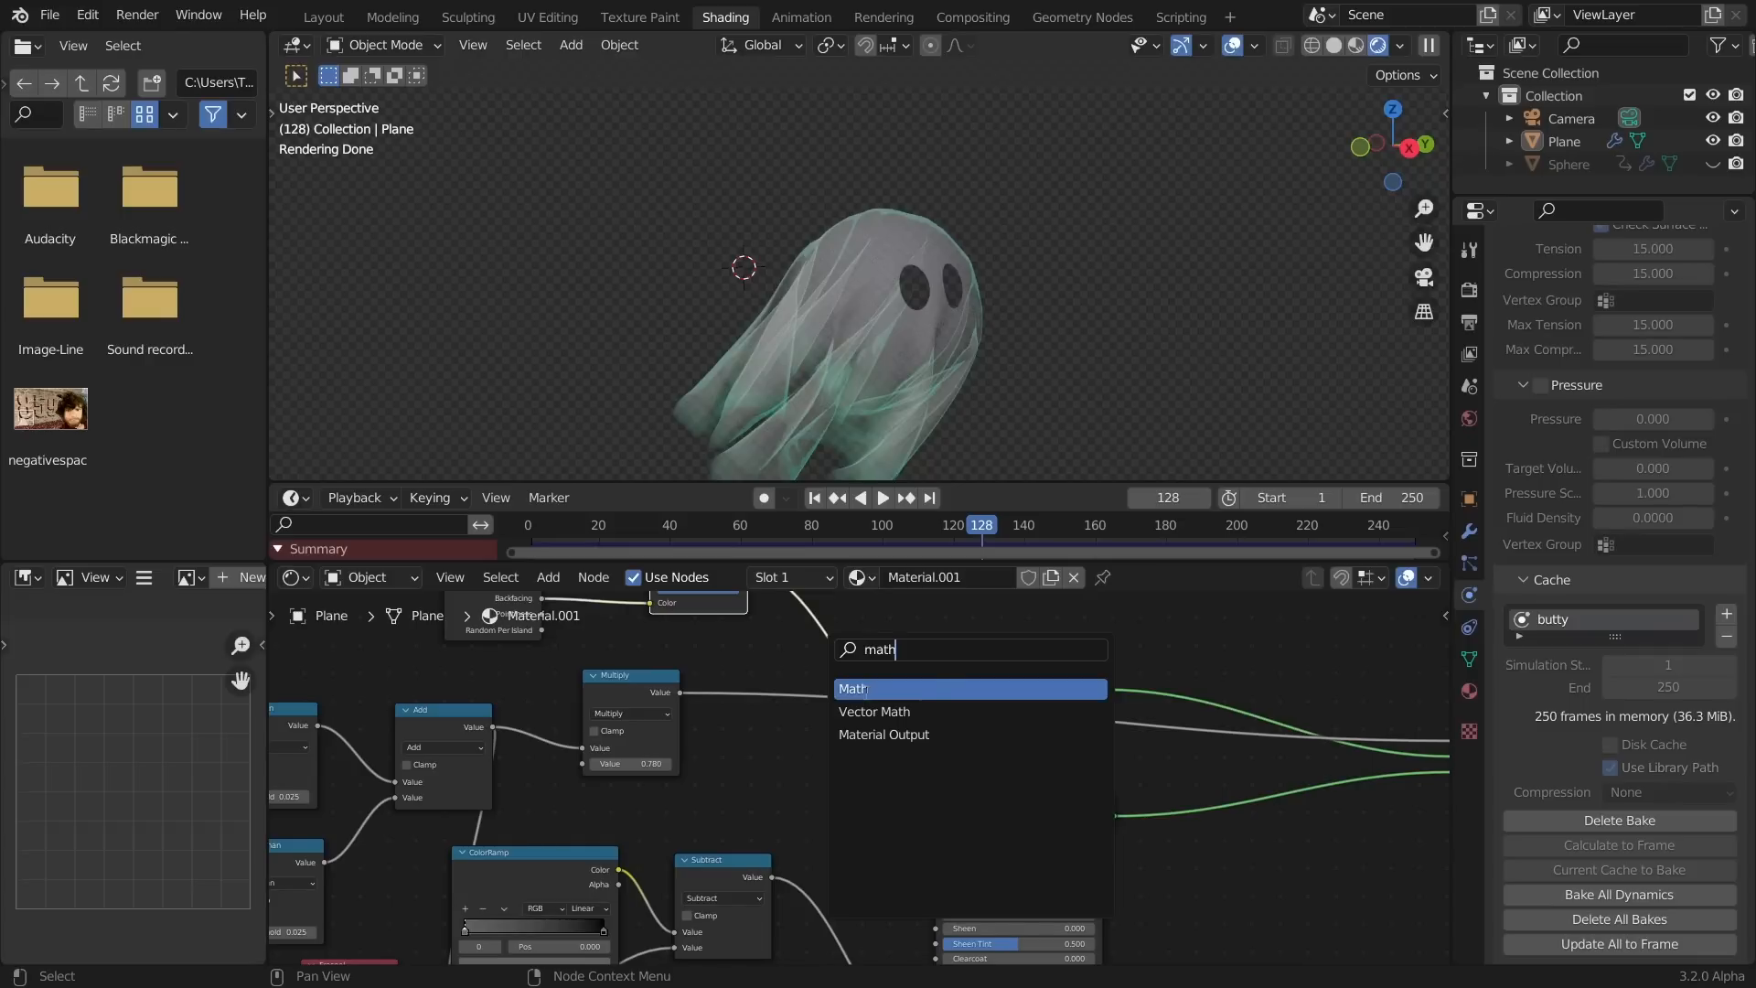
click(866, 692)
click(855, 724)
middle_drag(805, 757, 944, 688)
scroll(891, 765, down, 4)
middle_drag(879, 791, 856, 709)
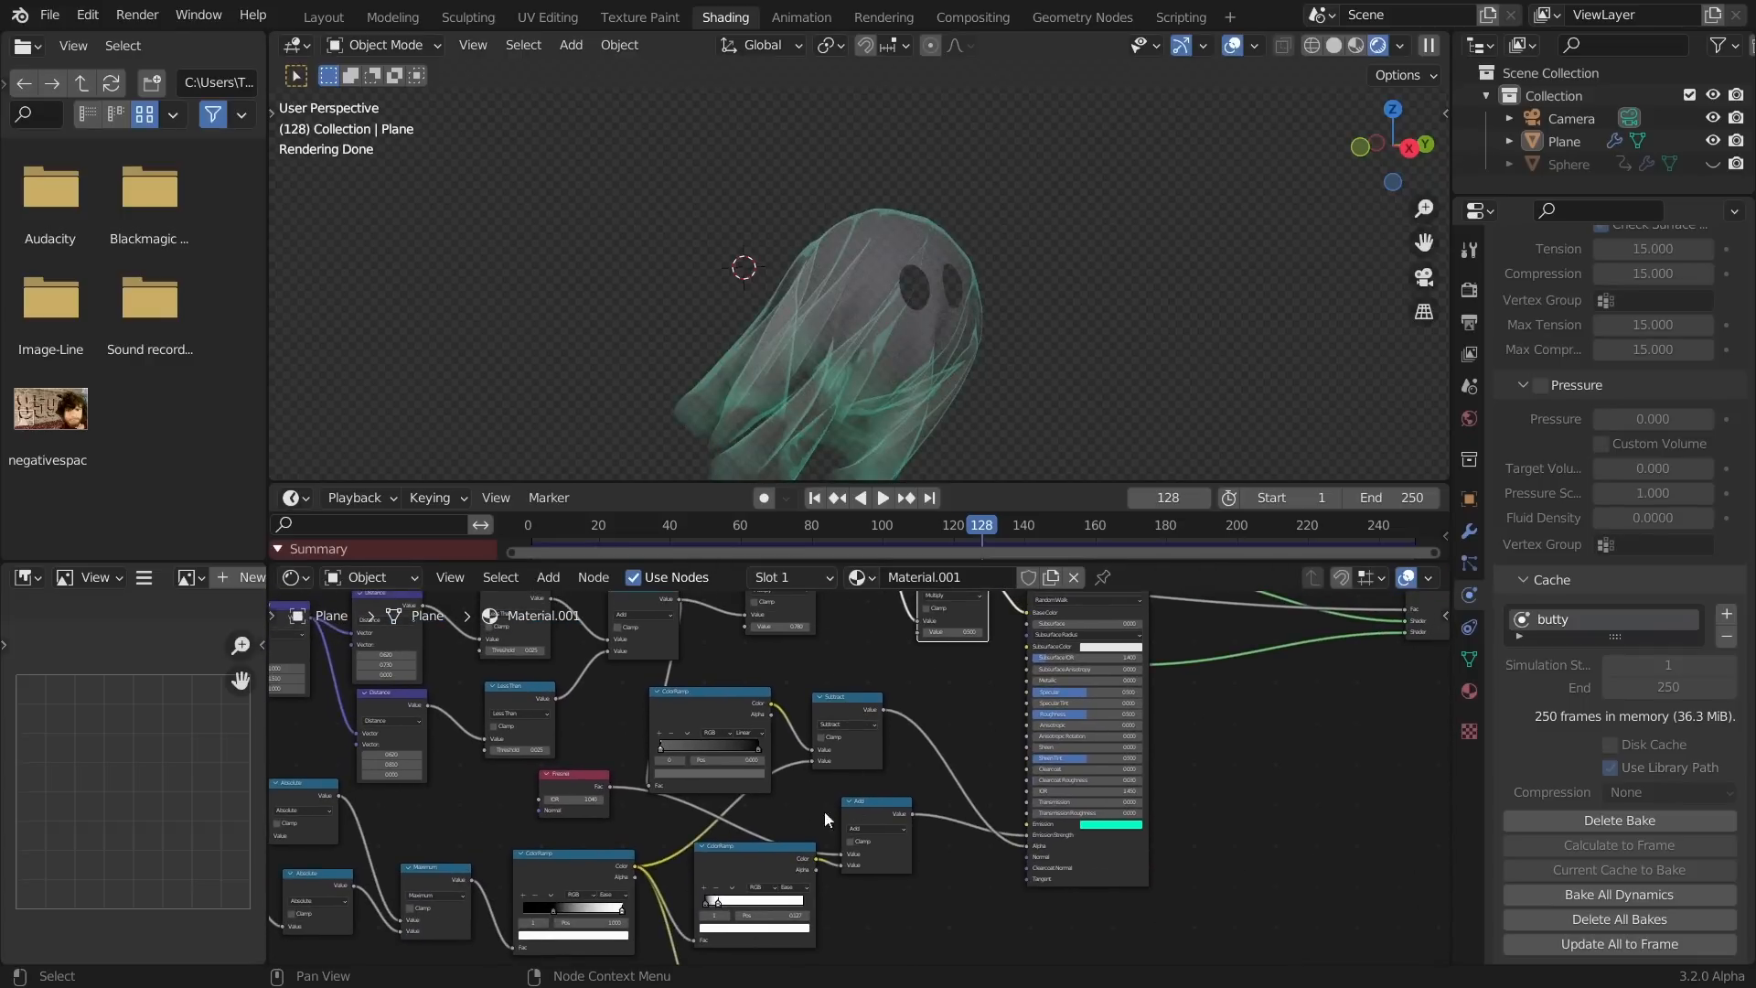
Preview the border ColorRamp, connect its Color to the new Multiply node's second Value and preview the Mix Shader
ctrl+shift+click(574, 874)
drag(635, 872, 920, 639)
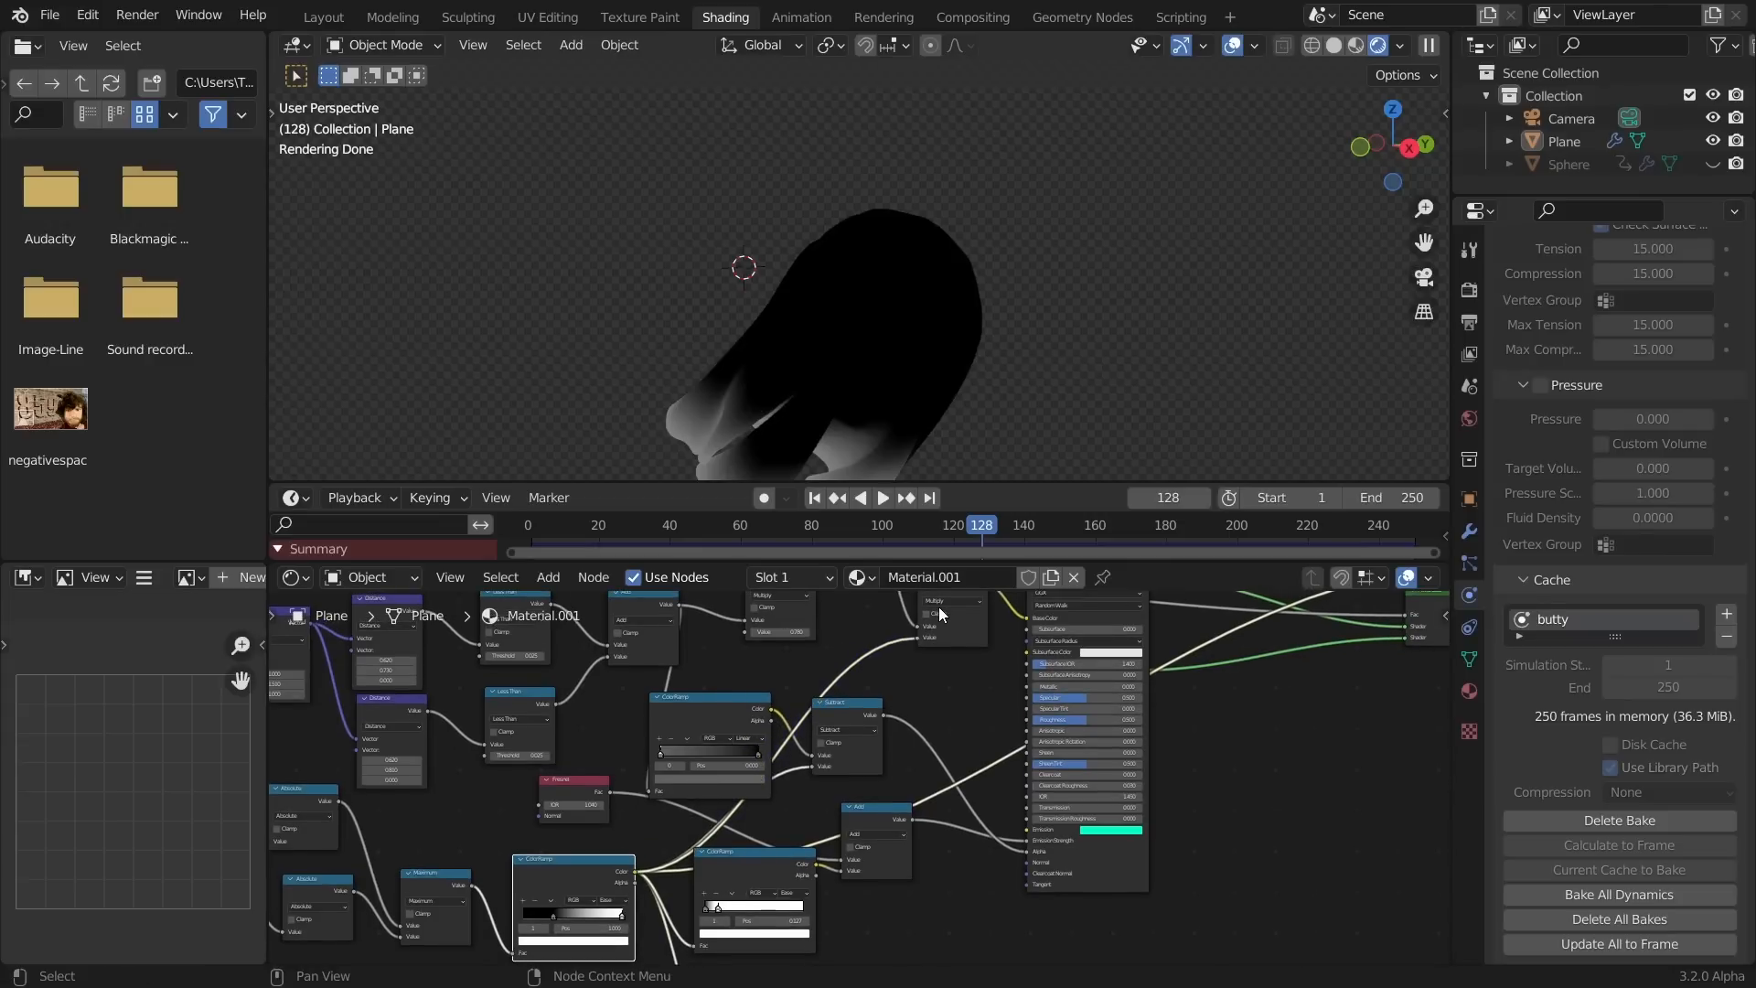
middle_drag(1317, 631, 1048, 736)
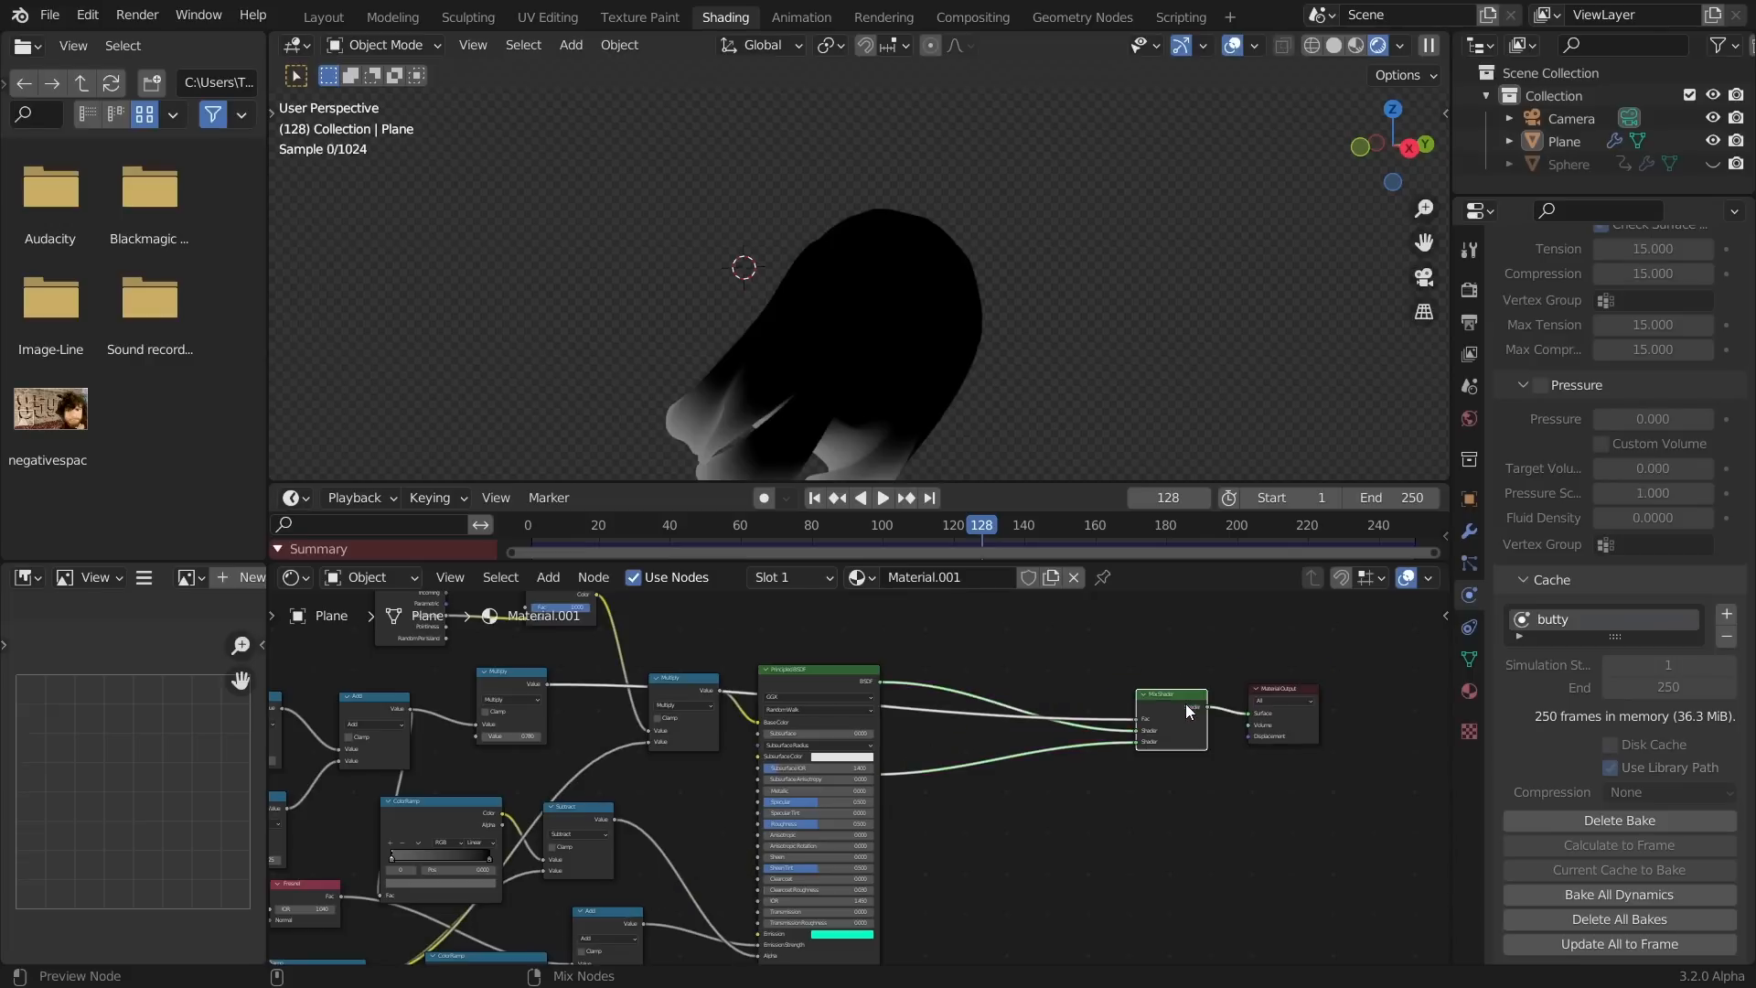
ctrl+shift+click(1185, 704)
Switch the Base Color Math node's operation to Add, and mute and unmute the node to compare
scroll(842, 712, up, 4)
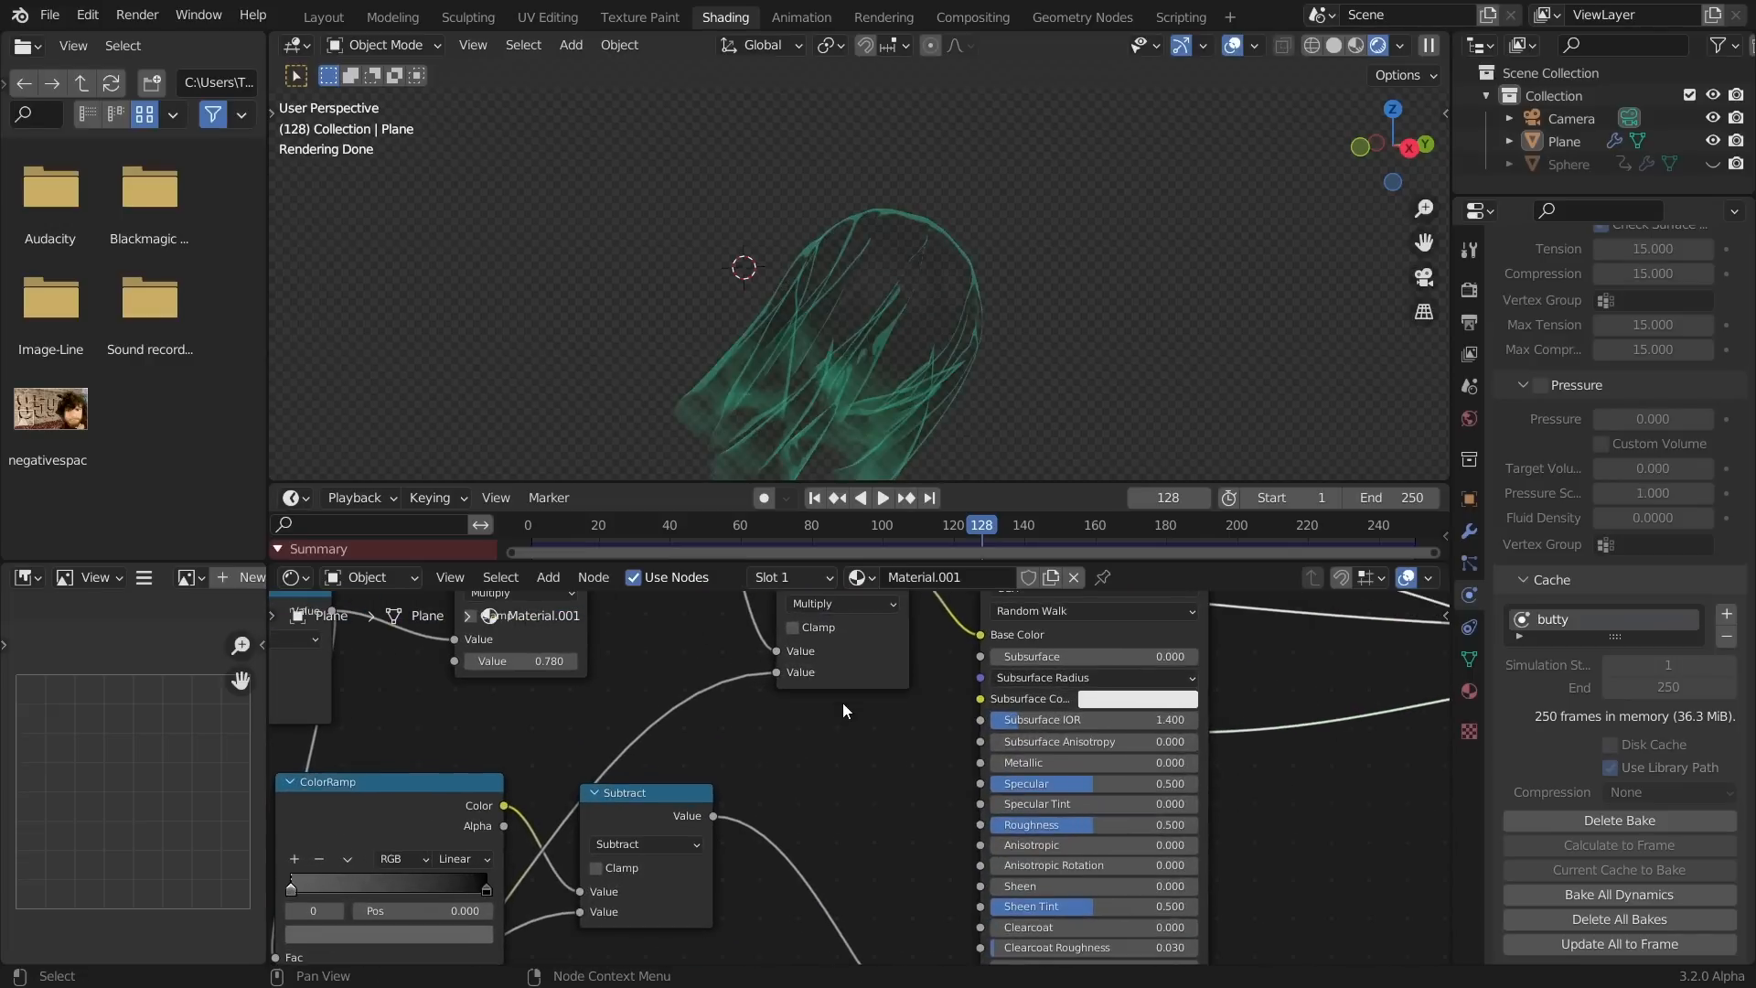
middle_drag(837, 666, 868, 744)
click(847, 675)
click(847, 675)
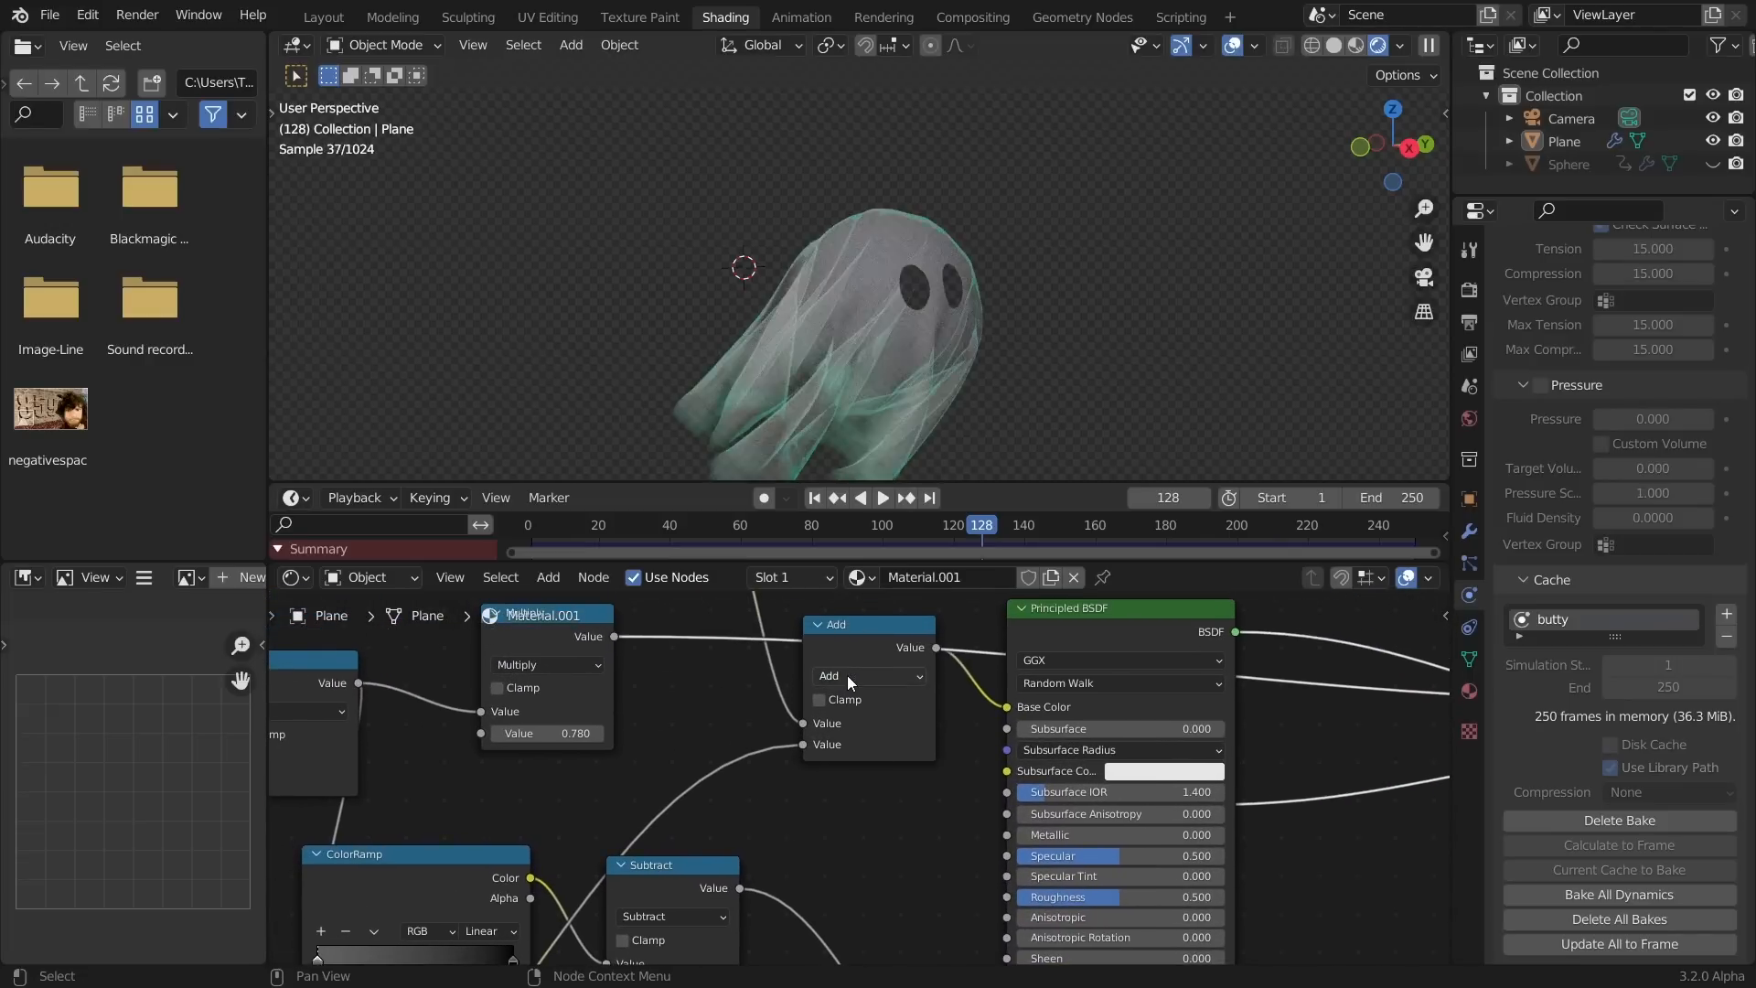
click(888, 641)
key(m)
key(m)
Shift the Principled BSDF's Emission color slightly toward green and check the ghost's glow
middle_drag(1013, 358, 846, 345)
scroll(915, 381, up, 2)
scroll(996, 777, down, 7)
middle_drag(1031, 863, 974, 672)
scroll(993, 704, up, 6)
scroll(1024, 798, up, 2)
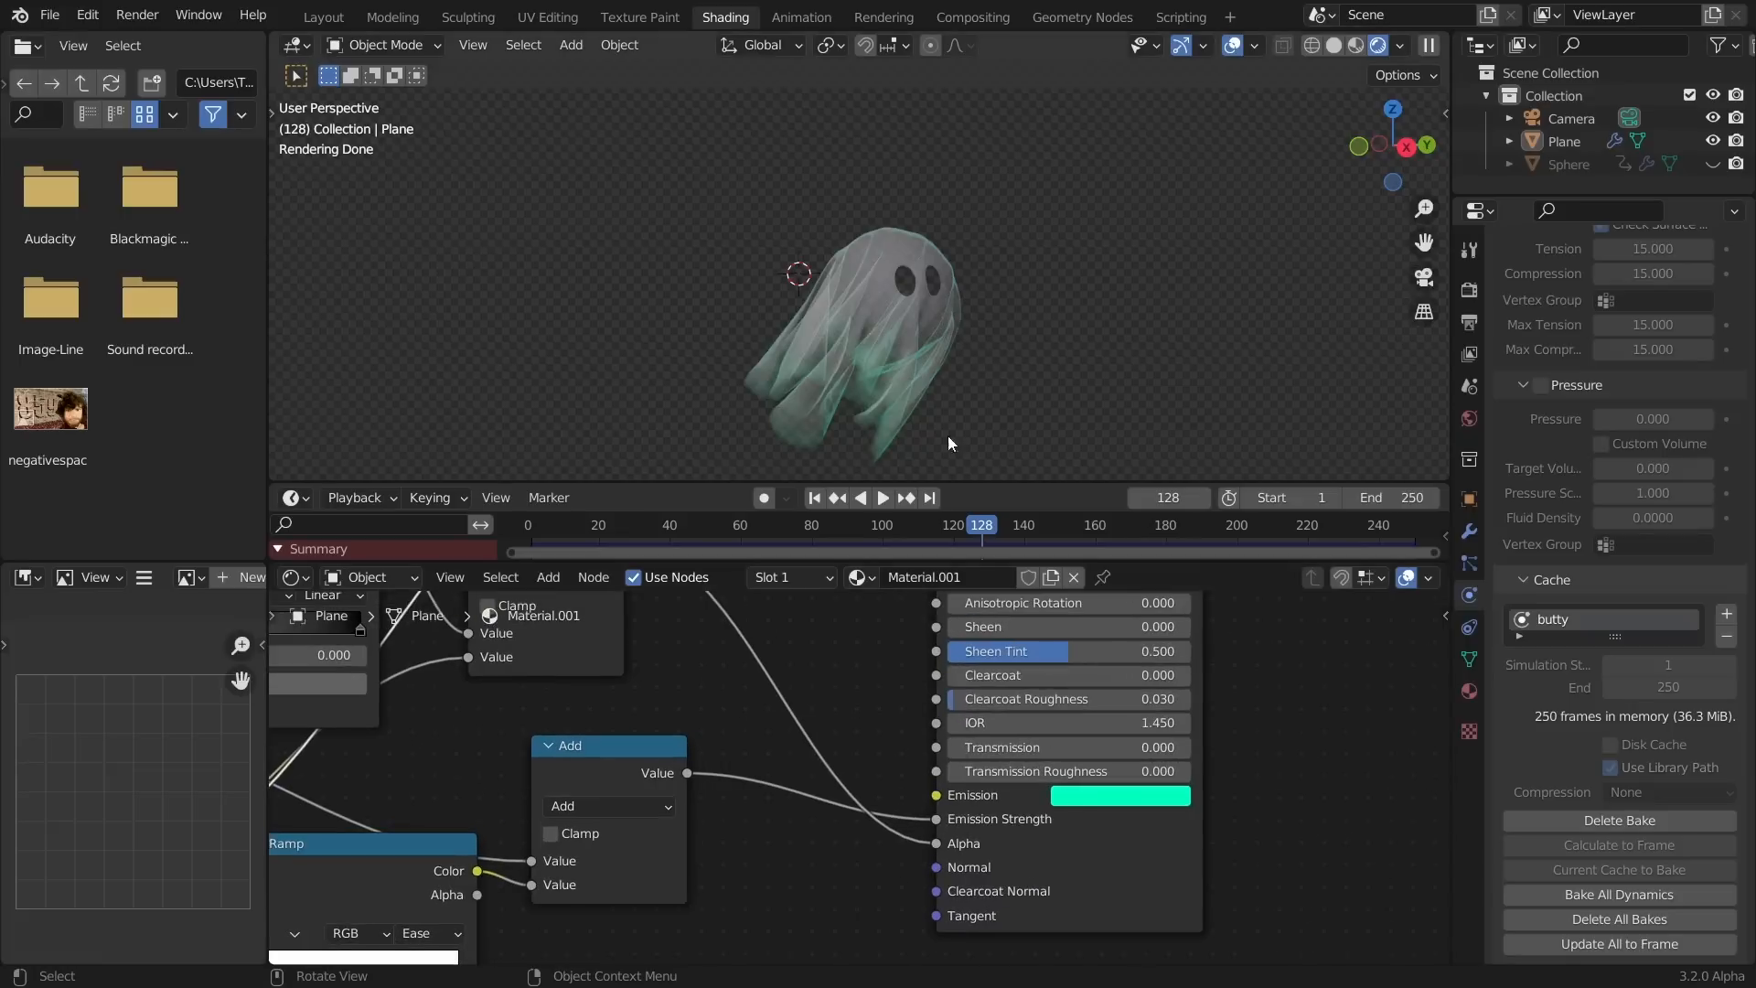
click(1123, 798)
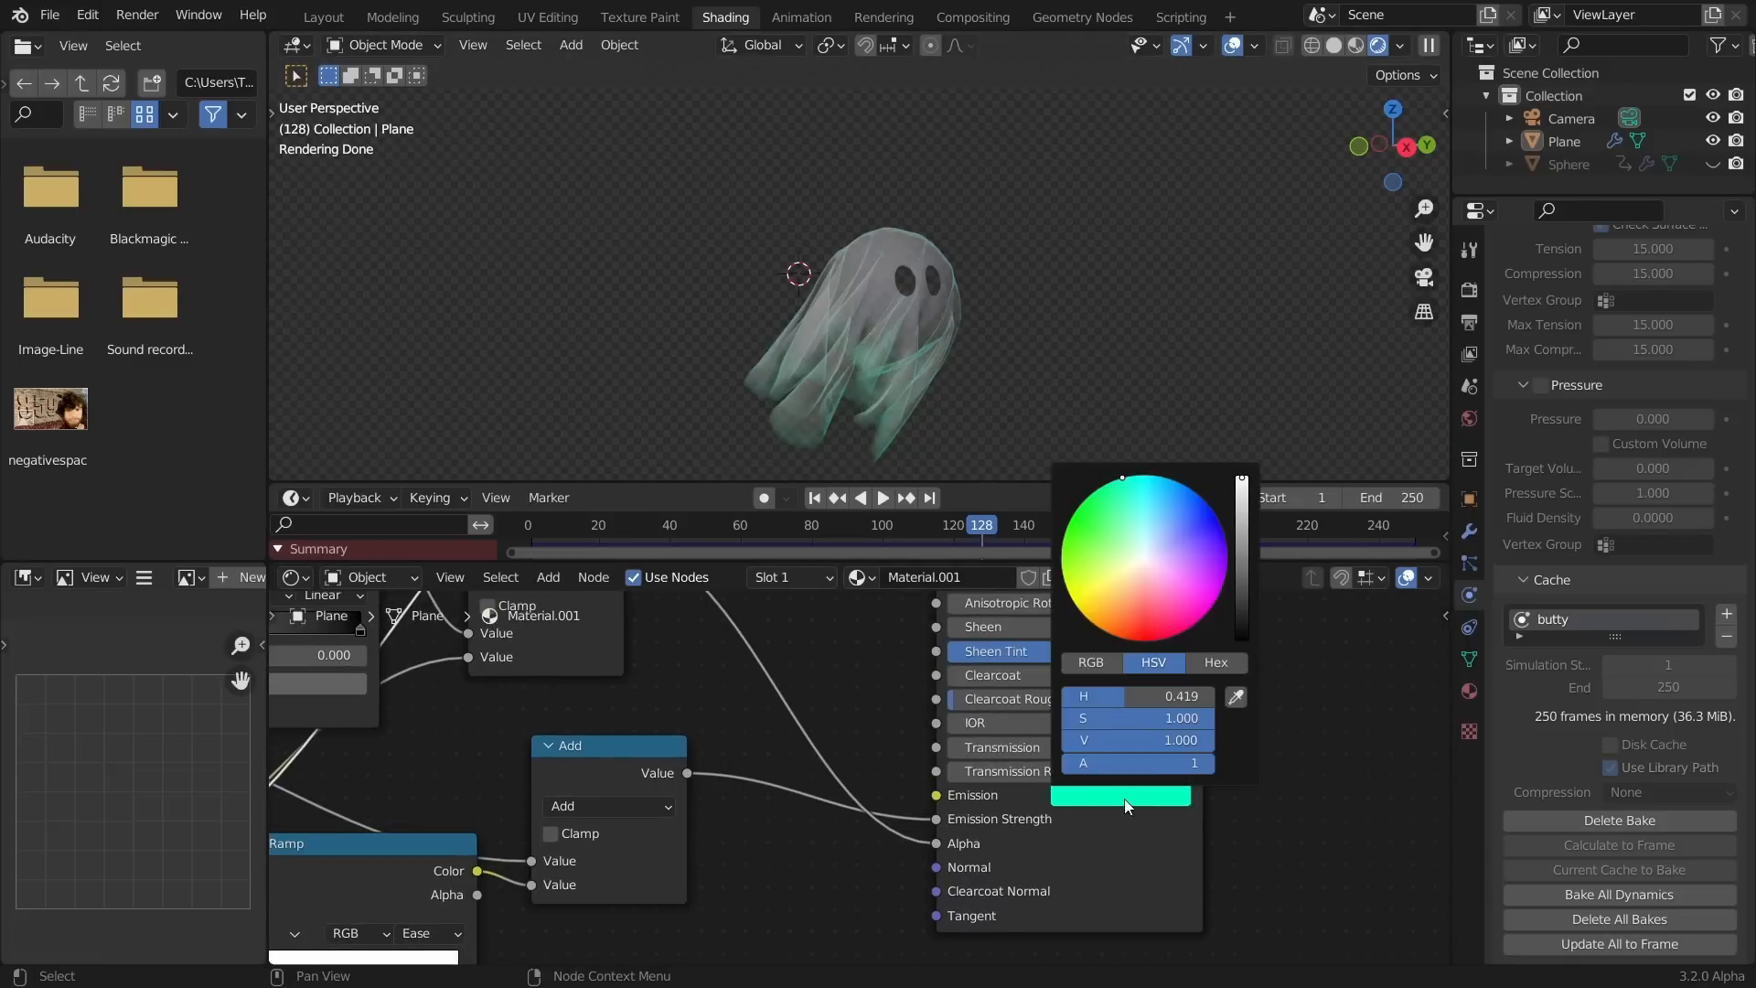
drag(1193, 584, 1116, 479)
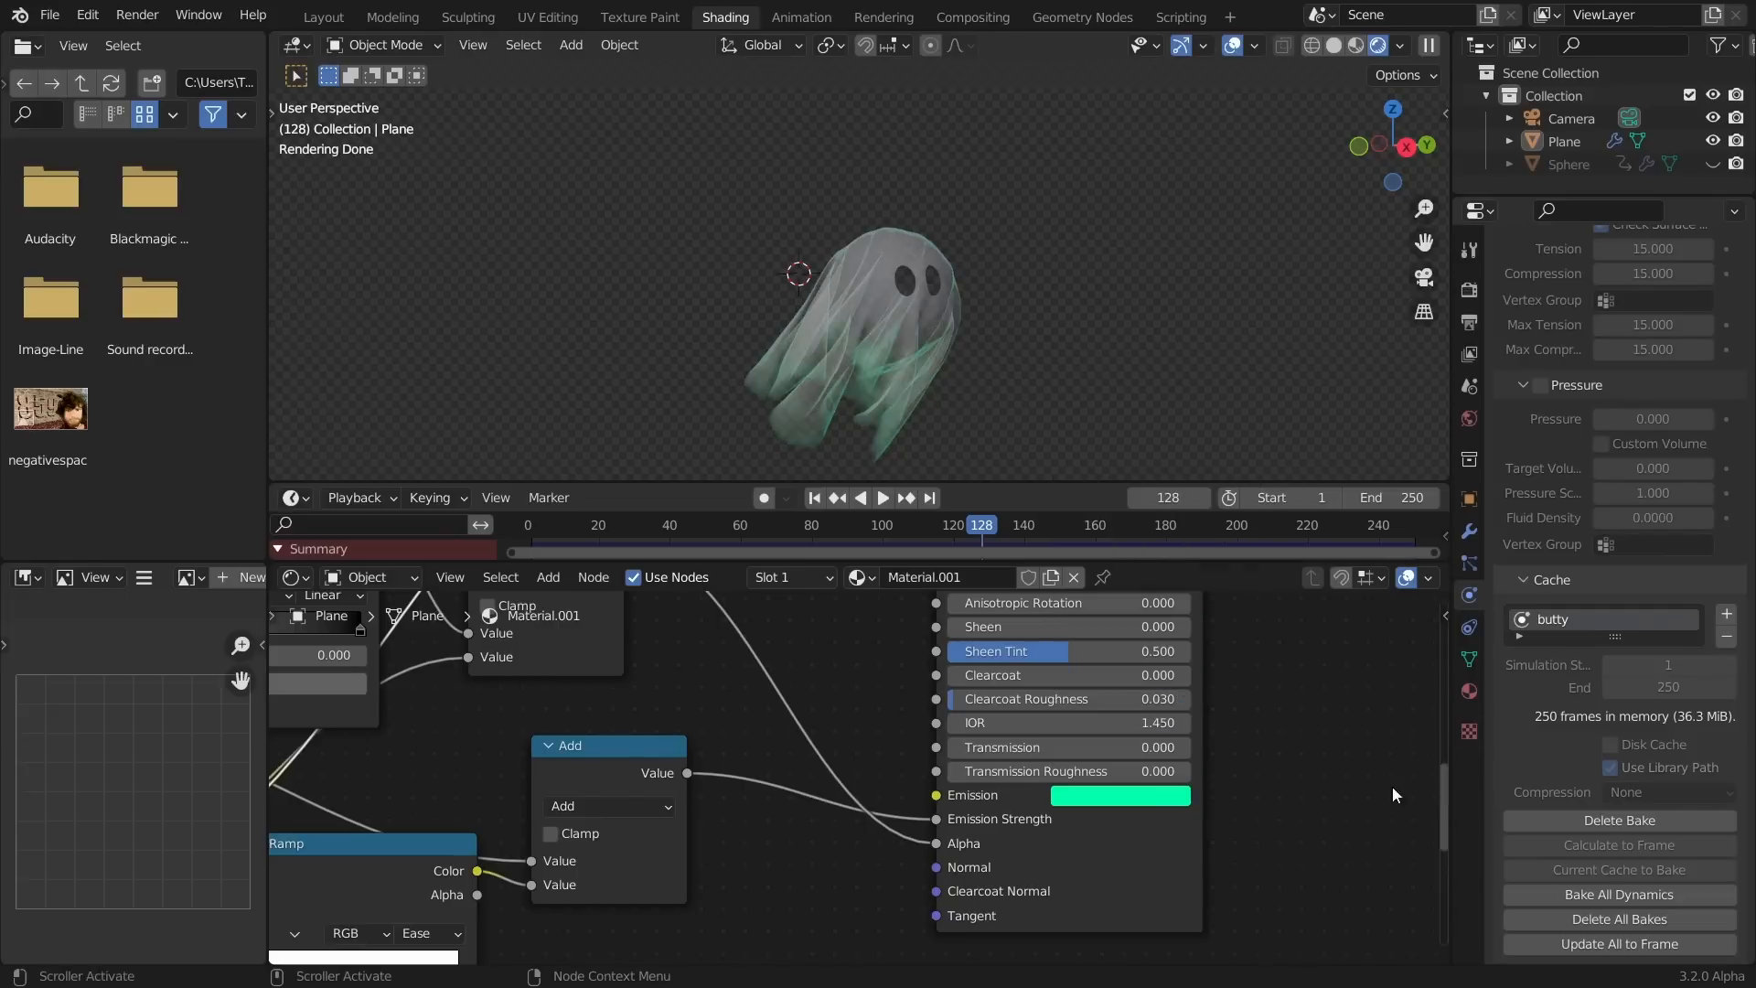
middle_drag(1028, 413, 1034, 352)
Set the Fresnel node's IOR to 1.030 and inspect the ghost's edge glow
middle_drag(599, 766, 1222, 778)
middle_drag(657, 748, 745, 757)
mouse_move(673, 767)
mouse_down()
mouse_move(649, 766)
mouse_move(675, 760)
mouse_up()
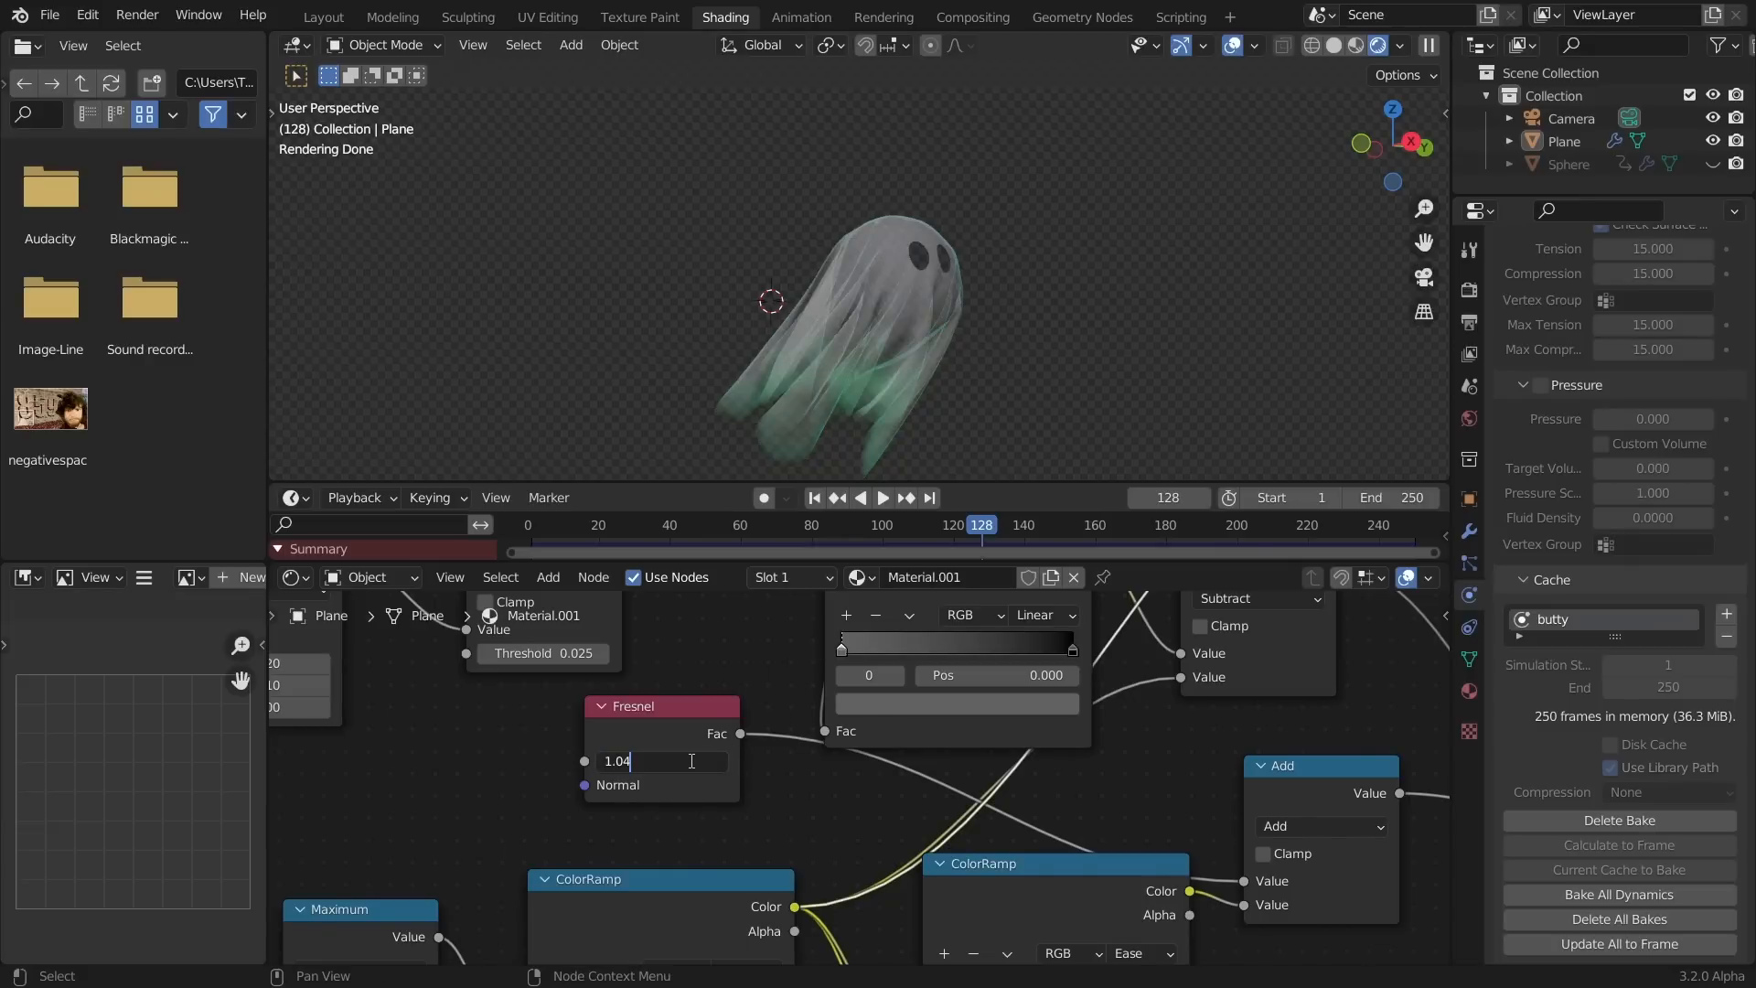
key(Return)
middle_drag(888, 381, 942, 287)
scroll(988, 271, up, 4)
scroll(1061, 272, down, 2)
Duplicate the ghost plane in place, return to the first frame and delete the duplicate
click(942, 287)
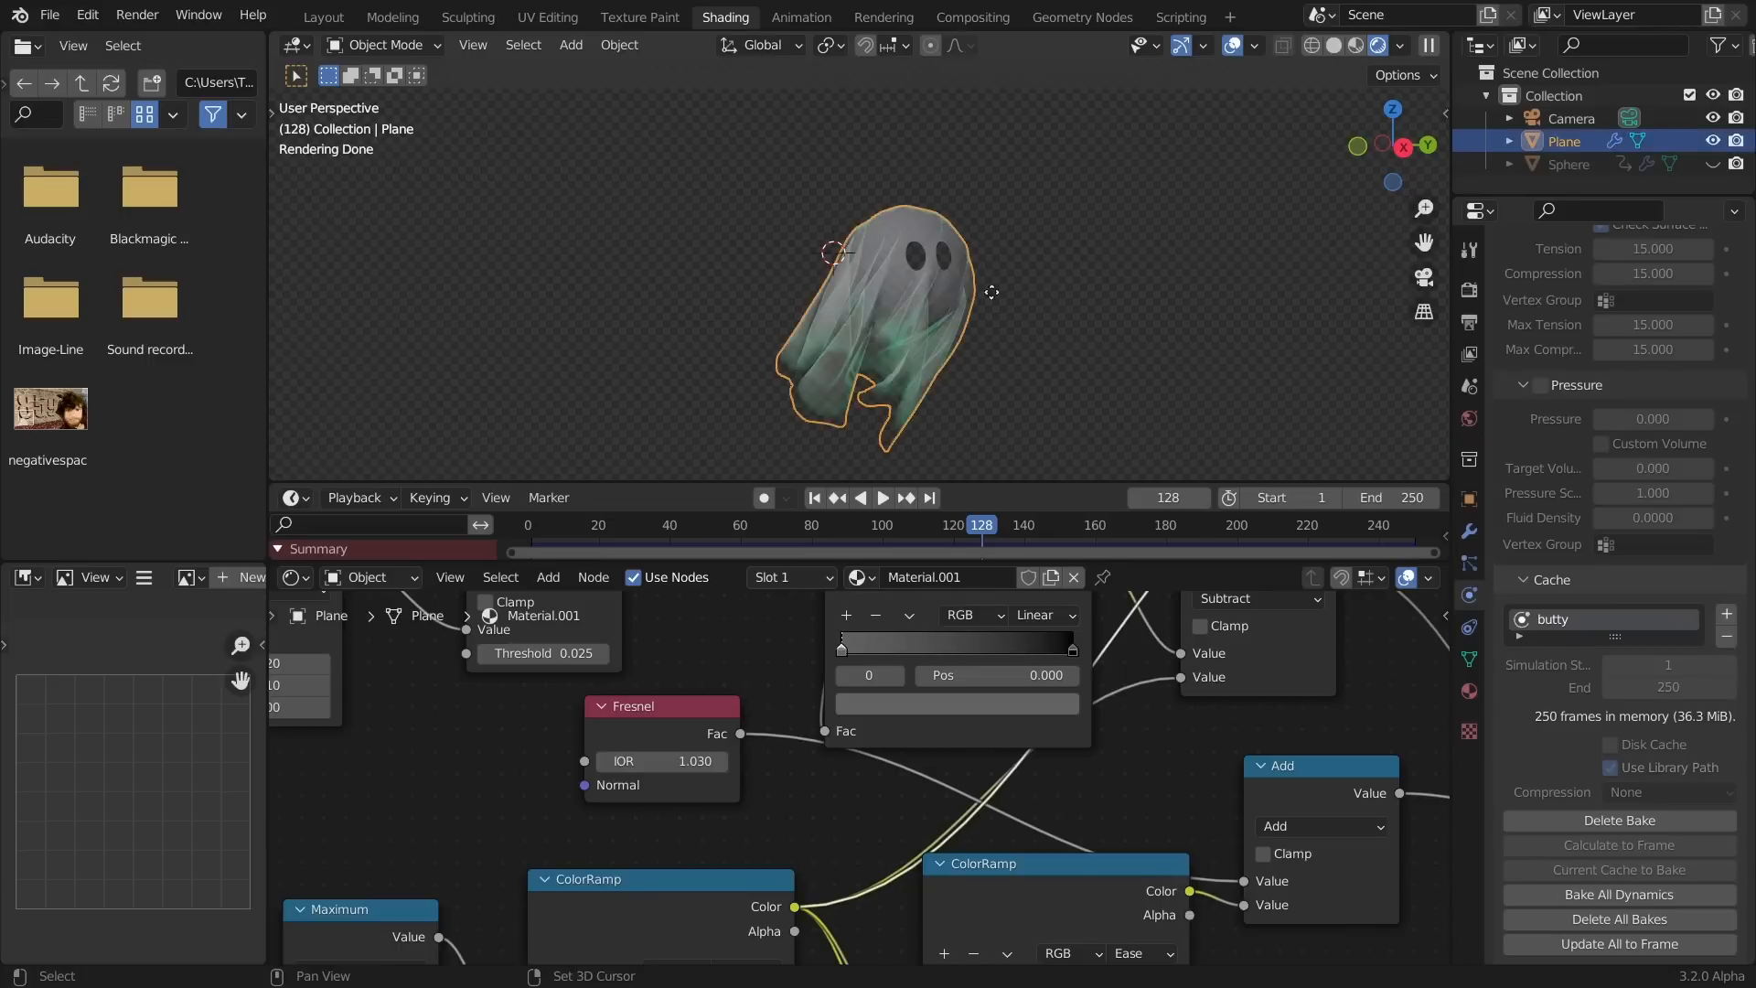
key(shift+d)
right_click(1147, 292)
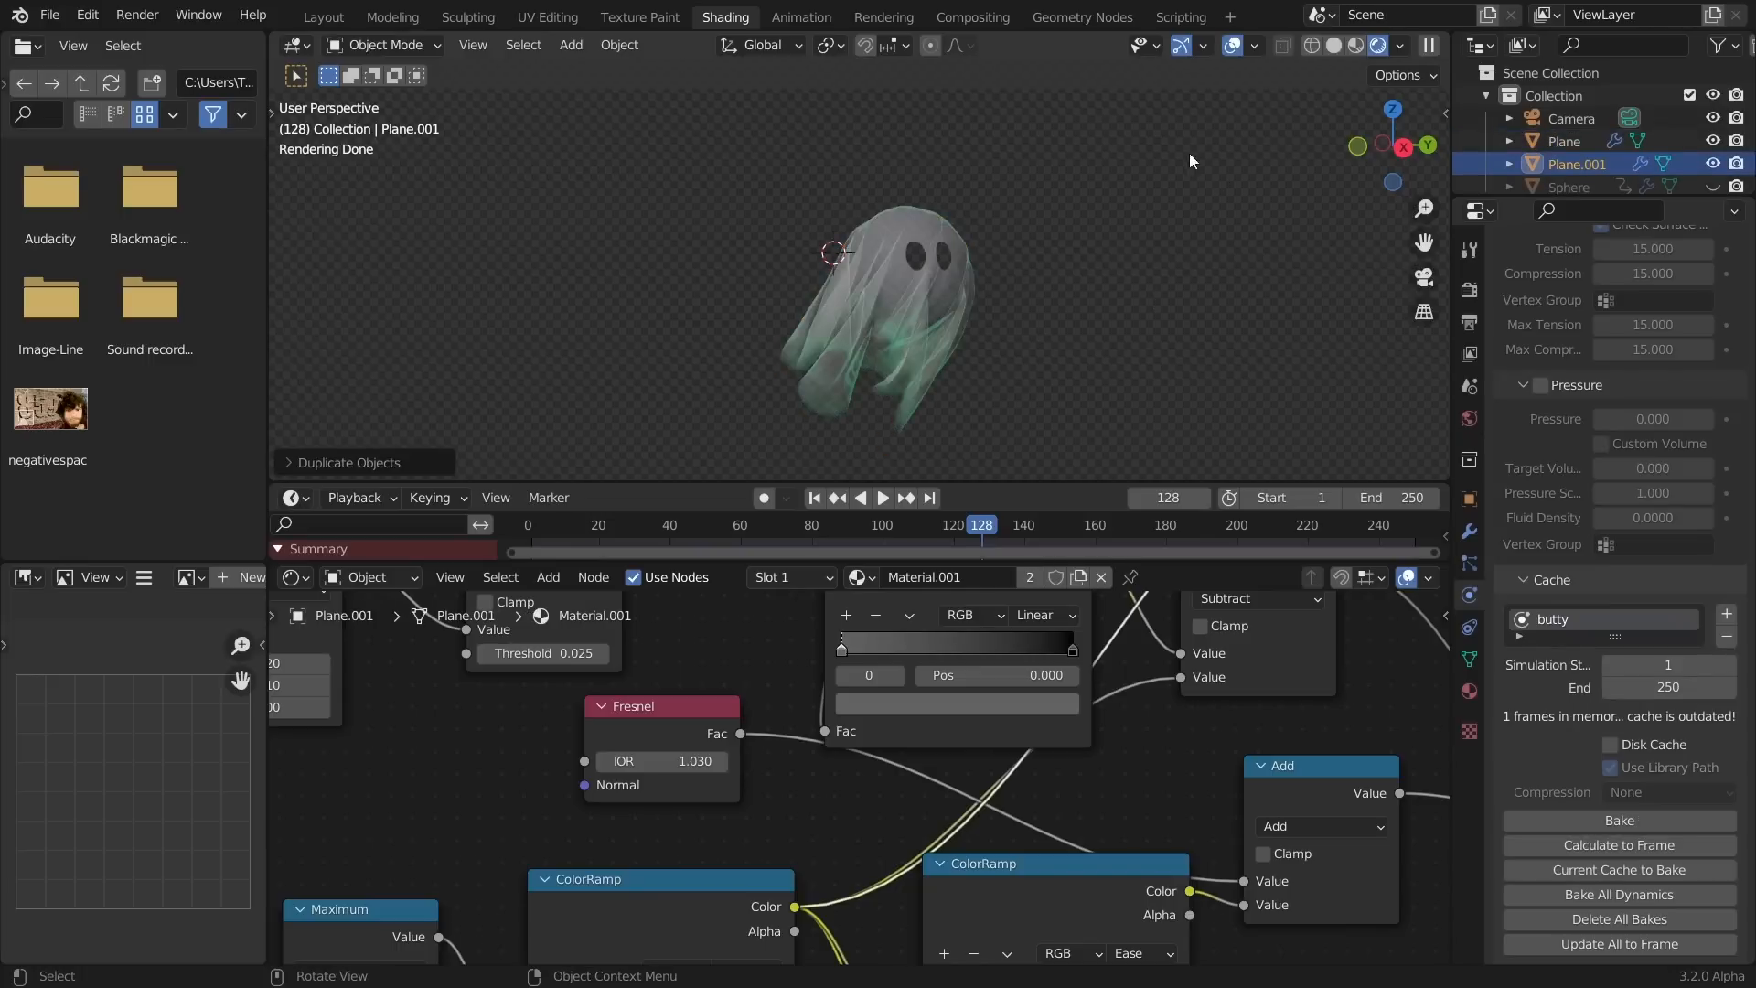
scroll(1090, 276, down, 2)
key(shift+Left)
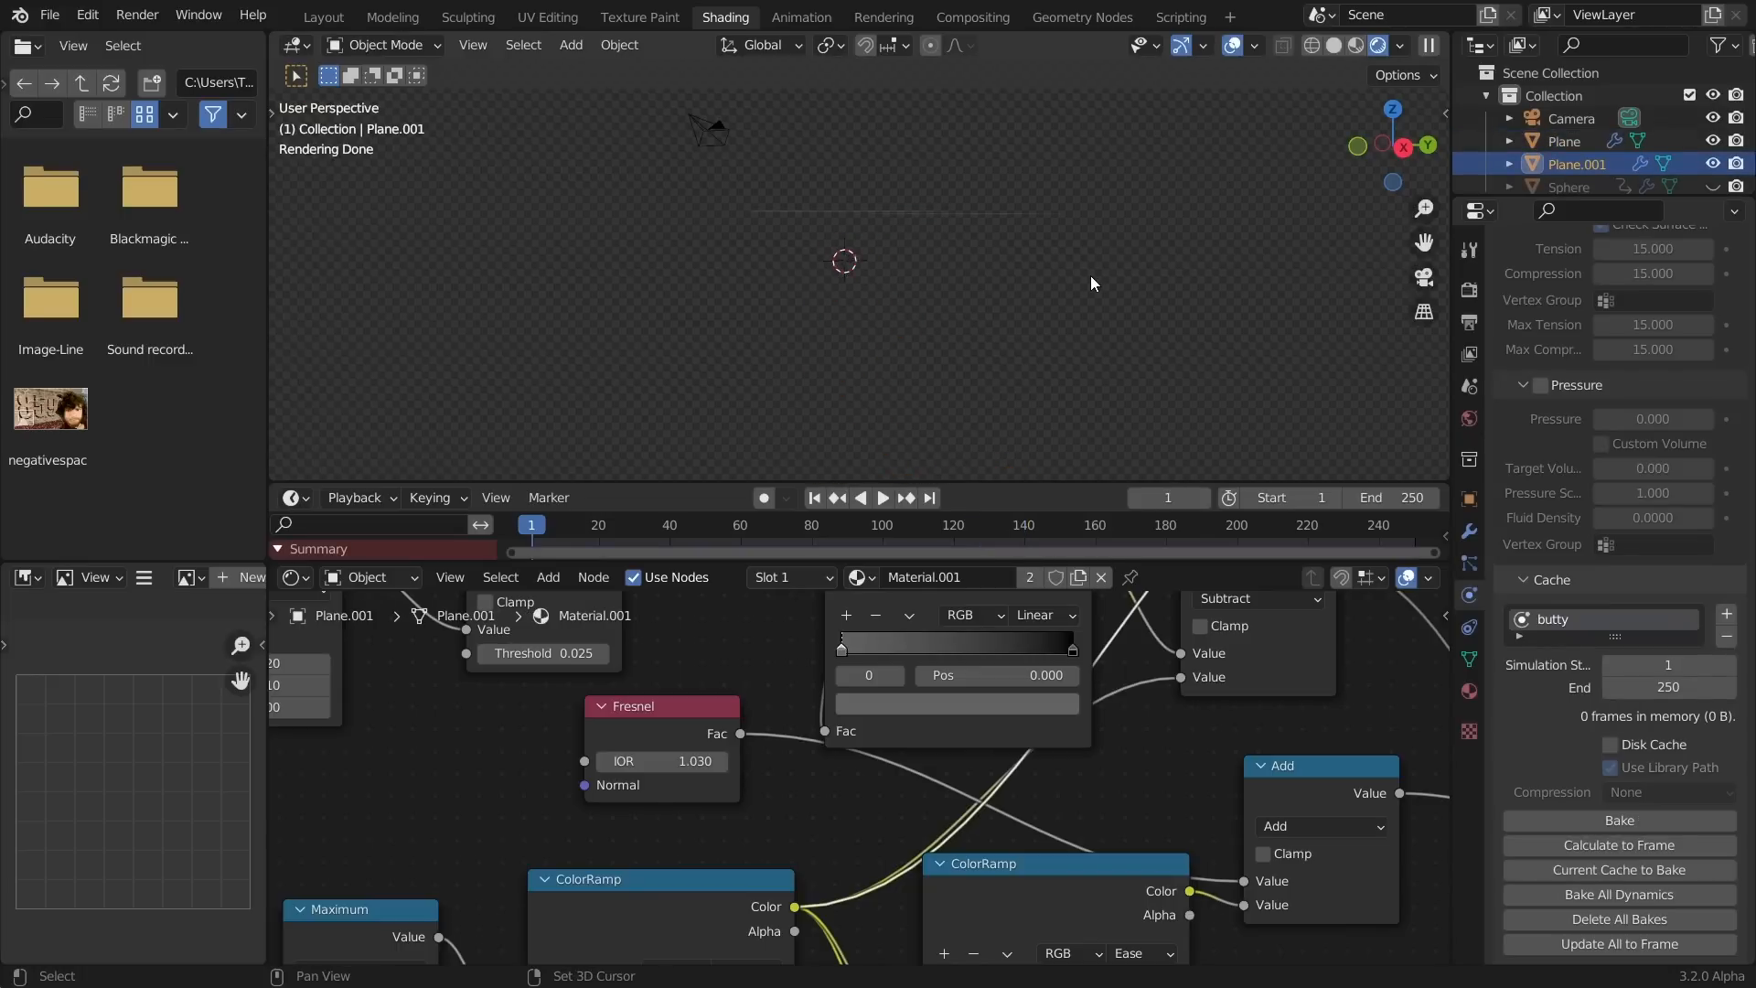
middle_drag(1039, 276, 1047, 300)
key(x)
click(1003, 220)
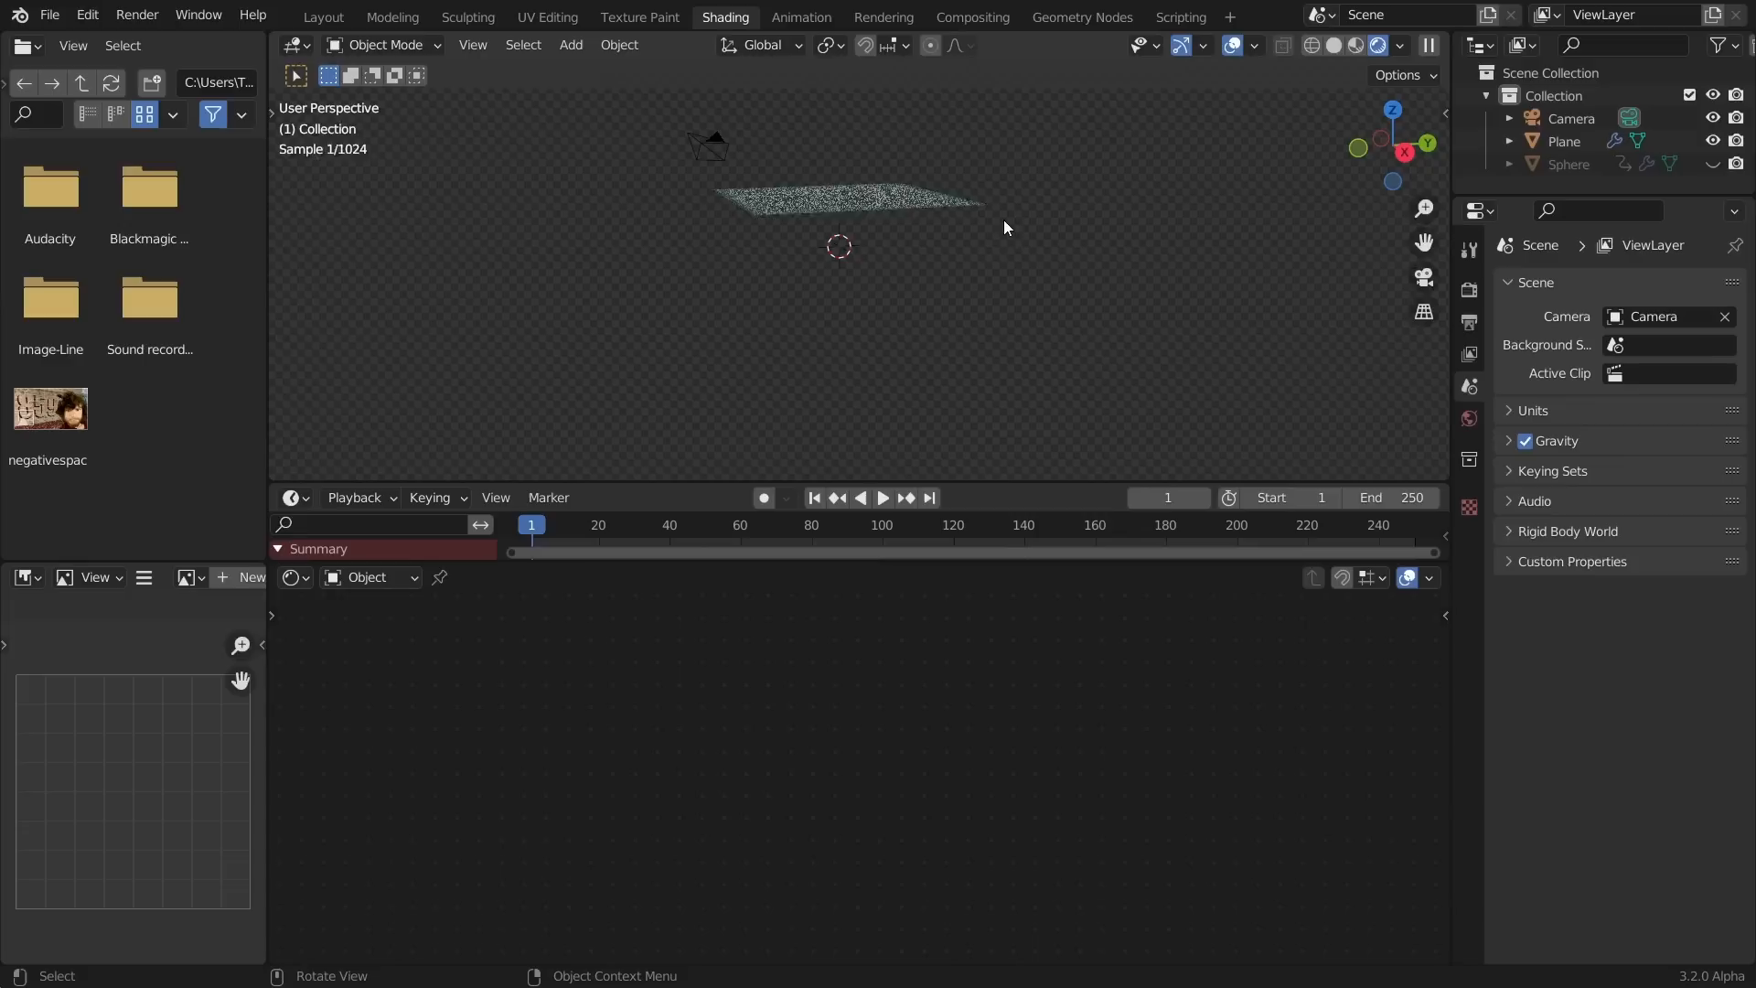
Scrub to frame 115, play on to frame 124 and inspect the glowing ghost from different angles
drag(589, 524, 938, 507)
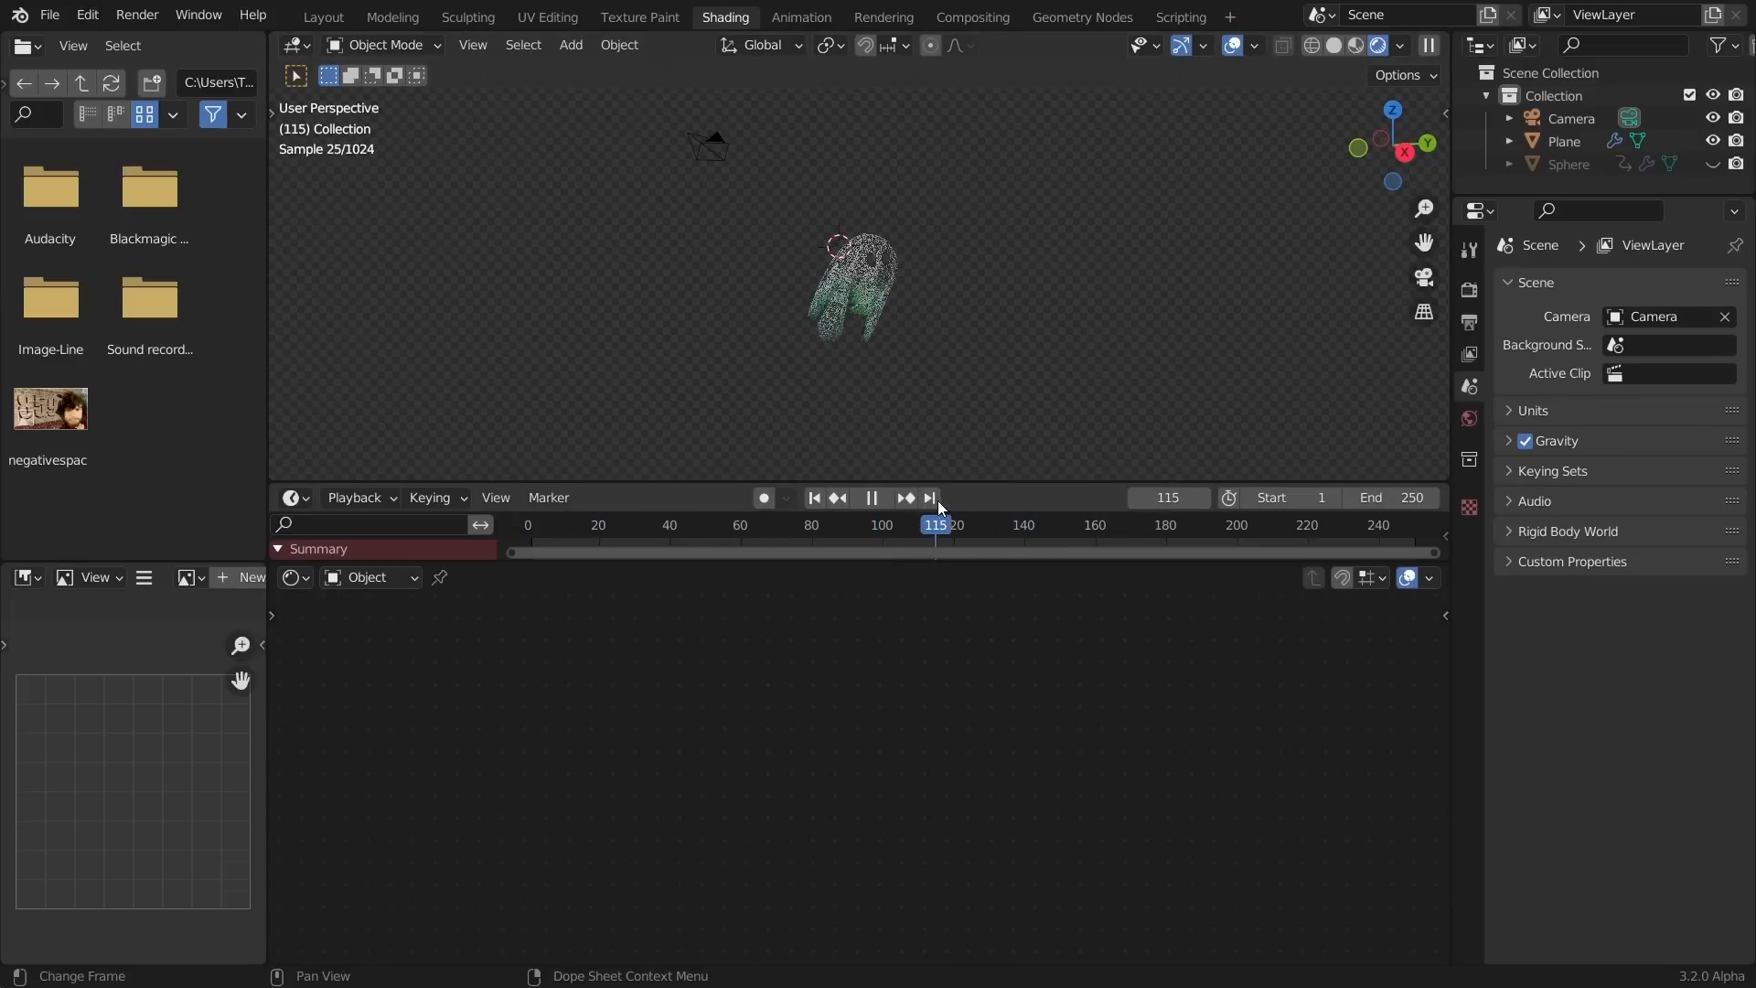
scroll(891, 309, up, 5)
middle_drag(891, 309, 1000, 296)
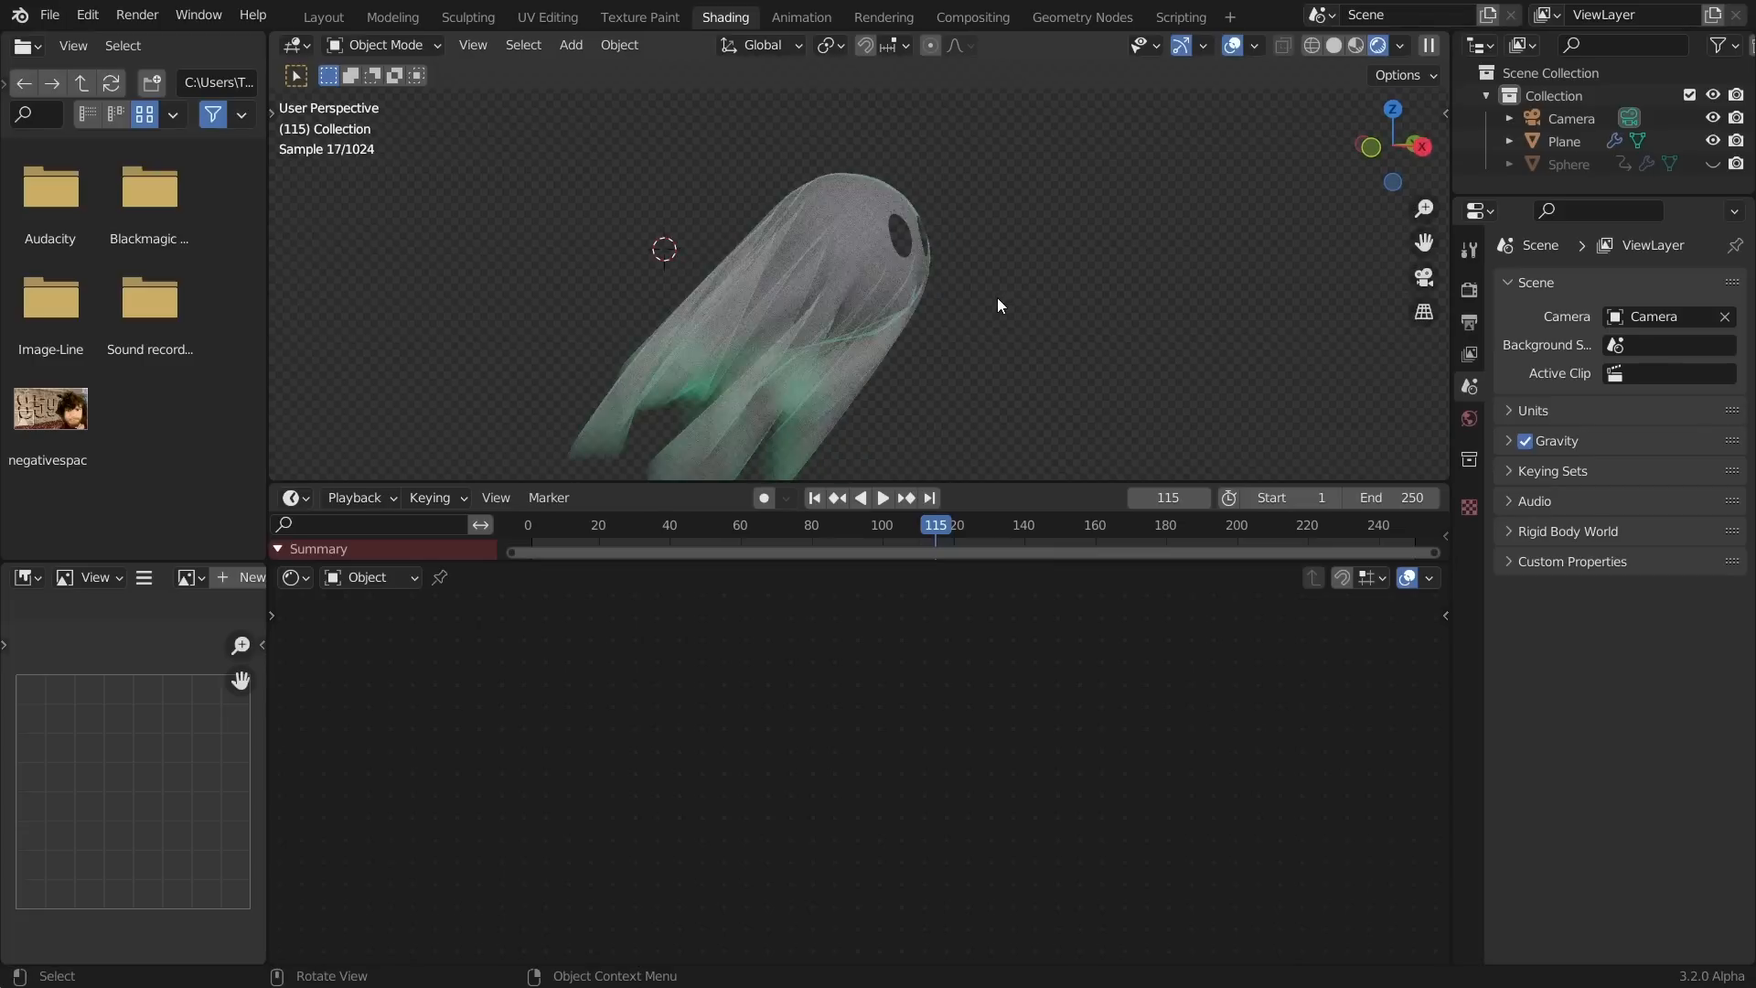
key(space)
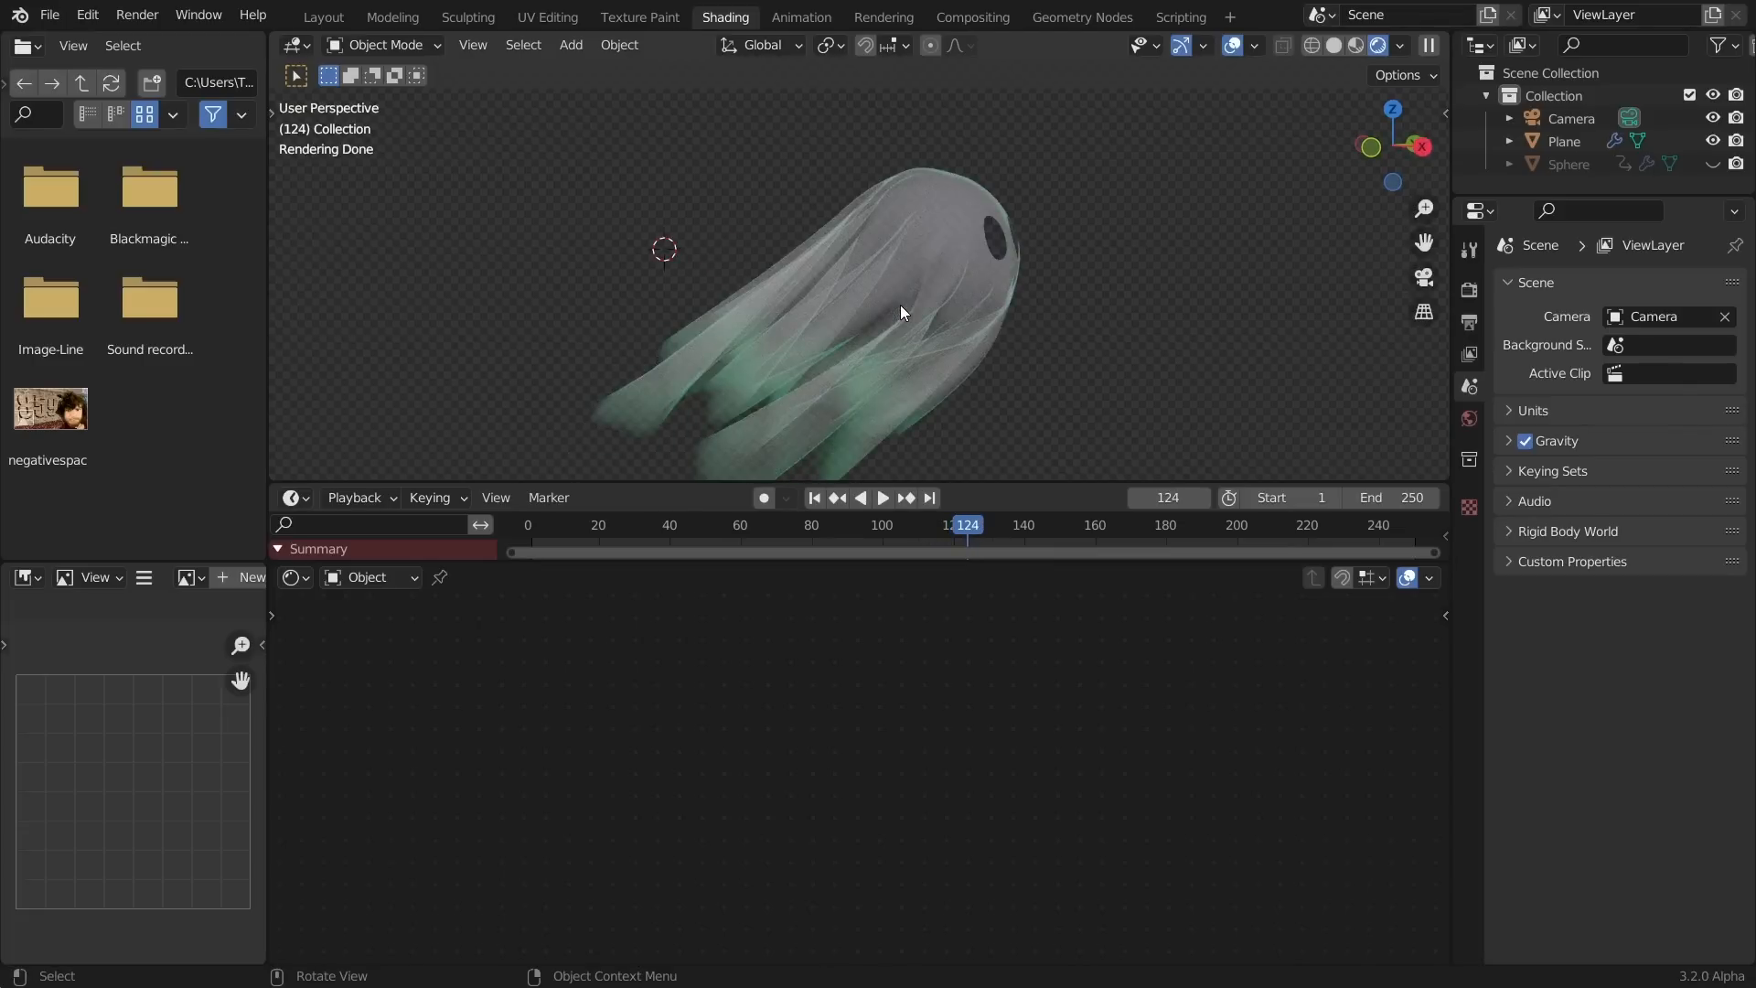
middle_drag(1015, 293, 930, 300)
scroll(940, 294, down, 3)
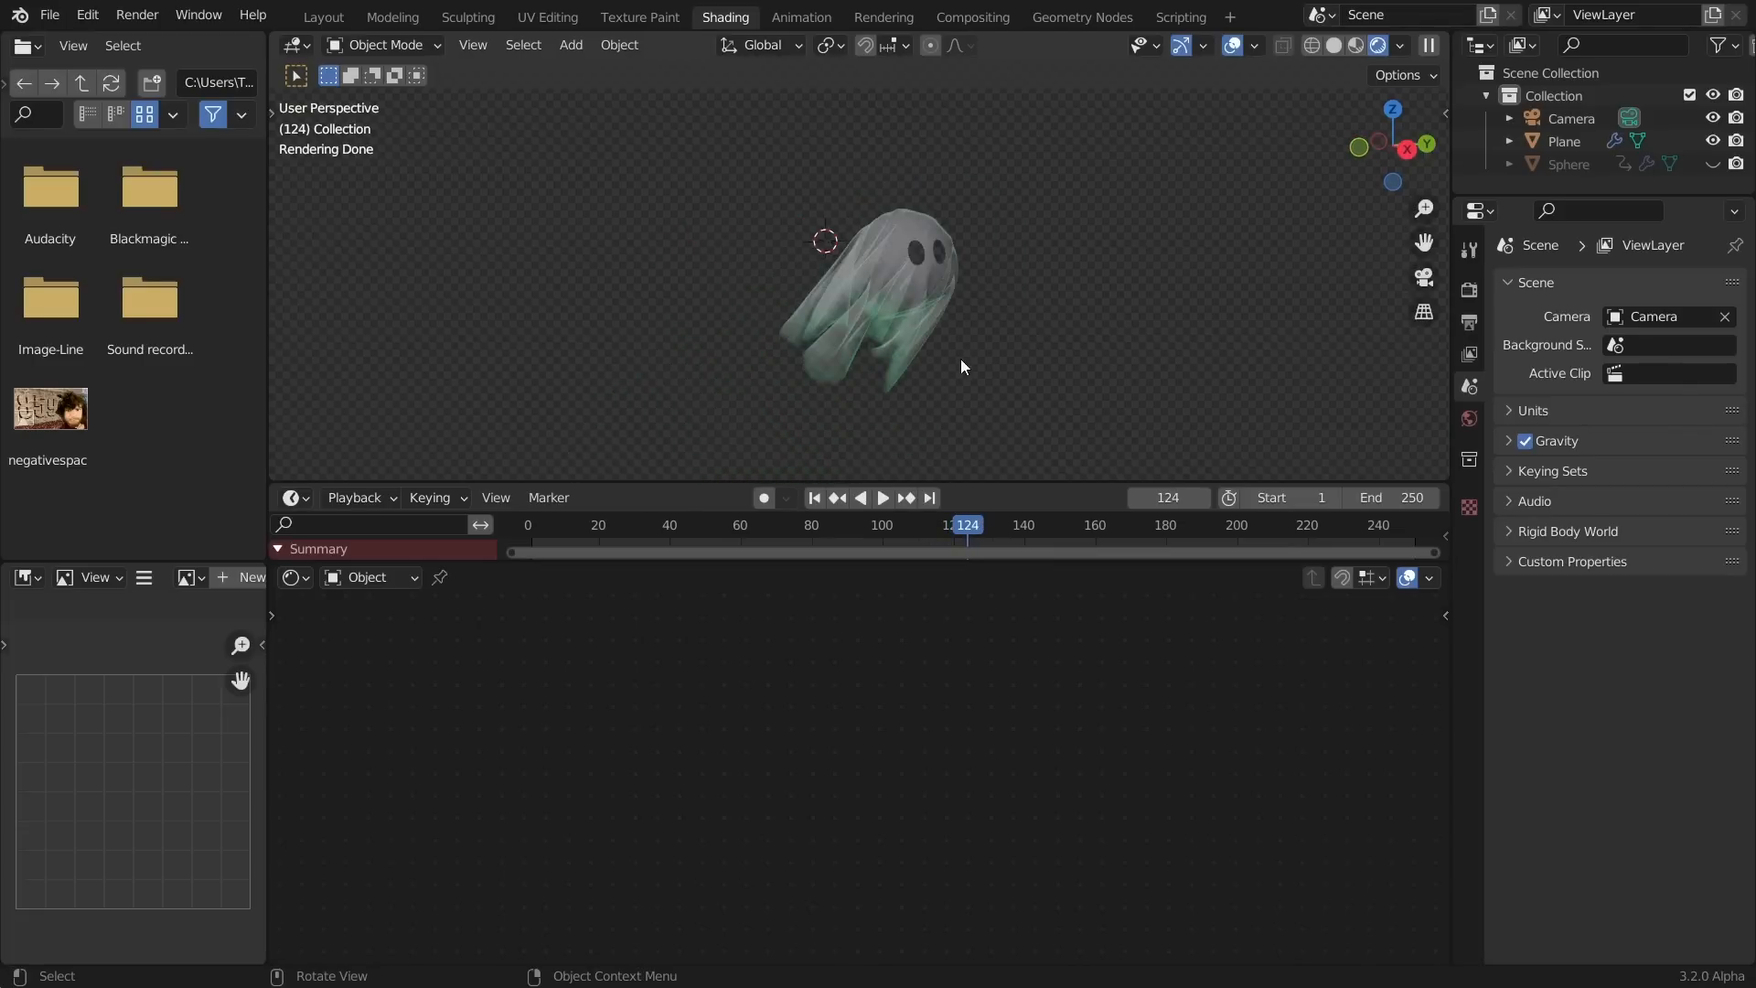
Select the ghost plane, bring its whole node tree into view and save the file
click(872, 265)
scroll(901, 725, down, 3)
scroll(893, 715, down, 3)
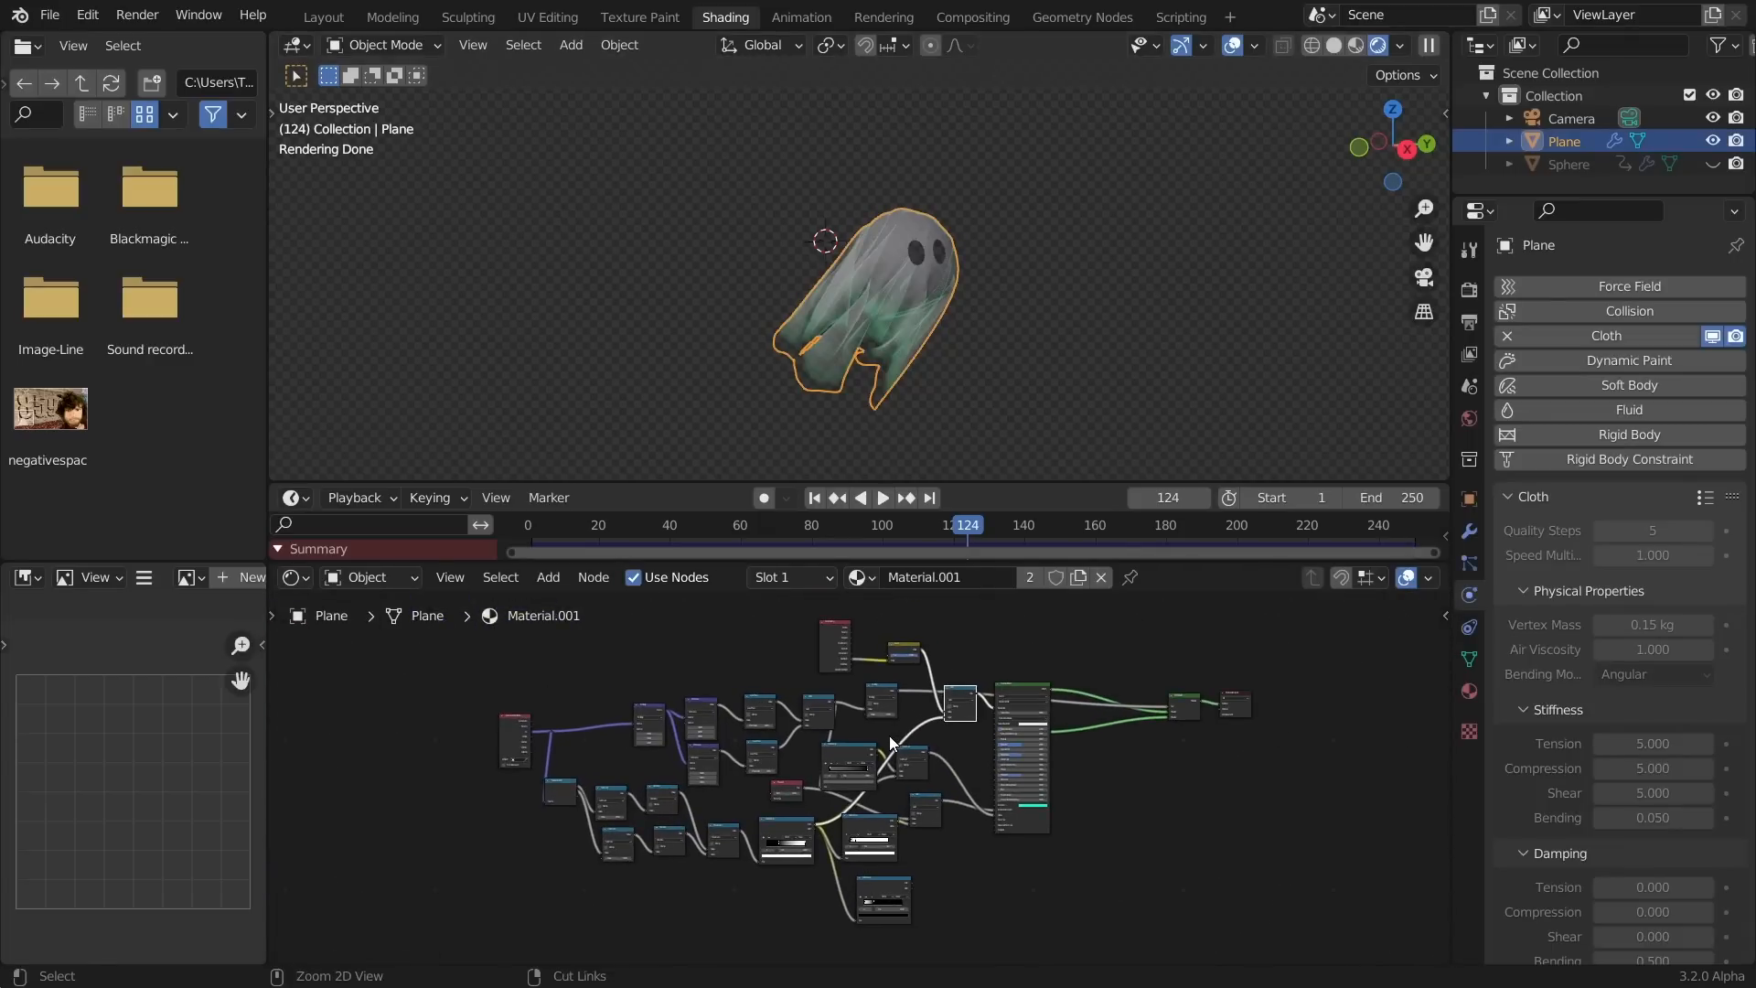
key(ctrl+s)
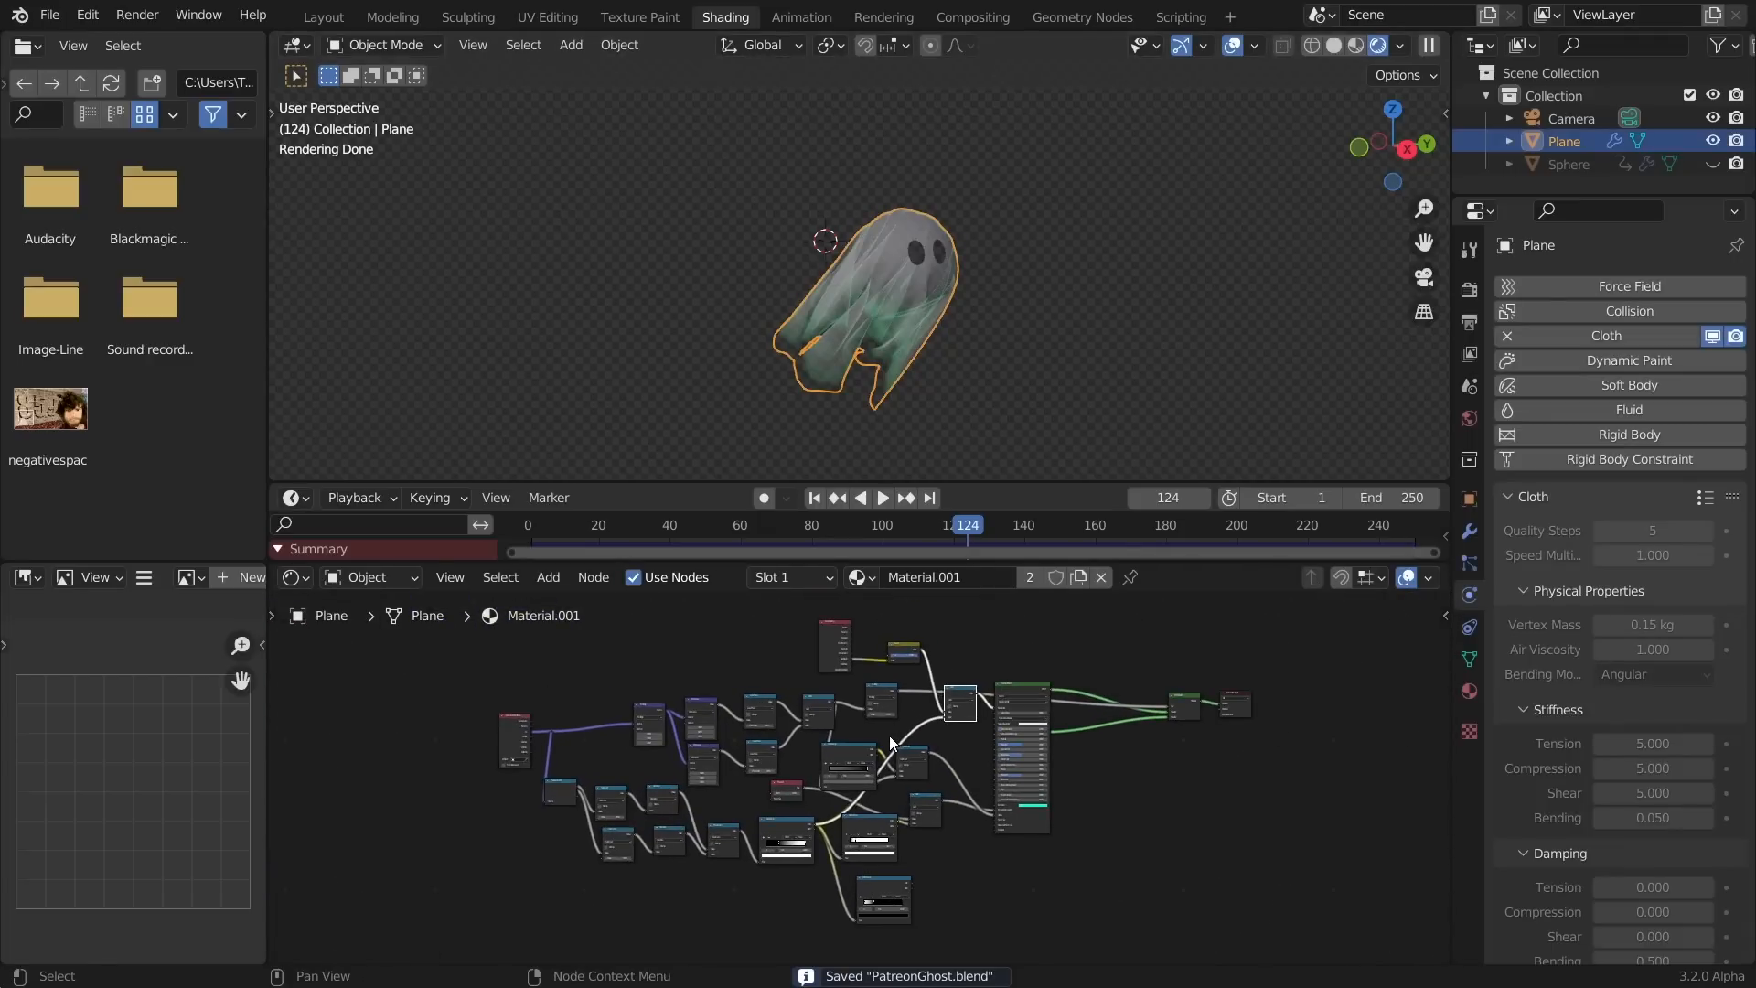